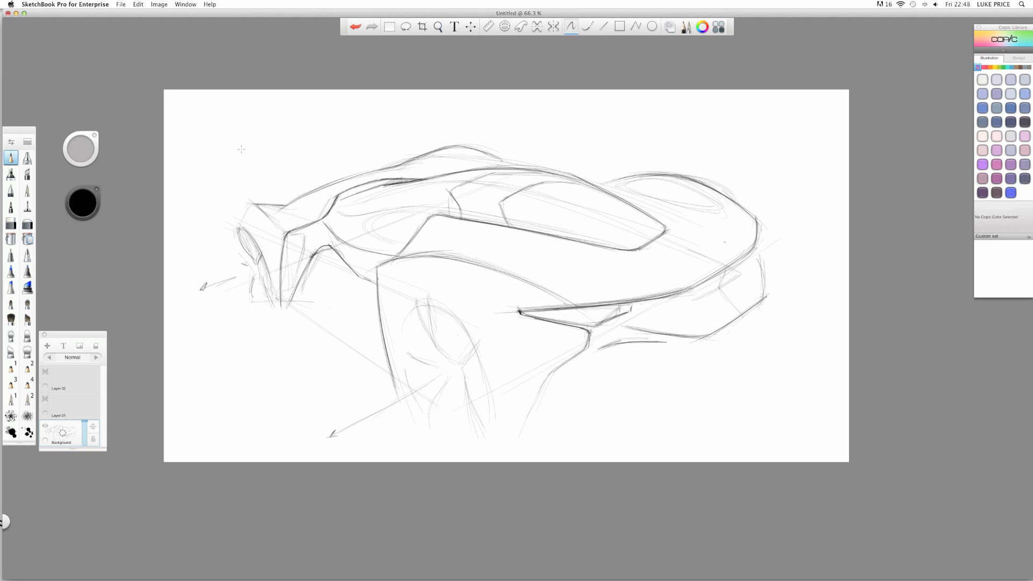
- Rotate the car sketch layer slightly and scale it to 99%
{"action": "key", "text": "v"}
{"action": "key", "text": "v"}
{"action": "left_click_drag", "start_coordinate": [419, 214], "coordinate": [488, 292]}
{"action": "key", "text": "Escape"}
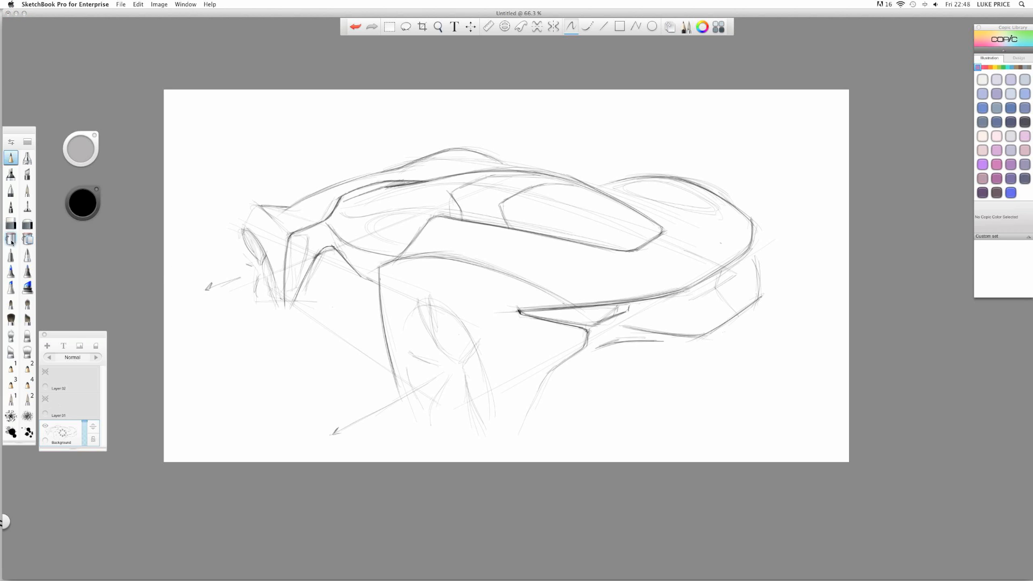
- Switch to the marker brush and set the painting colour to blue
{"action": "left_click", "coordinate": [28, 288]}
{"action": "left_click", "coordinate": [75, 207]}
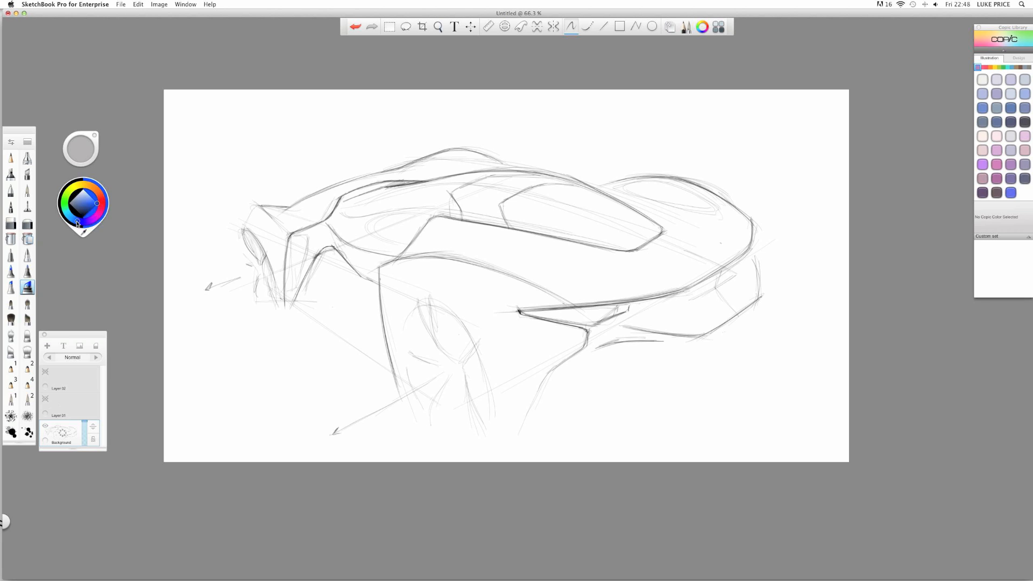
{"action": "left_click_drag", "start_coordinate": [78, 225], "coordinate": [96, 205]}
{"action": "left_click", "coordinate": [11, 174]}
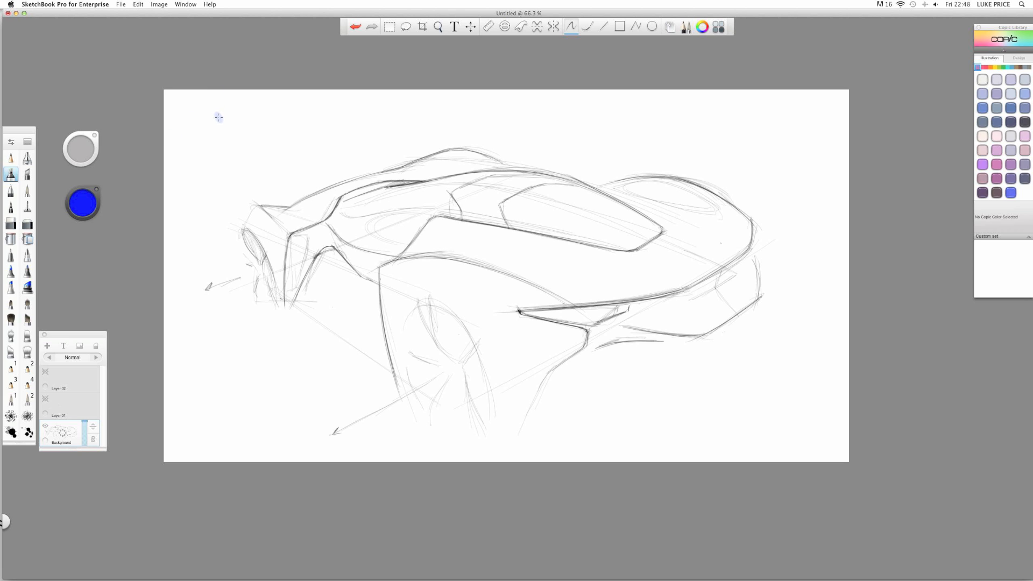
- Dab a blue test swatch in the top-left corner of the canvas
{"action": "mouse_move", "coordinate": [208, 116]}
{"action": "left_mouse_down"}
{"action": "mouse_move", "coordinate": [217, 124]}
{"action": "mouse_move", "coordinate": [213, 104]}
{"action": "left_mouse_up"}
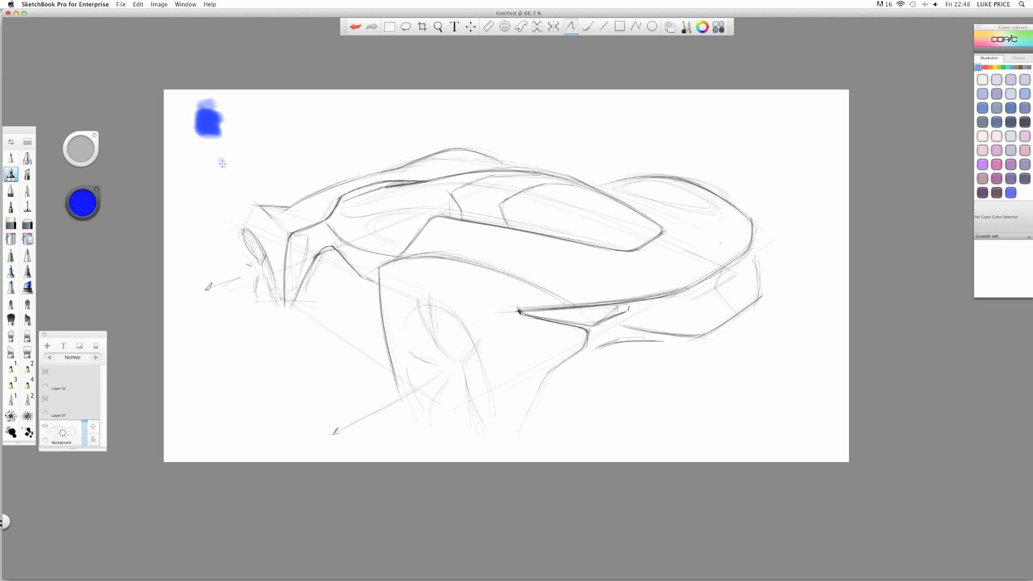
{"action": "left_click", "coordinate": [87, 202]}
- Scribble two darker blues below and beside the blue patch
{"action": "left_click", "coordinate": [83, 205]}
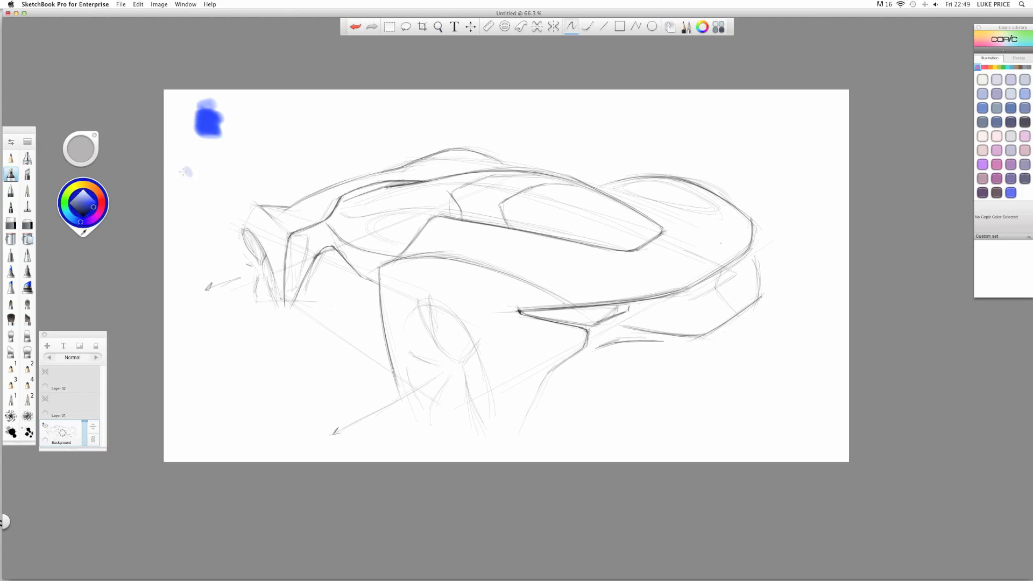
{"action": "left_click", "coordinate": [90, 209]}
{"action": "mouse_move", "coordinate": [221, 144]}
{"action": "left_mouse_down"}
{"action": "mouse_move", "coordinate": [193, 141]}
{"action": "mouse_move", "coordinate": [237, 147]}
{"action": "mouse_move", "coordinate": [186, 157]}
{"action": "left_mouse_up"}
{"action": "left_click", "coordinate": [87, 204]}
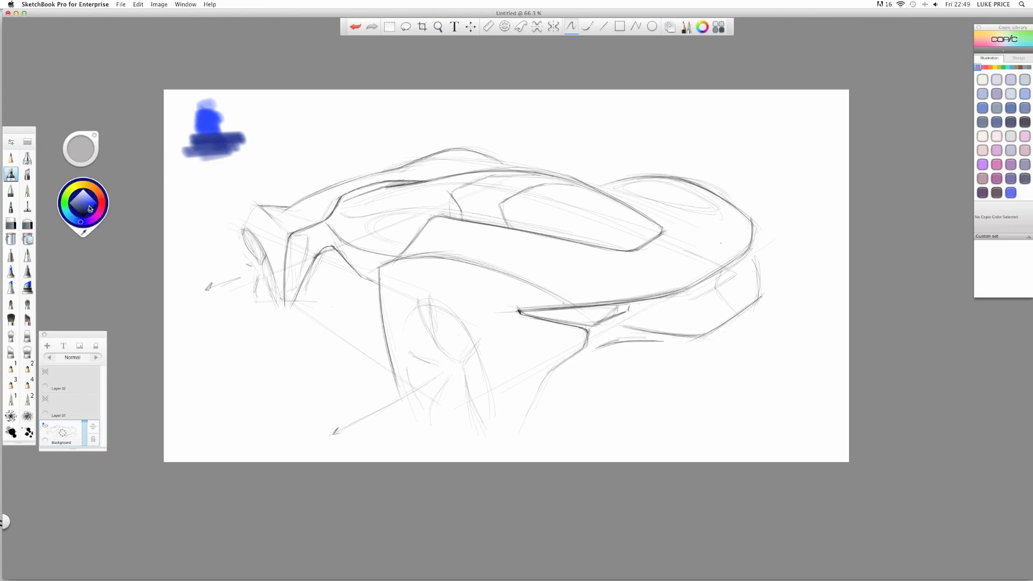
{"action": "left_click", "coordinate": [95, 210]}
{"action": "mouse_move", "coordinate": [242, 119]}
{"action": "left_mouse_down"}
{"action": "mouse_move", "coordinate": [224, 140]}
{"action": "mouse_move", "coordinate": [248, 146]}
{"action": "mouse_move", "coordinate": [232, 138]}
{"action": "mouse_move", "coordinate": [247, 128]}
{"action": "mouse_move", "coordinate": [226, 132]}
{"action": "mouse_move", "coordinate": [245, 140]}
{"action": "mouse_move", "coordinate": [231, 149]}
{"action": "mouse_move", "coordinate": [226, 126]}
{"action": "mouse_move", "coordinate": [239, 148]}
{"action": "left_mouse_up"}
- Brighten the blue and paint a light blue swatch right of the patch
{"action": "left_click", "coordinate": [82, 205]}
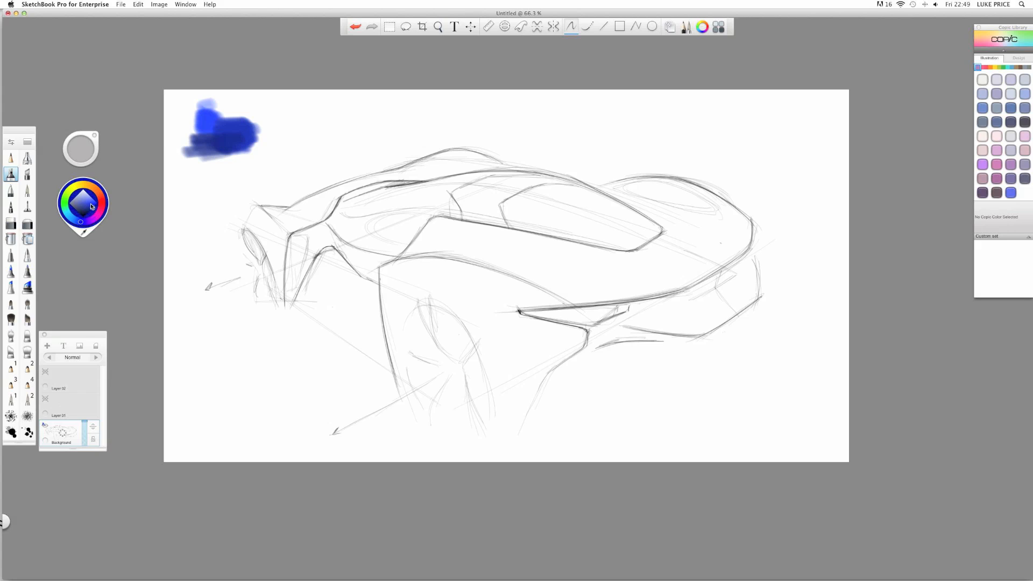
{"action": "left_click_drag", "start_coordinate": [91, 207], "coordinate": [78, 224]}
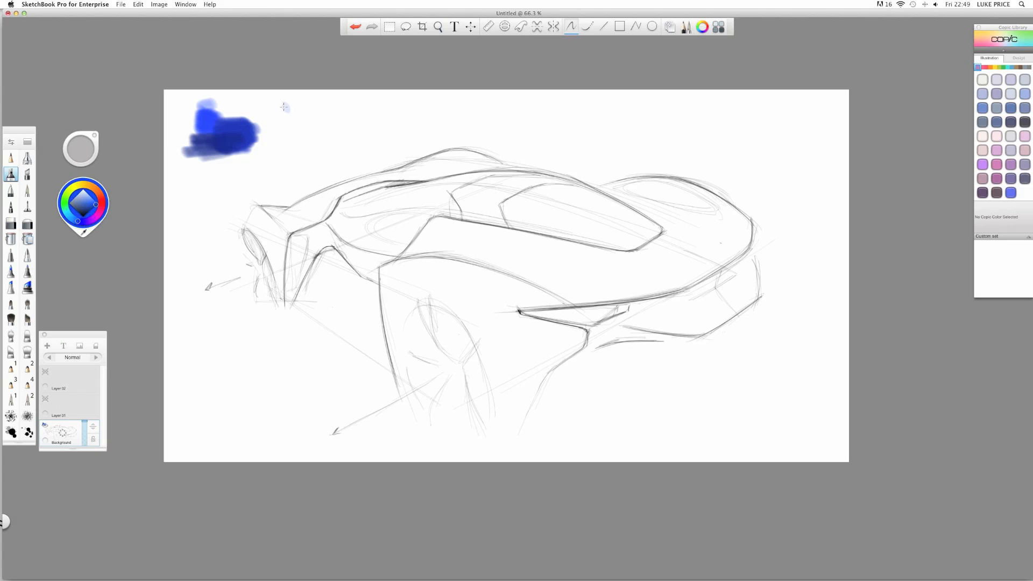
{"action": "mouse_move", "coordinate": [286, 105]}
{"action": "left_mouse_down"}
{"action": "mouse_move", "coordinate": [270, 122]}
{"action": "mouse_move", "coordinate": [302, 106]}
{"action": "mouse_move", "coordinate": [261, 113]}
{"action": "mouse_move", "coordinate": [288, 125]}
{"action": "mouse_move", "coordinate": [261, 142]}
{"action": "left_mouse_up"}
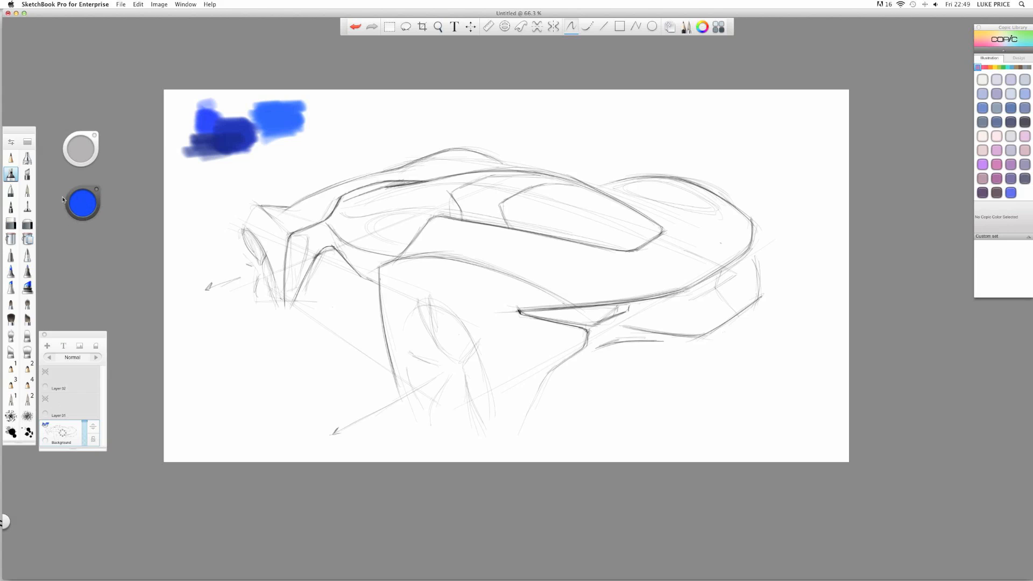
{"action": "left_click", "coordinate": [85, 207]}
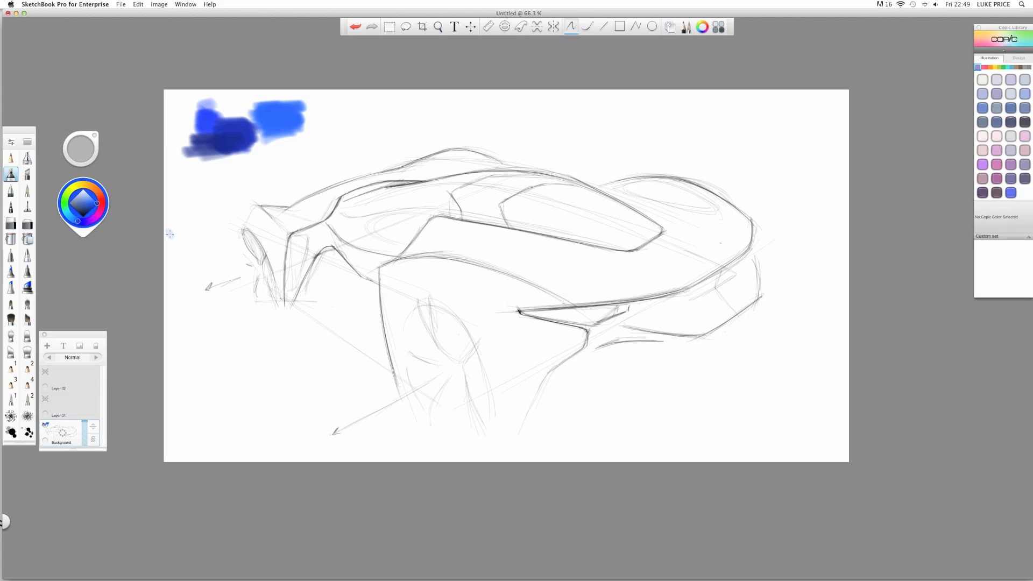
{"action": "left_click_drag", "start_coordinate": [197, 262], "coordinate": [194, 251]}
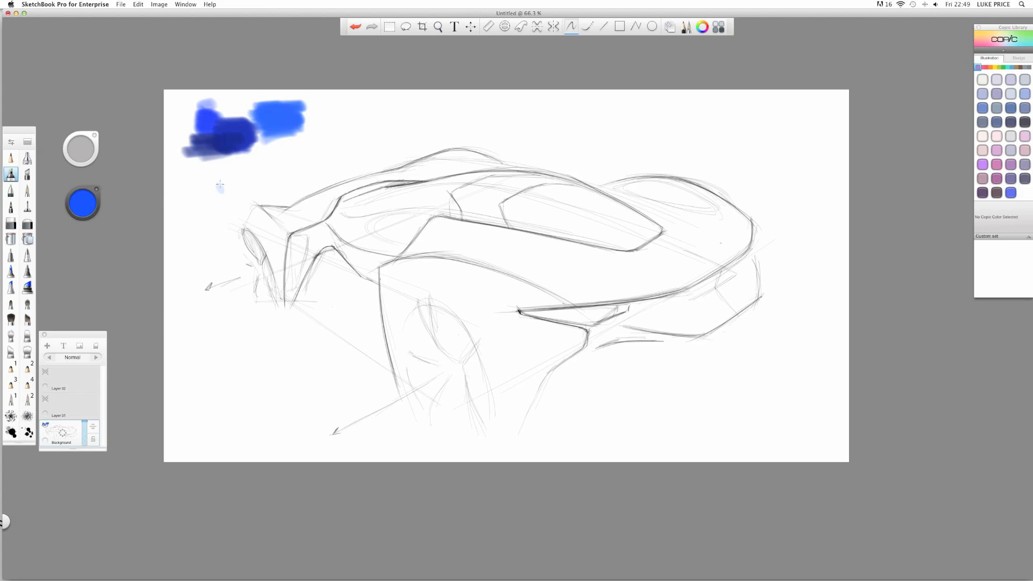
{"action": "left_click", "coordinate": [78, 210]}
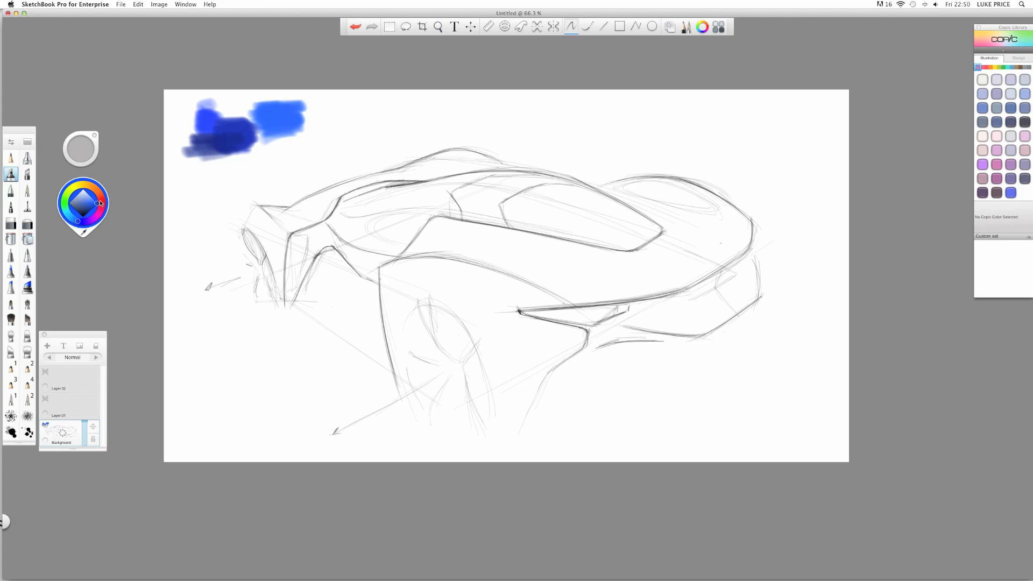
- Sweep the colour wheel through red, orange, green and purple, ending on near black
{"action": "left_click", "coordinate": [100, 204]}
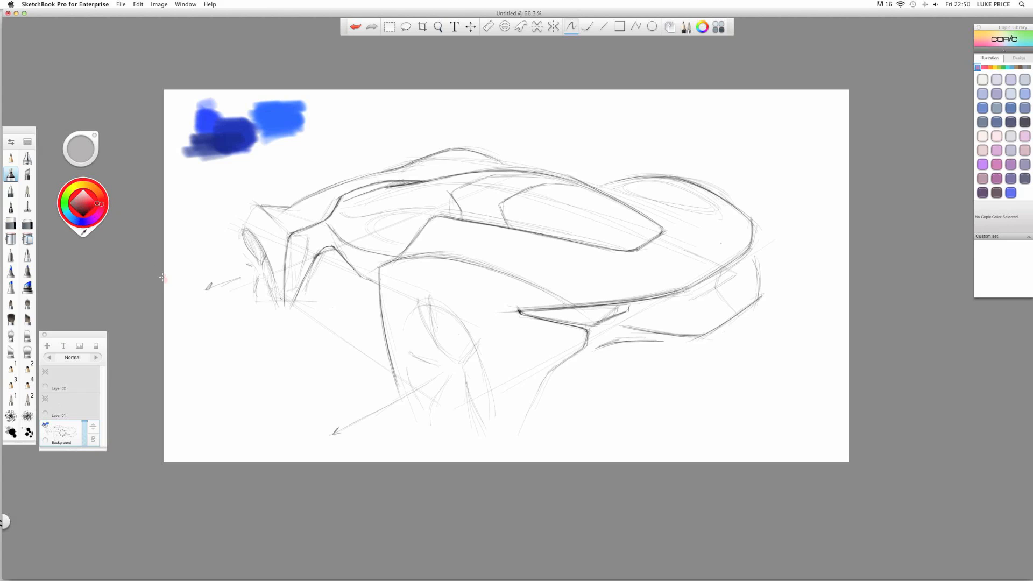
{"action": "mouse_move", "coordinate": [91, 207]}
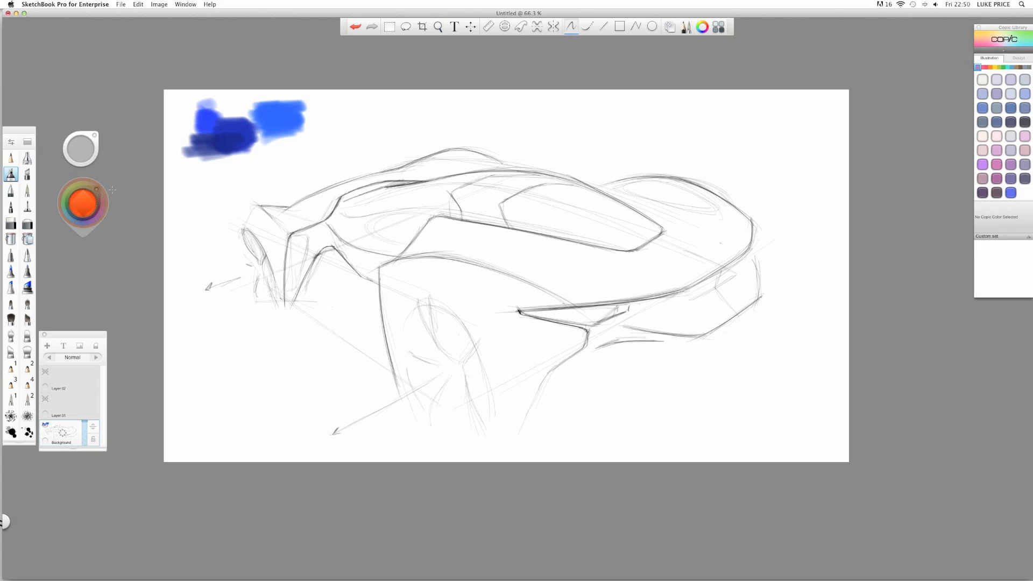
{"action": "mouse_move", "coordinate": [93, 206]}
{"action": "left_mouse_down"}
{"action": "mouse_move", "coordinate": [107, 204]}
{"action": "mouse_move", "coordinate": [75, 182]}
{"action": "left_mouse_up"}
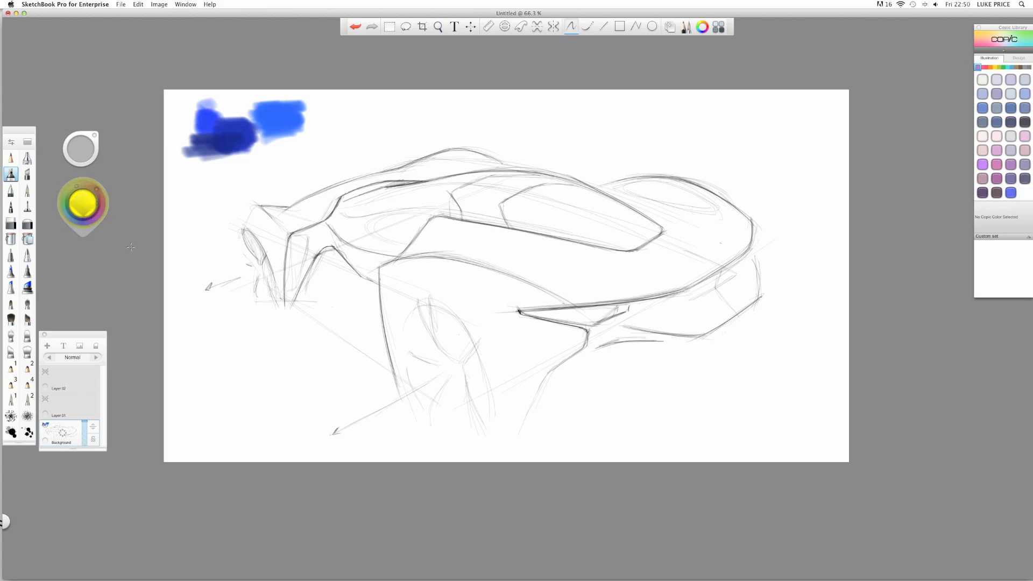
{"action": "mouse_move", "coordinate": [95, 191]}
{"action": "left_mouse_down"}
{"action": "mouse_move", "coordinate": [111, 184]}
{"action": "mouse_move", "coordinate": [121, 204]}
{"action": "mouse_move", "coordinate": [113, 170]}
{"action": "mouse_move", "coordinate": [130, 196]}
{"action": "mouse_move", "coordinate": [141, 170]}
{"action": "mouse_move", "coordinate": [151, 198]}
{"action": "left_mouse_up"}
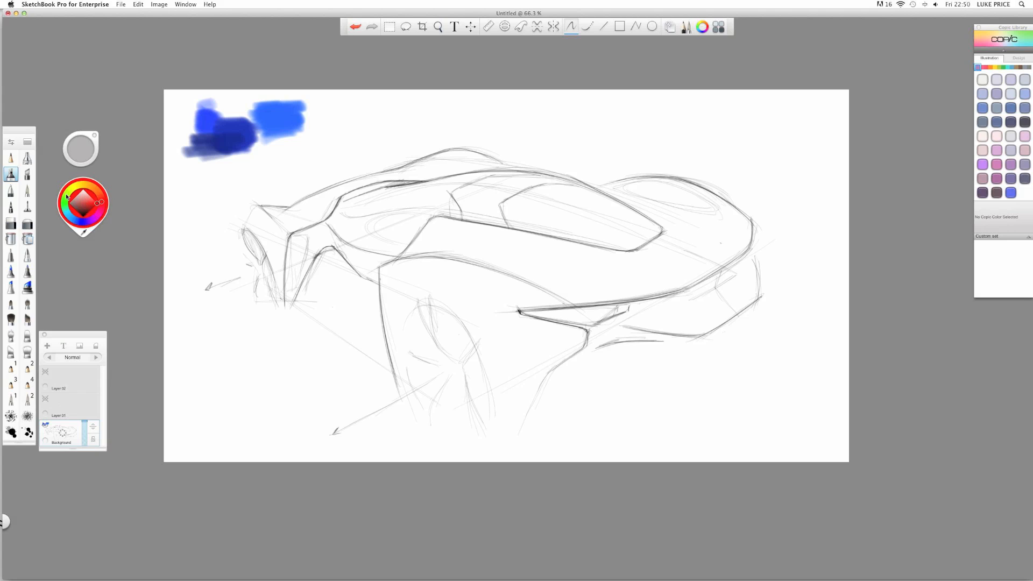
{"action": "mouse_move", "coordinate": [67, 197]}
{"action": "left_mouse_down"}
{"action": "mouse_move", "coordinate": [56, 190]}
{"action": "mouse_move", "coordinate": [63, 172]}
{"action": "mouse_move", "coordinate": [62, 219]}
{"action": "left_mouse_up"}
{"action": "mouse_move", "coordinate": [63, 229]}
{"action": "left_mouse_down"}
{"action": "mouse_move", "coordinate": [99, 251]}
{"action": "mouse_move", "coordinate": [126, 211]}
{"action": "mouse_move", "coordinate": [108, 242]}
{"action": "mouse_move", "coordinate": [89, 246]}
{"action": "mouse_move", "coordinate": [113, 213]}
{"action": "mouse_move", "coordinate": [118, 232]}
{"action": "left_mouse_up"}
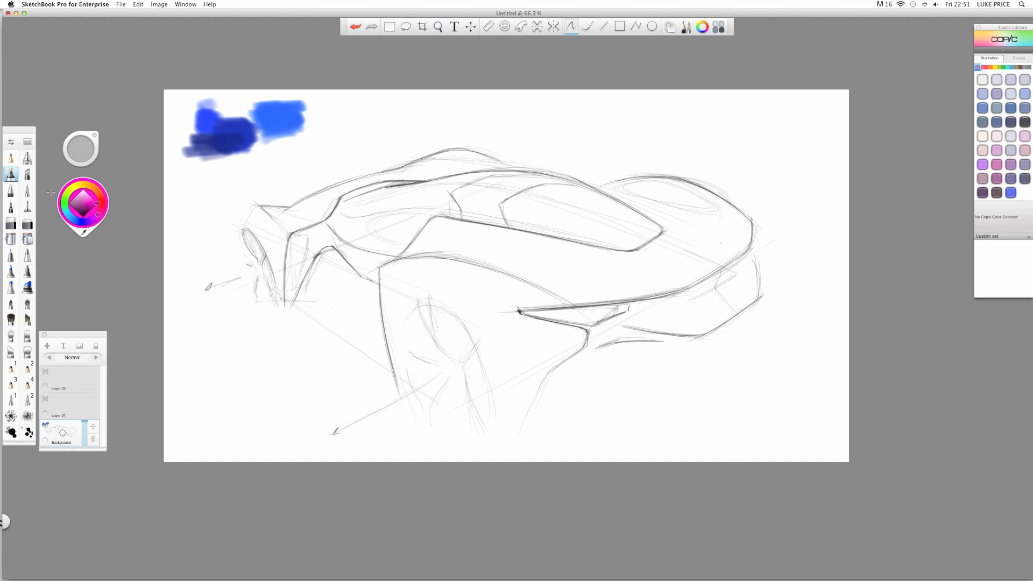
{"action": "left_click_drag", "start_coordinate": [95, 205], "coordinate": [82, 233]}
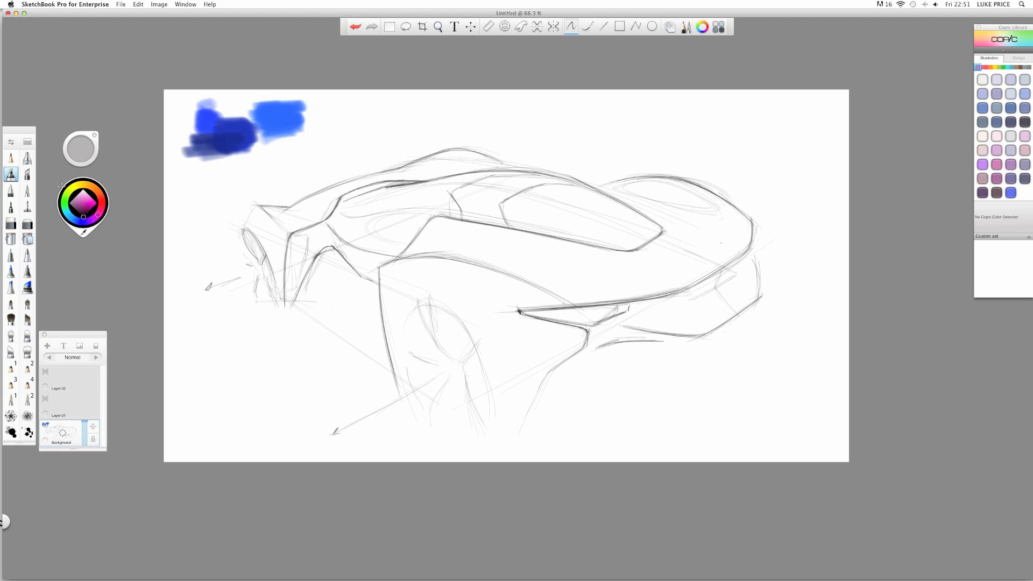
- Try yellow, orange, cyan and blue hues, then settle on pure red
{"action": "left_click", "coordinate": [78, 188]}
{"action": "left_click_drag", "start_coordinate": [83, 213], "coordinate": [77, 213]}
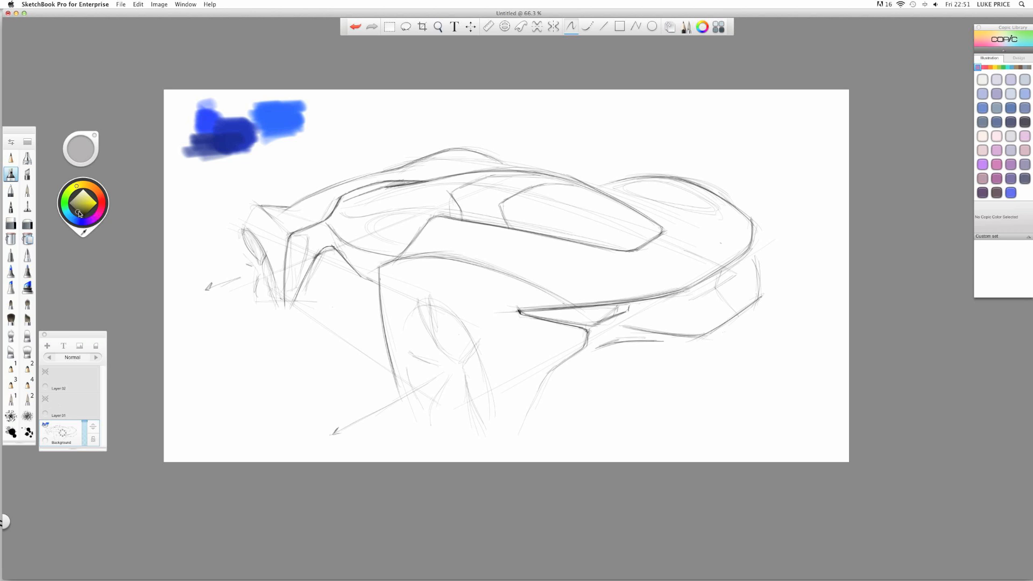
{"action": "left_click", "coordinate": [91, 204]}
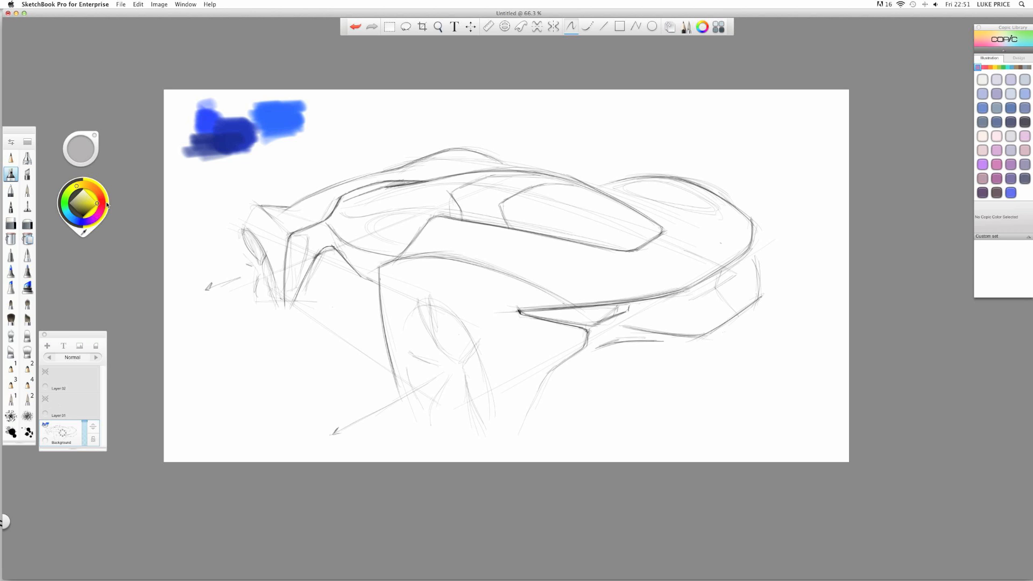
{"action": "left_click", "coordinate": [98, 201]}
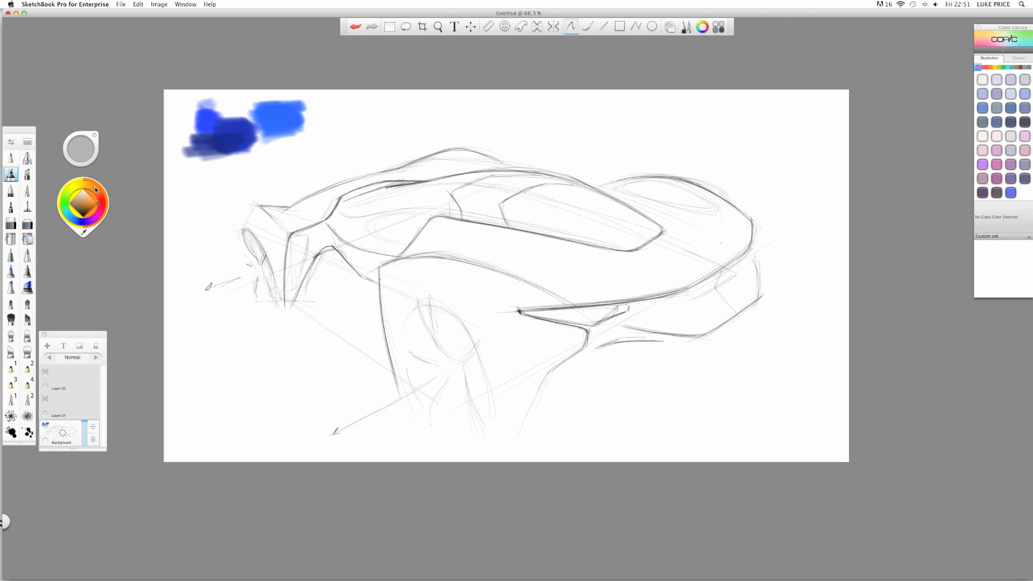
{"action": "left_click_drag", "start_coordinate": [87, 183], "coordinate": [102, 203]}
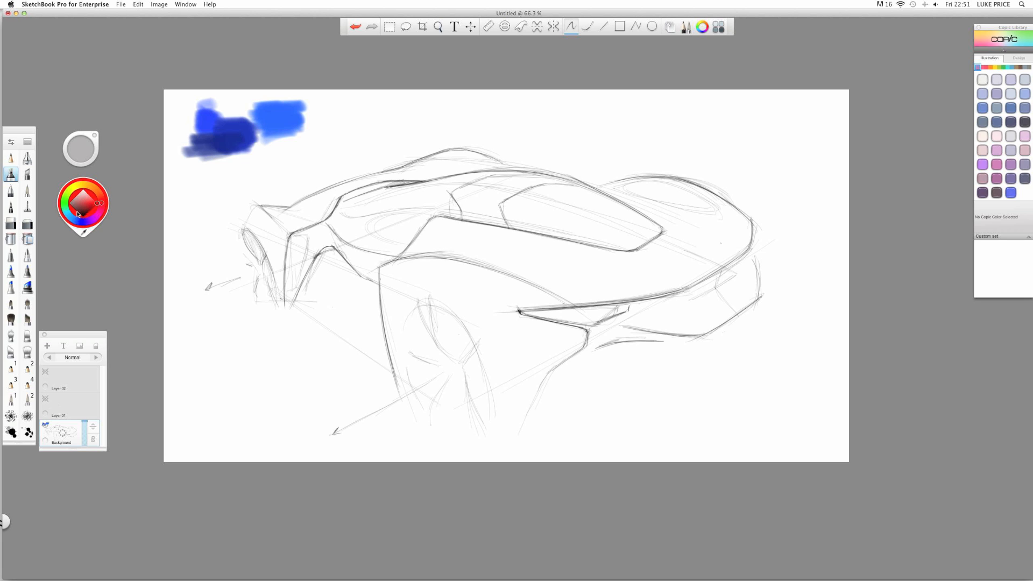
{"action": "left_click", "coordinate": [67, 217]}
{"action": "mouse_move", "coordinate": [59, 219]}
{"action": "left_mouse_down"}
{"action": "mouse_move", "coordinate": [77, 226]}
{"action": "mouse_move", "coordinate": [89, 180]}
{"action": "mouse_move", "coordinate": [126, 198]}
{"action": "left_mouse_up"}
{"action": "left_click_drag", "start_coordinate": [100, 197], "coordinate": [110, 203]}
{"action": "key", "text": "super+Tab"}
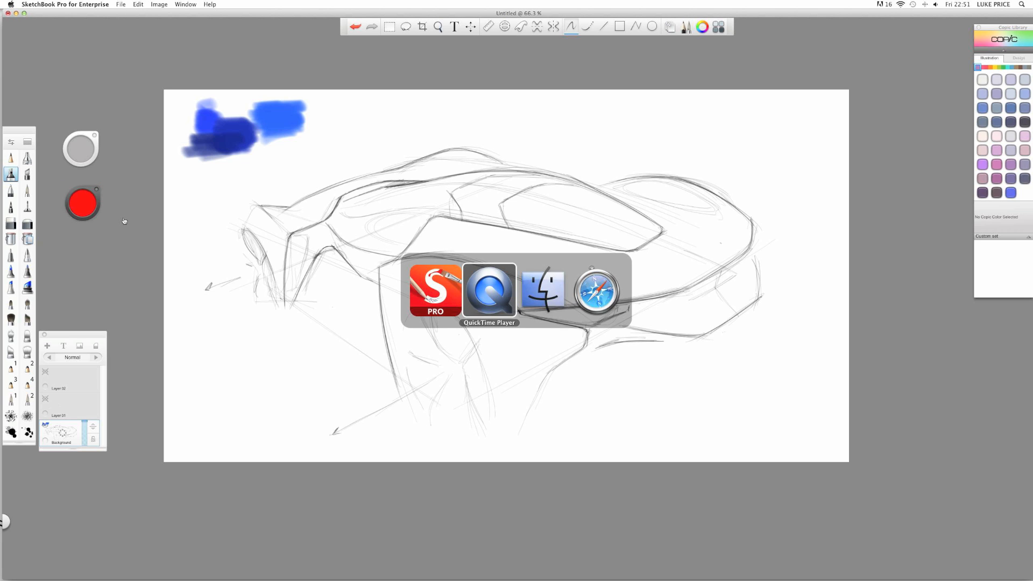
{"action": "key", "text": "super+shift+Tab"}
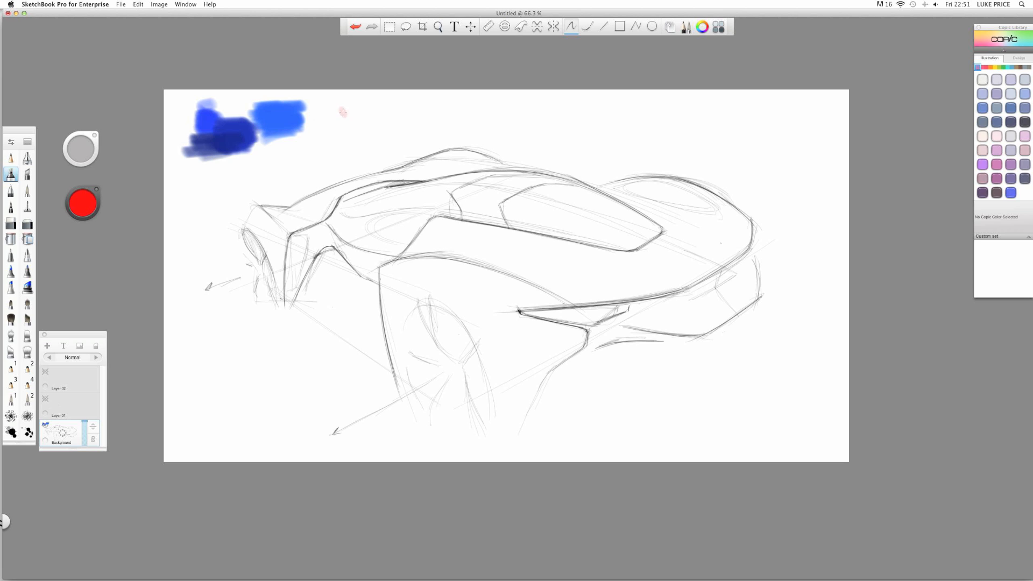
- Paint a red swatch beside the blues and orange strokes below them
{"action": "mouse_move", "coordinate": [346, 107]}
{"action": "left_mouse_down"}
{"action": "mouse_move", "coordinate": [357, 121]}
{"action": "mouse_move", "coordinate": [321, 129]}
{"action": "mouse_move", "coordinate": [361, 129]}
{"action": "mouse_move", "coordinate": [320, 142]}
{"action": "mouse_move", "coordinate": [347, 149]}
{"action": "left_mouse_up"}
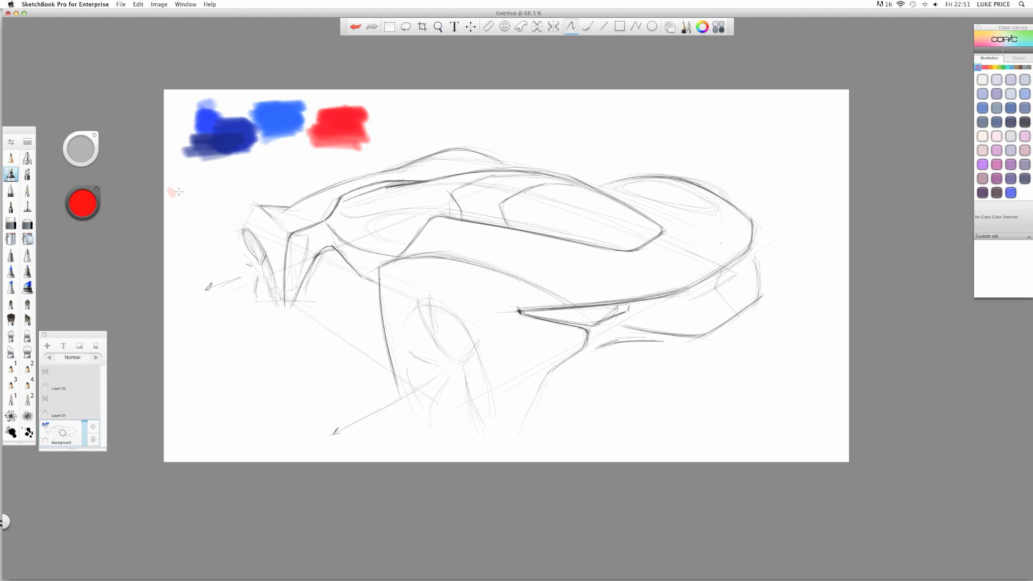
{"action": "left_click", "coordinate": [84, 208]}
{"action": "left_click", "coordinate": [98, 195]}
{"action": "left_click", "coordinate": [92, 199]}
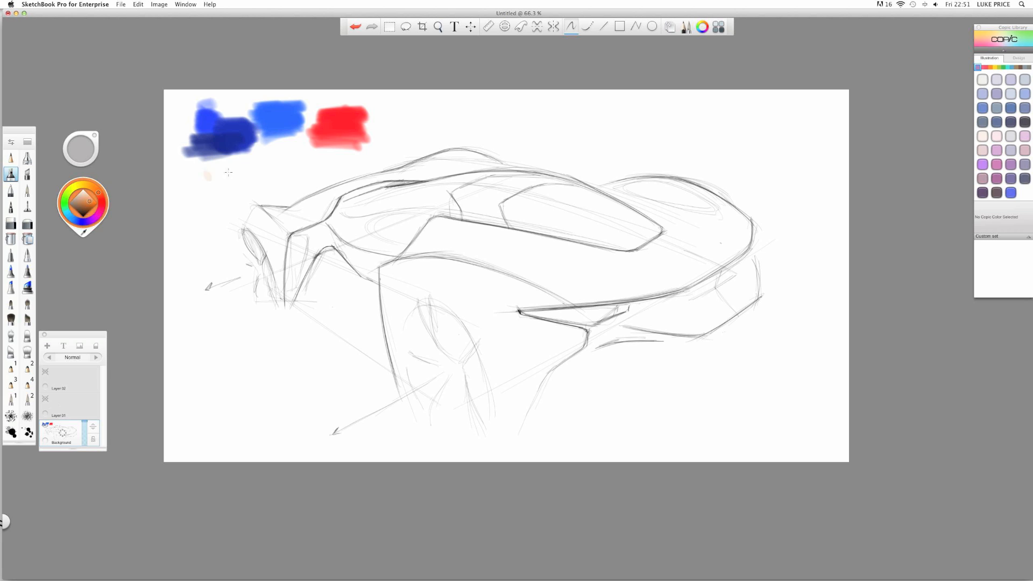
{"action": "mouse_move", "coordinate": [258, 163]}
{"action": "left_mouse_down"}
{"action": "mouse_move", "coordinate": [308, 160]}
{"action": "mouse_move", "coordinate": [218, 184]}
{"action": "mouse_move", "coordinate": [296, 187]}
{"action": "left_mouse_up"}
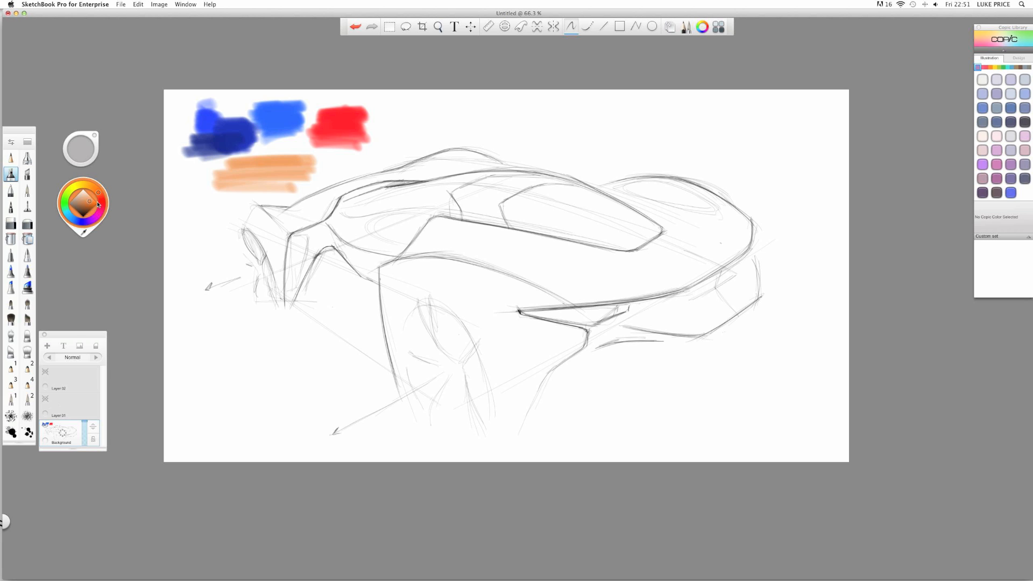
- Shift the colour toward red, then move the full Colors panel to the canvas centre
{"action": "left_click_drag", "start_coordinate": [91, 206], "coordinate": [94, 201]}
{"action": "left_click", "coordinate": [106, 203]}
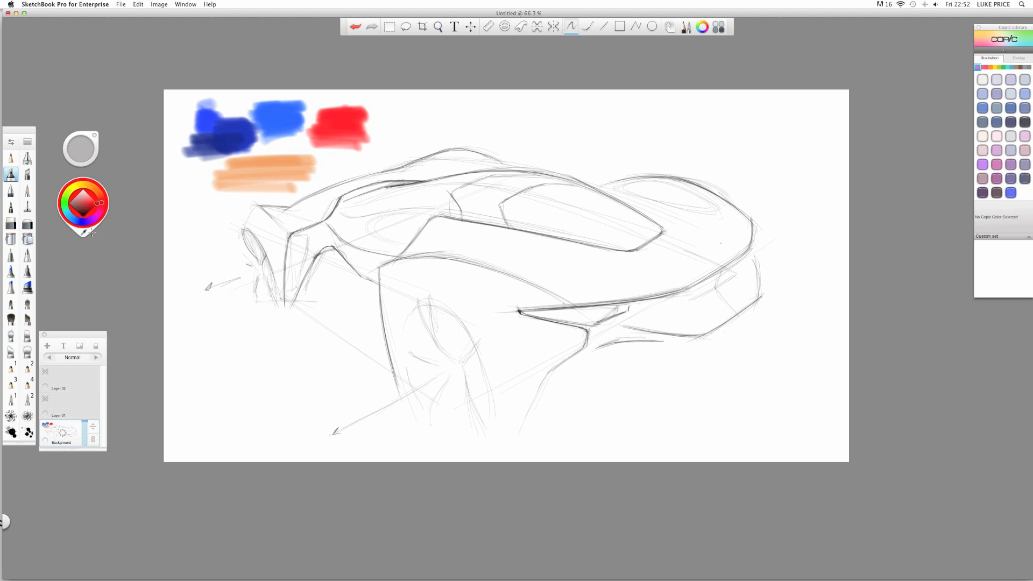
{"action": "left_click", "coordinate": [189, 173]}
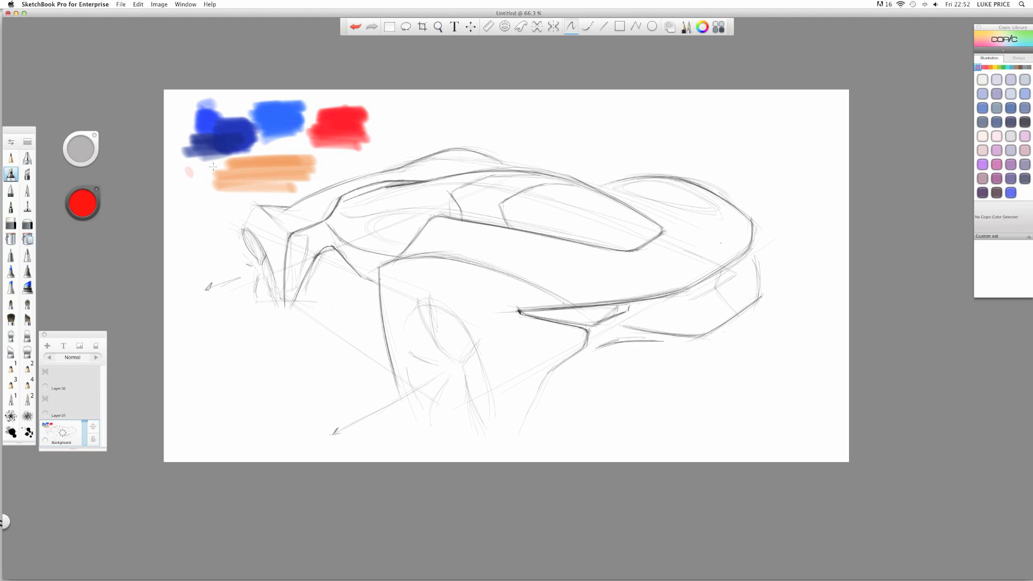
{"action": "left_click", "coordinate": [702, 26]}
{"action": "left_click_drag", "start_coordinate": [939, 43], "coordinate": [539, 120]}
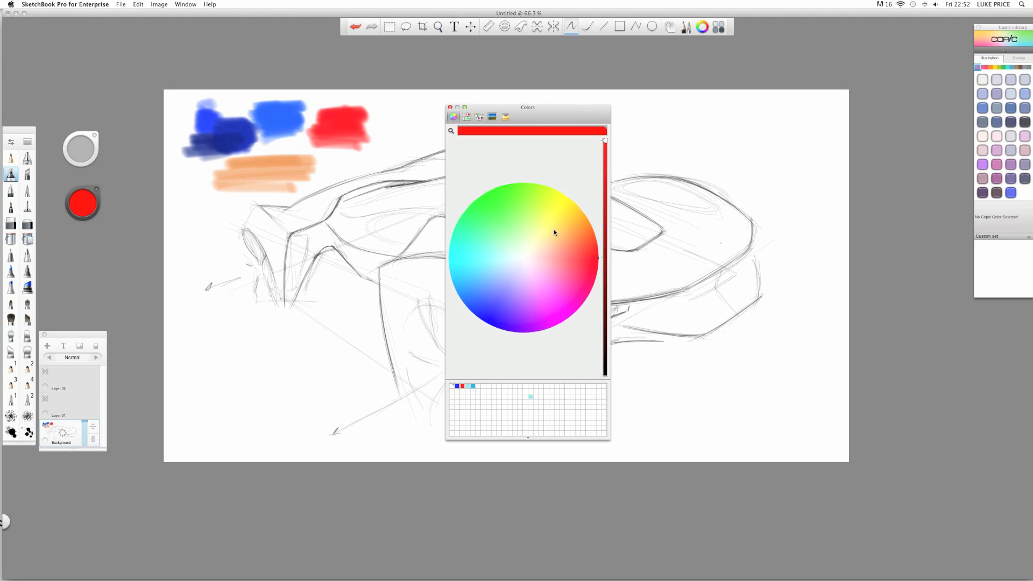
- Try blue, yellow and orange shades on the Colors wheel, ending on pure red
{"action": "left_click_drag", "start_coordinate": [487, 302], "coordinate": [466, 318]}
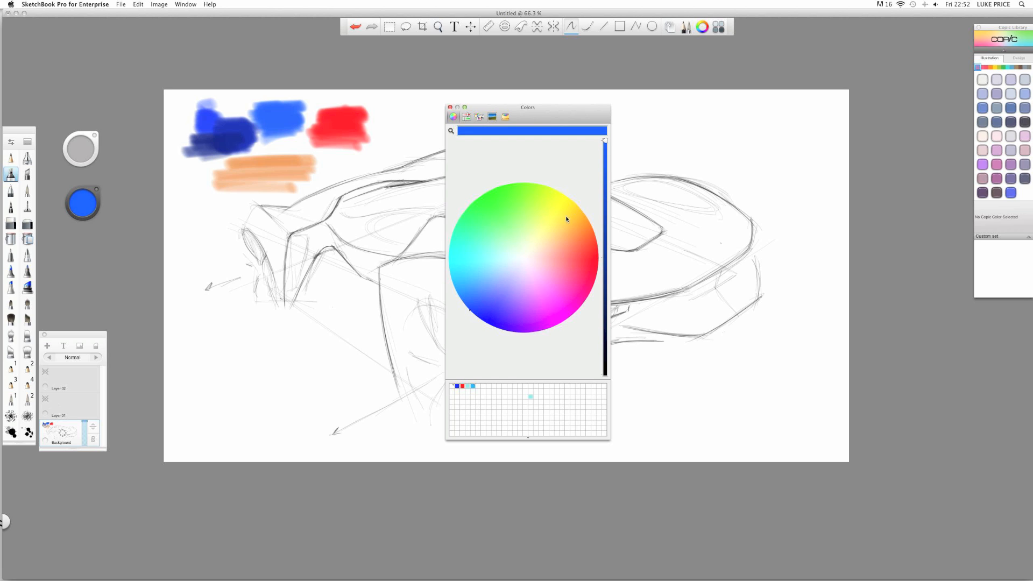
{"action": "left_click_drag", "start_coordinate": [569, 217], "coordinate": [587, 195]}
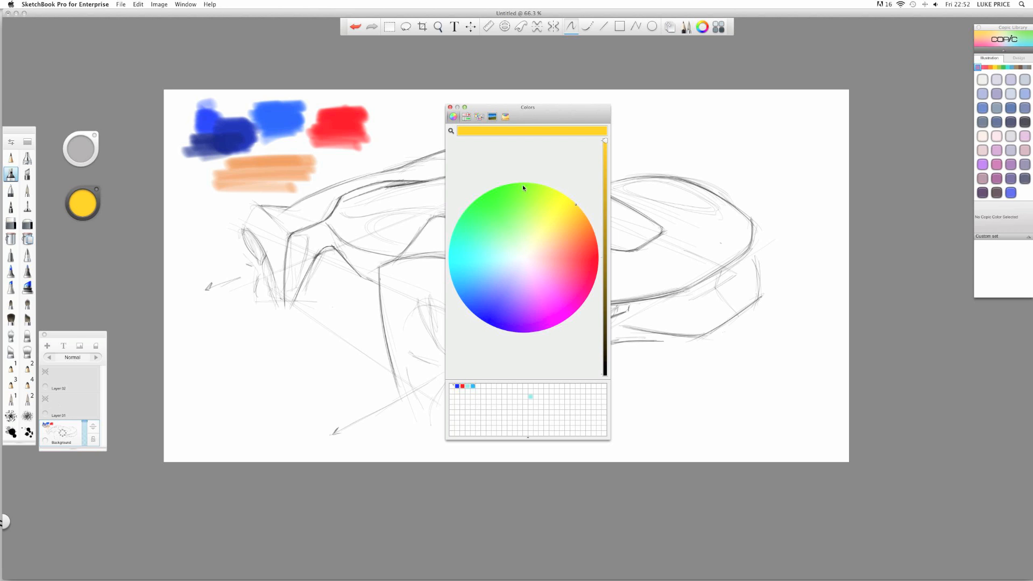
{"action": "left_click_drag", "start_coordinate": [564, 204], "coordinate": [568, 202]}
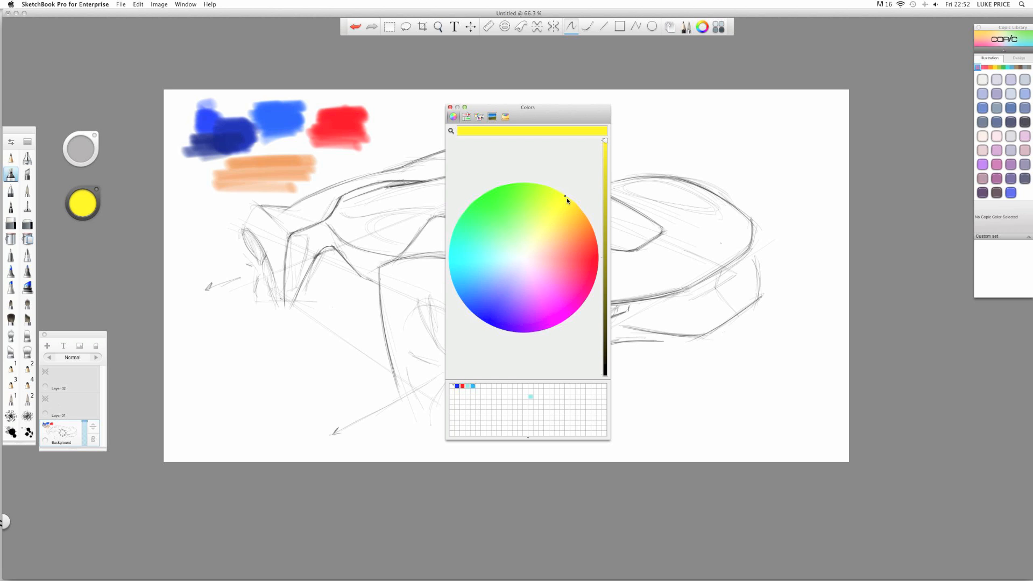
{"action": "left_click", "coordinate": [584, 225]}
{"action": "left_click", "coordinate": [593, 262]}
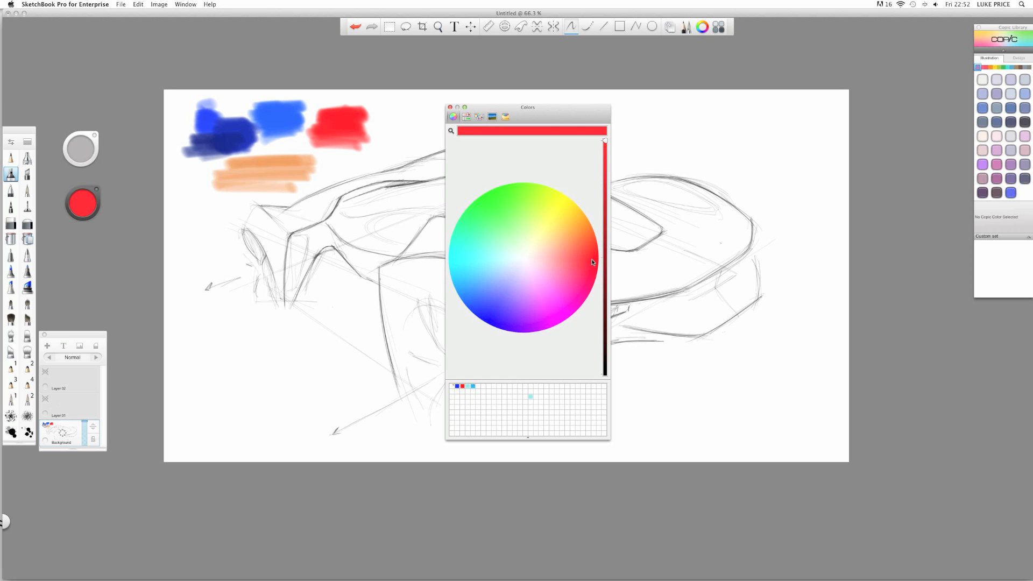
{"action": "left_click", "coordinate": [577, 215]}
{"action": "left_click", "coordinate": [551, 198]}
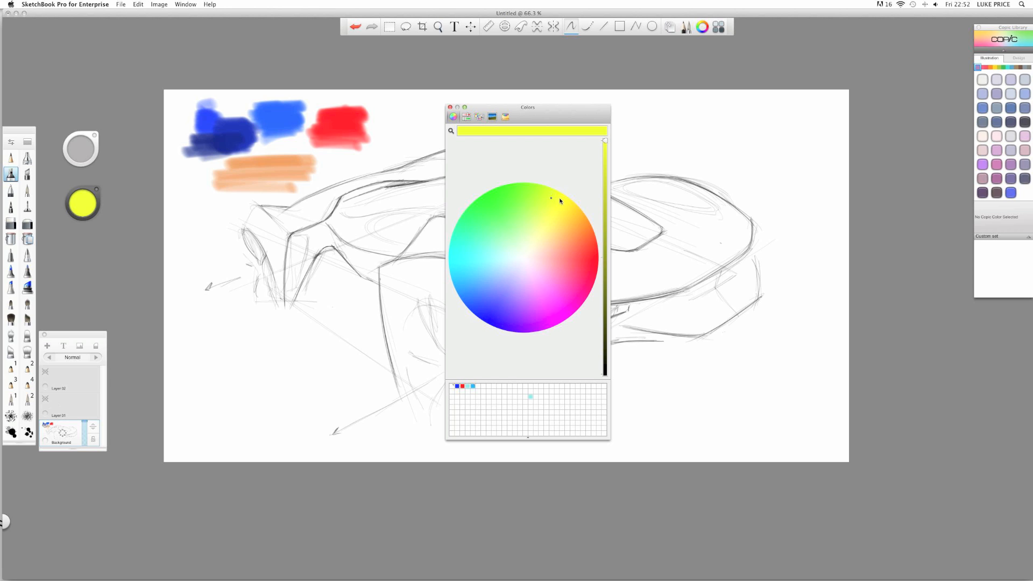
{"action": "left_click", "coordinate": [579, 208]}
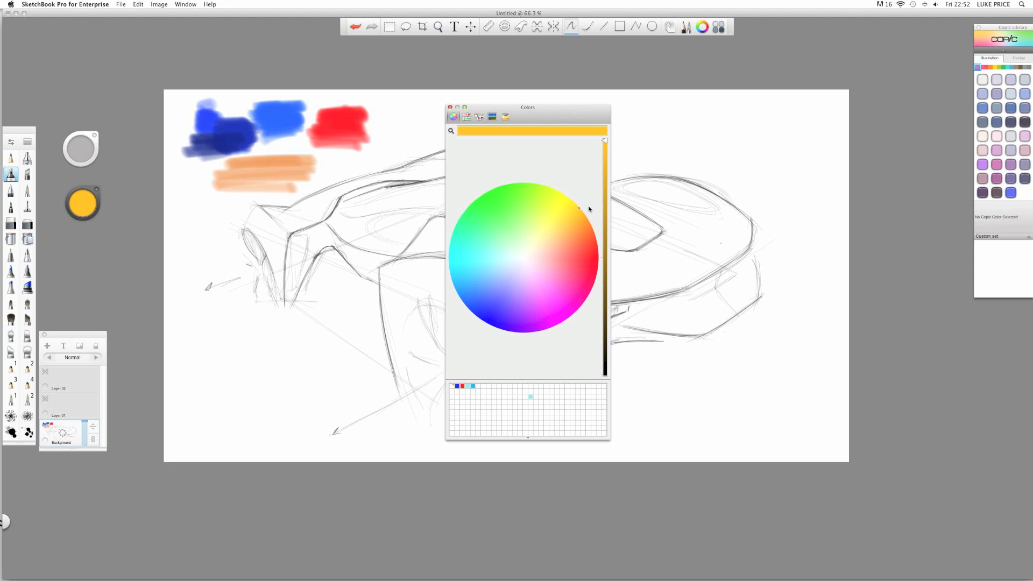
{"action": "left_click", "coordinate": [597, 255]}
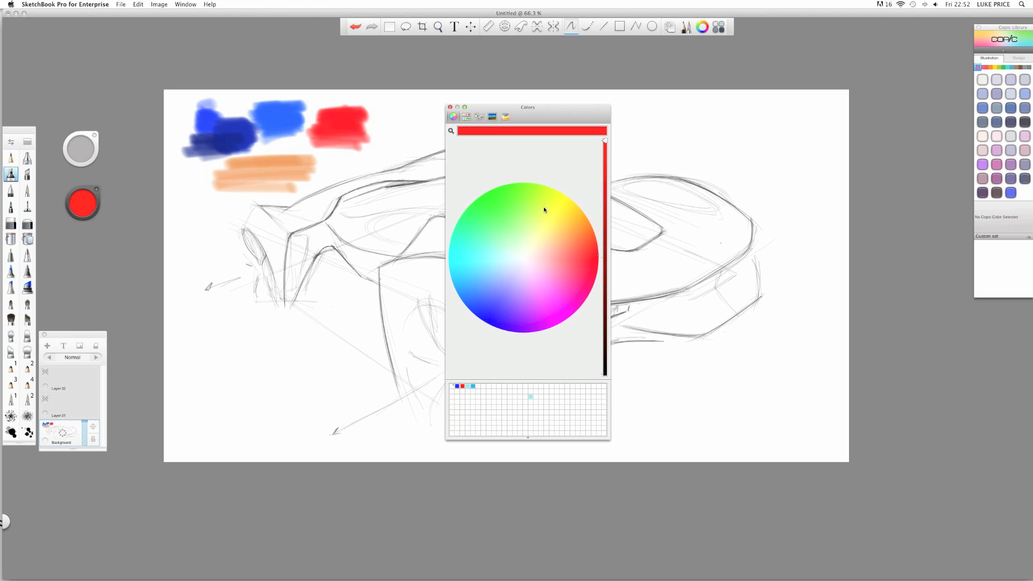
- Cycle through yellow, blue, red, cyan and magenta, finishing on bright green
{"action": "left_click", "coordinate": [560, 208]}
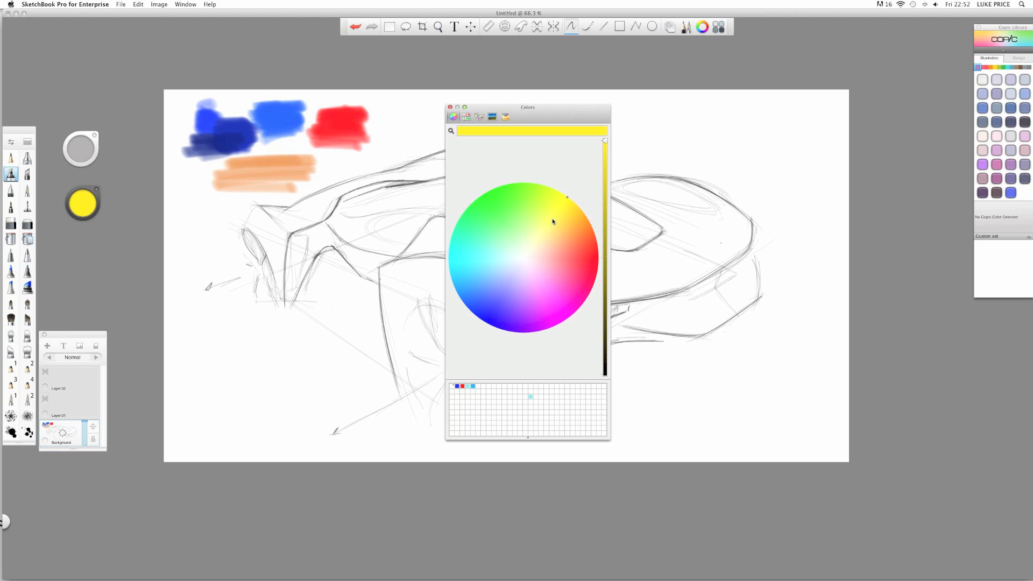
{"action": "left_click", "coordinate": [487, 321]}
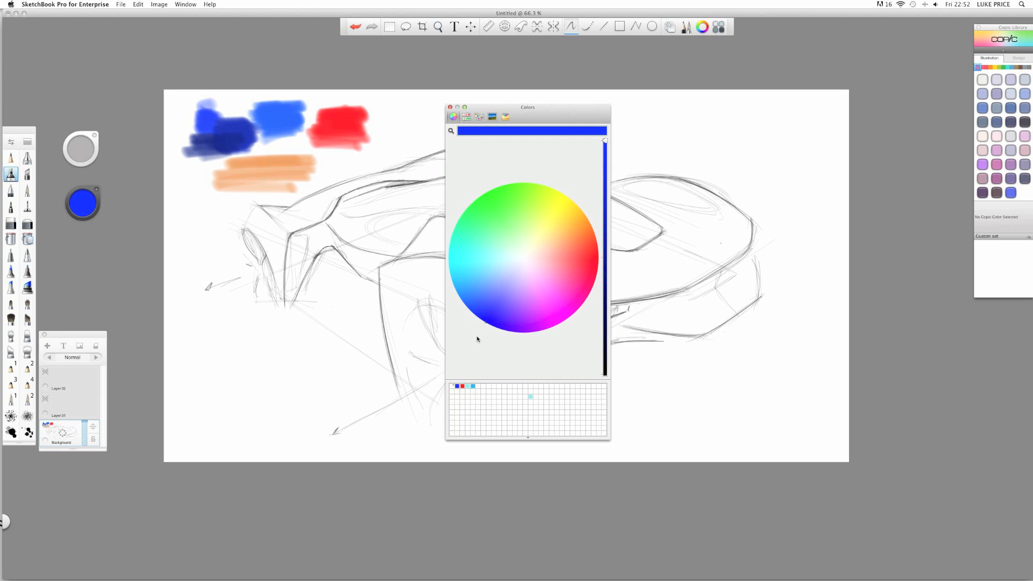
{"action": "left_click", "coordinate": [597, 257]}
{"action": "left_click", "coordinate": [455, 257]}
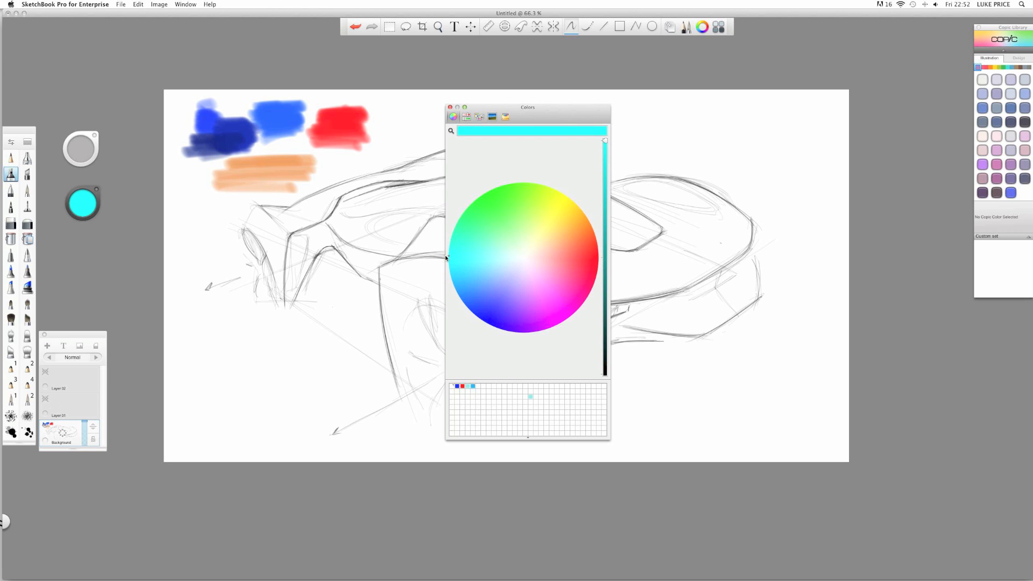
{"action": "left_click", "coordinate": [580, 310]}
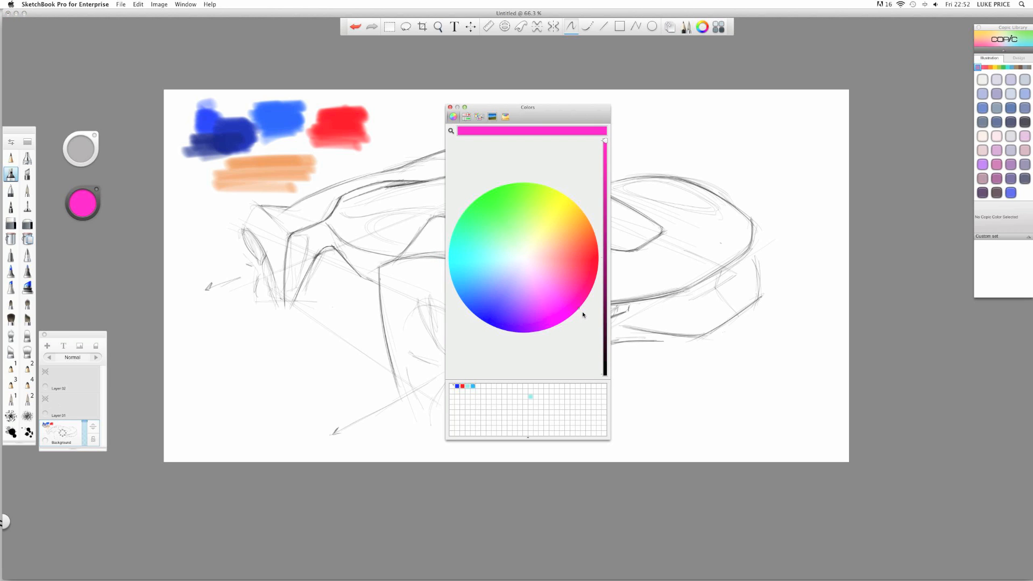
{"action": "left_click", "coordinate": [476, 200]}
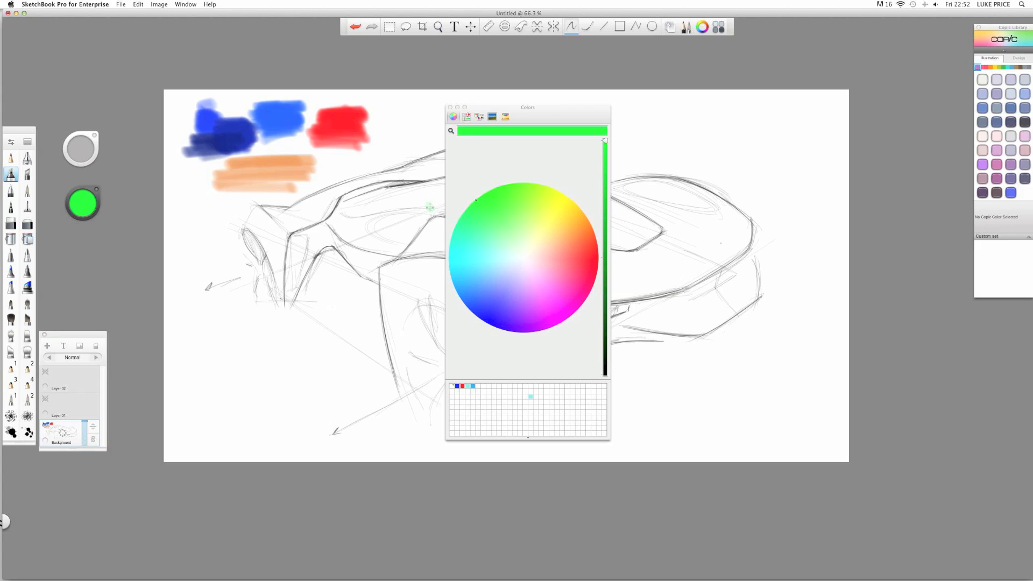
- Switch to Safari and load the Tumblr car-sketch post in a new tab
{"action": "key", "text": "super+Tab"}
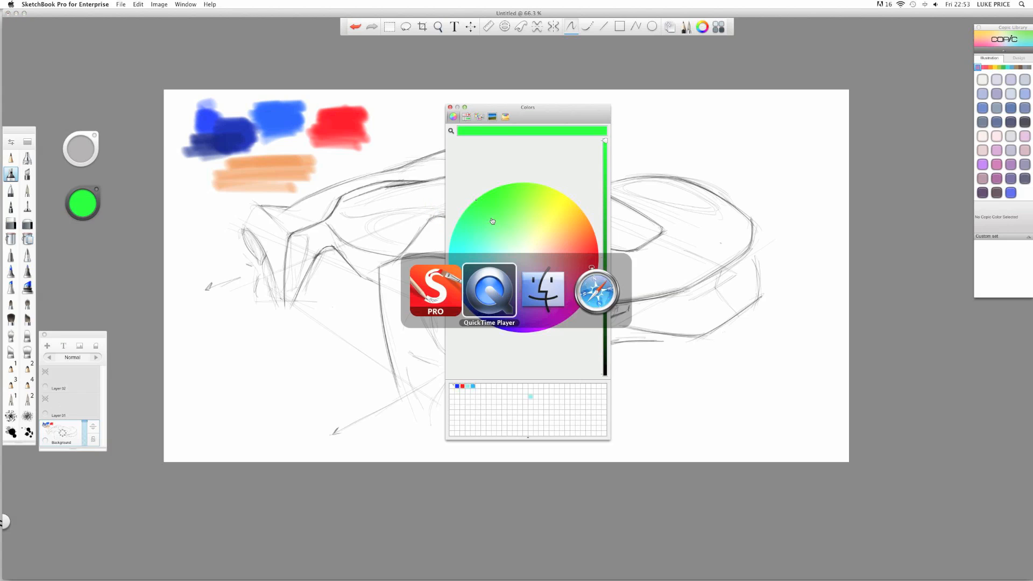
{"action": "key", "text": "super+Tab"}
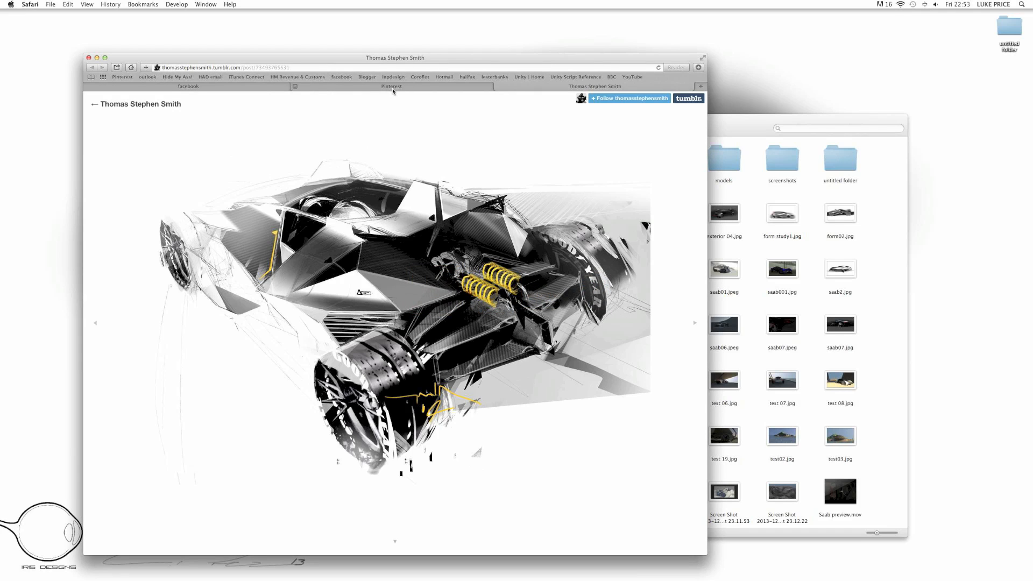
{"action": "key", "text": "super+t"}
{"action": "key", "text": "Return"}
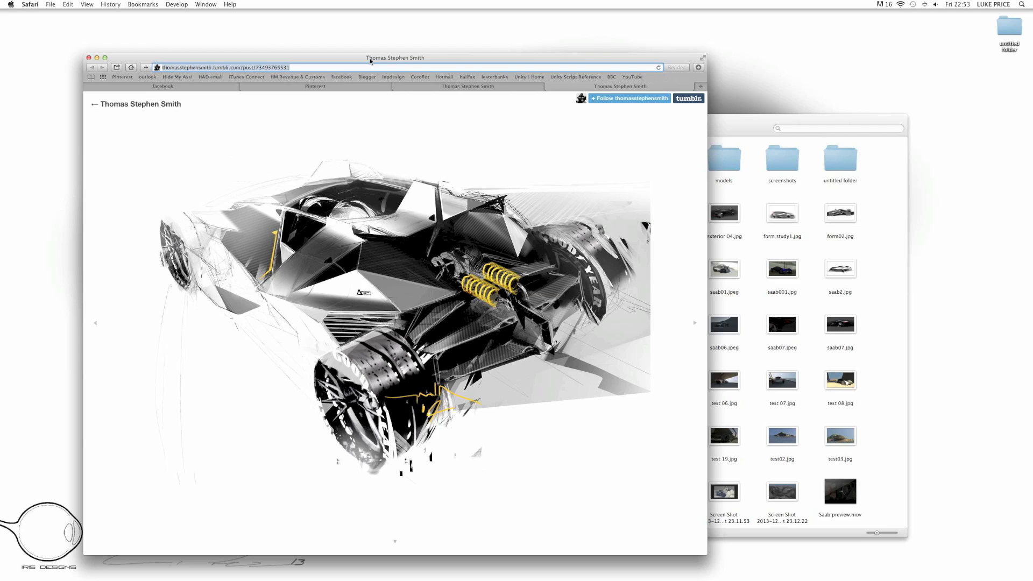
- Search Google for 'colour theory' and open the full-size Color Theory reference image
{"action": "type", "text": "colour"}
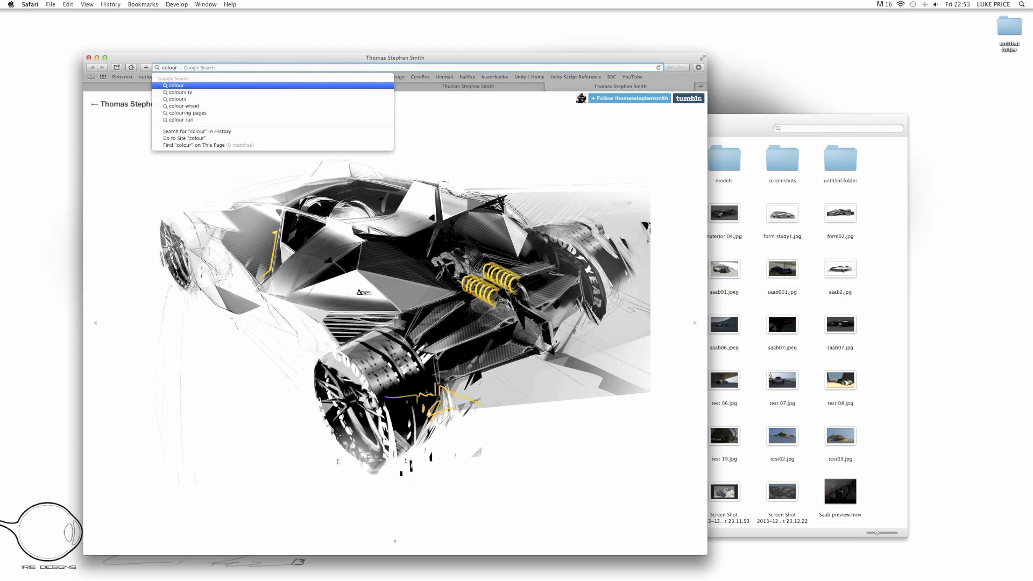
{"action": "type", "text": " t"}
{"action": "key", "text": "Down"}
{"action": "key", "text": "Return"}
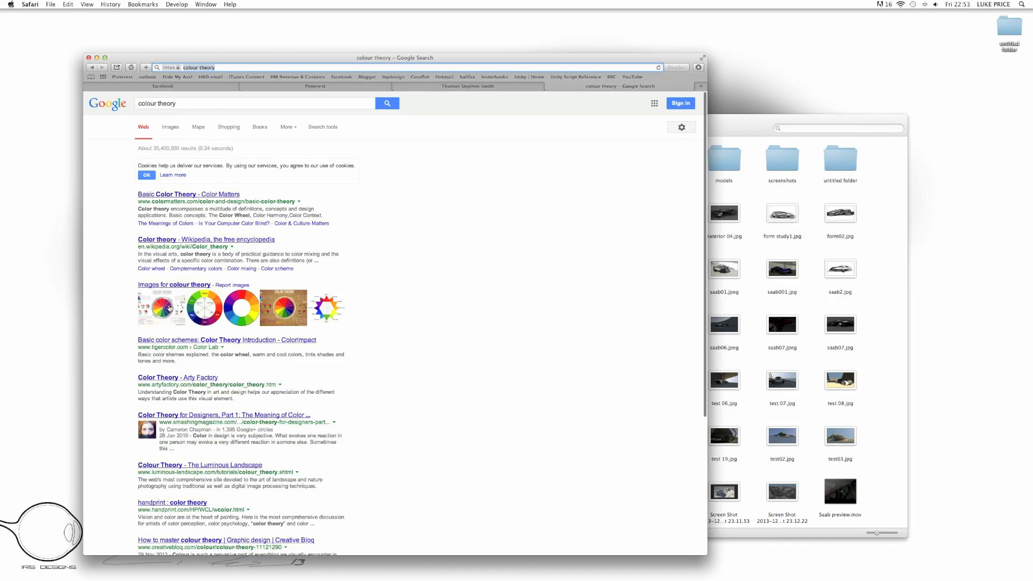
{"action": "left_click", "coordinate": [167, 308]}
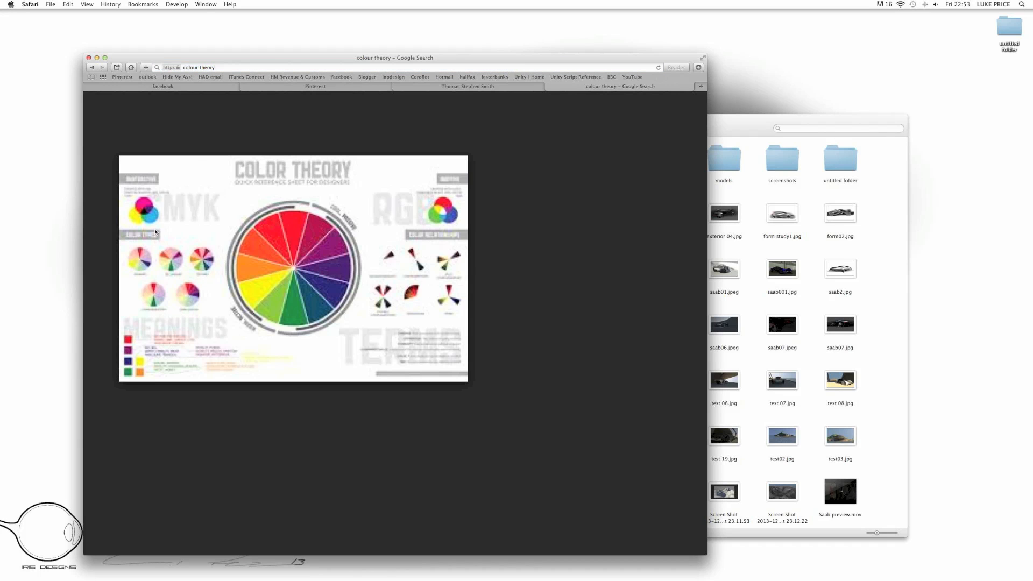
{"action": "left_click_drag", "start_coordinate": [303, 60], "coordinate": [365, 46]}
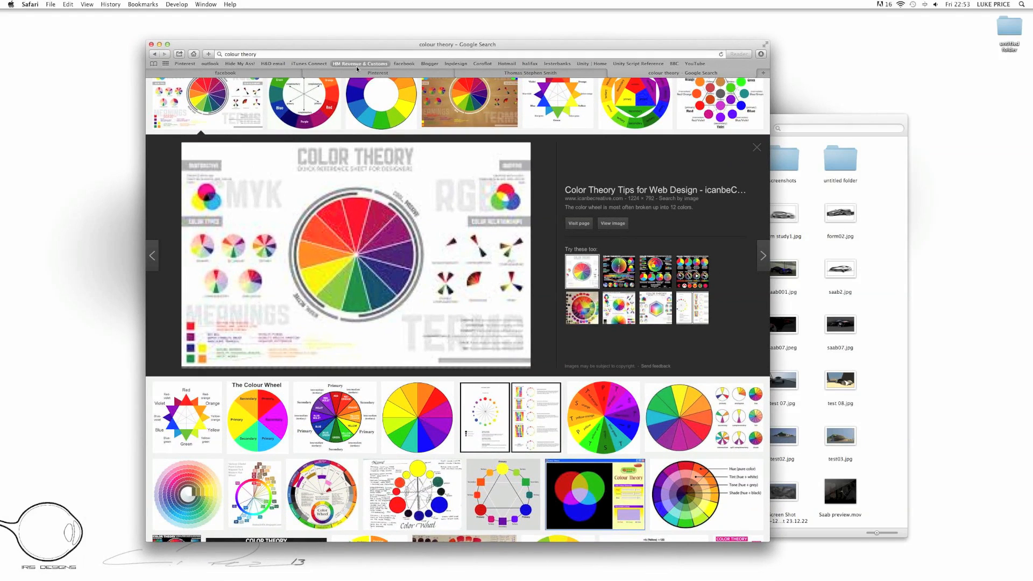
{"action": "left_click", "coordinate": [613, 223]}
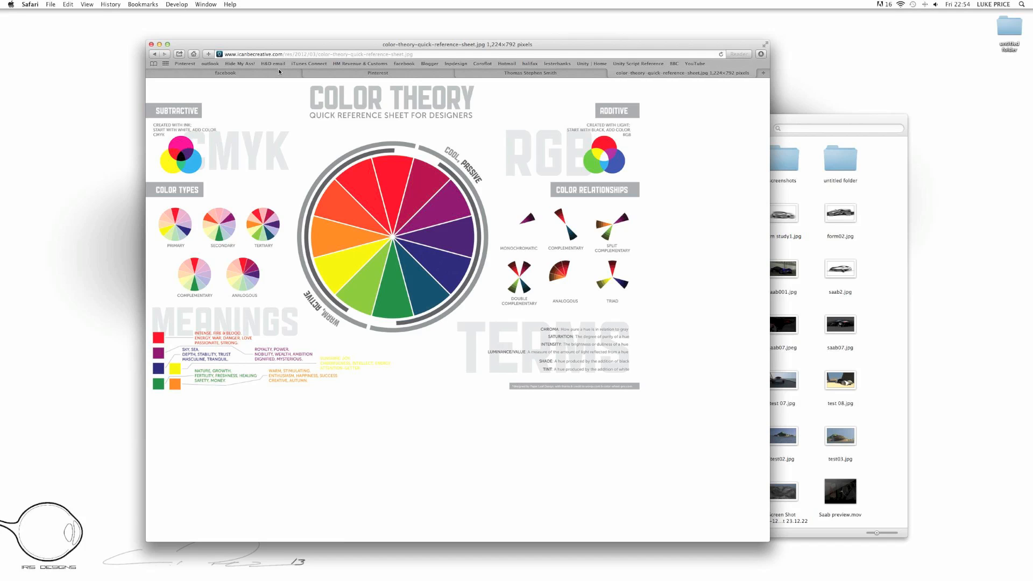
{"action": "key", "text": "super+Tab"}
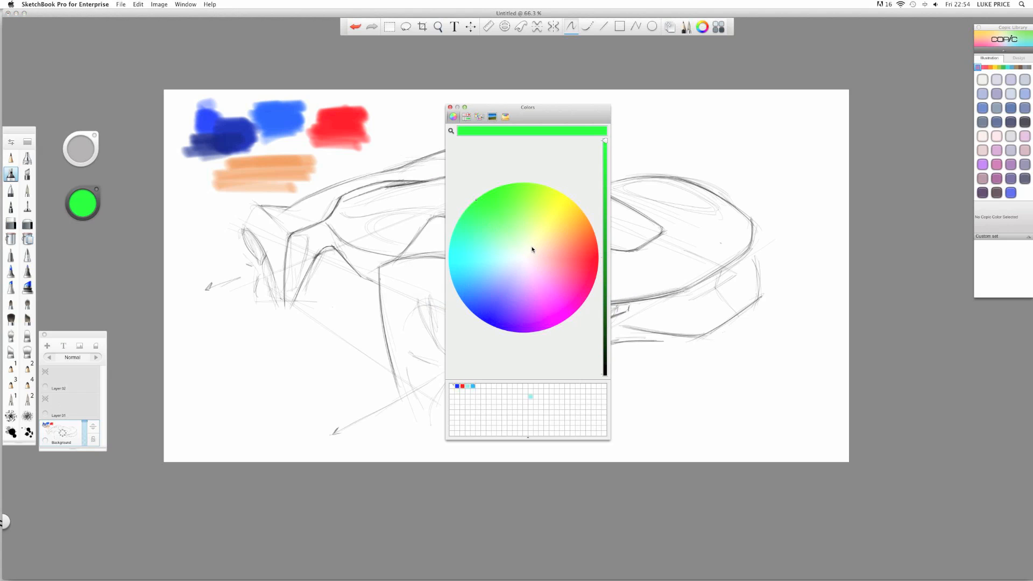
- Set a pale cream yellow brush colour, check the colour sheet, and close the Colors window
{"action": "left_click", "coordinate": [532, 250]}
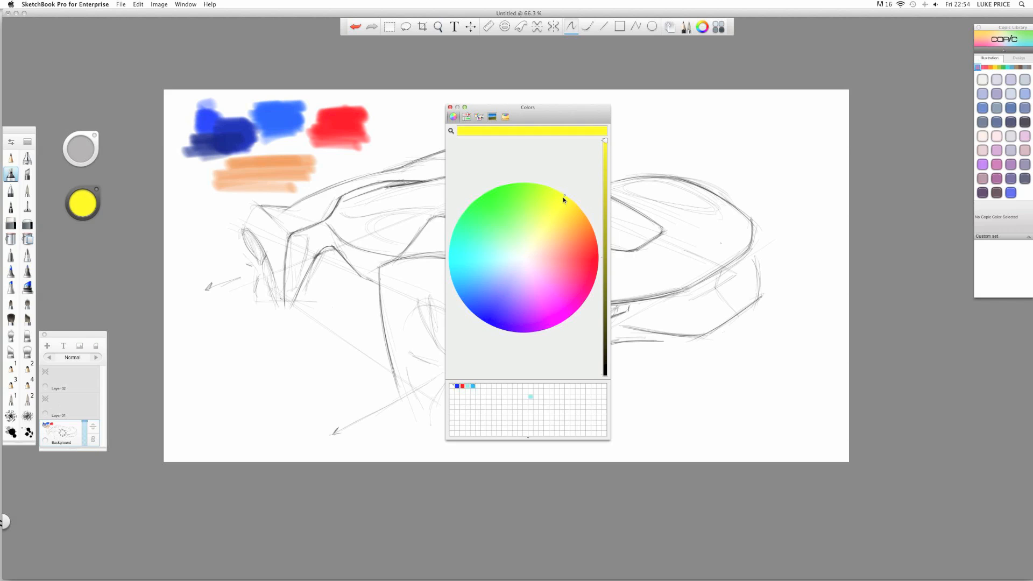
{"action": "left_click_drag", "start_coordinate": [564, 200], "coordinate": [541, 248]}
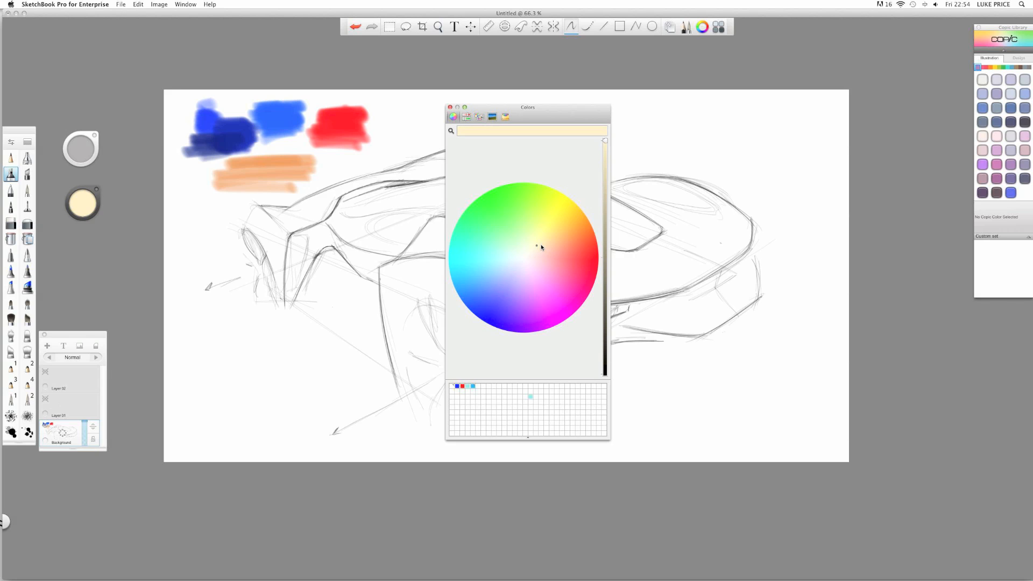
{"action": "key", "text": "super+Tab"}
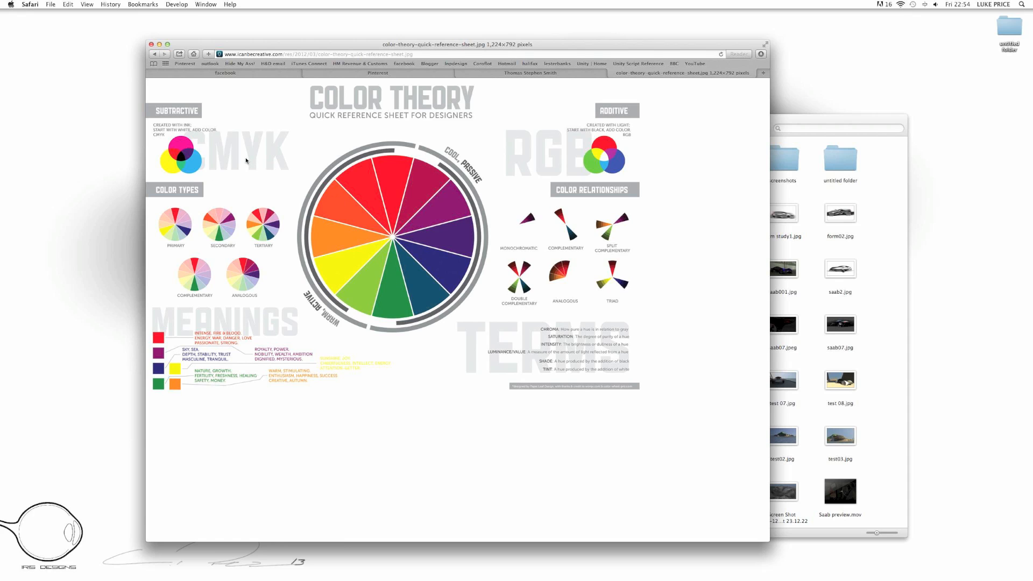
{"action": "key", "text": "super+Tab"}
{"action": "left_click", "coordinate": [469, 110]}
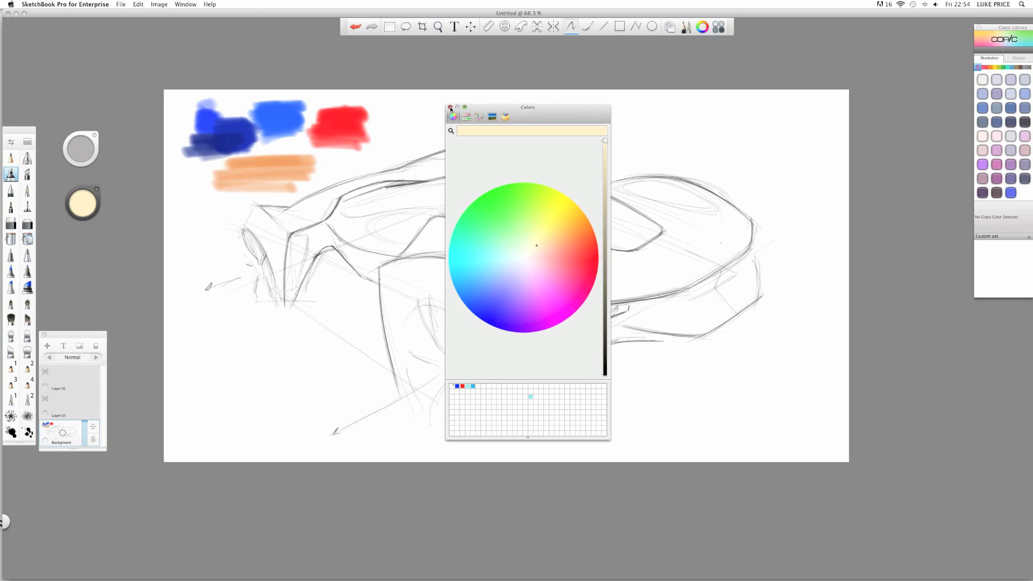
{"action": "left_click", "coordinate": [450, 108]}
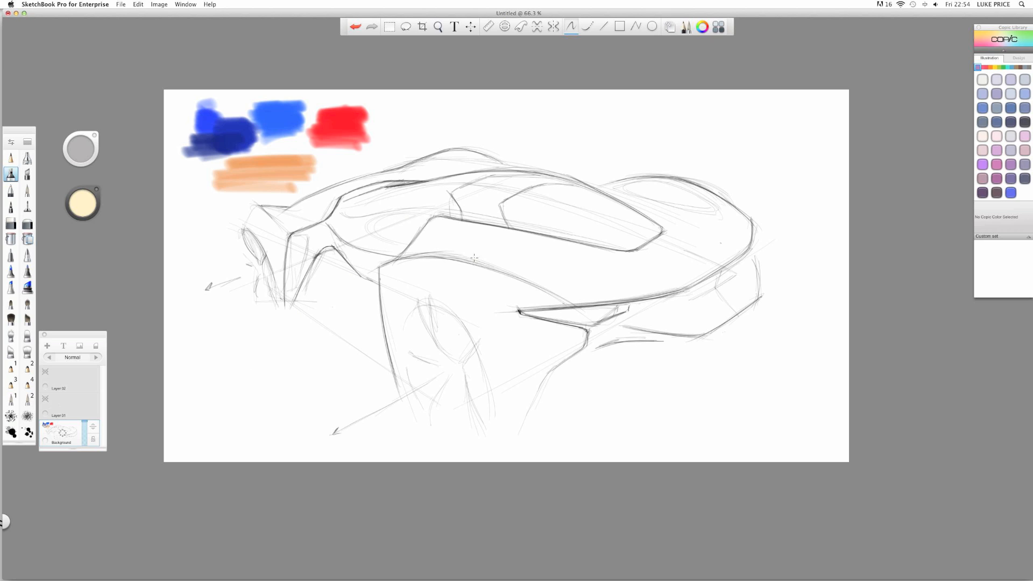
- Compare the Pinterest and Tumblr car references in Safari, then return to SketchBook Pro
{"action": "key", "text": "super+Tab"}
{"action": "key", "text": "super+shift+Tab"}
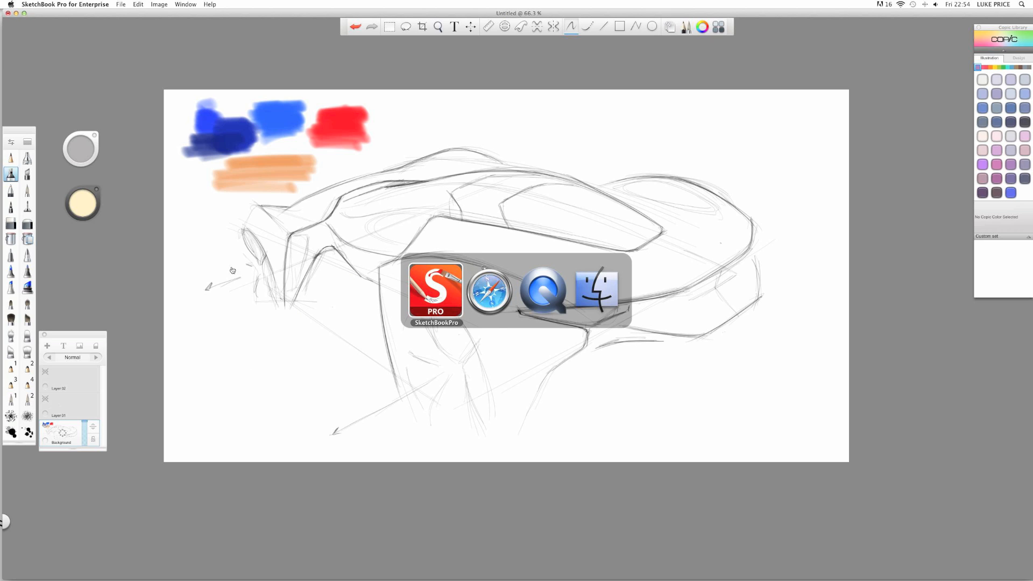
{"action": "left_click", "coordinate": [487, 291]}
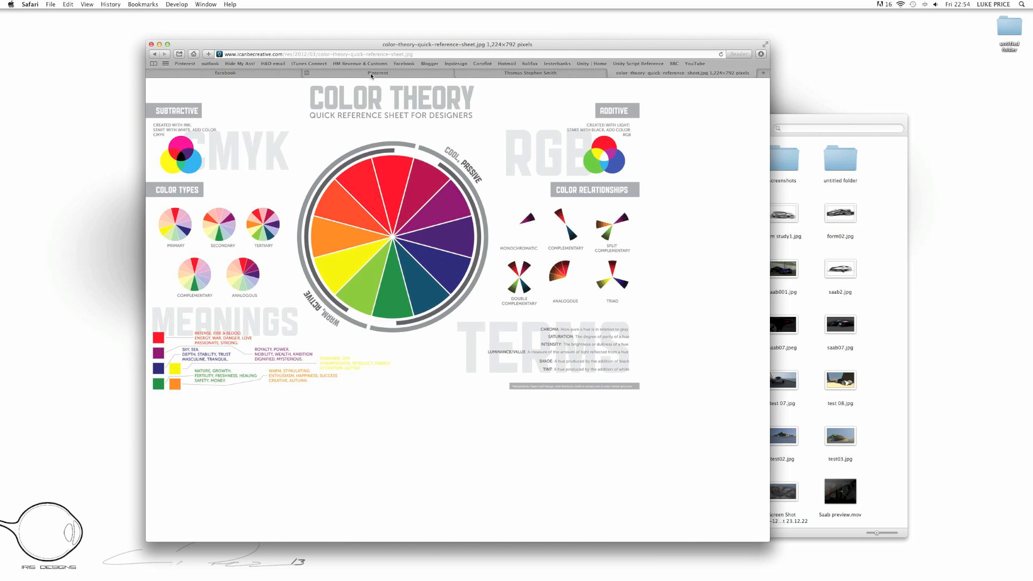
{"action": "left_click", "coordinate": [371, 74]}
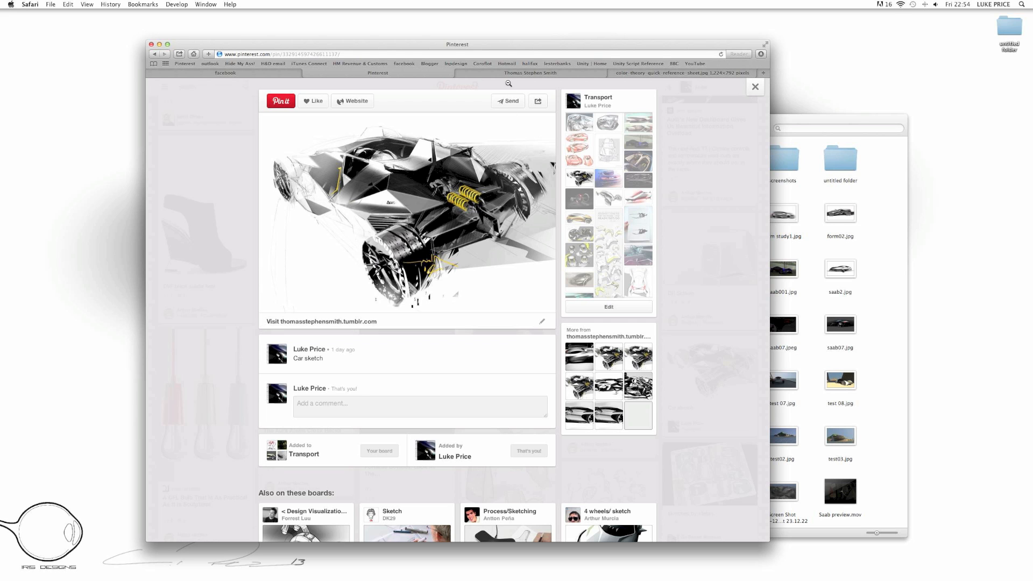
{"action": "left_click", "coordinate": [461, 73]}
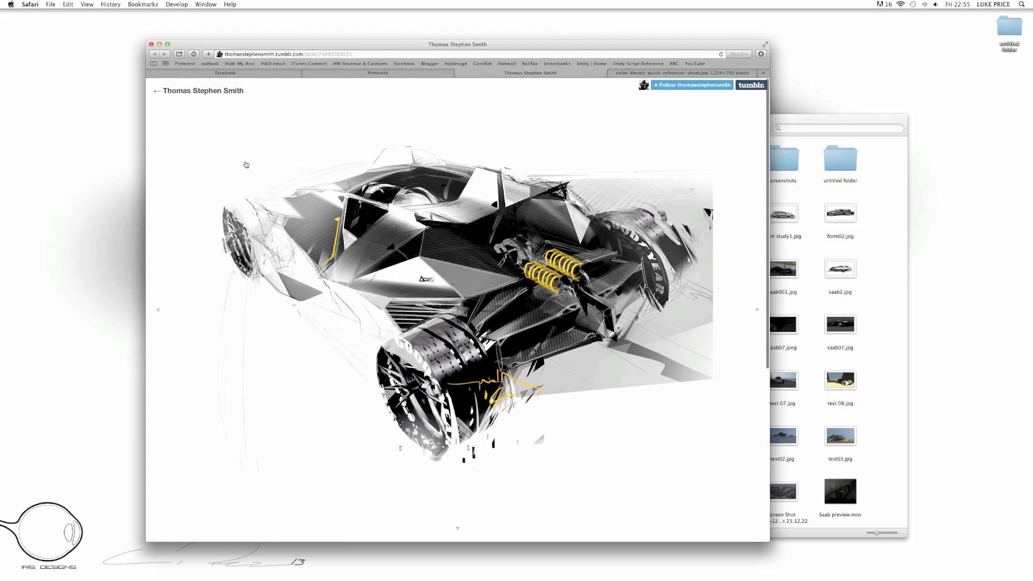
{"action": "key", "text": "super+Tab"}
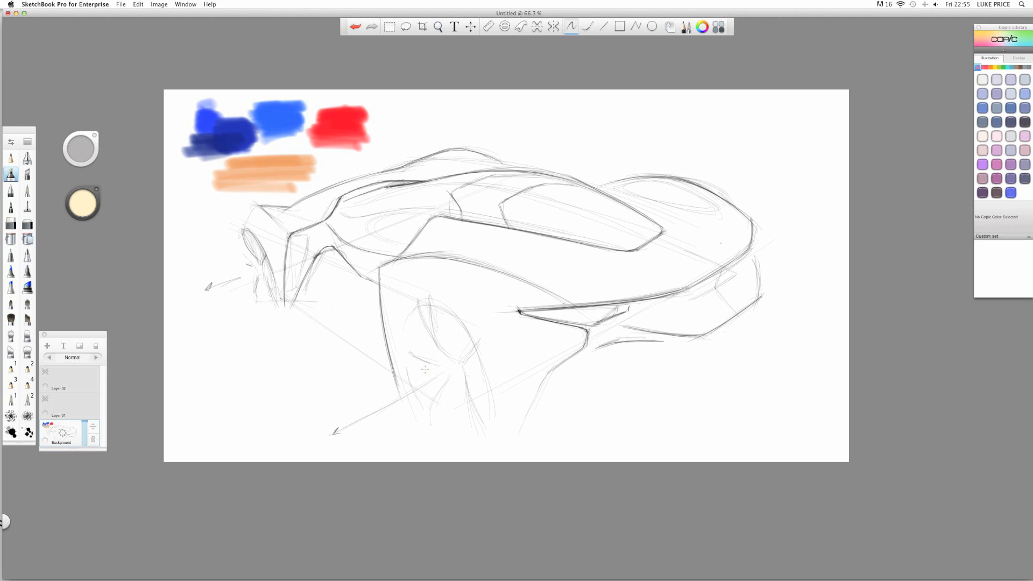
{"action": "key", "text": "super+Tab"}
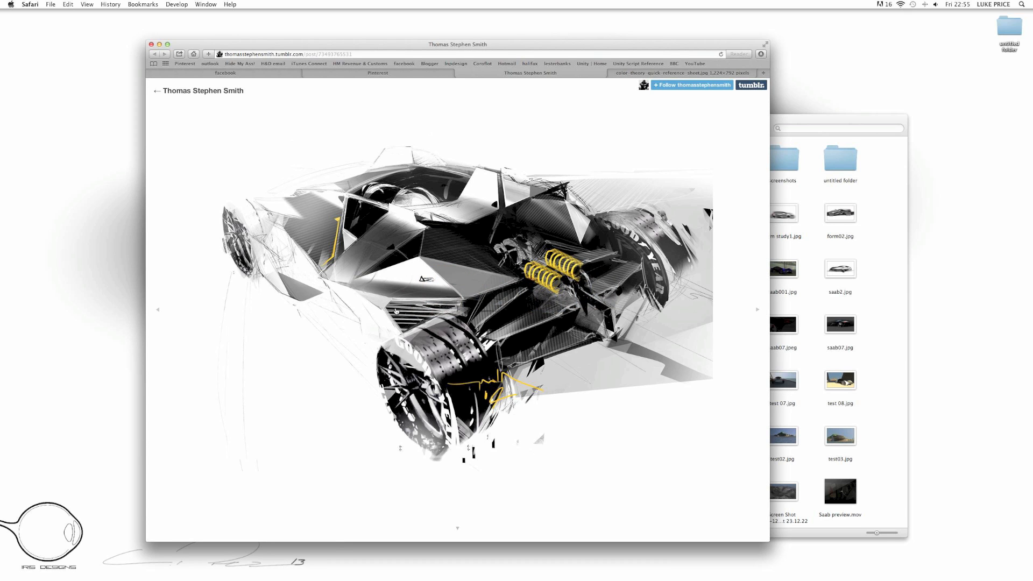
{"action": "key", "text": "super+Tab"}
{"action": "key", "text": "super+Tab"}
{"action": "key", "text": "super+Tab"}
{"action": "key", "text": "super+Tab"}
{"action": "key", "text": "super+Tab"}
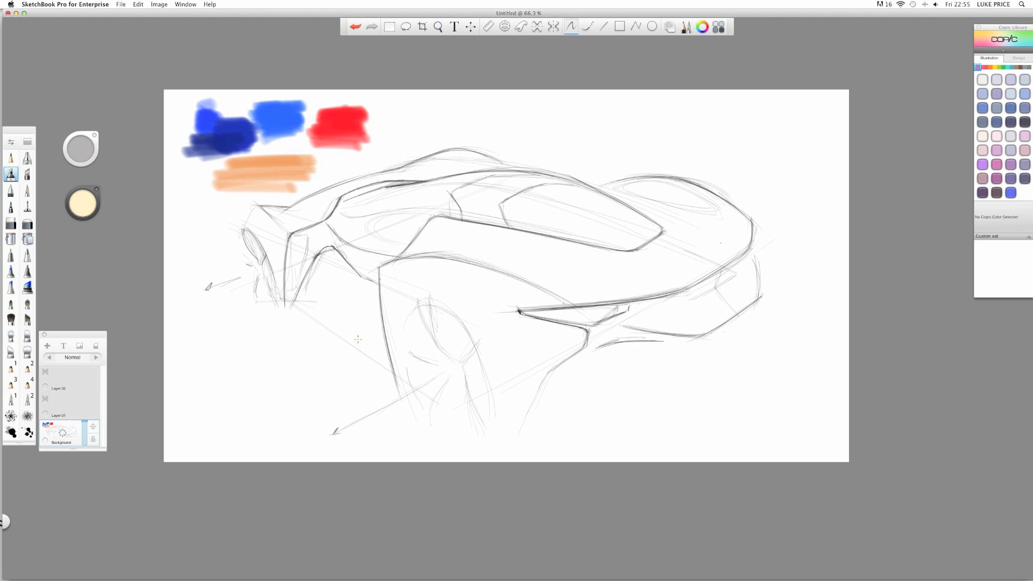
- Switch to Safari and scroll the Facebook timeline past the orange car render to the tutorial posts
{"action": "key", "text": "super+Tab"}
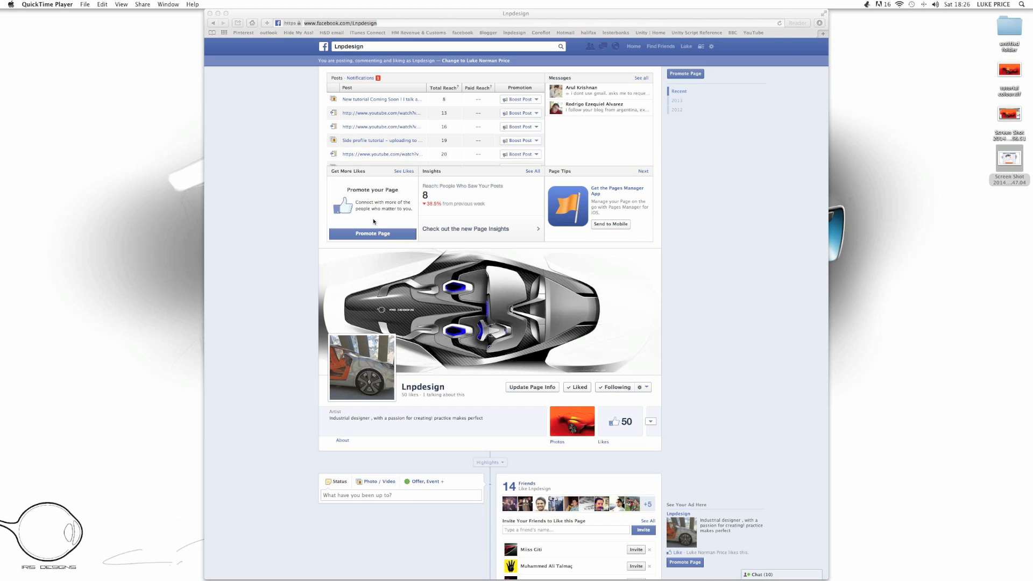
{"action": "scroll", "coordinate": [374, 220], "scroll_direction": "down", "scroll_amount": 5}
{"action": "scroll", "coordinate": [374, 221], "scroll_direction": "down", "scroll_amount": 5}
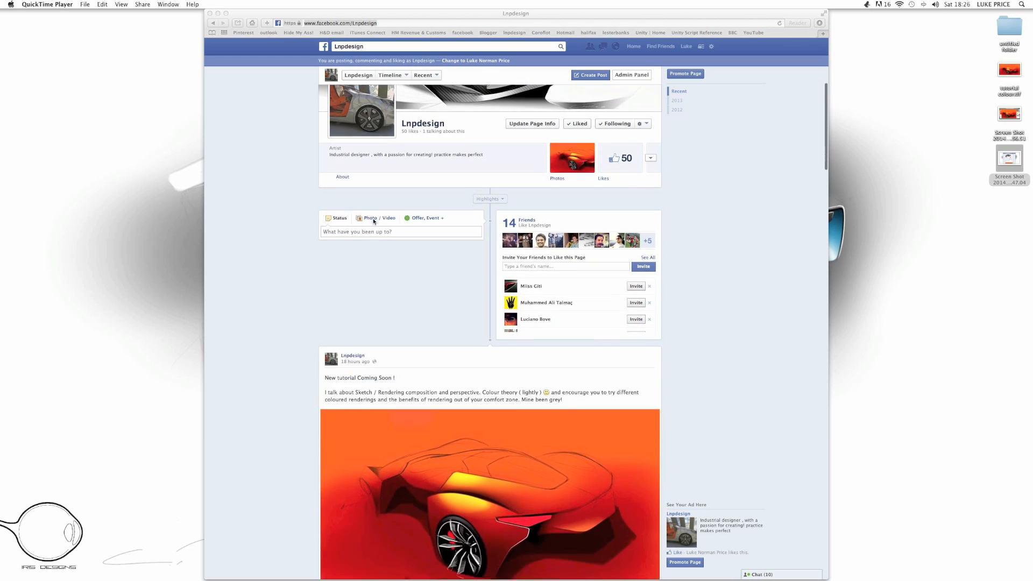
{"action": "scroll", "coordinate": [373, 221], "scroll_direction": "down", "scroll_amount": 5}
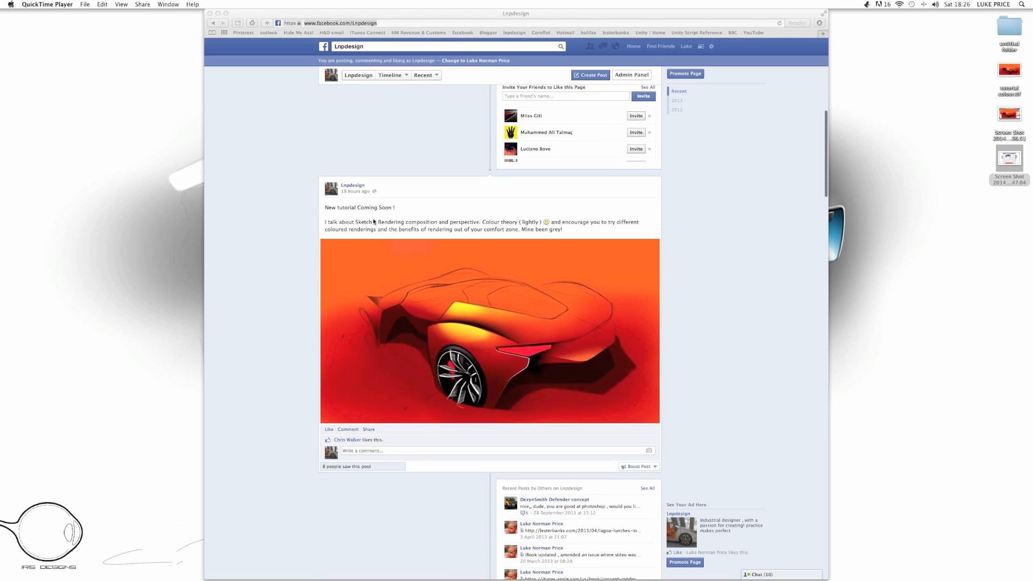
{"action": "scroll", "coordinate": [374, 221], "scroll_direction": "down", "scroll_amount": 5}
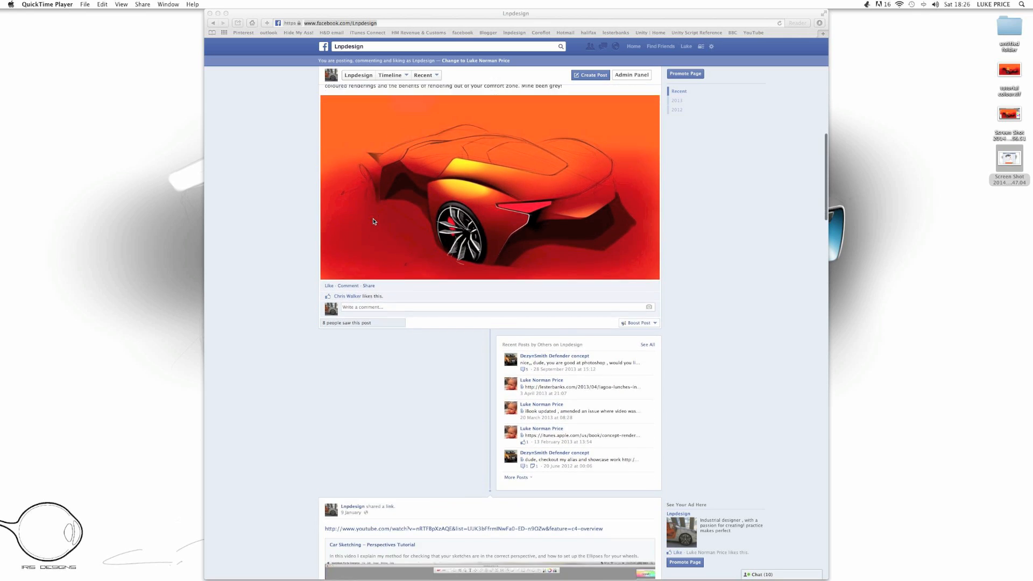
{"action": "scroll", "coordinate": [374, 221], "scroll_direction": "down", "scroll_amount": 5}
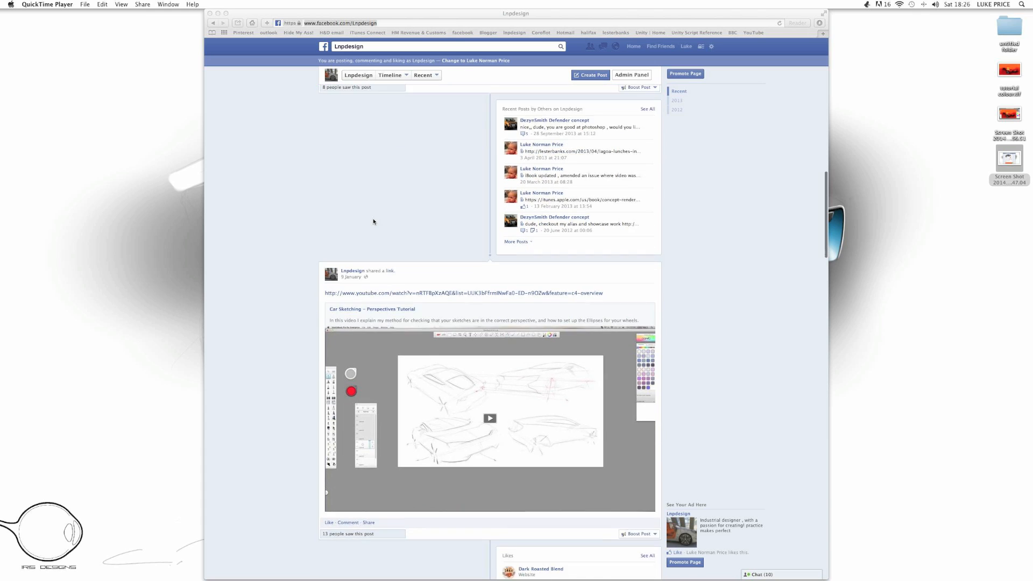
{"action": "scroll", "coordinate": [374, 221], "scroll_direction": "down", "scroll_amount": 6}
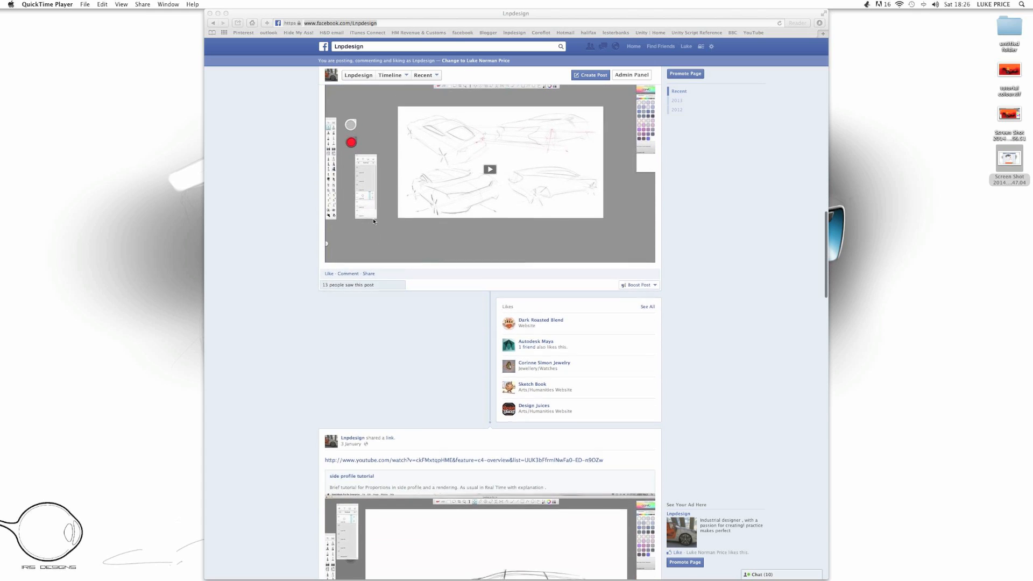
{"action": "scroll", "coordinate": [373, 221], "scroll_direction": "down", "scroll_amount": 6}
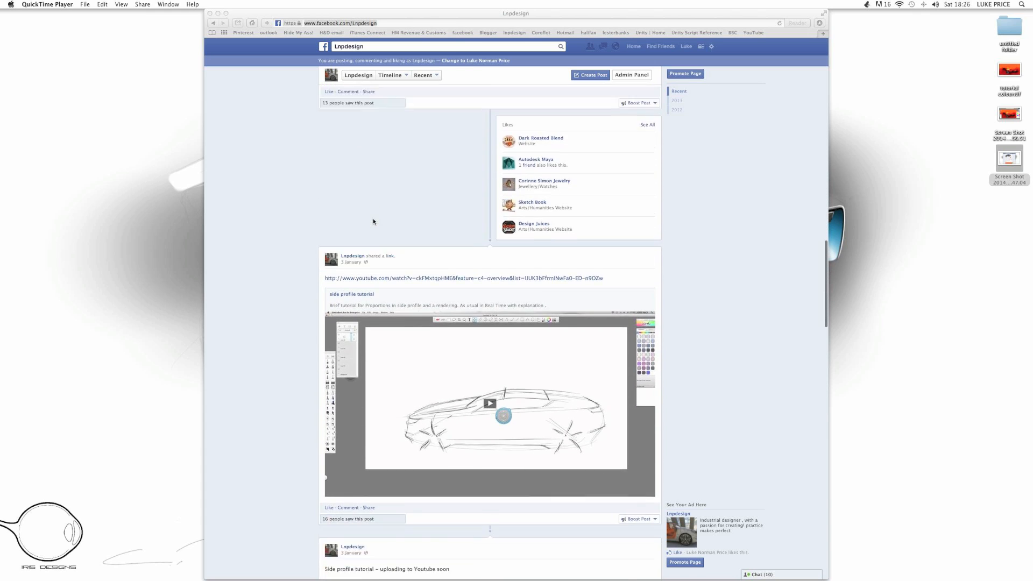
{"action": "scroll", "coordinate": [373, 221], "scroll_direction": "down", "scroll_amount": 6}
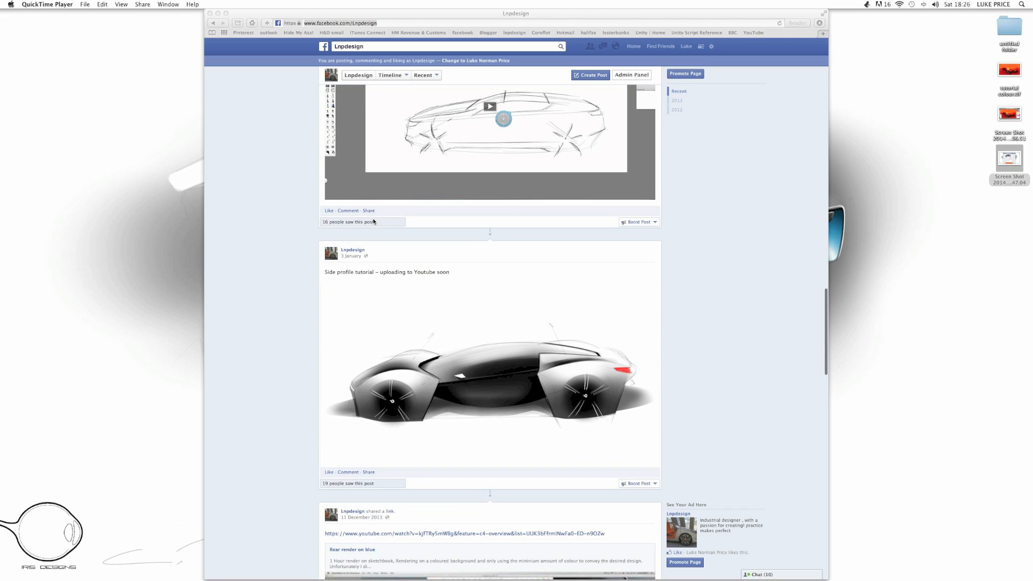
{"action": "scroll", "coordinate": [373, 221], "scroll_direction": "down", "scroll_amount": 5}
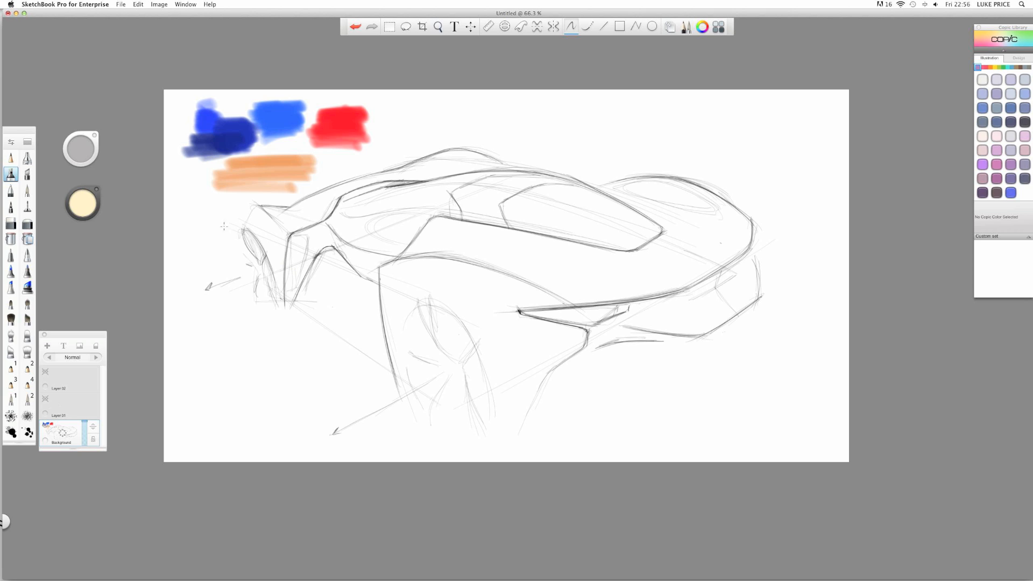
- Add a new empty Layer 03 from the Background layer's marking menu
{"action": "left_click", "coordinate": [62, 437]}
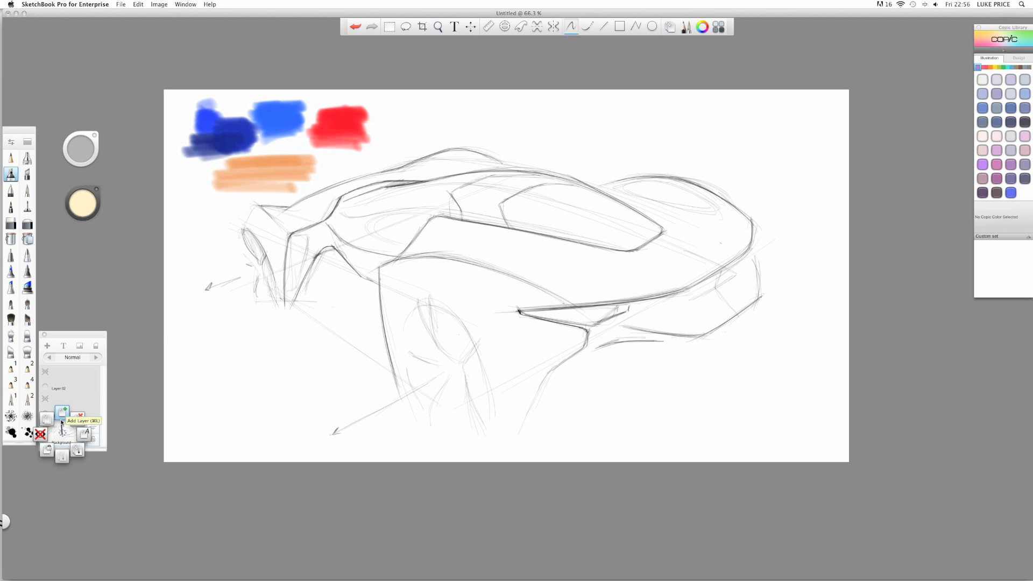
{"action": "left_click", "coordinate": [62, 412]}
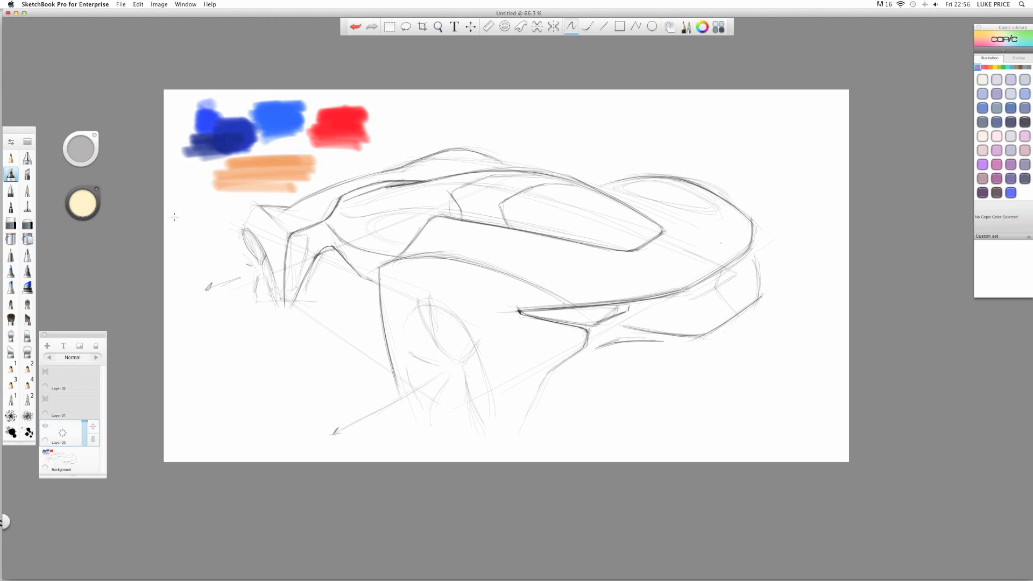
{"action": "key", "text": "super+Tab"}
{"action": "left_click", "coordinate": [82, 203]}
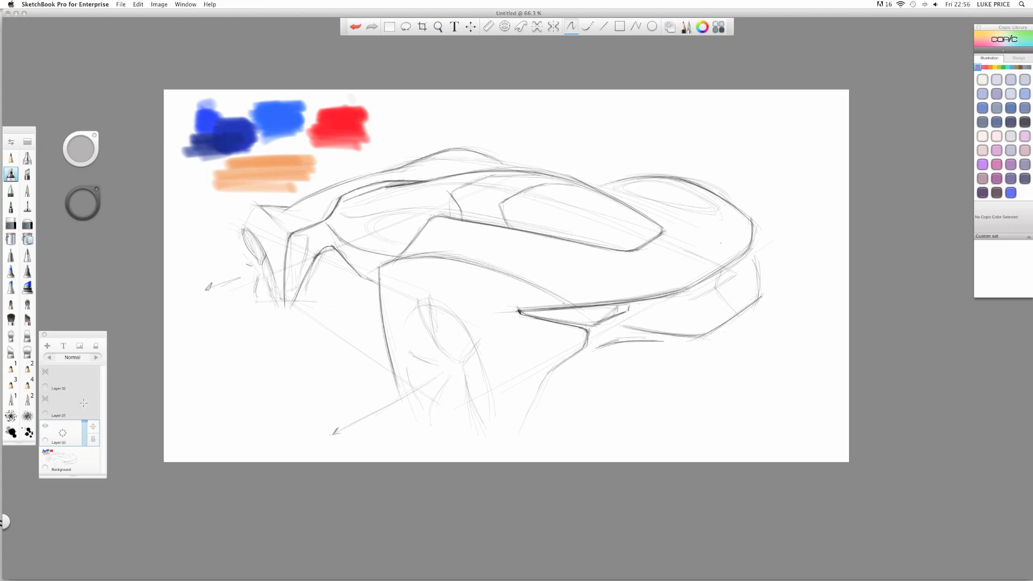
{"action": "left_click", "coordinate": [60, 459]}
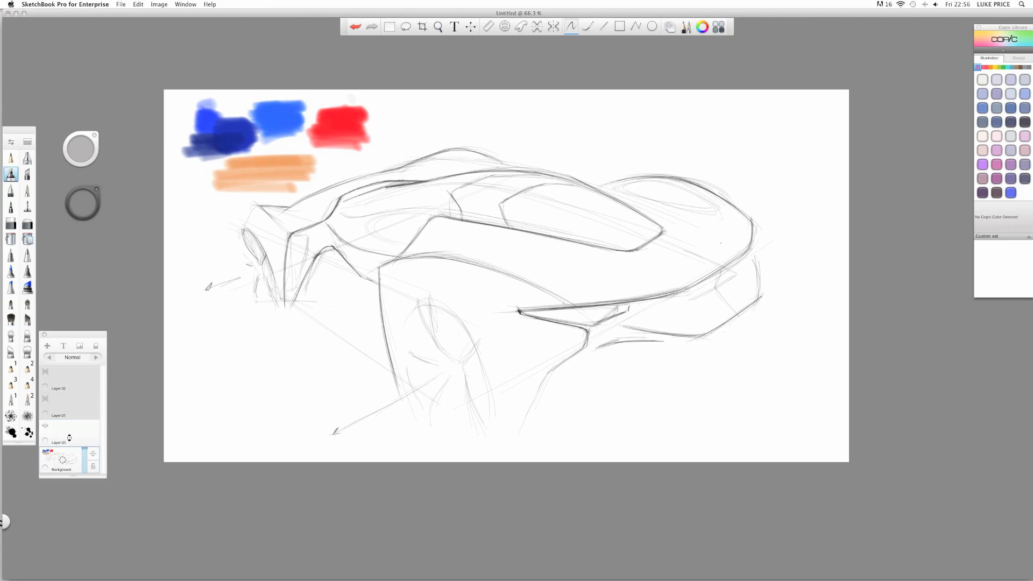
{"action": "left_click", "coordinate": [63, 434]}
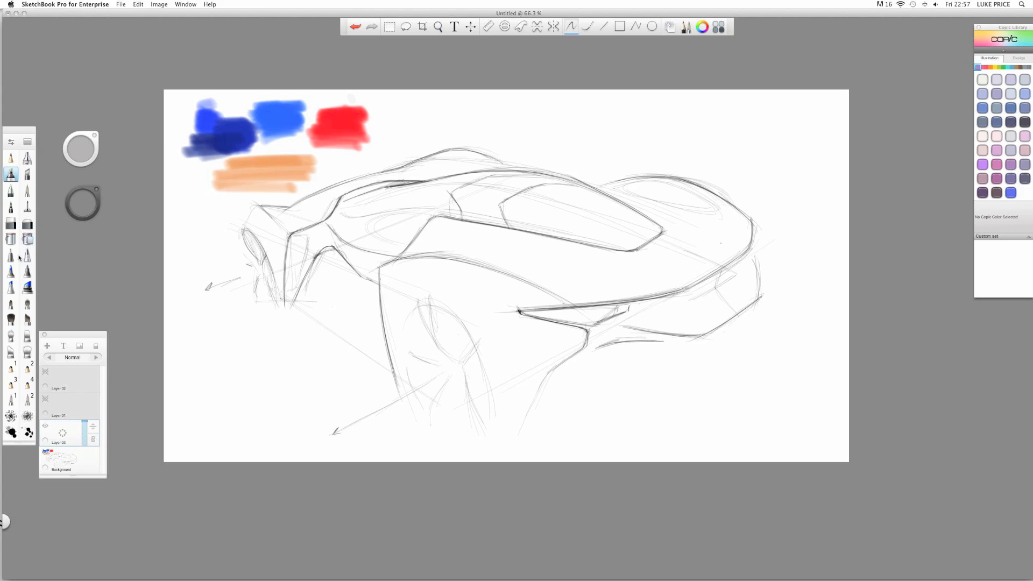
- Flood-fill Layer 03 with orange-red and drag it beneath the sketch layer
{"action": "left_click", "coordinate": [10, 241]}
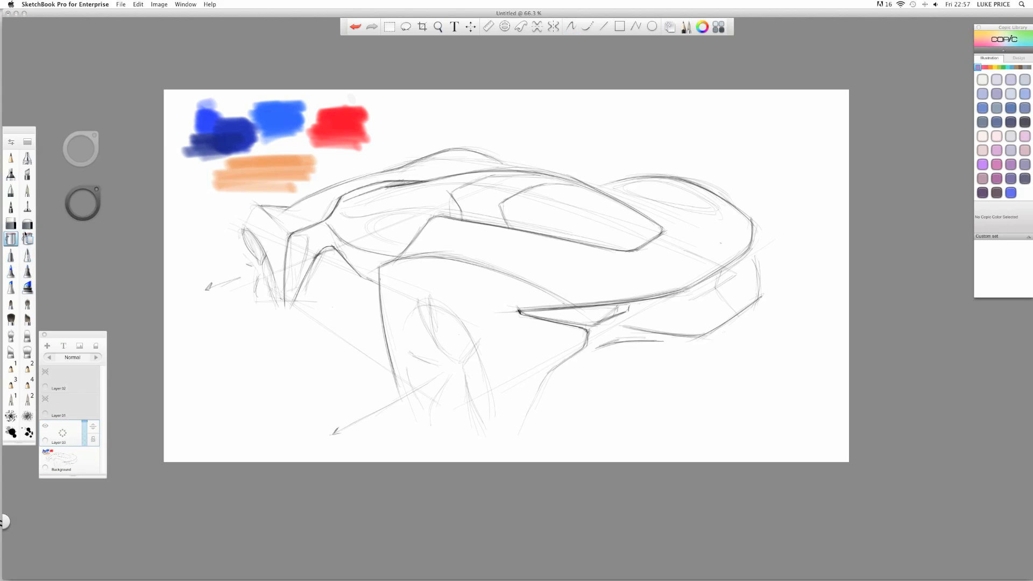
{"action": "left_click", "coordinate": [75, 214]}
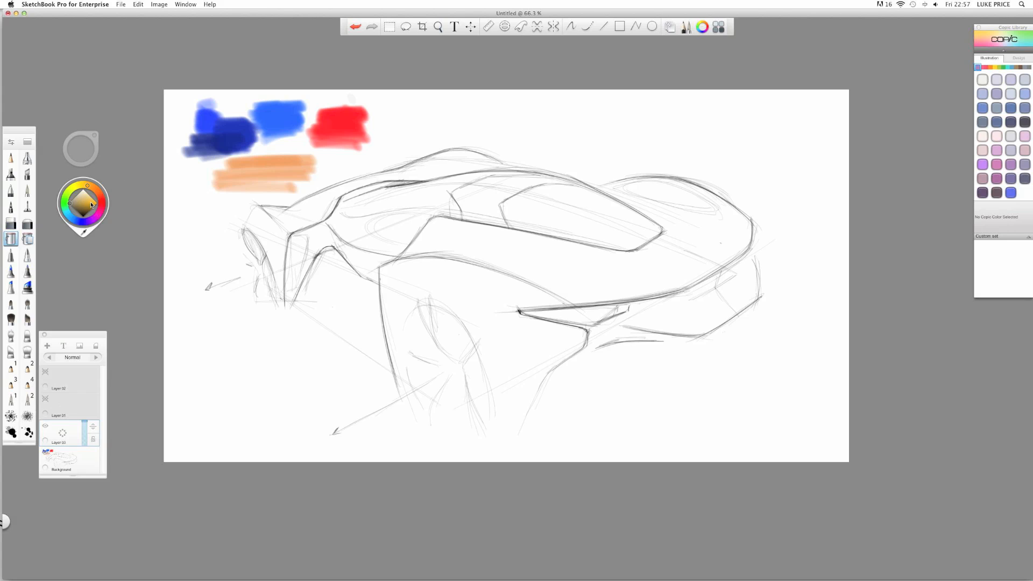
{"action": "left_click_drag", "start_coordinate": [101, 203], "coordinate": [111, 190]}
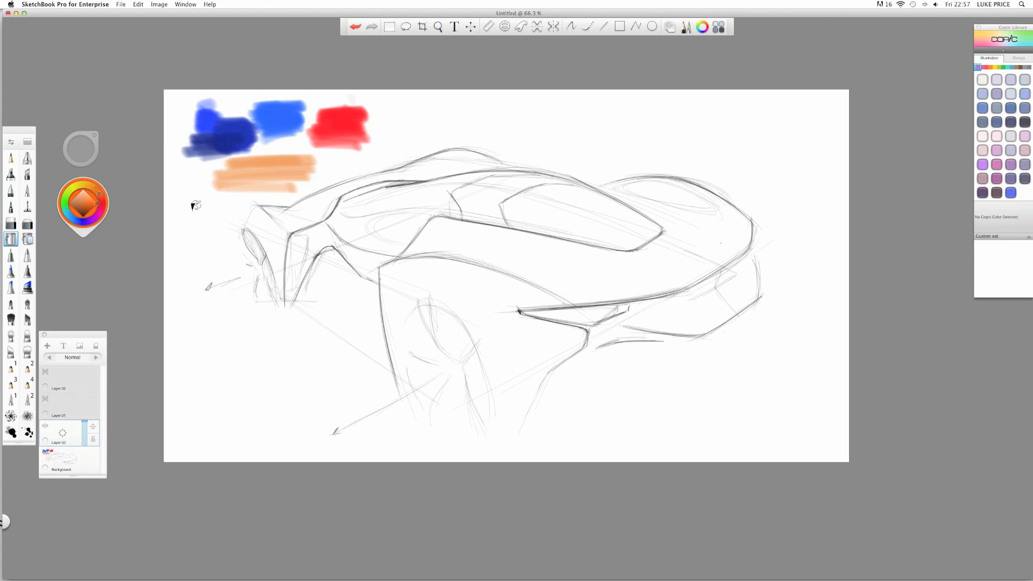
{"action": "left_click", "coordinate": [183, 264]}
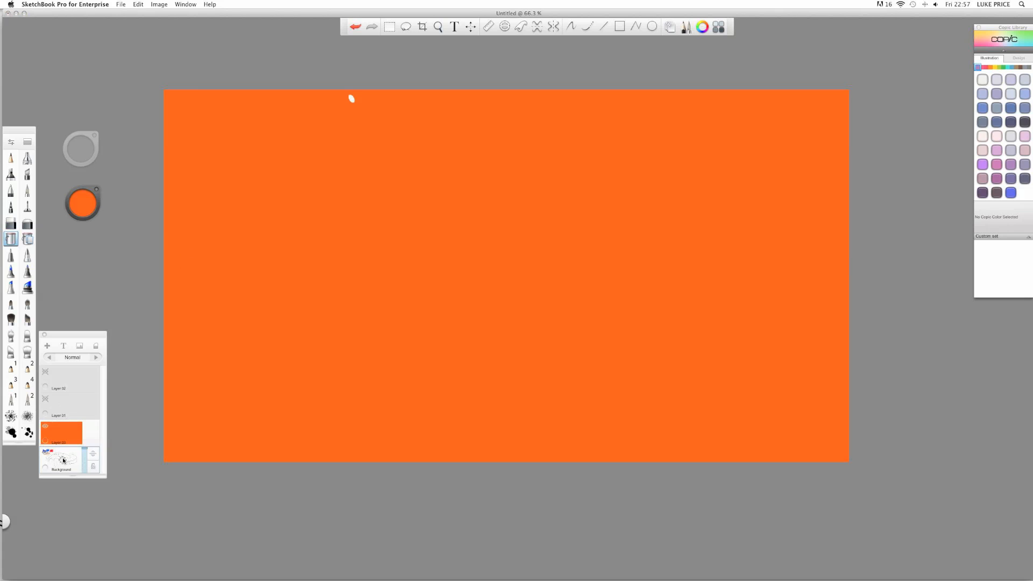
{"action": "left_click_drag", "start_coordinate": [62, 430], "coordinate": [85, 457]}
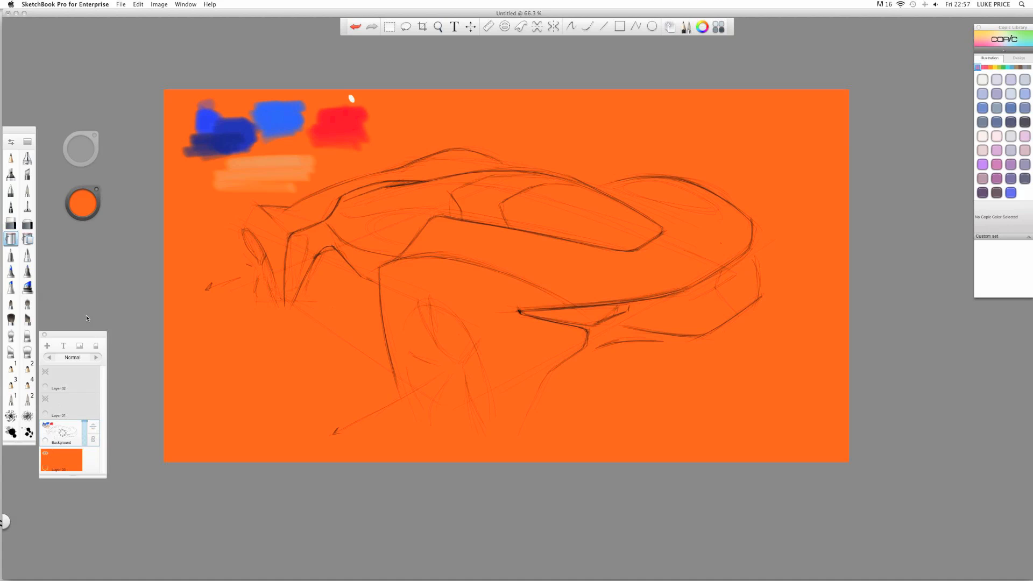
- Add an empty Layer 05 above the orange layer
{"action": "left_click", "coordinate": [63, 437]}
{"action": "left_click", "coordinate": [60, 463]}
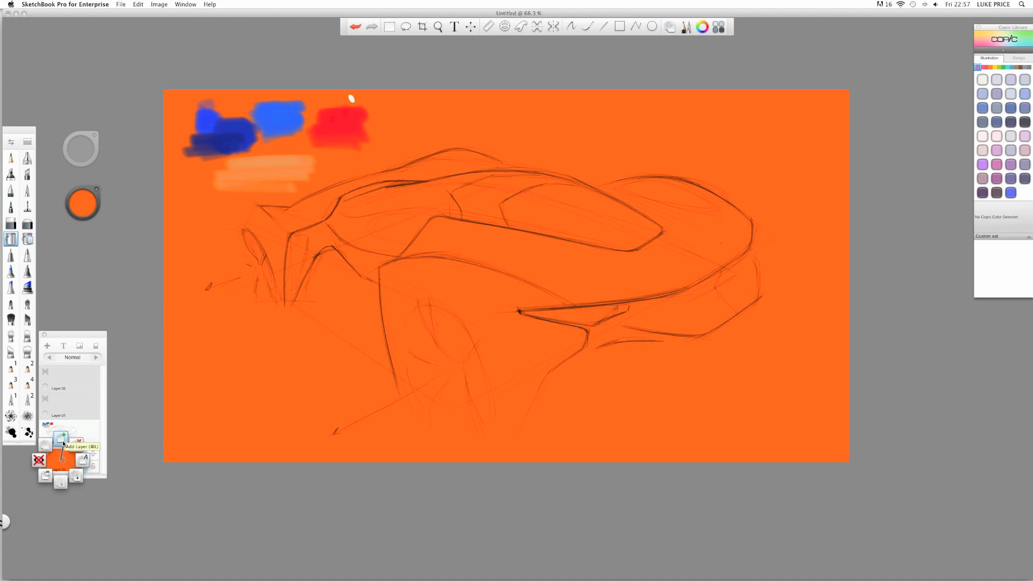
{"action": "left_click", "coordinate": [63, 445]}
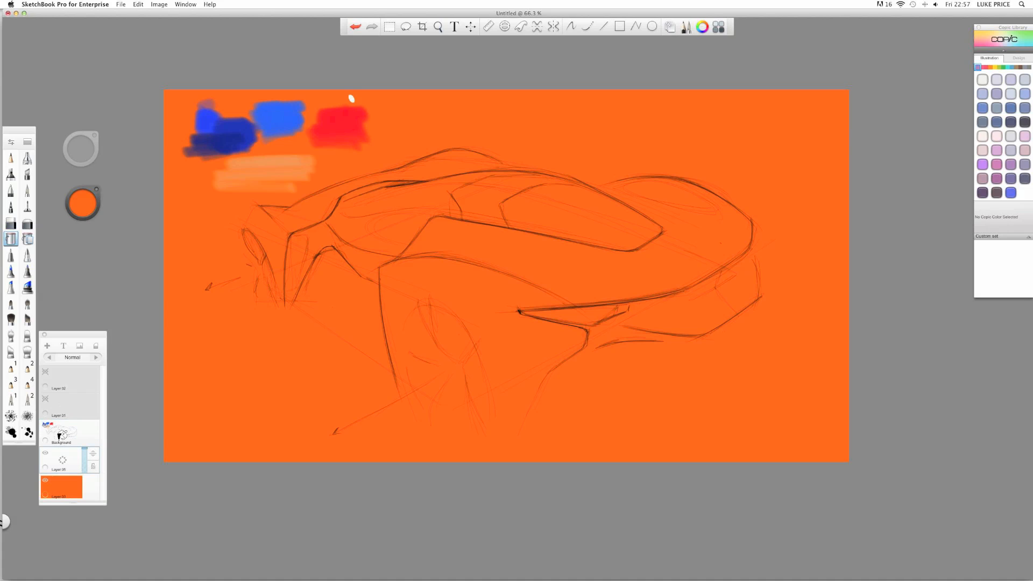
- Switch to a drawing brush and set its size to about 68.6
{"action": "left_click", "coordinate": [28, 159]}
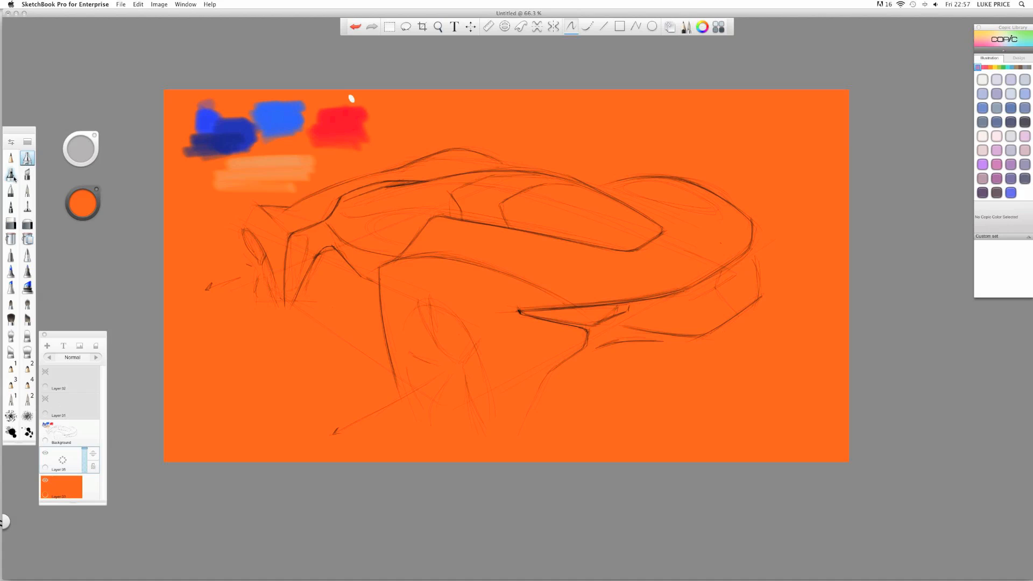
{"action": "left_click", "coordinate": [13, 176]}
{"action": "left_click_drag", "start_coordinate": [360, 310], "coordinate": [396, 312]}
{"action": "left_click_drag", "start_coordinate": [496, 309], "coordinate": [497, 308]}
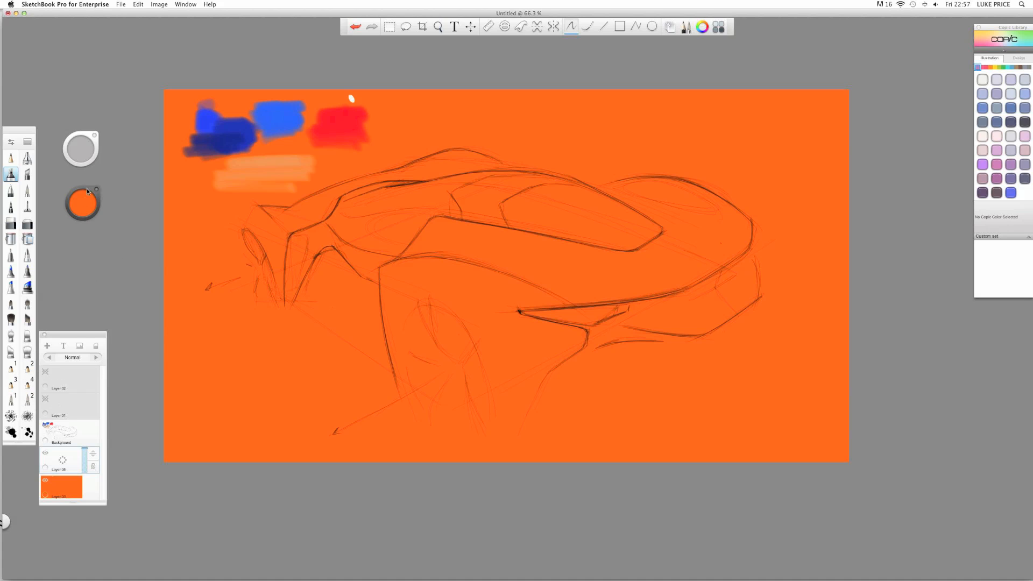
- Darken the orange paint colour slightly and bring up the system colour picker
{"action": "left_click", "coordinate": [87, 215]}
{"action": "left_click_drag", "start_coordinate": [87, 206], "coordinate": [103, 206]}
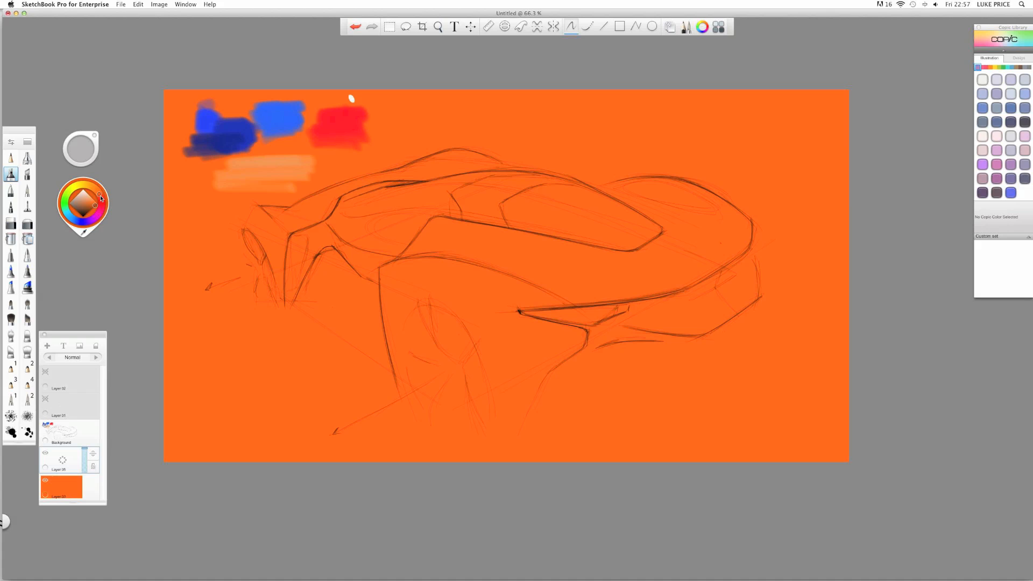
{"action": "left_click", "coordinate": [703, 27]}
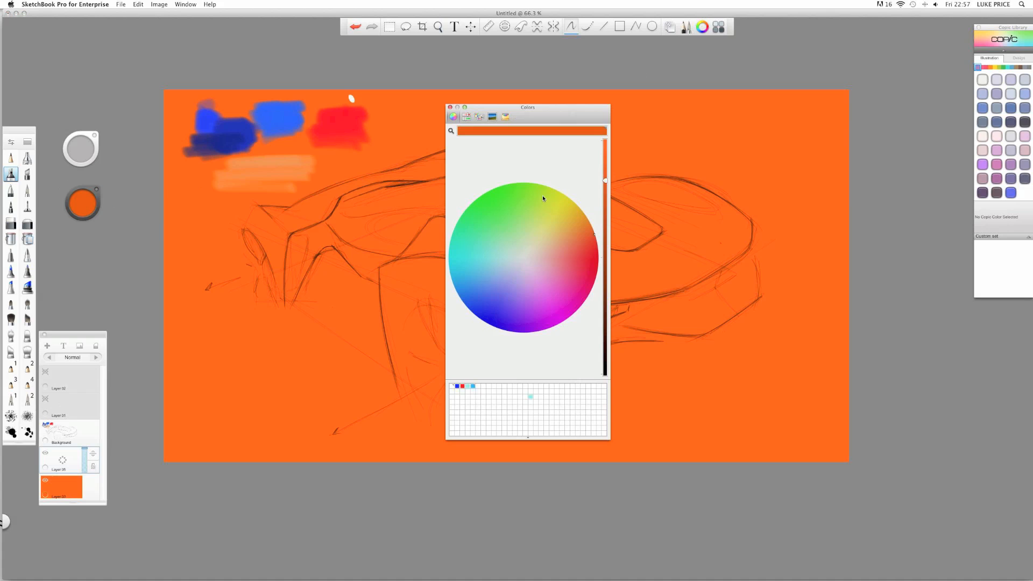
- Sample the canvas orange and fine-tune its brightness in the Colors window
{"action": "left_click", "coordinate": [217, 337], "text": "alt"}
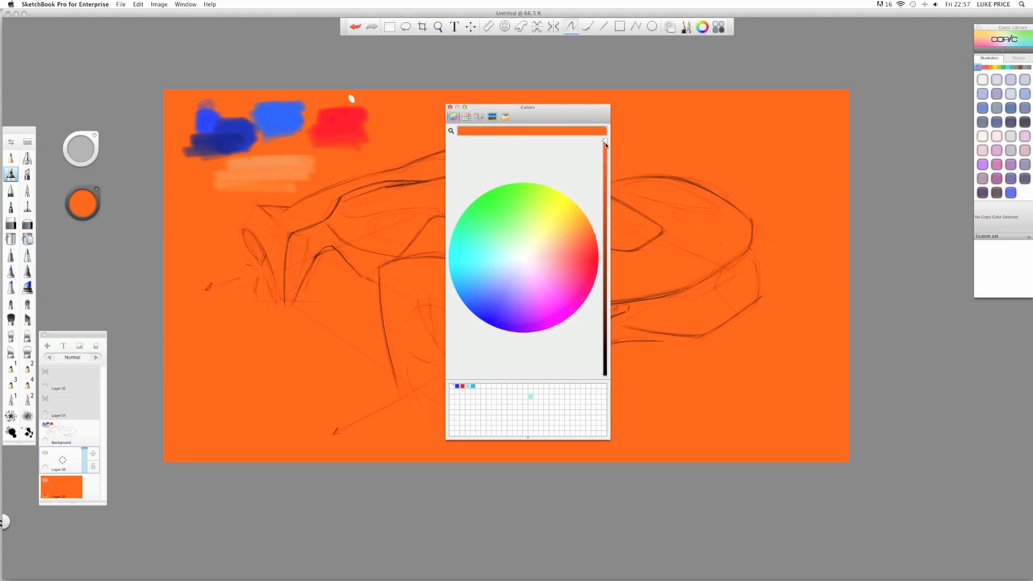
{"action": "left_click_drag", "start_coordinate": [604, 142], "coordinate": [587, 215]}
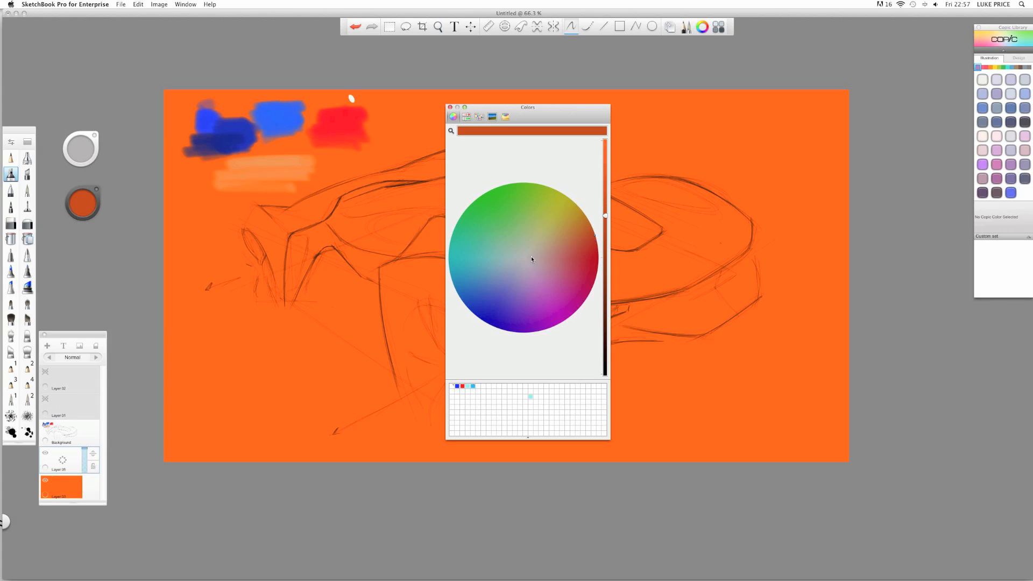
{"action": "left_click_drag", "start_coordinate": [604, 213], "coordinate": [605, 199]}
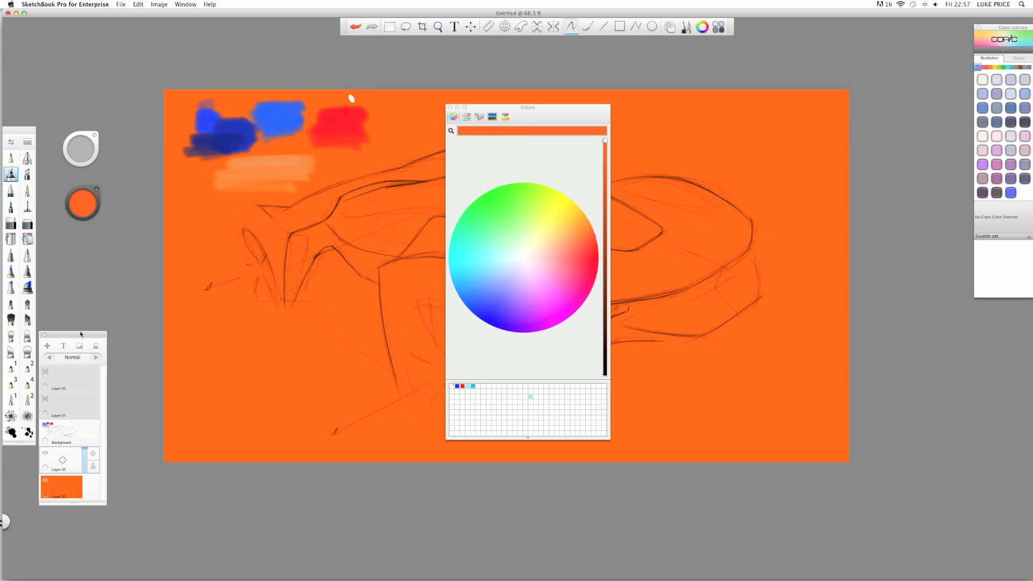
- On the Background sketch layer, choose the hard eraser at about 46.4 size
{"action": "left_click", "coordinate": [63, 437]}
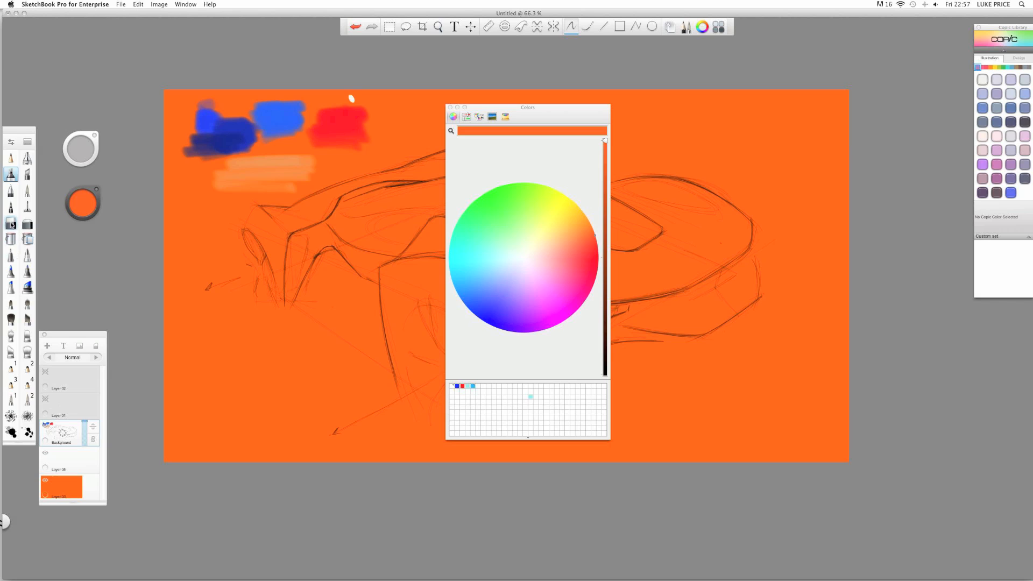
{"action": "left_click", "coordinate": [12, 225]}
{"action": "key", "text": "b"}
{"action": "mouse_move", "coordinate": [211, 143]}
{"action": "left_mouse_down"}
{"action": "mouse_move", "coordinate": [269, 123]}
{"action": "mouse_move", "coordinate": [188, 118]}
{"action": "mouse_move", "coordinate": [238, 129]}
{"action": "mouse_move", "coordinate": [316, 124]}
{"action": "mouse_move", "coordinate": [289, 172]}
{"action": "mouse_move", "coordinate": [217, 179]}
{"action": "mouse_move", "coordinate": [306, 164]}
{"action": "mouse_move", "coordinate": [362, 123]}
{"action": "mouse_move", "coordinate": [299, 89]}
{"action": "left_mouse_up"}
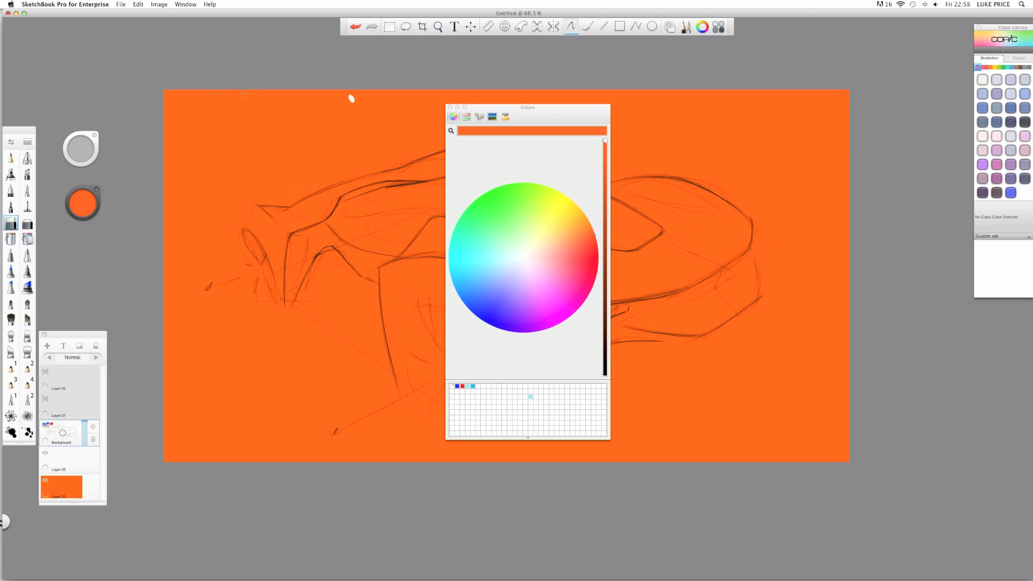
- Make Layer 05 visible, toggle the Background layer's visibility, and select Layer 03
{"action": "left_click", "coordinate": [57, 454]}
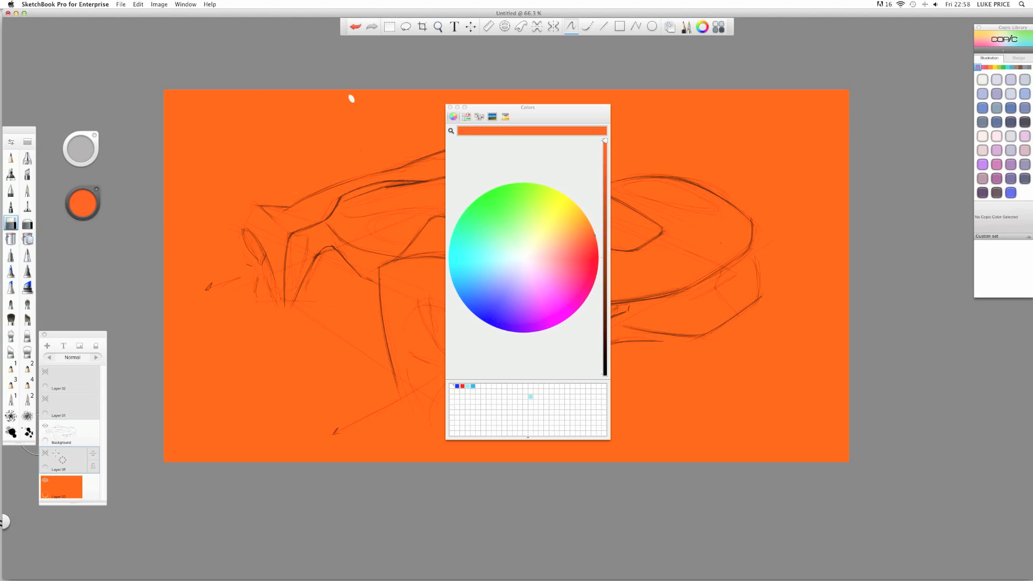
{"action": "left_click", "coordinate": [46, 453]}
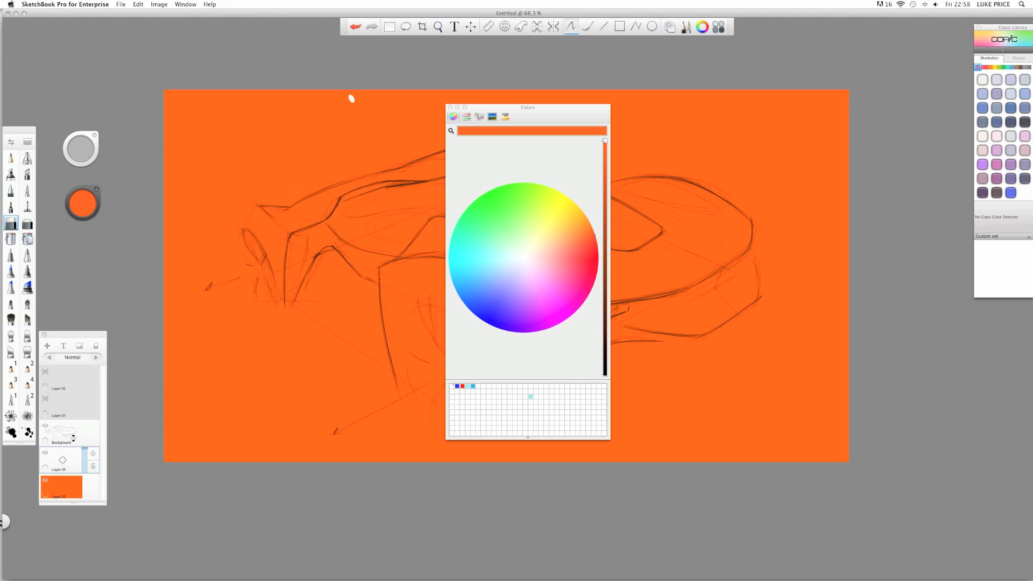
{"action": "left_click", "coordinate": [56, 436]}
{"action": "left_click", "coordinate": [45, 426]}
{"action": "left_click", "coordinate": [45, 426]}
{"action": "left_click", "coordinate": [69, 485]}
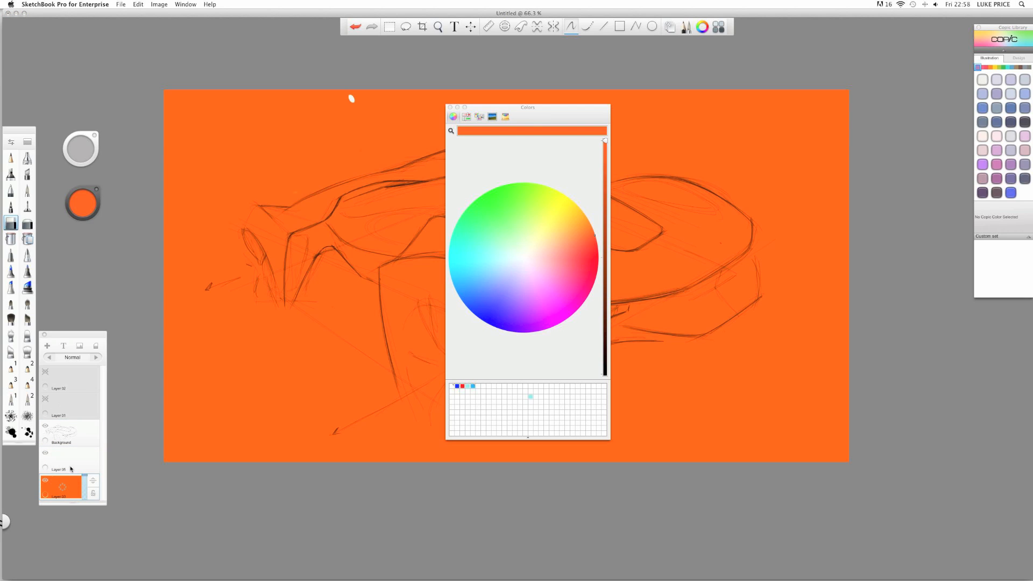
- Paint orange over the white mark near the top of the canvas with the brush
{"action": "left_click", "coordinate": [11, 174]}
{"action": "left_click_drag", "start_coordinate": [348, 98], "coordinate": [364, 99]}
{"action": "left_click", "coordinate": [28, 191]}
{"action": "left_click", "coordinate": [10, 174]}
- On Layer 05, choose a soft airbrush, darken the orange, and enlarge it to about 192
{"action": "left_click", "coordinate": [57, 466]}
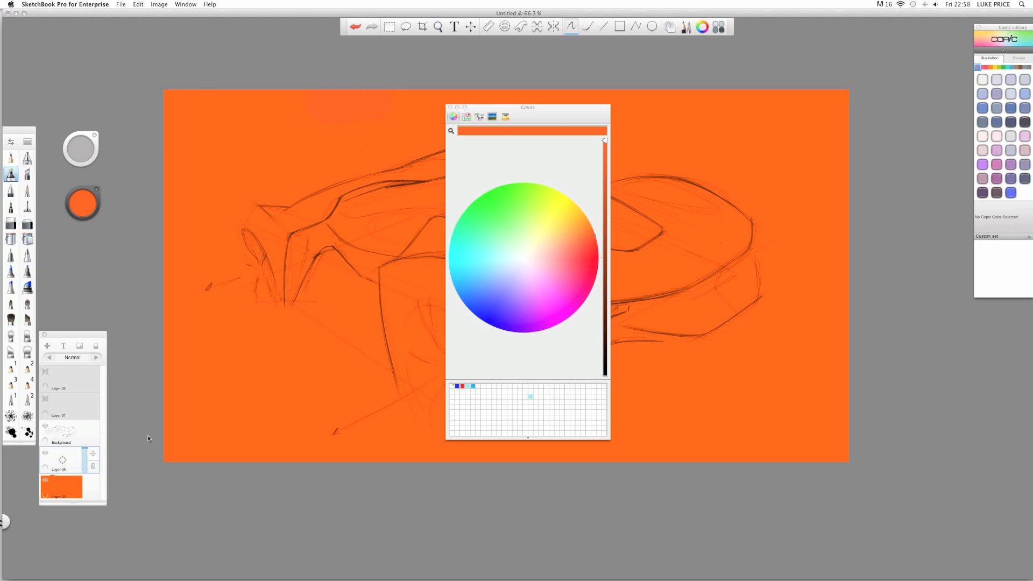
{"action": "left_click", "coordinate": [28, 159]}
{"action": "left_click", "coordinate": [605, 142]}
{"action": "left_click_drag", "start_coordinate": [605, 142], "coordinate": [605, 187]}
{"action": "left_click_drag", "start_coordinate": [540, 116], "coordinate": [955, 203]}
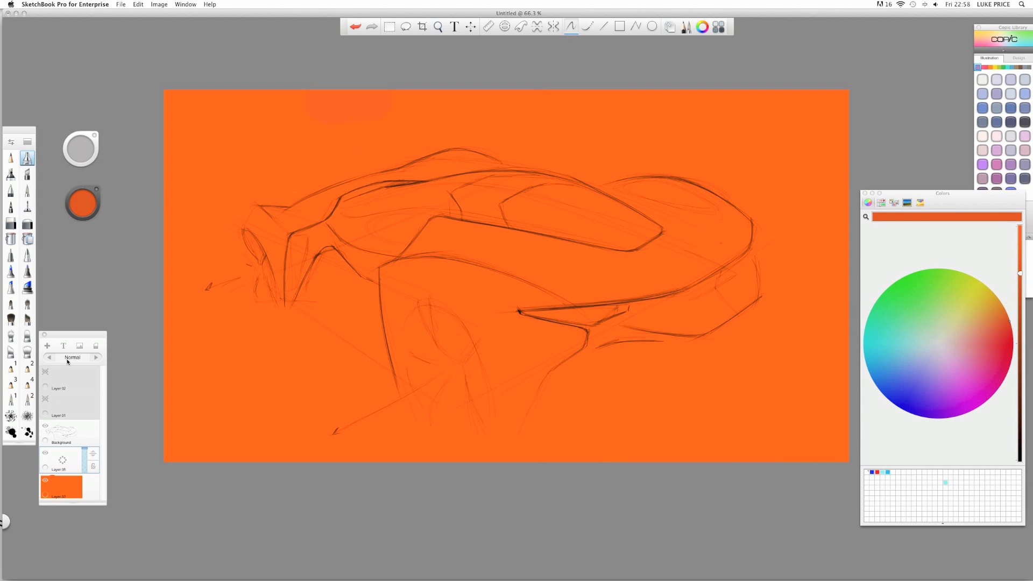
{"action": "key", "text": "b"}
{"action": "left_click_drag", "start_coordinate": [304, 337], "coordinate": [332, 337]}
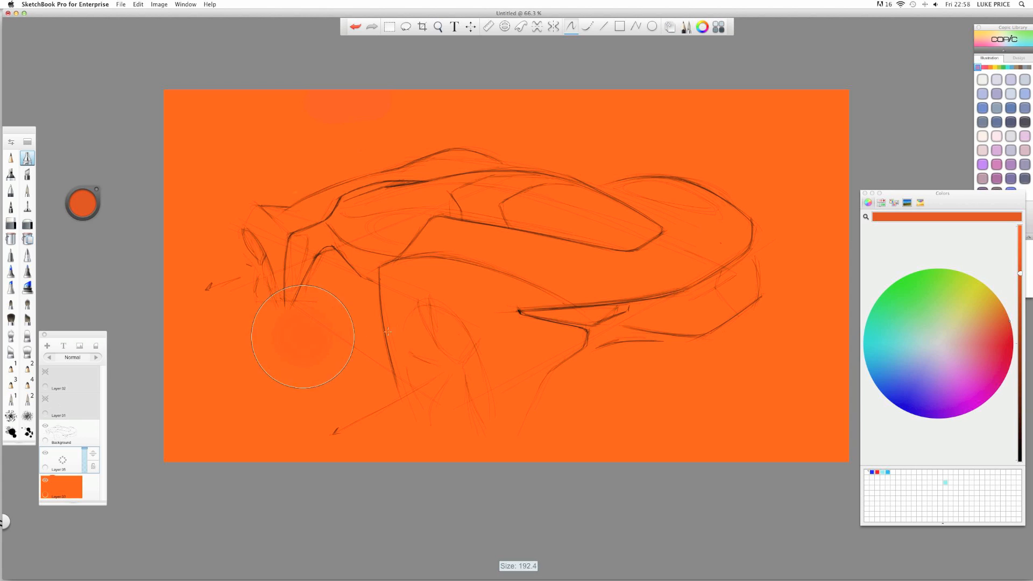
{"action": "key", "text": "super+z"}
- Airbrush burnt-orange shading under the wheels, rear and lower canvas, then add Layer 06 above
{"action": "left_click_drag", "start_coordinate": [318, 297], "coordinate": [325, 283]}
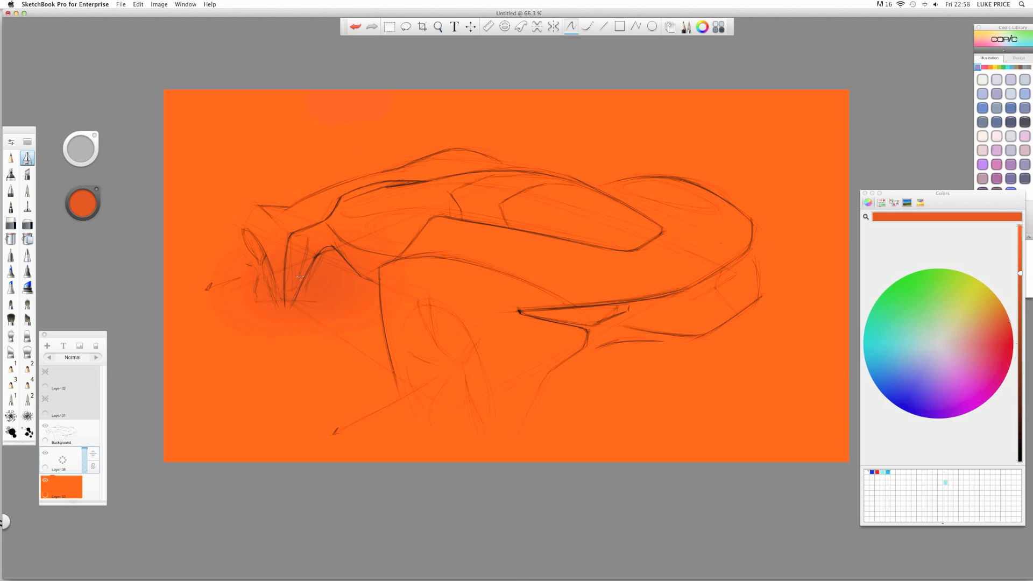
{"action": "mouse_move", "coordinate": [476, 386]}
{"action": "left_mouse_down"}
{"action": "mouse_move", "coordinate": [441, 345]}
{"action": "mouse_move", "coordinate": [431, 382]}
{"action": "left_mouse_up"}
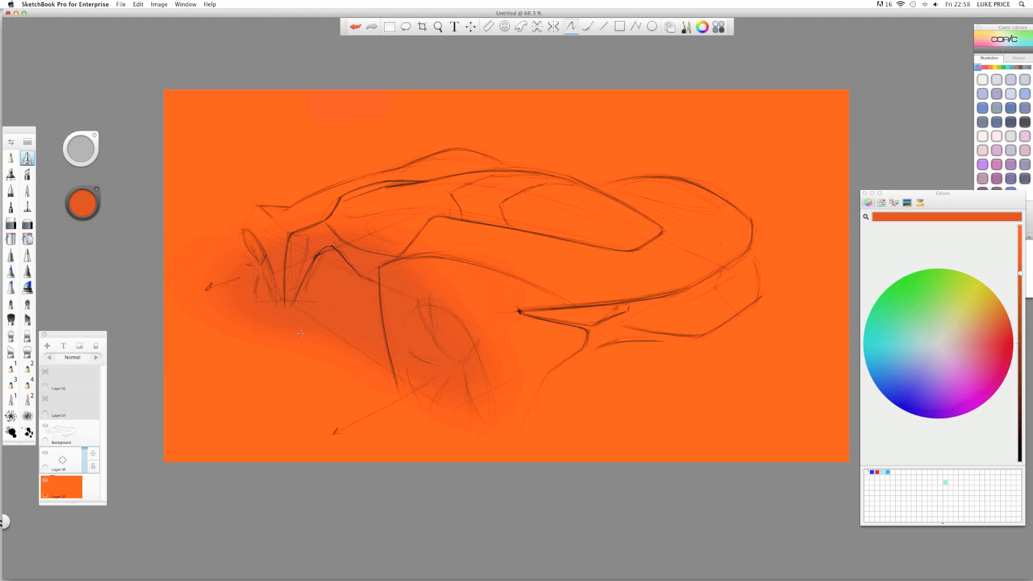
{"action": "left_click_drag", "start_coordinate": [643, 359], "coordinate": [588, 363]}
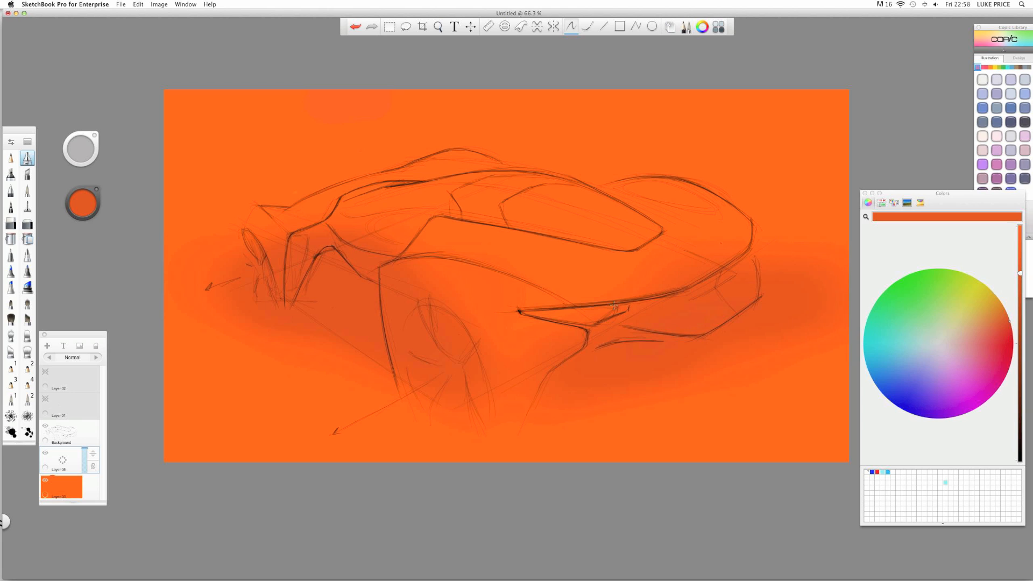
{"action": "left_click_drag", "start_coordinate": [757, 366], "coordinate": [720, 375]}
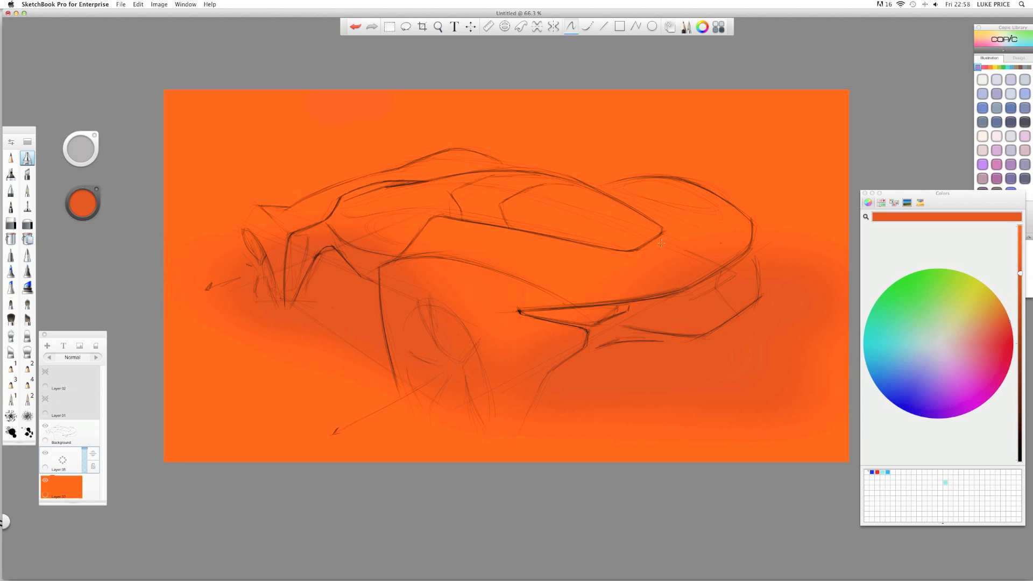
{"action": "left_click", "coordinate": [555, 176]}
{"action": "left_click_drag", "start_coordinate": [779, 448], "coordinate": [777, 451]}
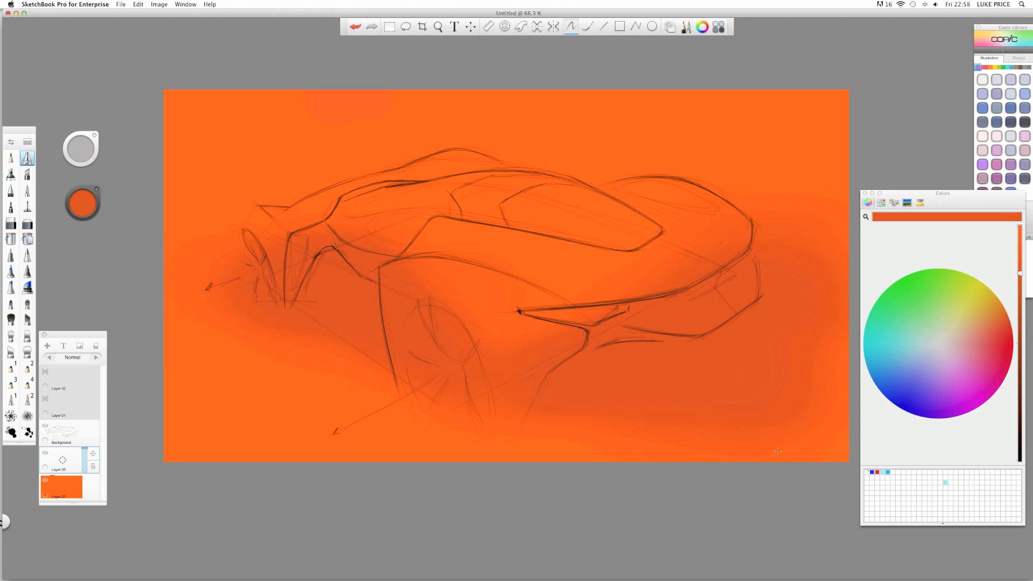
{"action": "mouse_move", "coordinate": [174, 279]}
{"action": "left_mouse_down"}
{"action": "mouse_move", "coordinate": [226, 260]}
{"action": "mouse_move", "coordinate": [263, 287]}
{"action": "mouse_move", "coordinate": [192, 324]}
{"action": "left_mouse_up"}
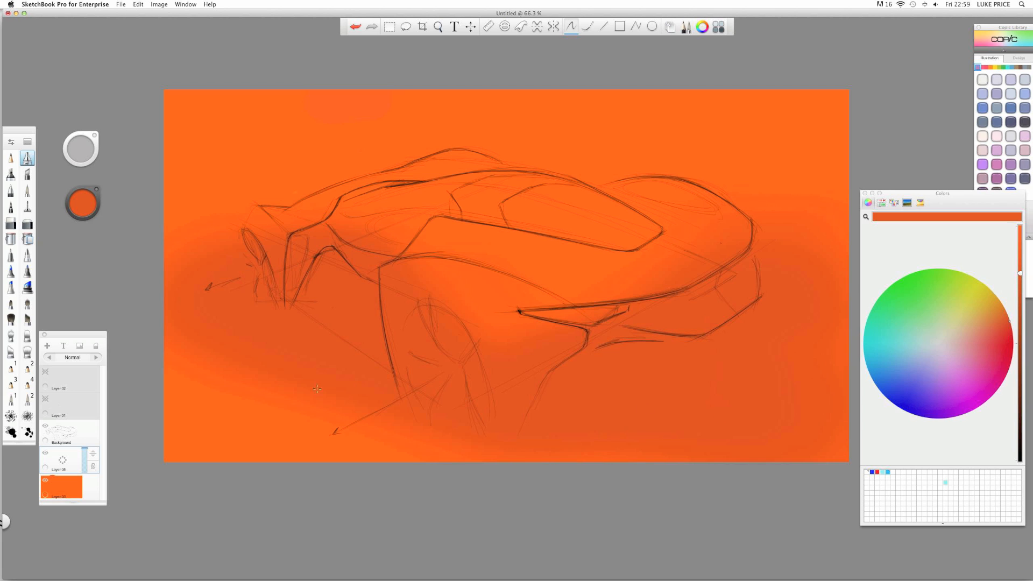
{"action": "mouse_move", "coordinate": [311, 446]}
{"action": "left_mouse_down"}
{"action": "mouse_move", "coordinate": [179, 377]}
{"action": "mouse_move", "coordinate": [314, 431]}
{"action": "mouse_move", "coordinate": [245, 430]}
{"action": "mouse_move", "coordinate": [179, 364]}
{"action": "left_mouse_up"}
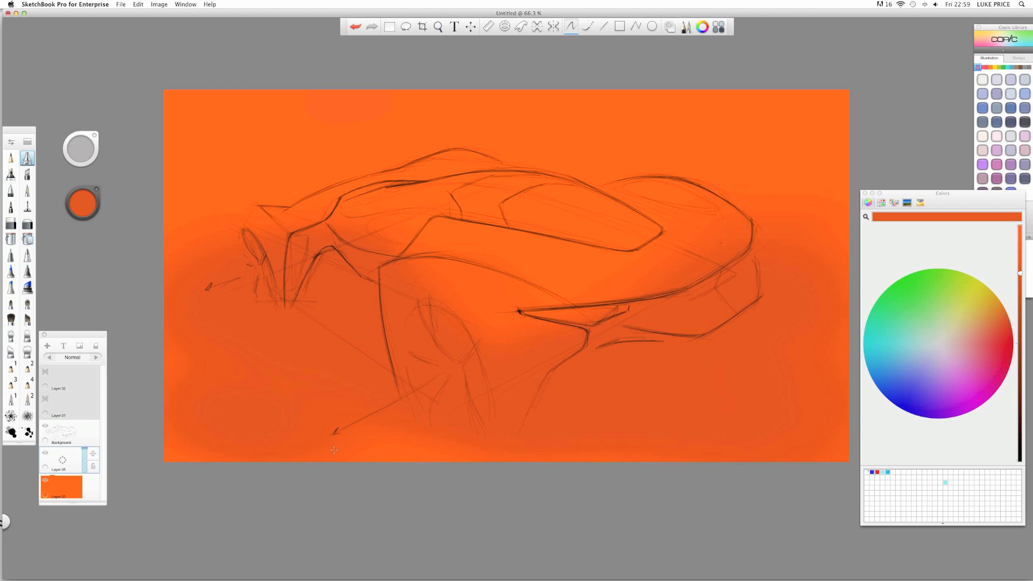
{"action": "left_click_drag", "start_coordinate": [420, 458], "coordinate": [396, 445]}
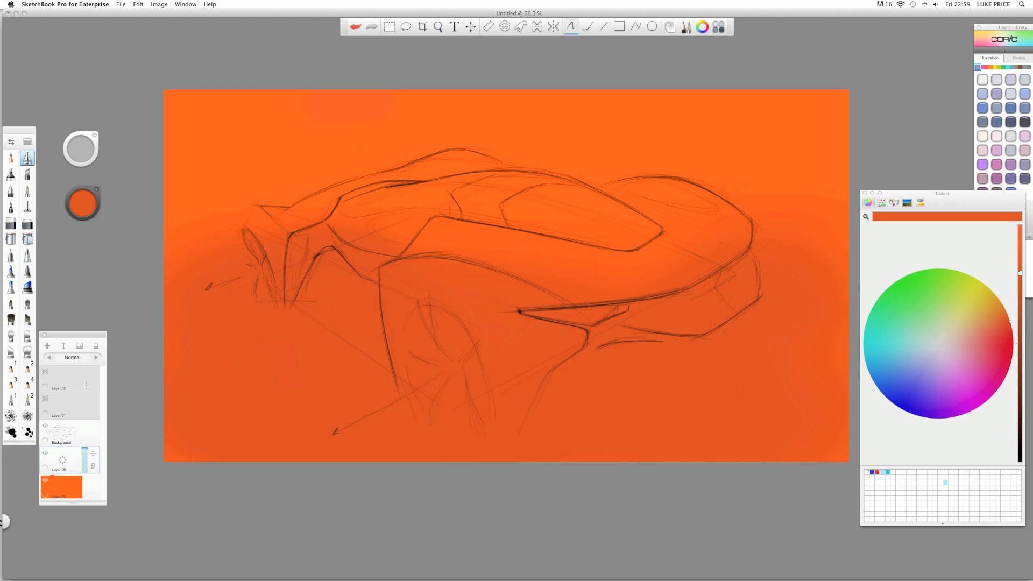
{"action": "left_click_drag", "start_coordinate": [63, 462], "coordinate": [57, 414]}
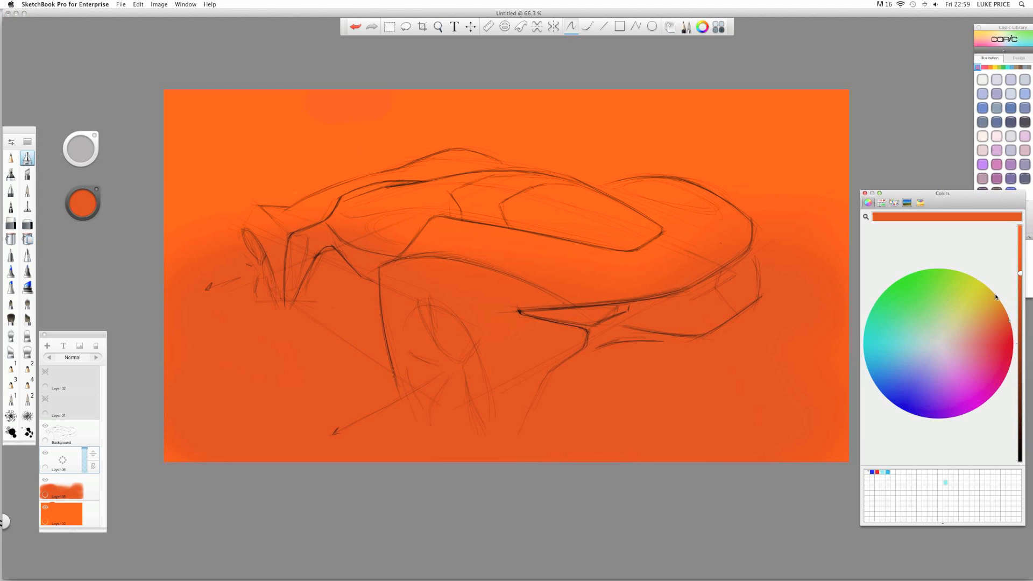
- Darken the colour further and airbrush more shading below the car's middle, rear and body line
{"action": "left_click_drag", "start_coordinate": [1020, 274], "coordinate": [1021, 291]}
{"action": "left_click", "coordinate": [382, 130]}
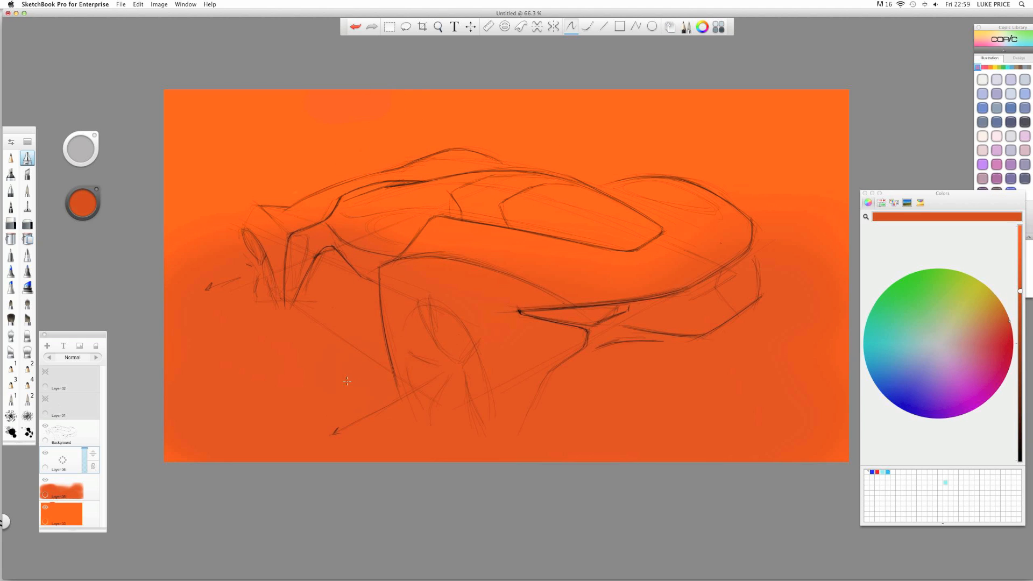
{"action": "left_click_drag", "start_coordinate": [340, 344], "coordinate": [256, 376]}
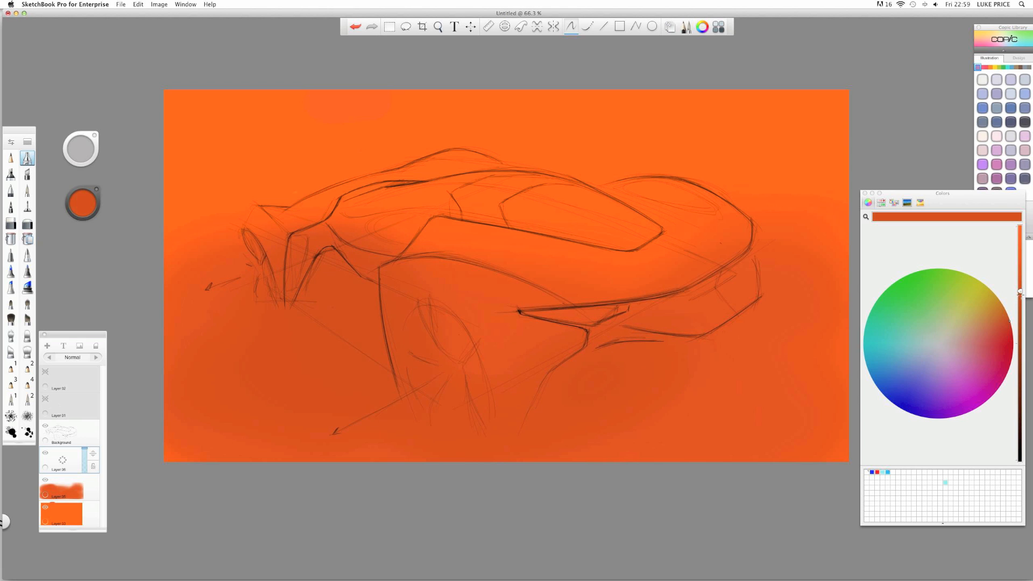
{"action": "left_click_drag", "start_coordinate": [1021, 295], "coordinate": [1021, 310]}
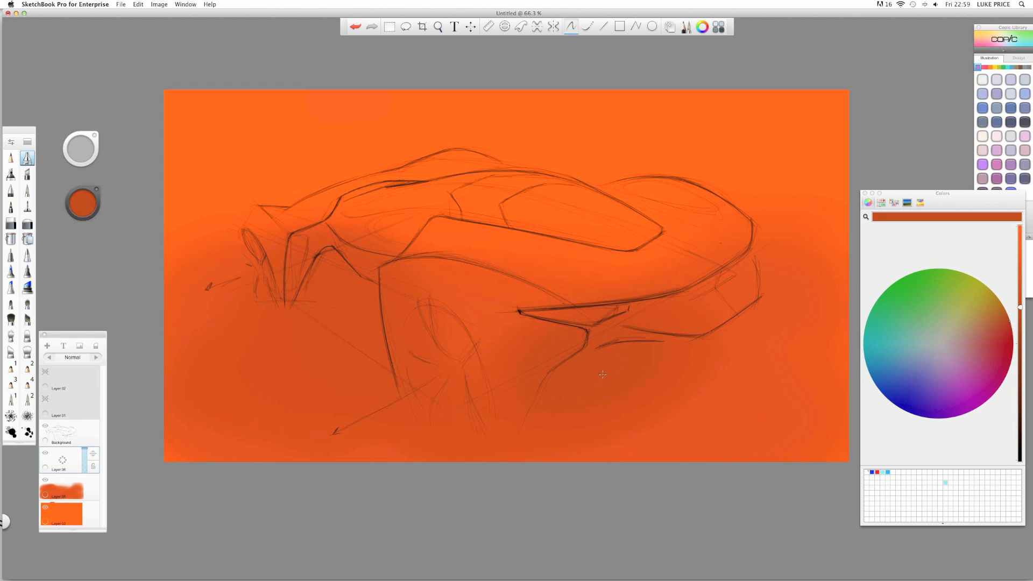
{"action": "mouse_move", "coordinate": [733, 332]}
{"action": "left_mouse_down"}
{"action": "mouse_move", "coordinate": [803, 349]}
{"action": "mouse_move", "coordinate": [730, 370]}
{"action": "left_mouse_up"}
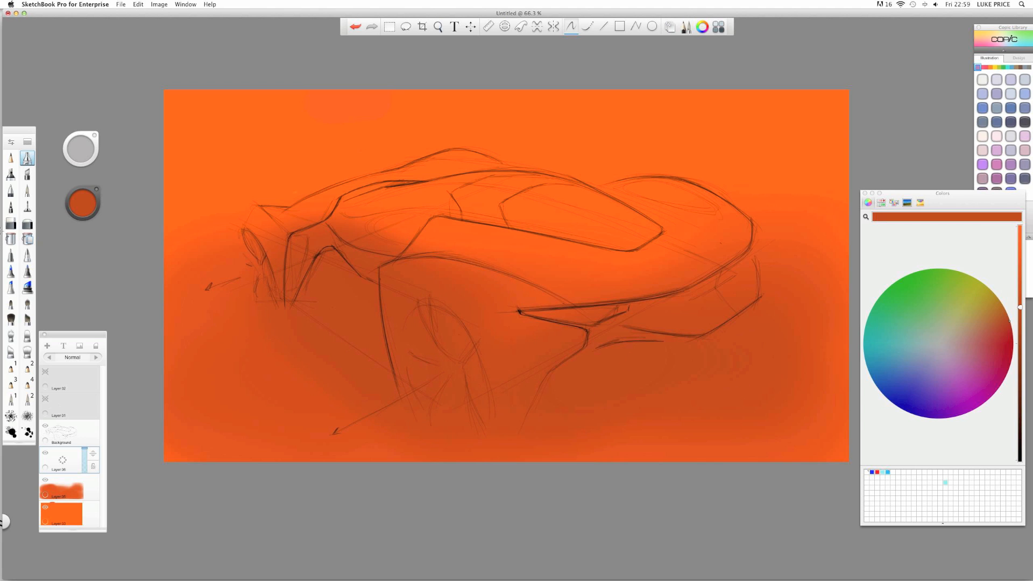
{"action": "left_click", "coordinate": [11, 223]}
{"action": "mouse_move", "coordinate": [382, 244]}
{"action": "left_mouse_down"}
{"action": "mouse_move", "coordinate": [348, 205]}
{"action": "mouse_move", "coordinate": [359, 244]}
{"action": "mouse_move", "coordinate": [334, 240]}
{"action": "left_mouse_up"}
- Set both Layer 06 and Layer 05 to Multiply blending
{"action": "left_click", "coordinate": [97, 357]}
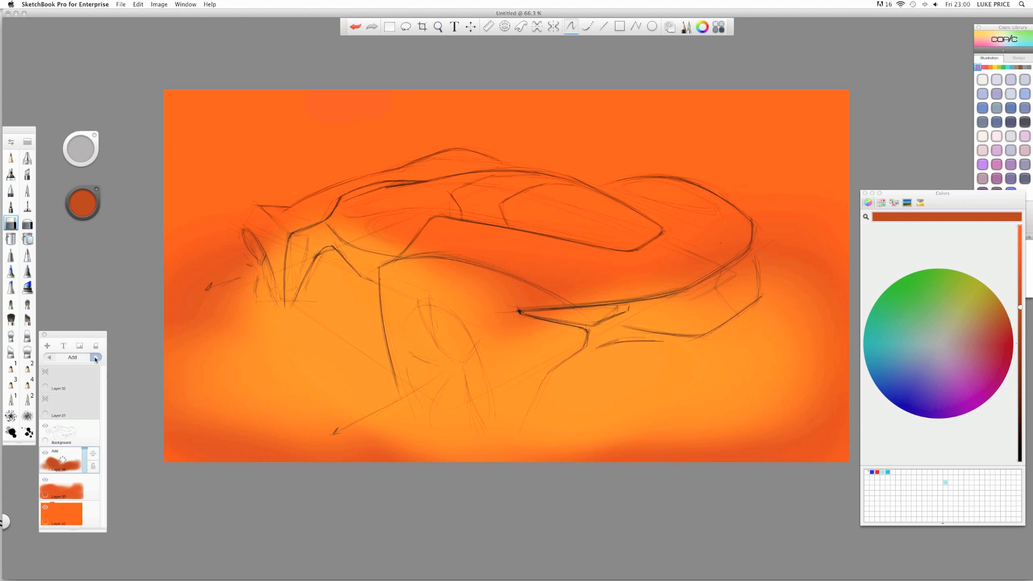
{"action": "left_click", "coordinate": [96, 358]}
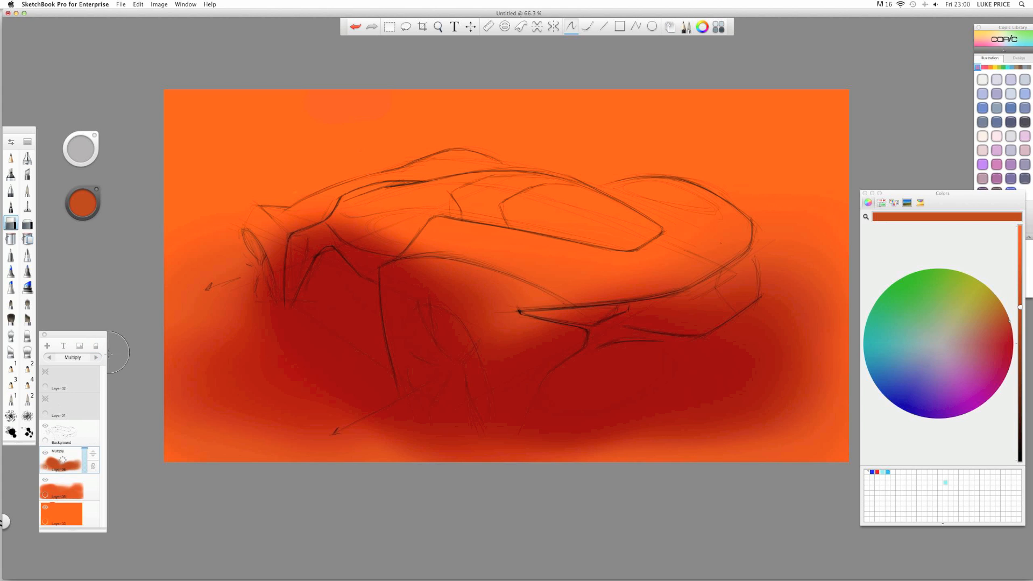
{"action": "left_click", "coordinate": [65, 491]}
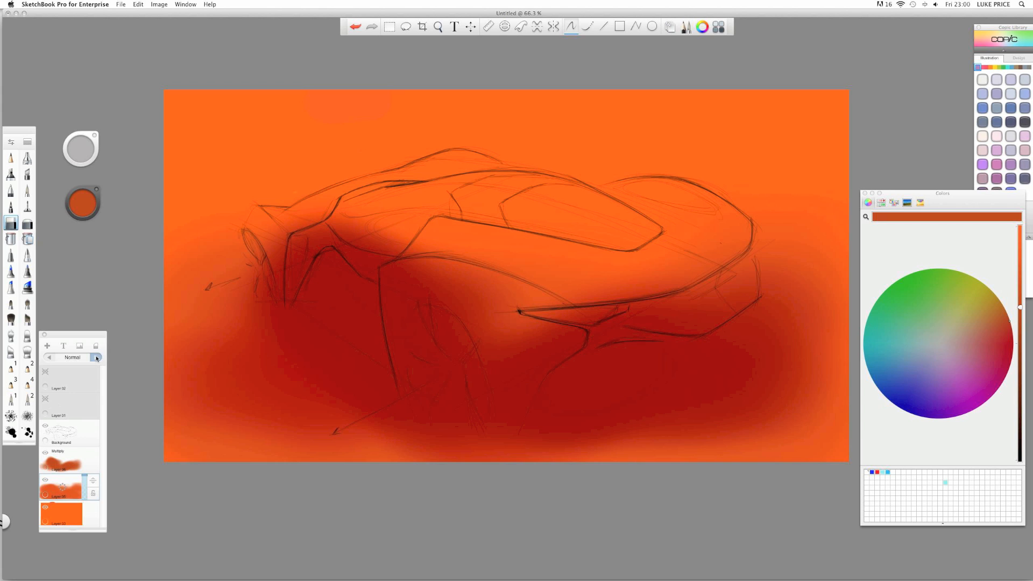
{"action": "left_click", "coordinate": [96, 358]}
{"action": "left_click", "coordinate": [96, 357]}
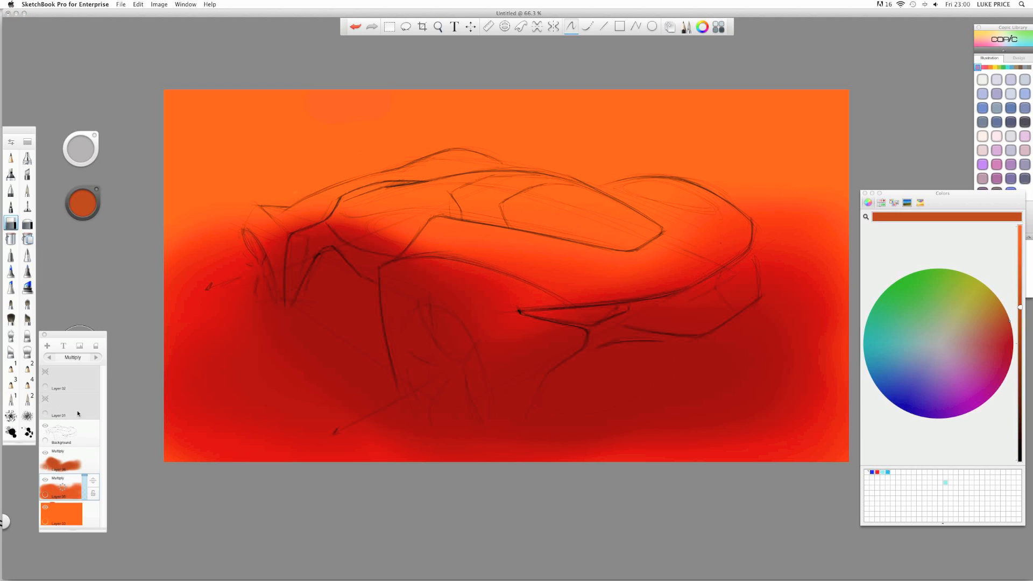
- Select Background, Layer 06, Layer 05 and Layer 03 in turn, ending on the Background sketch layer
{"action": "left_click", "coordinate": [73, 435]}
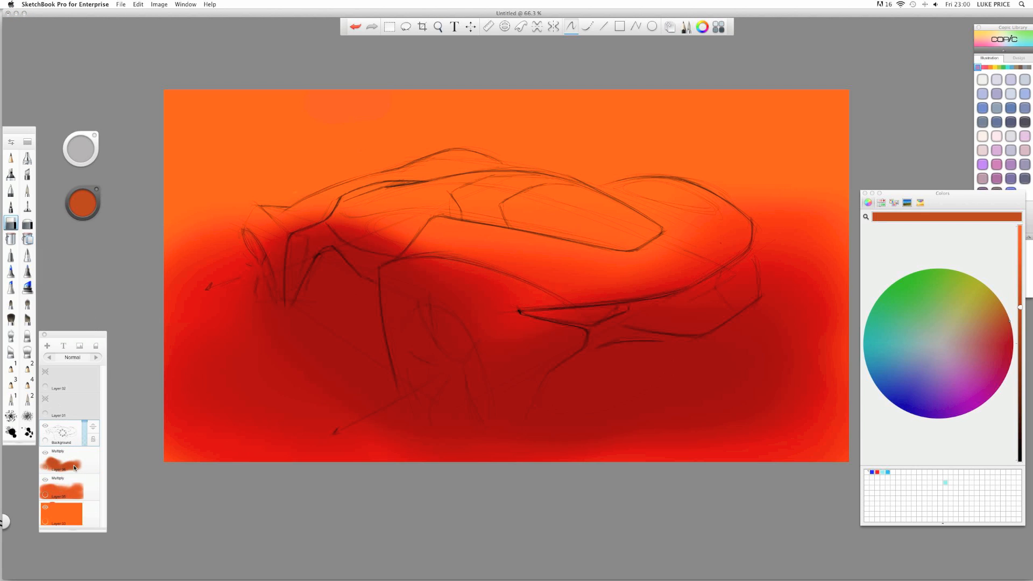
{"action": "left_click", "coordinate": [75, 468]}
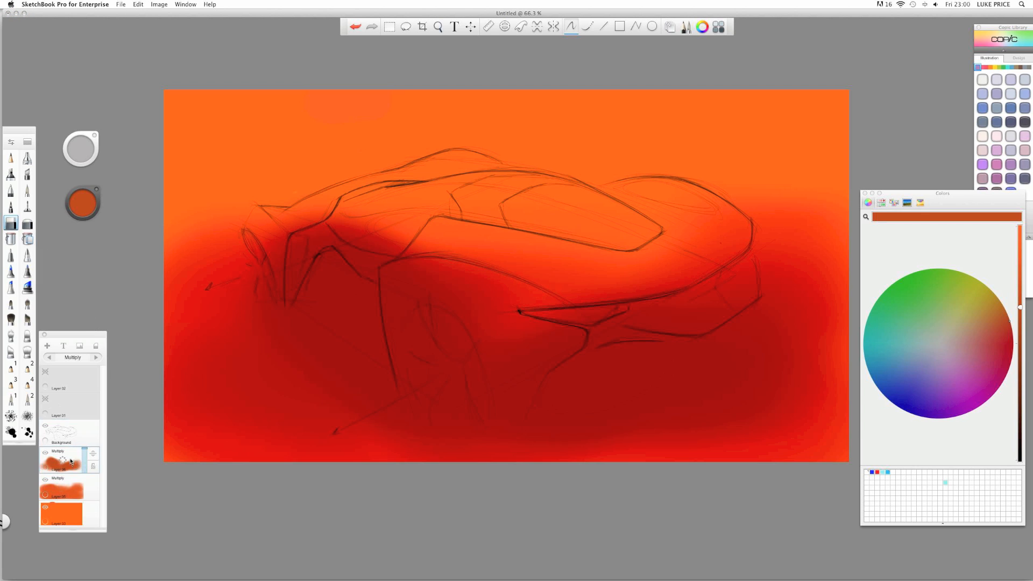
{"action": "left_click", "coordinate": [69, 491]}
{"action": "left_click", "coordinate": [63, 514]}
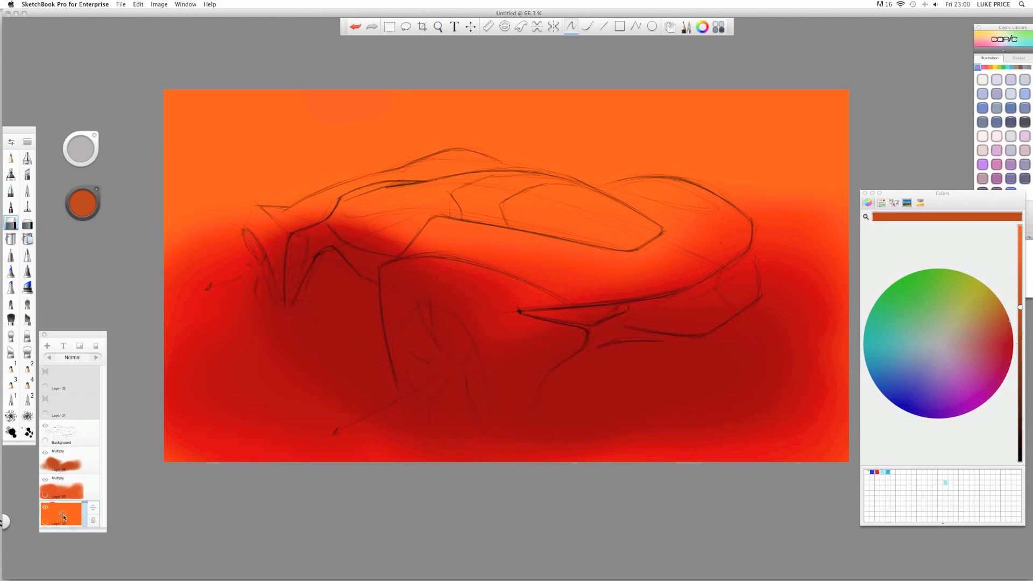
{"action": "left_click", "coordinate": [73, 434]}
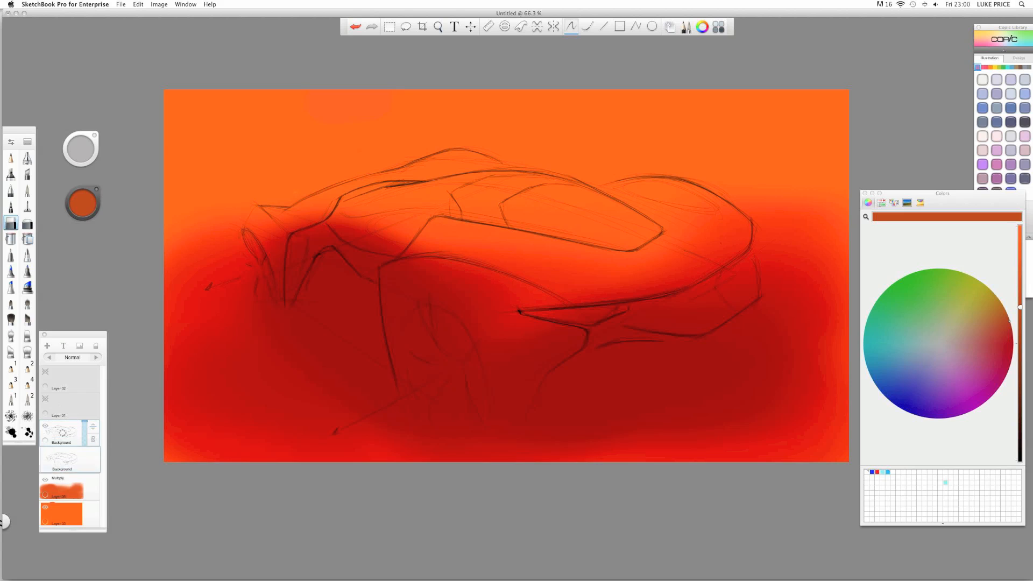
- Move the Background sketch layer back above the orange Layer 03 so the linework shows
{"action": "left_click_drag", "start_coordinate": [89, 531], "coordinate": [89, 530]}
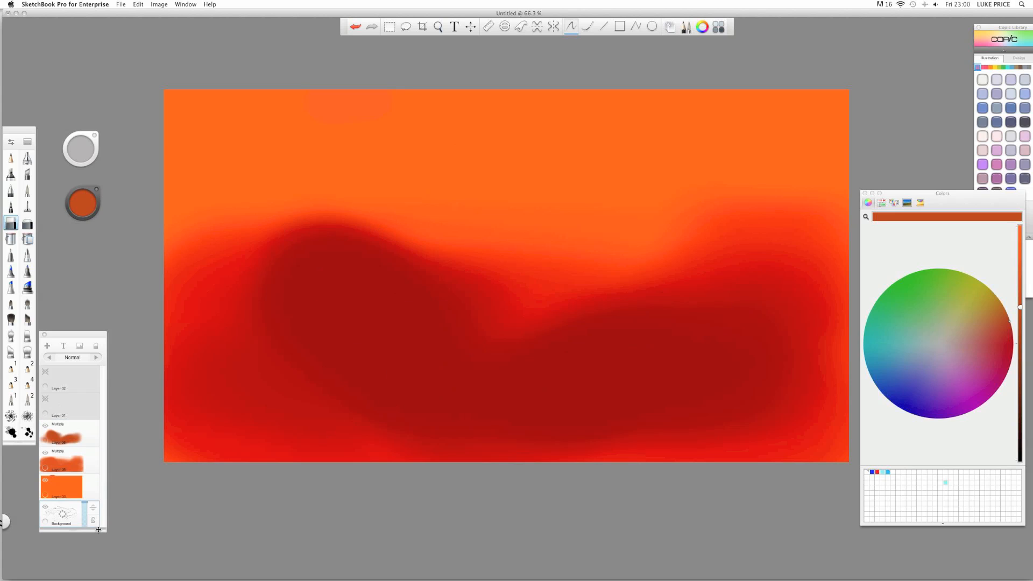
{"action": "left_click", "coordinate": [59, 492]}
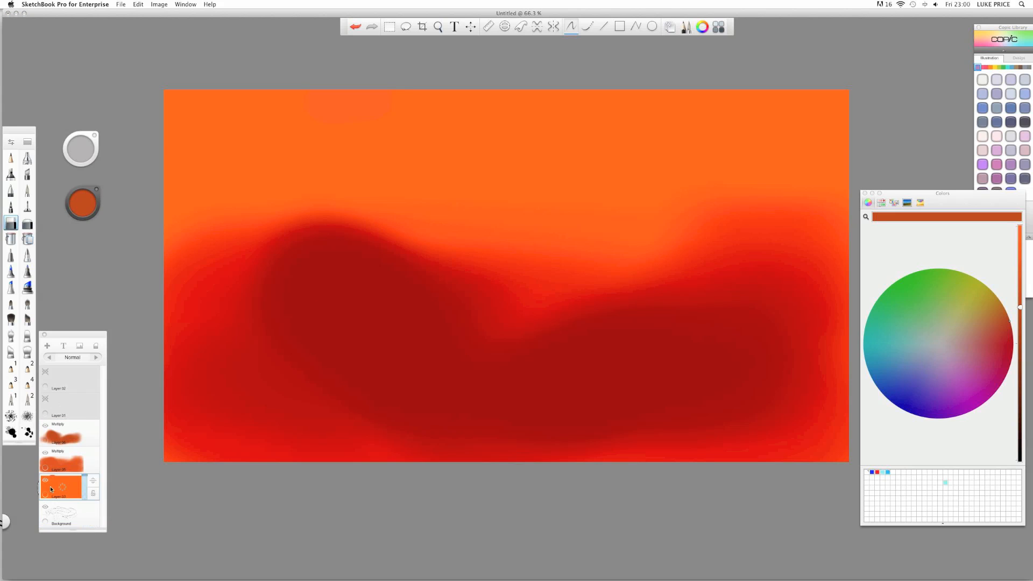
{"action": "left_click", "coordinate": [64, 516]}
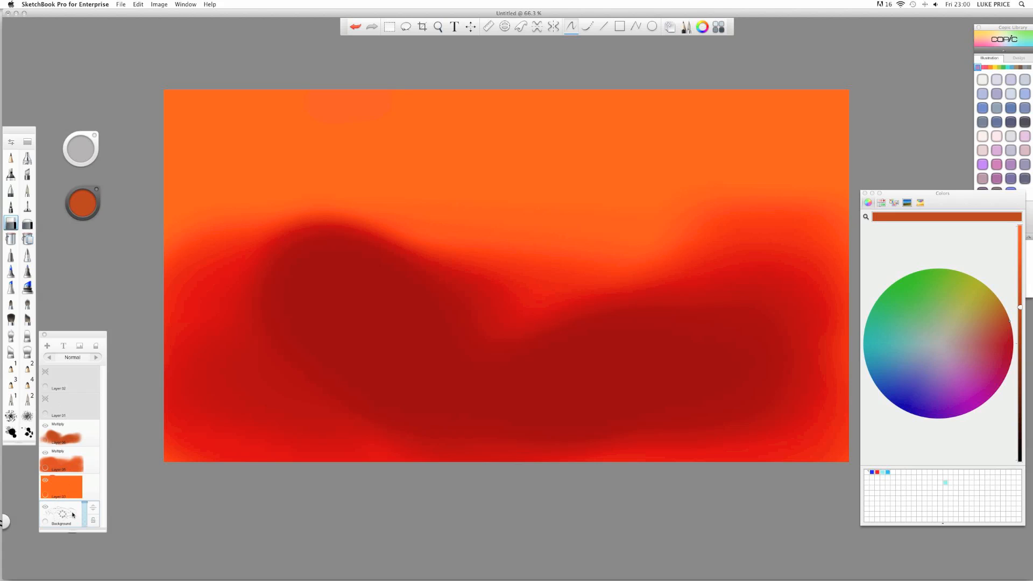
{"action": "left_click_drag", "start_coordinate": [91, 510], "coordinate": [93, 467]}
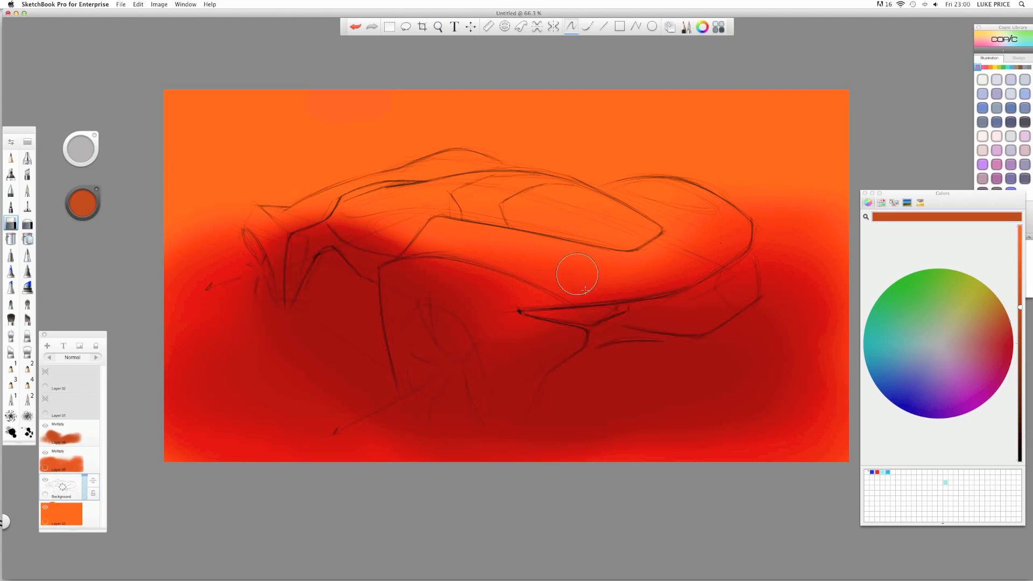
- Draw a dark pencil line down the car's front, then select the Multiply shadow Layer 06
{"action": "left_click_drag", "start_coordinate": [320, 254], "coordinate": [292, 298]}
{"action": "left_click", "coordinate": [67, 437]}
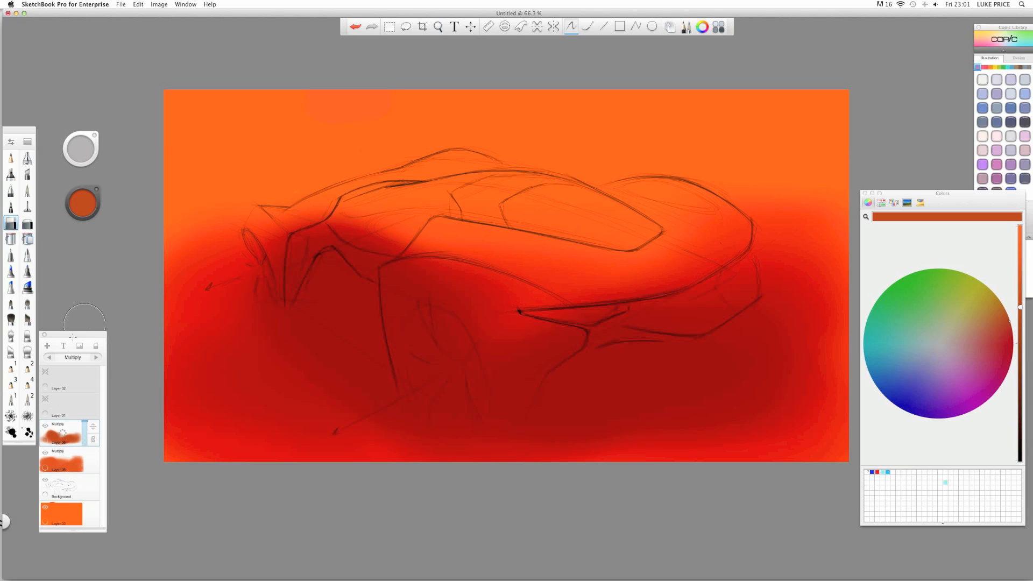
- Add Layer 07 above Layer 06, paint a soft tone on the car's front, and set it to Multiply
{"action": "left_click_drag", "start_coordinate": [62, 433], "coordinate": [63, 417]}
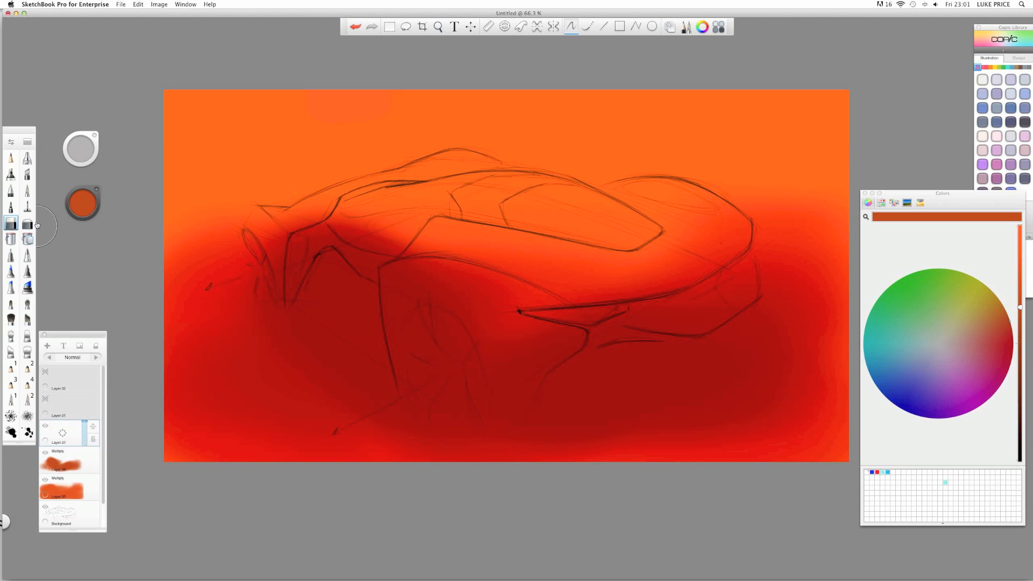
{"action": "left_click", "coordinate": [10, 174]}
{"action": "mouse_move", "coordinate": [321, 258]}
{"action": "left_mouse_down"}
{"action": "mouse_move", "coordinate": [347, 262]}
{"action": "mouse_move", "coordinate": [291, 269]}
{"action": "mouse_move", "coordinate": [275, 288]}
{"action": "left_mouse_up"}
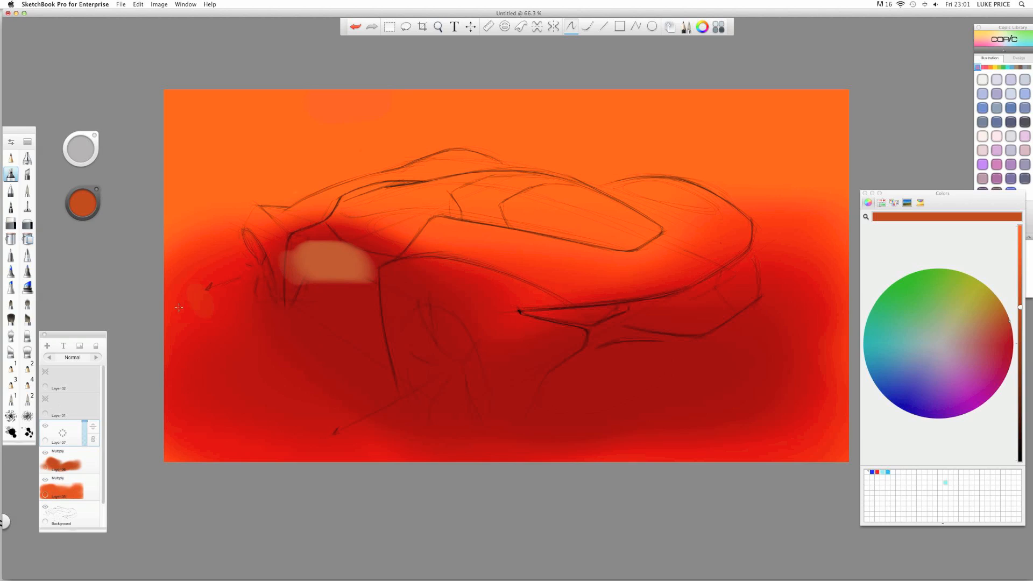
{"action": "left_click", "coordinate": [95, 357]}
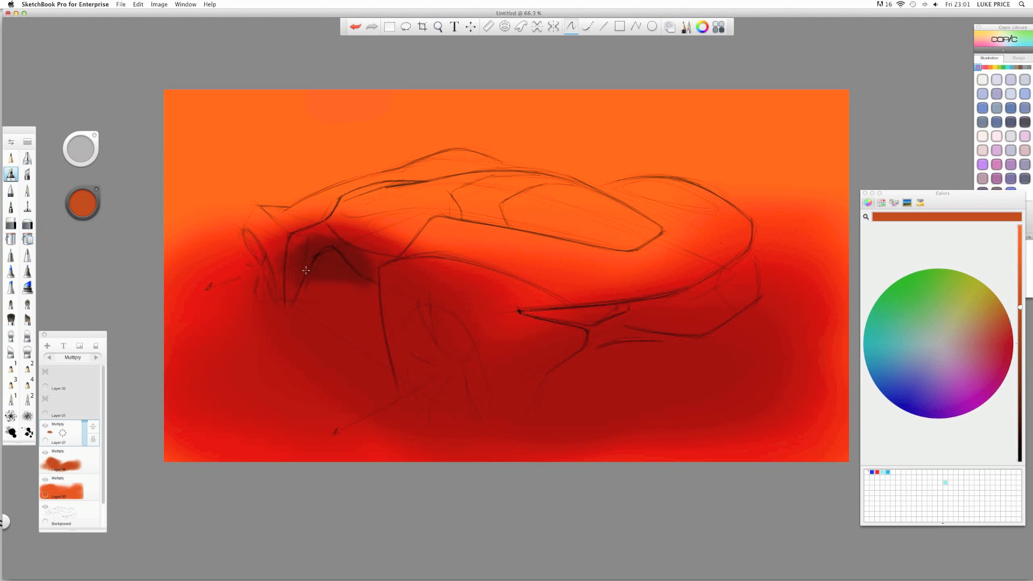
- Try darker shading along the car's side, then undo those strokes
{"action": "mouse_move", "coordinate": [306, 270]}
{"action": "left_mouse_down"}
{"action": "mouse_move", "coordinate": [334, 269]}
{"action": "mouse_move", "coordinate": [330, 257]}
{"action": "mouse_move", "coordinate": [295, 277]}
{"action": "left_mouse_up"}
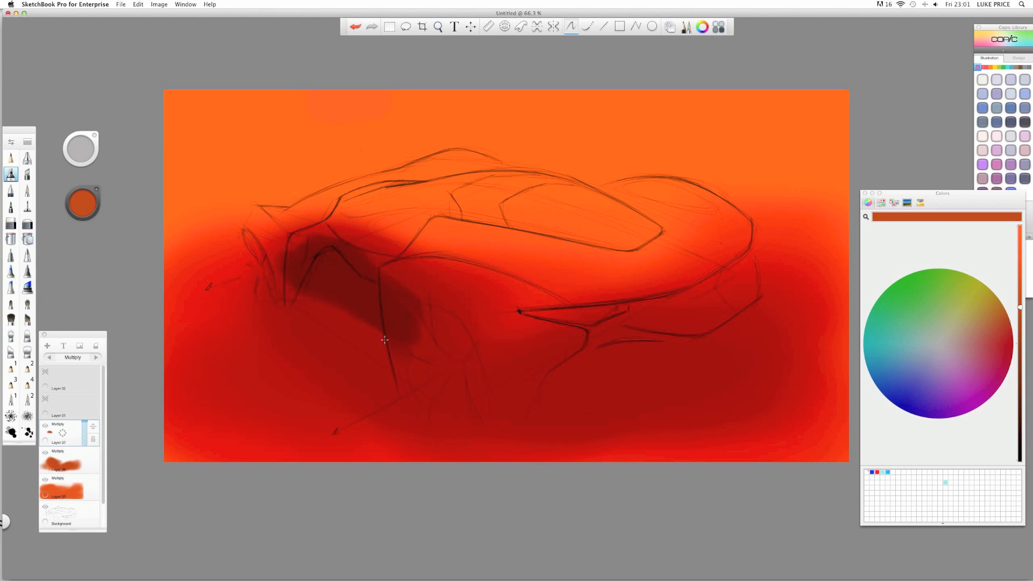
{"action": "mouse_move", "coordinate": [385, 339]}
{"action": "left_mouse_down"}
{"action": "mouse_move", "coordinate": [410, 380]}
{"action": "mouse_move", "coordinate": [414, 368]}
{"action": "left_mouse_up"}
{"action": "left_click_drag", "start_coordinate": [276, 274], "coordinate": [290, 290]}
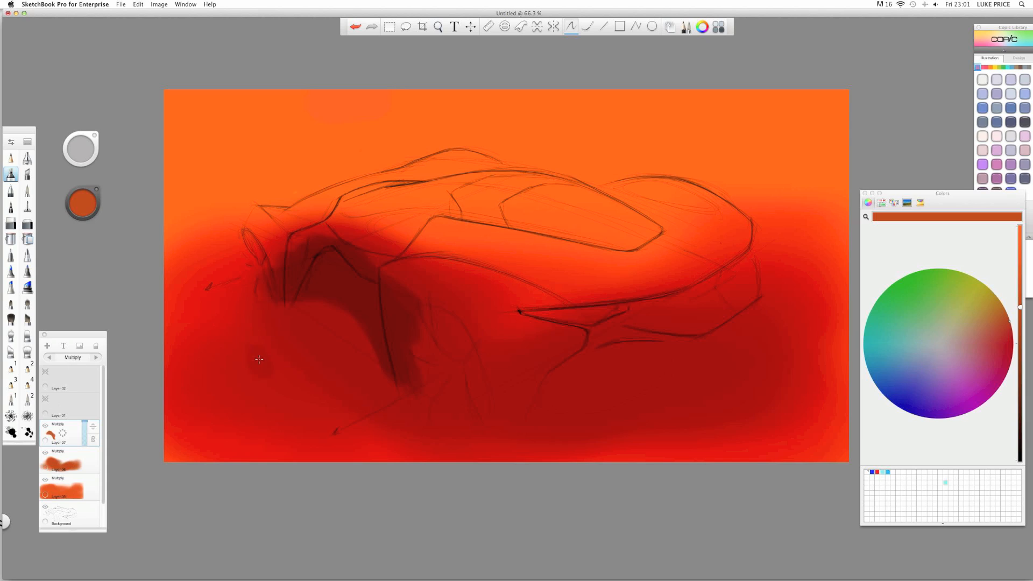
{"action": "key", "text": "super+z"}
{"action": "key", "text": "super+z"}
{"action": "key", "text": "super+z"}
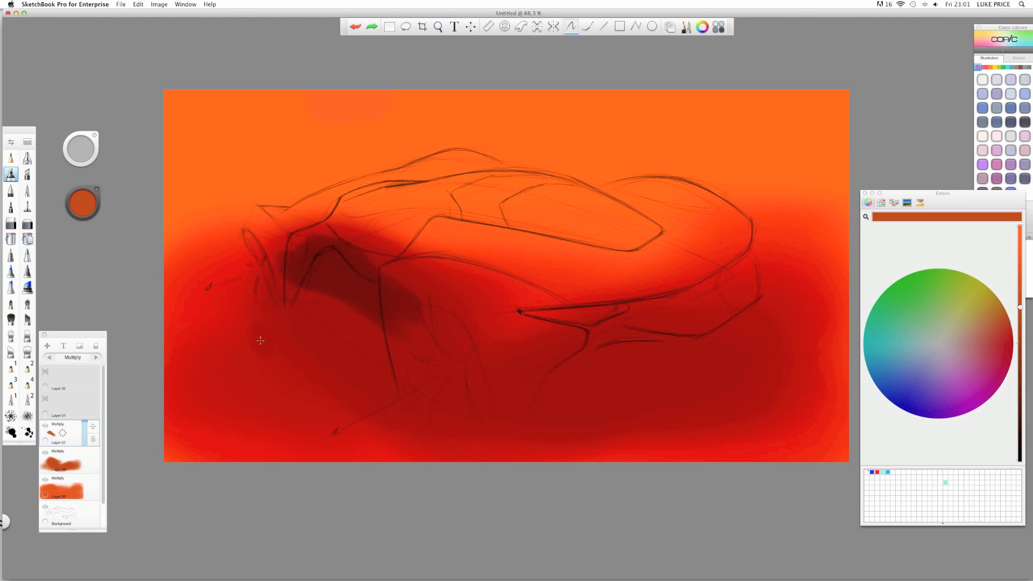
{"action": "key", "text": "super+z"}
{"action": "key", "text": "super+z"}
{"action": "key", "text": "super+z"}
{"action": "key", "text": "super+z"}
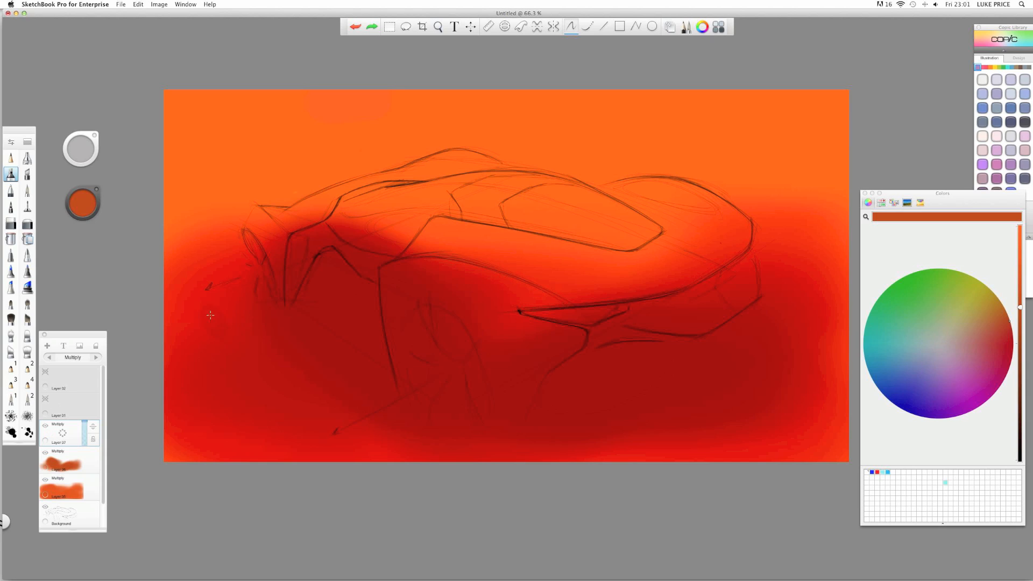
- Mix a brighter orange on the colour wheel and test it with a dab, then undo the dab
{"action": "left_click", "coordinate": [83, 200]}
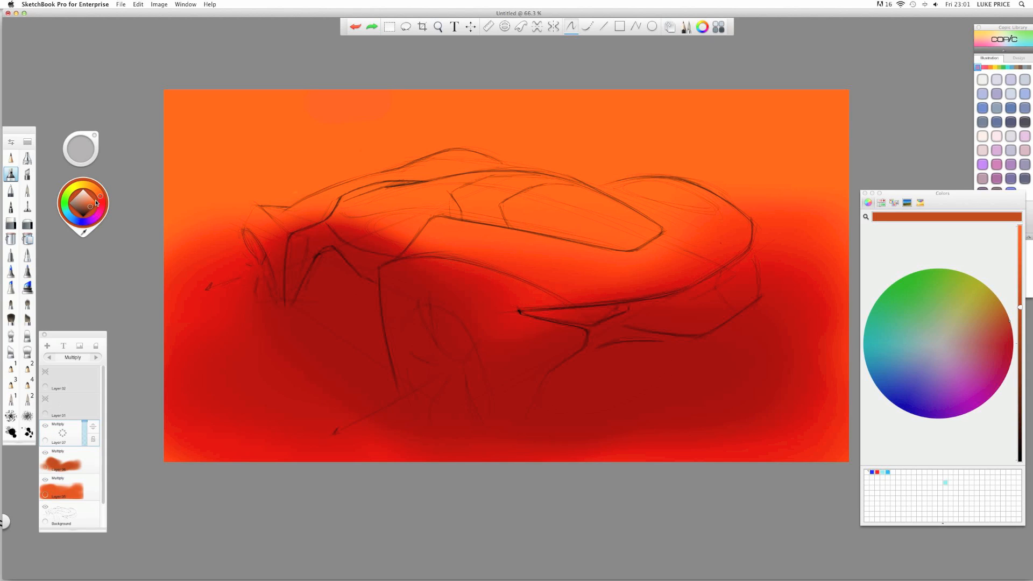
{"action": "left_click_drag", "start_coordinate": [95, 203], "coordinate": [103, 203]}
{"action": "left_click_drag", "start_coordinate": [166, 203], "coordinate": [163, 193]}
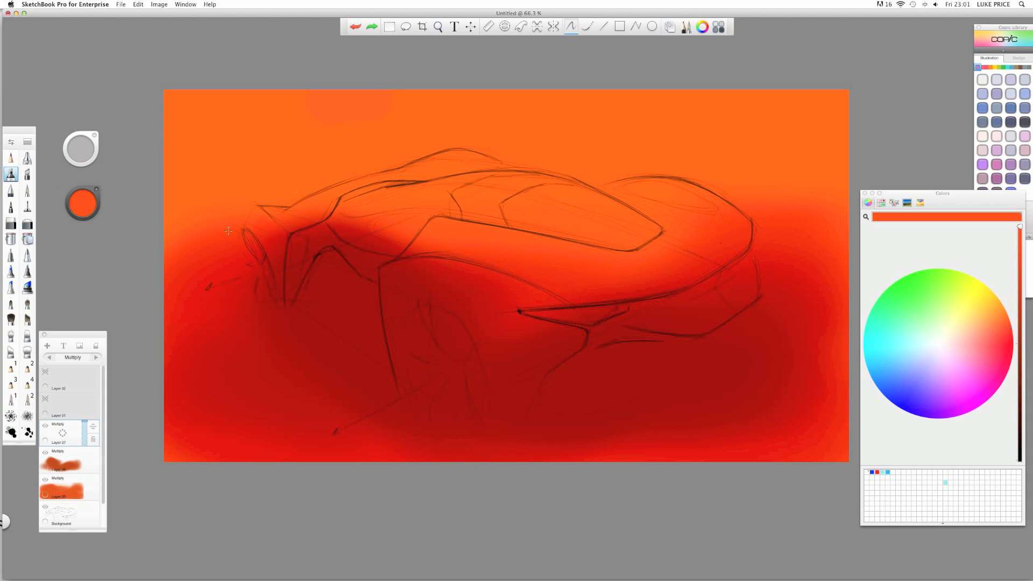
{"action": "left_click_drag", "start_coordinate": [215, 120], "coordinate": [216, 132]}
{"action": "key", "text": "super+z"}
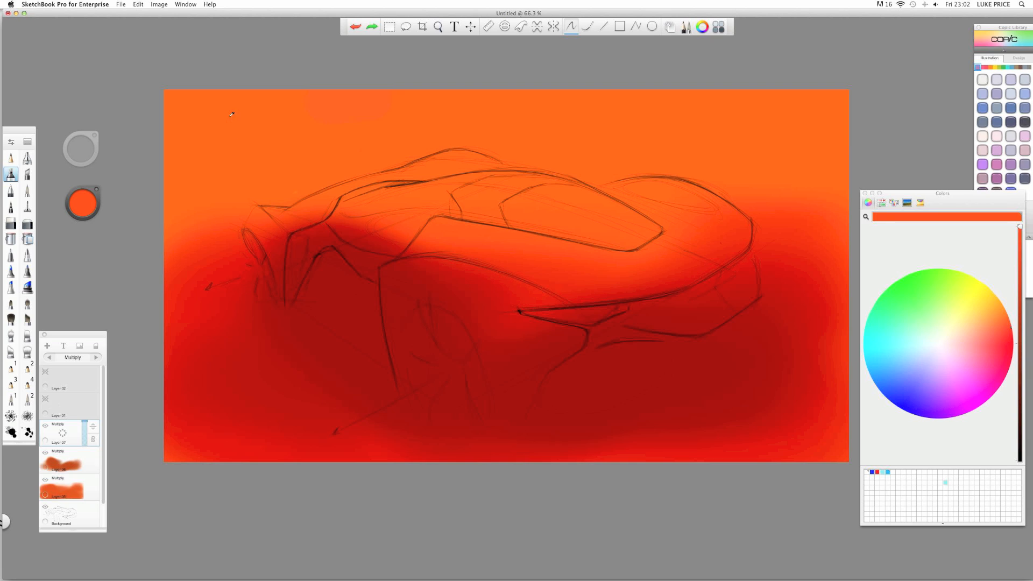
- Eyedrop the background orange, then dark red, then orange again from the canvas
{"action": "left_click", "coordinate": [233, 116]}
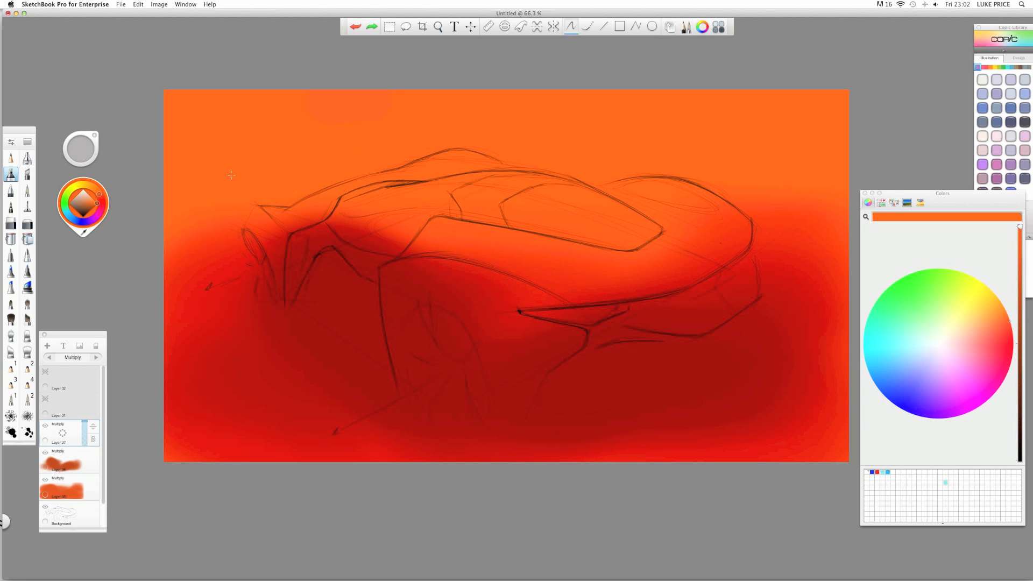
{"action": "left_click", "coordinate": [336, 306], "text": "alt"}
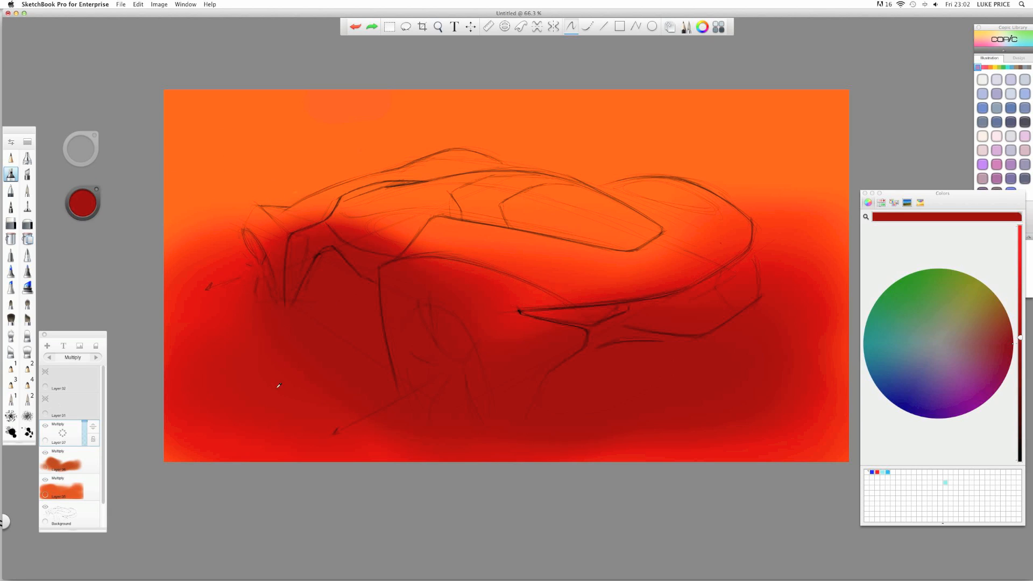
{"action": "left_click", "coordinate": [277, 386], "text": "alt"}
{"action": "left_click", "coordinate": [220, 217], "text": "alt"}
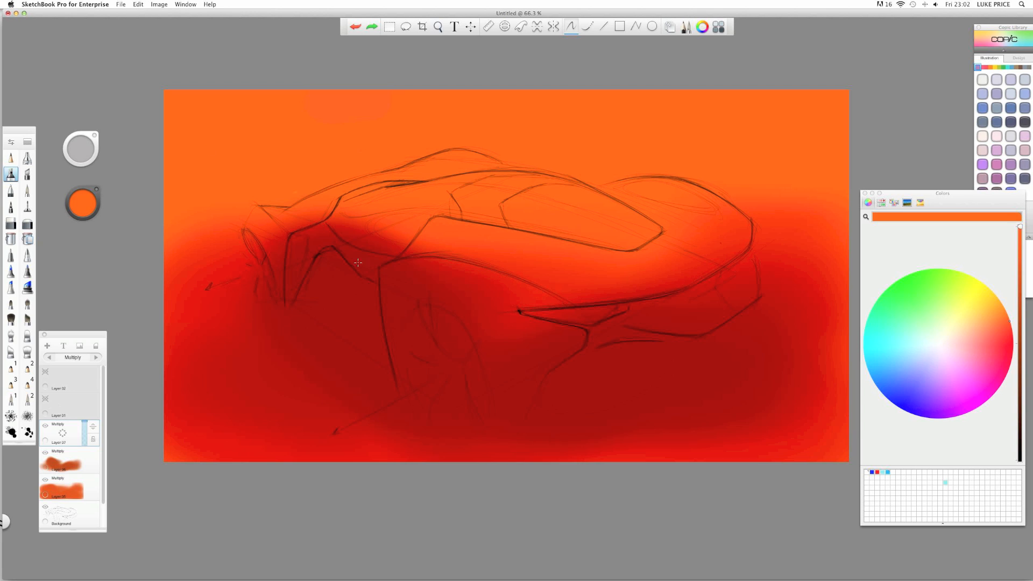
{"action": "left_click", "coordinate": [865, 474]}
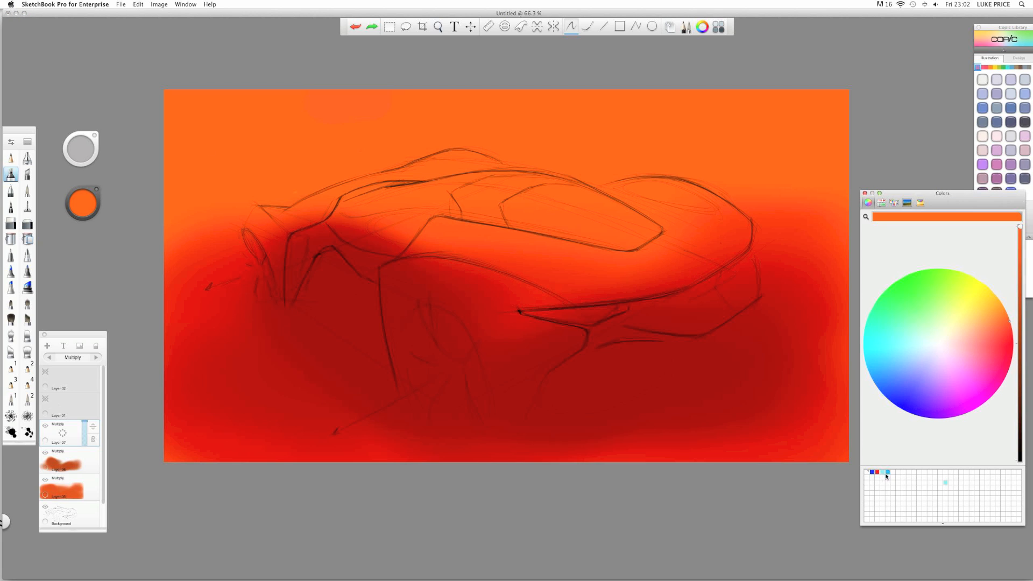
{"action": "left_click", "coordinate": [852, 475]}
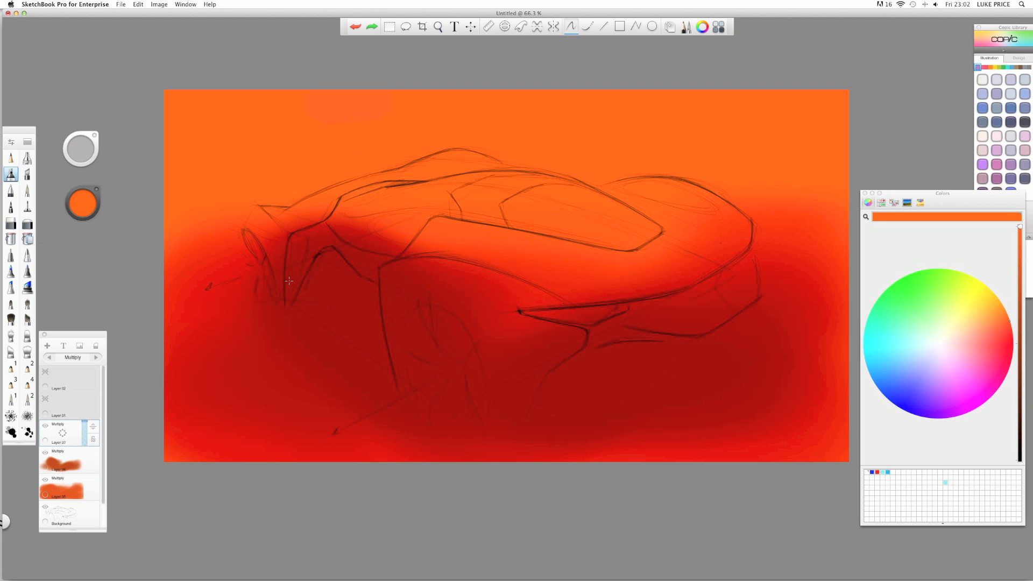
- Airbrush a dab over the front wheel arch and reddish blobs near the canvas top-left
{"action": "left_click", "coordinate": [75, 195]}
{"action": "left_click", "coordinate": [333, 275]}
{"action": "mouse_move", "coordinate": [293, 156]}
{"action": "left_mouse_down"}
{"action": "mouse_move", "coordinate": [269, 159]}
{"action": "mouse_move", "coordinate": [306, 156]}
{"action": "left_mouse_up"}
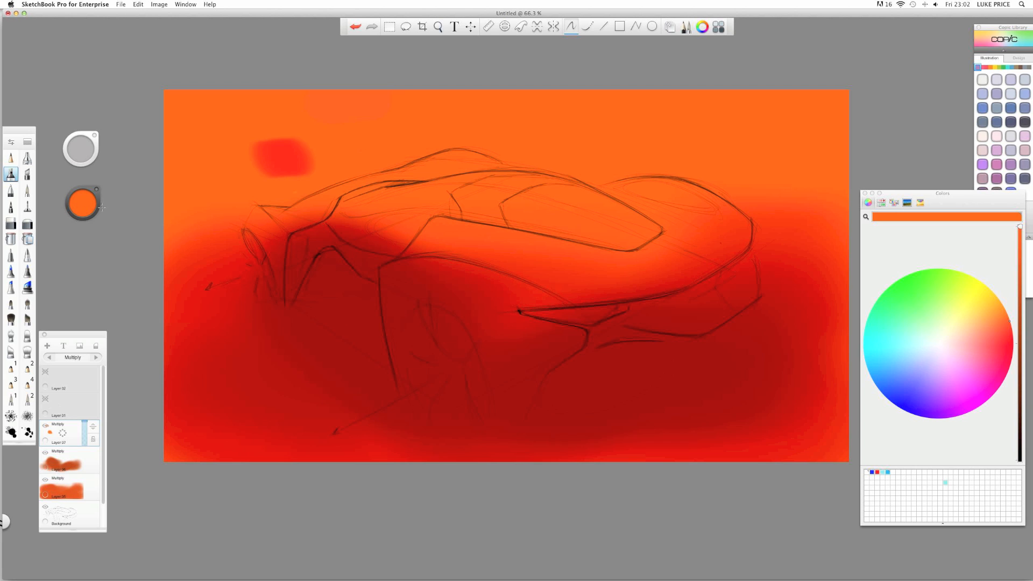
{"action": "left_click", "coordinate": [245, 118]}
- Cycle Layer 07's blend mode through Screen, Normal and Add, ending on Multiply
{"action": "left_click", "coordinate": [96, 358]}
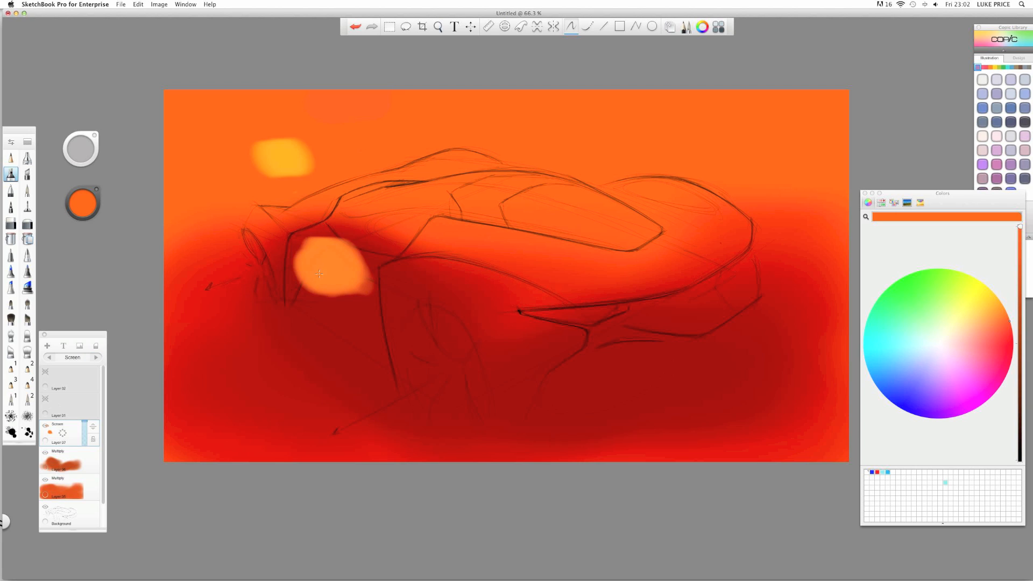
{"action": "left_click", "coordinate": [96, 358]}
{"action": "left_click", "coordinate": [97, 358]}
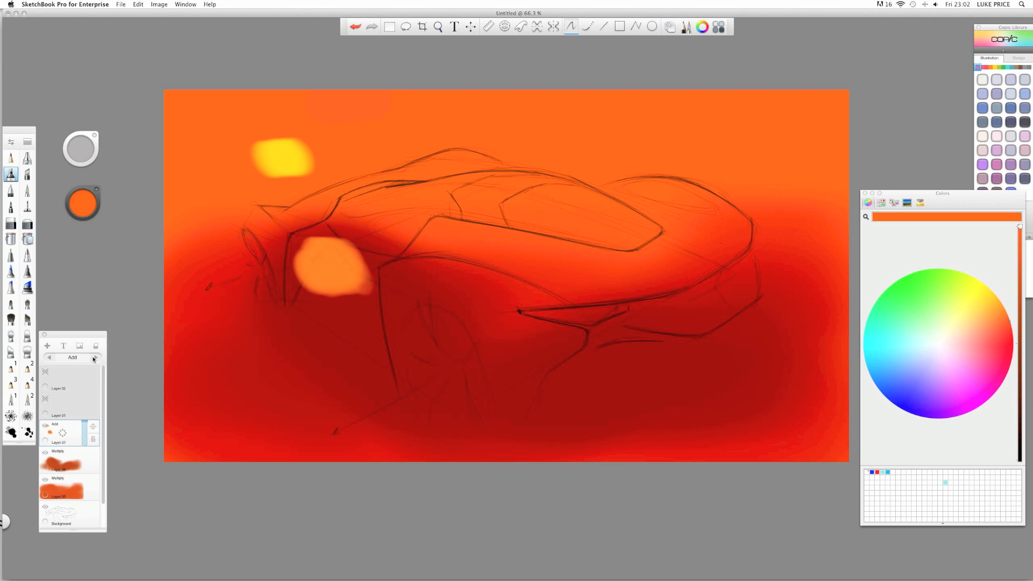
{"action": "left_click", "coordinate": [96, 358]}
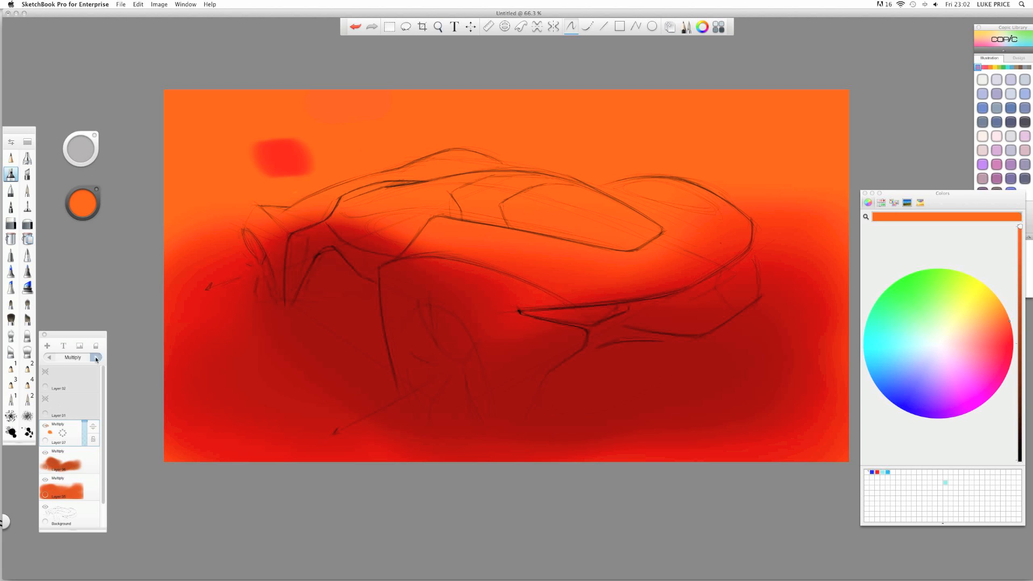
{"action": "left_click", "coordinate": [50, 358]}
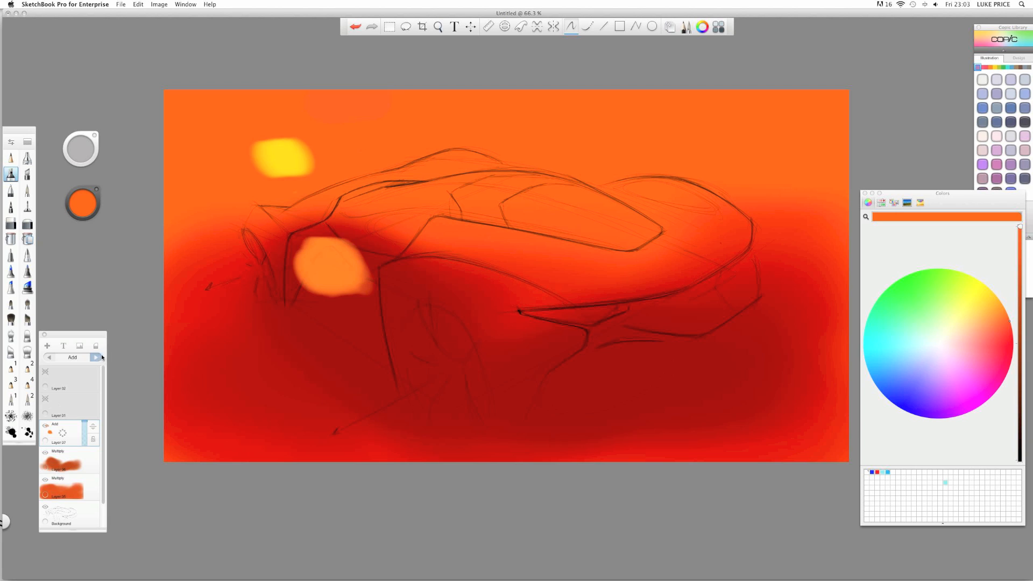
{"action": "left_click", "coordinate": [97, 357]}
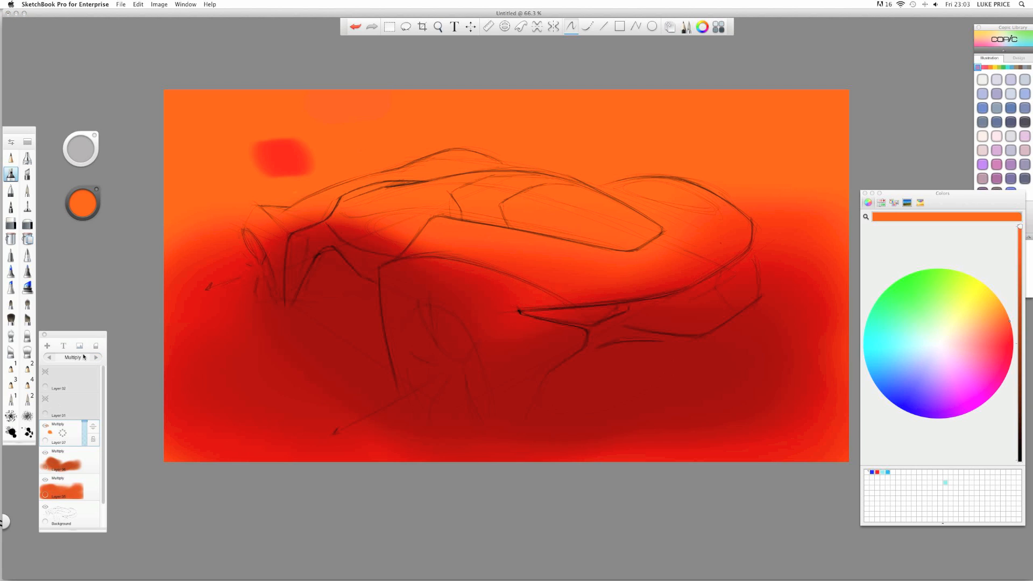
{"action": "left_click", "coordinate": [63, 436]}
- Delete Layer 07, add a fresh layer, and pick a neutral grey brush colour
{"action": "left_click_drag", "start_coordinate": [62, 433], "coordinate": [58, 399]}
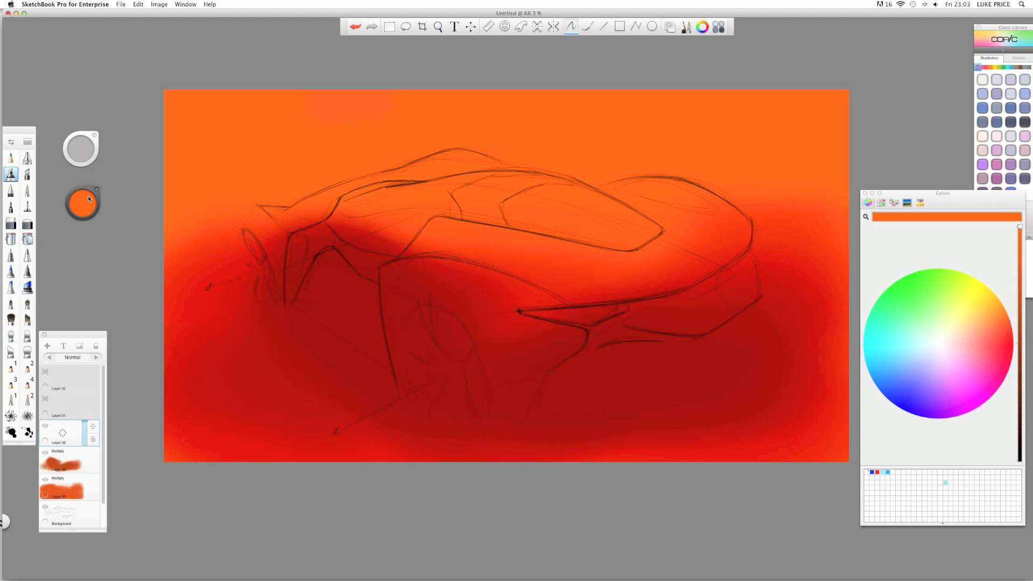
{"action": "left_click_drag", "start_coordinate": [1019, 226], "coordinate": [1014, 345]}
{"action": "left_click_drag", "start_coordinate": [275, 188], "coordinate": [278, 196]}
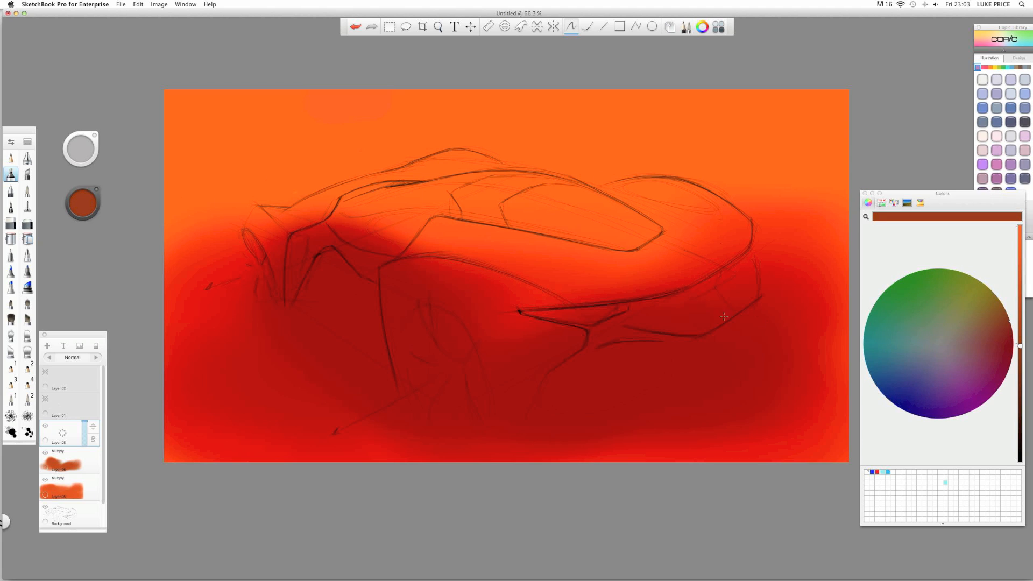
{"action": "left_click", "coordinate": [83, 203]}
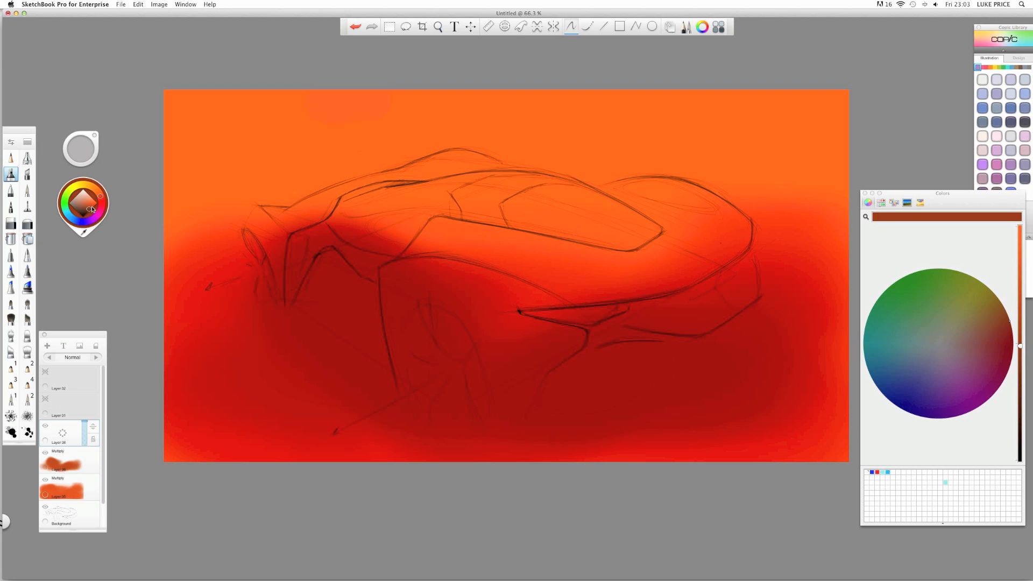
{"action": "left_click", "coordinate": [70, 204]}
{"action": "left_click_drag", "start_coordinate": [162, 329], "coordinate": [189, 336]}
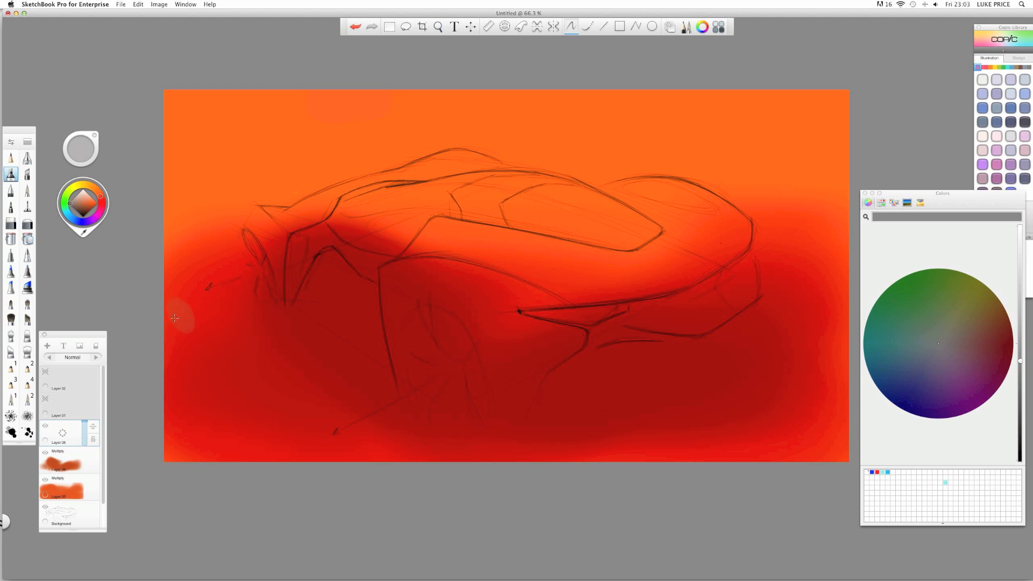
- Paint a soft blob over the car's front and cycle its layer to Multiply blending
{"action": "left_click", "coordinate": [95, 357]}
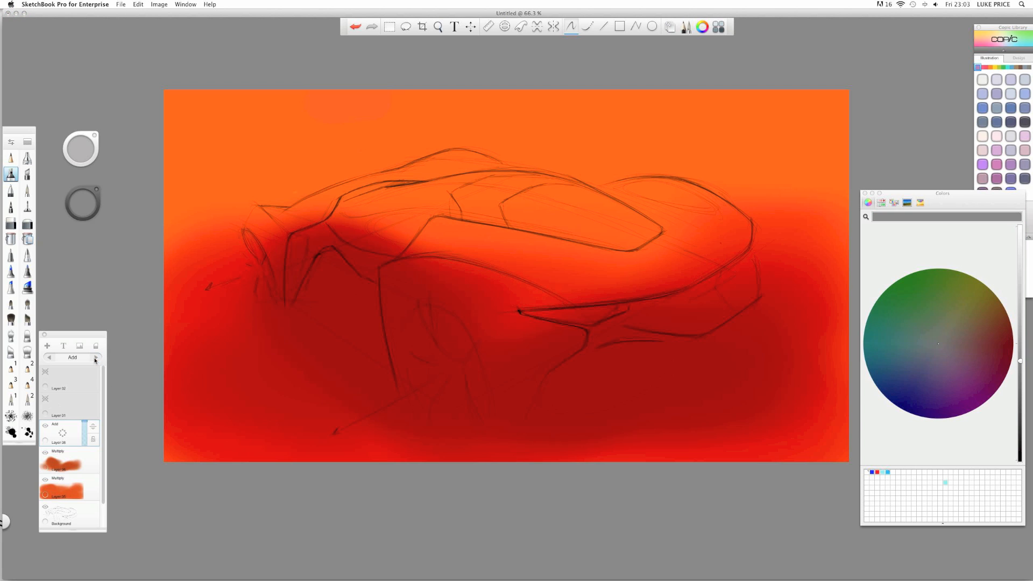
{"action": "left_click", "coordinate": [96, 357]}
{"action": "mouse_move", "coordinate": [313, 269]}
{"action": "left_mouse_down"}
{"action": "mouse_move", "coordinate": [331, 257]}
{"action": "mouse_move", "coordinate": [313, 262]}
{"action": "mouse_move", "coordinate": [344, 269]}
{"action": "mouse_move", "coordinate": [315, 242]}
{"action": "left_mouse_up"}
{"action": "left_click", "coordinate": [96, 358]}
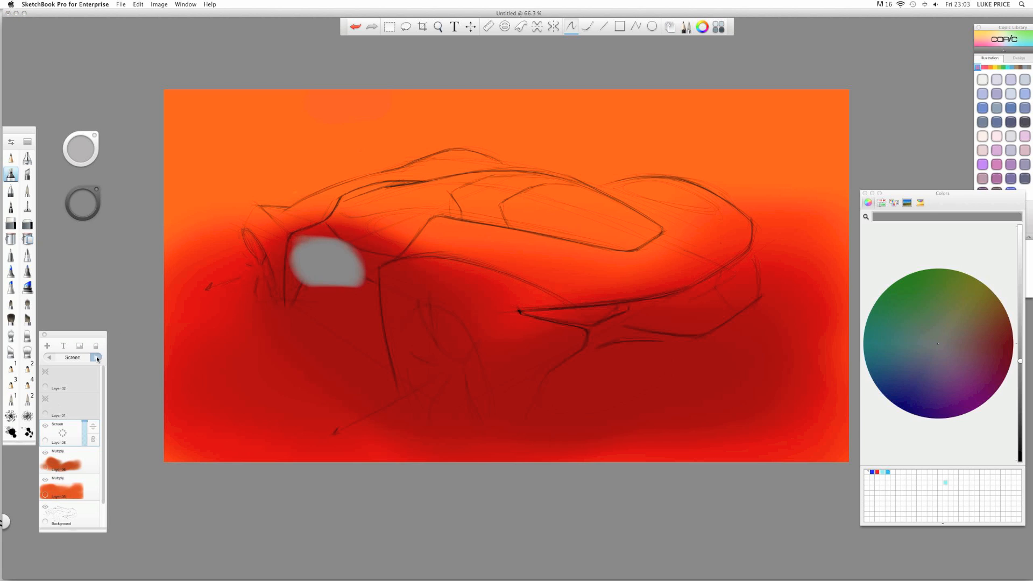
{"action": "left_click", "coordinate": [96, 358]}
{"action": "left_click", "coordinate": [97, 358]}
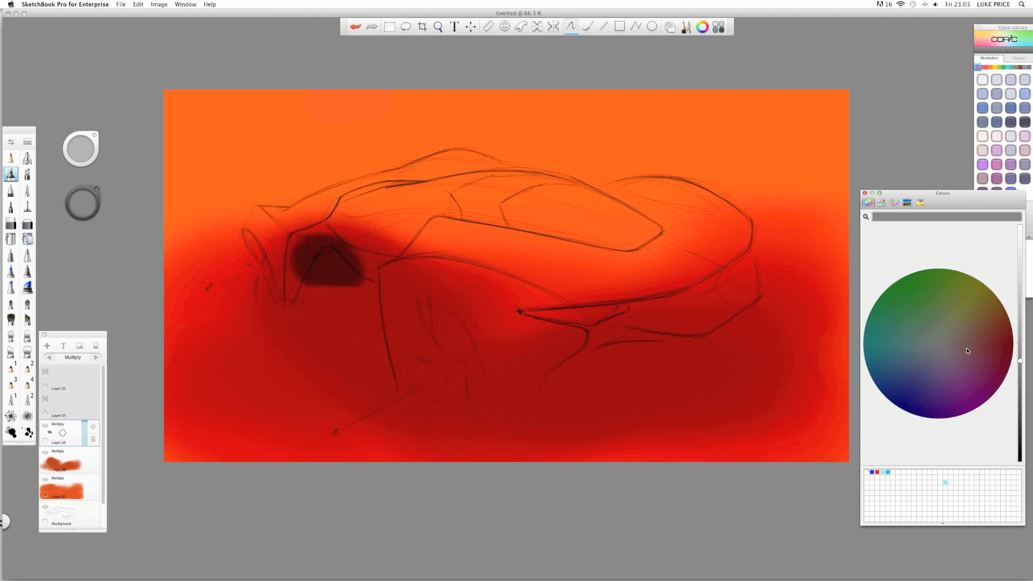
- Extend the front shadow downward, then paint and erase a test stroke at the upper-left
{"action": "left_click_drag", "start_coordinate": [305, 271], "coordinate": [308, 286]}
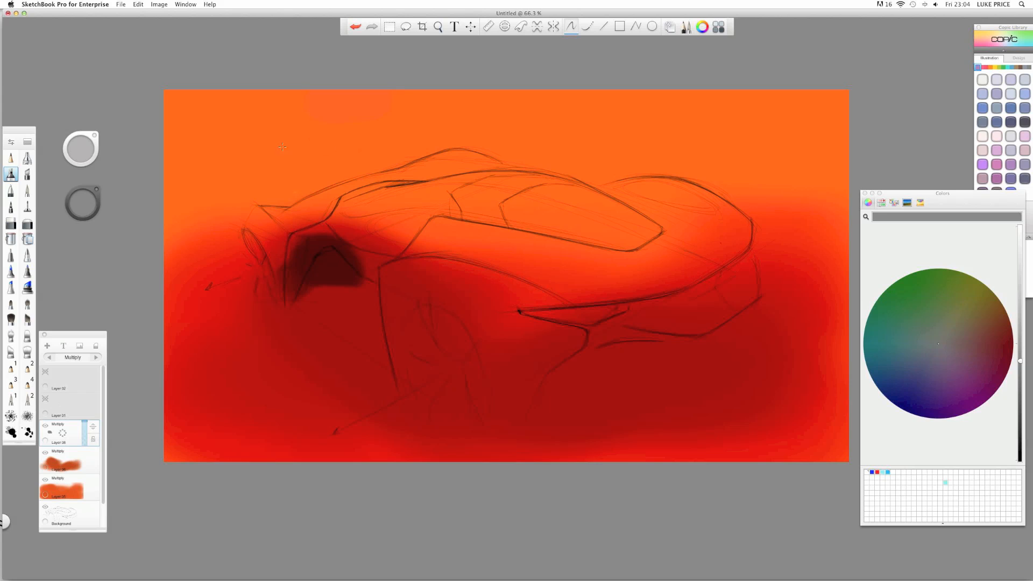
{"action": "left_click_drag", "start_coordinate": [307, 140], "coordinate": [269, 148]}
{"action": "left_click_drag", "start_coordinate": [346, 126], "coordinate": [332, 135]}
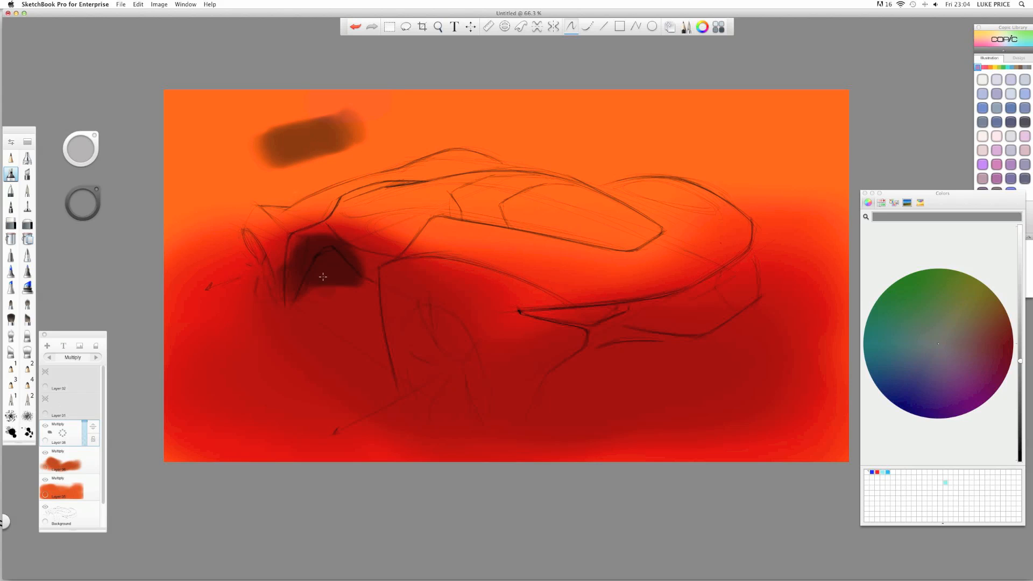
{"action": "left_click", "coordinate": [12, 224]}
{"action": "mouse_move", "coordinate": [260, 154]}
{"action": "left_mouse_down"}
{"action": "mouse_move", "coordinate": [267, 162]}
{"action": "mouse_move", "coordinate": [328, 117]}
{"action": "left_mouse_up"}
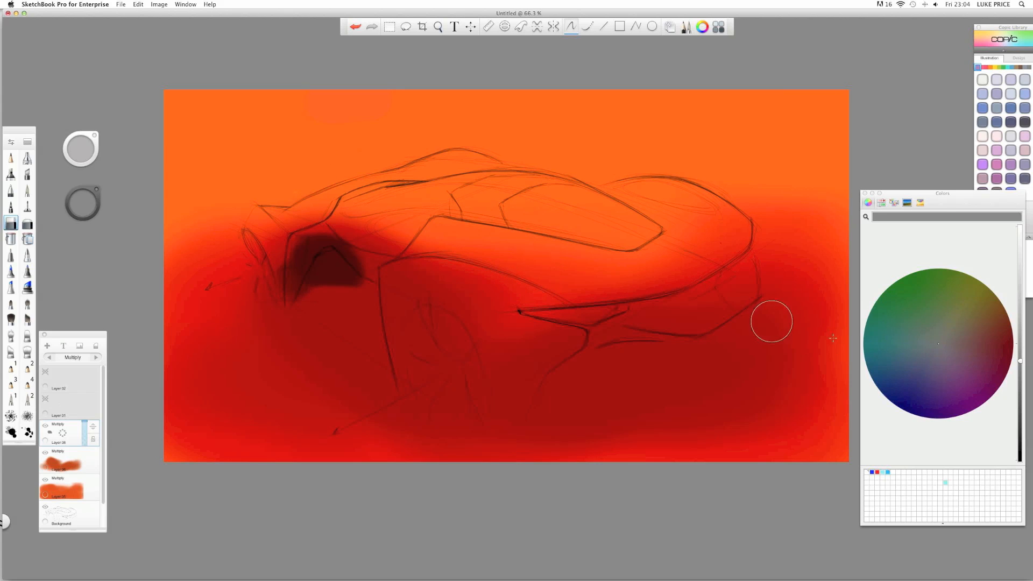
- Try a black blob over the front shadow, undo it, and return to mid grey
{"action": "left_click", "coordinate": [1018, 457]}
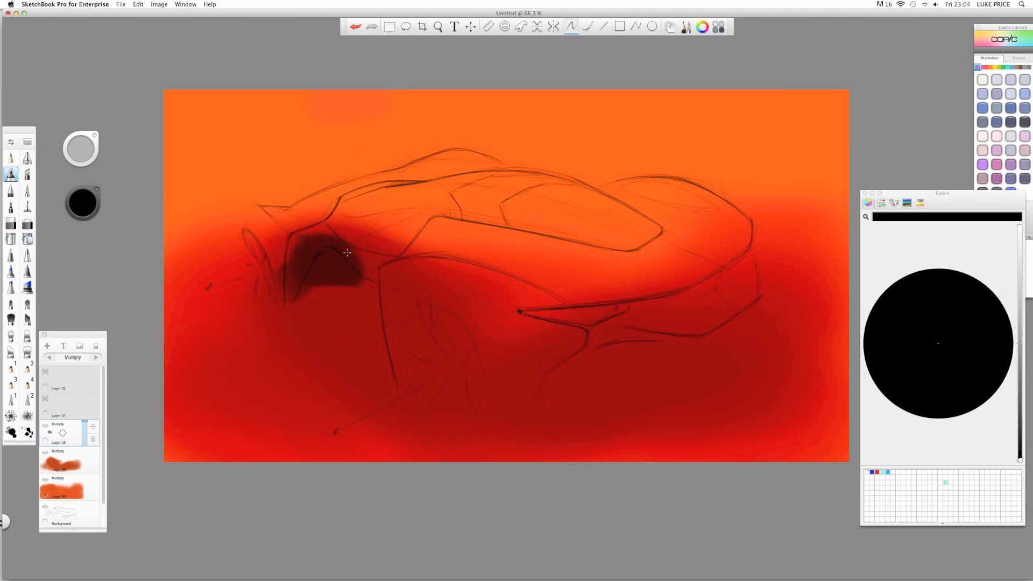
{"action": "mouse_move", "coordinate": [315, 256]}
{"action": "left_mouse_down"}
{"action": "mouse_move", "coordinate": [272, 270]}
{"action": "mouse_move", "coordinate": [306, 322]}
{"action": "mouse_move", "coordinate": [255, 286]}
{"action": "left_mouse_up"}
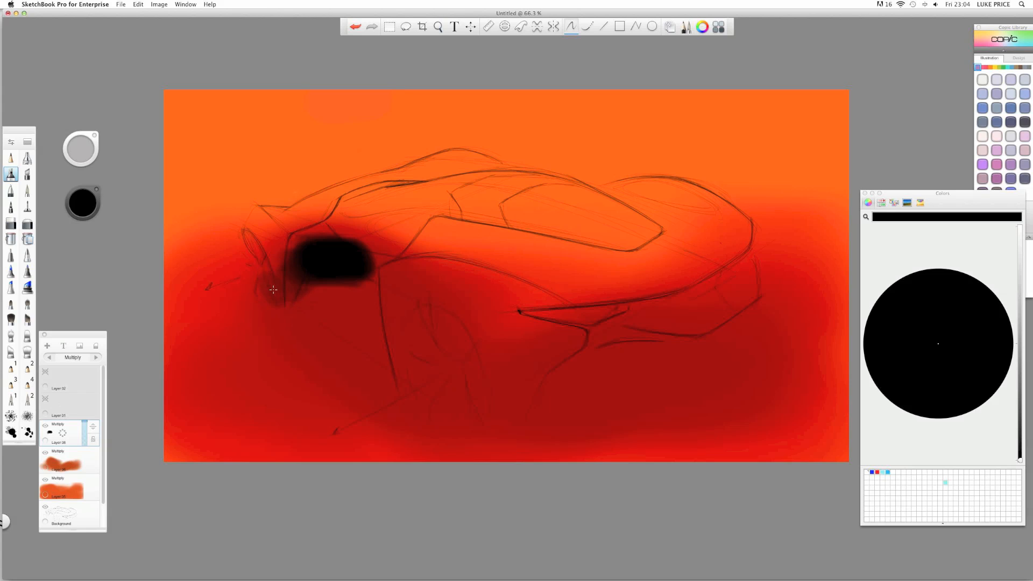
{"action": "key", "text": "ctrl+z"}
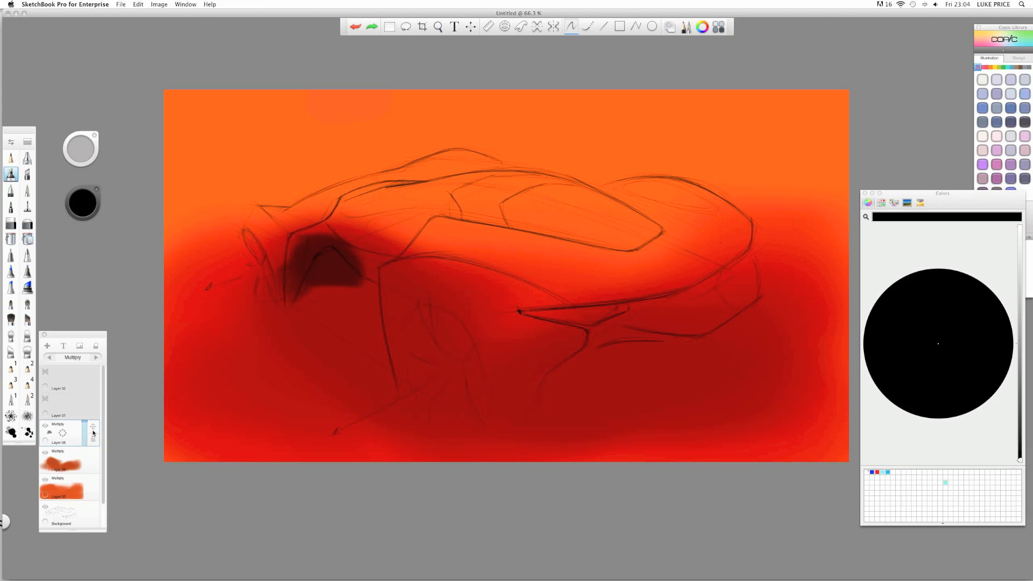
{"action": "left_click", "coordinate": [11, 224]}
{"action": "left_click", "coordinate": [70, 203]}
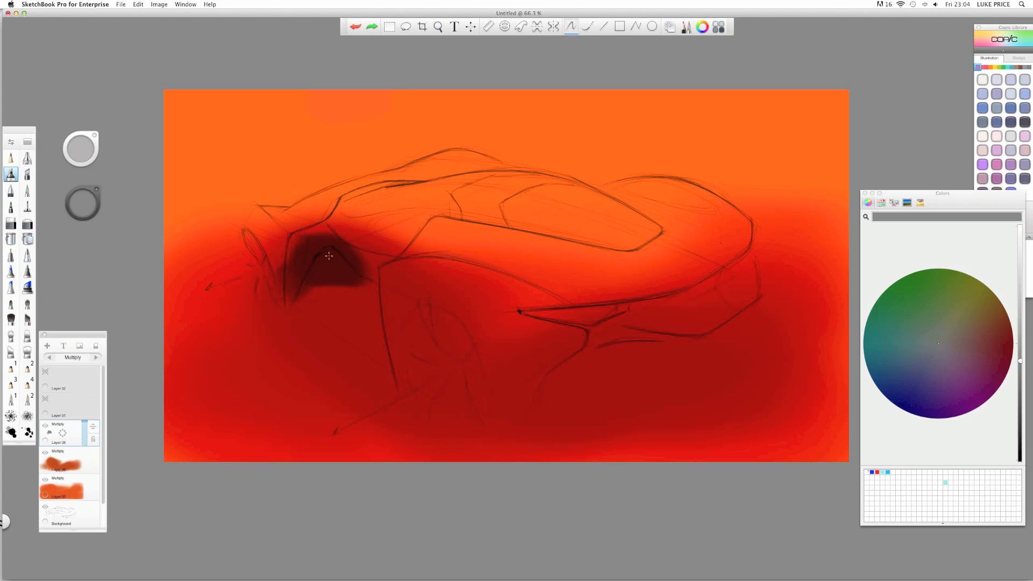
- Deepen the shadow under the front wheel arch and paint a broad dark band under the rear
{"action": "mouse_move", "coordinate": [328, 256]}
{"action": "left_mouse_down"}
{"action": "mouse_move", "coordinate": [346, 267]}
{"action": "mouse_move", "coordinate": [287, 290]}
{"action": "mouse_move", "coordinate": [324, 291]}
{"action": "mouse_move", "coordinate": [284, 290]}
{"action": "mouse_move", "coordinate": [380, 287]}
{"action": "mouse_move", "coordinate": [403, 350]}
{"action": "mouse_move", "coordinate": [363, 318]}
{"action": "left_mouse_up"}
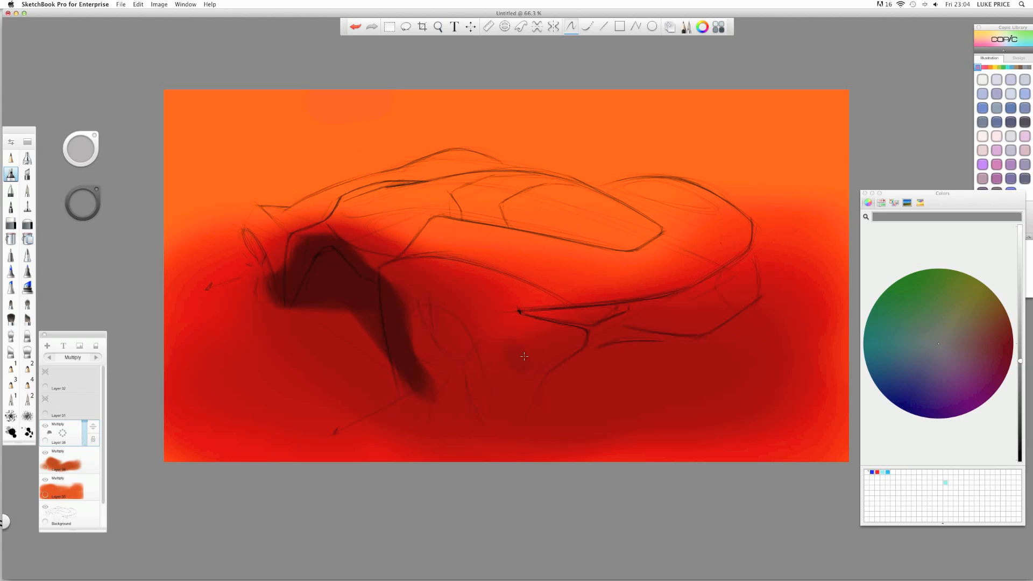
{"action": "mouse_move", "coordinate": [540, 359]}
{"action": "left_mouse_down"}
{"action": "mouse_move", "coordinate": [590, 342]}
{"action": "mouse_move", "coordinate": [565, 386]}
{"action": "mouse_move", "coordinate": [551, 369]}
{"action": "mouse_move", "coordinate": [792, 326]}
{"action": "mouse_move", "coordinate": [756, 332]}
{"action": "mouse_move", "coordinate": [680, 297]}
{"action": "mouse_move", "coordinate": [738, 297]}
{"action": "left_mouse_up"}
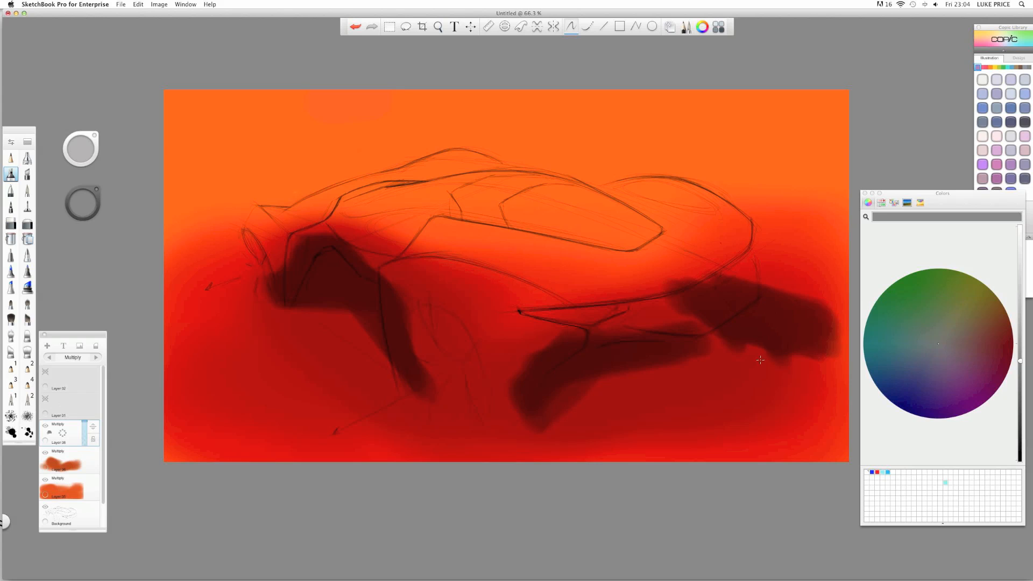
{"action": "mouse_move", "coordinate": [760, 360]}
{"action": "left_mouse_down"}
{"action": "mouse_move", "coordinate": [735, 388]}
{"action": "mouse_move", "coordinate": [724, 380]}
{"action": "mouse_move", "coordinate": [744, 347]}
{"action": "mouse_move", "coordinate": [705, 392]}
{"action": "mouse_move", "coordinate": [617, 373]}
{"action": "mouse_move", "coordinate": [586, 382]}
{"action": "left_mouse_up"}
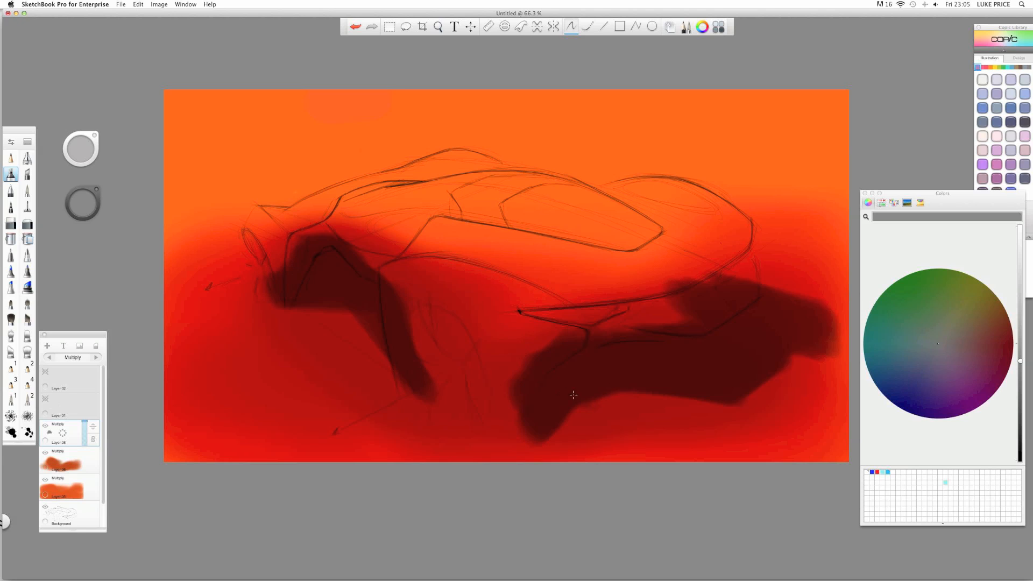
{"action": "left_click_drag", "start_coordinate": [485, 423], "coordinate": [531, 415]}
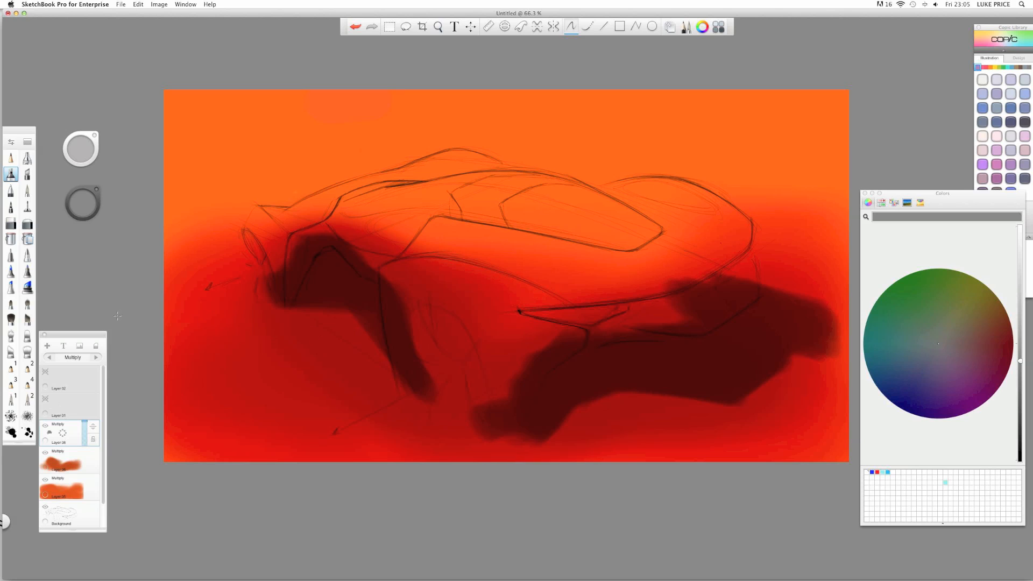
- Add a new empty layer and reselect the Multiply shadow layer with the eraser
{"action": "left_click", "coordinate": [12, 225]}
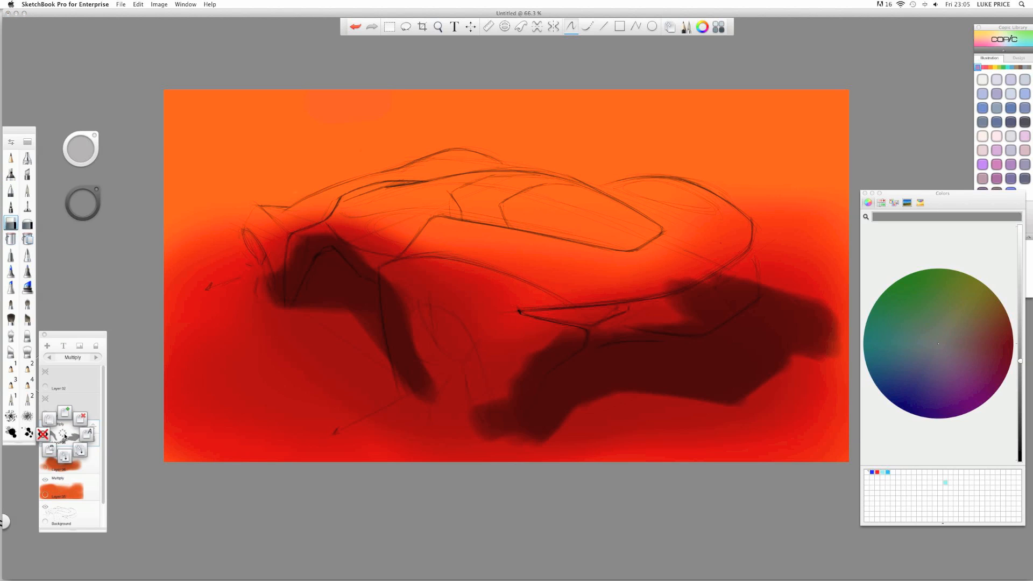
{"action": "left_click", "coordinate": [48, 346]}
{"action": "left_click", "coordinate": [55, 462]}
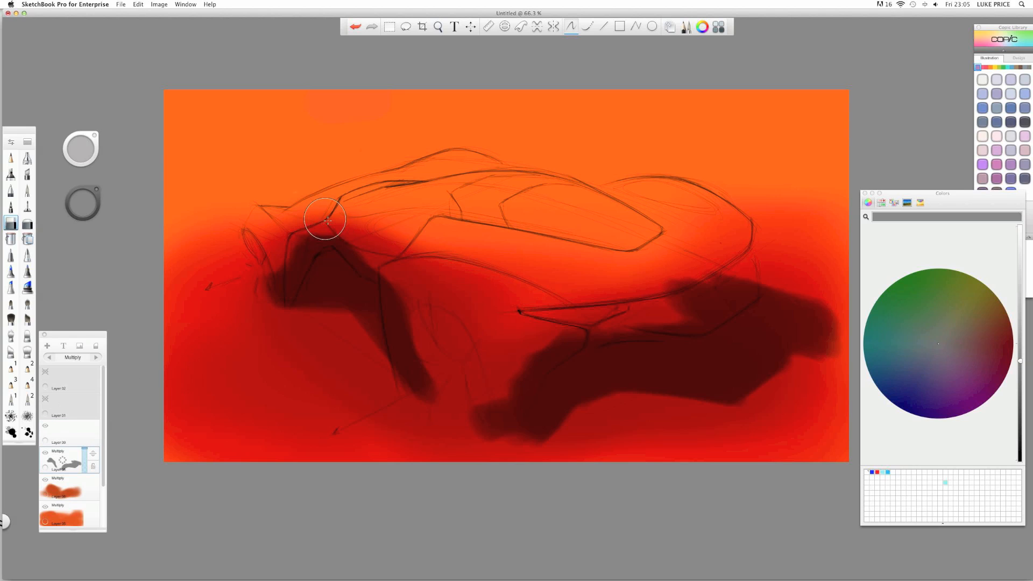
- Zoom in on the car's front and erase the shadow's top edge below the sketch line
{"action": "key", "text": "space"}
{"action": "mouse_move", "coordinate": [338, 231]}
{"action": "left_mouse_down"}
{"action": "mouse_move", "coordinate": [381, 229]}
{"action": "mouse_move", "coordinate": [362, 244]}
{"action": "mouse_move", "coordinate": [349, 239]}
{"action": "mouse_move", "coordinate": [356, 262]}
{"action": "mouse_move", "coordinate": [342, 247]}
{"action": "mouse_move", "coordinate": [365, 272]}
{"action": "mouse_move", "coordinate": [338, 248]}
{"action": "mouse_move", "coordinate": [416, 313]}
{"action": "left_mouse_up"}
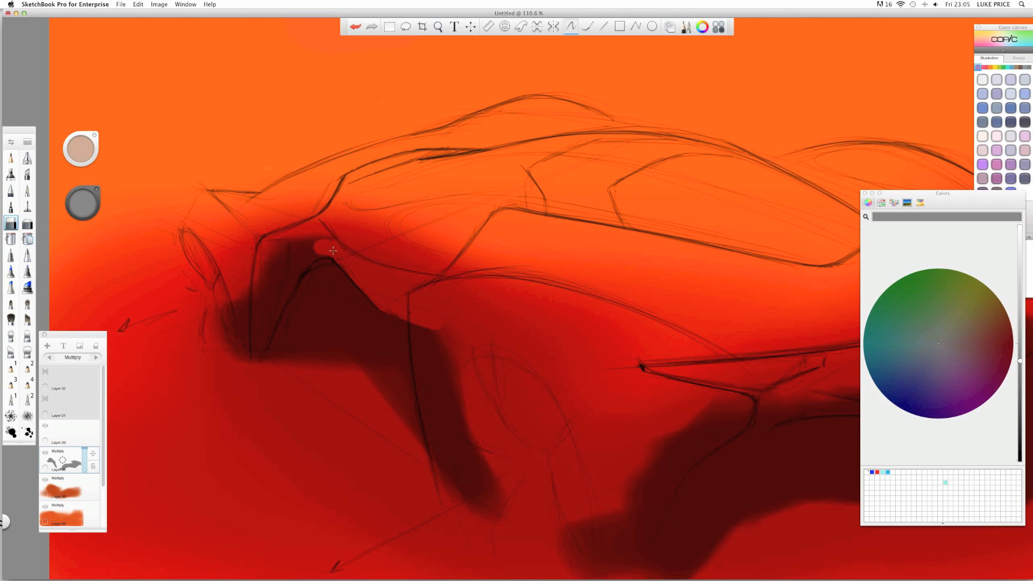
{"action": "mouse_move", "coordinate": [327, 249]}
{"action": "left_mouse_down"}
{"action": "mouse_move", "coordinate": [275, 245]}
{"action": "mouse_move", "coordinate": [315, 253]}
{"action": "left_mouse_up"}
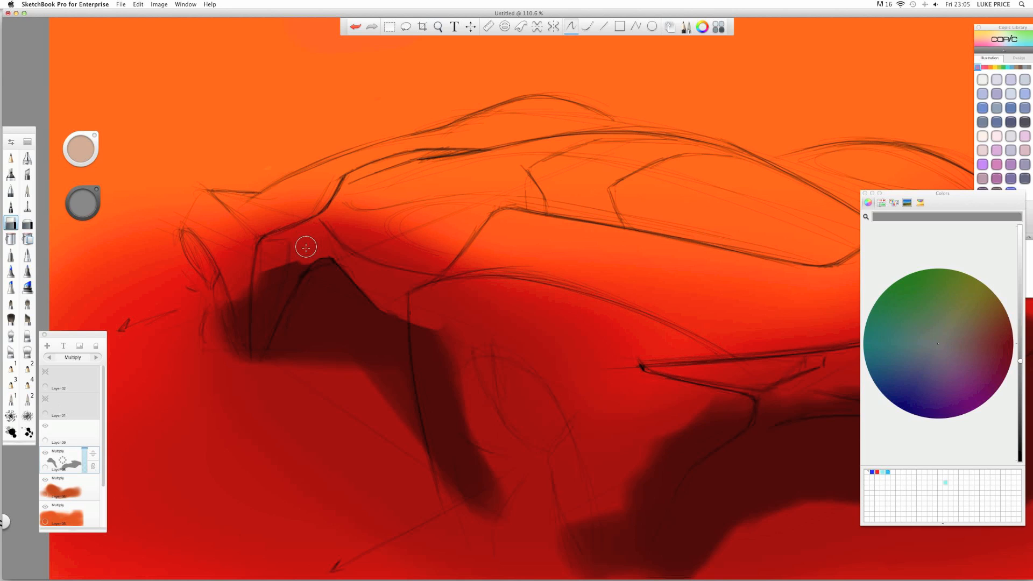
{"action": "key", "text": "space"}
{"action": "mouse_move", "coordinate": [305, 259]}
{"action": "left_mouse_down"}
{"action": "mouse_move", "coordinate": [516, 300]}
{"action": "mouse_move", "coordinate": [554, 168]}
{"action": "left_mouse_up"}
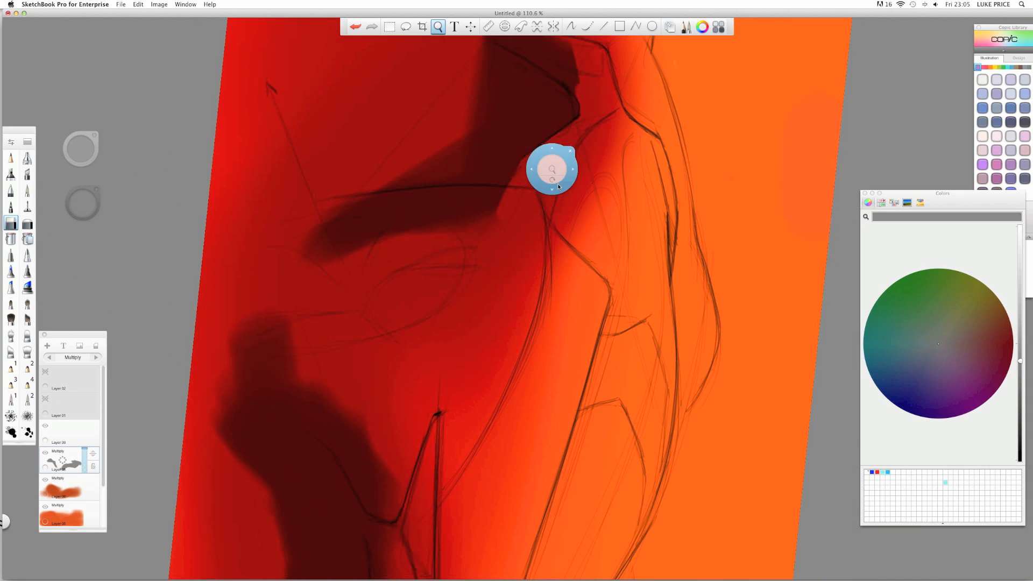
{"action": "mouse_move", "coordinate": [429, 202]}
{"action": "left_mouse_down"}
{"action": "mouse_move", "coordinate": [359, 205]}
{"action": "mouse_move", "coordinate": [479, 198]}
{"action": "left_mouse_up"}
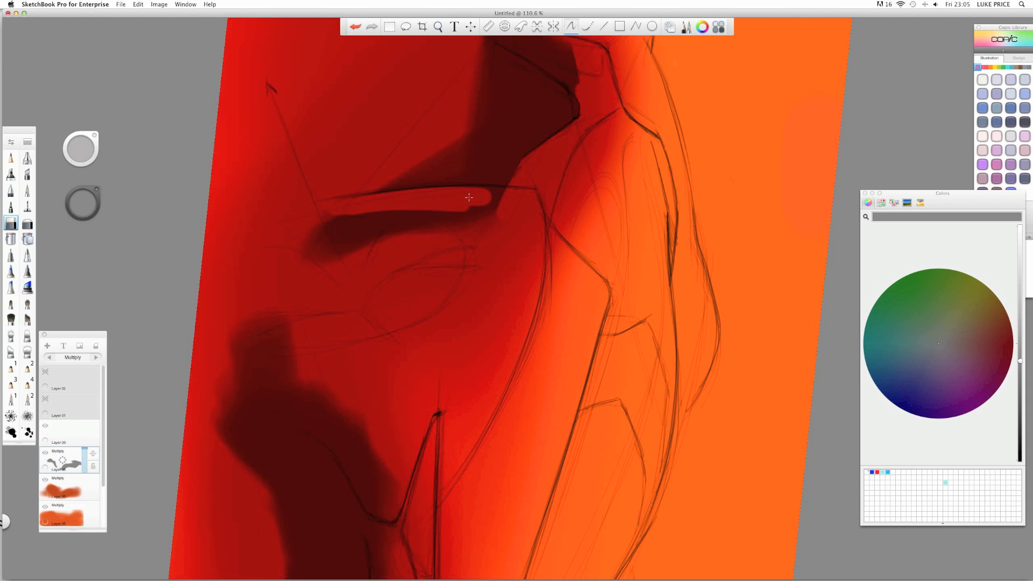
{"action": "mouse_move", "coordinate": [379, 202]}
{"action": "left_mouse_down"}
{"action": "mouse_move", "coordinate": [349, 208]}
{"action": "mouse_move", "coordinate": [428, 223]}
{"action": "mouse_move", "coordinate": [460, 244]}
{"action": "mouse_move", "coordinate": [393, 268]}
{"action": "left_mouse_up"}
- Trim the shadow's top edge along the side body line and cut back the rear shadow's upper lobe
{"action": "key", "text": "space"}
{"action": "left_click_drag", "start_coordinate": [545, 238], "coordinate": [476, 382]}
{"action": "mouse_move", "coordinate": [473, 215]}
{"action": "left_mouse_down"}
{"action": "mouse_move", "coordinate": [408, 192]}
{"action": "mouse_move", "coordinate": [334, 229]}
{"action": "mouse_move", "coordinate": [417, 216]}
{"action": "mouse_move", "coordinate": [356, 258]}
{"action": "left_mouse_up"}
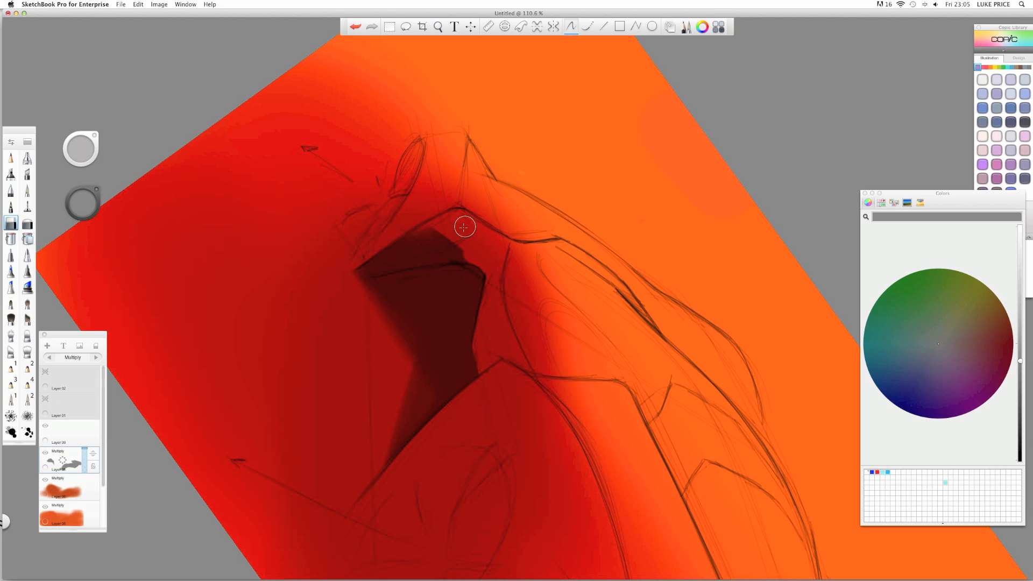
{"action": "mouse_move", "coordinate": [445, 233]}
{"action": "left_mouse_down"}
{"action": "mouse_move", "coordinate": [396, 249]}
{"action": "mouse_move", "coordinate": [470, 255]}
{"action": "left_mouse_up"}
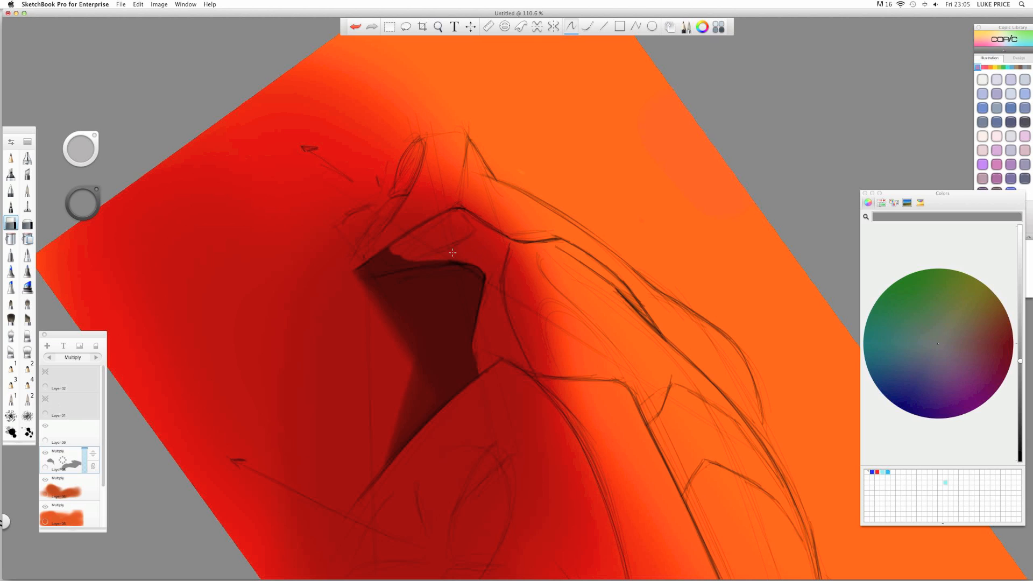
{"action": "left_click_drag", "start_coordinate": [413, 259], "coordinate": [364, 269]}
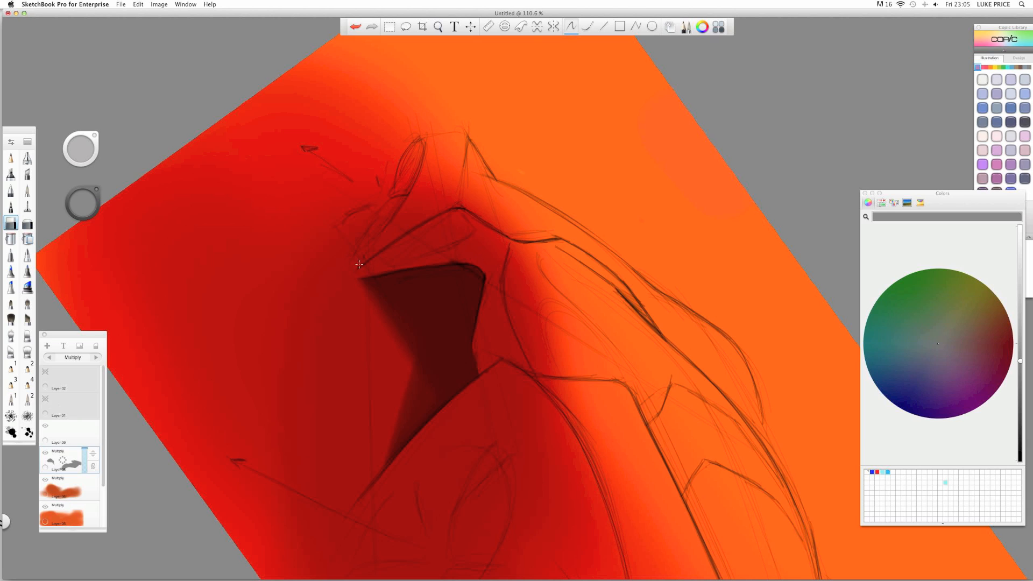
{"action": "key", "text": "space"}
{"action": "mouse_move", "coordinate": [458, 247]}
{"action": "left_mouse_down"}
{"action": "mouse_move", "coordinate": [357, 312]}
{"action": "mouse_move", "coordinate": [364, 351]}
{"action": "mouse_move", "coordinate": [122, 203]}
{"action": "mouse_move", "coordinate": [107, 207]}
{"action": "left_mouse_up"}
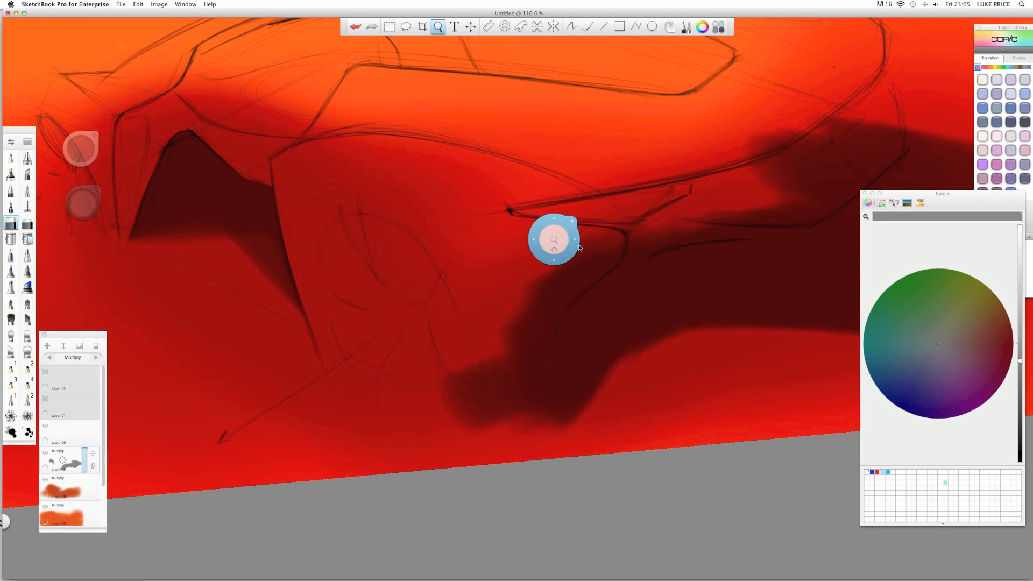
{"action": "mouse_move", "coordinate": [560, 248]}
{"action": "left_mouse_down"}
{"action": "mouse_move", "coordinate": [511, 223]}
{"action": "mouse_move", "coordinate": [409, 225]}
{"action": "mouse_move", "coordinate": [392, 246]}
{"action": "mouse_move", "coordinate": [448, 231]}
{"action": "mouse_move", "coordinate": [502, 262]}
{"action": "mouse_move", "coordinate": [463, 262]}
{"action": "mouse_move", "coordinate": [467, 297]}
{"action": "left_mouse_up"}
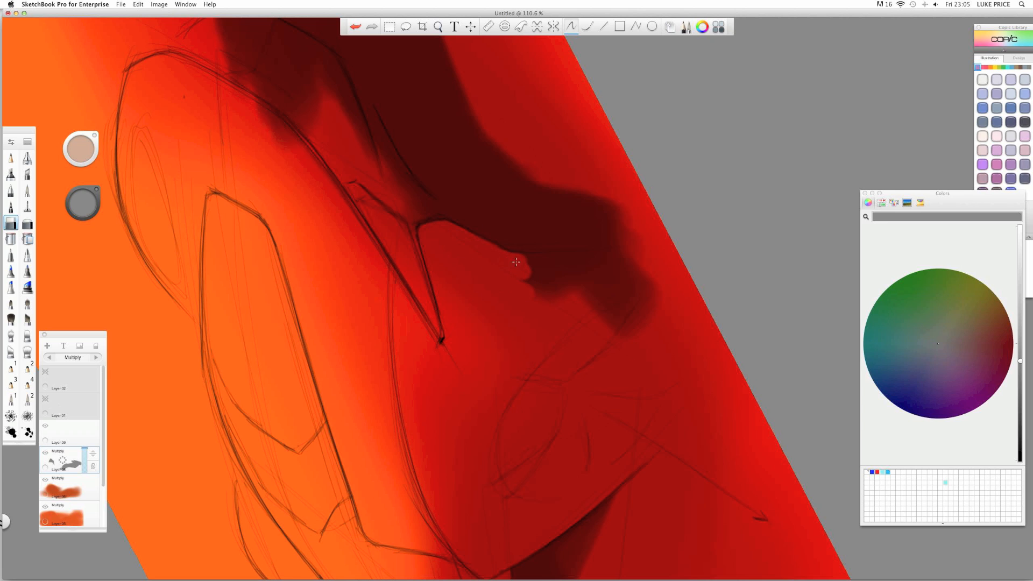
{"action": "mouse_move", "coordinate": [516, 262]}
{"action": "left_mouse_down"}
{"action": "mouse_move", "coordinate": [634, 276]}
{"action": "mouse_move", "coordinate": [628, 289]}
{"action": "mouse_move", "coordinate": [552, 310]}
{"action": "left_mouse_up"}
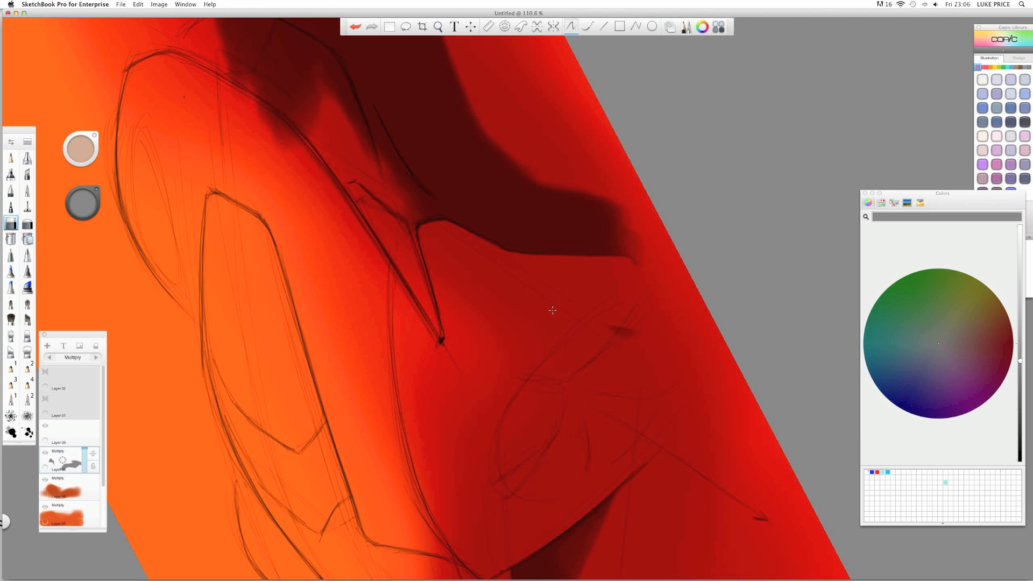
{"action": "key", "text": "space"}
{"action": "left_click_drag", "start_coordinate": [404, 251], "coordinate": [609, 226]}
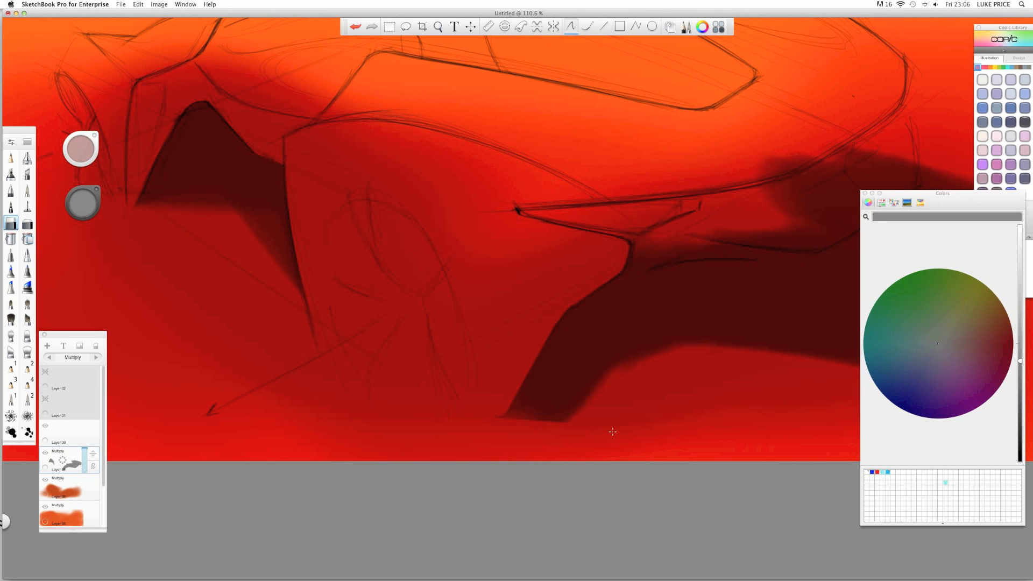
- Erase a lighter stripe and a small spot inside the rear shadow
{"action": "key", "text": "space"}
{"action": "mouse_move", "coordinate": [517, 229]}
{"action": "left_mouse_down"}
{"action": "mouse_move", "coordinate": [472, 233]}
{"action": "mouse_move", "coordinate": [344, 279]}
{"action": "mouse_move", "coordinate": [318, 275]}
{"action": "left_mouse_up"}
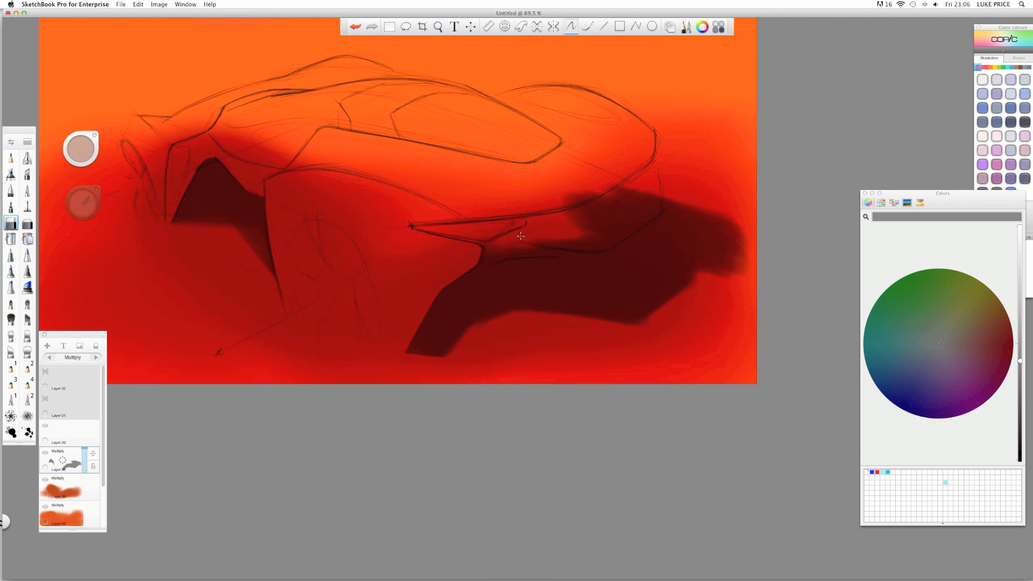
{"action": "mouse_move", "coordinate": [575, 251]}
{"action": "left_mouse_down"}
{"action": "mouse_move", "coordinate": [586, 245]}
{"action": "mouse_move", "coordinate": [524, 244]}
{"action": "left_mouse_up"}
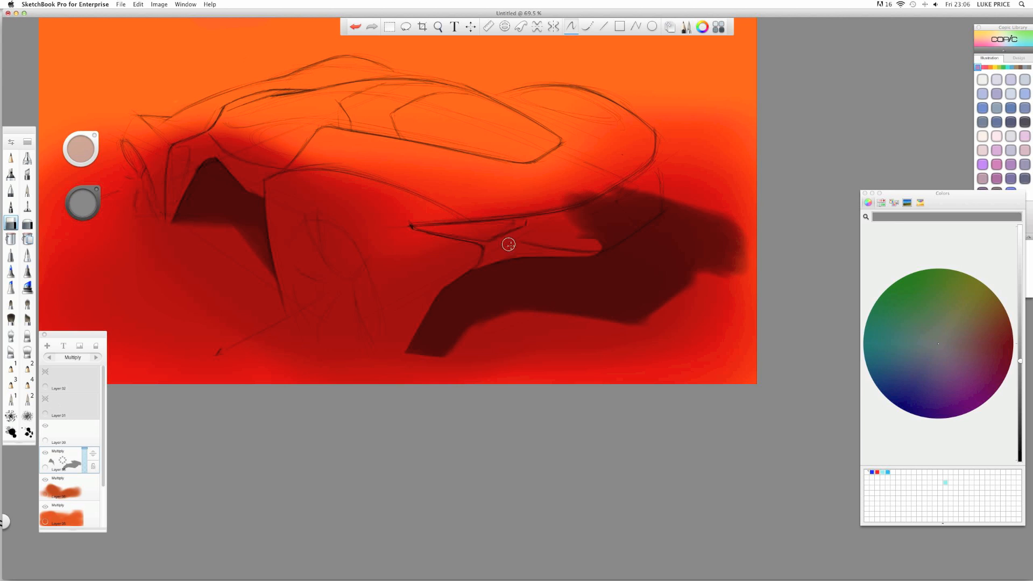
{"action": "key", "text": "space"}
{"action": "mouse_move", "coordinate": [522, 246]}
{"action": "left_mouse_down"}
{"action": "mouse_move", "coordinate": [533, 251]}
{"action": "mouse_move", "coordinate": [312, 302]}
{"action": "left_mouse_up"}
{"action": "left_click", "coordinate": [487, 212]}
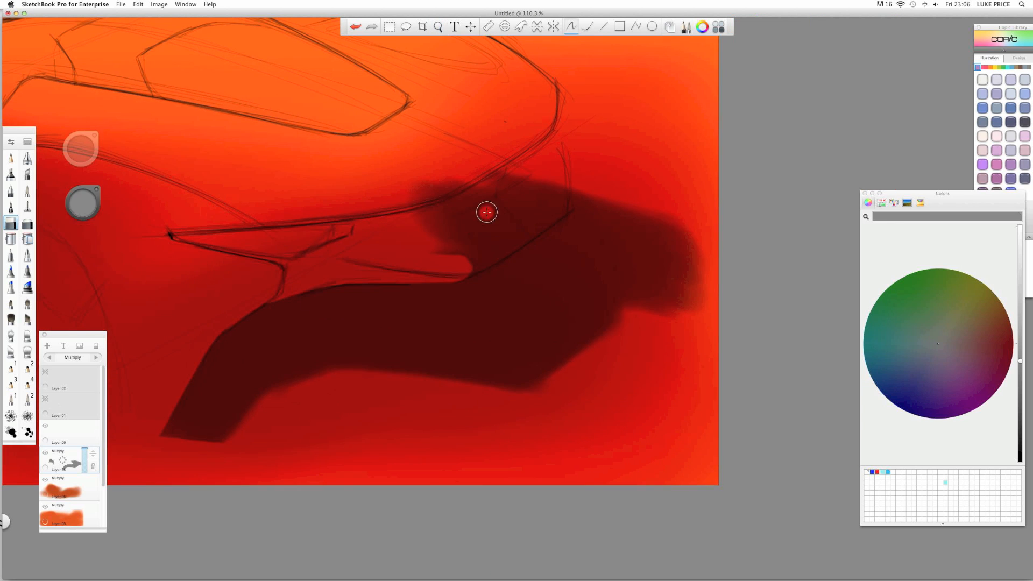
{"action": "key", "text": "space"}
{"action": "mouse_move", "coordinate": [483, 214]}
{"action": "left_mouse_down"}
{"action": "mouse_move", "coordinate": [509, 198]}
{"action": "mouse_move", "coordinate": [541, 203]}
{"action": "left_mouse_up"}
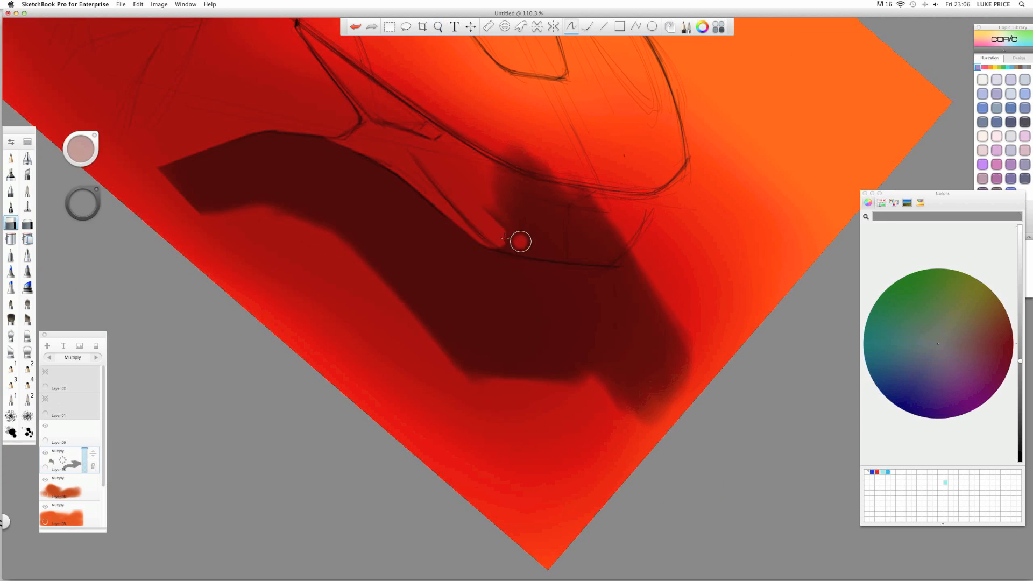
{"action": "mouse_move", "coordinate": [505, 237]}
{"action": "left_mouse_down"}
{"action": "mouse_move", "coordinate": [609, 256]}
{"action": "mouse_move", "coordinate": [624, 236]}
{"action": "mouse_move", "coordinate": [561, 238]}
{"action": "mouse_move", "coordinate": [486, 211]}
{"action": "mouse_move", "coordinate": [607, 231]}
{"action": "mouse_move", "coordinate": [502, 192]}
{"action": "mouse_move", "coordinate": [600, 194]}
{"action": "mouse_move", "coordinate": [520, 153]}
{"action": "left_mouse_up"}
- Pan to the car's left side and soften the area below the dark shadow
{"action": "key", "text": "space"}
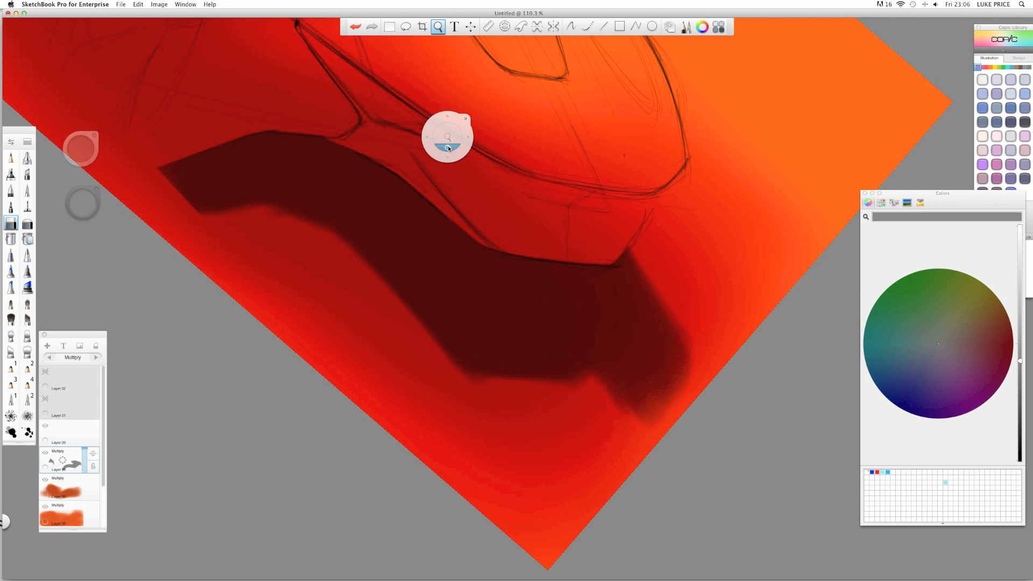
{"action": "left_click_drag", "start_coordinate": [446, 146], "coordinate": [390, 232]}
{"action": "left_click_drag", "start_coordinate": [339, 280], "coordinate": [607, 321]}
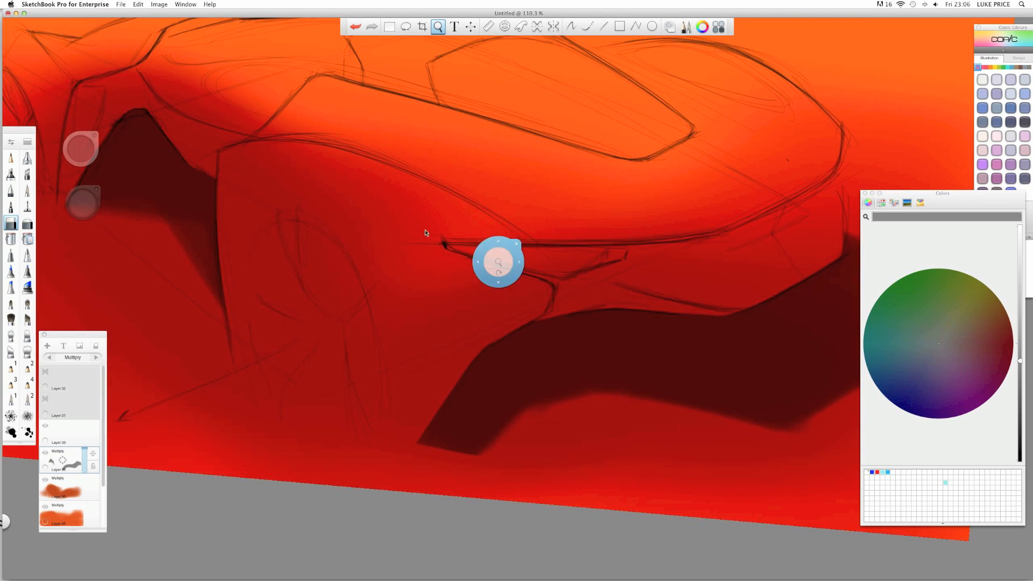
{"action": "left_click_drag", "start_coordinate": [286, 234], "coordinate": [545, 293]}
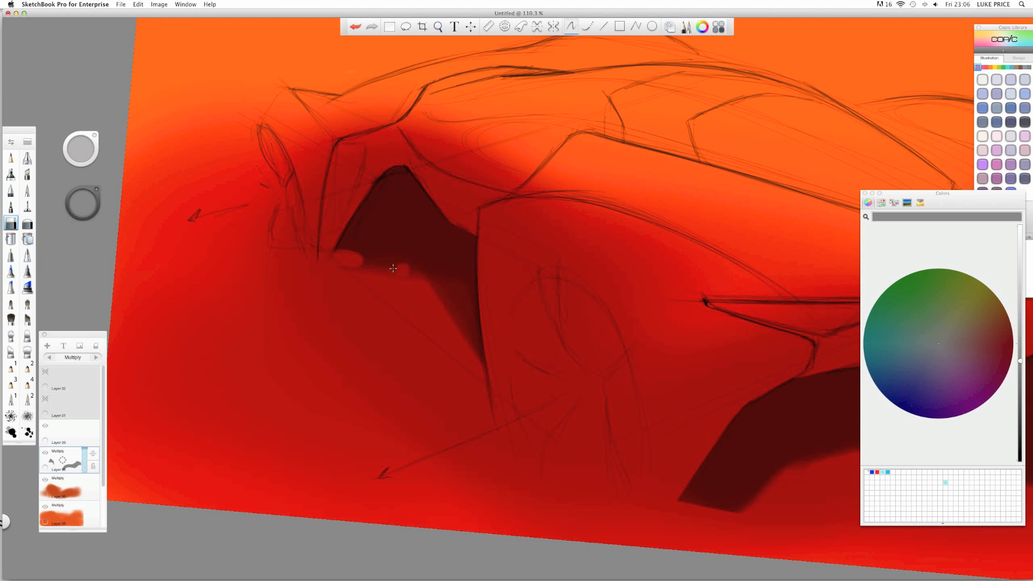
{"action": "left_click_drag", "start_coordinate": [409, 269], "coordinate": [347, 260]}
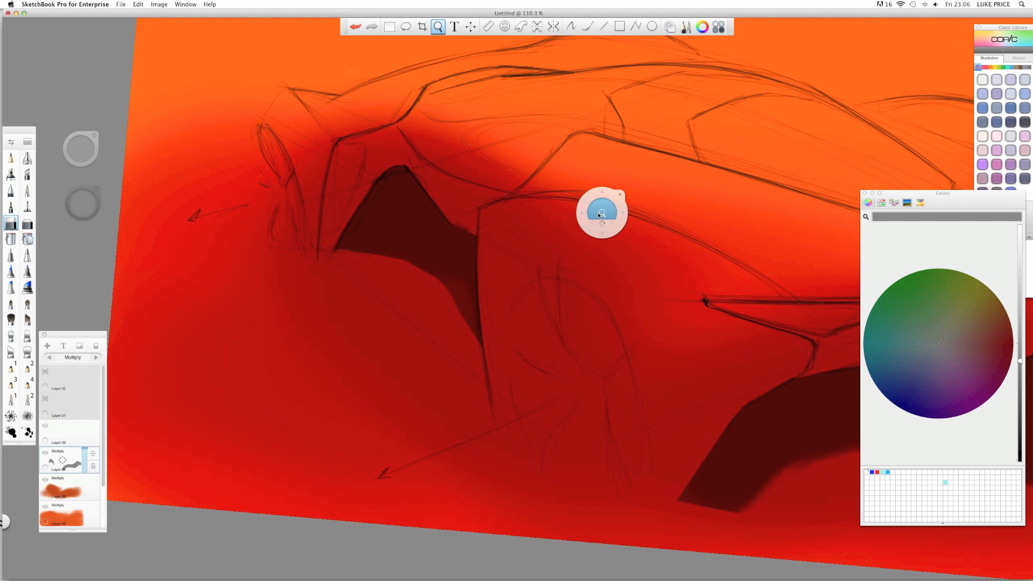
{"action": "left_click_drag", "start_coordinate": [600, 212], "coordinate": [323, 237]}
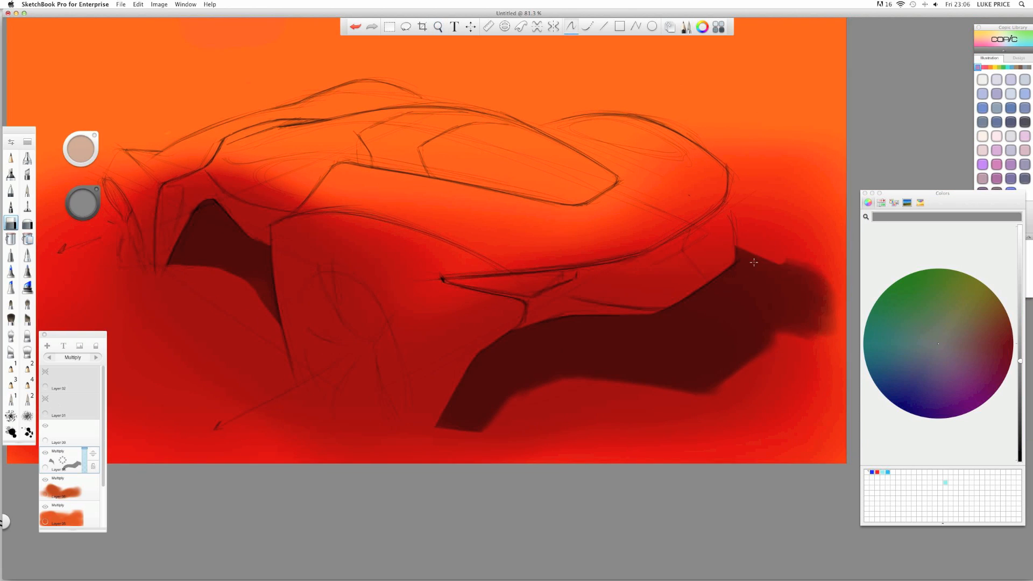
- Erase the stray blob right of the car and trim the rear shadow's end to a point
{"action": "left_click_drag", "start_coordinate": [753, 255], "coordinate": [790, 314]}
{"action": "mouse_move", "coordinate": [761, 273]}
{"action": "left_mouse_down"}
{"action": "mouse_move", "coordinate": [809, 333]}
{"action": "mouse_move", "coordinate": [823, 323]}
{"action": "left_mouse_up"}
{"action": "left_click_drag", "start_coordinate": [802, 266], "coordinate": [843, 324]}
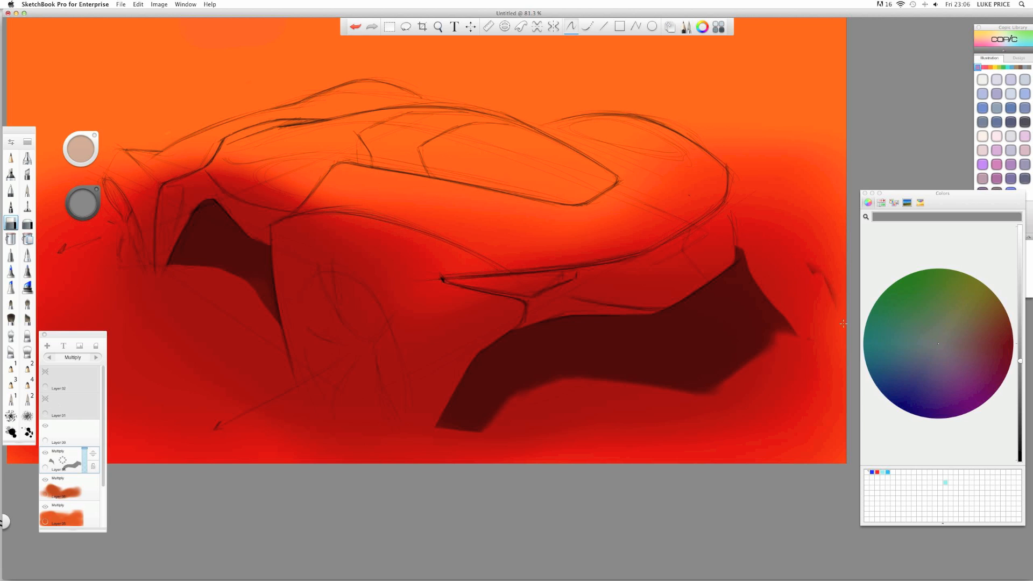
{"action": "key", "text": "space"}
{"action": "left_click_drag", "start_coordinate": [764, 244], "coordinate": [392, 196]}
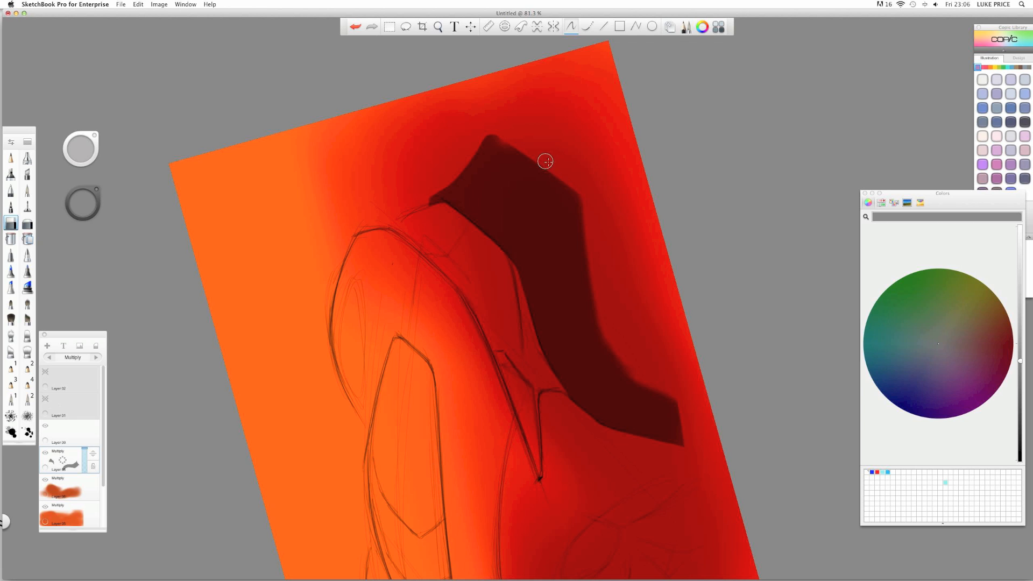
{"action": "key", "text": "space"}
{"action": "mouse_move", "coordinate": [450, 166]}
{"action": "left_mouse_down"}
{"action": "mouse_move", "coordinate": [519, 295]}
{"action": "mouse_move", "coordinate": [498, 349]}
{"action": "mouse_move", "coordinate": [550, 215]}
{"action": "mouse_move", "coordinate": [595, 242]}
{"action": "mouse_move", "coordinate": [565, 260]}
{"action": "left_mouse_up"}
{"action": "key", "text": "space"}
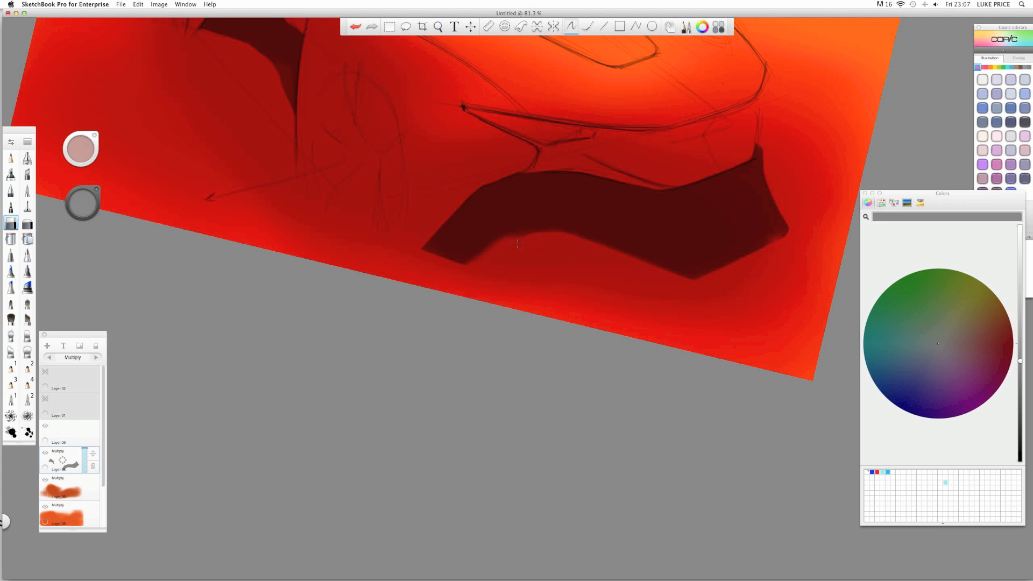
{"action": "key", "text": "space"}
{"action": "left_click_drag", "start_coordinate": [532, 136], "coordinate": [517, 287]}
{"action": "key", "text": "space"}
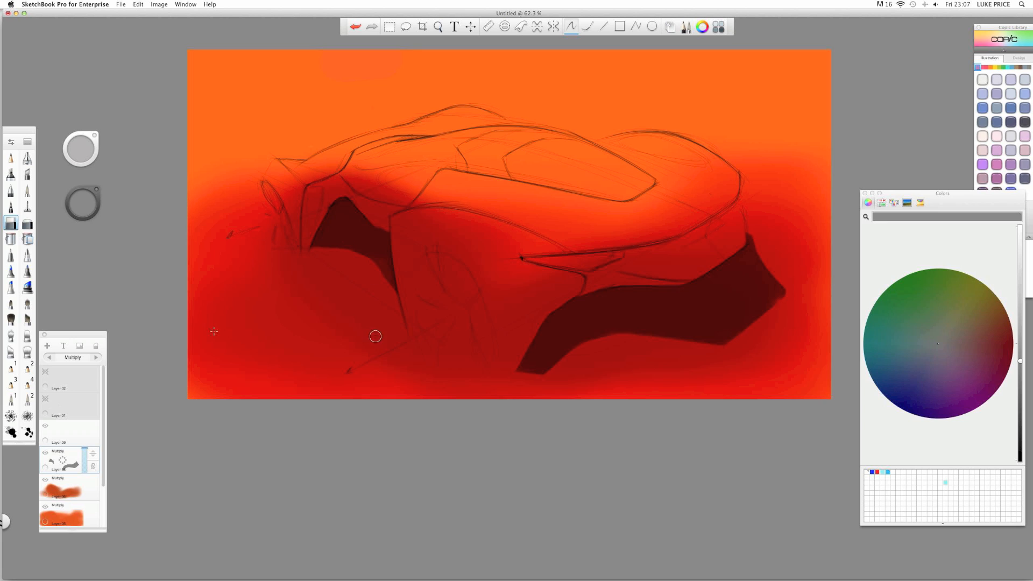
- On Layer 09, airbrush a soft grey patch over the front fender
{"action": "left_click", "coordinate": [70, 441]}
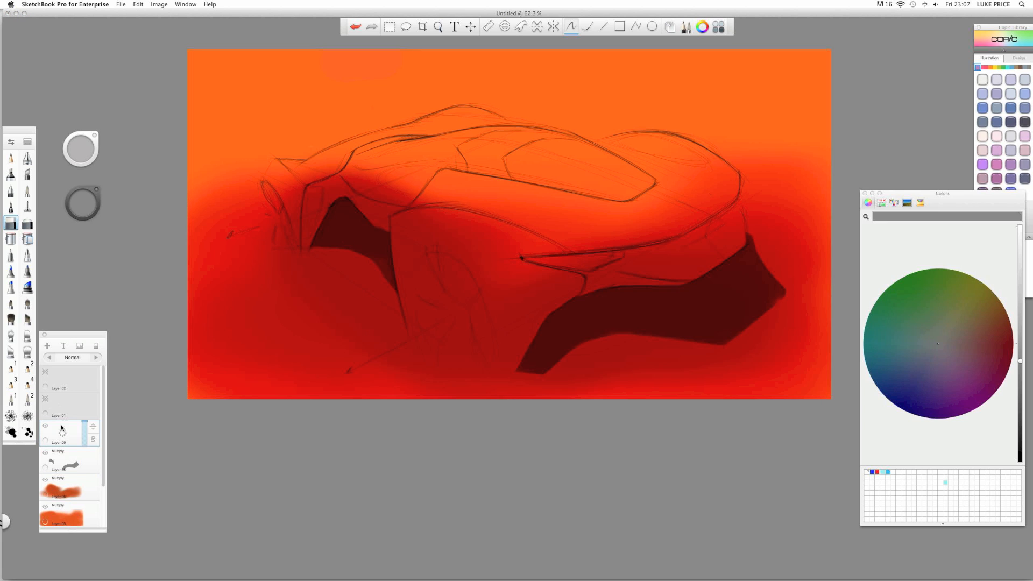
{"action": "left_click", "coordinate": [11, 174]}
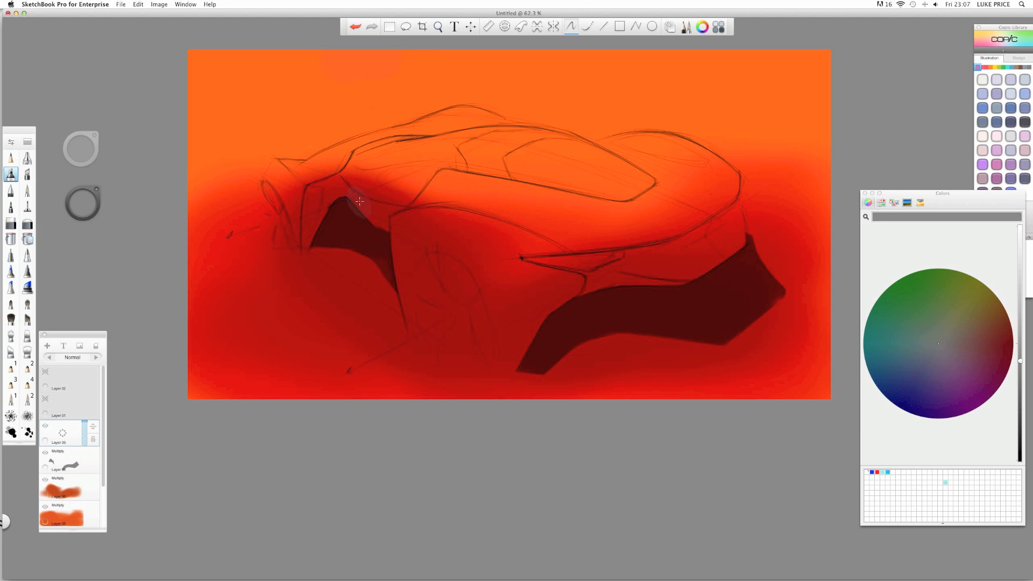
{"action": "scroll", "coordinate": [358, 202], "scroll_direction": "up", "scroll_amount": 3}
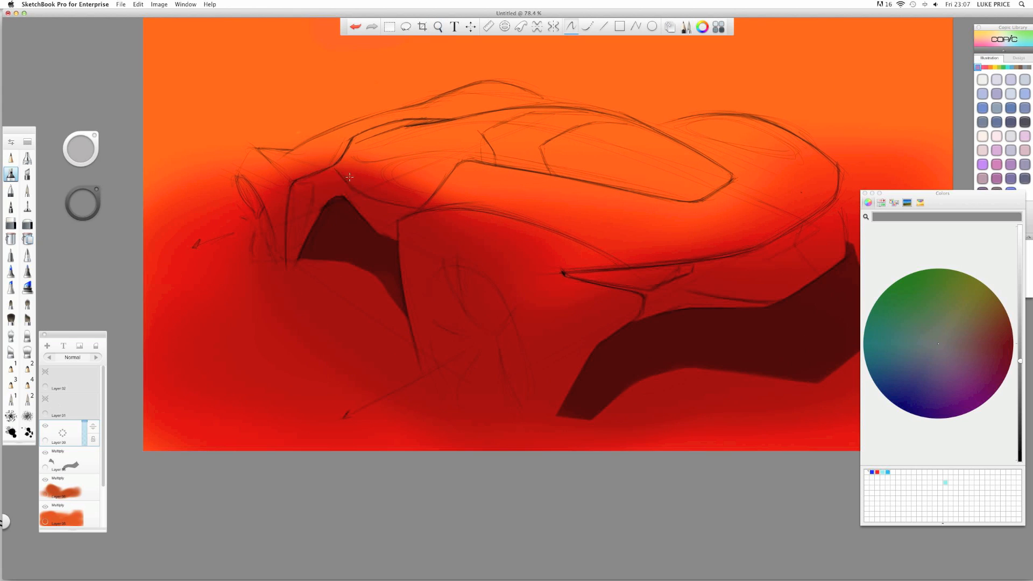
{"action": "mouse_move", "coordinate": [304, 178]}
{"action": "left_mouse_down"}
{"action": "mouse_move", "coordinate": [318, 240]}
{"action": "mouse_move", "coordinate": [285, 226]}
{"action": "mouse_move", "coordinate": [302, 259]}
{"action": "mouse_move", "coordinate": [336, 266]}
{"action": "mouse_move", "coordinate": [401, 247]}
{"action": "mouse_move", "coordinate": [382, 218]}
{"action": "mouse_move", "coordinate": [435, 243]}
{"action": "left_mouse_up"}
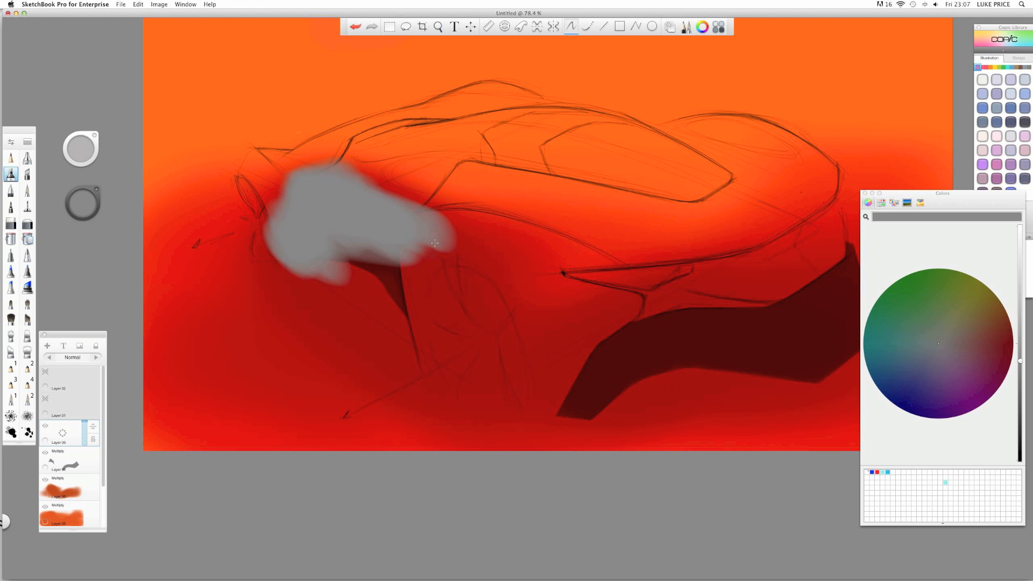
{"action": "left_click_drag", "start_coordinate": [332, 225], "coordinate": [302, 219]}
{"action": "key", "text": "space"}
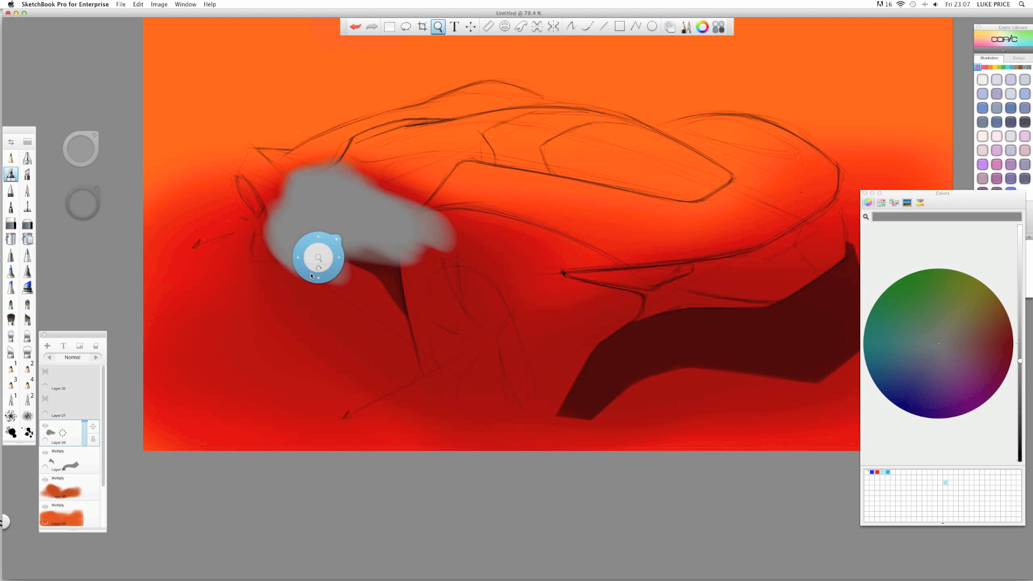
{"action": "left_click_drag", "start_coordinate": [312, 276], "coordinate": [162, 249]}
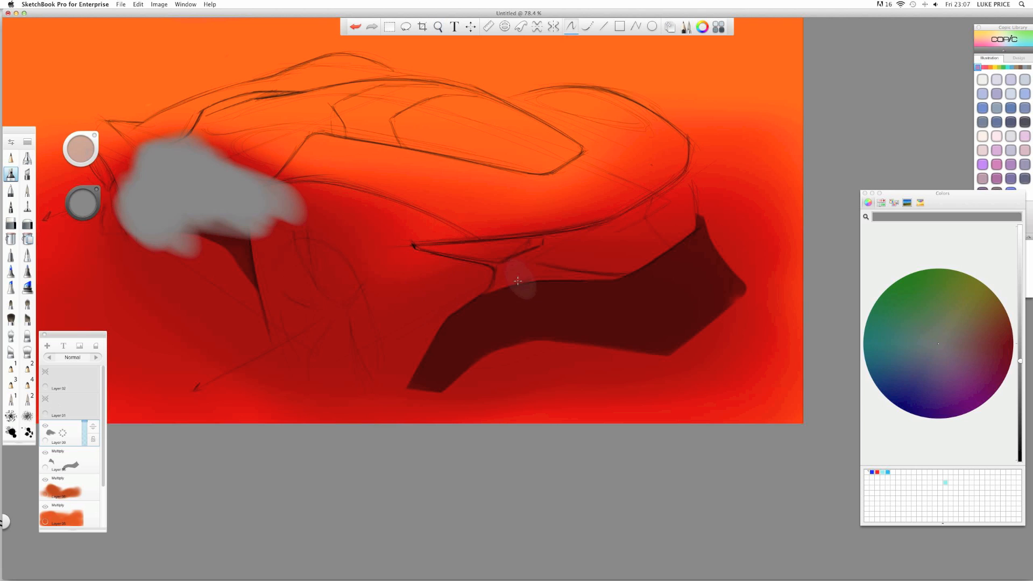
{"action": "key", "text": "space"}
{"action": "left_click_drag", "start_coordinate": [404, 358], "coordinate": [521, 360]}
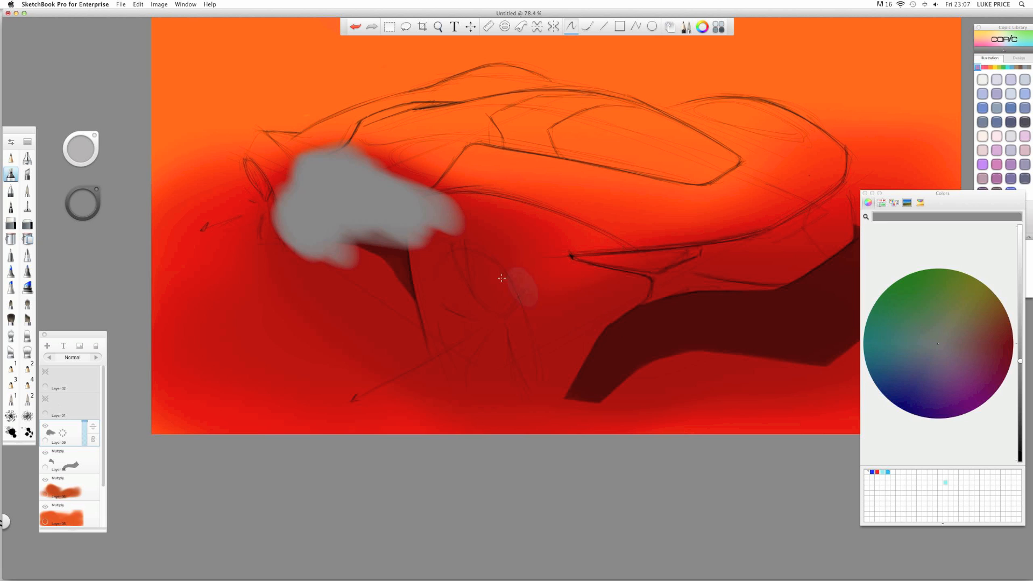
{"action": "key", "text": "space"}
{"action": "mouse_move", "coordinate": [380, 153]}
{"action": "left_mouse_down"}
{"action": "mouse_move", "coordinate": [390, 198]}
{"action": "mouse_move", "coordinate": [312, 208]}
{"action": "left_mouse_up"}
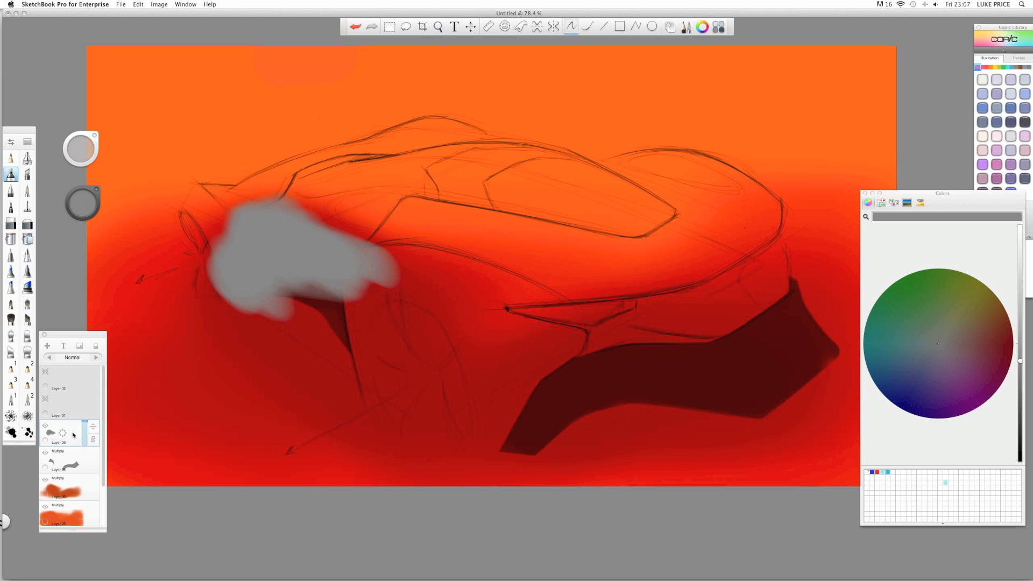
- Change Layer 09's blend mode from Add to Multiply
{"action": "left_click", "coordinate": [96, 358]}
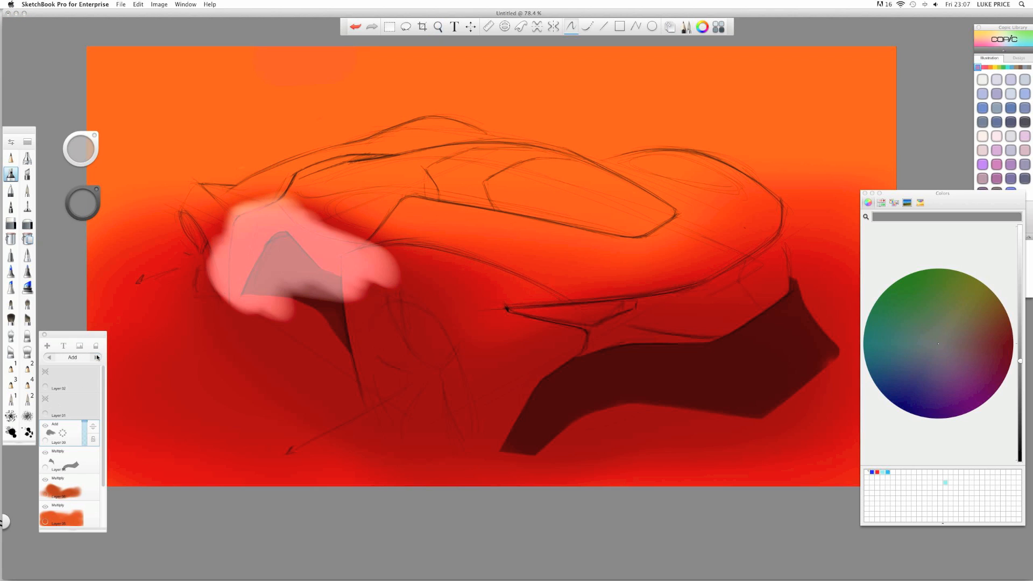
{"action": "left_click", "coordinate": [96, 358]}
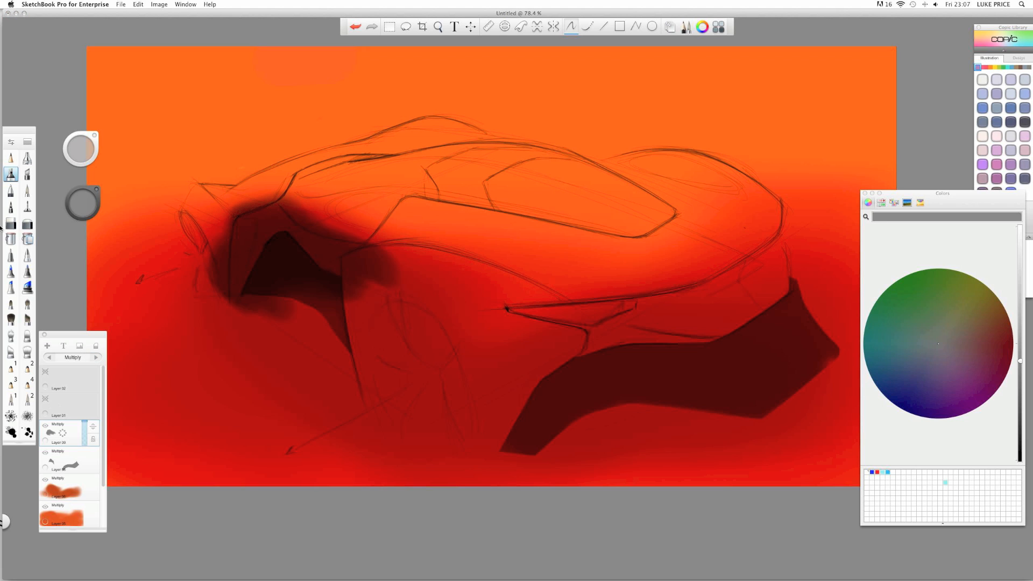
{"action": "left_click", "coordinate": [8, 223]}
{"action": "key", "text": "space"}
- Zoom to about 100% and erase the front shadow into a clean edge along the dark cavity
{"action": "left_click_drag", "start_coordinate": [298, 206], "coordinate": [329, 220]}
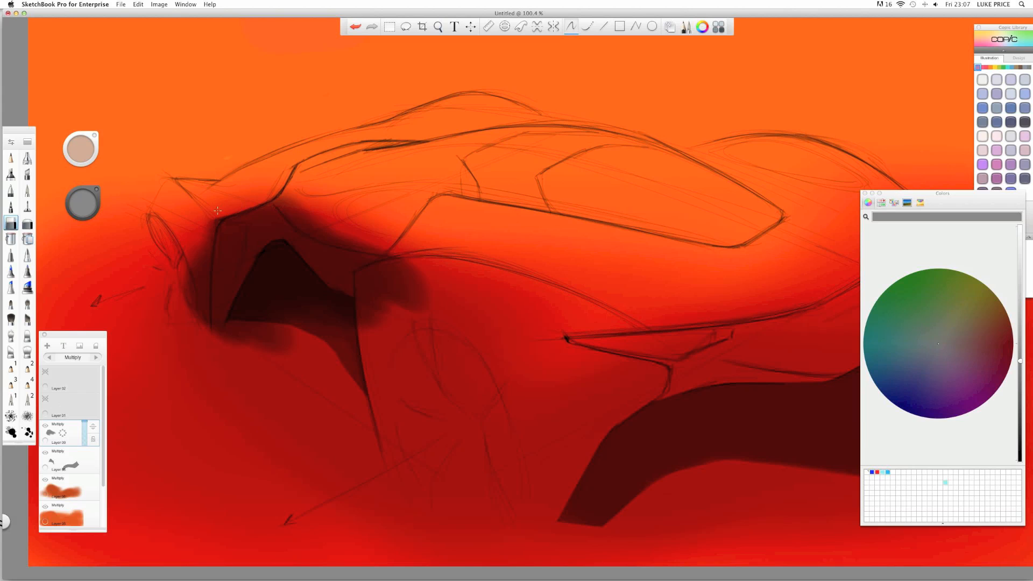
{"action": "mouse_move", "coordinate": [330, 209]}
{"action": "left_mouse_down"}
{"action": "mouse_move", "coordinate": [279, 187]}
{"action": "mouse_move", "coordinate": [301, 219]}
{"action": "mouse_move", "coordinate": [276, 195]}
{"action": "mouse_move", "coordinate": [328, 226]}
{"action": "mouse_move", "coordinate": [301, 212]}
{"action": "mouse_move", "coordinate": [324, 227]}
{"action": "mouse_move", "coordinate": [321, 217]}
{"action": "mouse_move", "coordinate": [303, 217]}
{"action": "mouse_move", "coordinate": [311, 229]}
{"action": "mouse_move", "coordinate": [389, 249]}
{"action": "left_mouse_up"}
{"action": "key", "text": "space"}
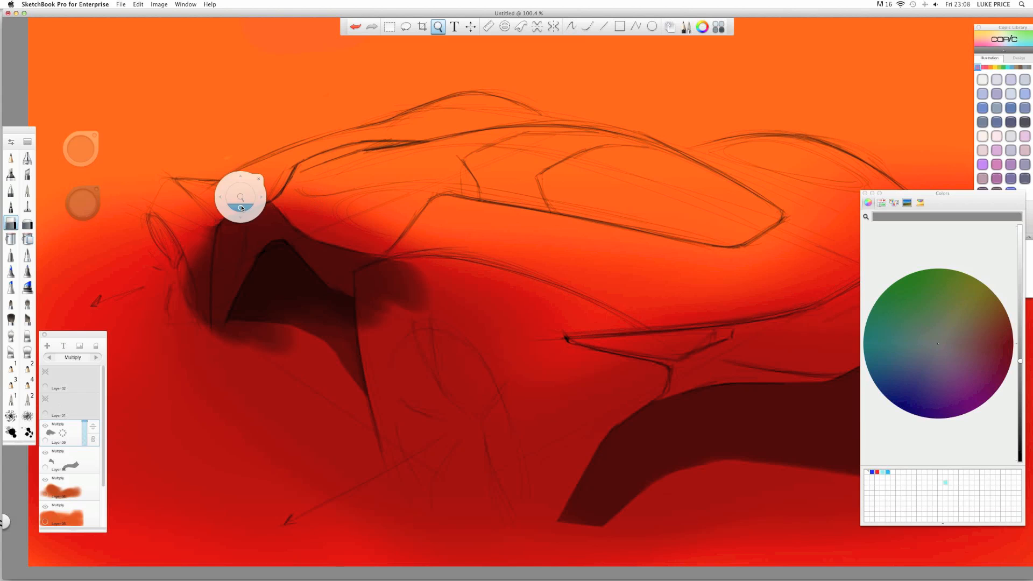
{"action": "mouse_move", "coordinate": [243, 211]}
{"action": "left_mouse_down"}
{"action": "mouse_move", "coordinate": [252, 174]}
{"action": "mouse_move", "coordinate": [360, 145]}
{"action": "left_mouse_up"}
{"action": "left_click_drag", "start_coordinate": [393, 212], "coordinate": [402, 210]}
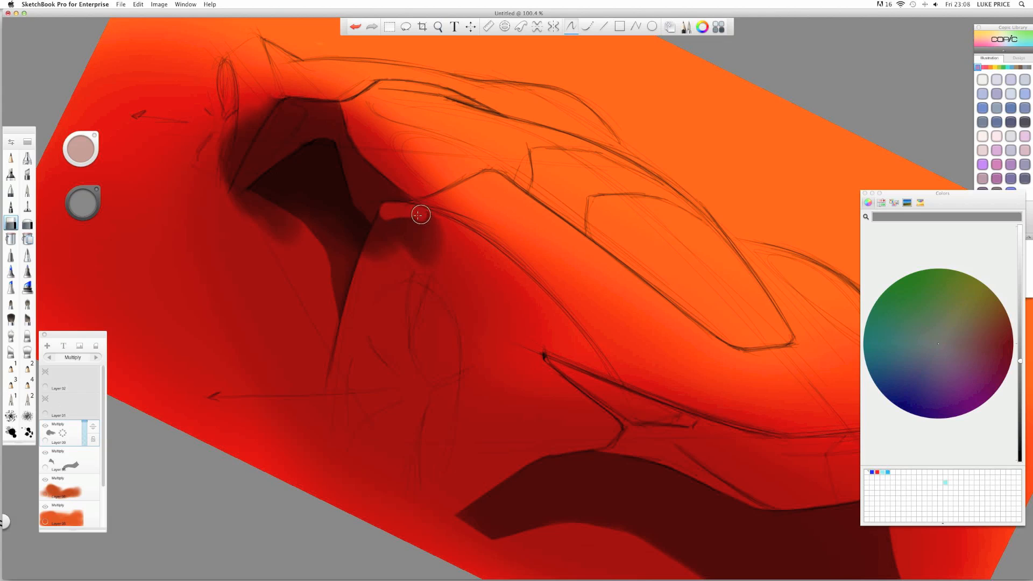
{"action": "mouse_move", "coordinate": [403, 215]}
{"action": "left_mouse_down"}
{"action": "mouse_move", "coordinate": [435, 235]}
{"action": "mouse_move", "coordinate": [435, 264]}
{"action": "mouse_move", "coordinate": [384, 277]}
{"action": "mouse_move", "coordinate": [391, 221]}
{"action": "mouse_move", "coordinate": [376, 256]}
{"action": "left_mouse_up"}
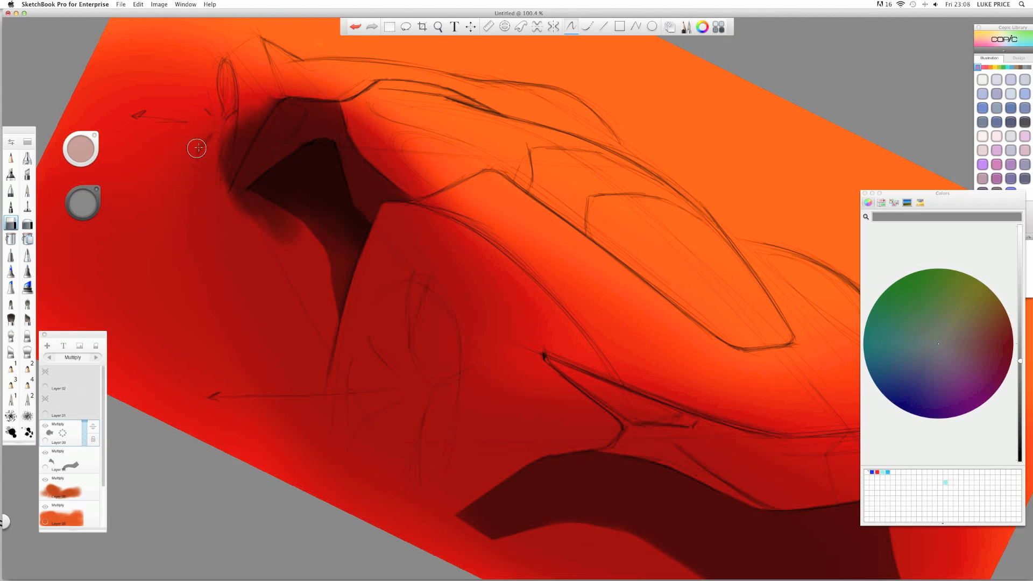
- Erase along the shadow's lower edge and a rounded patch in the cavity, then add a new layer
{"action": "key", "text": "space"}
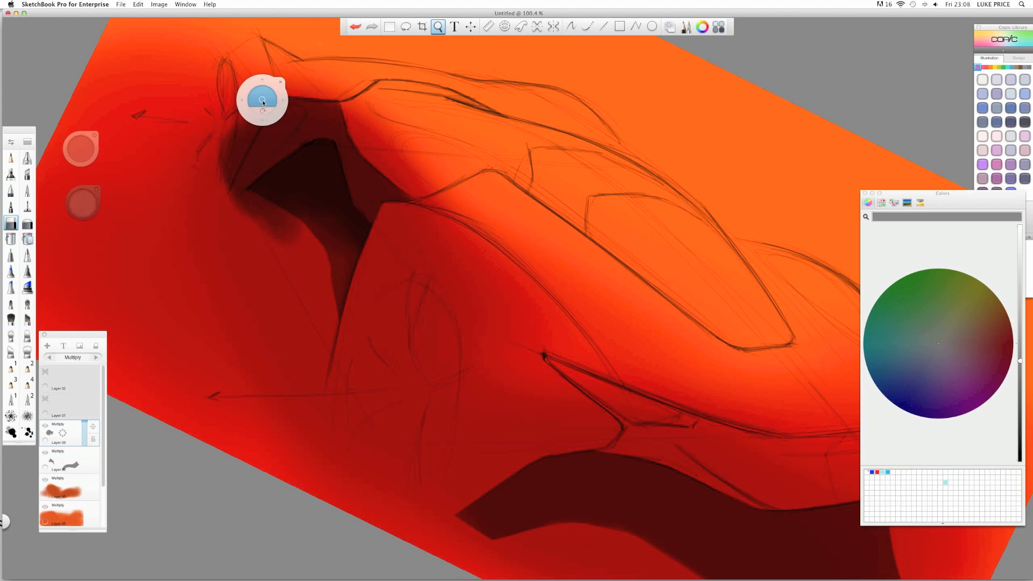
{"action": "left_click_drag", "start_coordinate": [262, 102], "coordinate": [300, 292]}
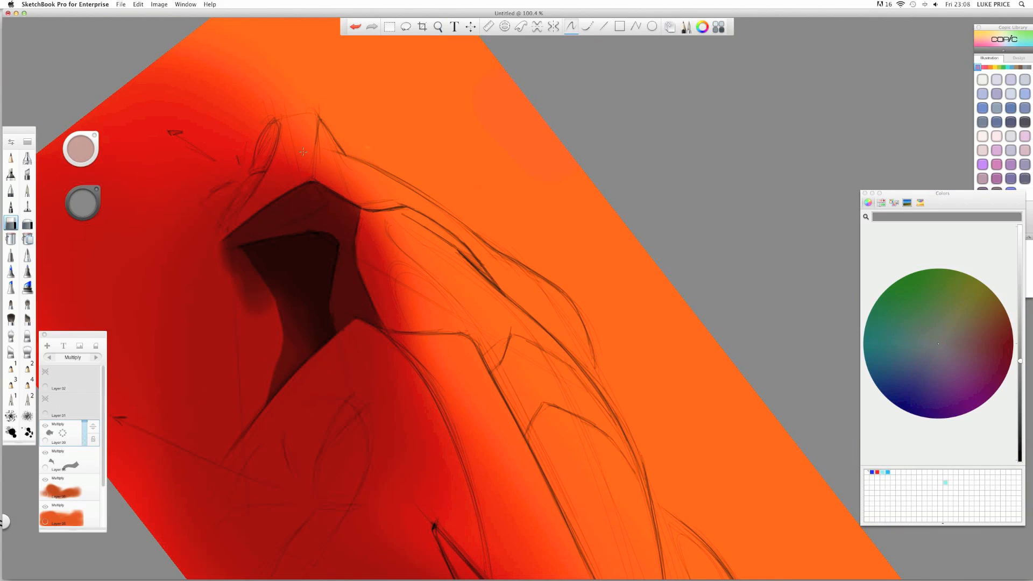
{"action": "key", "text": "space"}
{"action": "left_click_drag", "start_coordinate": [321, 160], "coordinate": [278, 220]}
{"action": "mouse_move", "coordinate": [215, 281]}
{"action": "left_mouse_down"}
{"action": "mouse_move", "coordinate": [264, 275]}
{"action": "mouse_move", "coordinate": [225, 285]}
{"action": "mouse_move", "coordinate": [286, 291]}
{"action": "mouse_move", "coordinate": [285, 250]}
{"action": "left_mouse_up"}
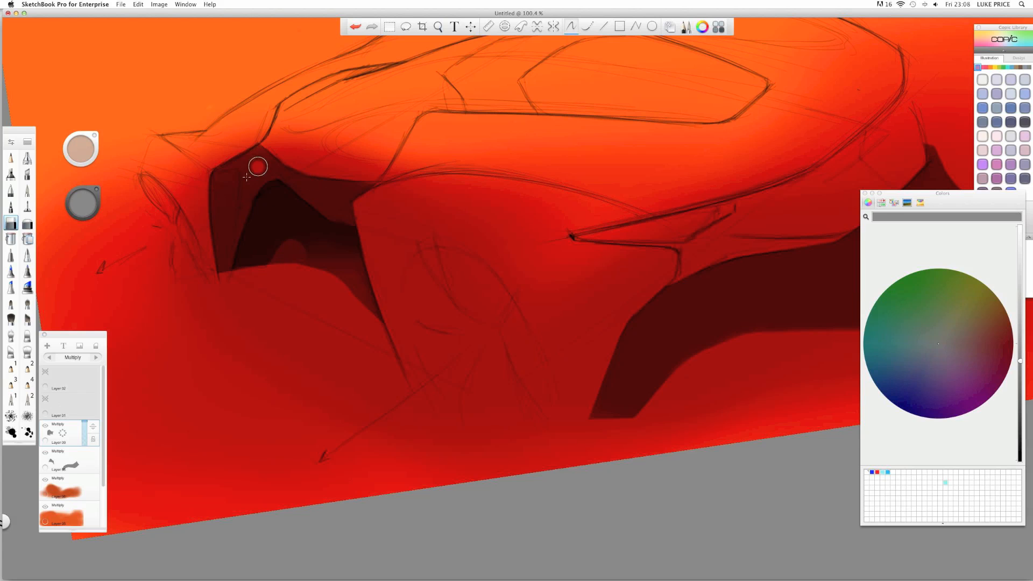
{"action": "mouse_move", "coordinate": [276, 241]}
{"action": "left_mouse_down"}
{"action": "mouse_move", "coordinate": [266, 260]}
{"action": "mouse_move", "coordinate": [272, 248]}
{"action": "left_mouse_up"}
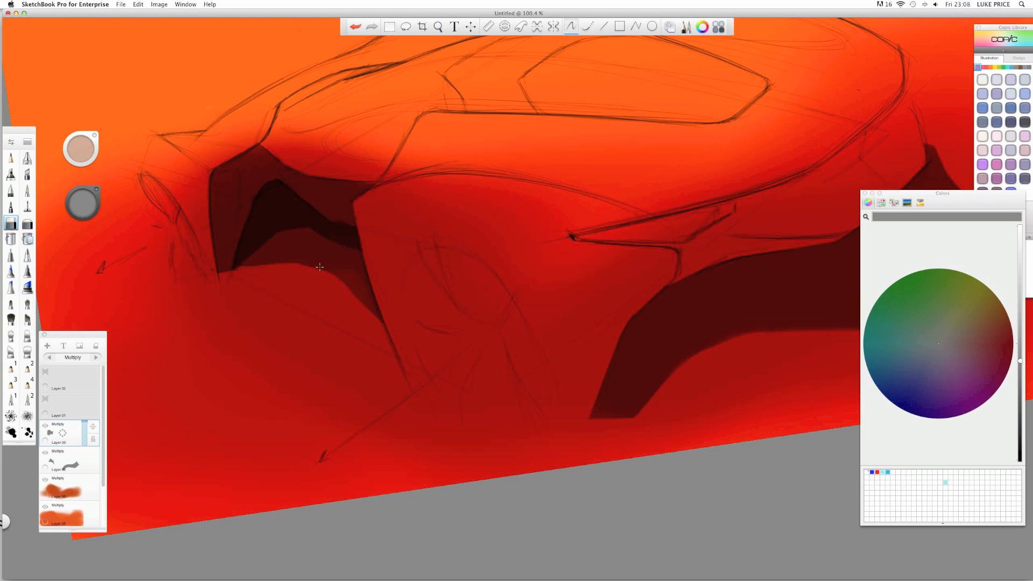
{"action": "key", "text": "space"}
{"action": "mouse_move", "coordinate": [291, 244]}
{"action": "left_mouse_down"}
{"action": "mouse_move", "coordinate": [266, 244]}
{"action": "mouse_move", "coordinate": [280, 215]}
{"action": "mouse_move", "coordinate": [213, 251]}
{"action": "mouse_move", "coordinate": [219, 280]}
{"action": "left_mouse_up"}
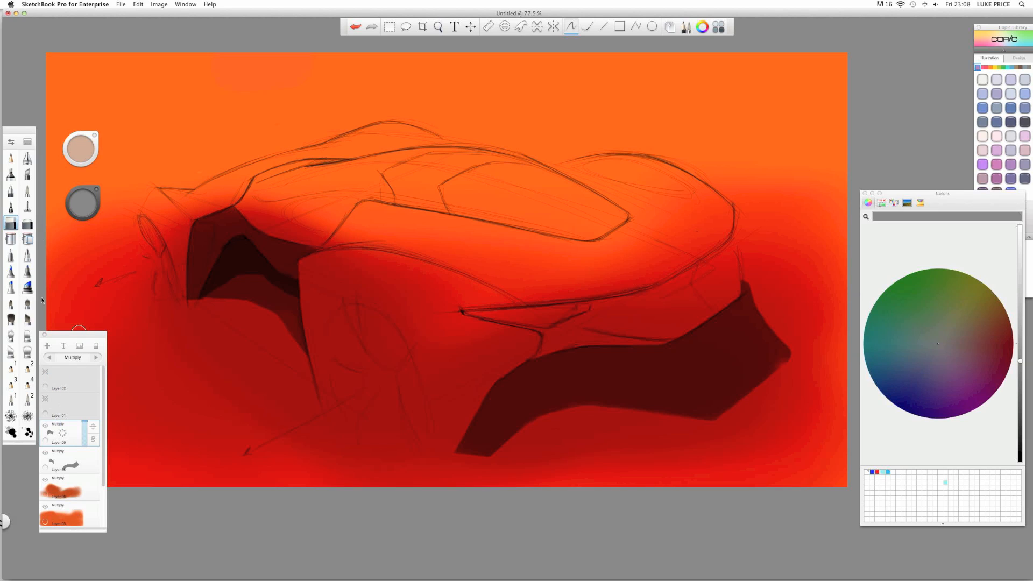
{"action": "key", "text": "super+l"}
- Airbrush a grey band over the car's rear corner on Layer 10 and set it to Multiply
{"action": "left_click", "coordinate": [11, 174]}
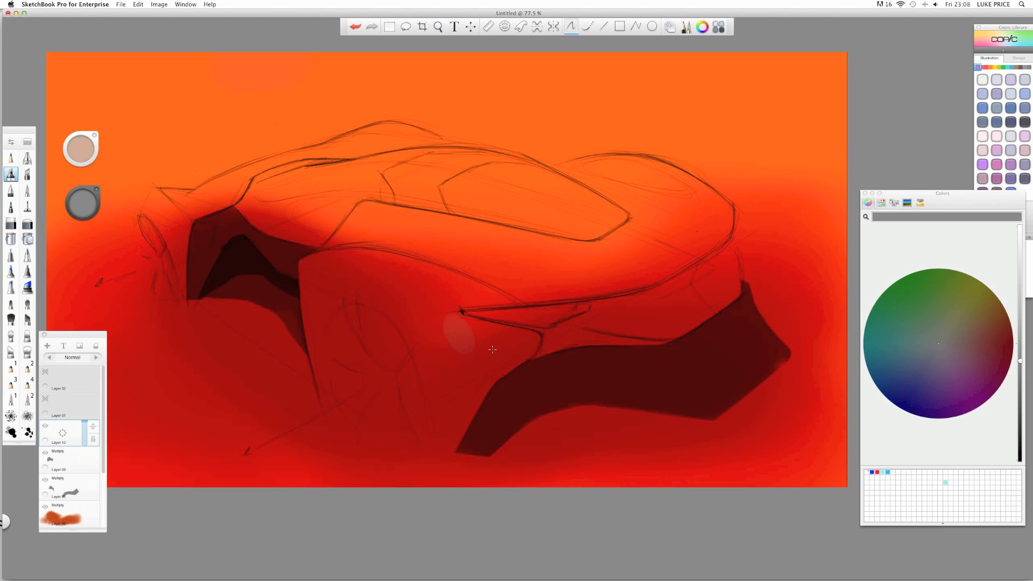
{"action": "mouse_move", "coordinate": [712, 309]}
{"action": "left_mouse_down"}
{"action": "mouse_move", "coordinate": [724, 341]}
{"action": "mouse_move", "coordinate": [646, 331]}
{"action": "mouse_move", "coordinate": [712, 346]}
{"action": "mouse_move", "coordinate": [680, 370]}
{"action": "mouse_move", "coordinate": [597, 367]}
{"action": "mouse_move", "coordinate": [663, 367]}
{"action": "mouse_move", "coordinate": [592, 347]}
{"action": "mouse_move", "coordinate": [610, 373]}
{"action": "mouse_move", "coordinate": [554, 372]}
{"action": "mouse_move", "coordinate": [675, 373]}
{"action": "mouse_move", "coordinate": [691, 393]}
{"action": "mouse_move", "coordinate": [473, 388]}
{"action": "mouse_move", "coordinate": [452, 428]}
{"action": "left_mouse_up"}
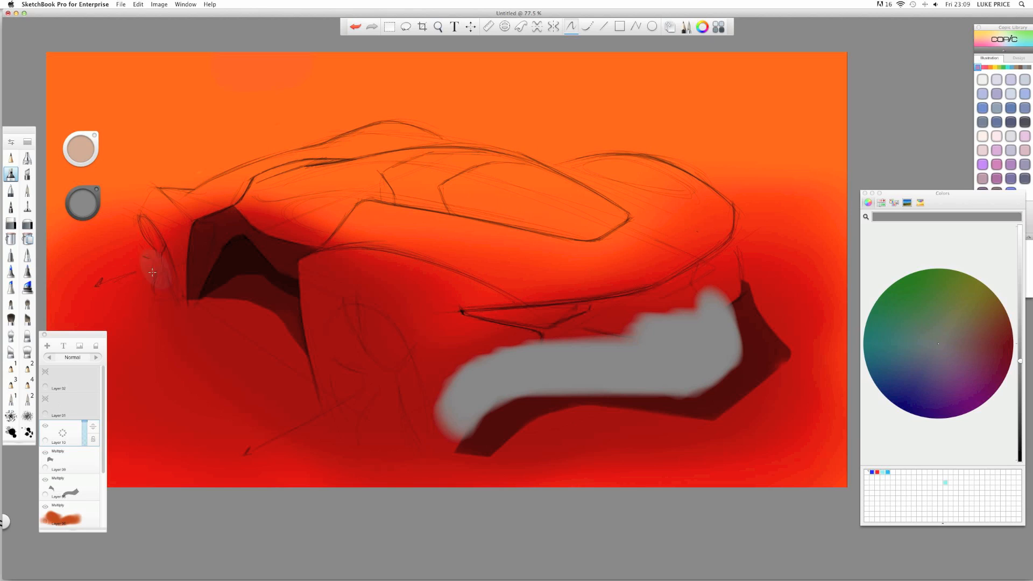
{"action": "left_click", "coordinate": [96, 357]}
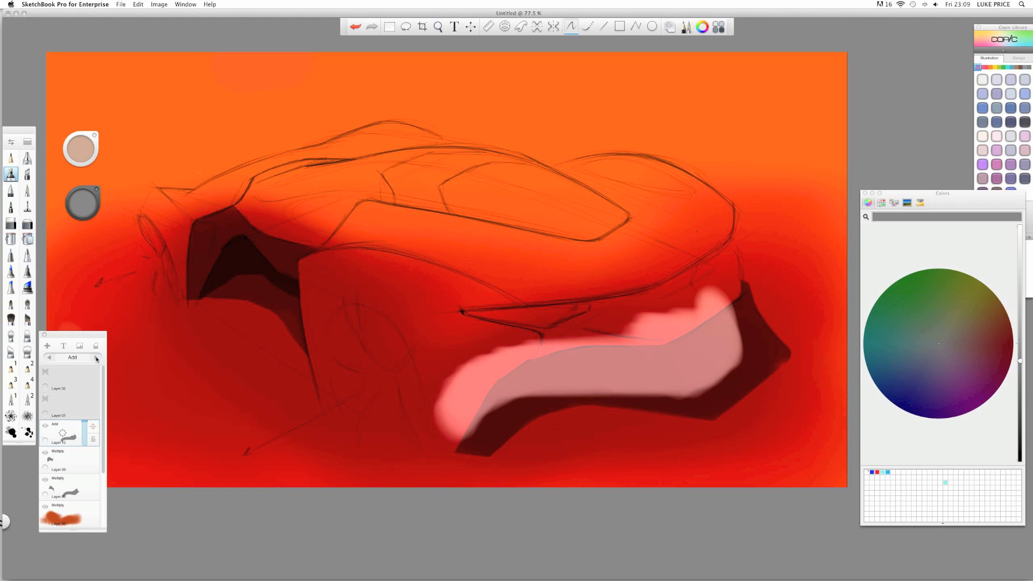
{"action": "left_click", "coordinate": [96, 357]}
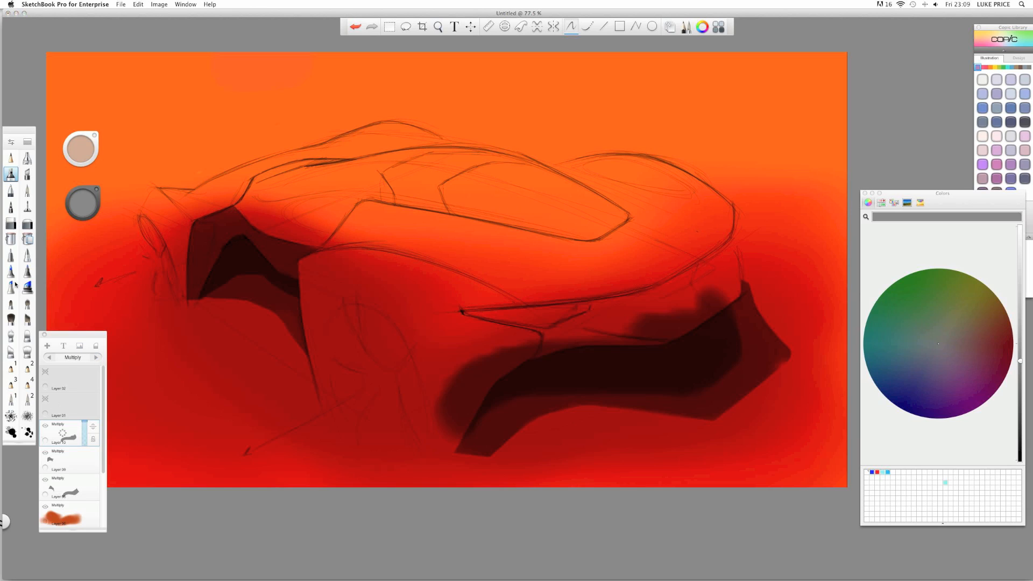
{"action": "left_click", "coordinate": [11, 223]}
- Zoom in on the lower shadow and paint a thin light highlight along its lower edge
{"action": "key", "text": "space"}
{"action": "mouse_move", "coordinate": [590, 317]}
{"action": "left_mouse_down"}
{"action": "mouse_move", "coordinate": [599, 304]}
{"action": "mouse_move", "coordinate": [565, 350]}
{"action": "mouse_move", "coordinate": [397, 295]}
{"action": "mouse_move", "coordinate": [395, 245]}
{"action": "mouse_move", "coordinate": [376, 260]}
{"action": "mouse_move", "coordinate": [409, 265]}
{"action": "mouse_move", "coordinate": [359, 277]}
{"action": "mouse_move", "coordinate": [338, 264]}
{"action": "left_mouse_up"}
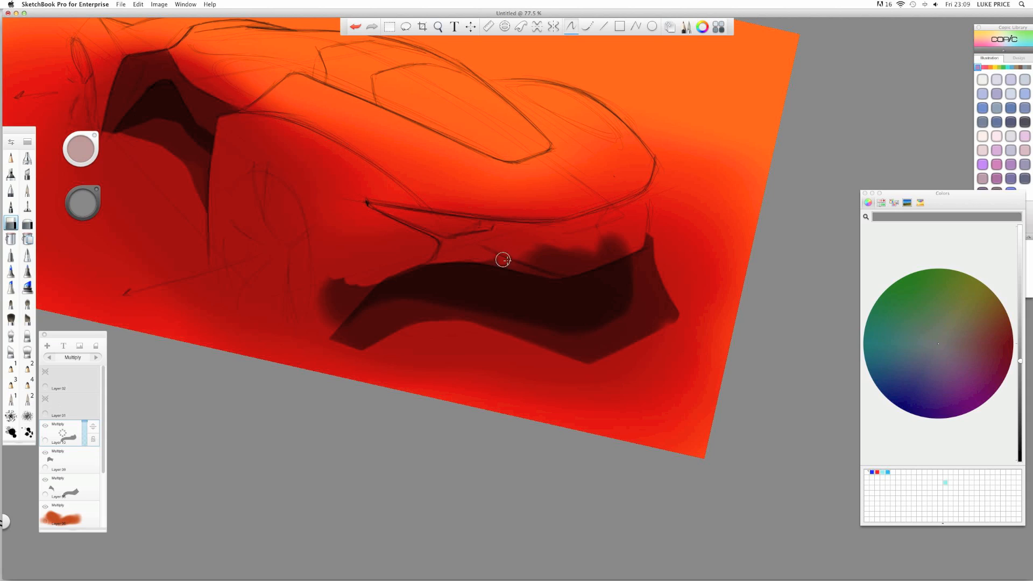
{"action": "left_click_drag", "start_coordinate": [551, 271], "coordinate": [515, 264]}
- Trim excess dark paint from the shadow and erase the blurry shading above the lip band
{"action": "key", "text": "space"}
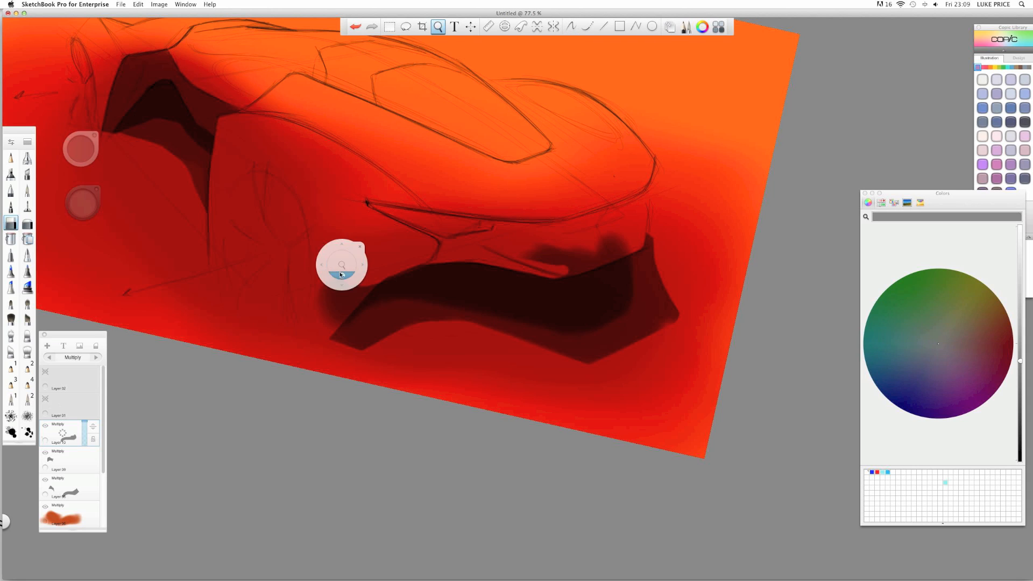
{"action": "mouse_move", "coordinate": [341, 276]}
{"action": "left_mouse_down"}
{"action": "mouse_move", "coordinate": [346, 203]}
{"action": "mouse_move", "coordinate": [375, 169]}
{"action": "mouse_move", "coordinate": [376, 223]}
{"action": "mouse_move", "coordinate": [420, 199]}
{"action": "mouse_move", "coordinate": [358, 215]}
{"action": "mouse_move", "coordinate": [422, 215]}
{"action": "left_mouse_up"}
{"action": "mouse_move", "coordinate": [423, 215]}
{"action": "left_mouse_down"}
{"action": "mouse_move", "coordinate": [350, 232]}
{"action": "mouse_move", "coordinate": [419, 233]}
{"action": "mouse_move", "coordinate": [406, 231]}
{"action": "left_mouse_up"}
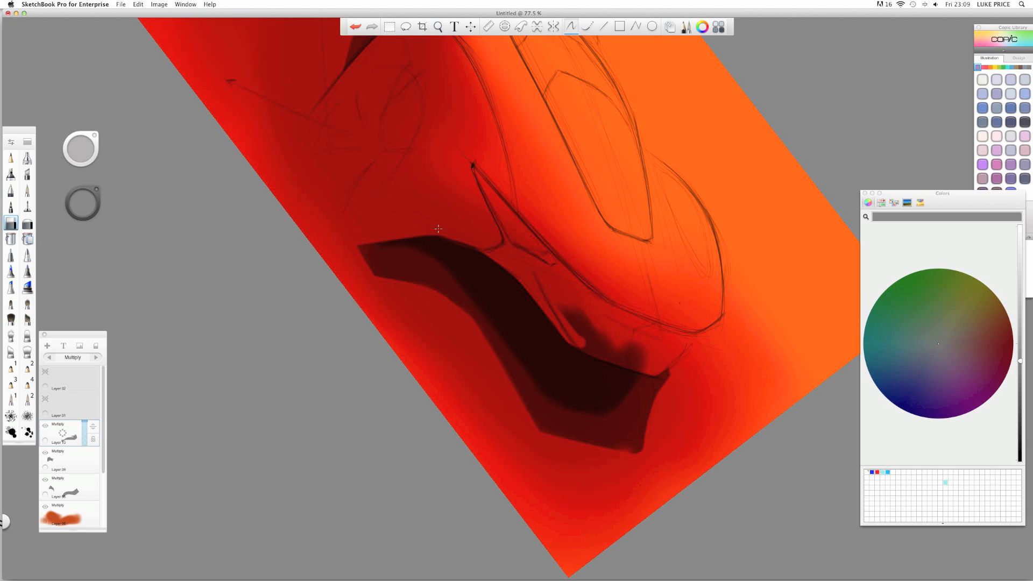
{"action": "key", "text": "space"}
{"action": "left_click_drag", "start_coordinate": [500, 220], "coordinate": [354, 197]}
{"action": "left_click_drag", "start_coordinate": [505, 198], "coordinate": [472, 216]}
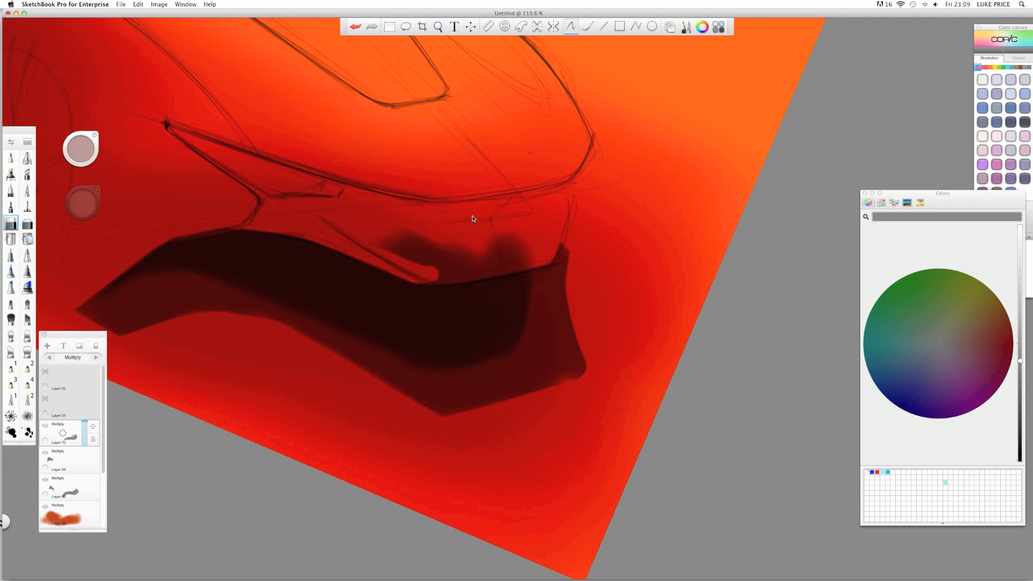
{"action": "mouse_move", "coordinate": [397, 233]}
{"action": "left_mouse_down"}
{"action": "mouse_move", "coordinate": [430, 233]}
{"action": "mouse_move", "coordinate": [405, 244]}
{"action": "mouse_move", "coordinate": [412, 252]}
{"action": "mouse_move", "coordinate": [525, 237]}
{"action": "mouse_move", "coordinate": [543, 250]}
{"action": "mouse_move", "coordinate": [455, 273]}
{"action": "left_mouse_up"}
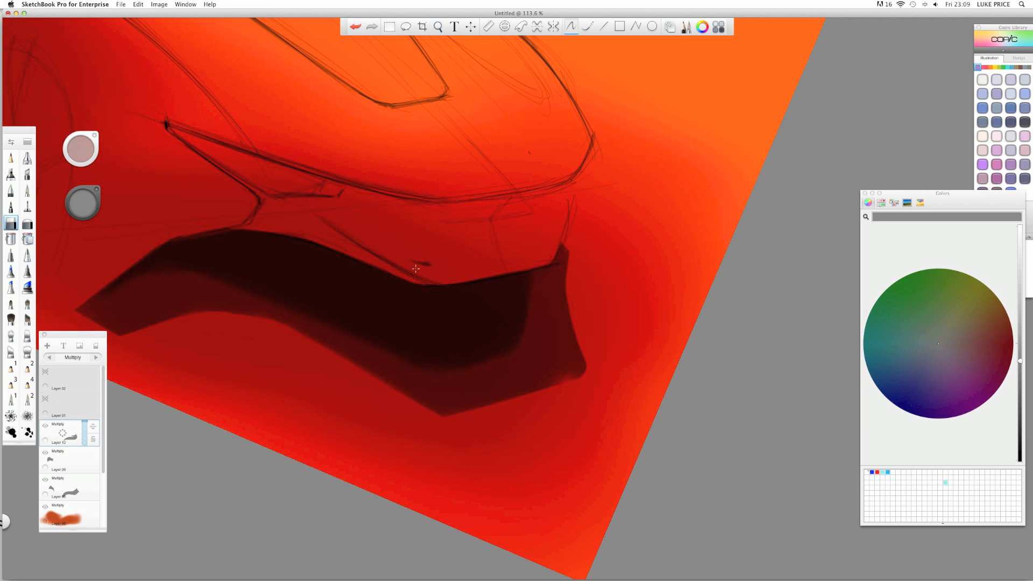
- Reorient the view on the car's side and trim the darkest shadow band's right edge
{"action": "key", "text": "space"}
{"action": "mouse_move", "coordinate": [346, 195]}
{"action": "left_mouse_down"}
{"action": "mouse_move", "coordinate": [518, 296]}
{"action": "mouse_move", "coordinate": [303, 278]}
{"action": "mouse_move", "coordinate": [576, 344]}
{"action": "left_mouse_up"}
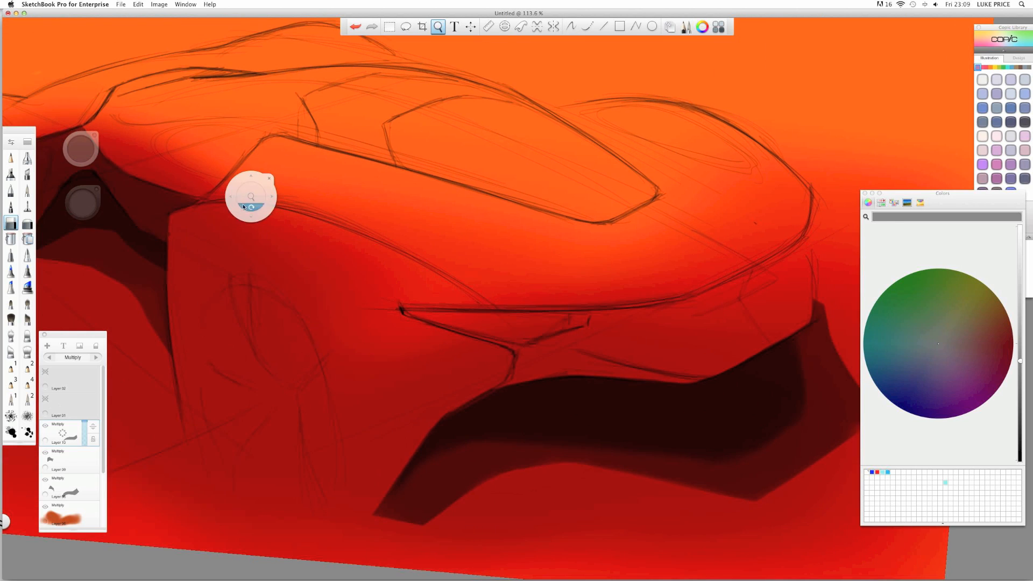
{"action": "mouse_move", "coordinate": [243, 209]}
{"action": "left_mouse_down"}
{"action": "mouse_move", "coordinate": [233, 220]}
{"action": "mouse_move", "coordinate": [322, 180]}
{"action": "mouse_move", "coordinate": [266, 179]}
{"action": "left_mouse_up"}
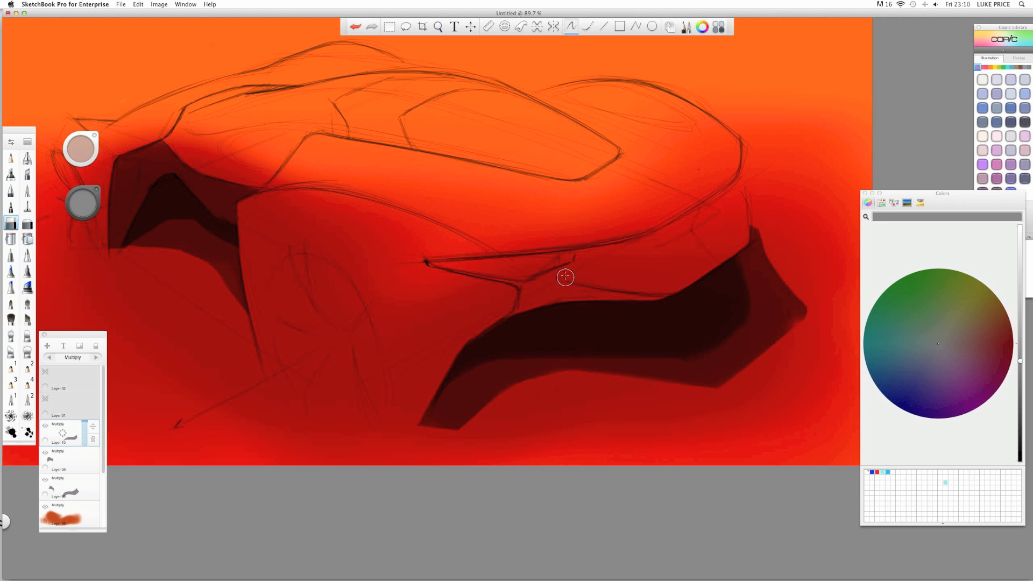
{"action": "key", "text": "space"}
{"action": "mouse_move", "coordinate": [538, 288]}
{"action": "left_mouse_down"}
{"action": "mouse_move", "coordinate": [543, 138]}
{"action": "mouse_move", "coordinate": [365, 153]}
{"action": "mouse_move", "coordinate": [357, 144]}
{"action": "left_mouse_up"}
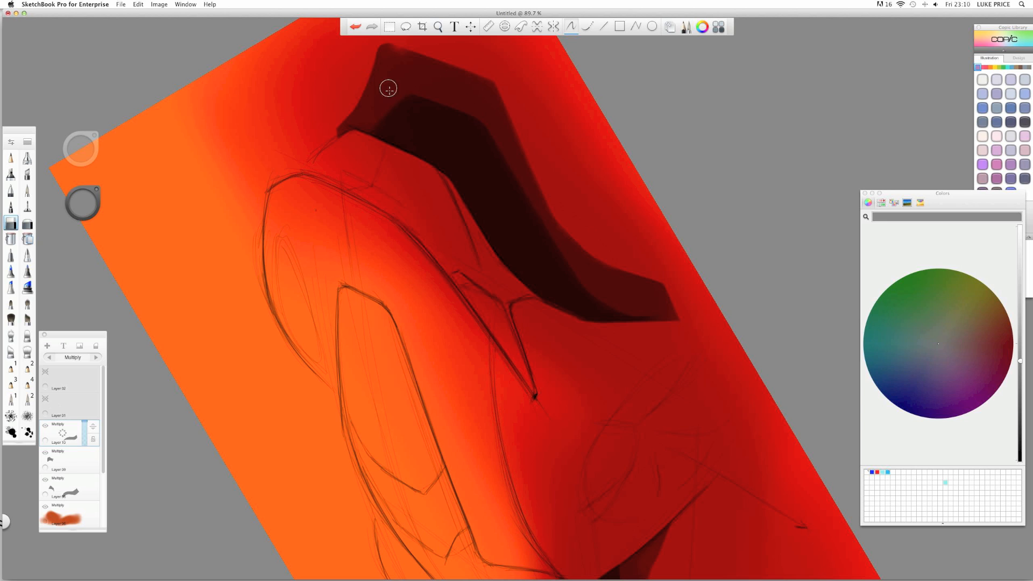
{"action": "key", "text": "space"}
{"action": "left_click_drag", "start_coordinate": [387, 87], "coordinate": [647, 275]}
{"action": "left_click_drag", "start_coordinate": [652, 209], "coordinate": [526, 177]}
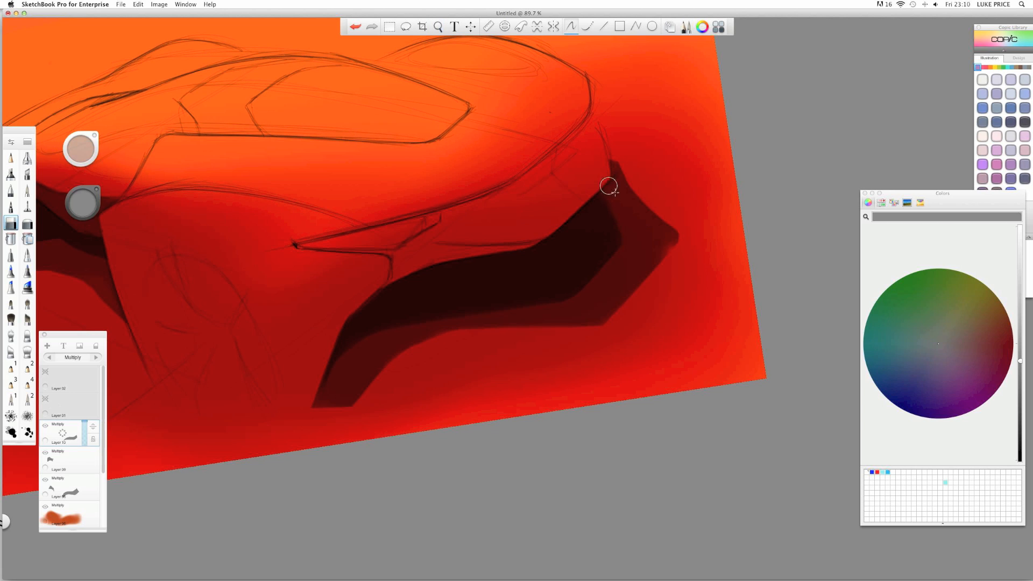
{"action": "left_click_drag", "start_coordinate": [601, 186], "coordinate": [627, 235]}
{"action": "key", "text": "space"}
{"action": "left_click_drag", "start_coordinate": [286, 226], "coordinate": [291, 205]}
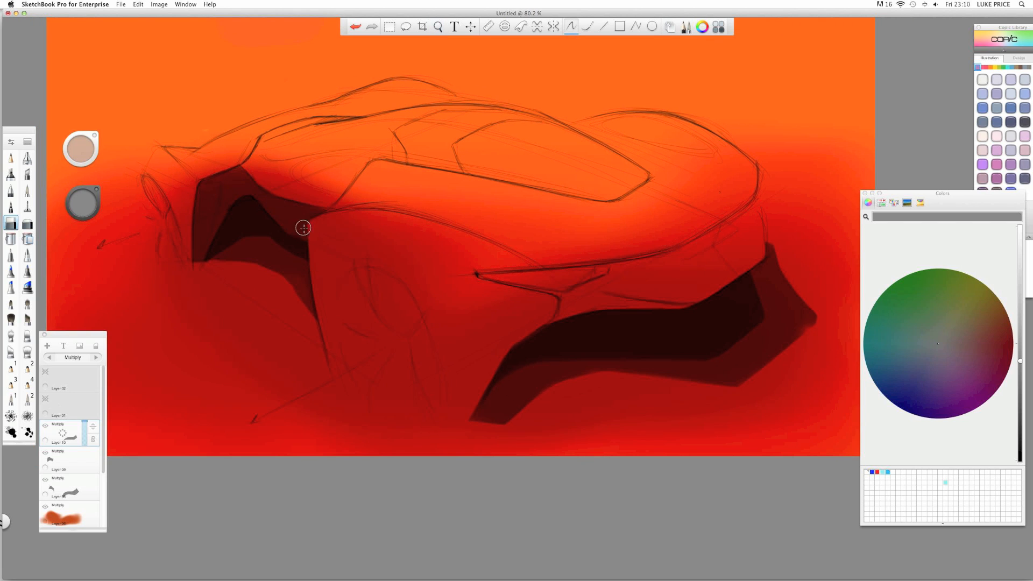
{"action": "left_click_drag", "start_coordinate": [415, 196], "coordinate": [330, 238]}
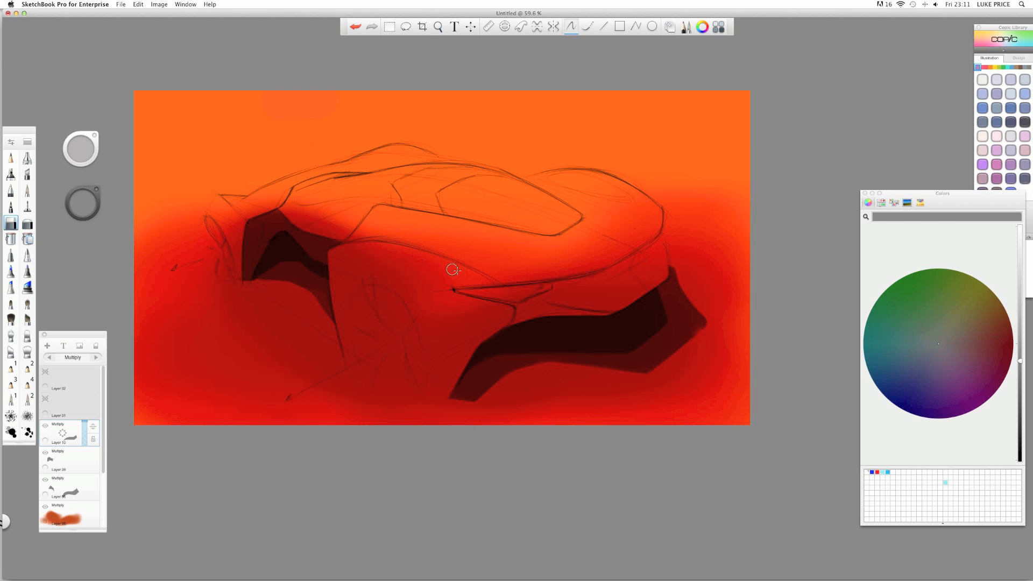
- Zoom the canvas to 70% and nudge it right and down
{"action": "key", "text": "space"}
{"action": "left_click_drag", "start_coordinate": [458, 271], "coordinate": [477, 272]}
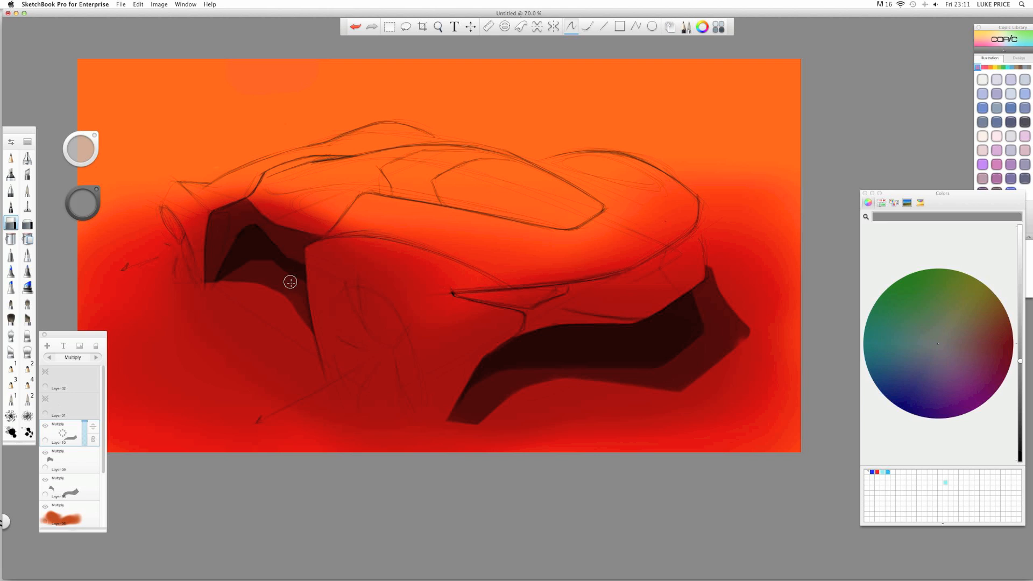
{"action": "key", "text": "space"}
{"action": "left_click_drag", "start_coordinate": [214, 252], "coordinate": [236, 259]}
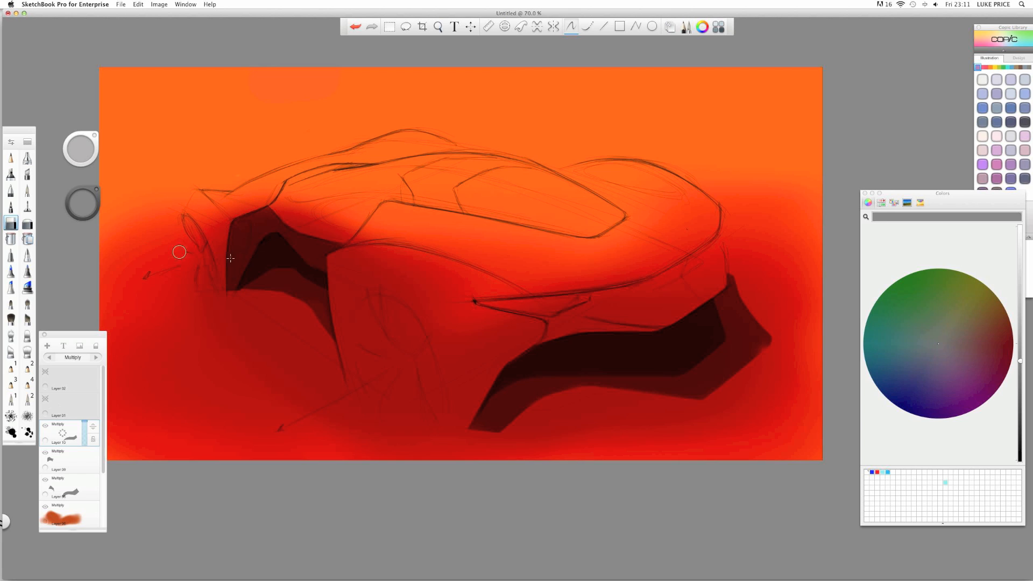
- Sketch faint pencil curves for a small second car profile in the top-left corner
{"action": "left_click", "coordinate": [10, 157]}
{"action": "left_click_drag", "start_coordinate": [128, 99], "coordinate": [323, 106]}
{"action": "mouse_move", "coordinate": [127, 109]}
{"action": "left_mouse_down"}
{"action": "mouse_move", "coordinate": [180, 130]}
{"action": "mouse_move", "coordinate": [350, 107]}
{"action": "left_mouse_up"}
{"action": "left_click_drag", "start_coordinate": [220, 117], "coordinate": [262, 122]}
{"action": "key", "text": "space"}
{"action": "left_click_drag", "start_coordinate": [201, 151], "coordinate": [208, 168]}
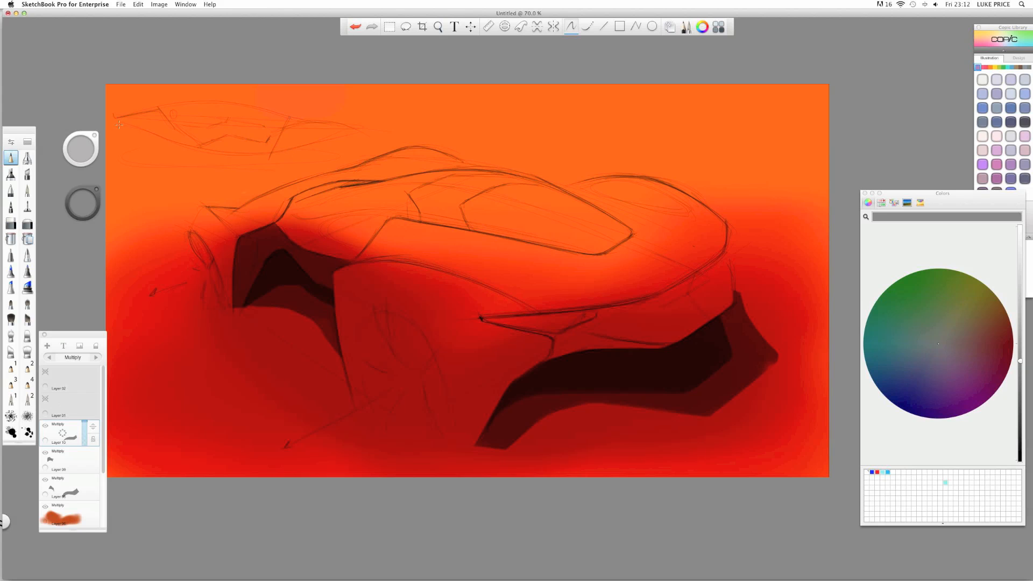
- Pan to the upper right and draw faint guide lines: a vertical line, a crossing horizontal, and short diagonals
{"action": "key", "text": "space"}
{"action": "left_click_drag", "start_coordinate": [111, 129], "coordinate": [202, 147]}
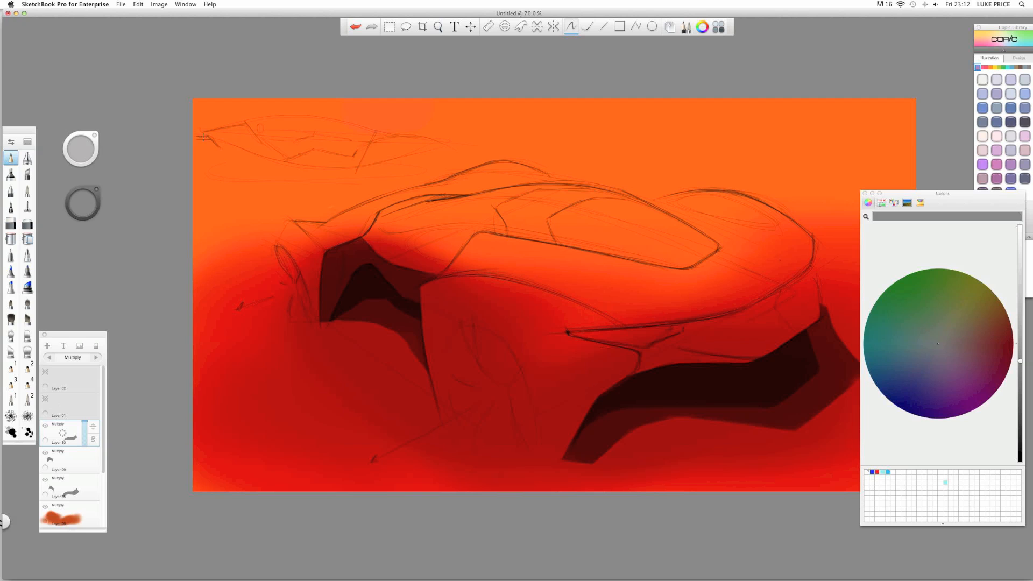
{"action": "left_click_drag", "start_coordinate": [300, 156], "coordinate": [235, 188]}
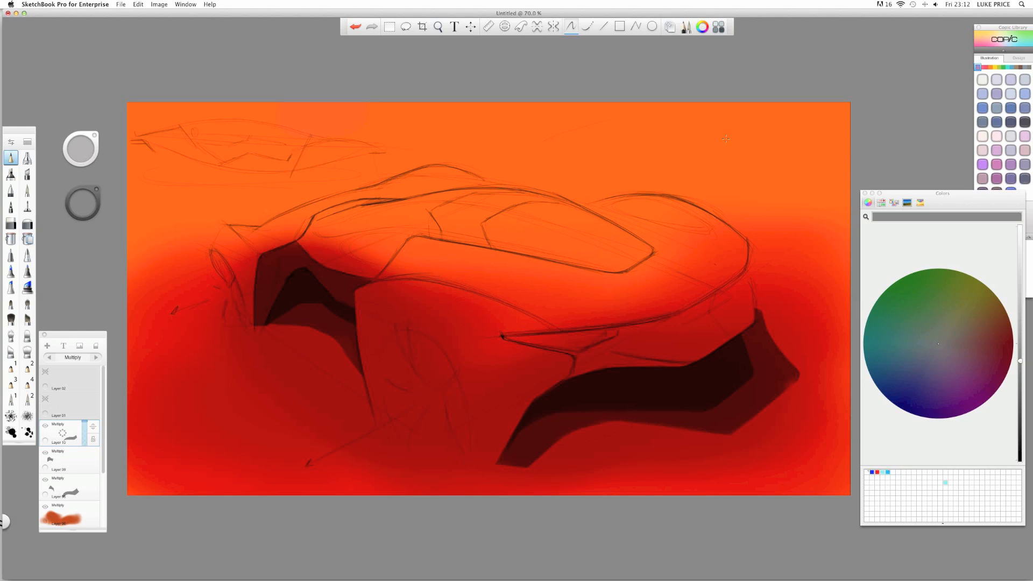
{"action": "left_click_drag", "start_coordinate": [666, 113], "coordinate": [659, 167]}
{"action": "left_click_drag", "start_coordinate": [589, 135], "coordinate": [554, 146]}
{"action": "left_click_drag", "start_coordinate": [637, 161], "coordinate": [682, 161]}
{"action": "left_click_drag", "start_coordinate": [615, 156], "coordinate": [572, 167]}
{"action": "key", "text": "space"}
- Erase the faint top-left and top-right sketches, then add a new Normal Layer 11 above Layer 10
{"action": "left_click", "coordinate": [15, 224]}
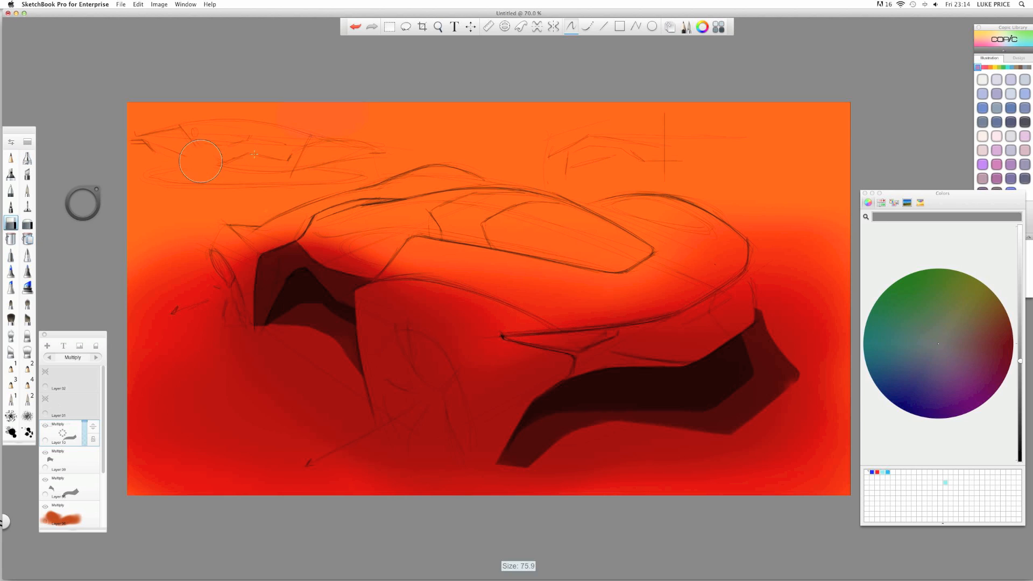
{"action": "left_click_drag", "start_coordinate": [204, 135], "coordinate": [339, 164]}
{"action": "left_click_drag", "start_coordinate": [115, 156], "coordinate": [153, 151]}
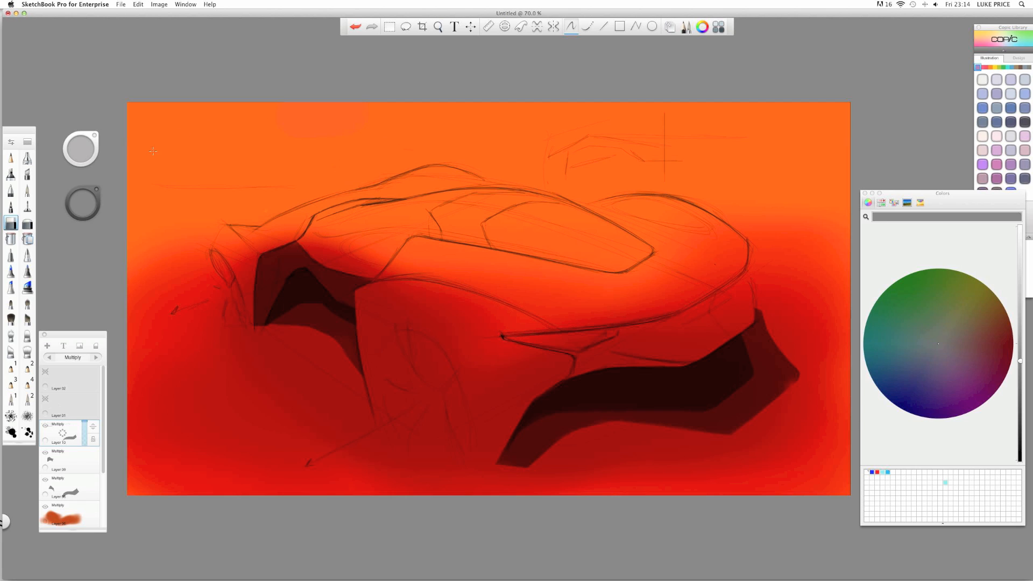
{"action": "left_click_drag", "start_coordinate": [555, 153], "coordinate": [697, 115]}
{"action": "left_click_drag", "start_coordinate": [63, 433], "coordinate": [56, 389]}
- Sketch a faint guideline, loop and squiggle at upper left, then delete Layer 11
{"action": "left_click", "coordinate": [11, 157]}
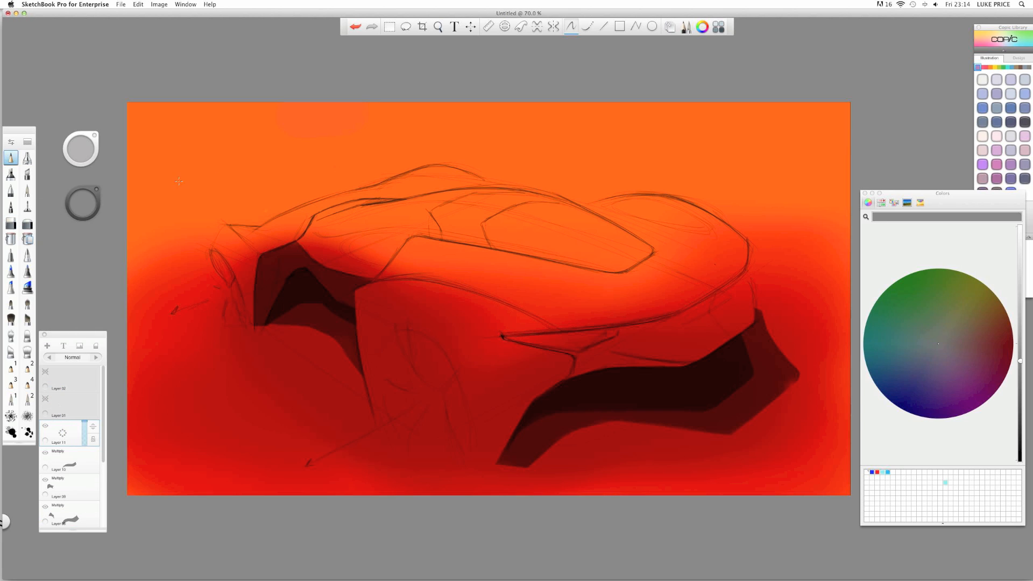
{"action": "left_click_drag", "start_coordinate": [155, 179], "coordinate": [356, 182]}
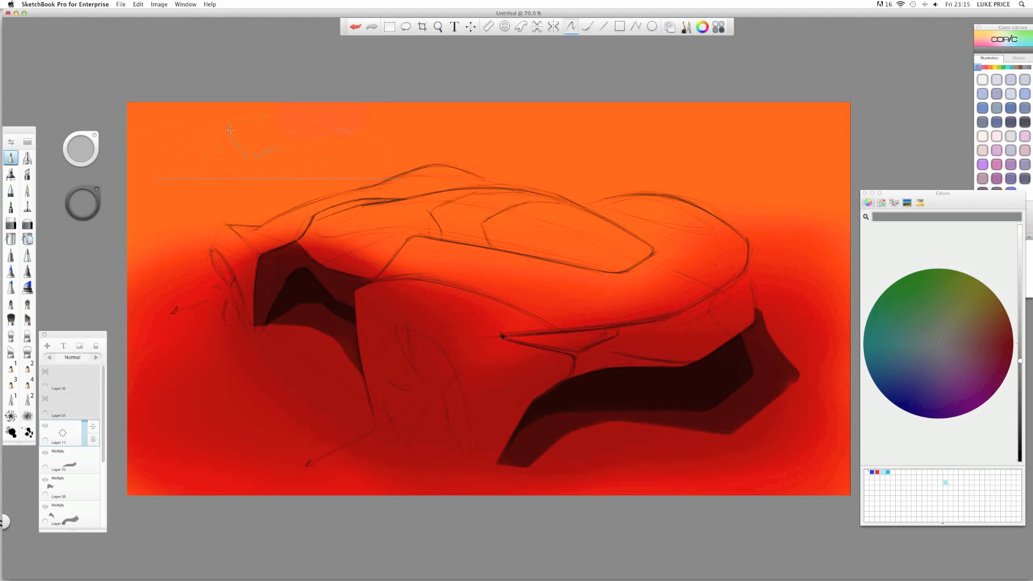
{"action": "left_click_drag", "start_coordinate": [227, 129], "coordinate": [232, 131]}
{"action": "left_click_drag", "start_coordinate": [310, 152], "coordinate": [301, 149]}
{"action": "left_click_drag", "start_coordinate": [71, 435], "coordinate": [18, 409]}
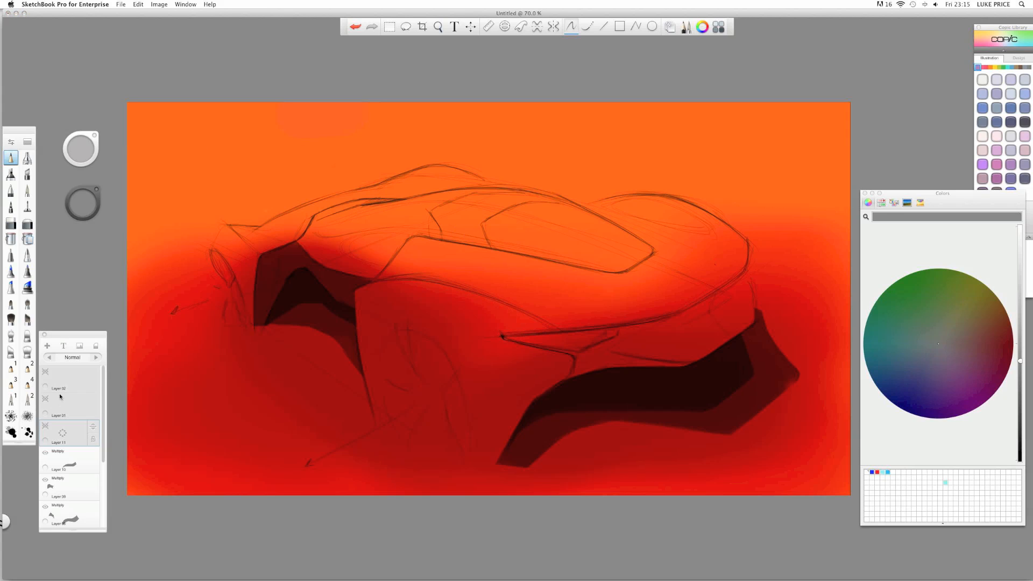
- Add Layer 12 above Layer 10 and start a faint pencil line near the top-left
{"action": "left_click", "coordinate": [66, 460]}
{"action": "key", "text": "super+l"}
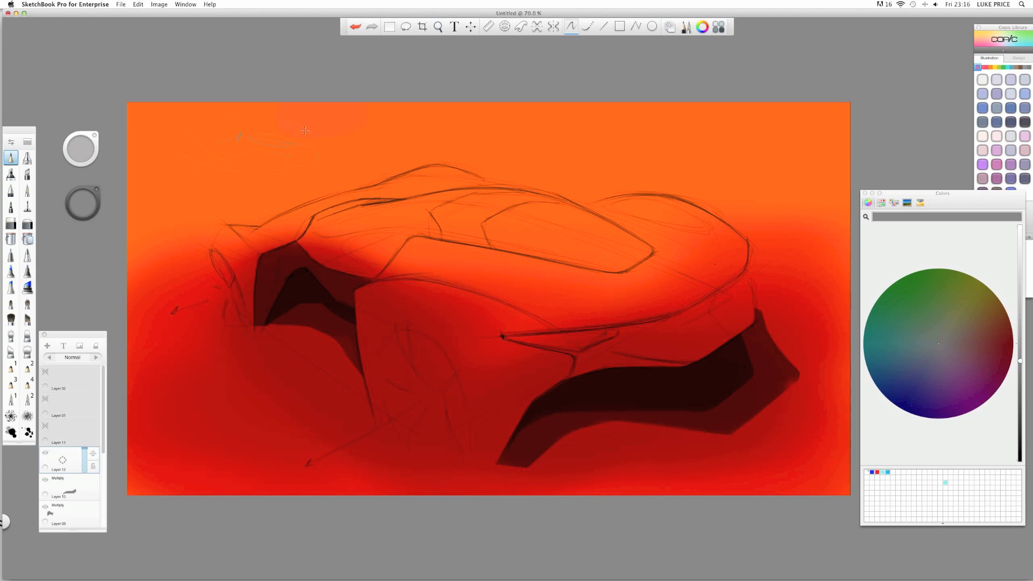
{"action": "left_click_drag", "start_coordinate": [305, 131], "coordinate": [295, 136]}
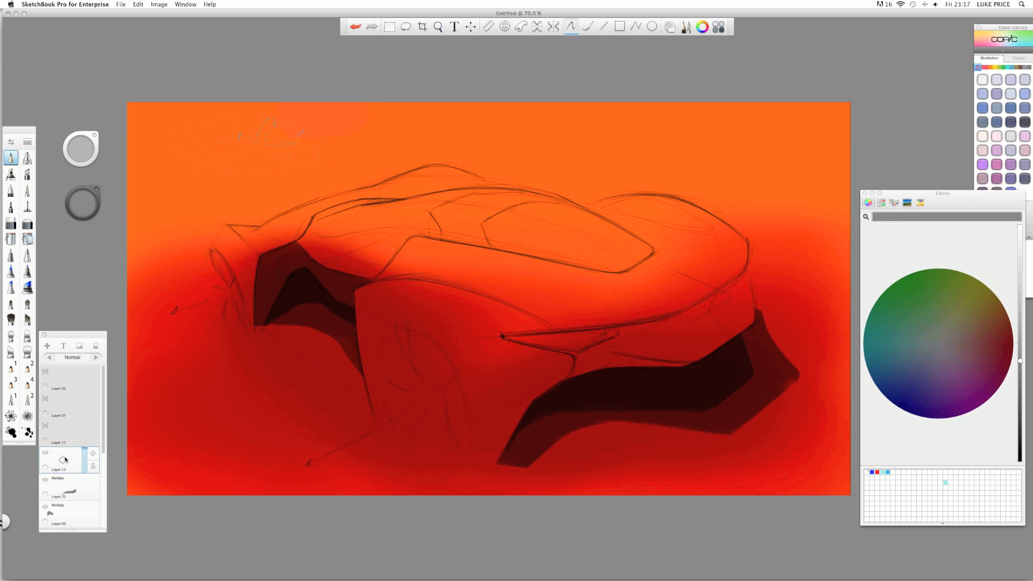
- Hide Layer 12's faint sketch, add empty Layers 13 and 14, and pick a painting brush
{"action": "left_click", "coordinate": [45, 454]}
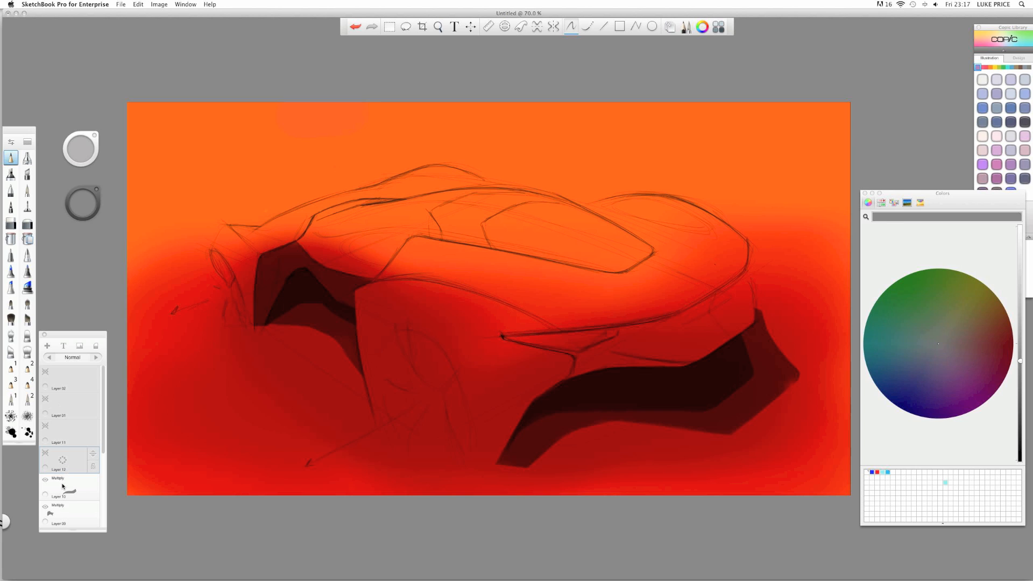
{"action": "left_click_drag", "start_coordinate": [63, 488], "coordinate": [68, 410]}
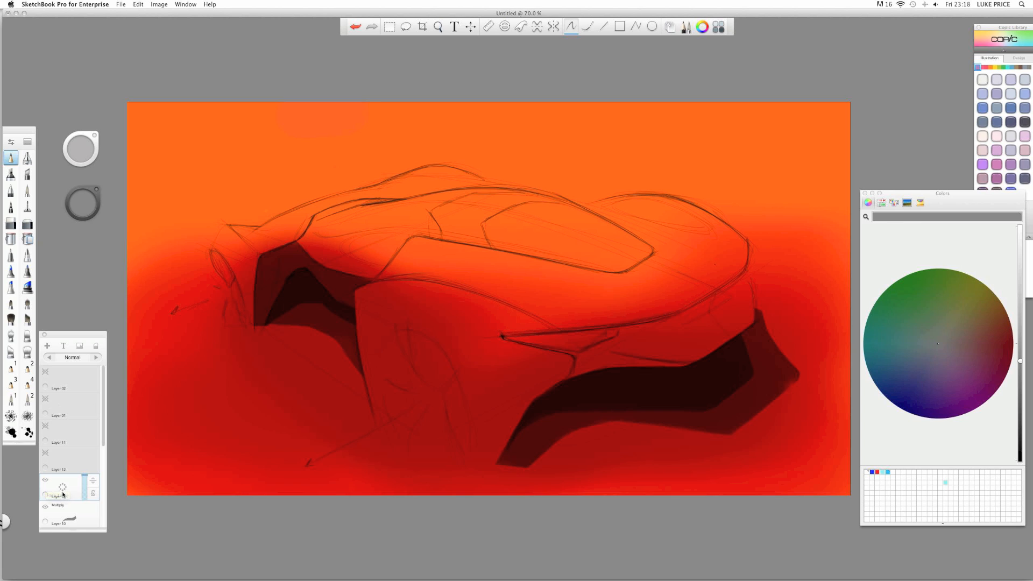
{"action": "left_click_drag", "start_coordinate": [63, 493], "coordinate": [55, 511]}
{"action": "left_click_drag", "start_coordinate": [63, 493], "coordinate": [64, 469]}
{"action": "left_click", "coordinate": [11, 174]}
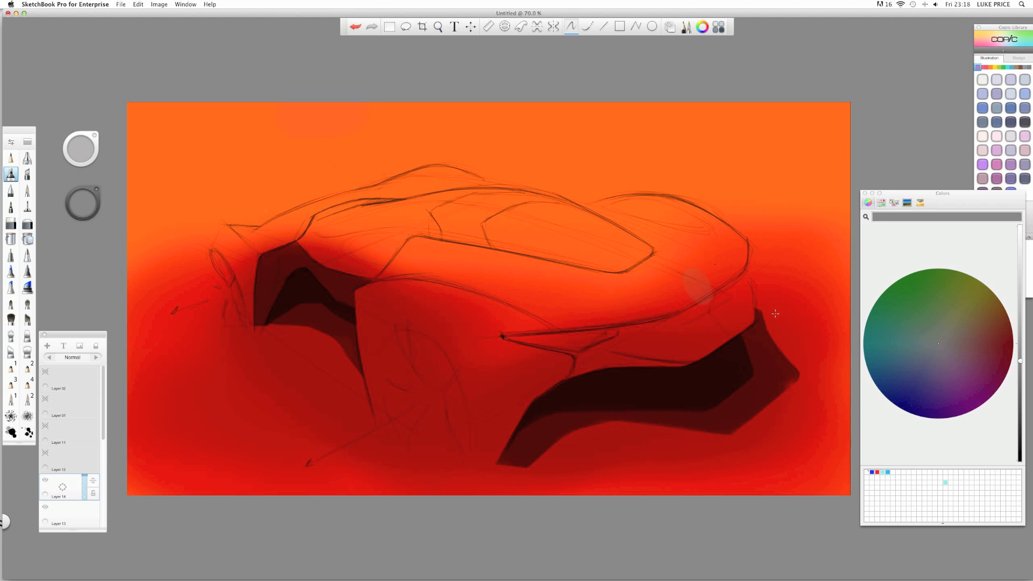
- Pick red from the colour wheel and airbrush a red glow along the car's side
{"action": "left_click", "coordinate": [94, 205]}
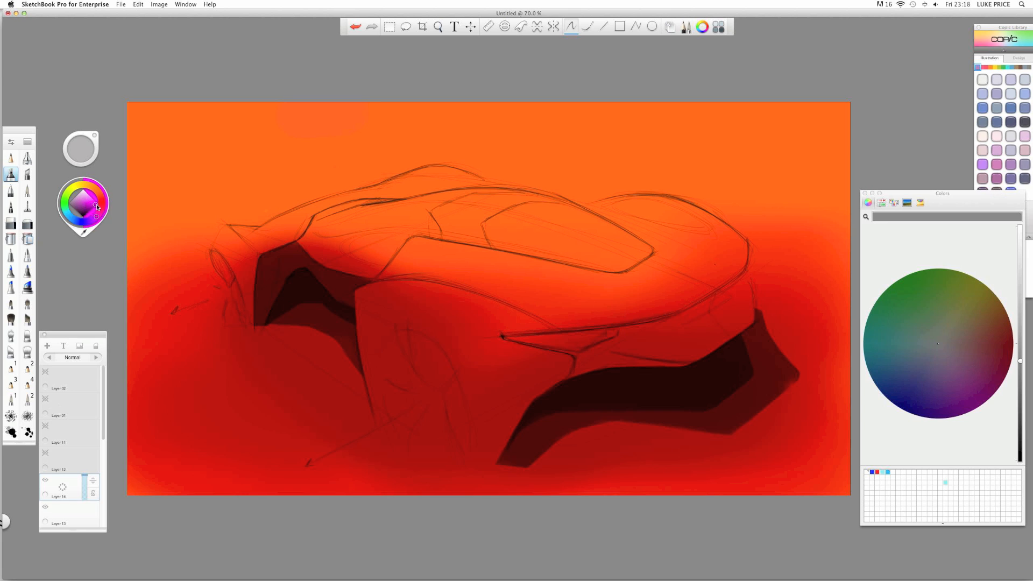
{"action": "left_click", "coordinate": [106, 202]}
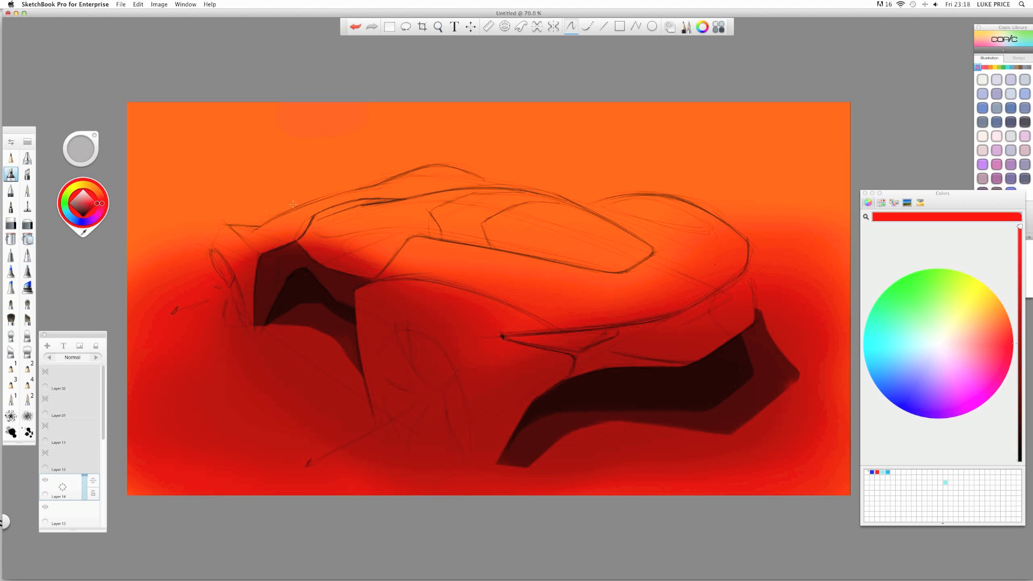
{"action": "left_click_drag", "start_coordinate": [557, 336], "coordinate": [613, 334]}
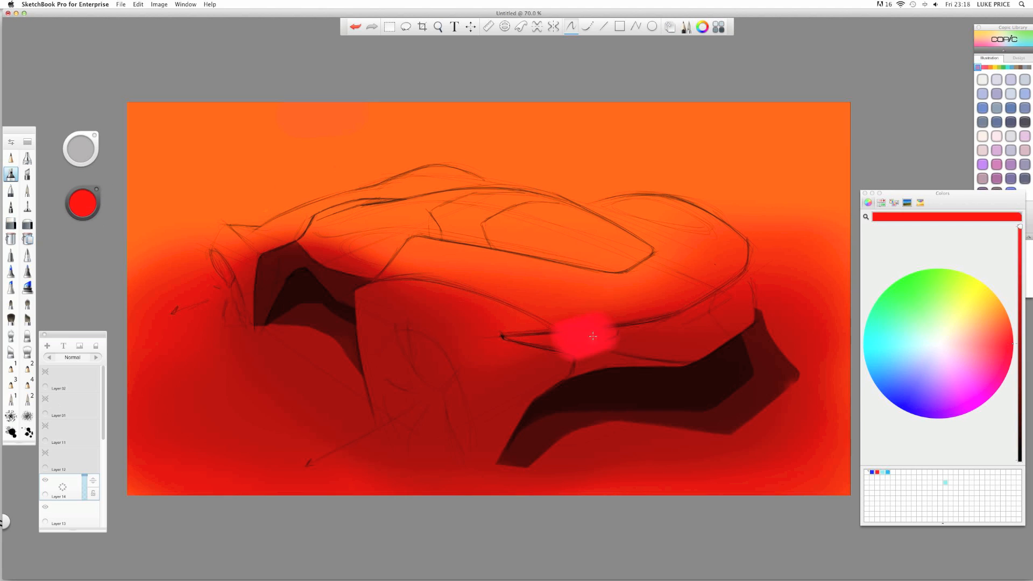
{"action": "mouse_move", "coordinate": [520, 336]}
{"action": "left_mouse_down"}
{"action": "mouse_move", "coordinate": [608, 342]}
{"action": "mouse_move", "coordinate": [476, 334]}
{"action": "left_mouse_up"}
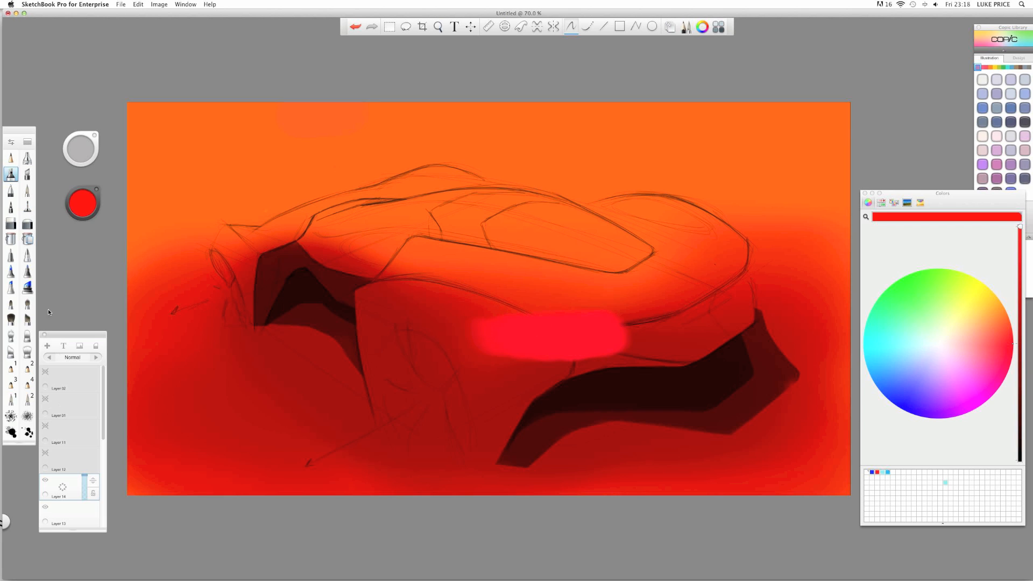
- Switch to a small hard eraser and zoom in on the red glow
{"action": "left_click", "coordinate": [11, 223]}
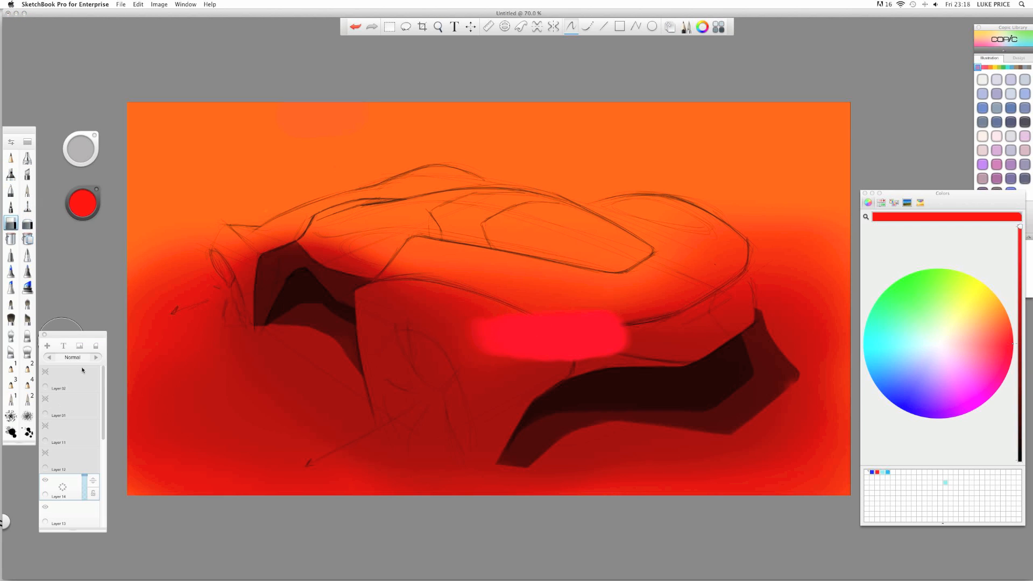
{"action": "key", "text": "space"}
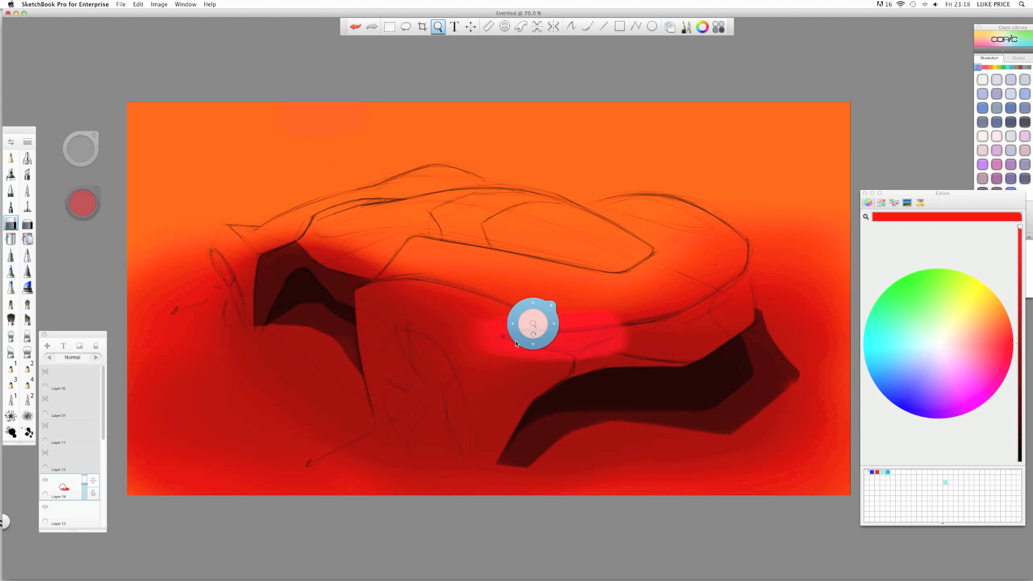
{"action": "mouse_move", "coordinate": [528, 321]}
{"action": "left_mouse_down"}
{"action": "mouse_move", "coordinate": [406, 303]}
{"action": "mouse_move", "coordinate": [487, 266]}
{"action": "left_mouse_up"}
{"action": "left_click_drag", "start_coordinate": [399, 313], "coordinate": [358, 298]}
{"action": "mouse_move", "coordinate": [515, 269]}
{"action": "left_mouse_down"}
{"action": "mouse_move", "coordinate": [511, 249]}
{"action": "mouse_move", "coordinate": [477, 242]}
{"action": "mouse_move", "coordinate": [500, 237]}
{"action": "mouse_move", "coordinate": [468, 240]}
{"action": "left_mouse_up"}
{"action": "key", "text": "super+z"}
{"action": "key", "text": "b"}
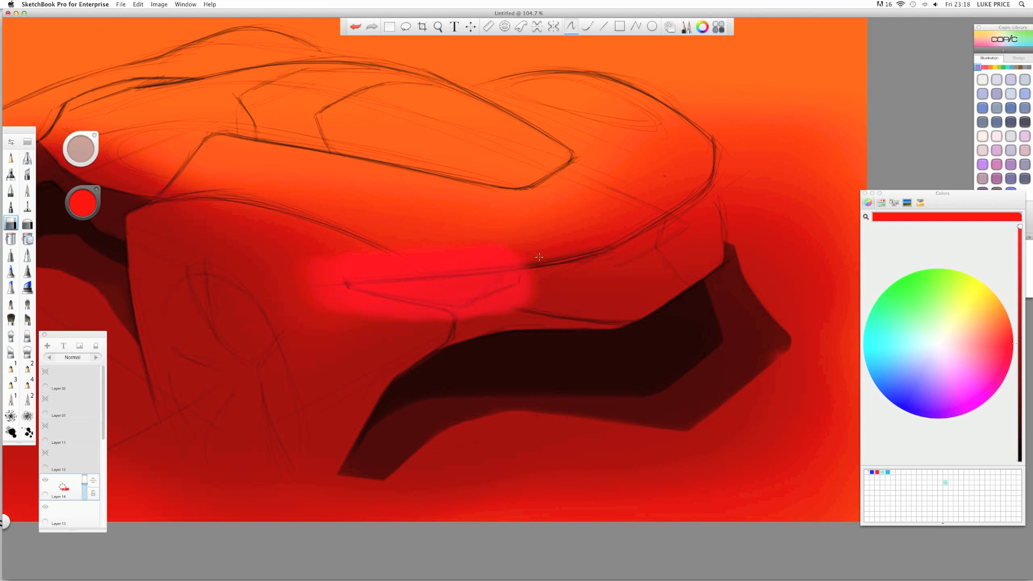
- Trim the glow's upper and lower edges into a crisp tail-lamp sliver, then zoom out
{"action": "left_click_drag", "start_coordinate": [530, 259], "coordinate": [373, 259]}
{"action": "left_click_drag", "start_coordinate": [484, 266], "coordinate": [330, 274]}
{"action": "left_click_drag", "start_coordinate": [530, 270], "coordinate": [325, 277]}
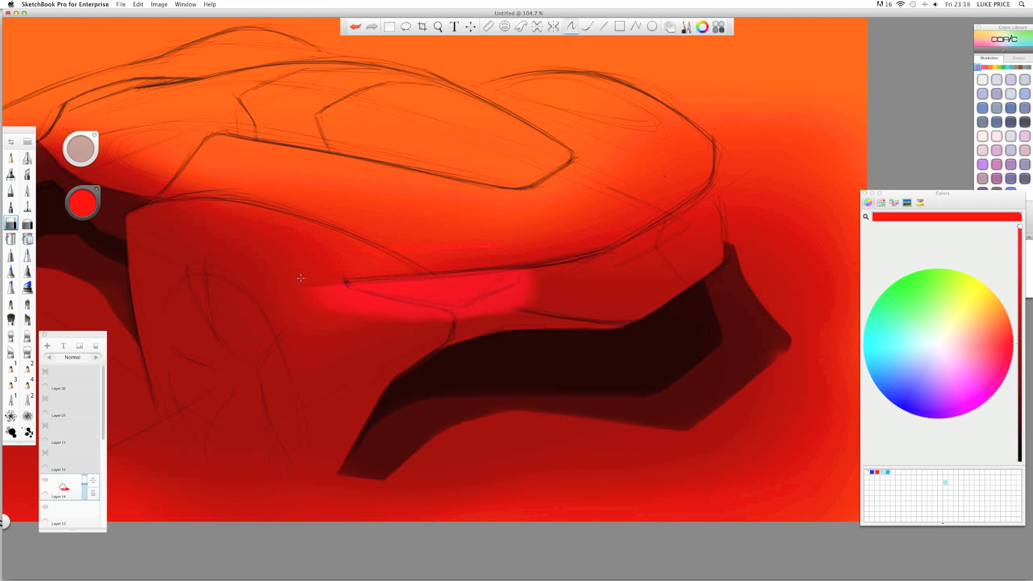
{"action": "mouse_move", "coordinate": [530, 270]}
{"action": "left_mouse_down"}
{"action": "mouse_move", "coordinate": [327, 273]}
{"action": "mouse_move", "coordinate": [403, 314]}
{"action": "left_mouse_up"}
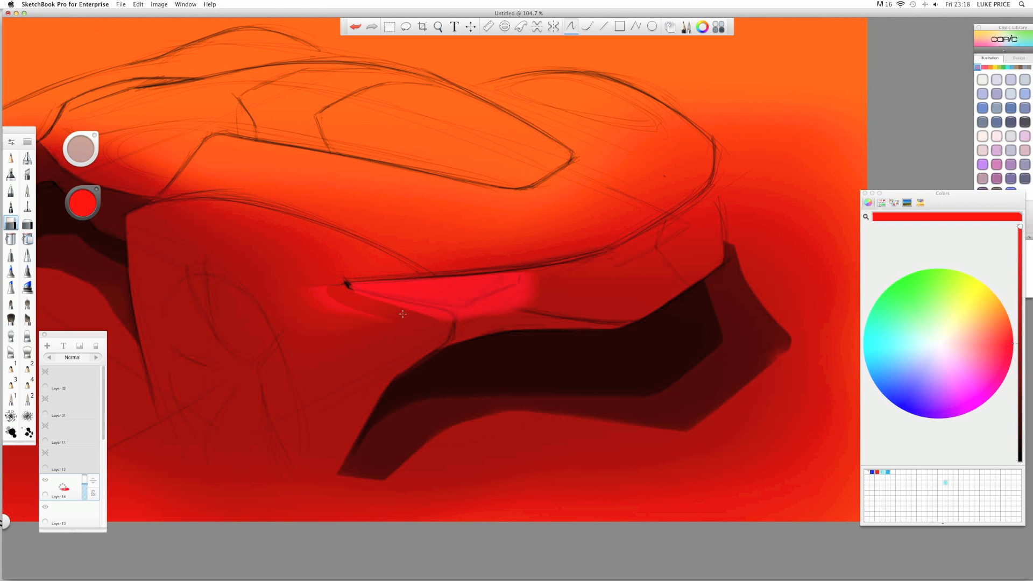
{"action": "mouse_move", "coordinate": [327, 295]}
{"action": "left_mouse_down"}
{"action": "mouse_move", "coordinate": [482, 325]}
{"action": "mouse_move", "coordinate": [293, 290]}
{"action": "mouse_move", "coordinate": [343, 302]}
{"action": "mouse_move", "coordinate": [392, 344]}
{"action": "mouse_move", "coordinate": [277, 265]}
{"action": "mouse_move", "coordinate": [296, 300]}
{"action": "mouse_move", "coordinate": [442, 339]}
{"action": "mouse_move", "coordinate": [541, 289]}
{"action": "mouse_move", "coordinate": [461, 316]}
{"action": "mouse_move", "coordinate": [485, 307]}
{"action": "left_mouse_up"}
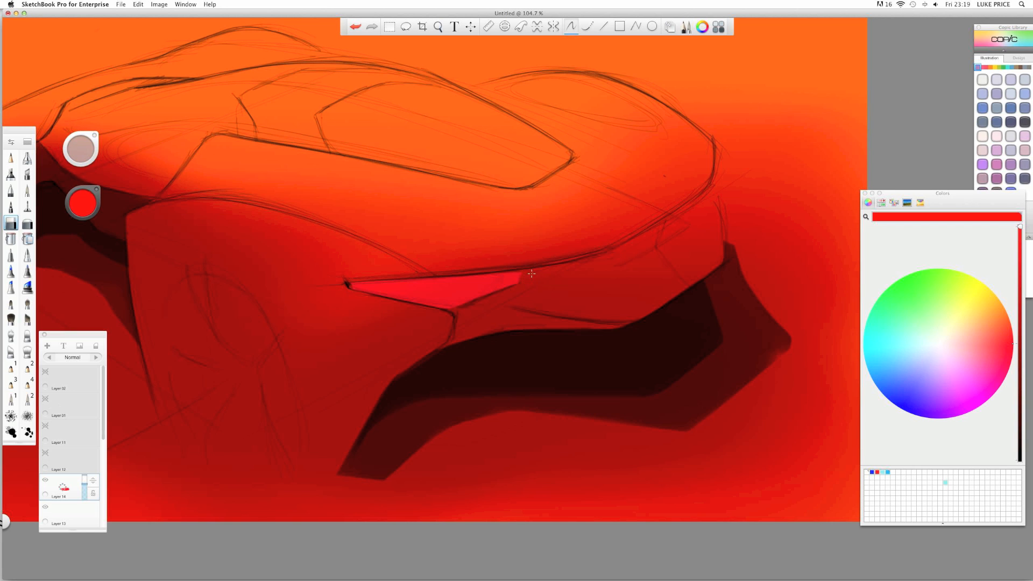
{"action": "key", "text": "space"}
{"action": "key", "text": "space"}
{"action": "left_click_drag", "start_coordinate": [447, 235], "coordinate": [431, 233]}
{"action": "left_click_drag", "start_coordinate": [306, 285], "coordinate": [400, 314]}
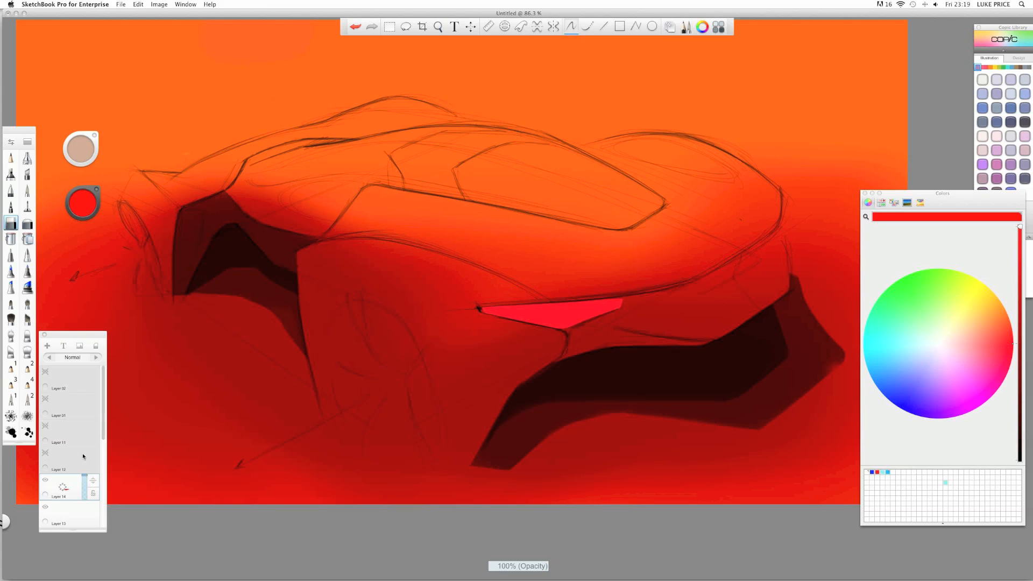
- Airbrush a soft grey halo around the red lamp and set that layer to Multiply
{"action": "key", "text": "space"}
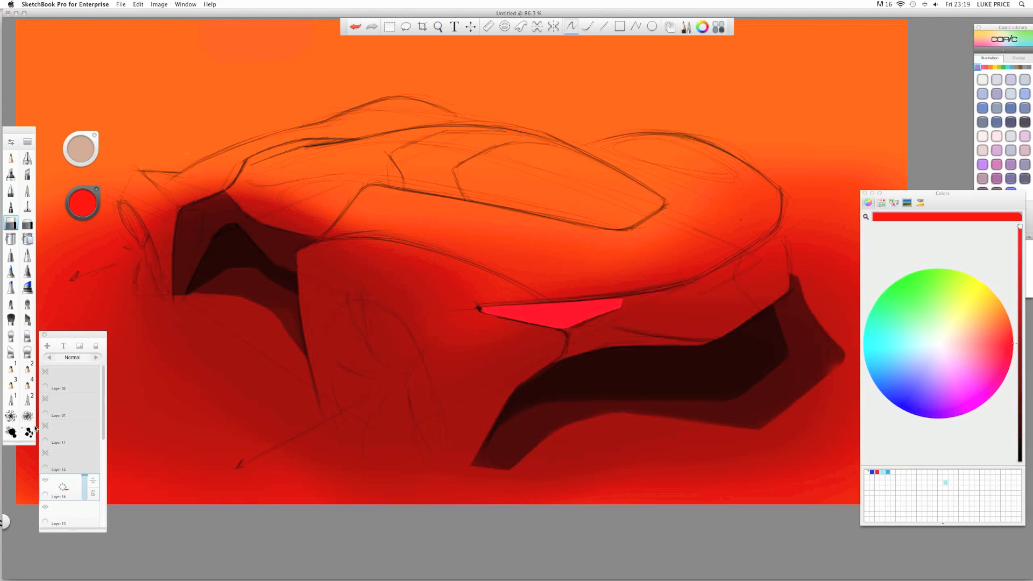
{"action": "left_click", "coordinate": [67, 518]}
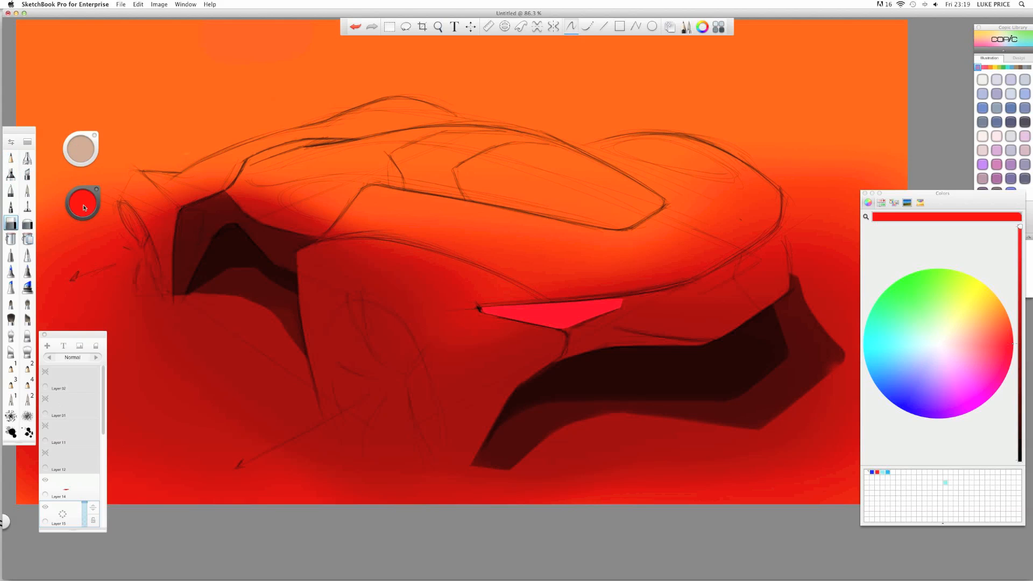
{"action": "left_click", "coordinate": [83, 208]}
{"action": "left_click", "coordinate": [11, 174]}
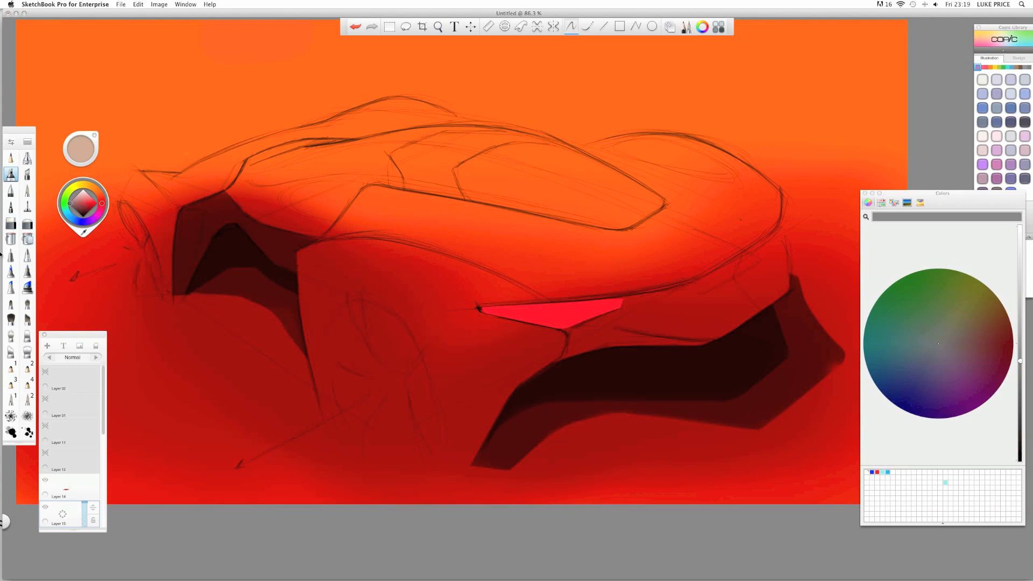
{"action": "mouse_move", "coordinate": [512, 308]}
{"action": "left_mouse_down"}
{"action": "mouse_move", "coordinate": [620, 302]}
{"action": "mouse_move", "coordinate": [495, 308]}
{"action": "mouse_move", "coordinate": [629, 303]}
{"action": "mouse_move", "coordinate": [483, 313]}
{"action": "mouse_move", "coordinate": [575, 348]}
{"action": "left_mouse_up"}
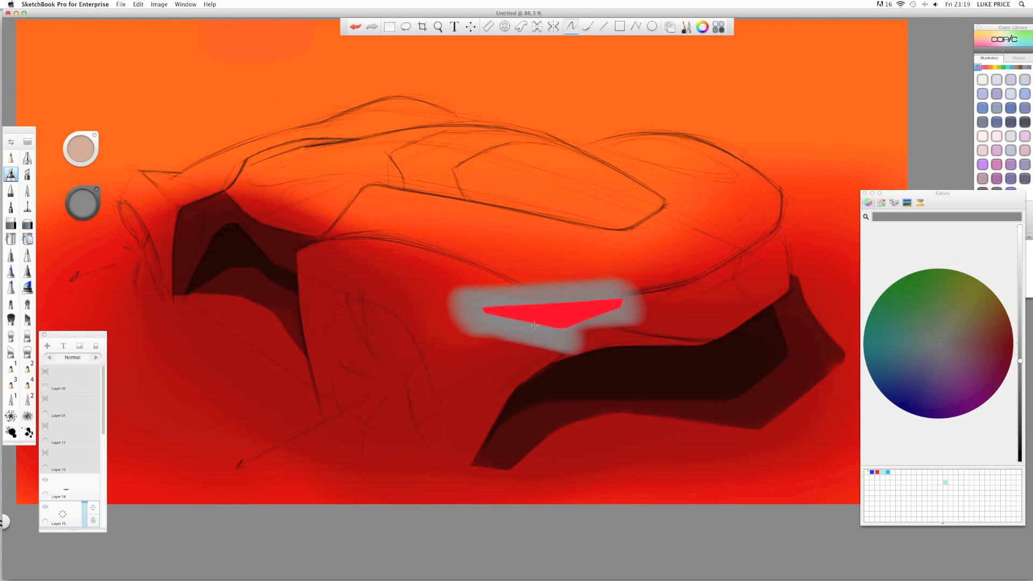
{"action": "left_click", "coordinate": [96, 357]}
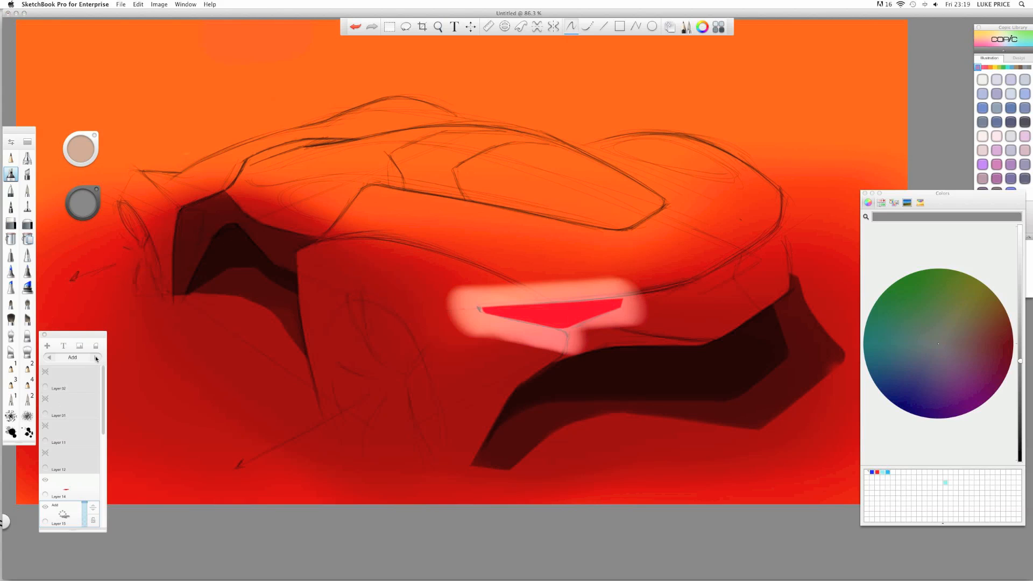
{"action": "left_click", "coordinate": [96, 357]}
- Erase the dark shading along the lamp's top edge with the hard eraser
{"action": "left_click", "coordinate": [11, 223]}
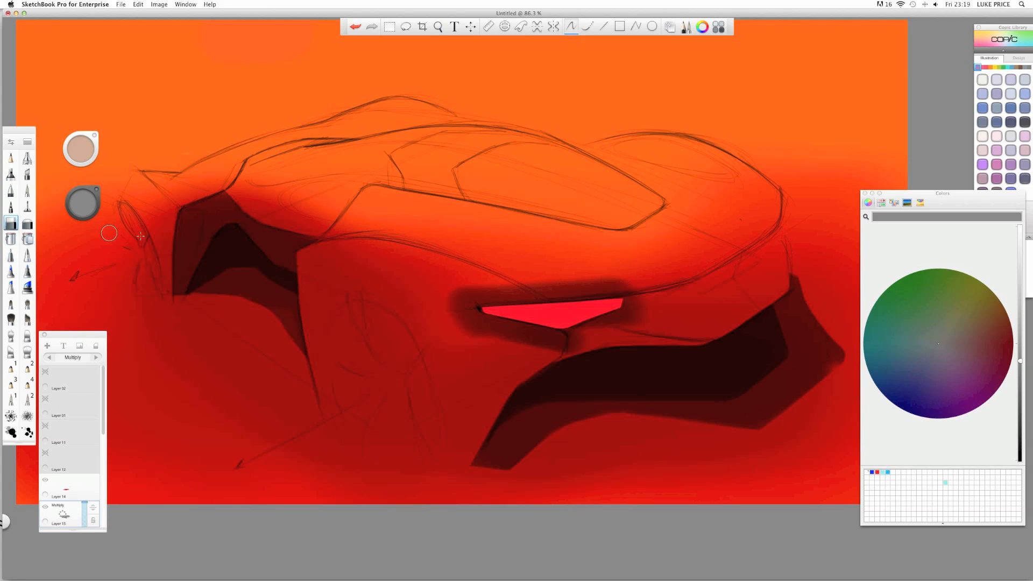
{"action": "key", "text": "space"}
{"action": "mouse_move", "coordinate": [575, 262]}
{"action": "left_mouse_down"}
{"action": "mouse_move", "coordinate": [606, 258]}
{"action": "mouse_move", "coordinate": [484, 289]}
{"action": "mouse_move", "coordinate": [373, 253]}
{"action": "left_mouse_up"}
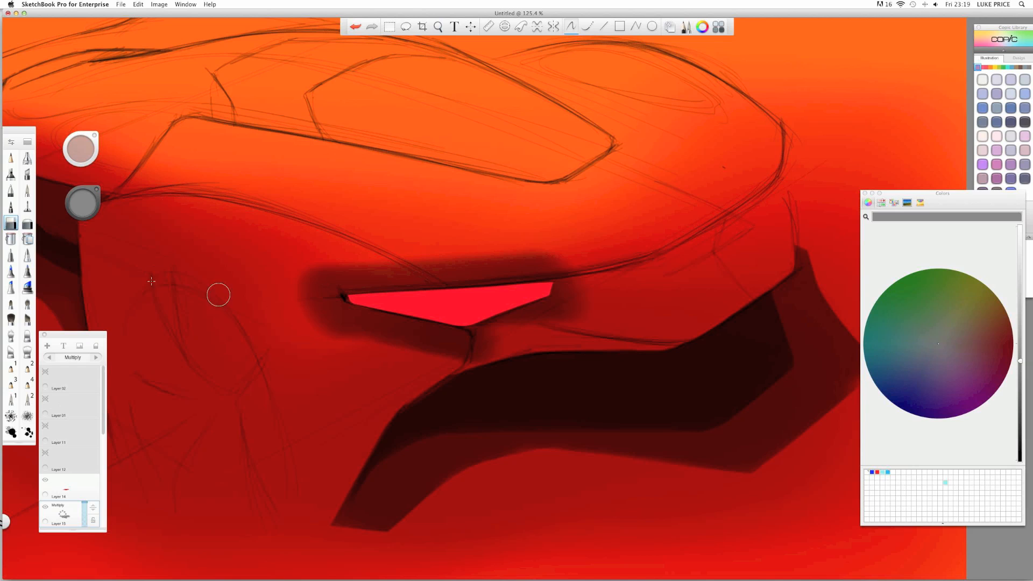
{"action": "left_click", "coordinate": [64, 491]}
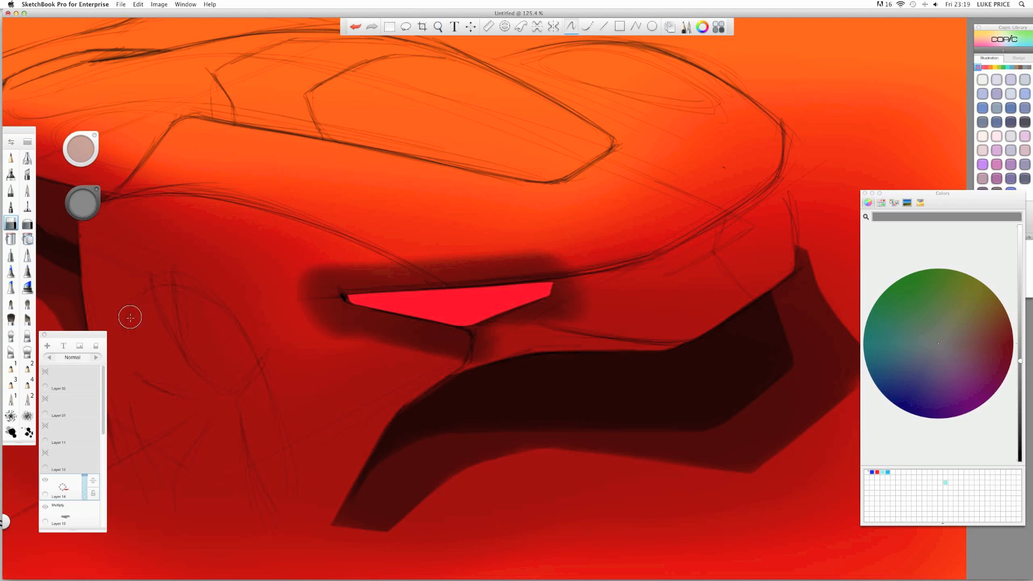
{"action": "left_click", "coordinate": [63, 513]}
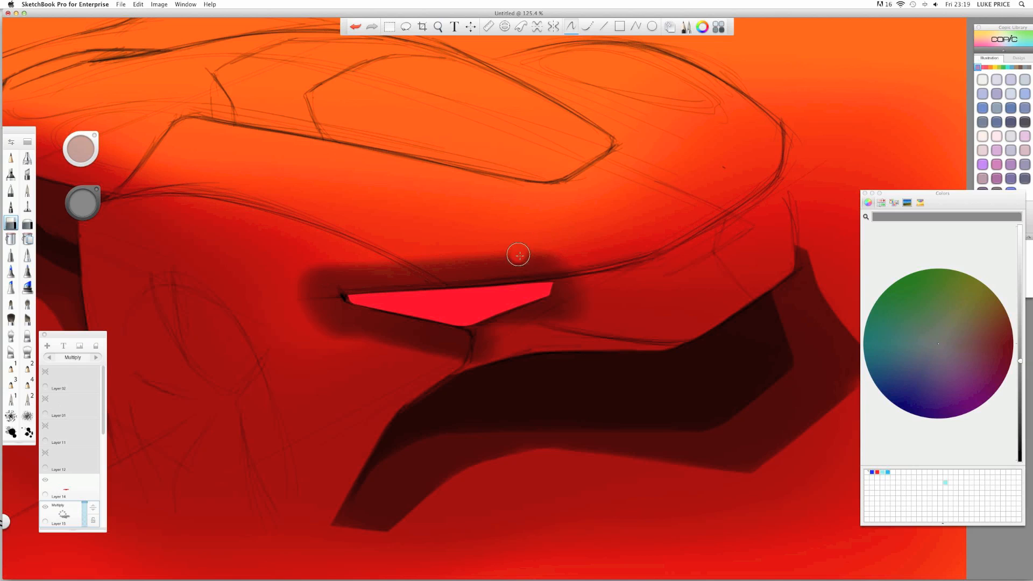
{"action": "mouse_move", "coordinate": [520, 262]}
{"action": "left_mouse_down"}
{"action": "mouse_move", "coordinate": [557, 260]}
{"action": "mouse_move", "coordinate": [266, 283]}
{"action": "left_mouse_up"}
{"action": "left_click_drag", "start_coordinate": [503, 266], "coordinate": [286, 279]}
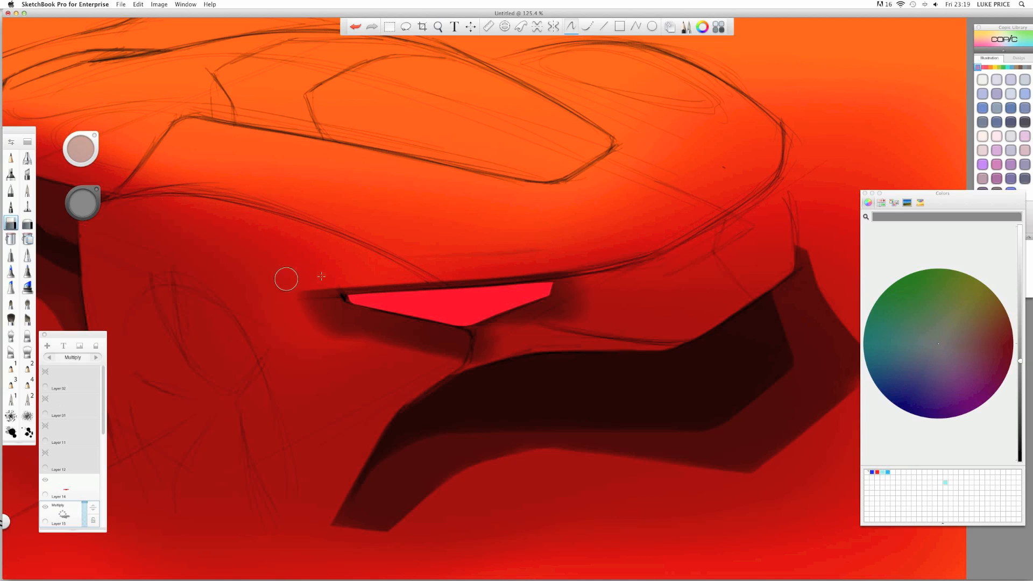
{"action": "left_click_drag", "start_coordinate": [578, 262], "coordinate": [391, 268]}
- Carve a slot in the shading above the lamp and lighten the shadow below and right of it
{"action": "key", "text": "space"}
{"action": "left_click_drag", "start_coordinate": [379, 260], "coordinate": [637, 300]}
{"action": "mouse_move", "coordinate": [658, 241]}
{"action": "left_mouse_down"}
{"action": "mouse_move", "coordinate": [569, 245]}
{"action": "mouse_move", "coordinate": [565, 233]}
{"action": "mouse_move", "coordinate": [706, 234]}
{"action": "mouse_move", "coordinate": [688, 220]}
{"action": "mouse_move", "coordinate": [719, 227]}
{"action": "mouse_move", "coordinate": [737, 271]}
{"action": "mouse_move", "coordinate": [700, 250]}
{"action": "left_mouse_up"}
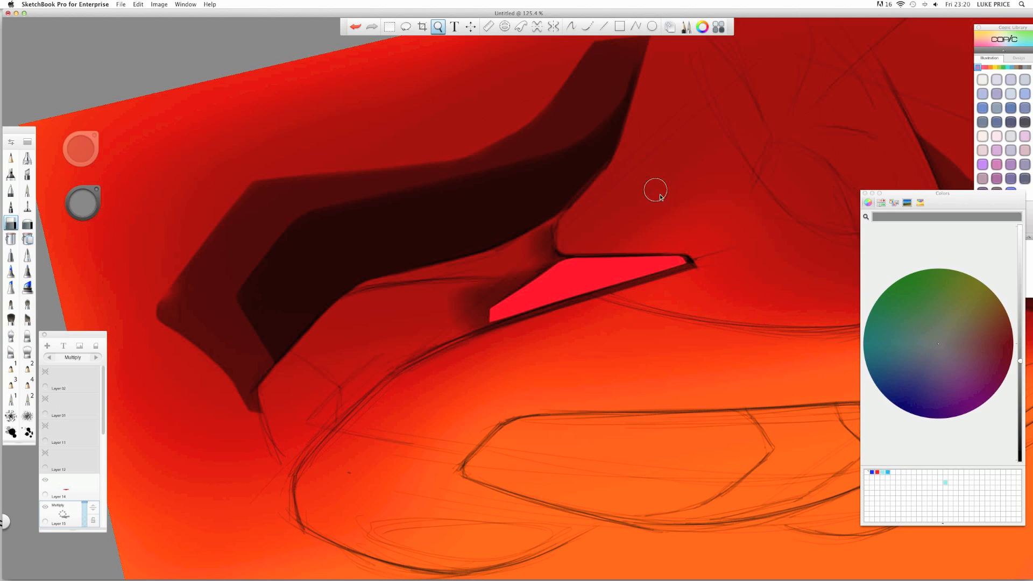
{"action": "key", "text": "space"}
{"action": "mouse_move", "coordinate": [657, 195]}
{"action": "left_mouse_down"}
{"action": "mouse_move", "coordinate": [397, 138]}
{"action": "mouse_move", "coordinate": [352, 375]}
{"action": "mouse_move", "coordinate": [345, 362]}
{"action": "left_mouse_up"}
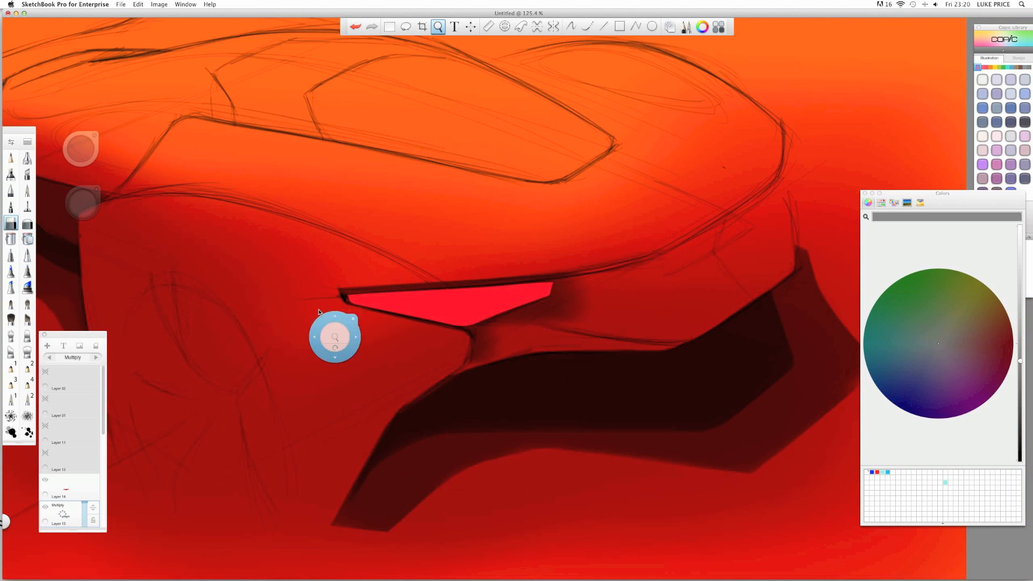
{"action": "key", "text": "space"}
{"action": "mouse_move", "coordinate": [343, 287]}
{"action": "left_mouse_down"}
{"action": "mouse_move", "coordinate": [333, 225]}
{"action": "mouse_move", "coordinate": [357, 198]}
{"action": "mouse_move", "coordinate": [377, 195]}
{"action": "left_mouse_up"}
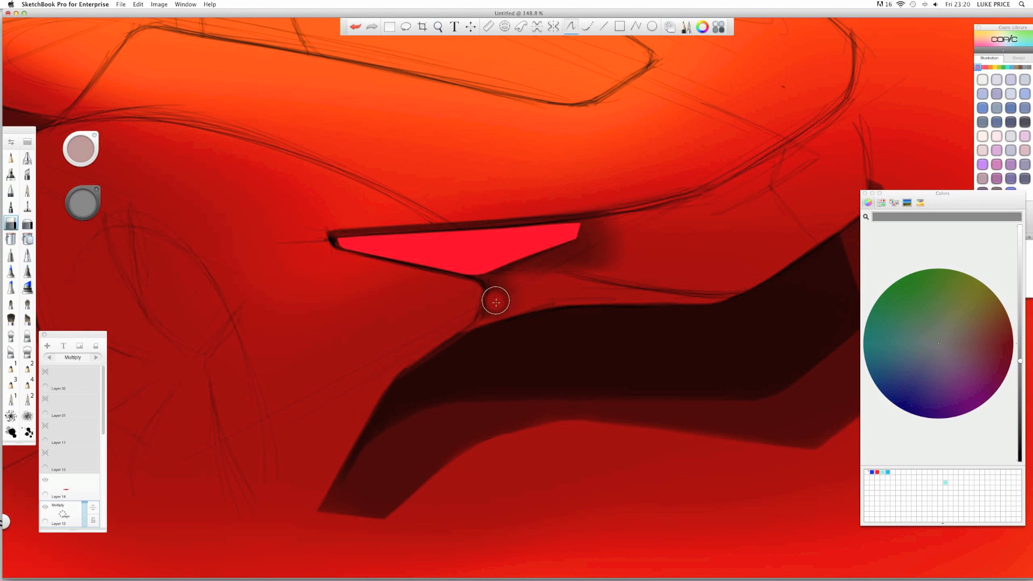
{"action": "mouse_move", "coordinate": [496, 300]}
{"action": "left_mouse_down"}
{"action": "mouse_move", "coordinate": [587, 261]}
{"action": "mouse_move", "coordinate": [496, 295]}
{"action": "left_mouse_up"}
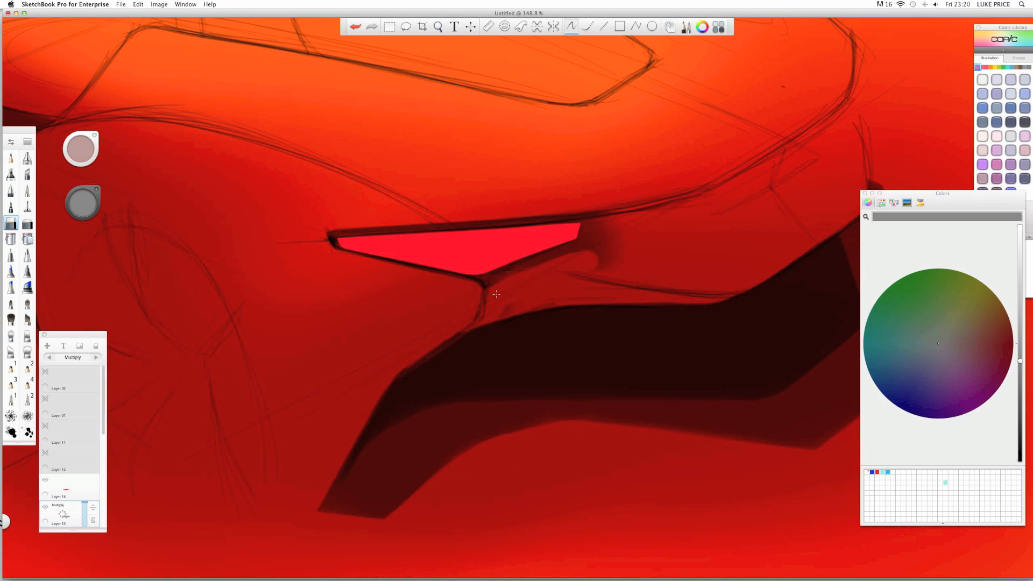
{"action": "mouse_move", "coordinate": [601, 245]}
{"action": "left_mouse_down"}
{"action": "mouse_move", "coordinate": [584, 261]}
{"action": "mouse_move", "coordinate": [607, 232]}
{"action": "mouse_move", "coordinate": [598, 249]}
{"action": "mouse_move", "coordinate": [605, 263]}
{"action": "left_mouse_up"}
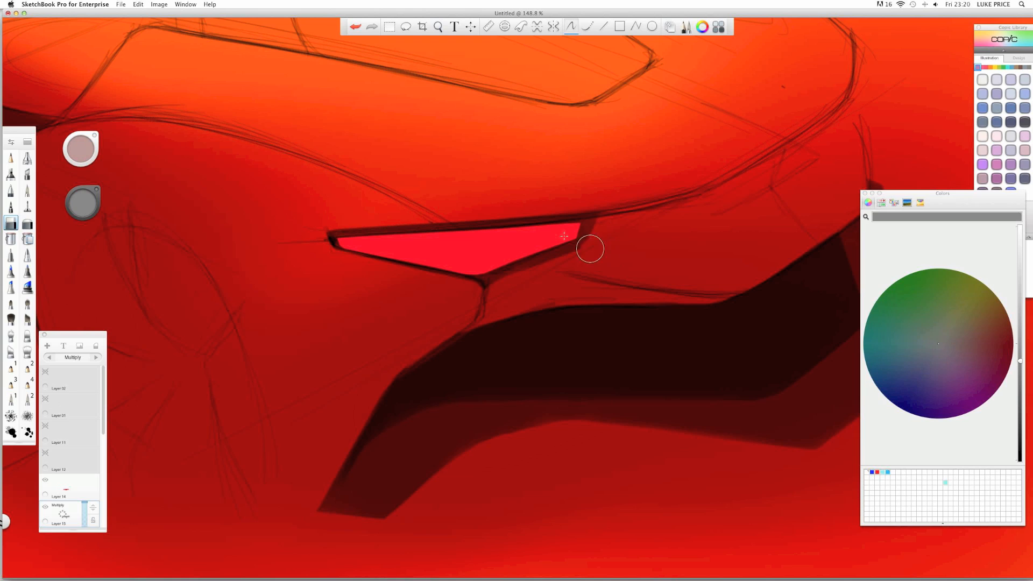
{"action": "key", "text": "space"}
{"action": "mouse_move", "coordinate": [510, 208]}
{"action": "left_mouse_down"}
{"action": "mouse_move", "coordinate": [445, 210]}
{"action": "mouse_move", "coordinate": [387, 232]}
{"action": "left_mouse_up"}
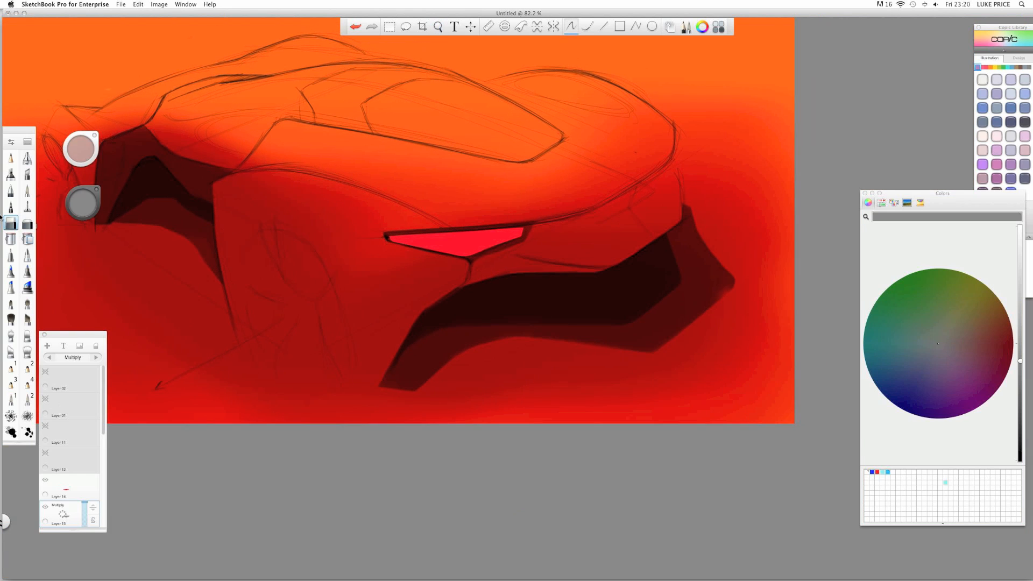
- Frame the tail lamp, then set up a white pencil on a new layer above Layer 14
{"action": "left_click", "coordinate": [27, 223]}
{"action": "key", "text": "space"}
{"action": "mouse_move", "coordinate": [539, 260]}
{"action": "left_mouse_down"}
{"action": "mouse_move", "coordinate": [584, 265]}
{"action": "mouse_move", "coordinate": [526, 238]}
{"action": "left_mouse_up"}
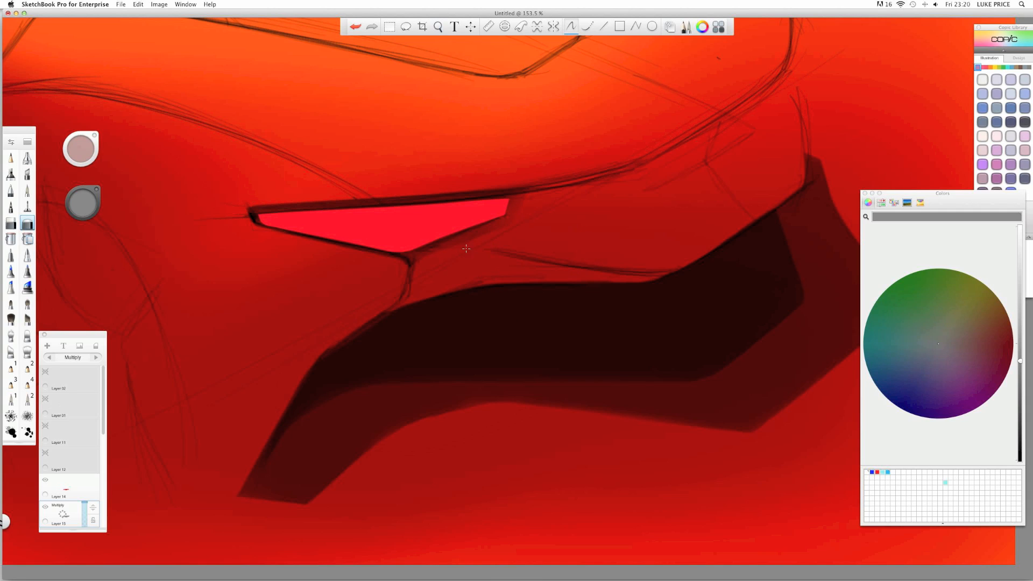
{"action": "key", "text": "space"}
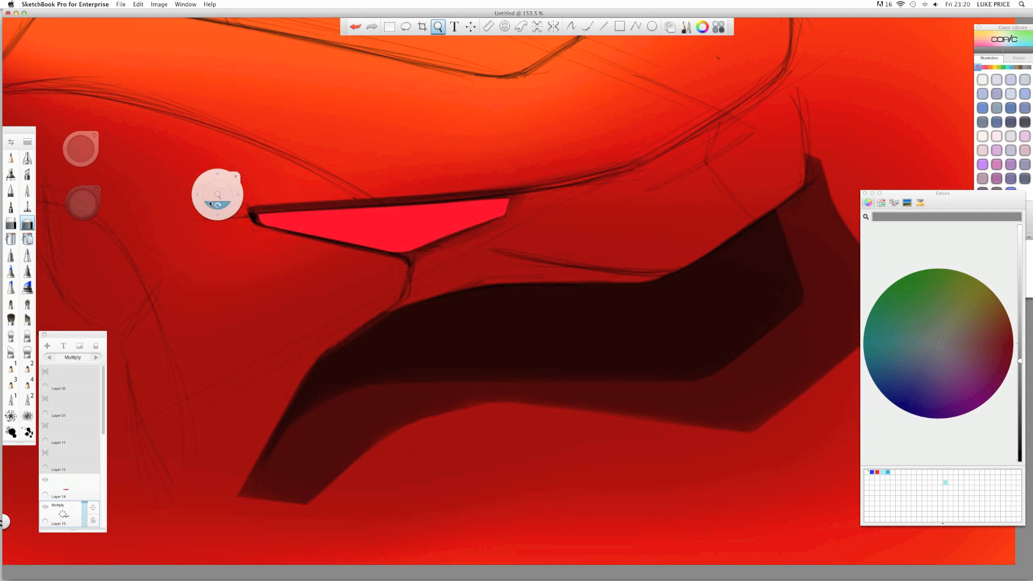
{"action": "mouse_move", "coordinate": [210, 203]}
{"action": "left_mouse_down"}
{"action": "mouse_move", "coordinate": [201, 219]}
{"action": "mouse_move", "coordinate": [312, 288]}
{"action": "left_mouse_up"}
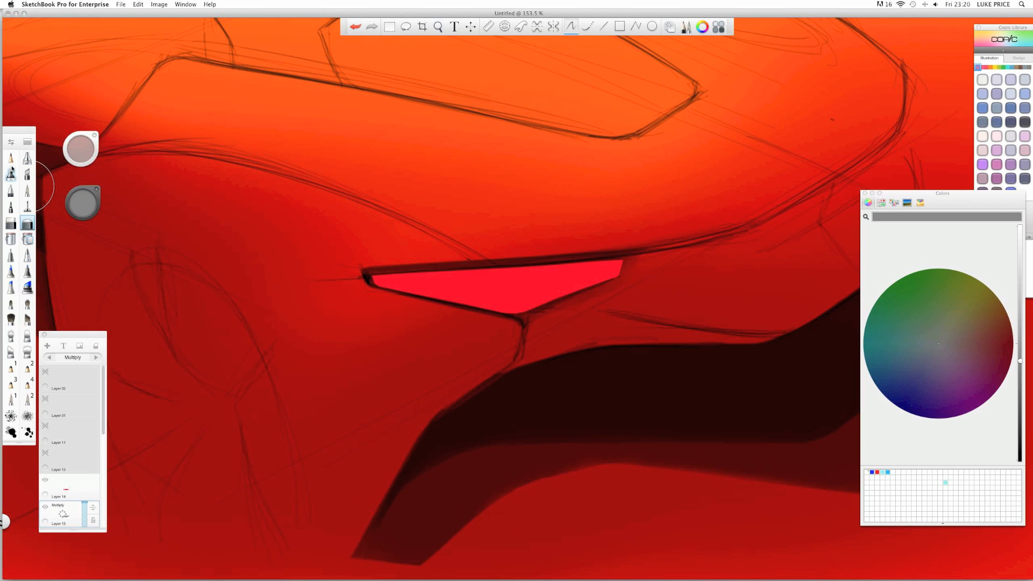
{"action": "left_click", "coordinate": [11, 157]}
{"action": "left_click", "coordinate": [82, 203]}
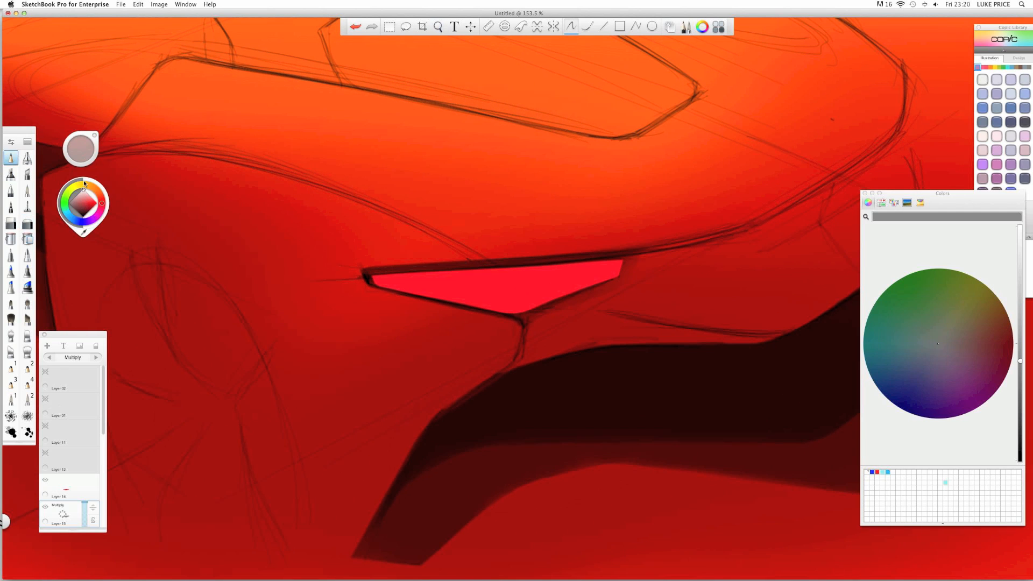
{"action": "left_click", "coordinate": [83, 183]}
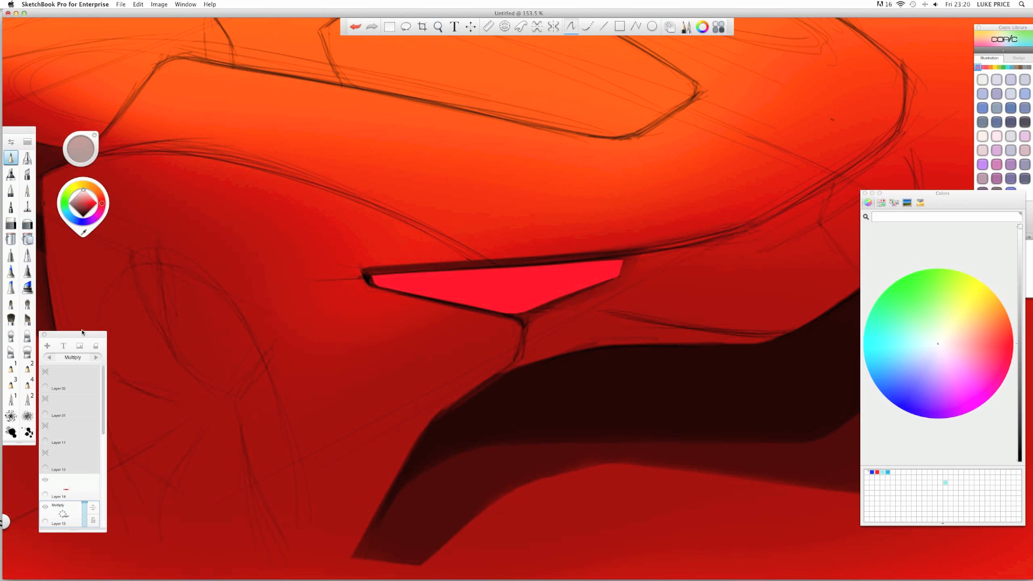
{"action": "left_click", "coordinate": [68, 489]}
{"action": "left_click_drag", "start_coordinate": [64, 488], "coordinate": [65, 463]}
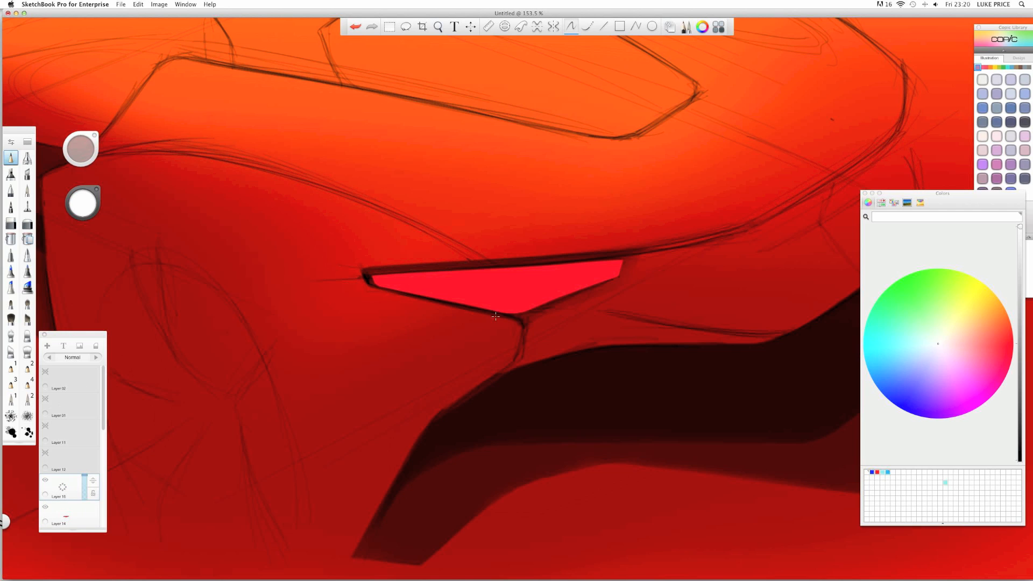
- Try white highlight strokes along the lamp's lower edge, undoing the rough attempts
{"action": "left_click_drag", "start_coordinate": [368, 290], "coordinate": [525, 331]}
{"action": "left_click_drag", "start_coordinate": [416, 301], "coordinate": [497, 319]}
{"action": "key", "text": "super+z"}
{"action": "key", "text": "super+z"}
{"action": "key", "text": "super+z"}
{"action": "key", "text": "super+z"}
{"action": "left_click_drag", "start_coordinate": [394, 293], "coordinate": [505, 318]}
{"action": "left_click_drag", "start_coordinate": [368, 289], "coordinate": [493, 316]}
{"action": "key", "text": "super+z"}
{"action": "key", "text": "super+z"}
{"action": "left_click_drag", "start_coordinate": [371, 290], "coordinate": [529, 330]}
- Redraw one clean white highlight line under the lamp, then zoom in closely on it
{"action": "key", "text": "super+z"}
{"action": "key", "text": "super+z"}
{"action": "key", "text": "super+z"}
{"action": "left_click_drag", "start_coordinate": [409, 294], "coordinate": [494, 318]}
{"action": "key", "text": "super+z"}
{"action": "left_click_drag", "start_coordinate": [375, 289], "coordinate": [527, 329]}
{"action": "key", "text": "super+z"}
{"action": "key", "text": "super+shift+z"}
{"action": "key", "text": "super+z"}
{"action": "left_click_drag", "start_coordinate": [366, 288], "coordinate": [531, 324]}
{"action": "key", "text": "space"}
{"action": "left_click_drag", "start_coordinate": [385, 252], "coordinate": [541, 400]}
{"action": "key", "text": "space"}
{"action": "left_click_drag", "start_coordinate": [575, 311], "coordinate": [607, 311]}
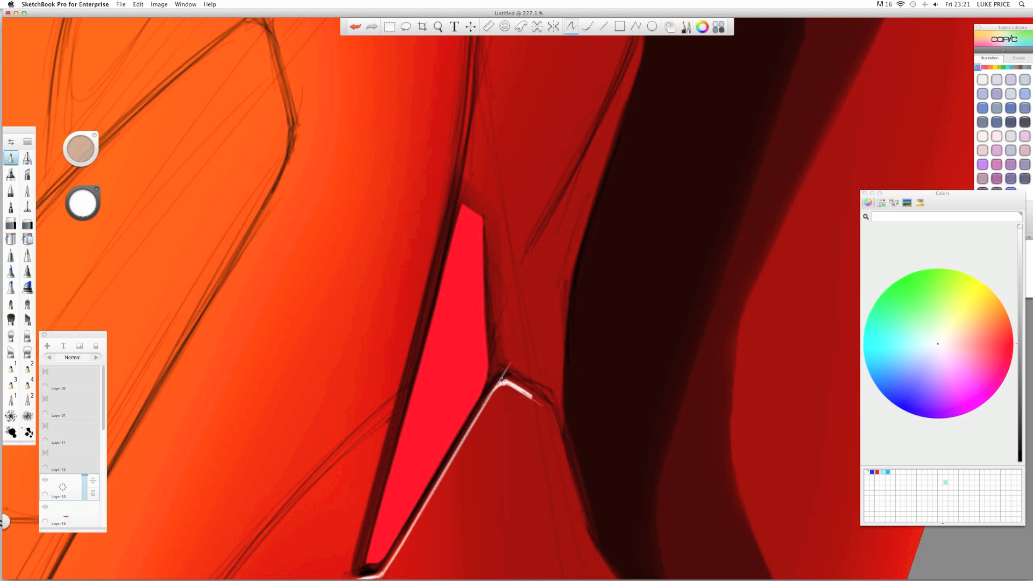
- Rotate the canvas and brighten the white highlight along the lamp's lower edge
{"action": "key", "text": "space"}
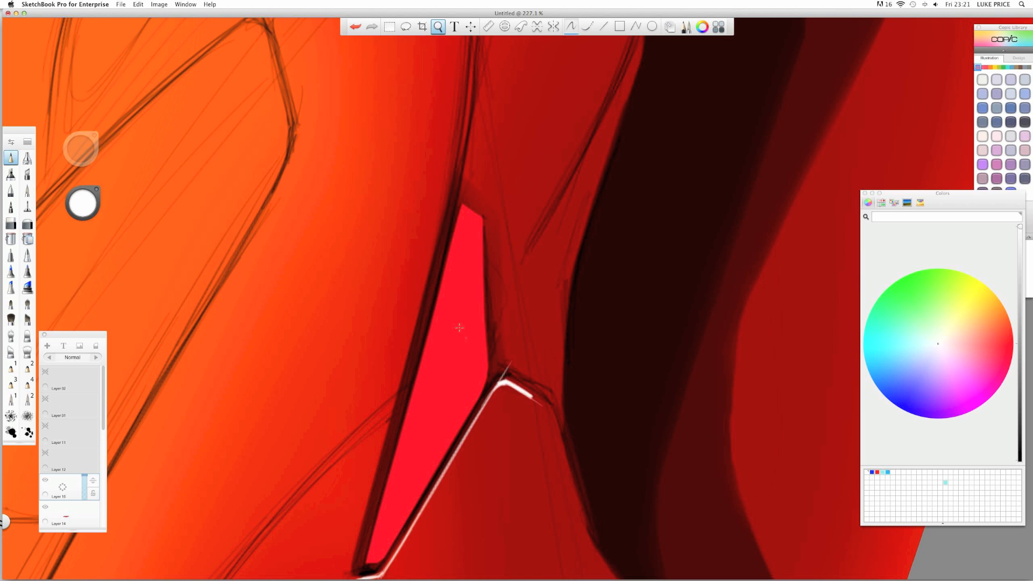
{"action": "mouse_move", "coordinate": [463, 326]}
{"action": "left_mouse_down"}
{"action": "mouse_move", "coordinate": [418, 306]}
{"action": "mouse_move", "coordinate": [416, 215]}
{"action": "left_mouse_up"}
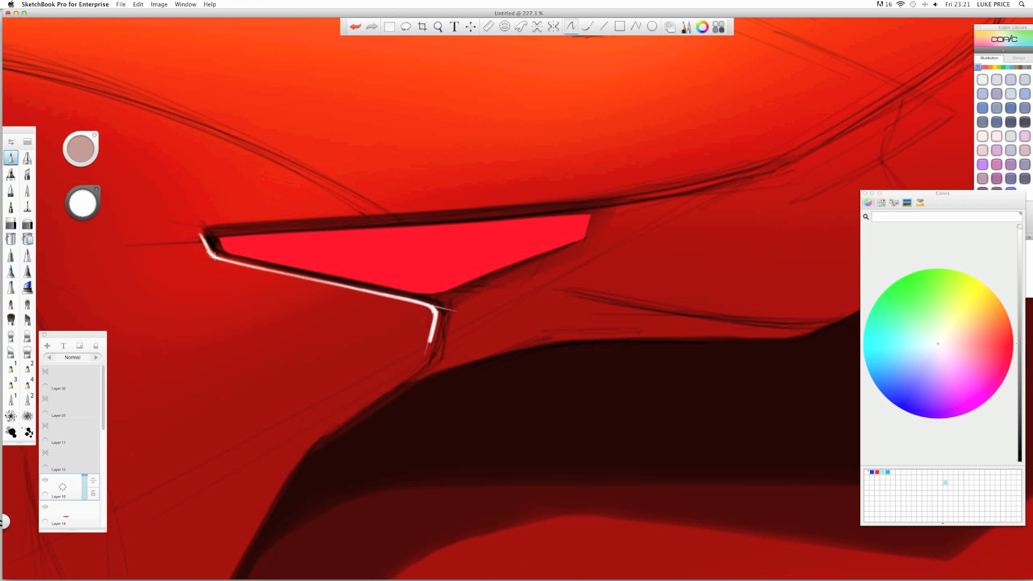
{"action": "mouse_move", "coordinate": [259, 268]}
{"action": "left_mouse_down"}
{"action": "mouse_move", "coordinate": [395, 301]}
{"action": "mouse_move", "coordinate": [318, 265]}
{"action": "mouse_move", "coordinate": [255, 261]}
{"action": "mouse_move", "coordinate": [279, 291]}
{"action": "mouse_move", "coordinate": [418, 278]}
{"action": "left_mouse_up"}
{"action": "key", "text": "space"}
{"action": "key", "text": "space"}
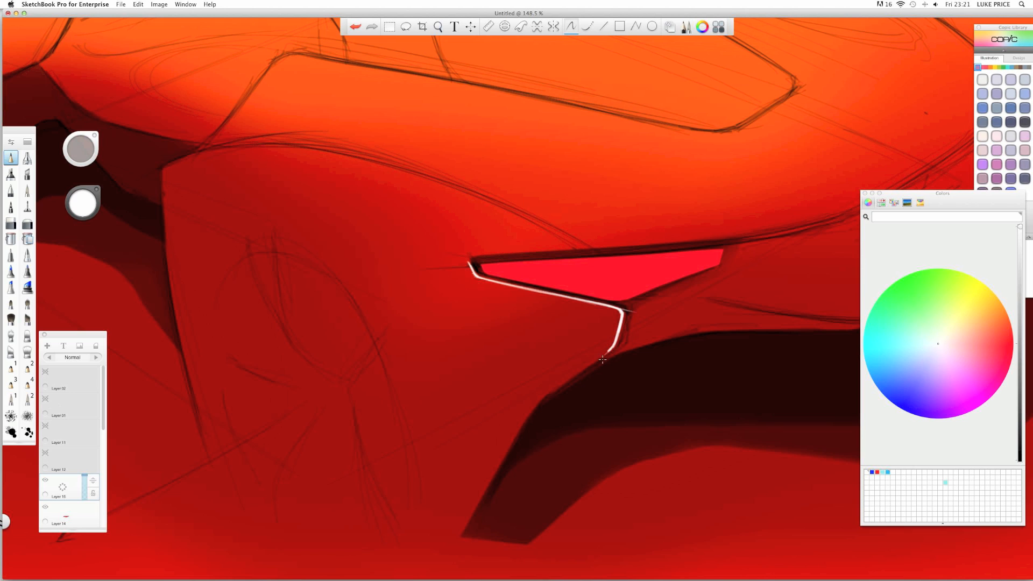
- Extend the white highlight down along the dark intake's upper edge
{"action": "key", "text": "space"}
{"action": "left_click_drag", "start_coordinate": [499, 233], "coordinate": [542, 190]}
{"action": "left_click_drag", "start_coordinate": [431, 225], "coordinate": [390, 125]}
{"action": "mouse_move", "coordinate": [430, 158]}
{"action": "left_mouse_down"}
{"action": "mouse_move", "coordinate": [475, 159]}
{"action": "mouse_move", "coordinate": [541, 94]}
{"action": "left_mouse_up"}
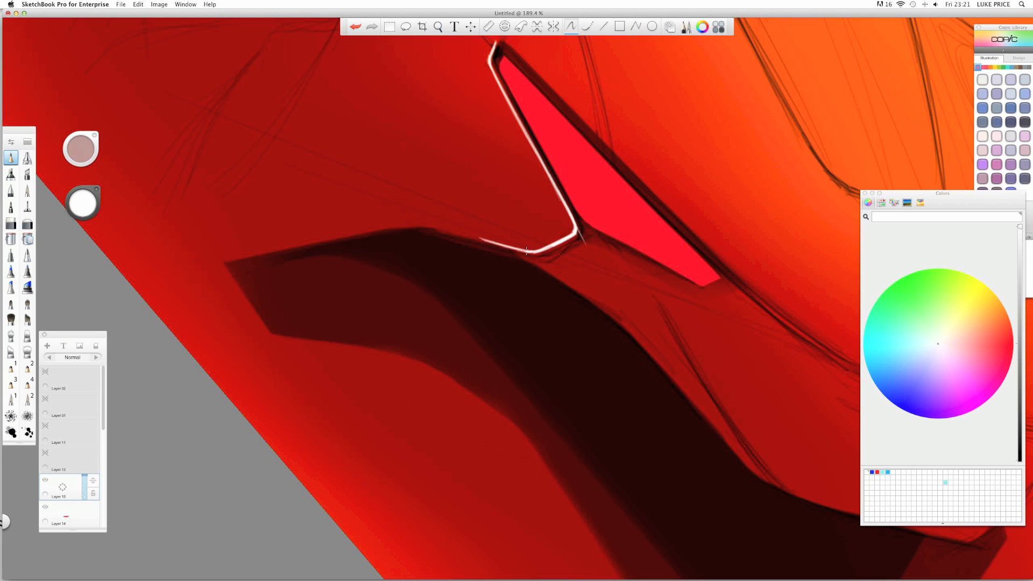
{"action": "left_click_drag", "start_coordinate": [465, 234], "coordinate": [446, 230]}
{"action": "left_click_drag", "start_coordinate": [376, 215], "coordinate": [394, 150]}
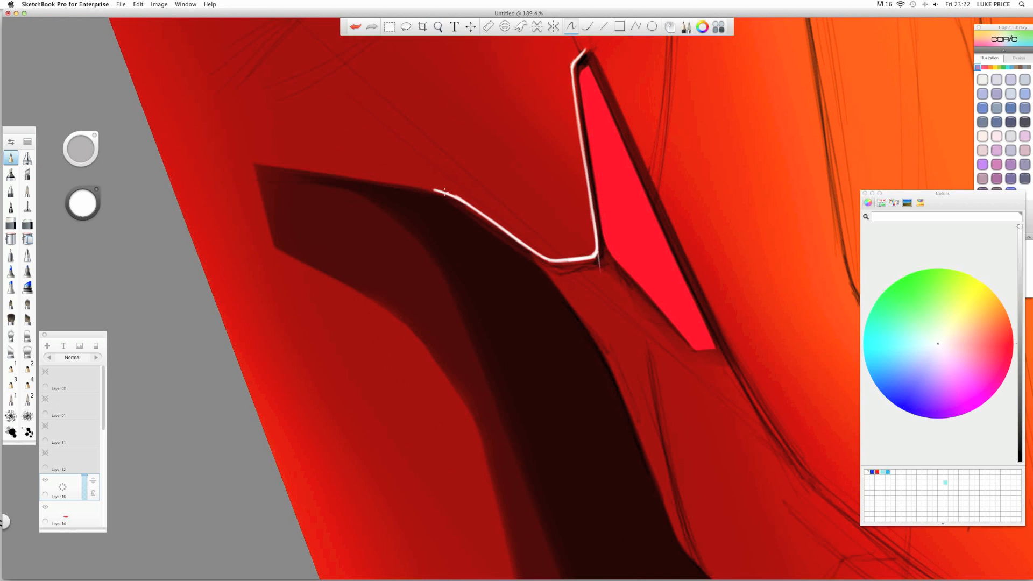
{"action": "left_click_drag", "start_coordinate": [434, 189], "coordinate": [293, 168]}
{"action": "left_click_drag", "start_coordinate": [356, 176], "coordinate": [274, 166]}
{"action": "mouse_move", "coordinate": [424, 187]}
{"action": "left_mouse_down"}
{"action": "mouse_move", "coordinate": [289, 168]}
{"action": "mouse_move", "coordinate": [376, 160]}
{"action": "mouse_move", "coordinate": [250, 167]}
{"action": "mouse_move", "coordinate": [463, 184]}
{"action": "mouse_move", "coordinate": [412, 155]}
{"action": "mouse_move", "coordinate": [447, 185]}
{"action": "mouse_move", "coordinate": [321, 281]}
{"action": "mouse_move", "coordinate": [340, 324]}
{"action": "left_mouse_up"}
- Switch to the soft eraser and zoom out, levelling the canvas to view the whole sketch
{"action": "left_click", "coordinate": [28, 225]}
{"action": "key", "text": "space"}
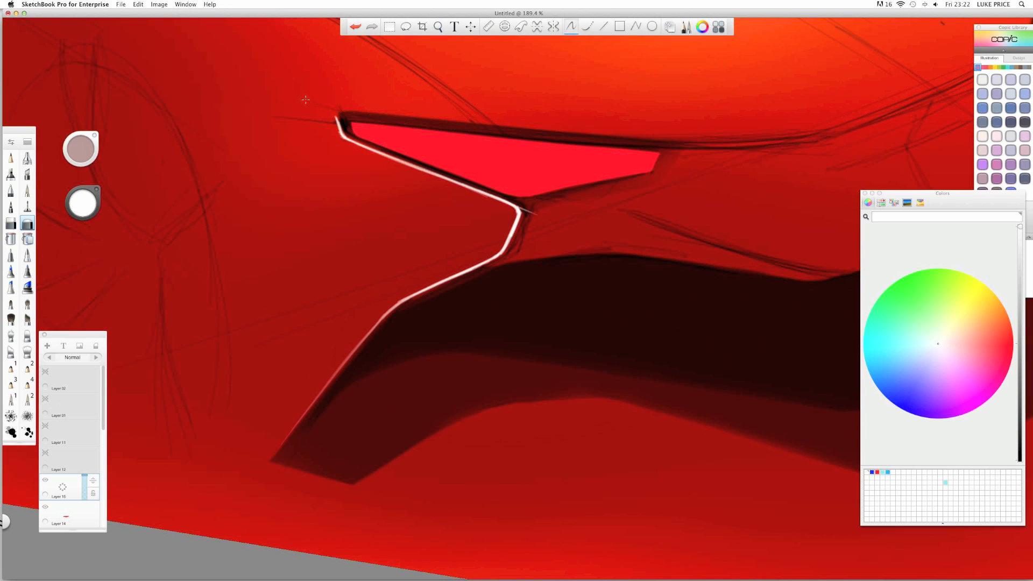
{"action": "key", "text": "space"}
{"action": "mouse_move", "coordinate": [468, 202]}
{"action": "left_mouse_down"}
{"action": "mouse_move", "coordinate": [385, 203]}
{"action": "mouse_move", "coordinate": [406, 316]}
{"action": "mouse_move", "coordinate": [411, 290]}
{"action": "mouse_move", "coordinate": [392, 326]}
{"action": "left_mouse_up"}
{"action": "key", "text": "space"}
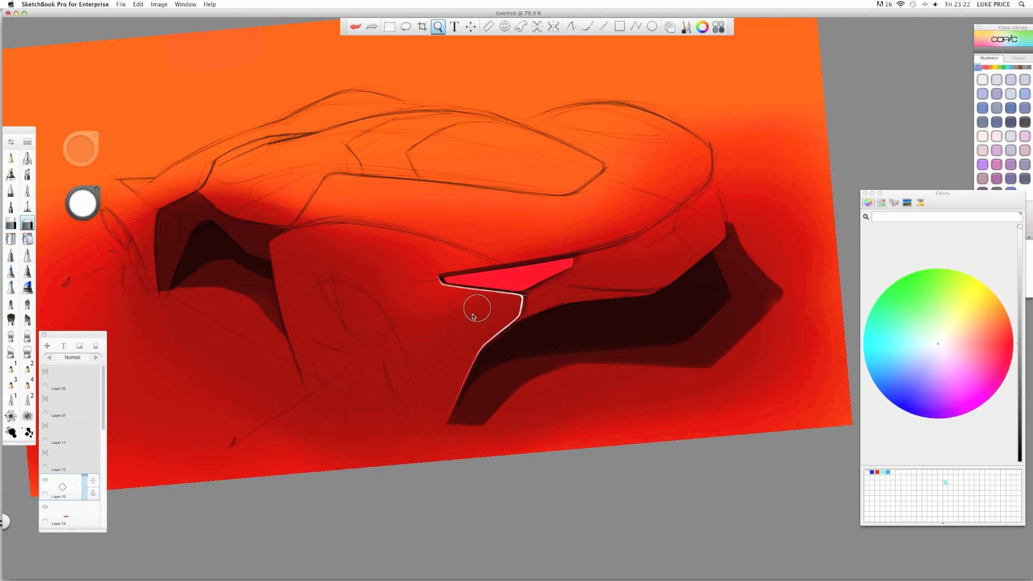
{"action": "key", "text": "space"}
{"action": "mouse_move", "coordinate": [474, 324]}
{"action": "left_mouse_down"}
{"action": "mouse_move", "coordinate": [504, 359]}
{"action": "mouse_move", "coordinate": [524, 357]}
{"action": "mouse_move", "coordinate": [455, 347]}
{"action": "mouse_move", "coordinate": [463, 369]}
{"action": "left_mouse_up"}
{"action": "key", "text": "space"}
{"action": "key", "text": "space"}
{"action": "key", "text": "space"}
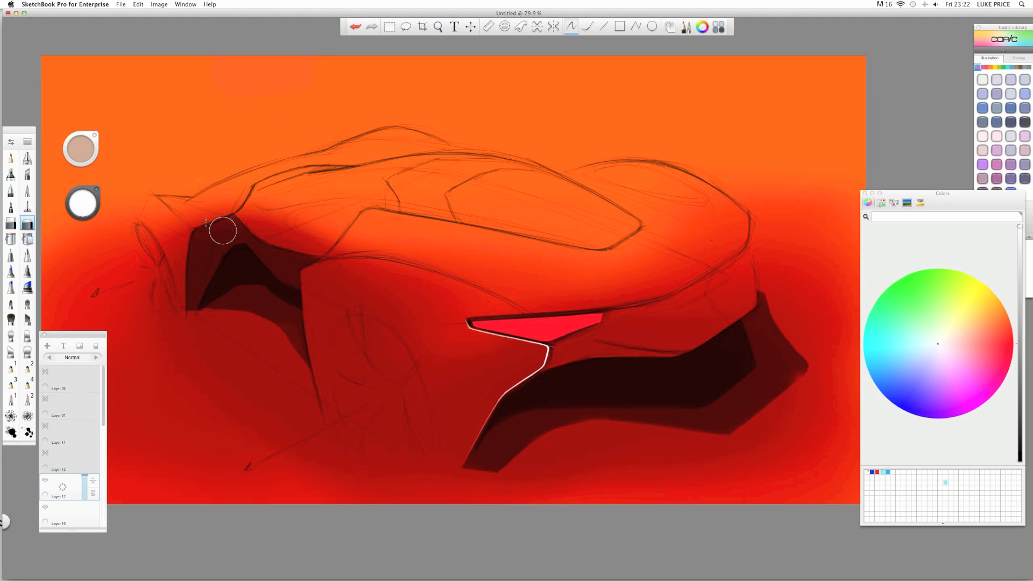
- Spray mid-grey airbrush shading across the car's lower body and set its layer to Multiply
{"action": "left_click", "coordinate": [34, 158]}
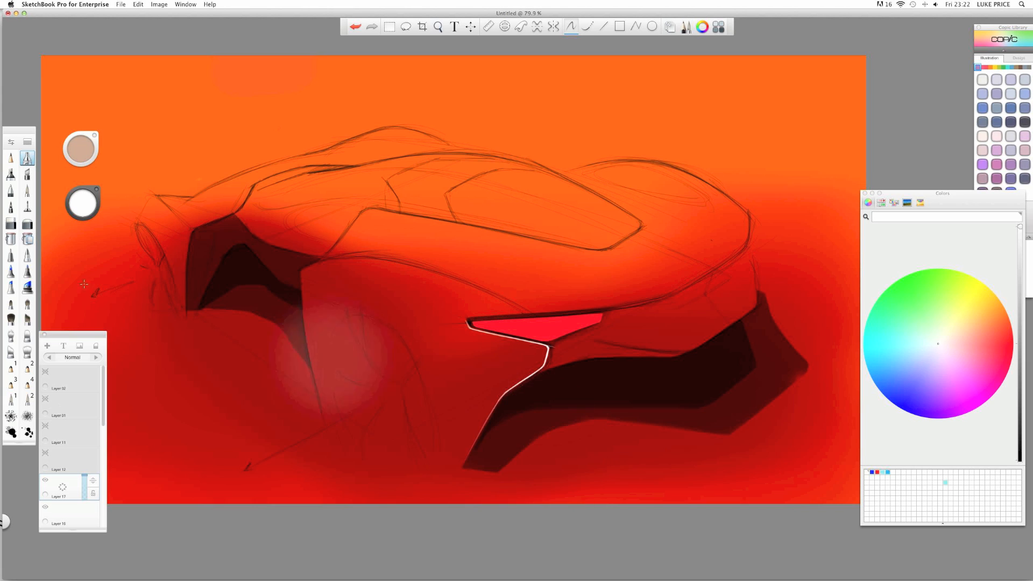
{"action": "mouse_move", "coordinate": [78, 209]}
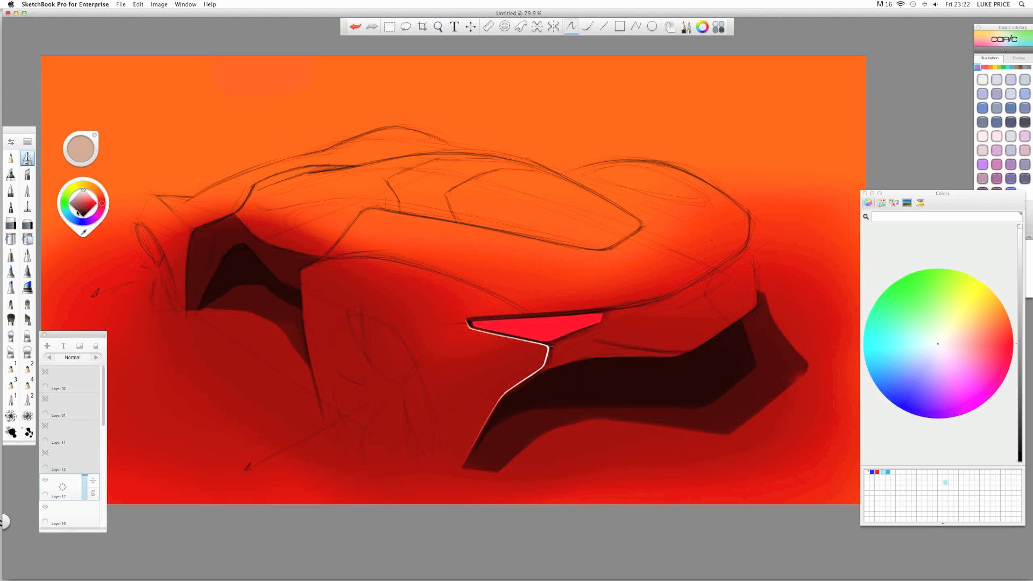
{"action": "left_click_drag", "start_coordinate": [80, 205], "coordinate": [31, 212]}
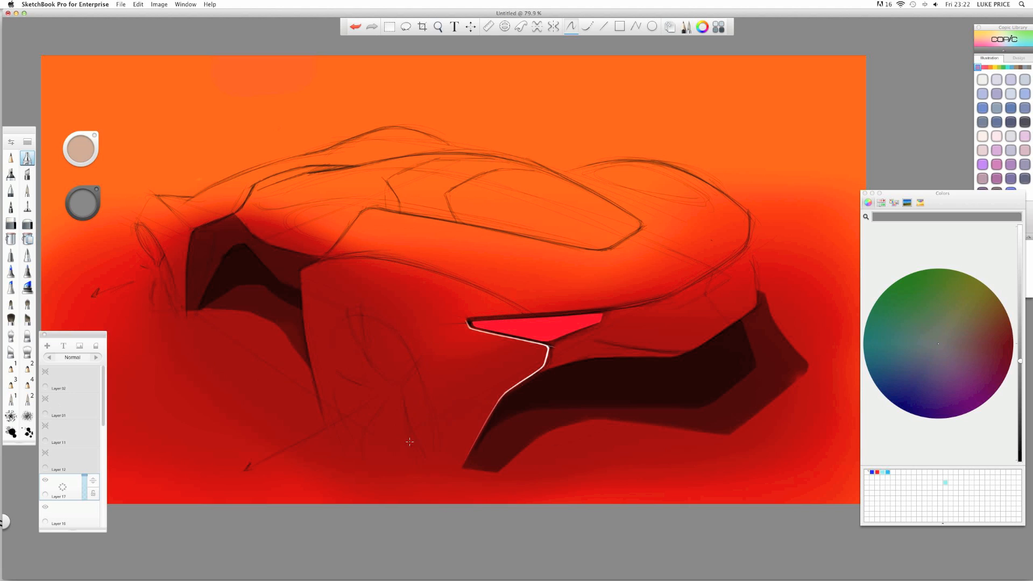
{"action": "mouse_move", "coordinate": [486, 440]}
{"action": "left_mouse_down"}
{"action": "mouse_move", "coordinate": [379, 435]}
{"action": "mouse_move", "coordinate": [407, 446]}
{"action": "mouse_move", "coordinate": [309, 402]}
{"action": "mouse_move", "coordinate": [515, 451]}
{"action": "mouse_move", "coordinate": [304, 389]}
{"action": "mouse_move", "coordinate": [483, 436]}
{"action": "mouse_move", "coordinate": [319, 371]}
{"action": "mouse_move", "coordinate": [388, 400]}
{"action": "mouse_move", "coordinate": [473, 412]}
{"action": "mouse_move", "coordinate": [286, 324]}
{"action": "mouse_move", "coordinate": [521, 398]}
{"action": "left_mouse_up"}
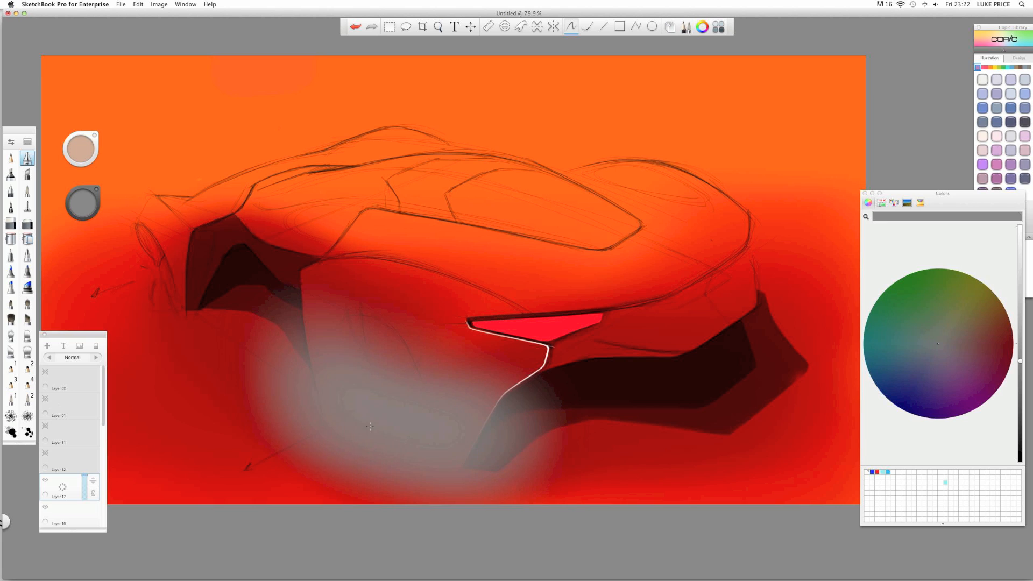
{"action": "left_click", "coordinate": [97, 358]}
{"action": "left_click", "coordinate": [98, 358]}
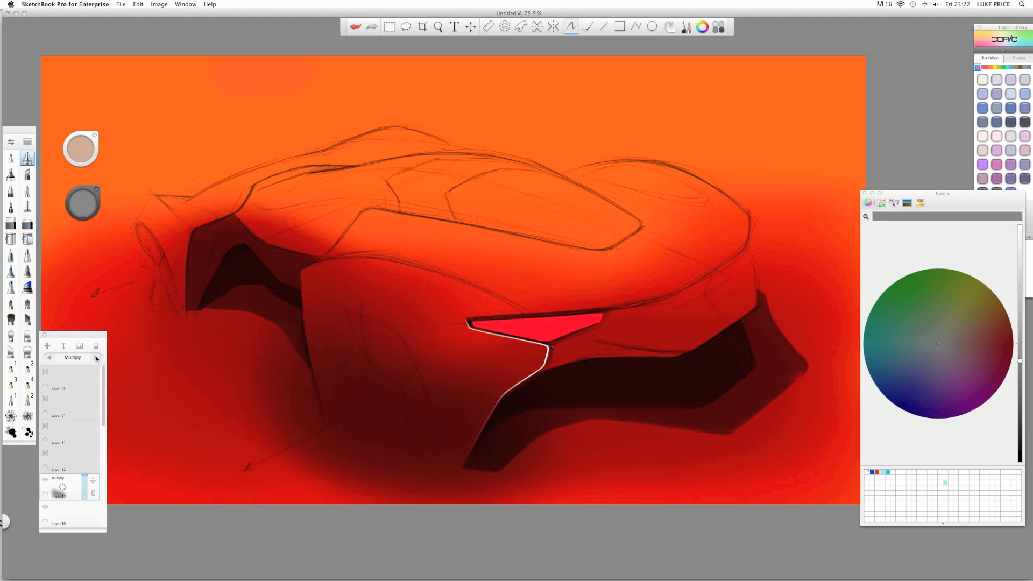
- Erase shading below and left of the car with an enlarged eraser, reshaping the lower-left bump
{"action": "left_click", "coordinate": [10, 223]}
{"action": "left_click_drag", "start_coordinate": [317, 465], "coordinate": [338, 462]}
{"action": "left_click_drag", "start_coordinate": [302, 399], "coordinate": [365, 469]}
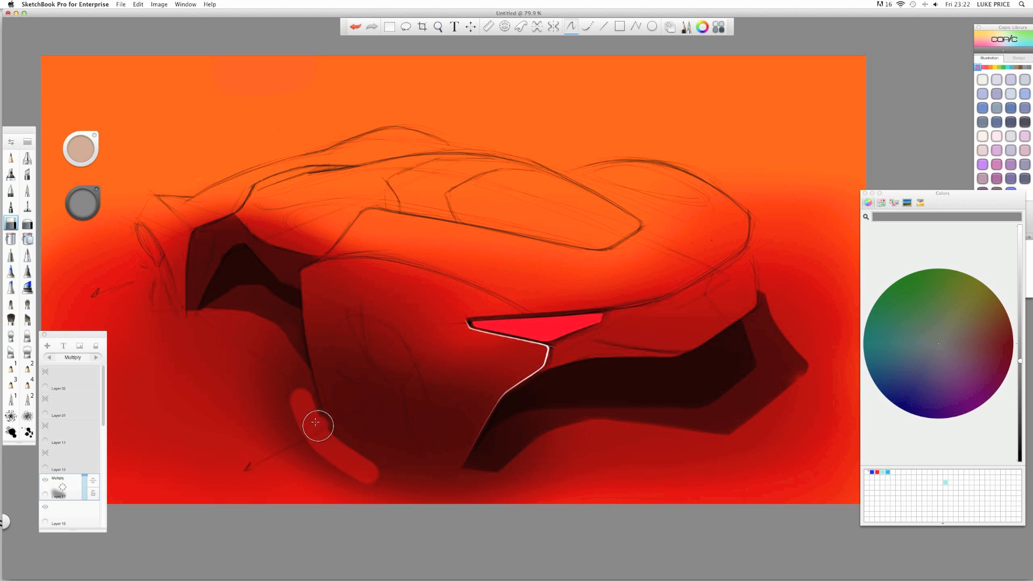
{"action": "mouse_move", "coordinate": [308, 434]}
{"action": "left_mouse_down"}
{"action": "mouse_move", "coordinate": [358, 469]}
{"action": "mouse_move", "coordinate": [533, 495]}
{"action": "mouse_move", "coordinate": [469, 493]}
{"action": "mouse_move", "coordinate": [529, 490]}
{"action": "left_mouse_up"}
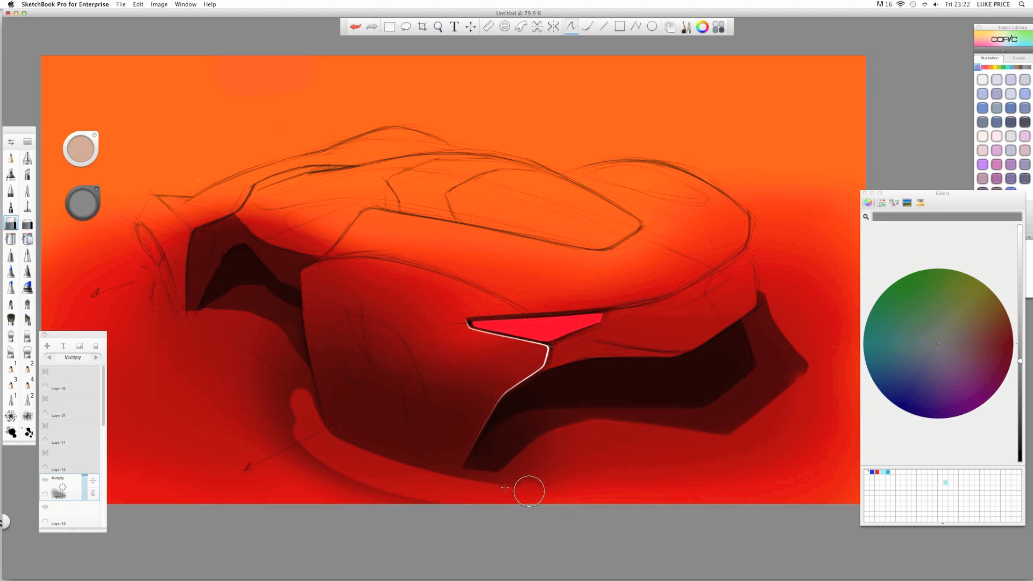
{"action": "left_click_drag", "start_coordinate": [326, 452], "coordinate": [565, 492]}
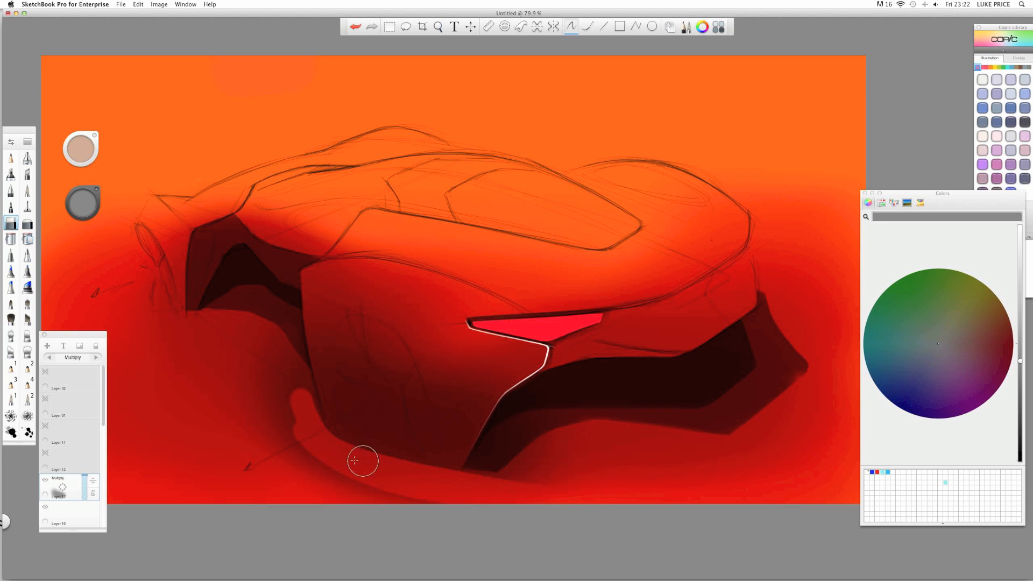
{"action": "left_click_drag", "start_coordinate": [309, 462], "coordinate": [481, 494]}
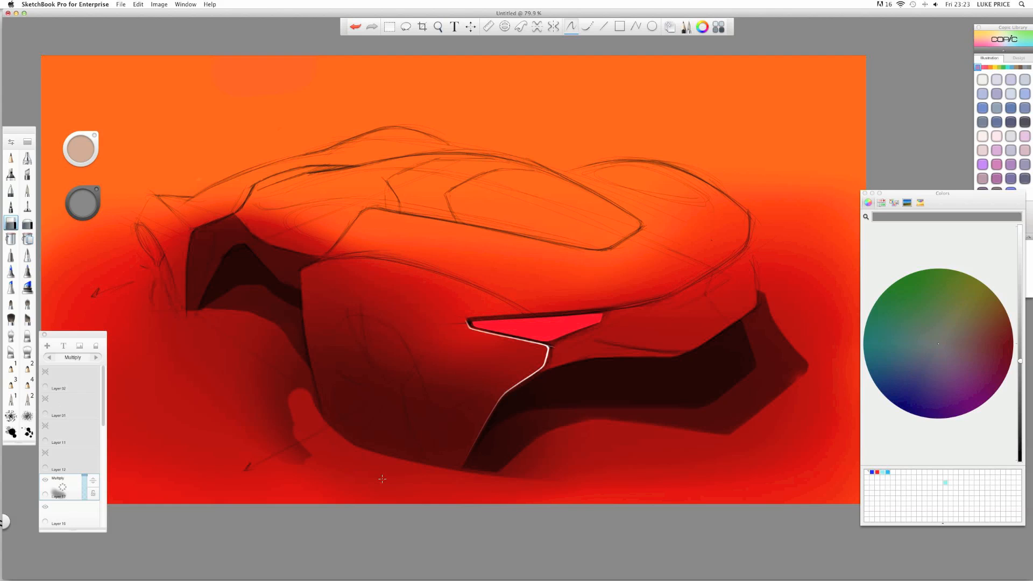
{"action": "mouse_move", "coordinate": [300, 397]}
{"action": "left_mouse_down"}
{"action": "mouse_move", "coordinate": [286, 360]}
{"action": "mouse_move", "coordinate": [284, 327]}
{"action": "mouse_move", "coordinate": [293, 388]}
{"action": "mouse_move", "coordinate": [290, 316]}
{"action": "mouse_move", "coordinate": [264, 289]}
{"action": "mouse_move", "coordinate": [298, 478]}
{"action": "mouse_move", "coordinate": [245, 331]}
{"action": "left_mouse_up"}
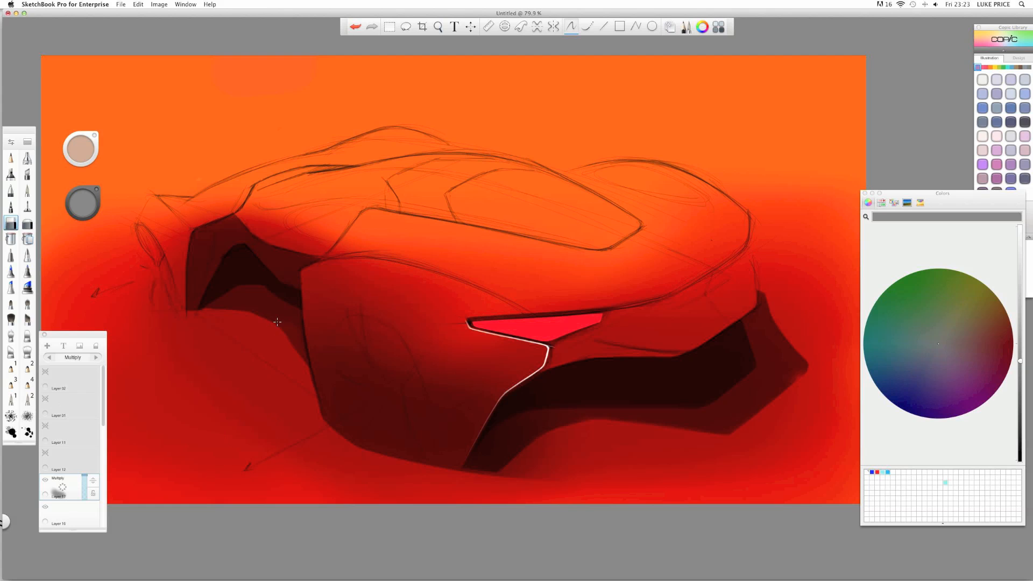
- Pan across the car's lower body, switching between soft and hard erasers to refine the dark shading
{"action": "key", "text": "space"}
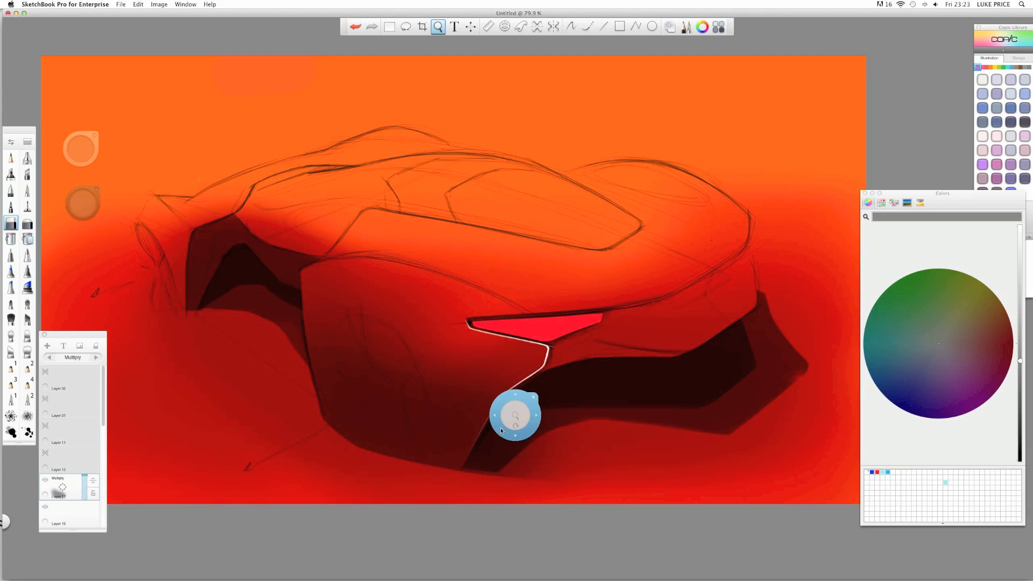
{"action": "left_click_drag", "start_coordinate": [512, 415], "coordinate": [438, 374]}
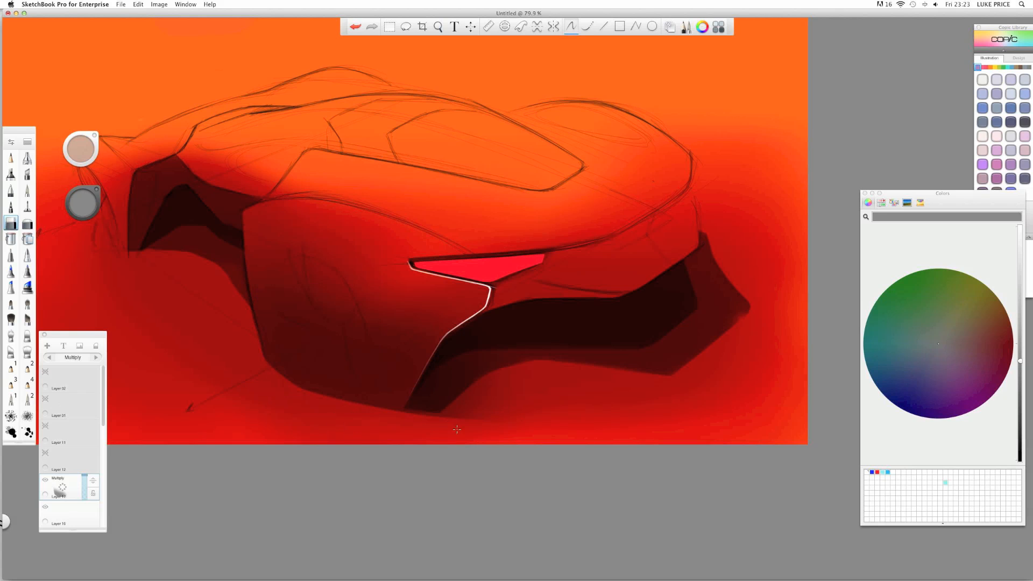
{"action": "key", "text": "space"}
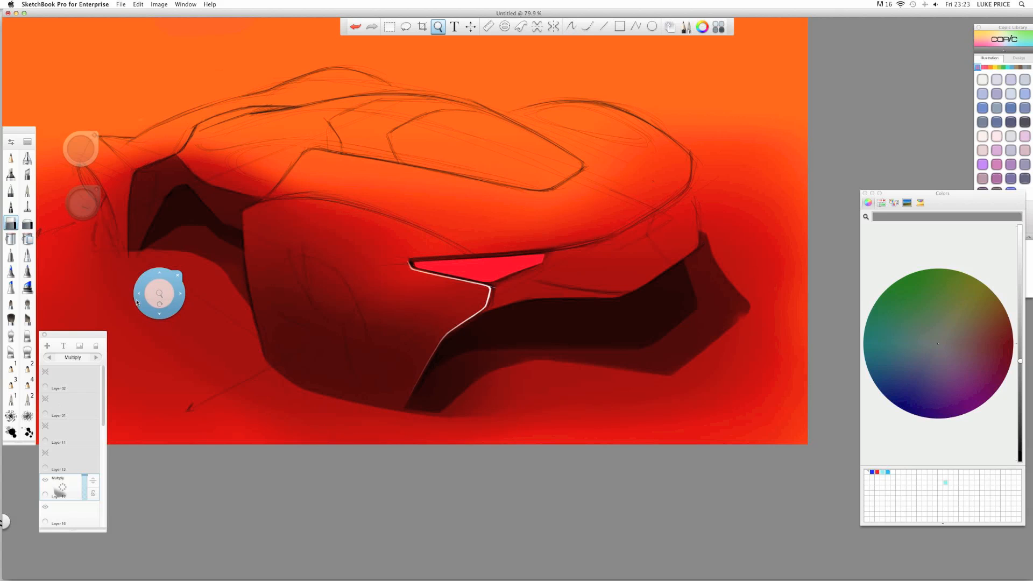
{"action": "left_click_drag", "start_coordinate": [154, 310], "coordinate": [264, 365]}
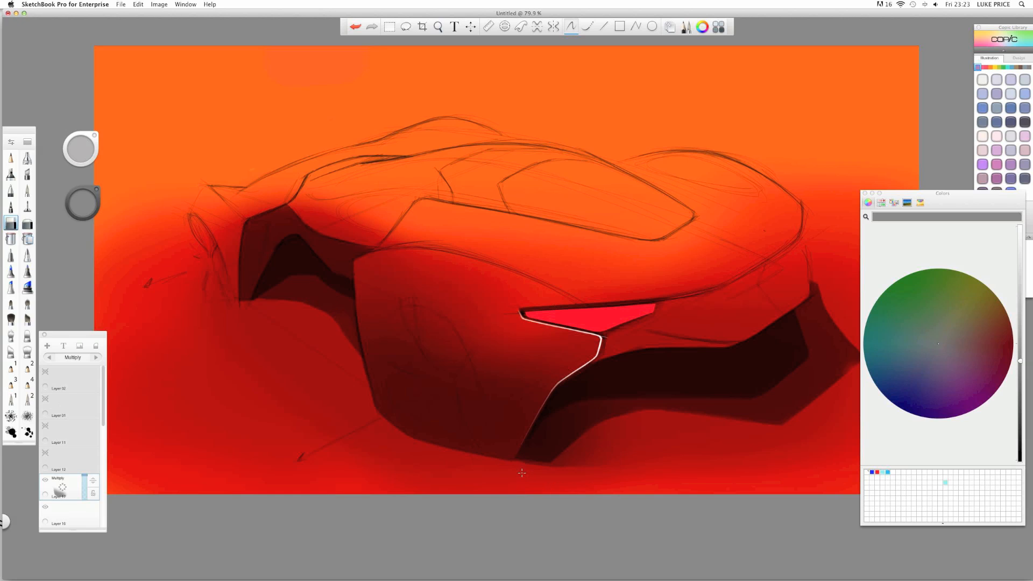
{"action": "key", "text": "space"}
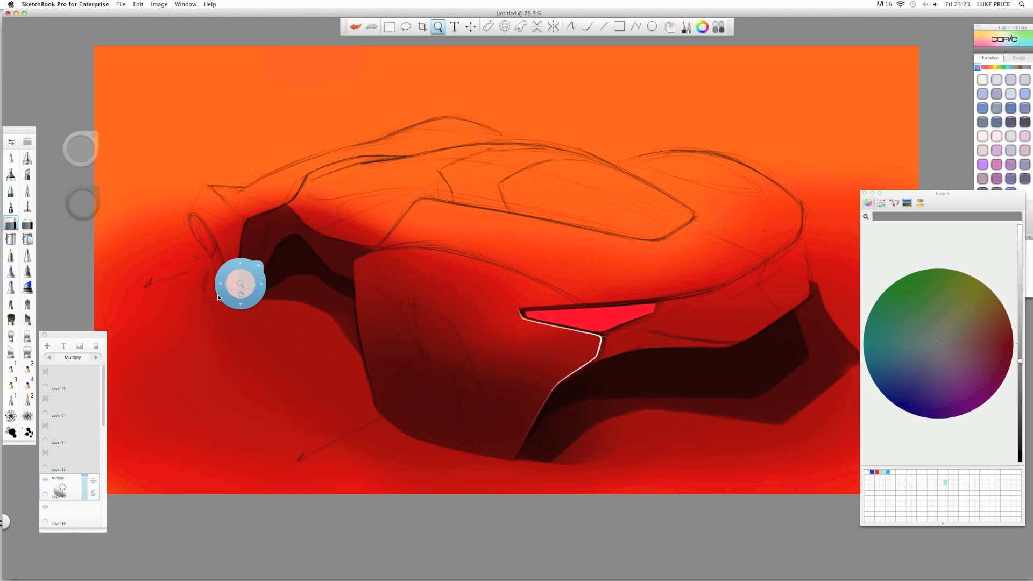
{"action": "left_click_drag", "start_coordinate": [236, 286], "coordinate": [206, 281]}
{"action": "left_click", "coordinate": [27, 223]}
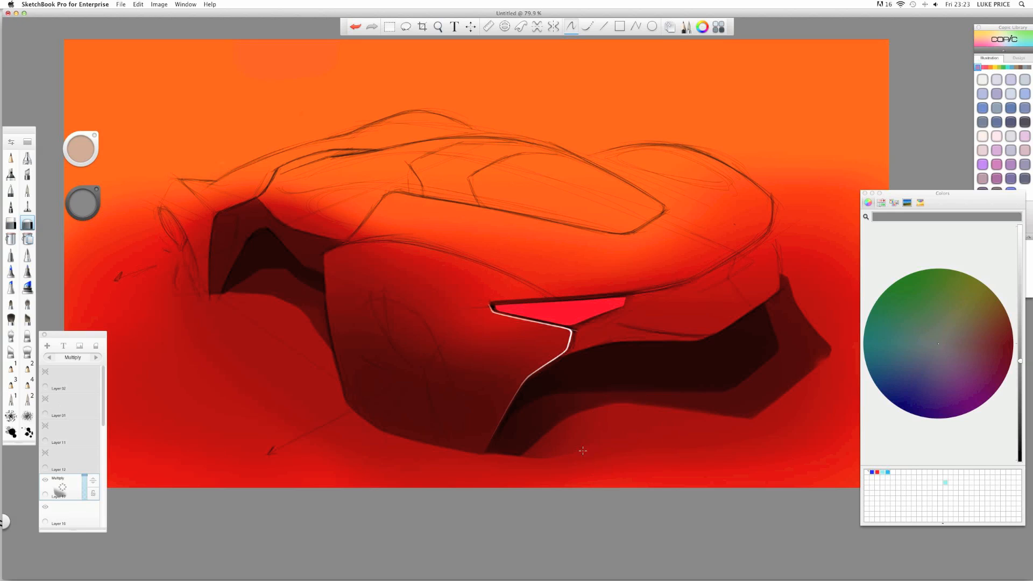
{"action": "key", "text": "space"}
{"action": "left_click_drag", "start_coordinate": [234, 275], "coordinate": [226, 295]}
{"action": "left_click", "coordinate": [11, 224]}
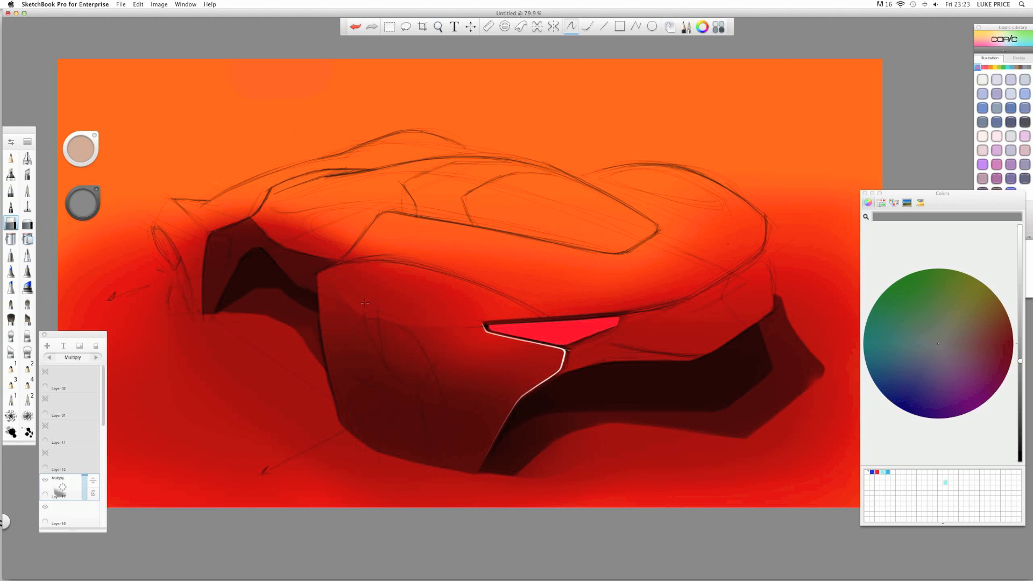
{"action": "left_click", "coordinate": [27, 223]}
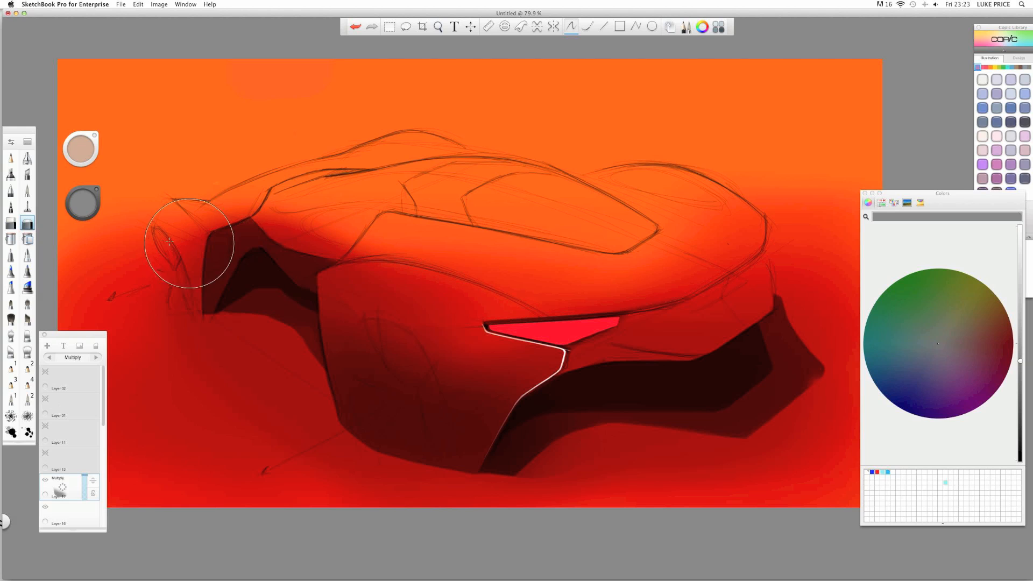
{"action": "key", "text": "space"}
{"action": "left_click_drag", "start_coordinate": [338, 315], "coordinate": [351, 338]}
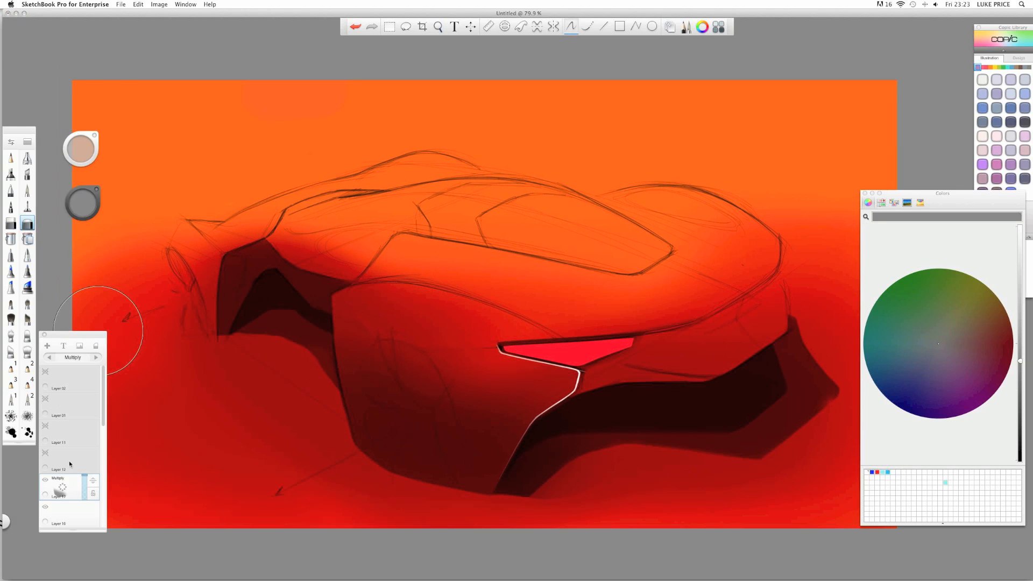
- Add a new layer, airbrush a soft grey haze over the car's front-left, and set it to Multiply
{"action": "left_click", "coordinate": [66, 492]}
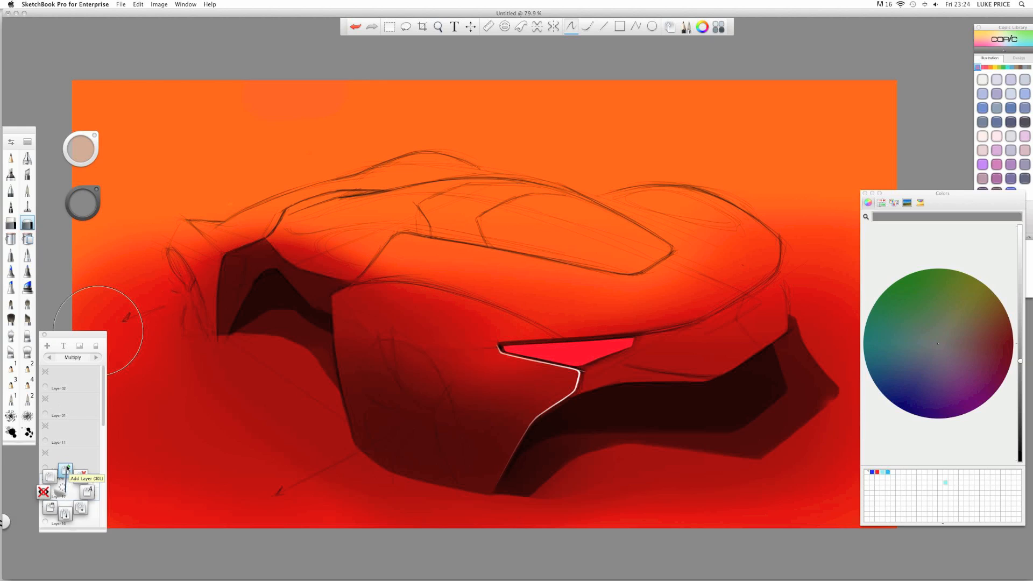
{"action": "left_click", "coordinate": [65, 470]}
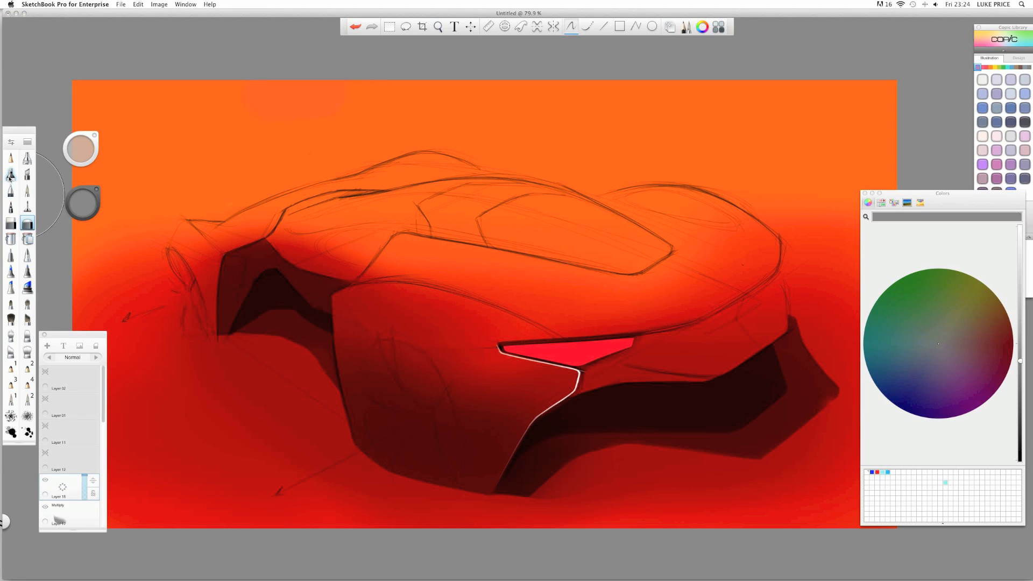
{"action": "mouse_move", "coordinate": [196, 309]}
{"action": "left_mouse_down"}
{"action": "mouse_move", "coordinate": [221, 342]}
{"action": "mouse_move", "coordinate": [177, 280]}
{"action": "mouse_move", "coordinate": [174, 290]}
{"action": "left_mouse_up"}
{"action": "left_click", "coordinate": [96, 357]}
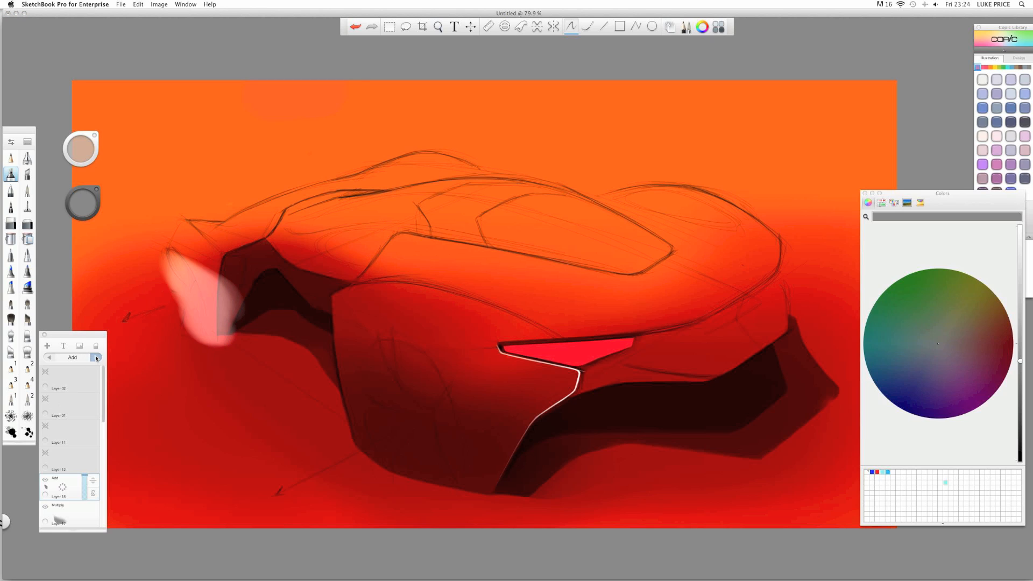
{"action": "left_click", "coordinate": [96, 357]}
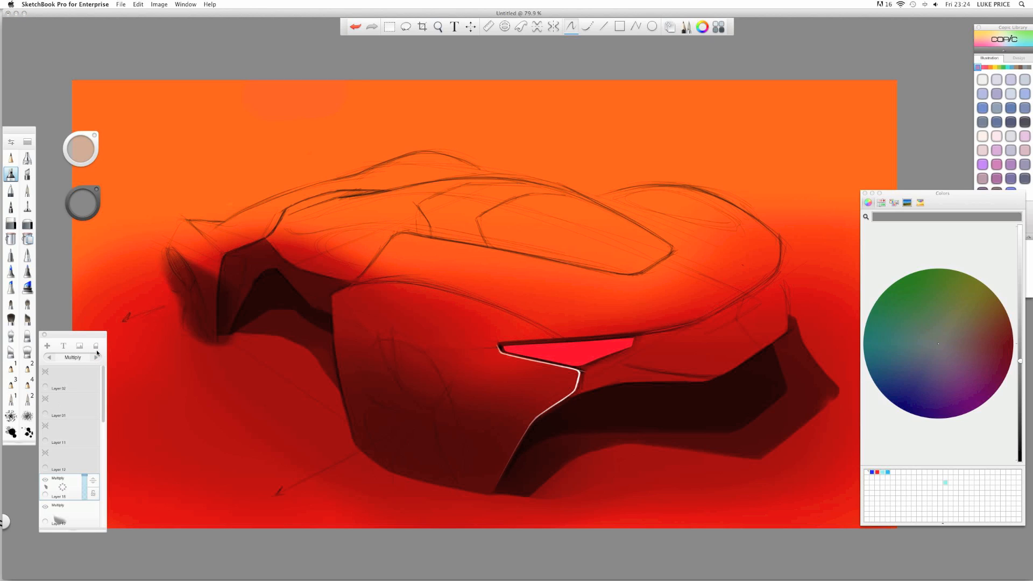
- Erase parts of the new shadow along the dark edge line and left edge, rotating the canvas as needed
{"action": "left_click", "coordinate": [8, 228]}
{"action": "left_click_drag", "start_coordinate": [235, 284], "coordinate": [231, 329]}
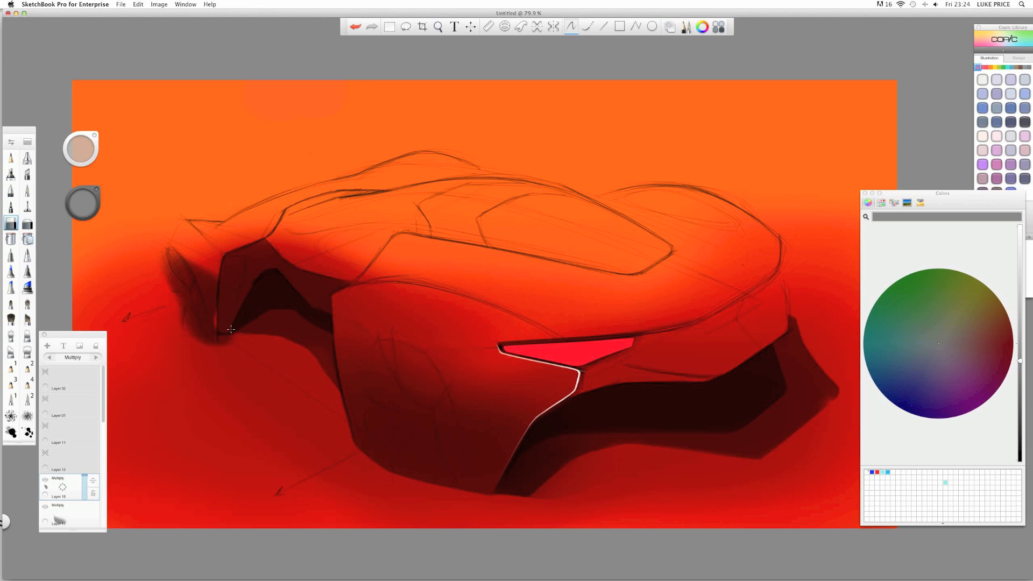
{"action": "key", "text": "super+z"}
{"action": "key", "text": "space"}
{"action": "left_click_drag", "start_coordinate": [188, 212], "coordinate": [489, 179]}
{"action": "mouse_move", "coordinate": [426, 243]}
{"action": "left_mouse_down"}
{"action": "mouse_move", "coordinate": [337, 358]}
{"action": "mouse_move", "coordinate": [317, 408]}
{"action": "left_mouse_up"}
{"action": "left_click_drag", "start_coordinate": [237, 161], "coordinate": [377, 108]}
{"action": "left_click_drag", "start_coordinate": [341, 200], "coordinate": [321, 326]}
{"action": "mouse_move", "coordinate": [263, 239]}
{"action": "left_mouse_down"}
{"action": "mouse_move", "coordinate": [344, 237]}
{"action": "mouse_move", "coordinate": [284, 234]}
{"action": "mouse_move", "coordinate": [336, 236]}
{"action": "left_mouse_up"}
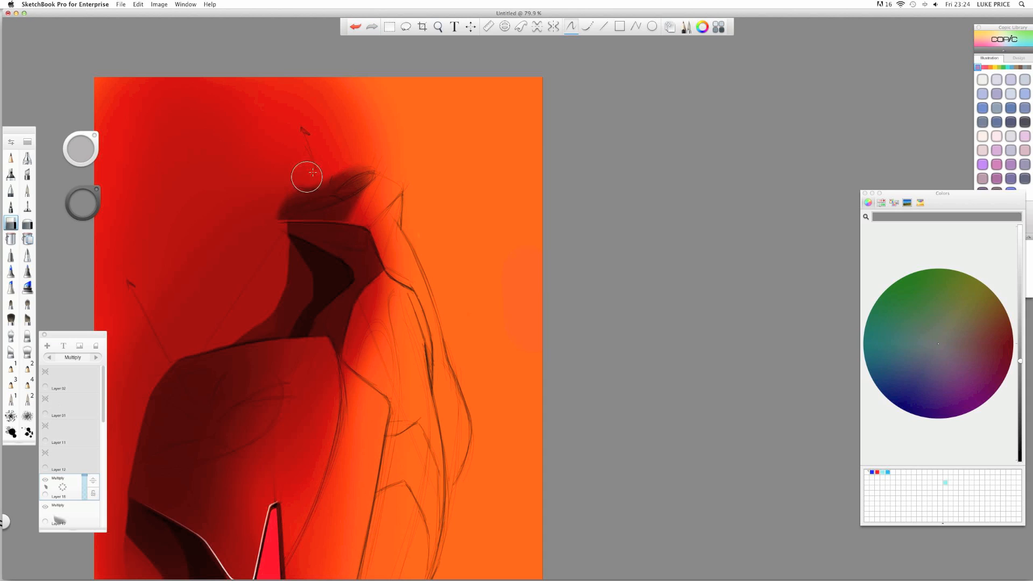
{"action": "mouse_move", "coordinate": [356, 157]}
{"action": "left_mouse_down"}
{"action": "mouse_move", "coordinate": [312, 165]}
{"action": "mouse_move", "coordinate": [353, 160]}
{"action": "mouse_move", "coordinate": [285, 190]}
{"action": "mouse_move", "coordinate": [361, 164]}
{"action": "mouse_move", "coordinate": [317, 192]}
{"action": "mouse_move", "coordinate": [368, 167]}
{"action": "mouse_move", "coordinate": [283, 194]}
{"action": "left_mouse_up"}
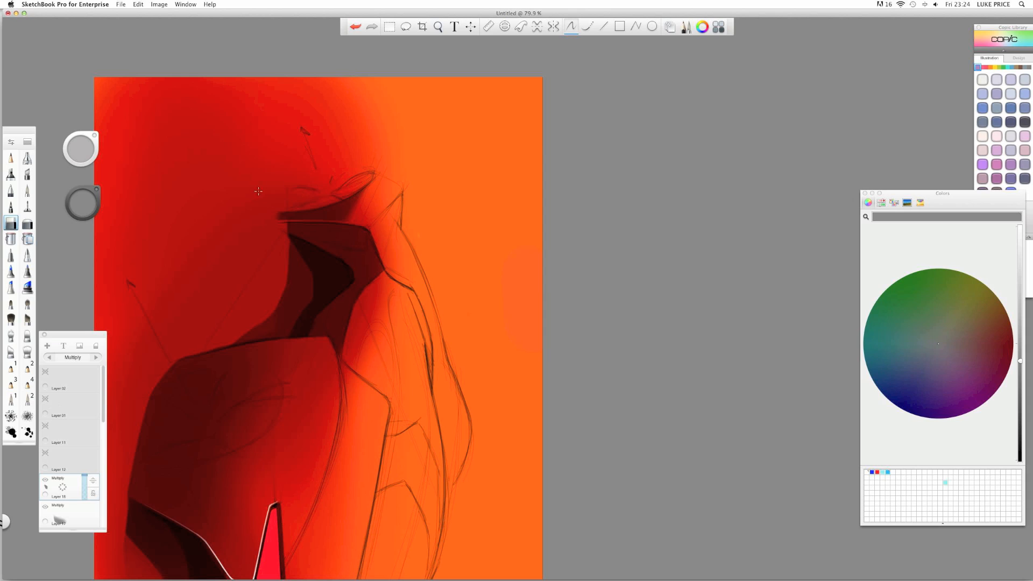
- Switch to a different brush, level the canvas view, and add another new layer
{"action": "left_click", "coordinate": [28, 224]}
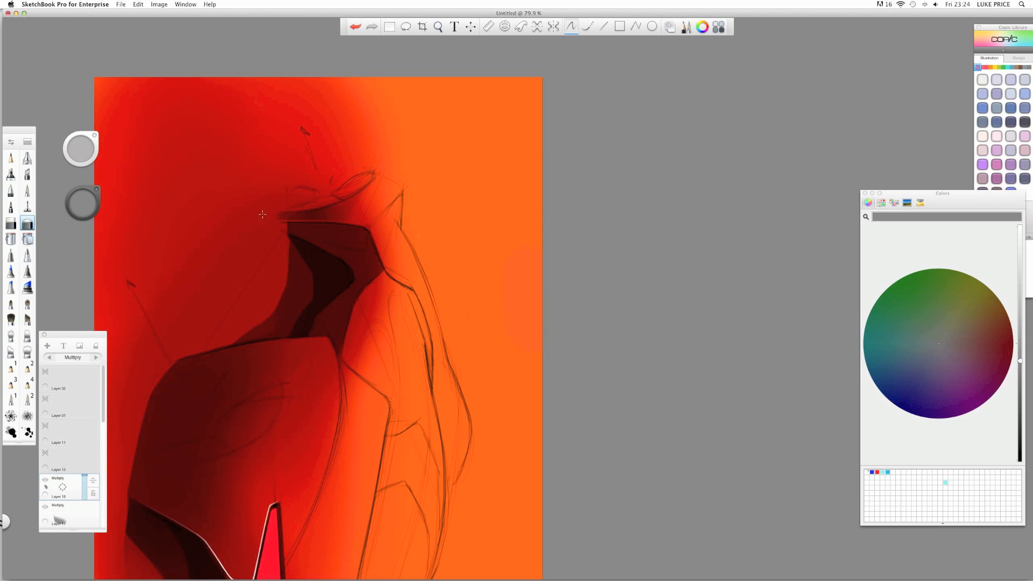
{"action": "key", "text": "space"}
{"action": "left_click_drag", "start_coordinate": [370, 197], "coordinate": [273, 202]}
{"action": "left_click_drag", "start_coordinate": [322, 425], "coordinate": [401, 455]}
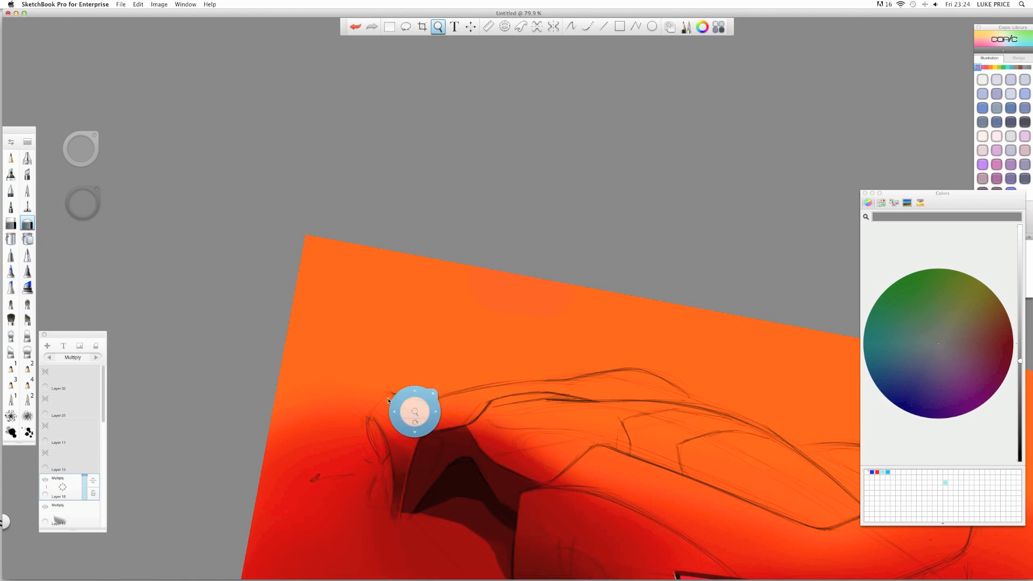
{"action": "left_click_drag", "start_coordinate": [394, 394], "coordinate": [159, 151]}
{"action": "mouse_move", "coordinate": [344, 221]}
{"action": "left_mouse_down"}
{"action": "mouse_move", "coordinate": [308, 246]}
{"action": "mouse_move", "coordinate": [318, 244]}
{"action": "mouse_move", "coordinate": [321, 231]}
{"action": "mouse_move", "coordinate": [309, 238]}
{"action": "left_mouse_up"}
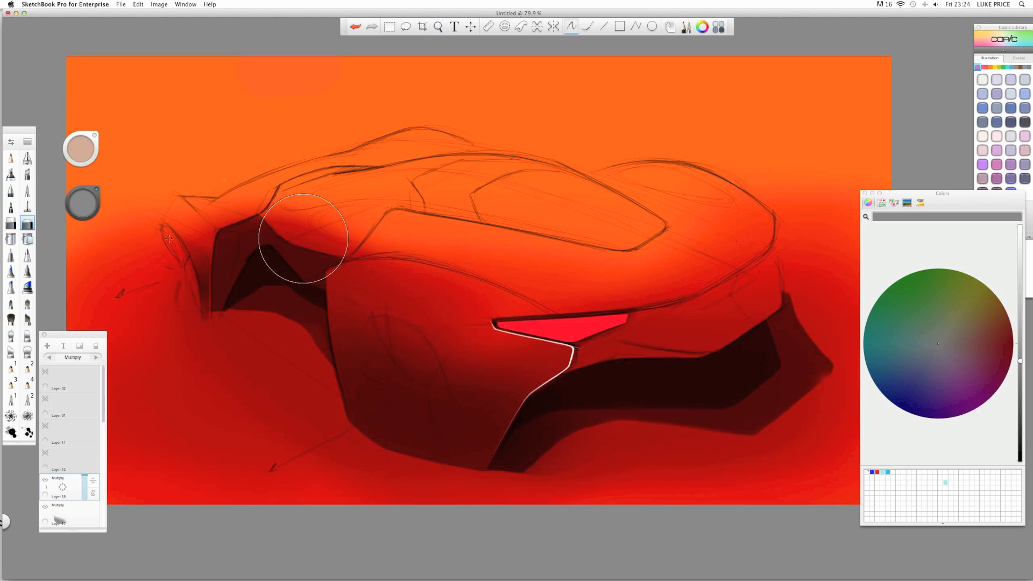
{"action": "left_click_drag", "start_coordinate": [67, 490], "coordinate": [64, 433]}
- Airbrush a soft grey-blue stroke on the new Layer 19
{"action": "left_click", "coordinate": [27, 159]}
{"action": "left_click_drag", "start_coordinate": [205, 293], "coordinate": [196, 309]}
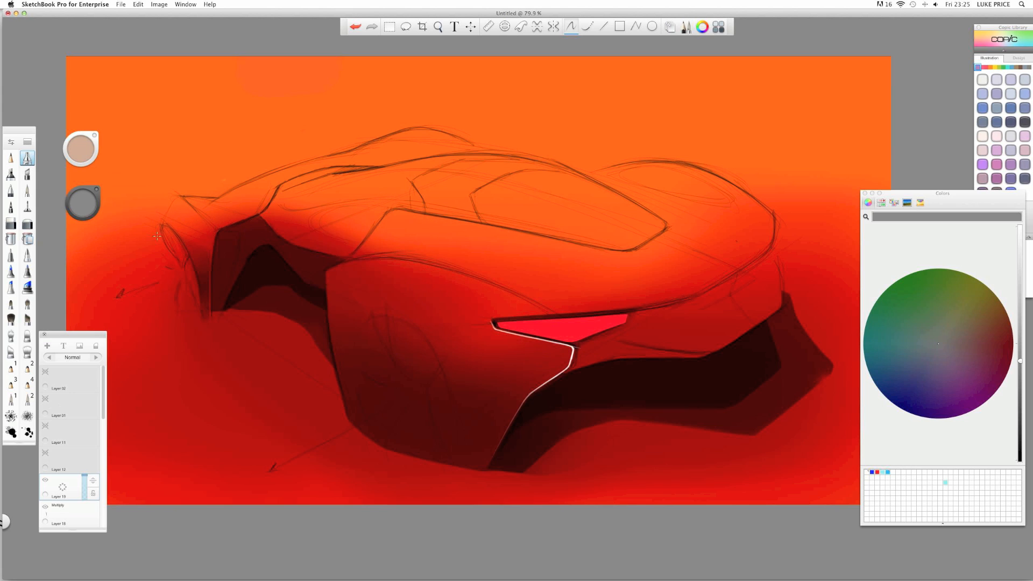
- Sketch red pencil guide ellipses around the cabin, then delete the layer holding them
{"action": "left_click", "coordinate": [12, 158]}
{"action": "left_click", "coordinate": [89, 206]}
{"action": "left_click", "coordinate": [106, 206]}
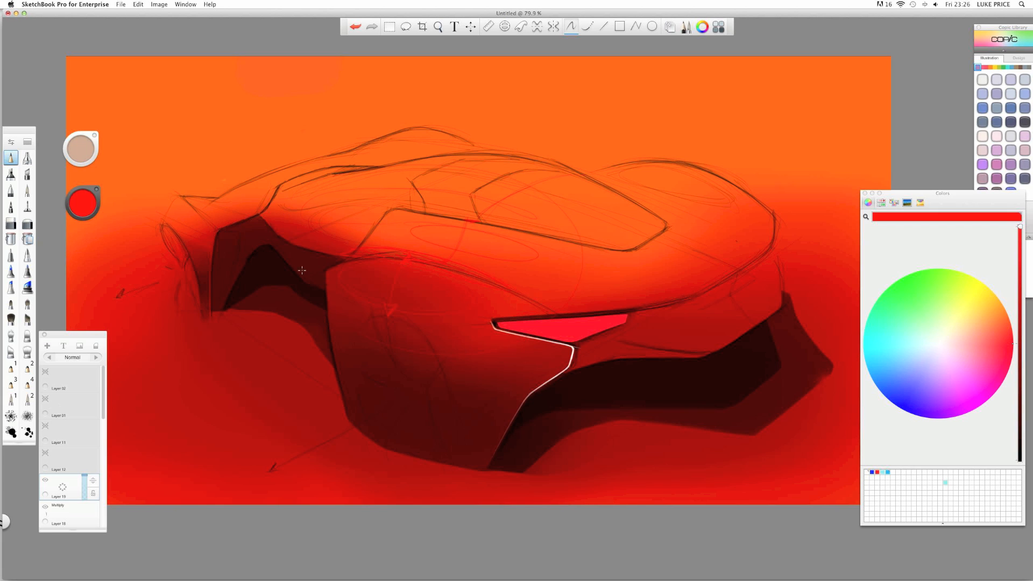
{"action": "mouse_move", "coordinate": [302, 270]}
{"action": "left_mouse_down"}
{"action": "mouse_move", "coordinate": [544, 215]}
{"action": "mouse_move", "coordinate": [320, 210]}
{"action": "mouse_move", "coordinate": [473, 151]}
{"action": "left_mouse_up"}
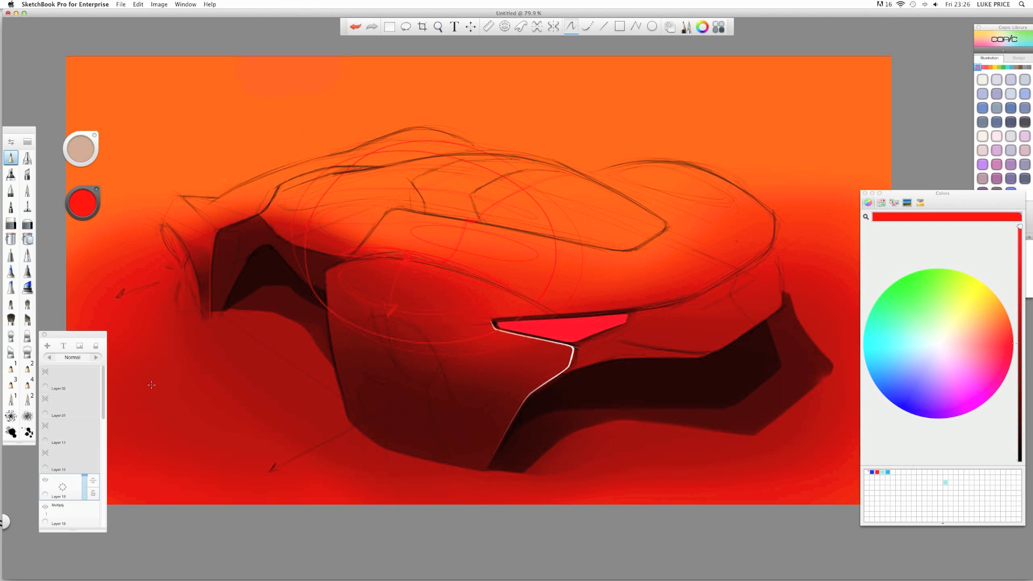
{"action": "mouse_move", "coordinate": [66, 489]}
{"action": "left_mouse_down"}
{"action": "mouse_move", "coordinate": [84, 464]}
{"action": "mouse_move", "coordinate": [38, 509]}
{"action": "left_mouse_up"}
- Add Layer 20 with a neutral grey colour and the brush enlarged to about 238
{"action": "left_click", "coordinate": [27, 158]}
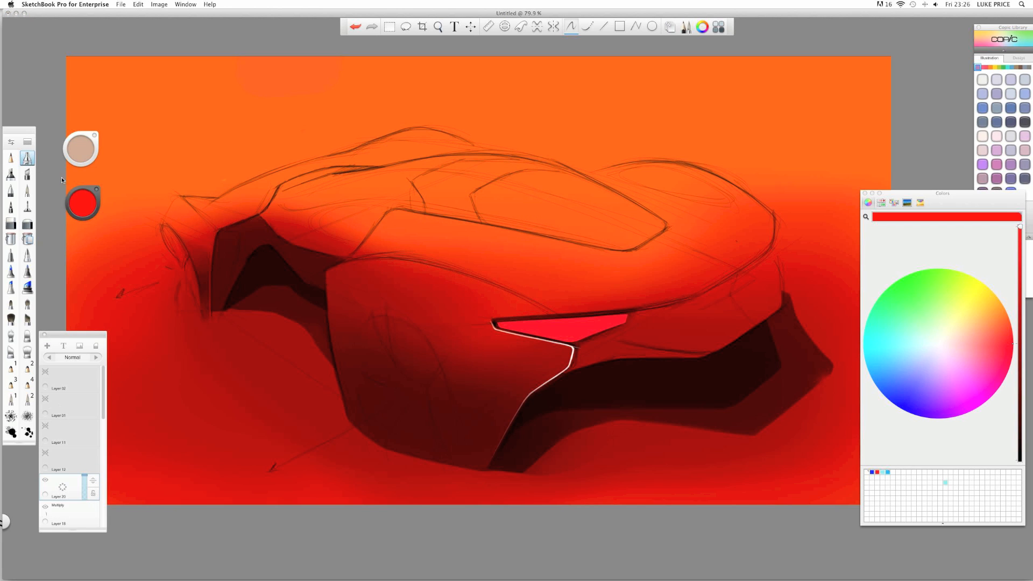
{"action": "left_click", "coordinate": [82, 205]}
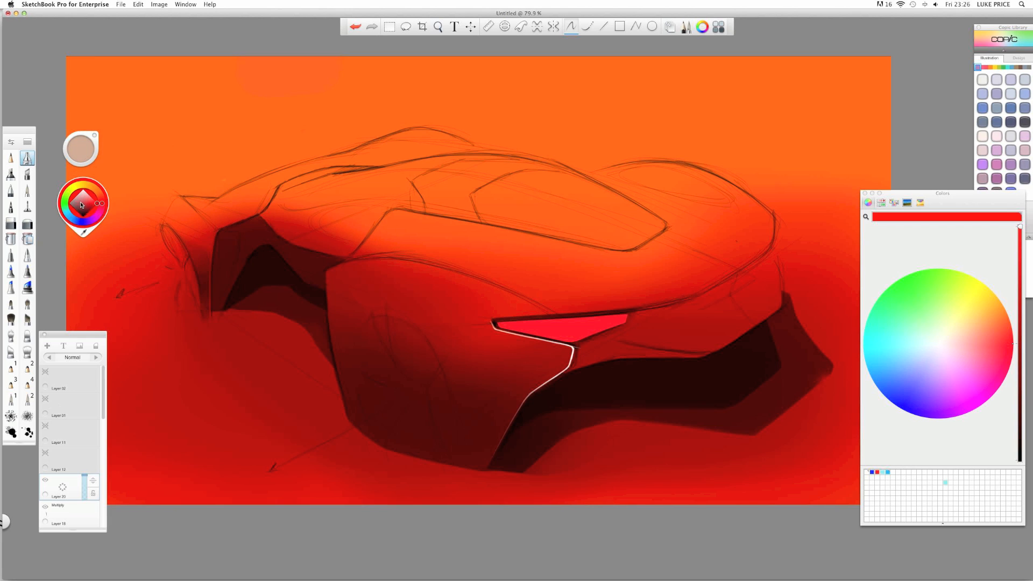
{"action": "left_click_drag", "start_coordinate": [129, 183], "coordinate": [145, 137]}
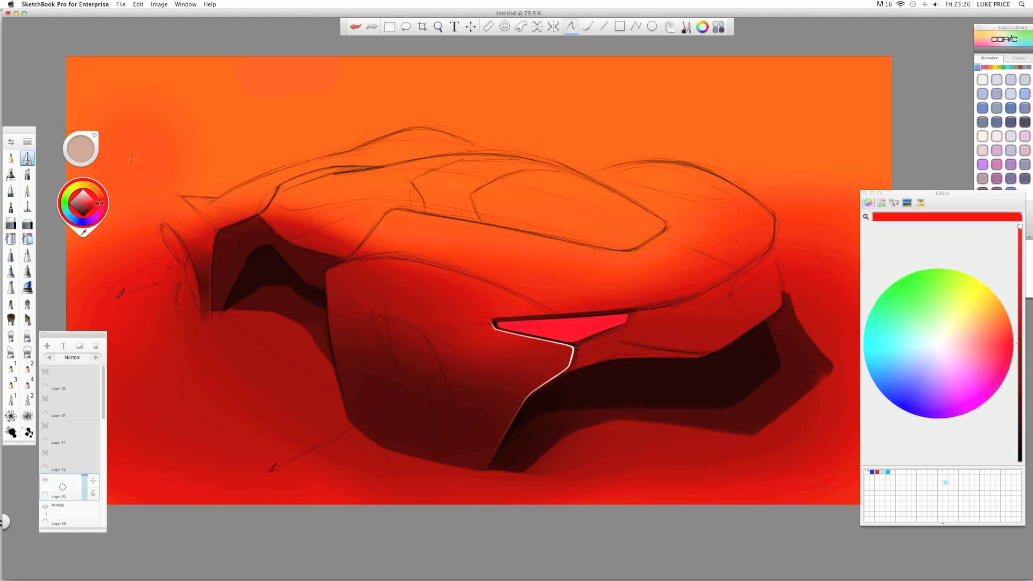
{"action": "key", "text": "super+z"}
{"action": "left_click", "coordinate": [70, 202]}
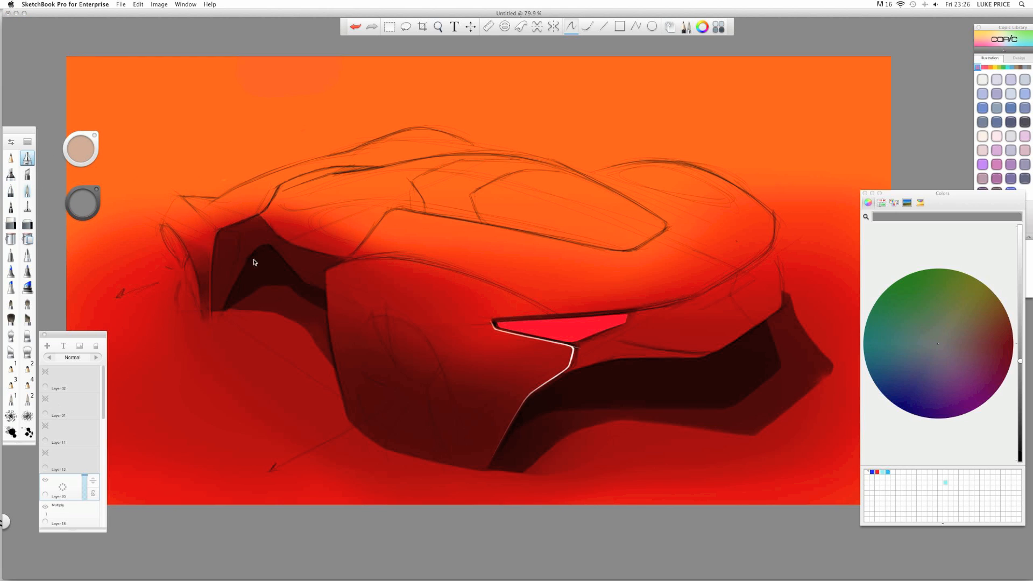
{"action": "key", "text": "b"}
{"action": "mouse_move", "coordinate": [444, 266]}
{"action": "left_mouse_down"}
{"action": "mouse_move", "coordinate": [380, 271]}
{"action": "mouse_move", "coordinate": [474, 291]}
{"action": "mouse_move", "coordinate": [362, 273]}
{"action": "mouse_move", "coordinate": [450, 282]}
{"action": "mouse_move", "coordinate": [457, 288]}
{"action": "mouse_move", "coordinate": [378, 274]}
{"action": "mouse_move", "coordinate": [528, 320]}
{"action": "mouse_move", "coordinate": [329, 280]}
{"action": "mouse_move", "coordinate": [423, 276]}
{"action": "mouse_move", "coordinate": [553, 336]}
{"action": "mouse_move", "coordinate": [342, 277]}
{"action": "left_mouse_up"}
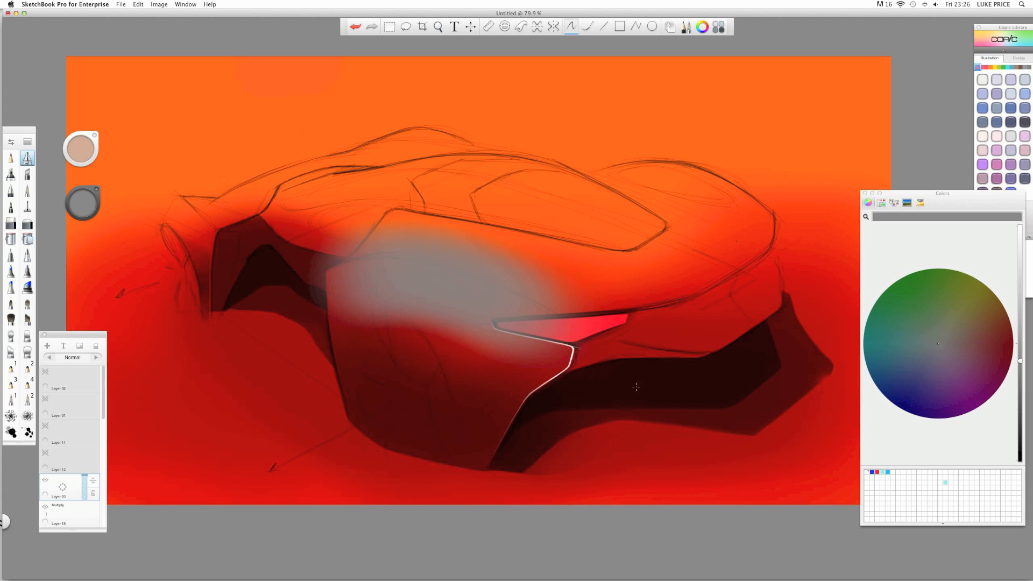
- Set Layer 20 to Multiply and erase the dark shading on the body panel and above the lamp
{"action": "left_click", "coordinate": [97, 358]}
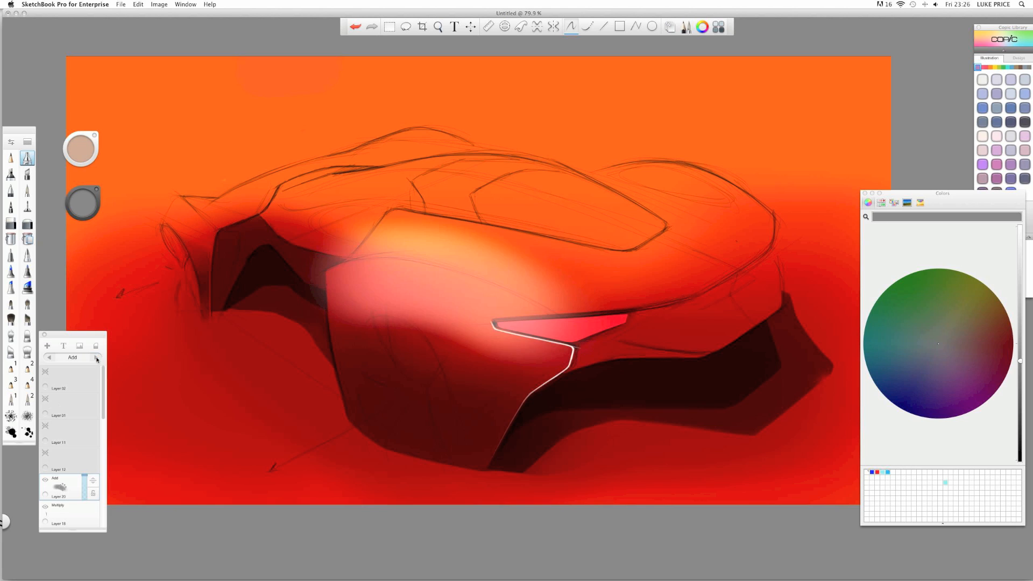
{"action": "left_click", "coordinate": [97, 358]}
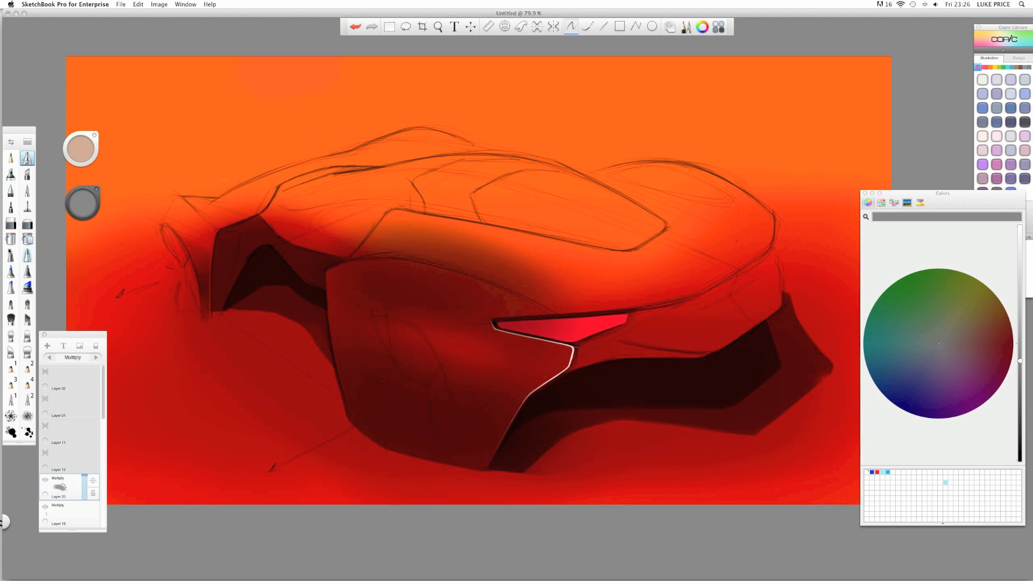
{"action": "left_click", "coordinate": [10, 223]}
{"action": "mouse_move", "coordinate": [381, 302]}
{"action": "left_mouse_down"}
{"action": "mouse_move", "coordinate": [404, 302]}
{"action": "mouse_move", "coordinate": [341, 290]}
{"action": "mouse_move", "coordinate": [433, 298]}
{"action": "mouse_move", "coordinate": [539, 357]}
{"action": "mouse_move", "coordinate": [457, 309]}
{"action": "mouse_move", "coordinate": [537, 346]}
{"action": "mouse_move", "coordinate": [506, 327]}
{"action": "mouse_move", "coordinate": [465, 311]}
{"action": "left_mouse_up"}
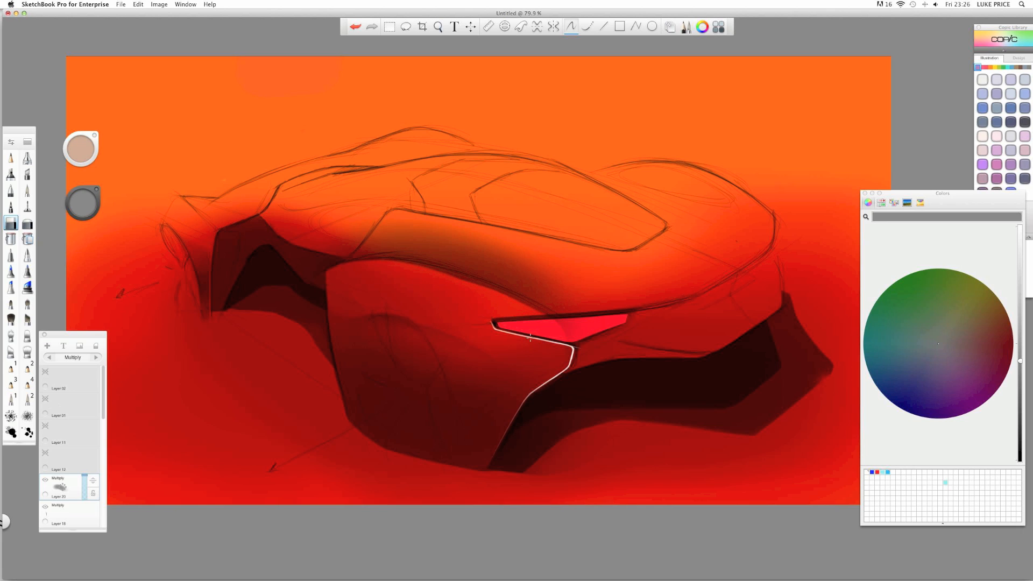
{"action": "left_click_drag", "start_coordinate": [530, 337], "coordinate": [398, 291]}
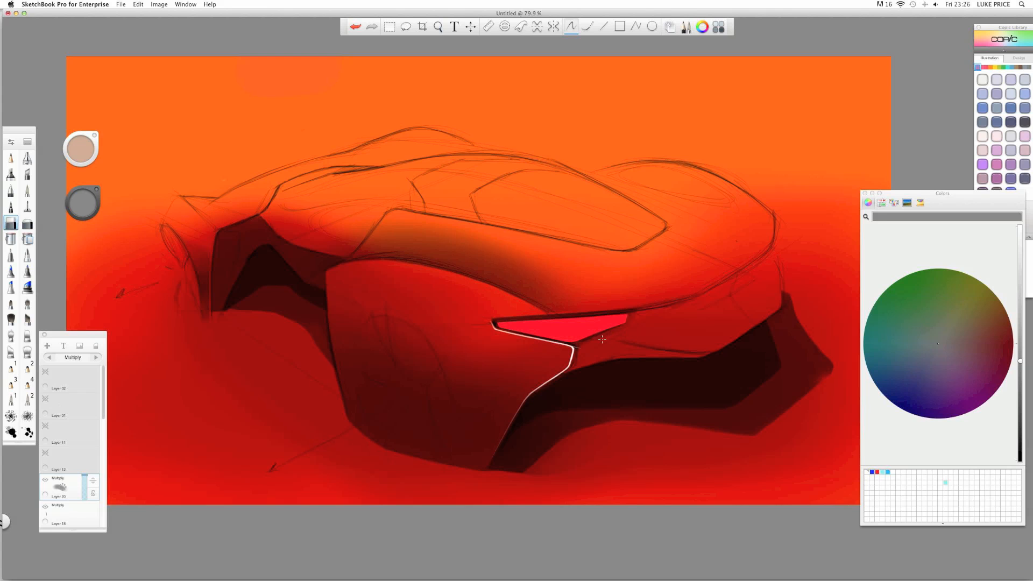
- Zoom in on the red lamp, undo the erasing above it, and shrink the brush
{"action": "key", "text": "space"}
{"action": "left_click_drag", "start_coordinate": [554, 302], "coordinate": [653, 302]}
{"action": "left_click_drag", "start_coordinate": [536, 368], "coordinate": [377, 334]}
{"action": "left_click_drag", "start_coordinate": [430, 323], "coordinate": [515, 330]}
{"action": "key", "text": "super+z"}
{"action": "key", "text": "b"}
{"action": "left_click_drag", "start_coordinate": [575, 366], "coordinate": [506, 355]}
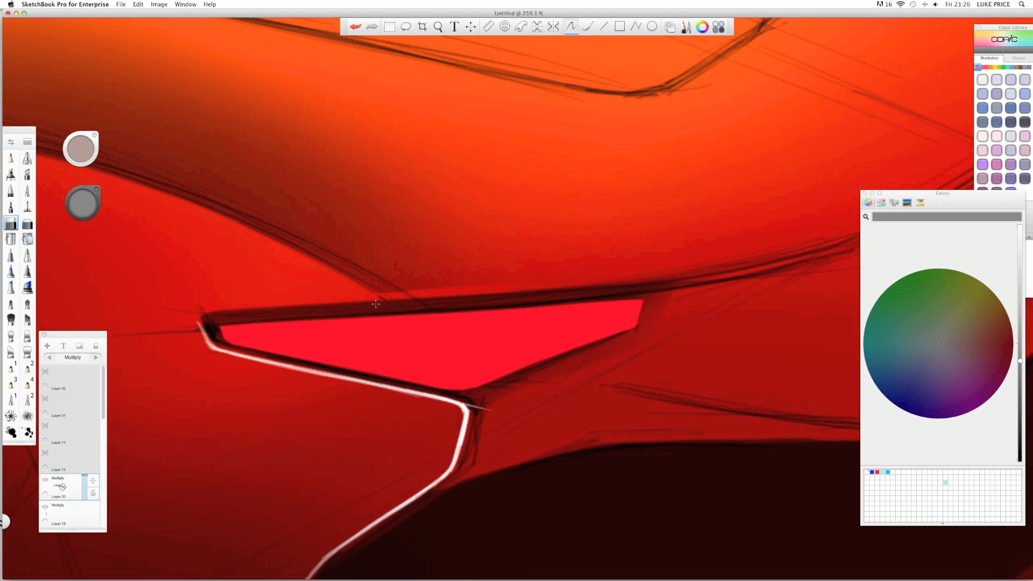
- Zoom out to the whole car, enlarge the brush, and switch back from erasing to painting
{"action": "key", "text": "space"}
{"action": "mouse_move", "coordinate": [357, 266]}
{"action": "left_mouse_down"}
{"action": "mouse_move", "coordinate": [312, 261]}
{"action": "mouse_move", "coordinate": [379, 327]}
{"action": "mouse_move", "coordinate": [583, 395]}
{"action": "left_mouse_up"}
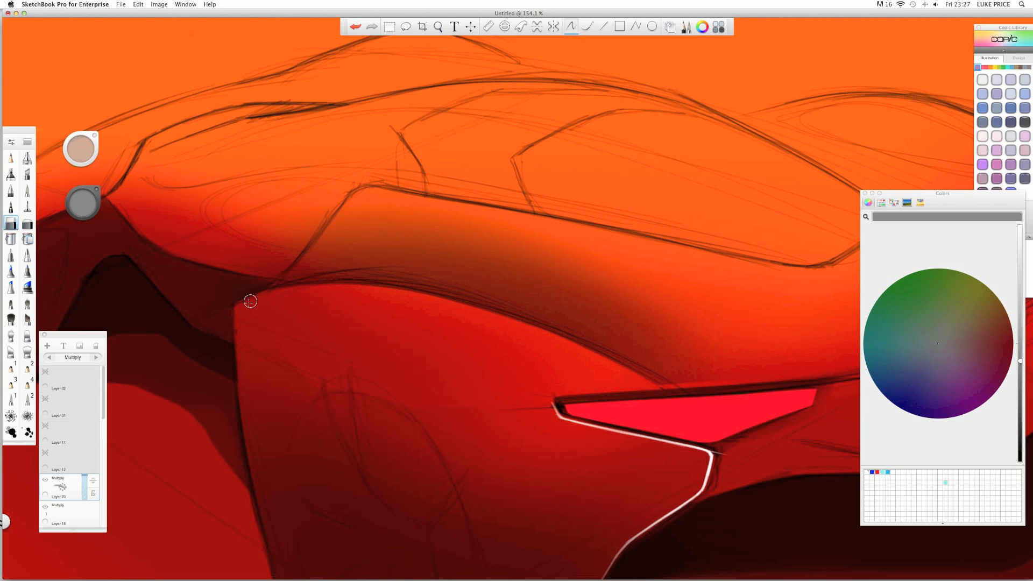
{"action": "key", "text": "space"}
{"action": "mouse_move", "coordinate": [429, 258]}
{"action": "left_mouse_down"}
{"action": "mouse_move", "coordinate": [350, 245]}
{"action": "mouse_move", "coordinate": [337, 232]}
{"action": "mouse_move", "coordinate": [395, 238]}
{"action": "left_mouse_up"}
{"action": "key", "text": "b"}
{"action": "left_click", "coordinate": [27, 224]}
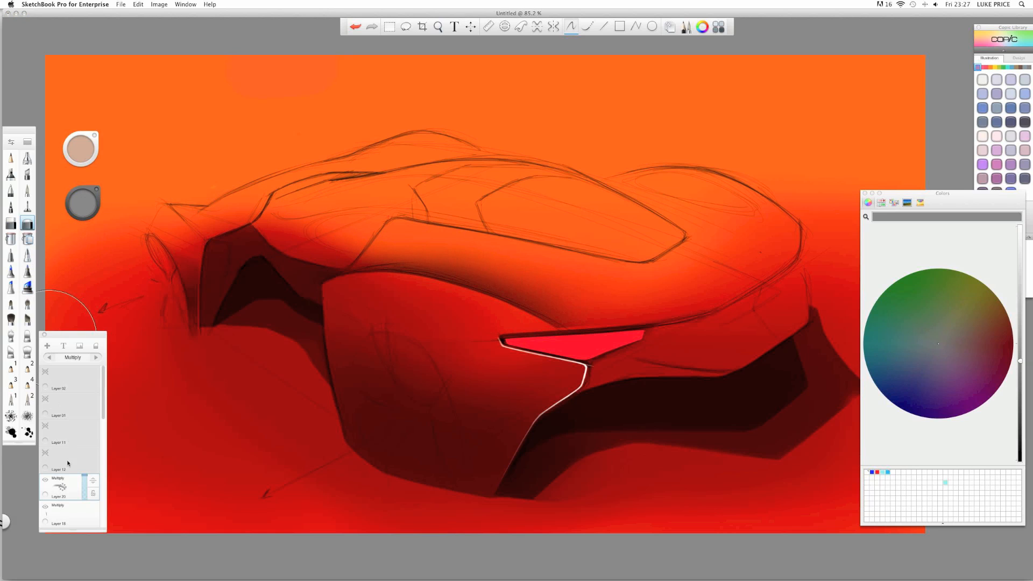
- Add Layer 21, airbrush a soft grey band along the body panel, and fade it to 56% opacity
{"action": "left_click_drag", "start_coordinate": [67, 491], "coordinate": [64, 474]}
{"action": "left_click", "coordinate": [11, 174]}
{"action": "mouse_move", "coordinate": [438, 293]}
{"action": "left_mouse_down"}
{"action": "mouse_move", "coordinate": [415, 294]}
{"action": "mouse_move", "coordinate": [460, 307]}
{"action": "mouse_move", "coordinate": [388, 291]}
{"action": "mouse_move", "coordinate": [520, 328]}
{"action": "mouse_move", "coordinate": [388, 291]}
{"action": "mouse_move", "coordinate": [527, 332]}
{"action": "mouse_move", "coordinate": [493, 313]}
{"action": "mouse_move", "coordinate": [380, 288]}
{"action": "mouse_move", "coordinate": [456, 299]}
{"action": "mouse_move", "coordinate": [529, 331]}
{"action": "mouse_move", "coordinate": [427, 289]}
{"action": "mouse_move", "coordinate": [359, 294]}
{"action": "mouse_move", "coordinate": [469, 300]}
{"action": "left_mouse_up"}
{"action": "left_click", "coordinate": [10, 224]}
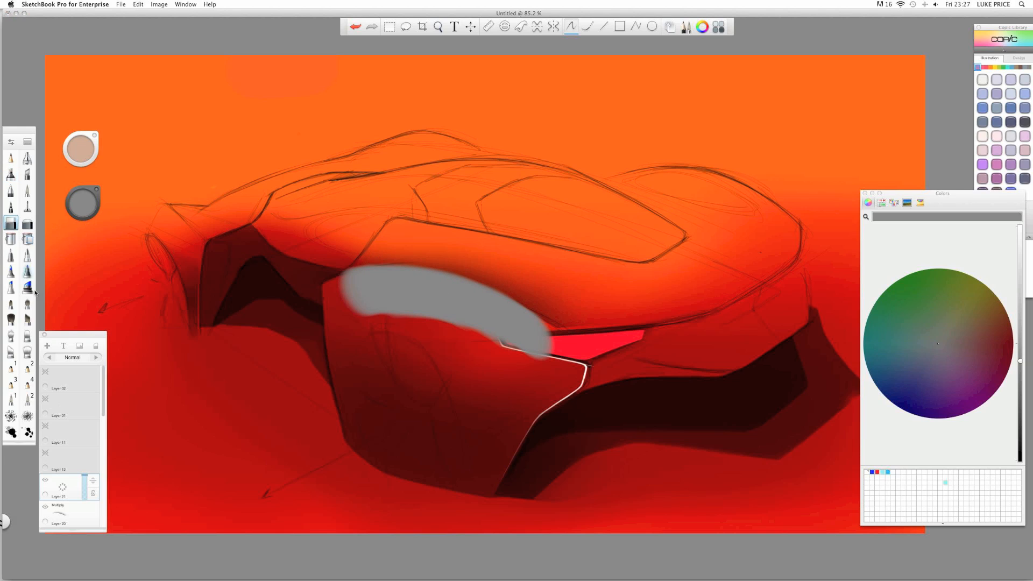
{"action": "left_click_drag", "start_coordinate": [85, 476], "coordinate": [84, 487]}
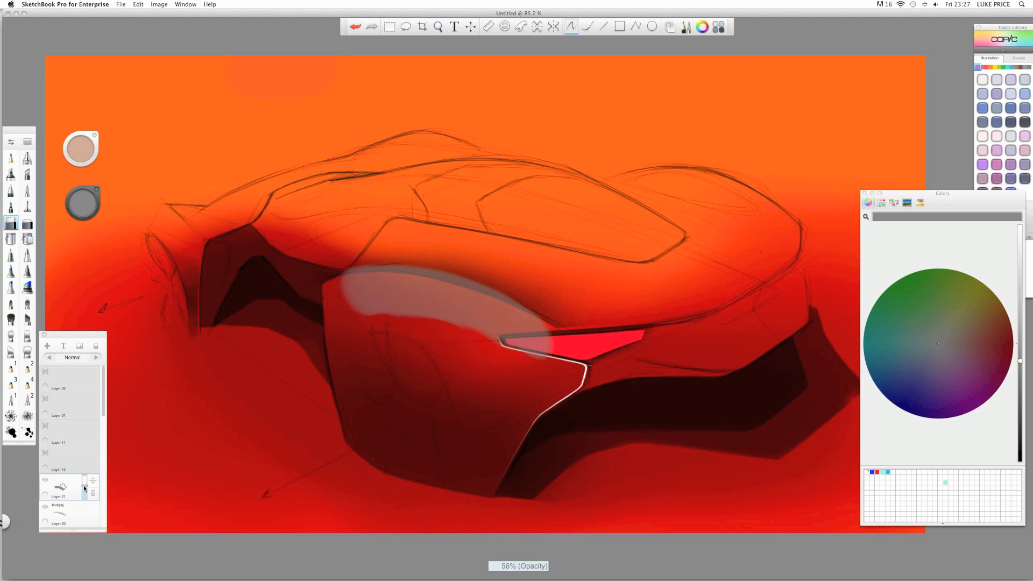
- Erase the upper and right parts of the grey highlight, undoing two stray strokes
{"action": "key", "text": "space"}
{"action": "left_click_drag", "start_coordinate": [414, 272], "coordinate": [450, 280]}
{"action": "left_click", "coordinate": [381, 302]}
{"action": "mouse_move", "coordinate": [344, 302]}
{"action": "left_mouse_down"}
{"action": "mouse_move", "coordinate": [293, 307]}
{"action": "mouse_move", "coordinate": [436, 307]}
{"action": "mouse_move", "coordinate": [449, 329]}
{"action": "mouse_move", "coordinate": [630, 404]}
{"action": "left_mouse_up"}
{"action": "left_click_drag", "start_coordinate": [511, 345], "coordinate": [392, 299]}
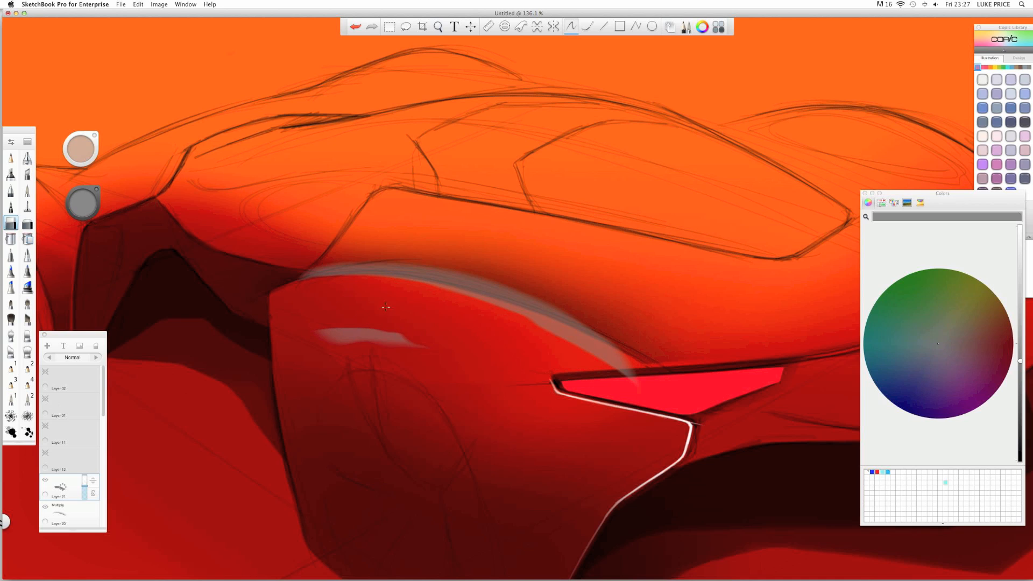
{"action": "key", "text": "super+z"}
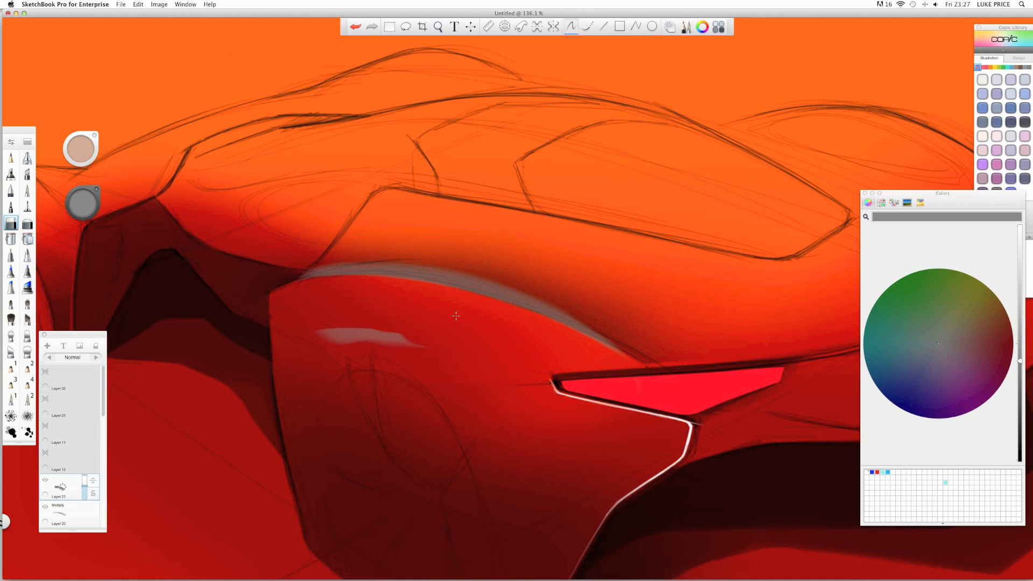
{"action": "key", "text": "super+z"}
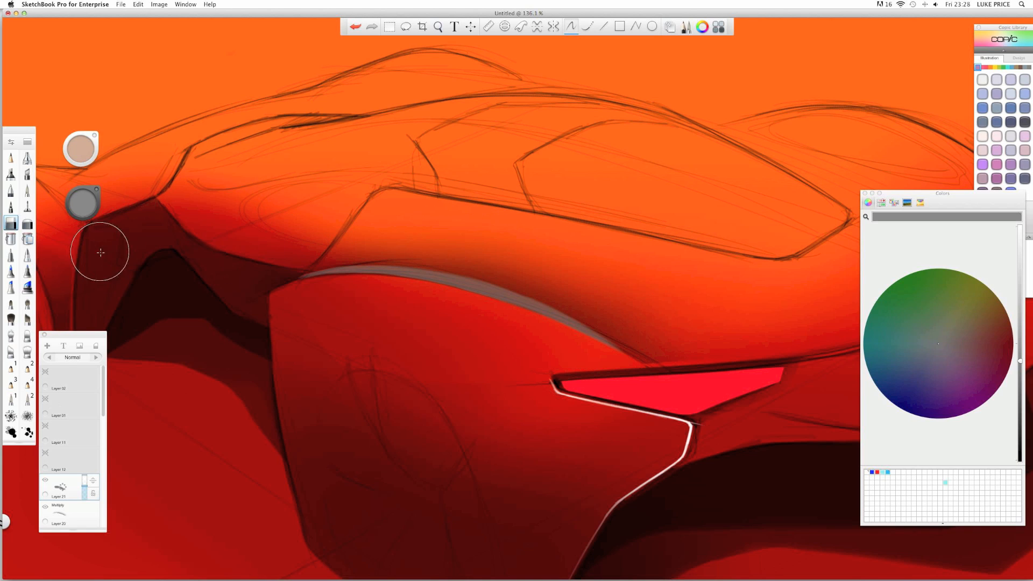
- Zoom out to the whole car and set Layer 21 to Multiply
{"action": "key", "text": "space"}
{"action": "left_click_drag", "start_coordinate": [403, 212], "coordinate": [288, 200]}
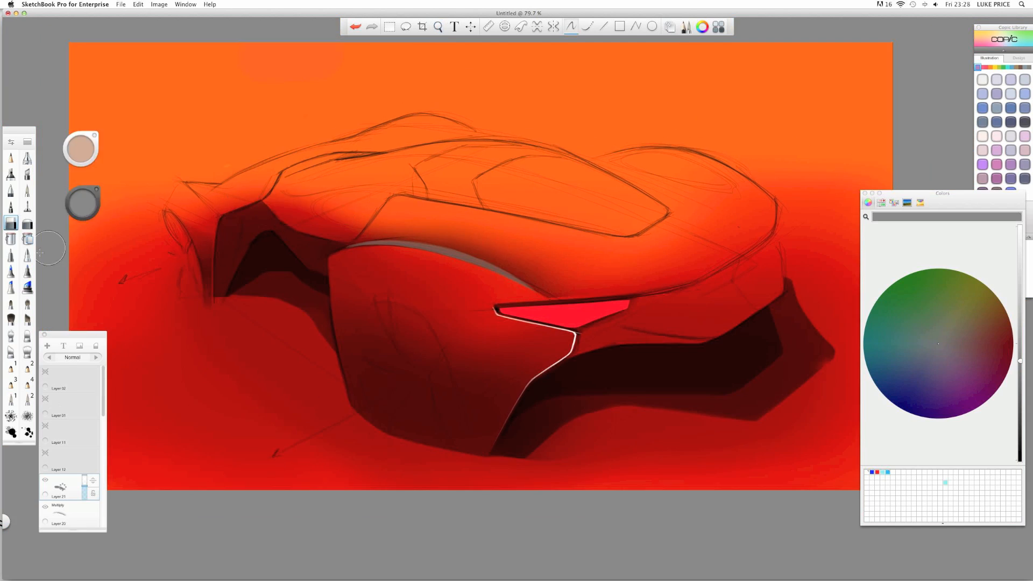
{"action": "left_click", "coordinate": [95, 358]}
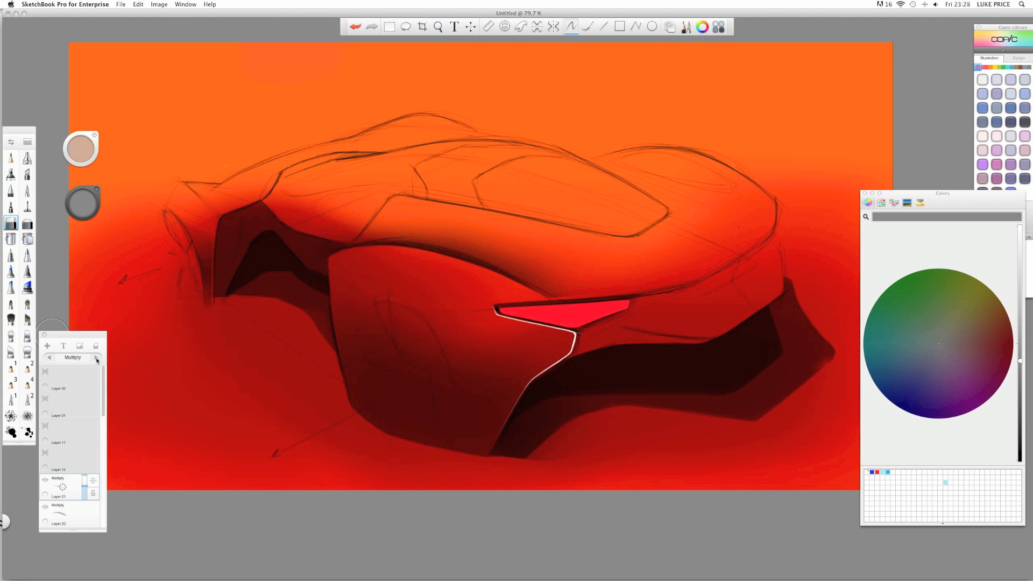
- Set Layer 21's opacity to 51% while zoomed on the fender and tail lamp
{"action": "key", "text": "space"}
{"action": "left_click_drag", "start_coordinate": [418, 254], "coordinate": [484, 256]}
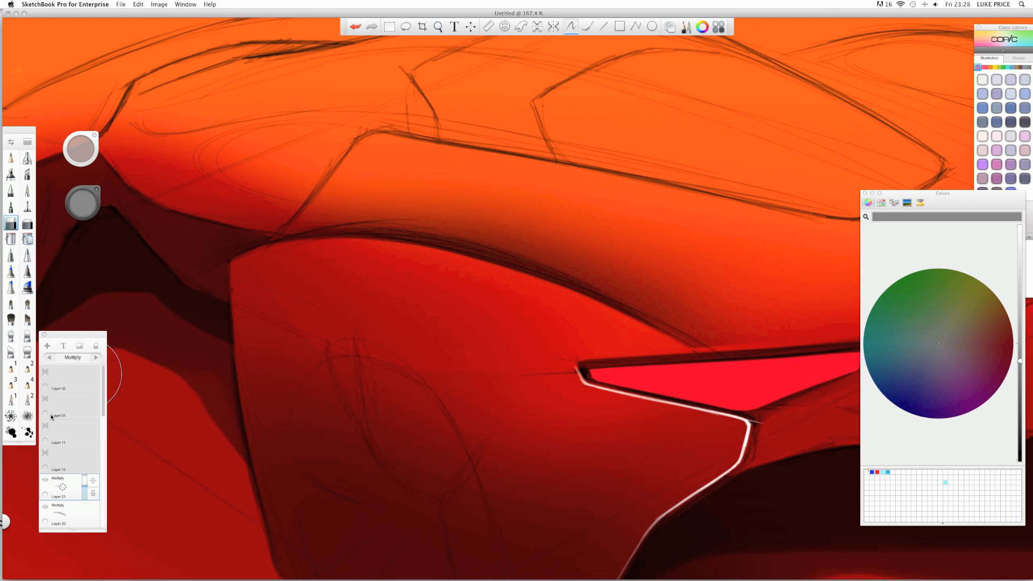
{"action": "left_click_drag", "start_coordinate": [84, 488], "coordinate": [84, 485]}
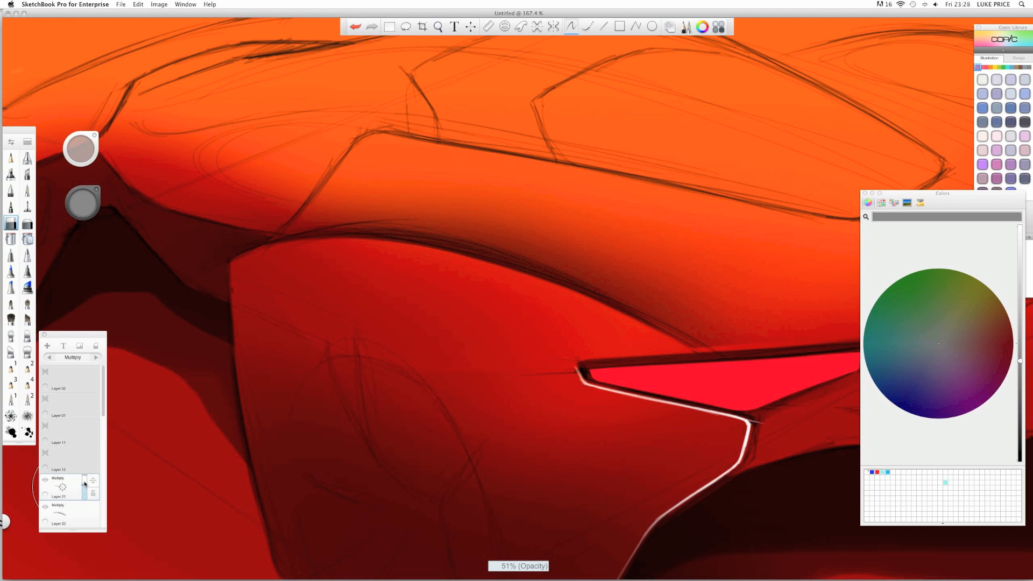
{"action": "key", "text": "space"}
{"action": "left_click_drag", "start_coordinate": [447, 269], "coordinate": [400, 267]}
- Add Layer 22 above Layer 20 and airbrush a soft grey stroke along the wheel arch
{"action": "left_click", "coordinate": [61, 505]}
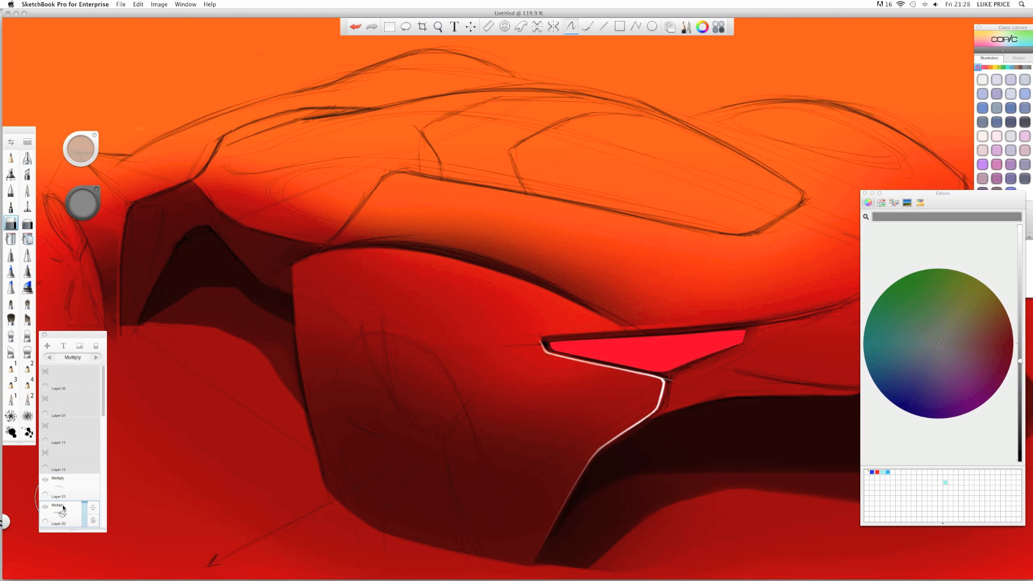
{"action": "left_click", "coordinate": [47, 346]}
{"action": "left_click", "coordinate": [27, 158]}
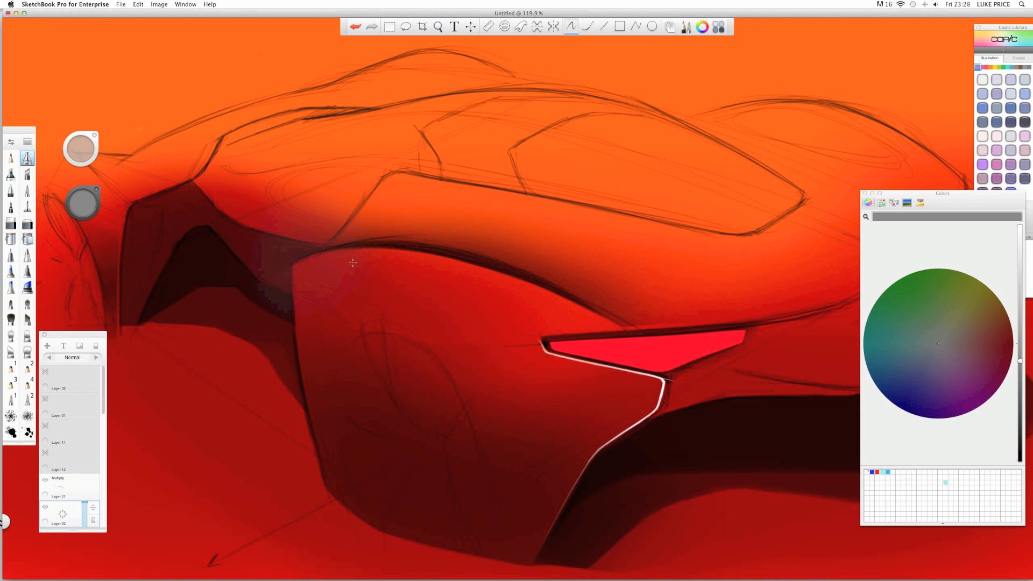
{"action": "key", "text": "b"}
{"action": "mouse_move", "coordinate": [483, 287]}
{"action": "left_mouse_down"}
{"action": "mouse_move", "coordinate": [360, 256]}
{"action": "mouse_move", "coordinate": [451, 266]}
{"action": "mouse_move", "coordinate": [523, 294]}
{"action": "mouse_move", "coordinate": [408, 258]}
{"action": "mouse_move", "coordinate": [542, 296]}
{"action": "mouse_move", "coordinate": [363, 253]}
{"action": "mouse_move", "coordinate": [448, 257]}
{"action": "mouse_move", "coordinate": [586, 311]}
{"action": "left_mouse_up"}
{"action": "mouse_move", "coordinate": [509, 278]}
{"action": "left_mouse_down"}
{"action": "mouse_move", "coordinate": [365, 253]}
{"action": "mouse_move", "coordinate": [515, 273]}
{"action": "mouse_move", "coordinate": [370, 246]}
{"action": "mouse_move", "coordinate": [615, 336]}
{"action": "mouse_move", "coordinate": [473, 254]}
{"action": "left_mouse_up"}
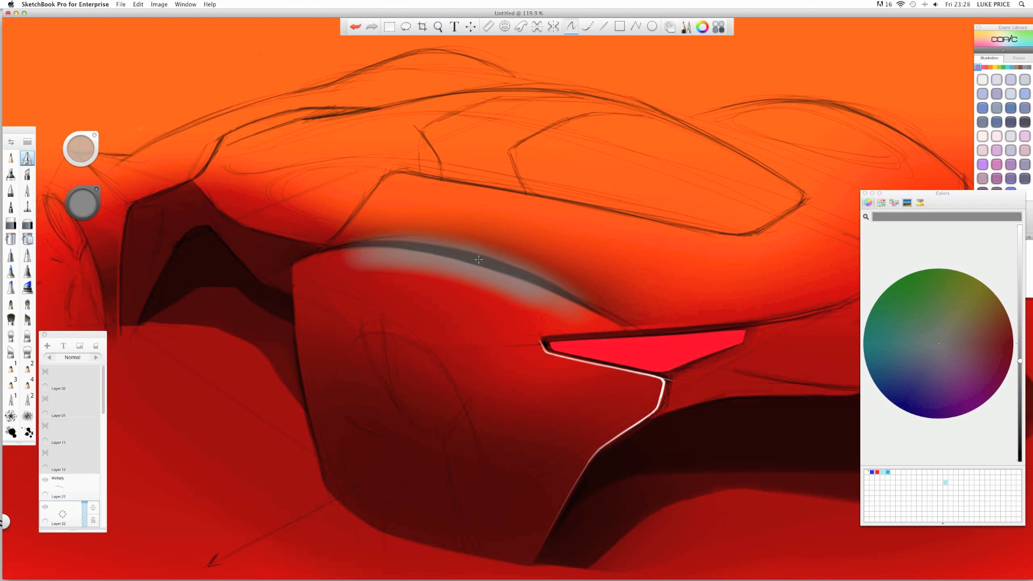
- Set Layer 22 to Multiply, erase its shading toward the tail lamp, and add another layer
{"action": "left_click", "coordinate": [94, 357]}
{"action": "left_click", "coordinate": [95, 357]}
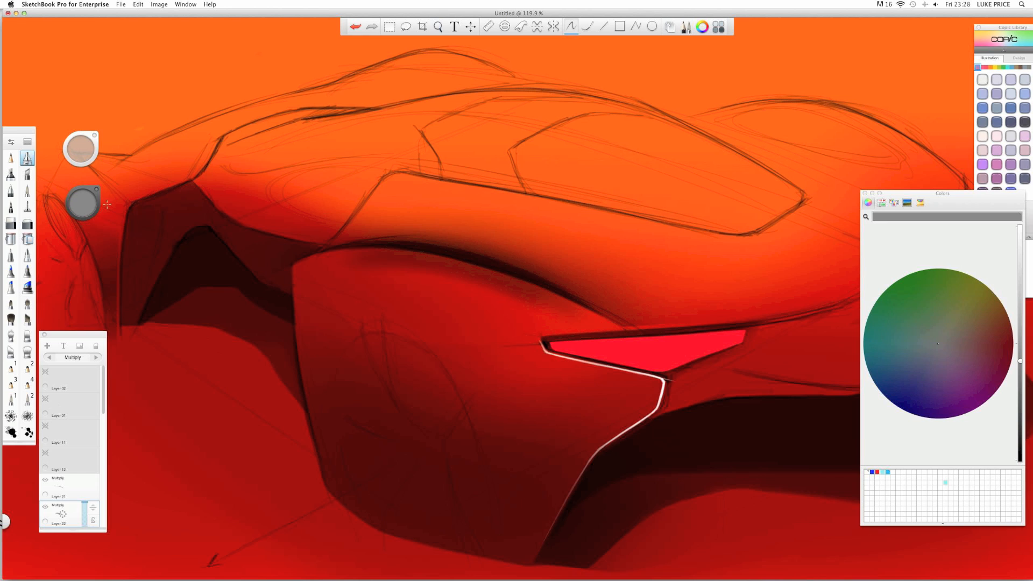
{"action": "left_click", "coordinate": [11, 223]}
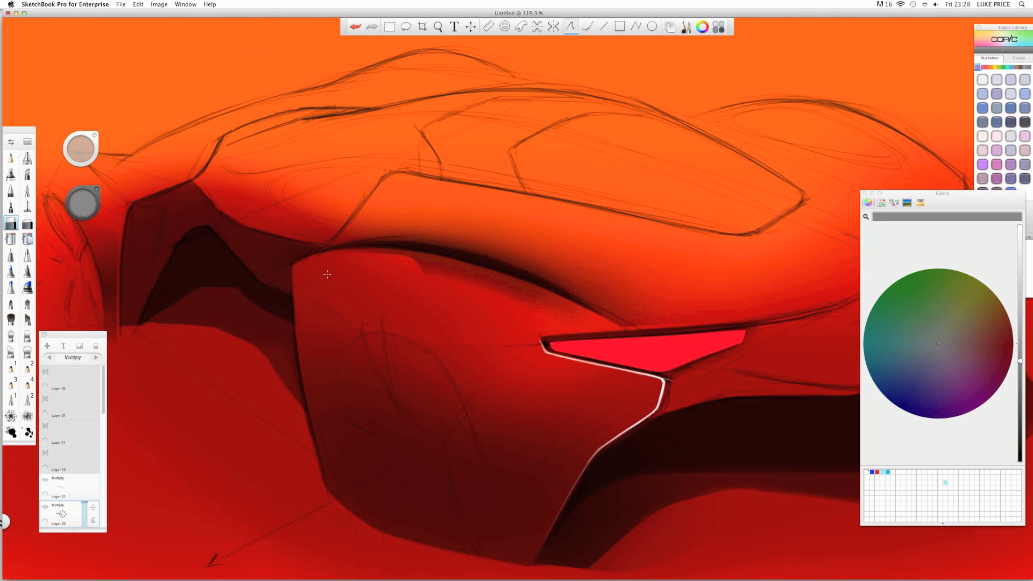
{"action": "mouse_move", "coordinate": [382, 272]}
{"action": "left_mouse_down"}
{"action": "mouse_move", "coordinate": [475, 292]}
{"action": "mouse_move", "coordinate": [565, 331]}
{"action": "left_mouse_up"}
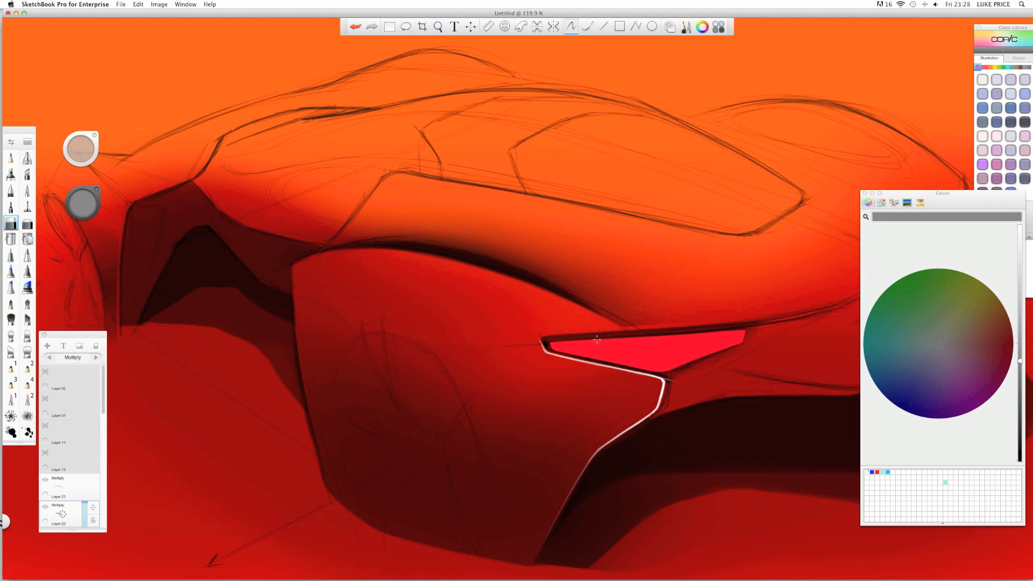
{"action": "key", "text": "space"}
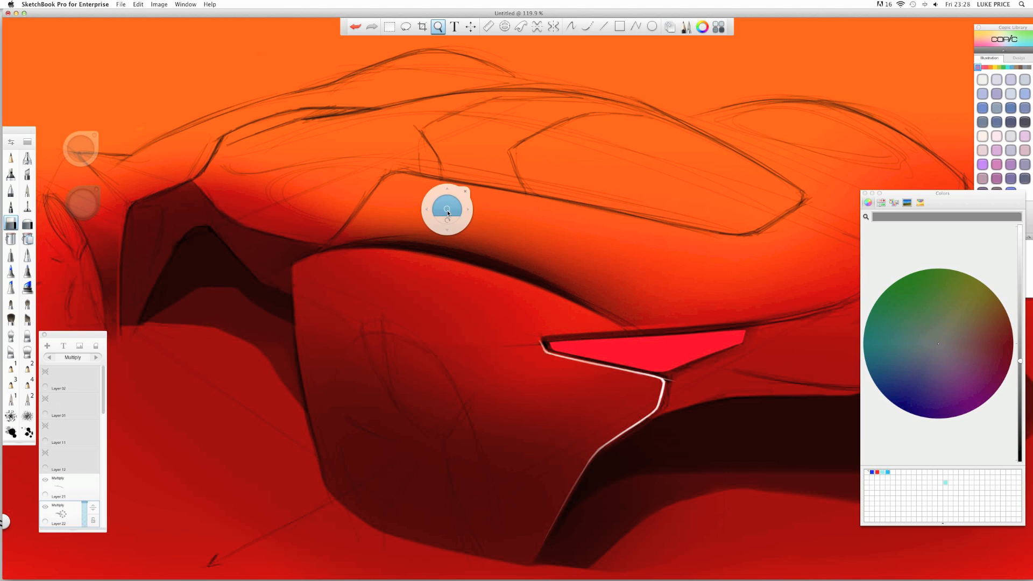
{"action": "left_click_drag", "start_coordinate": [447, 213], "coordinate": [410, 203]}
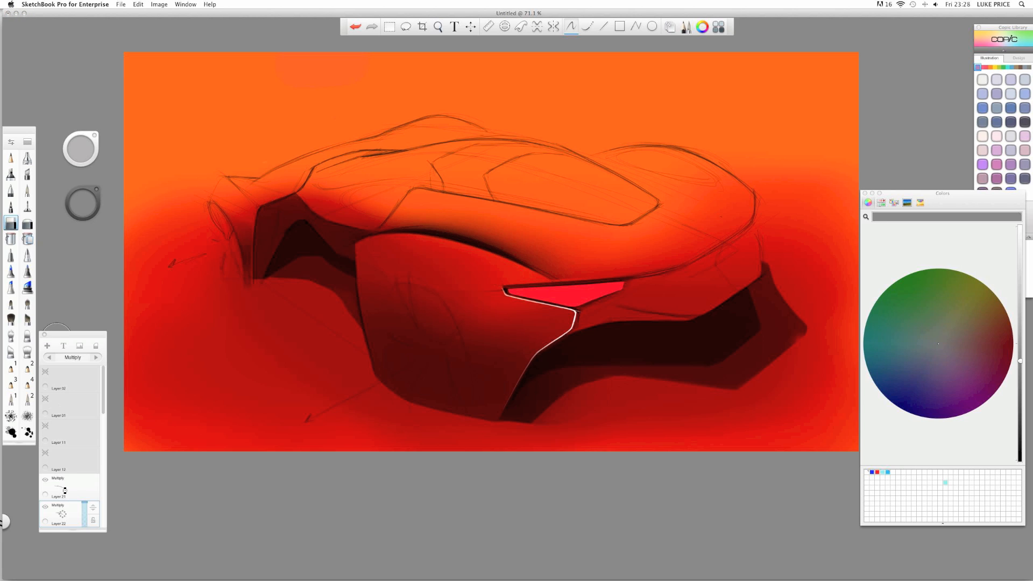
{"action": "left_click_drag", "start_coordinate": [65, 491], "coordinate": [62, 447]}
- Cut Layer 23's grey nose blob to a sharp diagonal edge and set it to Multiply
{"action": "left_click", "coordinate": [28, 158]}
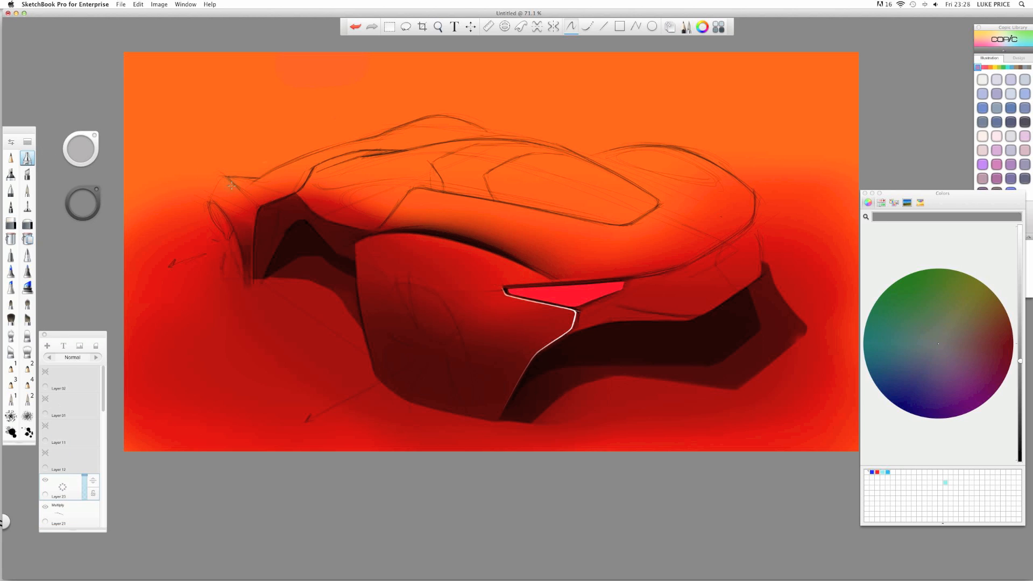
{"action": "key", "text": "b"}
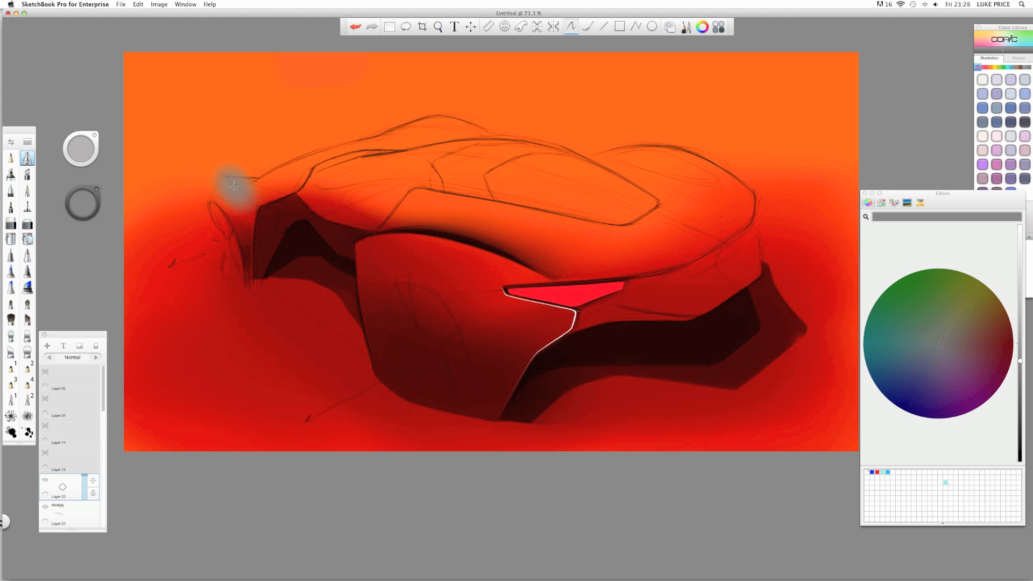
{"action": "key", "text": "space"}
{"action": "left_click_drag", "start_coordinate": [222, 178], "coordinate": [257, 180]}
{"action": "left_click", "coordinate": [11, 223]}
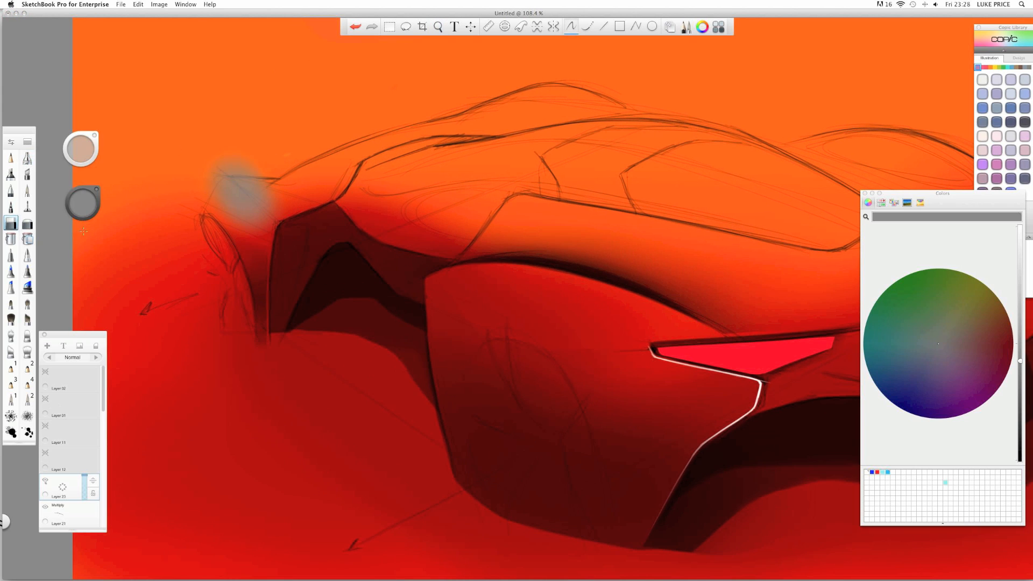
{"action": "mouse_move", "coordinate": [183, 215]}
{"action": "left_mouse_down"}
{"action": "mouse_move", "coordinate": [226, 205]}
{"action": "mouse_move", "coordinate": [257, 237]}
{"action": "left_mouse_up"}
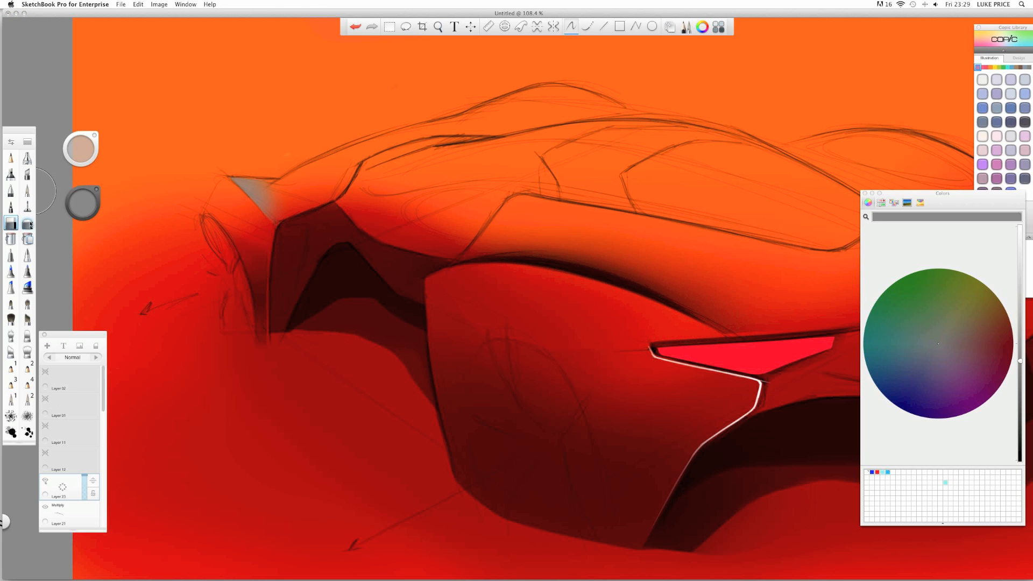
{"action": "left_click", "coordinate": [27, 223]}
{"action": "left_click", "coordinate": [96, 358]}
{"action": "left_click", "coordinate": [96, 358]}
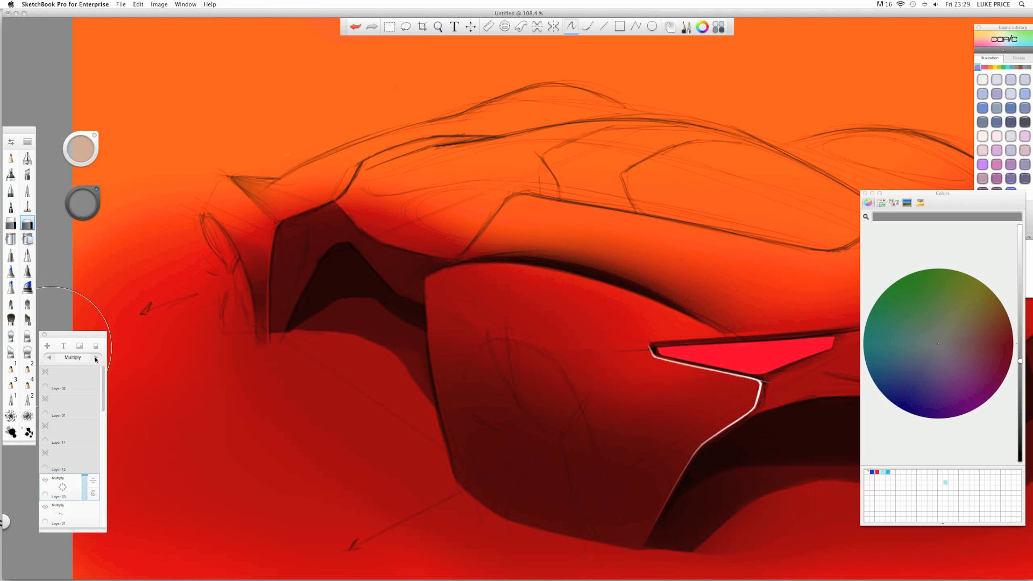
- On new Layer 24, paint and hard-trim a grey nose patch, set Multiply at 73% opacity
{"action": "left_click_drag", "start_coordinate": [64, 488], "coordinate": [64, 420]}
{"action": "left_click", "coordinate": [12, 175]}
{"action": "left_click_drag", "start_coordinate": [228, 183], "coordinate": [236, 176]}
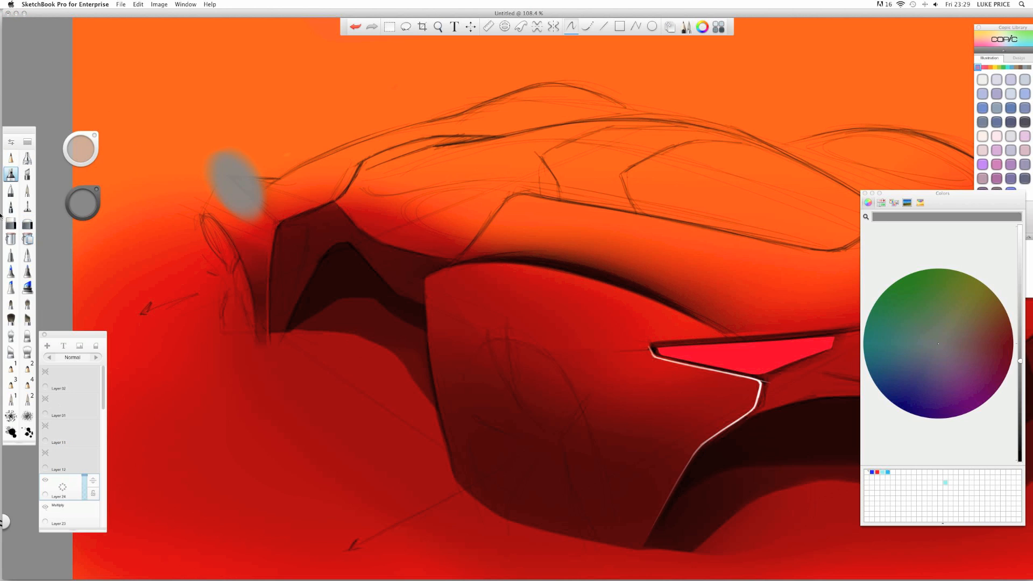
{"action": "left_click", "coordinate": [11, 223]}
{"action": "left_click_drag", "start_coordinate": [245, 219], "coordinate": [219, 196]}
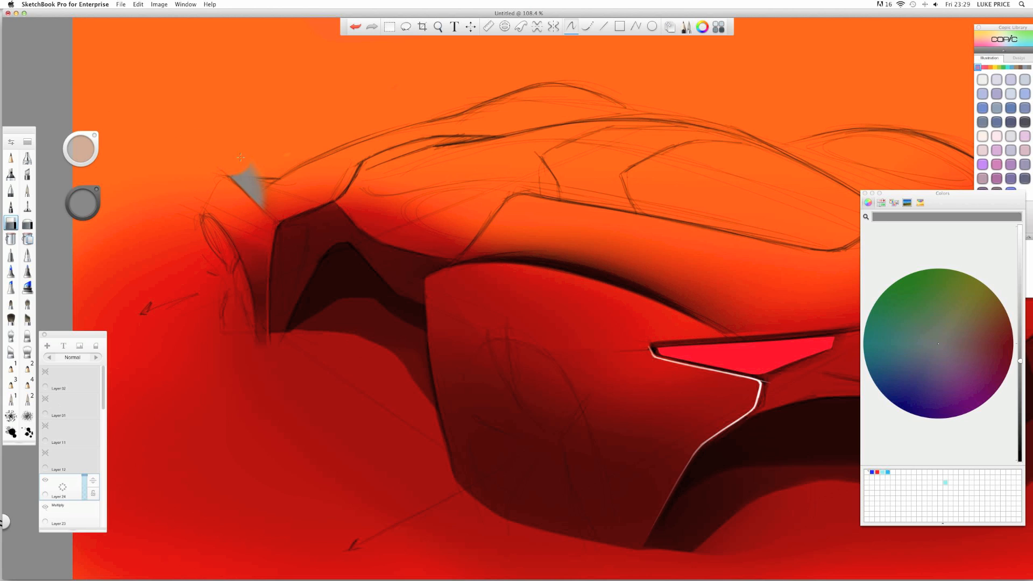
{"action": "left_click", "coordinate": [97, 358]}
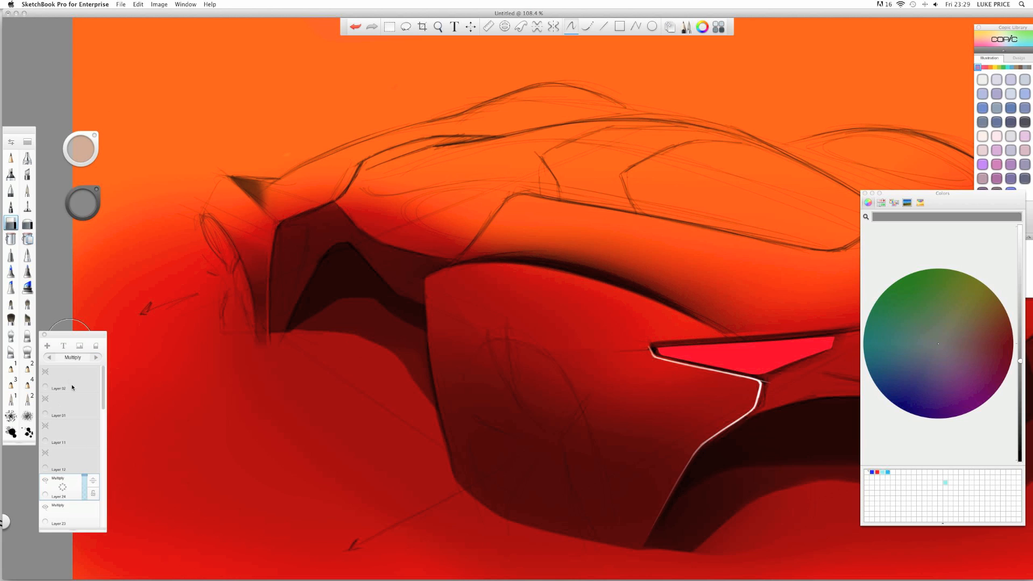
{"action": "left_click", "coordinate": [85, 478]}
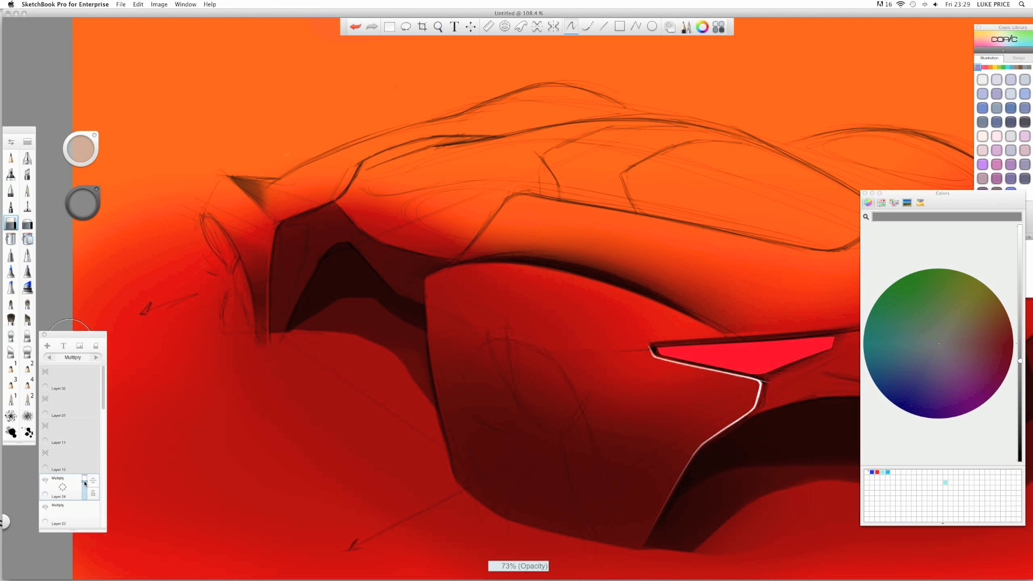
{"action": "key", "text": "space"}
- Add Layer 25, airbrush a side-panel highlight, and try Add and Screen before returning to Normal
{"action": "left_click_drag", "start_coordinate": [434, 198], "coordinate": [401, 207]}
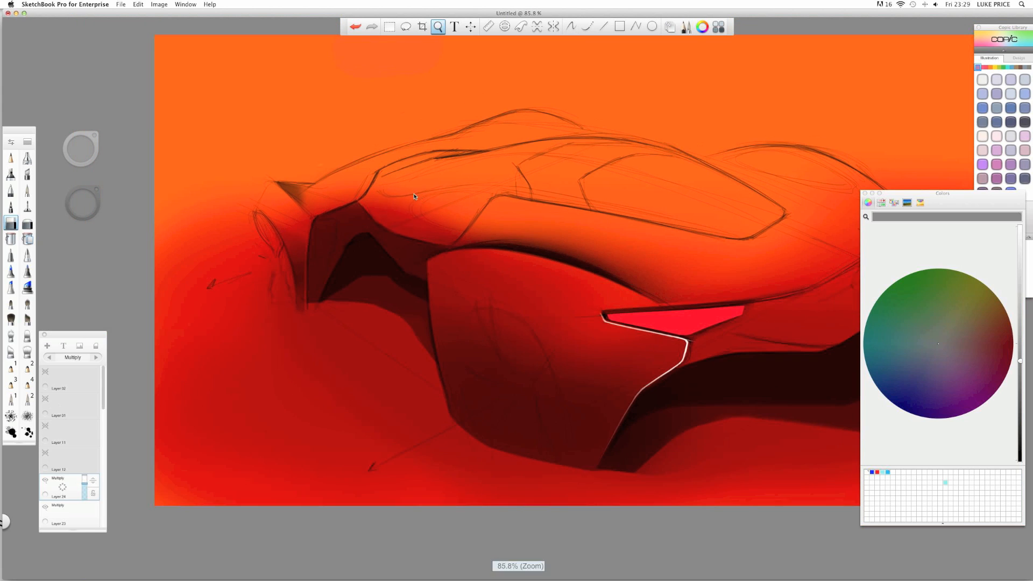
{"action": "left_click_drag", "start_coordinate": [345, 226], "coordinate": [143, 224]}
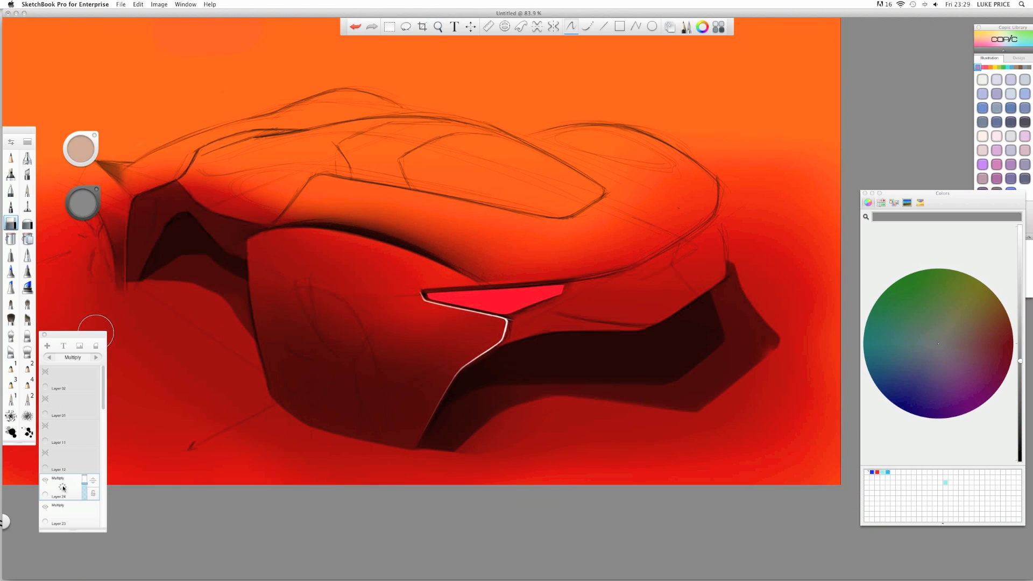
{"action": "left_click_drag", "start_coordinate": [63, 488], "coordinate": [64, 443]}
{"action": "left_click", "coordinate": [12, 175]}
{"action": "mouse_move", "coordinate": [346, 263]}
{"action": "left_mouse_down"}
{"action": "mouse_move", "coordinate": [323, 253]}
{"action": "mouse_move", "coordinate": [366, 269]}
{"action": "left_mouse_up"}
{"action": "left_click", "coordinate": [97, 358]}
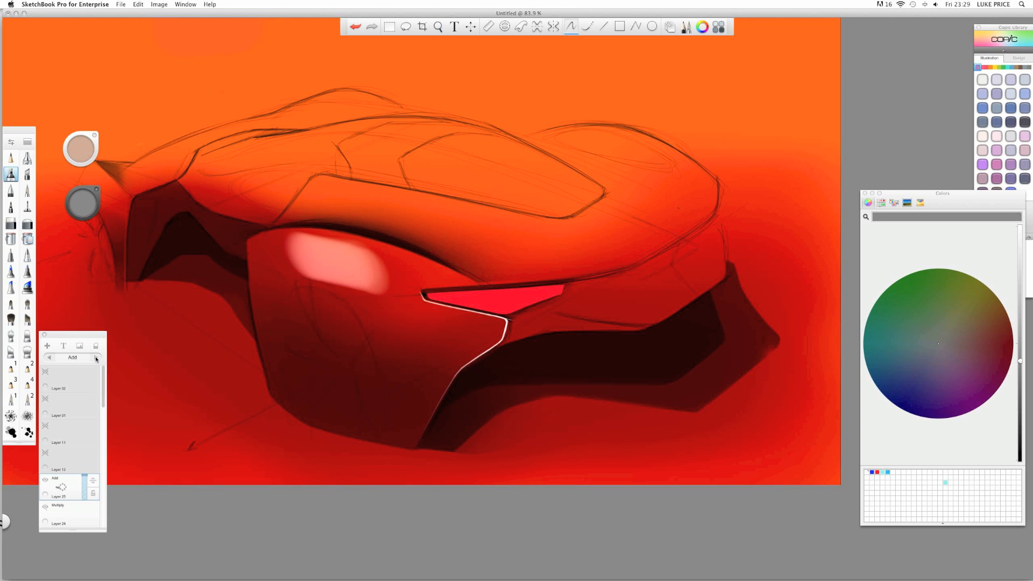
{"action": "left_click", "coordinate": [96, 358]}
{"action": "left_click", "coordinate": [98, 357]}
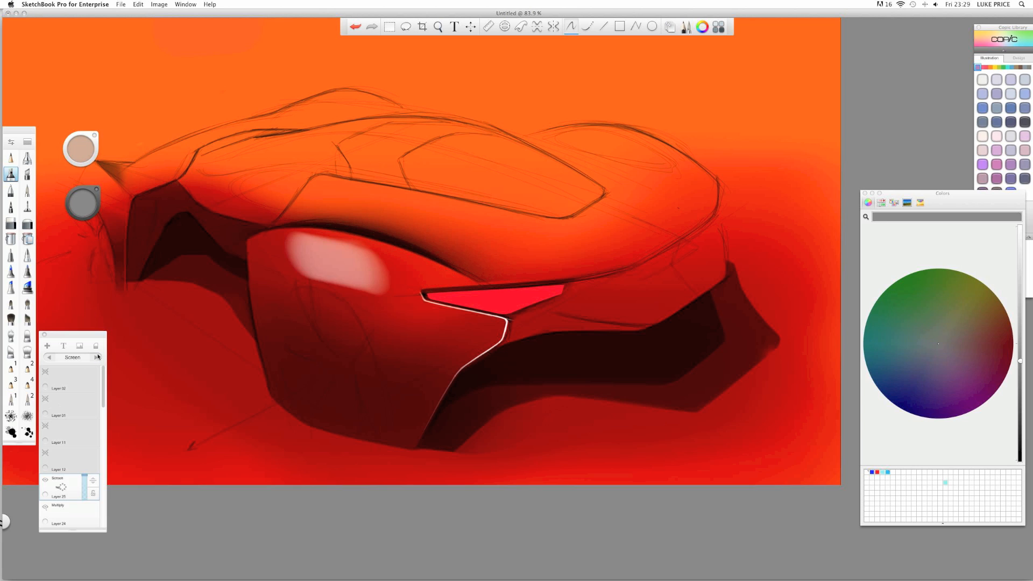
{"action": "left_click", "coordinate": [97, 357]}
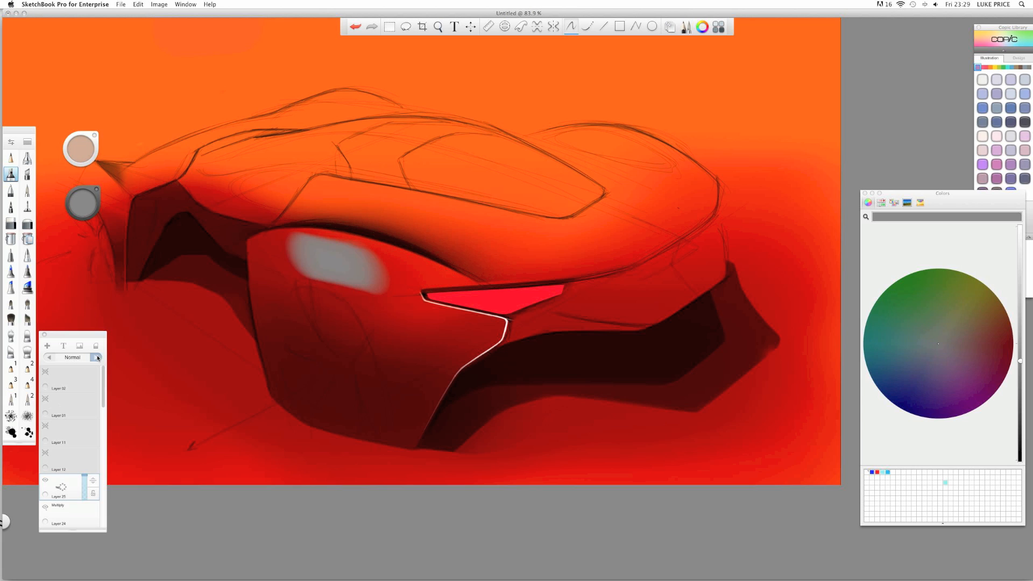
- Delete Layer 25, add a fresh layer, and choose white as the paint colour
{"action": "left_click", "coordinate": [62, 490]}
{"action": "left_click_drag", "start_coordinate": [67, 488], "coordinate": [68, 437]}
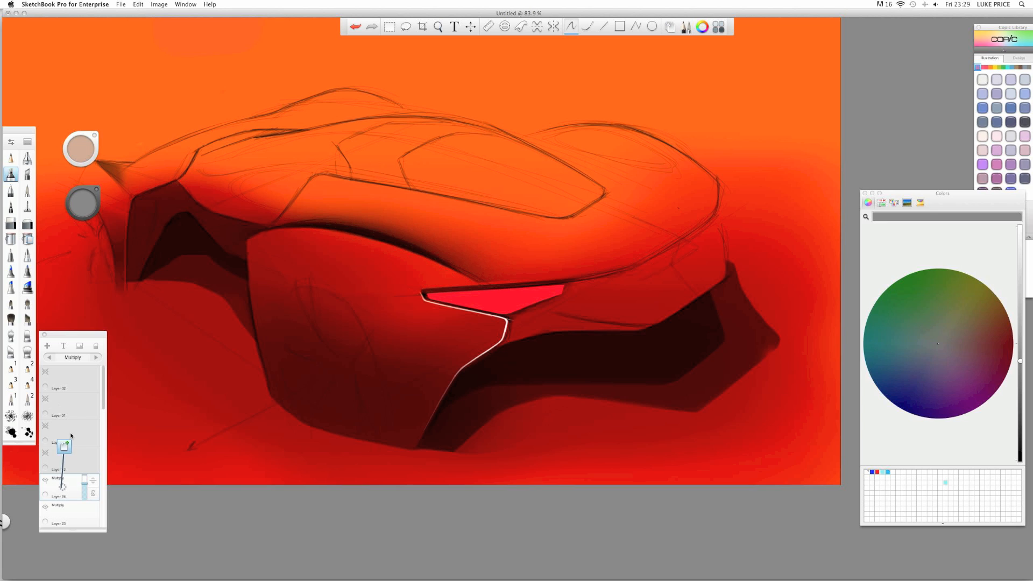
{"action": "left_click", "coordinate": [82, 193]}
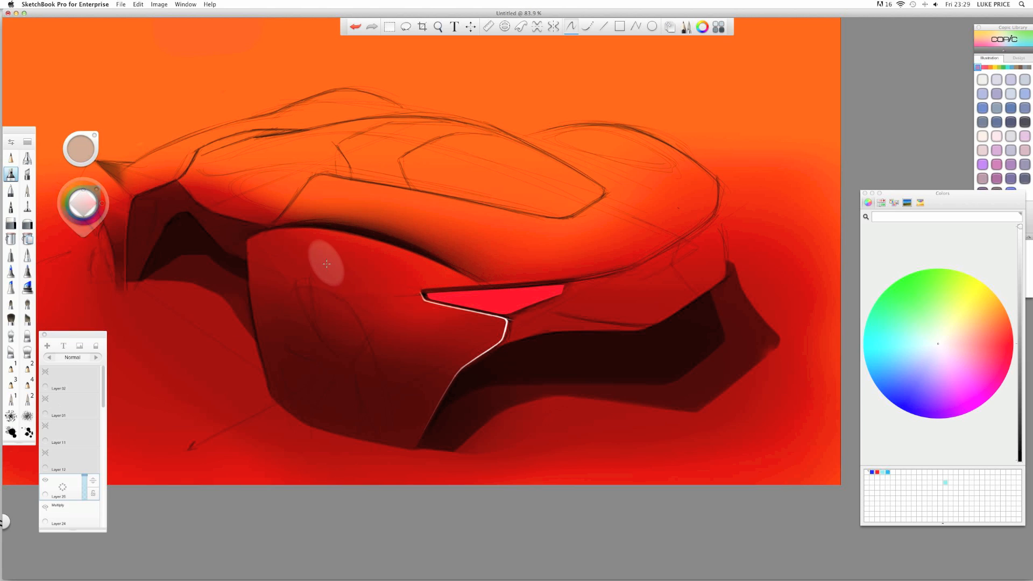
{"action": "left_click", "coordinate": [342, 249]}
{"action": "key", "text": "Return"}
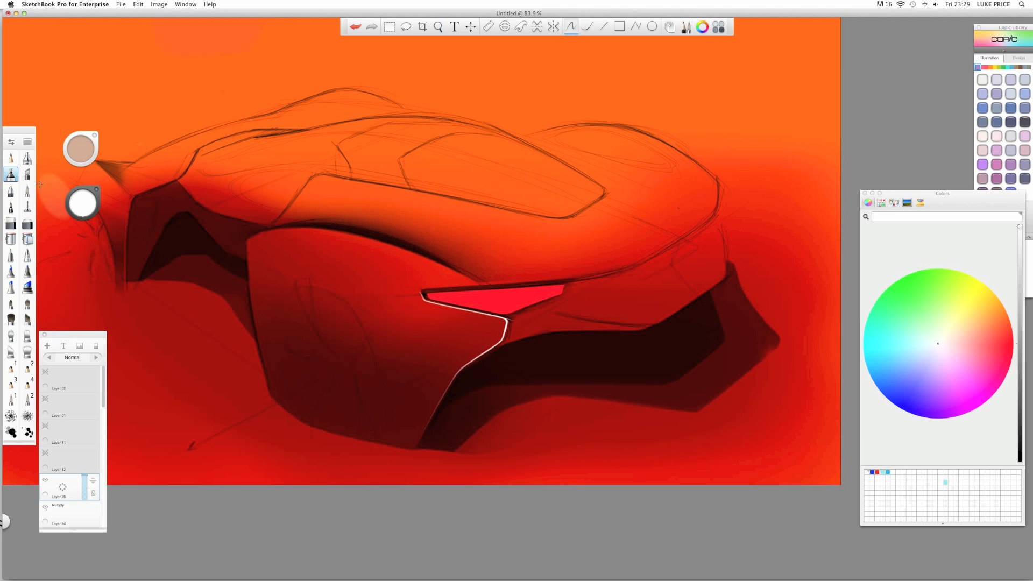
- Airbrush a white highlight across the upper body, set it to Screen, then delete that layer
{"action": "left_click", "coordinate": [28, 157]}
{"action": "mouse_move", "coordinate": [326, 242]}
{"action": "left_mouse_down"}
{"action": "mouse_move", "coordinate": [345, 255]}
{"action": "mouse_move", "coordinate": [314, 253]}
{"action": "mouse_move", "coordinate": [348, 264]}
{"action": "mouse_move", "coordinate": [338, 247]}
{"action": "mouse_move", "coordinate": [310, 256]}
{"action": "mouse_move", "coordinate": [386, 269]}
{"action": "mouse_move", "coordinate": [365, 261]}
{"action": "left_mouse_up"}
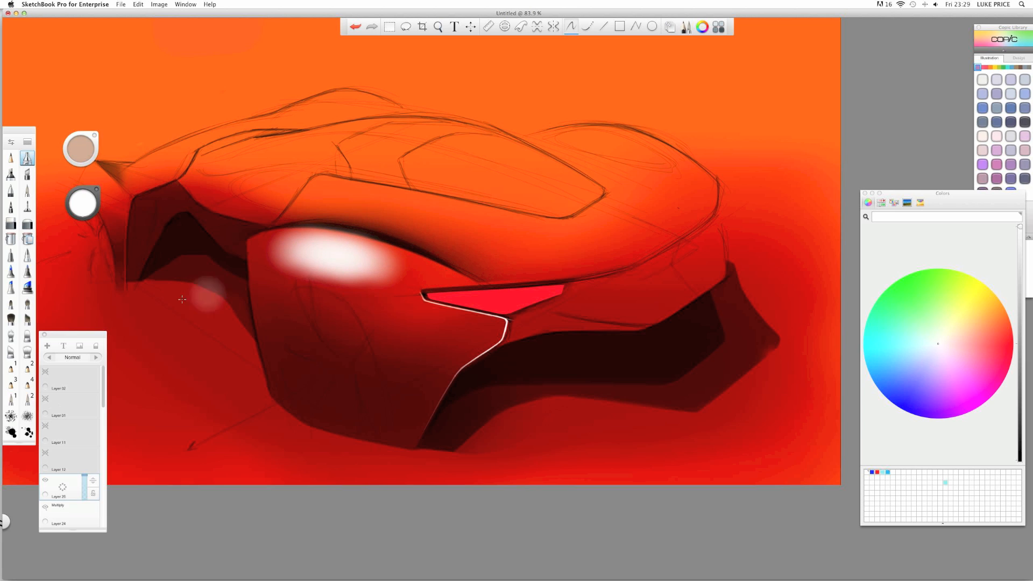
{"action": "left_click", "coordinate": [97, 357]}
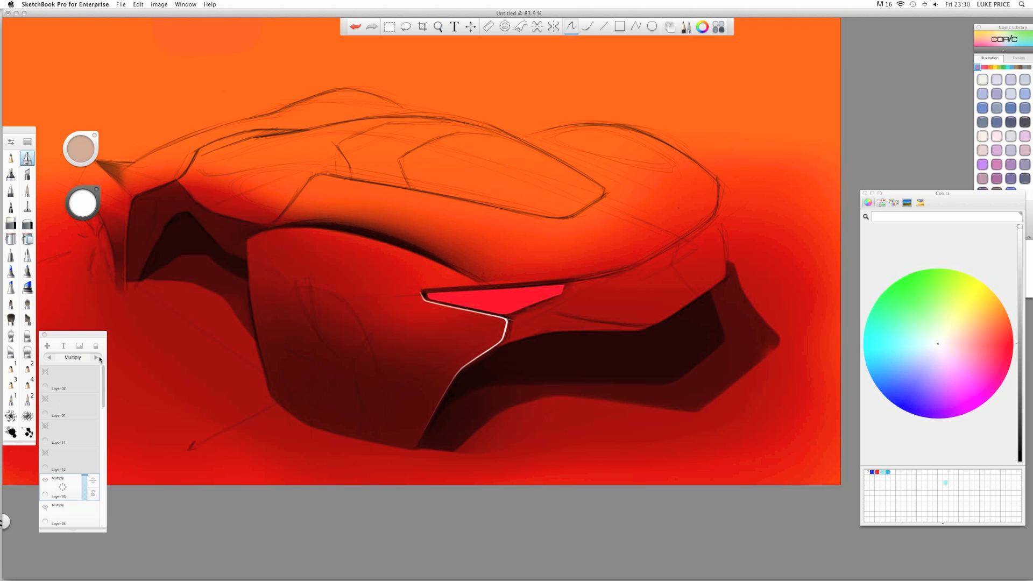
{"action": "left_click", "coordinate": [97, 358]}
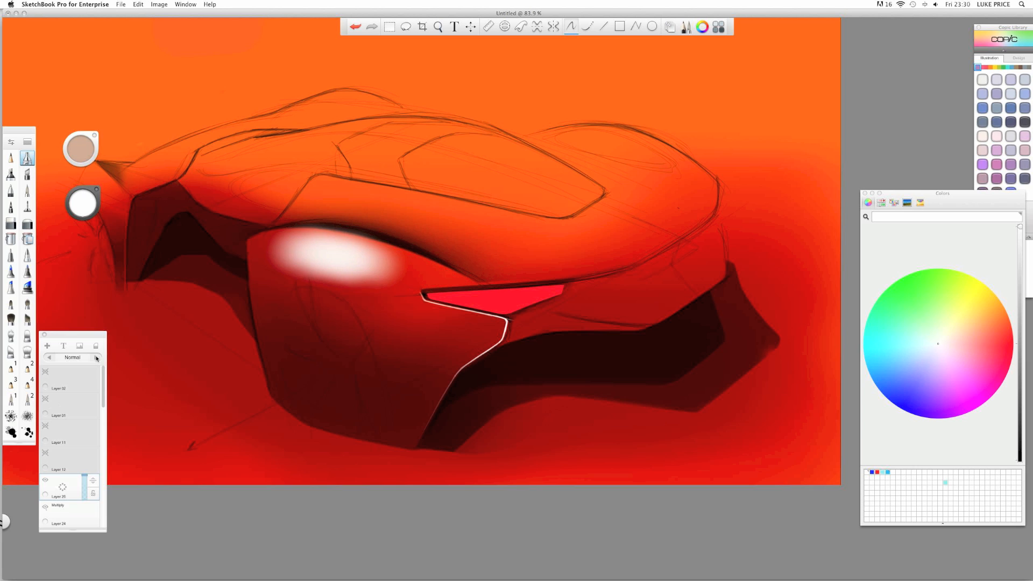
{"action": "mouse_move", "coordinate": [64, 489]}
{"action": "left_mouse_down"}
{"action": "mouse_move", "coordinate": [80, 475]}
{"action": "mouse_move", "coordinate": [64, 464]}
{"action": "left_mouse_up"}
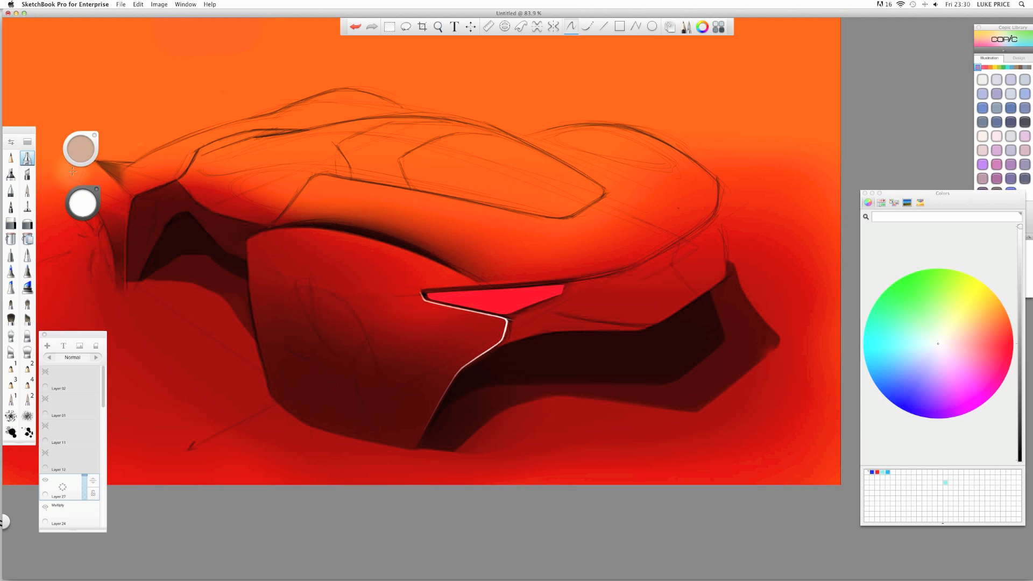
- Sample orange from the canvas and airbrush soft peach test blobs on the fender and top-left
{"action": "left_click", "coordinate": [11, 175]}
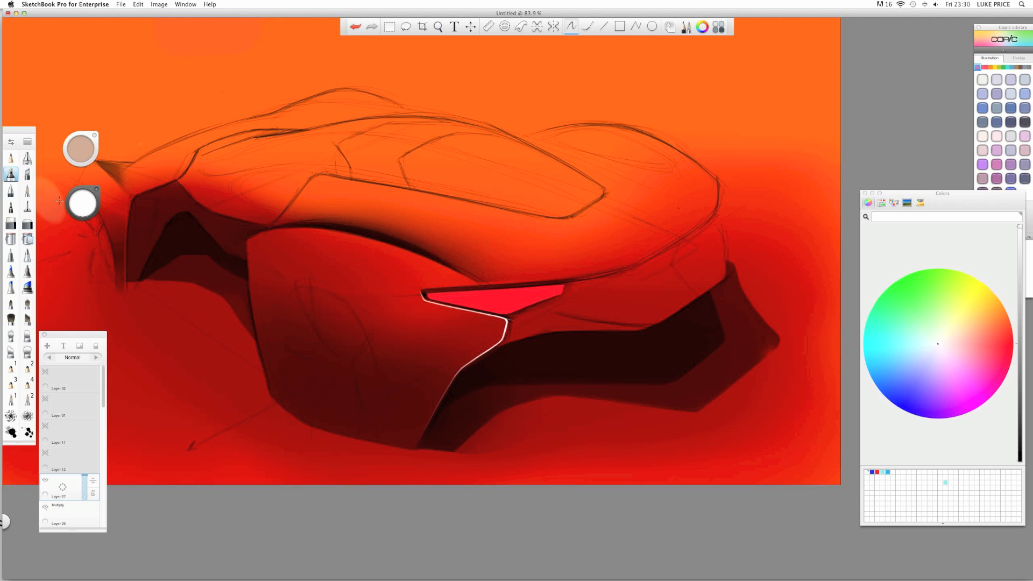
{"action": "left_click", "coordinate": [83, 204]}
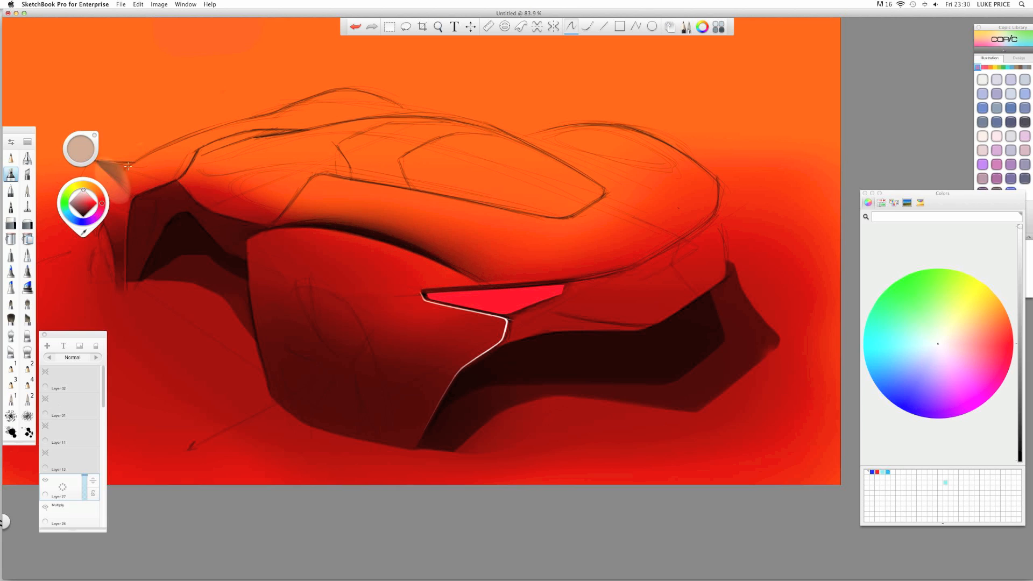
{"action": "left_click", "coordinate": [229, 65], "text": "alt"}
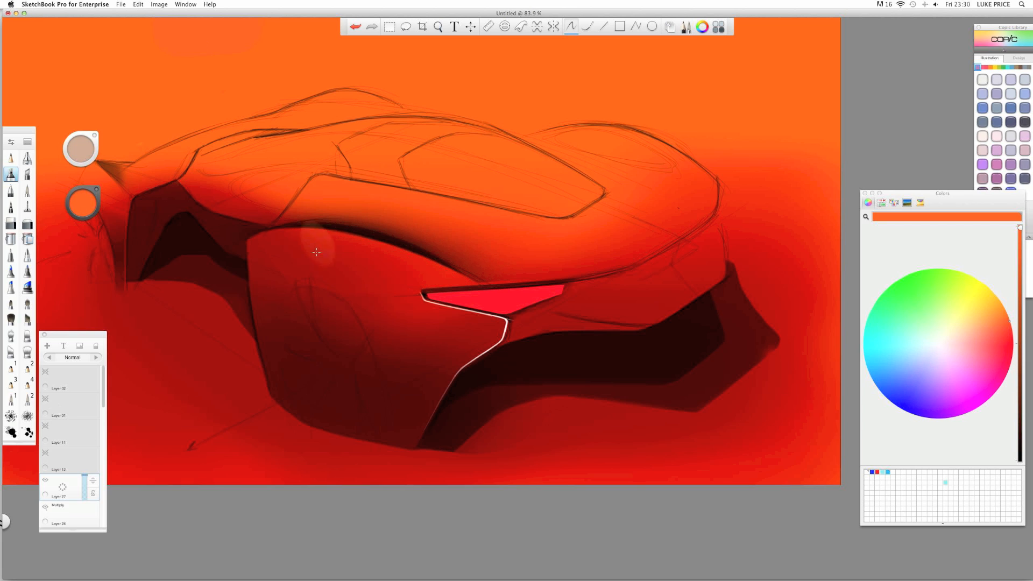
{"action": "left_click_drag", "start_coordinate": [322, 231], "coordinate": [361, 244]}
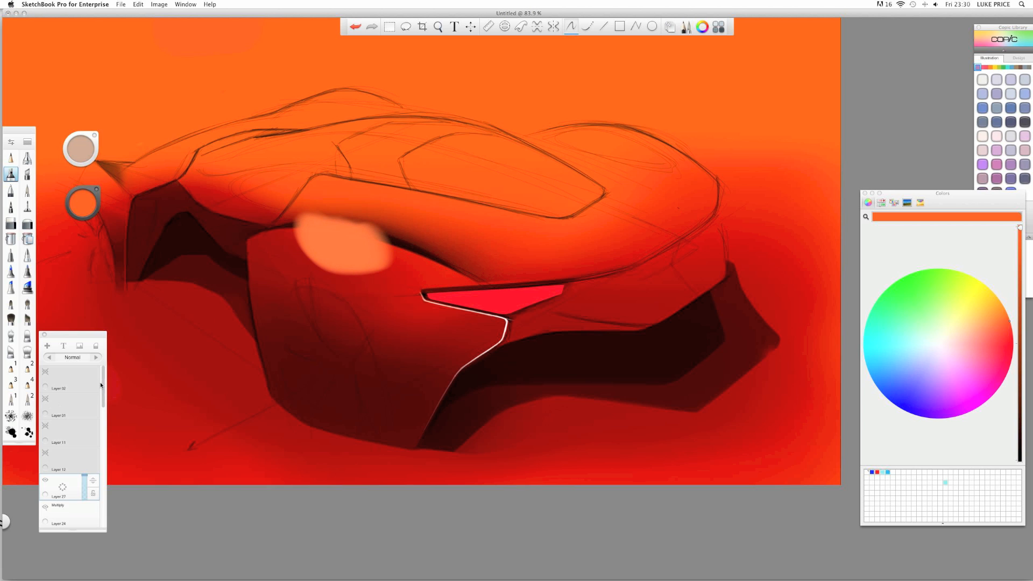
{"action": "key", "text": "space"}
{"action": "left_click_drag", "start_coordinate": [246, 286], "coordinate": [317, 318]}
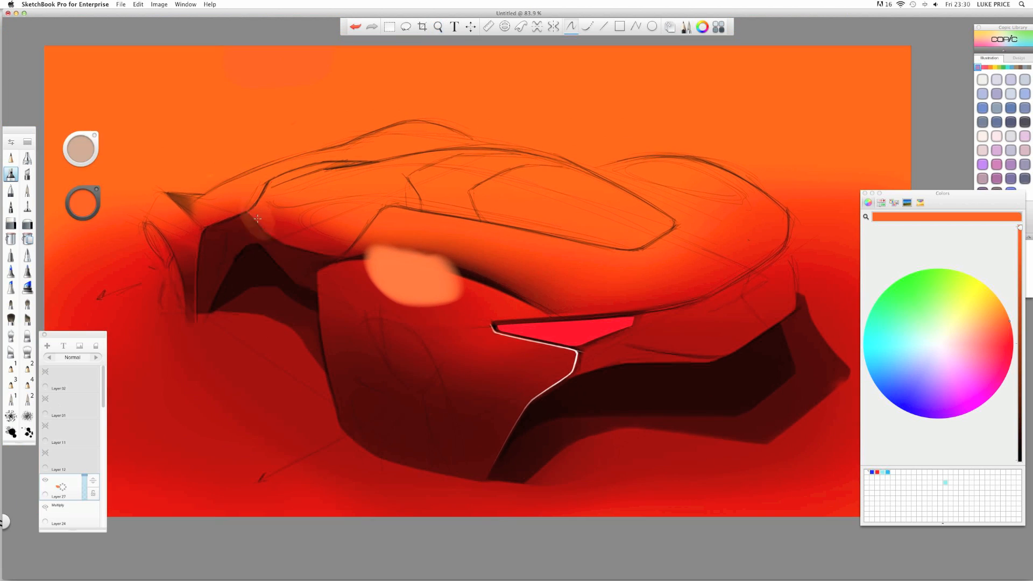
{"action": "left_click_drag", "start_coordinate": [205, 101], "coordinate": [223, 99]}
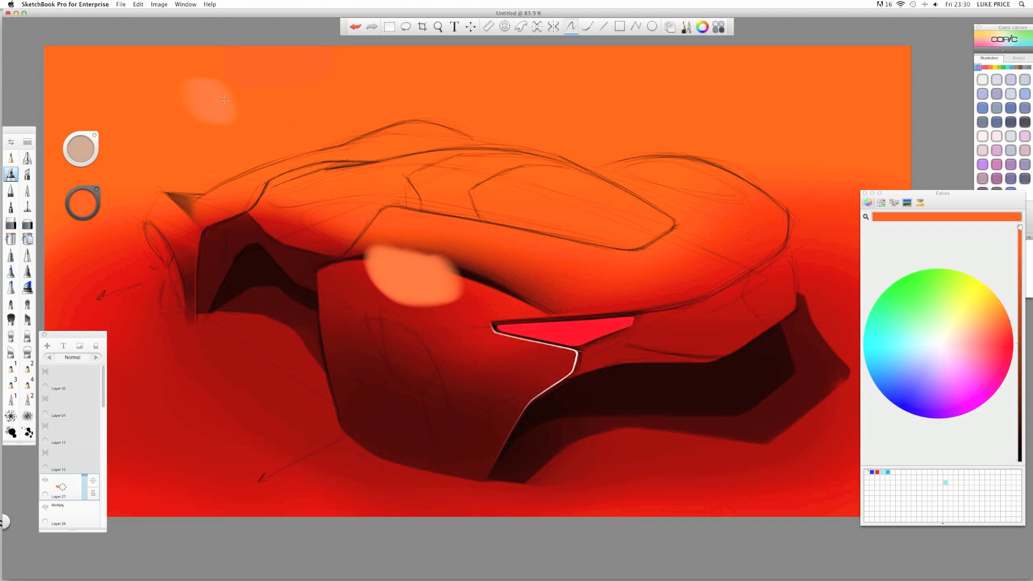
- Widen the fender blob in re-sampled saturated orange, then delete the trial orange layer
{"action": "left_click", "coordinate": [80, 206]}
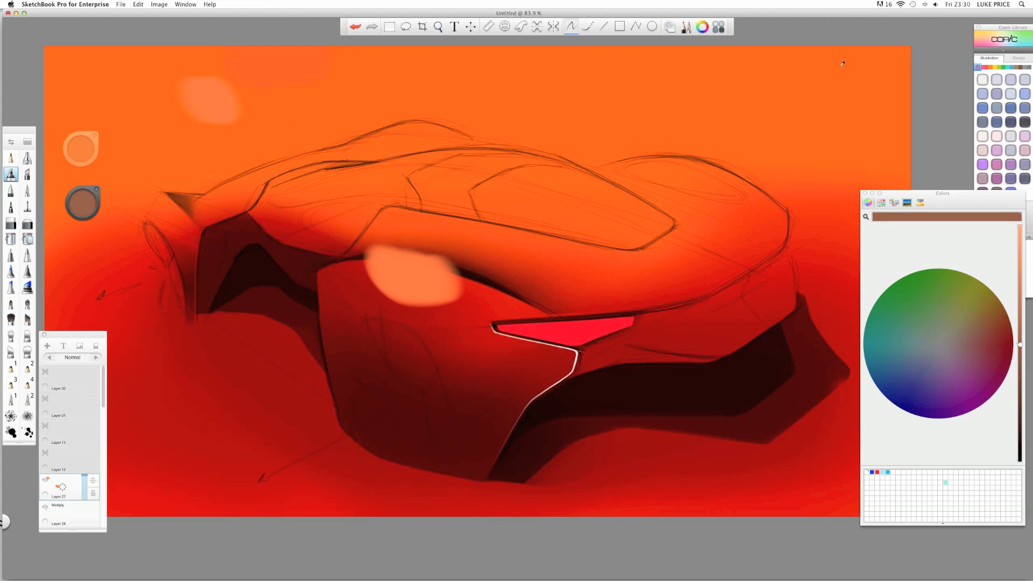
{"action": "left_click", "coordinate": [892, 57], "text": "alt"}
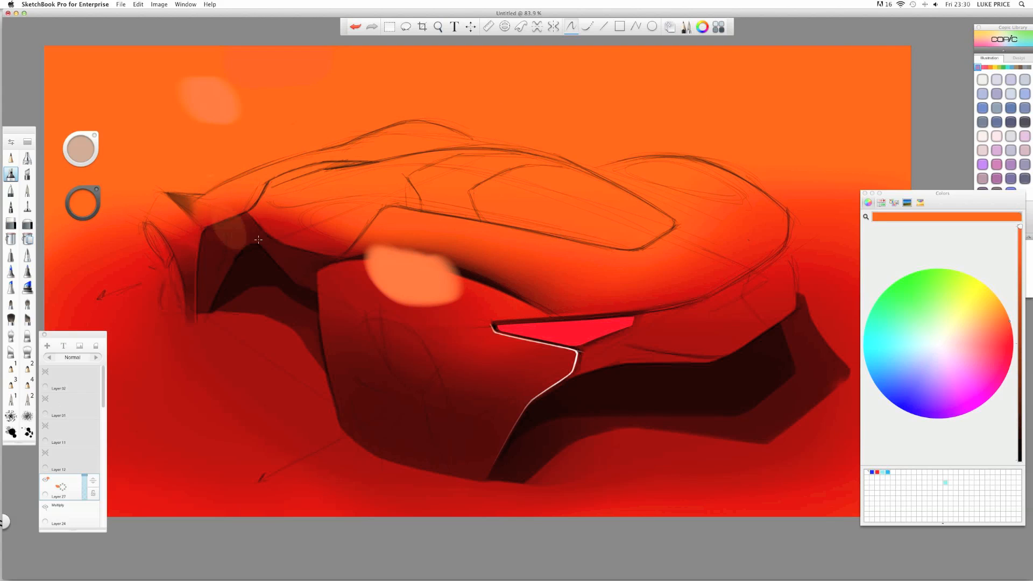
{"action": "mouse_move", "coordinate": [412, 283]}
{"action": "left_mouse_down"}
{"action": "mouse_move", "coordinate": [388, 275]}
{"action": "mouse_move", "coordinate": [442, 282]}
{"action": "left_mouse_up"}
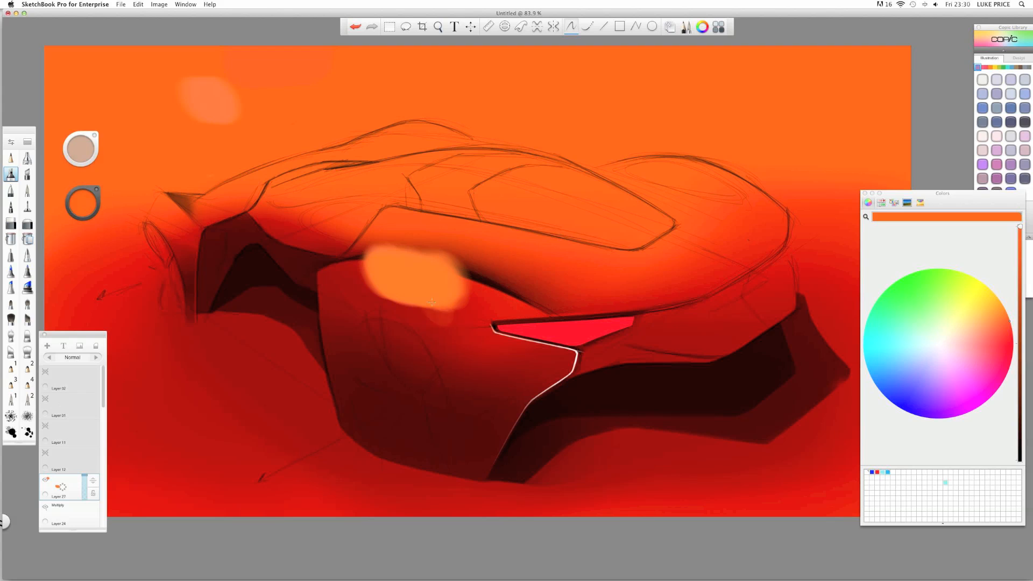
{"action": "left_click_drag", "start_coordinate": [385, 269], "coordinate": [423, 291]}
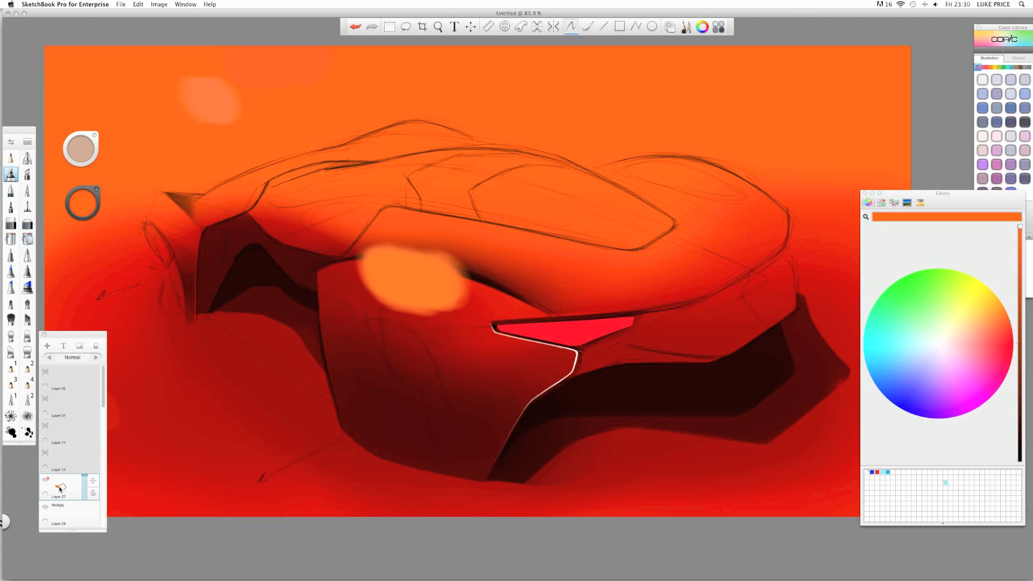
{"action": "left_click_drag", "start_coordinate": [63, 485], "coordinate": [97, 479]}
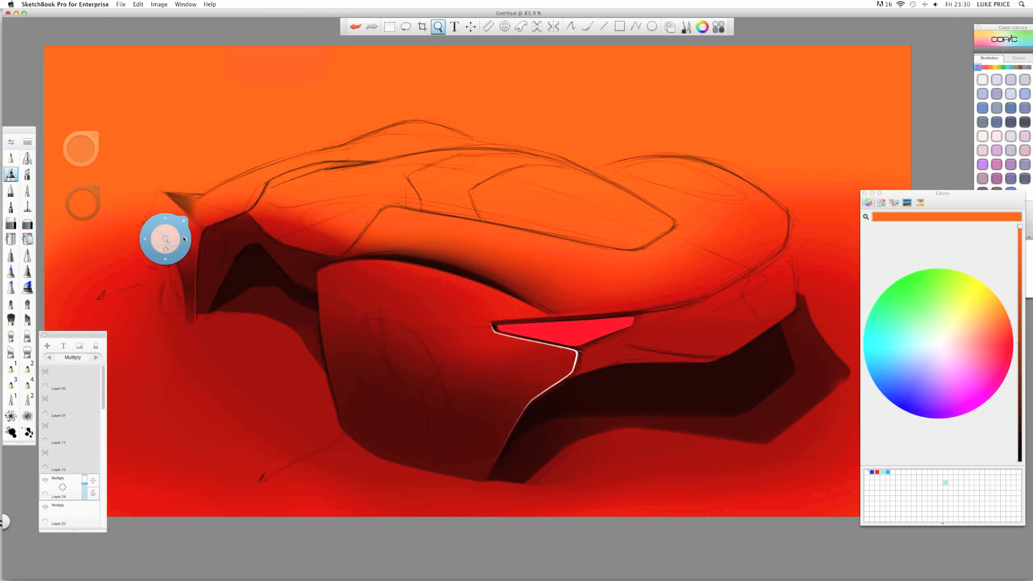
- Paint an orange blob with the marker on the fender below the wheel arch
{"action": "scroll", "coordinate": [165, 238], "scroll_direction": "down", "scroll_amount": 3}
{"action": "left_click", "coordinate": [82, 208]}
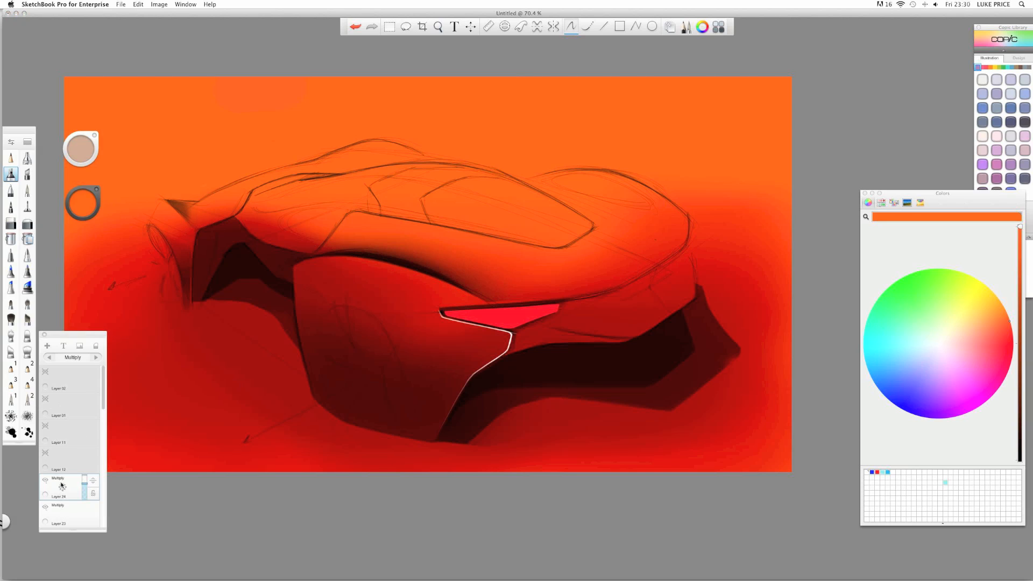
{"action": "left_click", "coordinate": [62, 489]}
{"action": "mouse_move", "coordinate": [384, 266]}
{"action": "left_mouse_down"}
{"action": "mouse_move", "coordinate": [356, 261]}
{"action": "mouse_move", "coordinate": [398, 267]}
{"action": "mouse_move", "coordinate": [356, 263]}
{"action": "mouse_move", "coordinate": [381, 269]}
{"action": "mouse_move", "coordinate": [362, 267]}
{"action": "mouse_move", "coordinate": [371, 273]}
{"action": "mouse_move", "coordinate": [401, 270]}
{"action": "mouse_move", "coordinate": [330, 256]}
{"action": "mouse_move", "coordinate": [411, 270]}
{"action": "mouse_move", "coordinate": [317, 270]}
{"action": "left_mouse_up"}
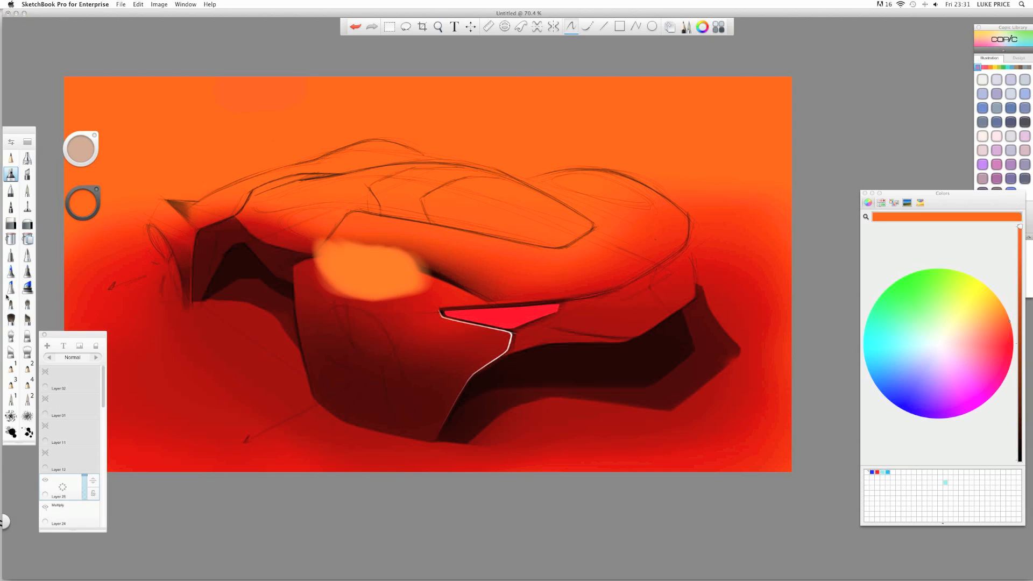
- Erase the blob's top with the hard eraser so it follows the wheel arch crisply
{"action": "left_click", "coordinate": [11, 224]}
{"action": "scroll", "coordinate": [316, 242], "scroll_direction": "up", "scroll_amount": 4}
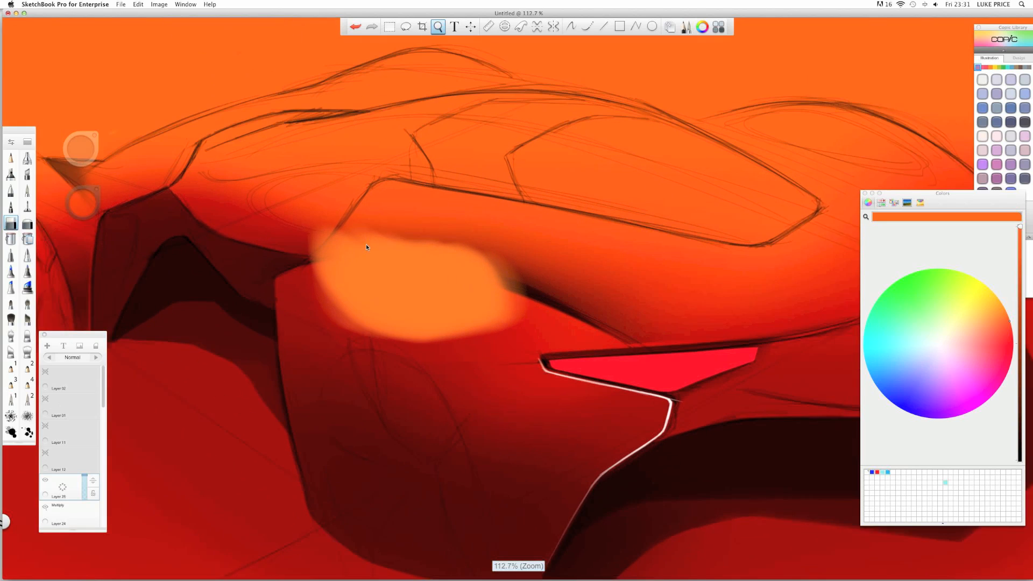
{"action": "left_click_drag", "start_coordinate": [258, 248], "coordinate": [380, 231]}
{"action": "mouse_move", "coordinate": [280, 242]}
{"action": "left_mouse_down"}
{"action": "mouse_move", "coordinate": [427, 237]}
{"action": "mouse_move", "coordinate": [510, 267]}
{"action": "left_mouse_up"}
{"action": "mouse_move", "coordinate": [354, 232]}
{"action": "left_mouse_down"}
{"action": "mouse_move", "coordinate": [586, 311]}
{"action": "mouse_move", "coordinate": [503, 265]}
{"action": "mouse_move", "coordinate": [645, 336]}
{"action": "left_mouse_up"}
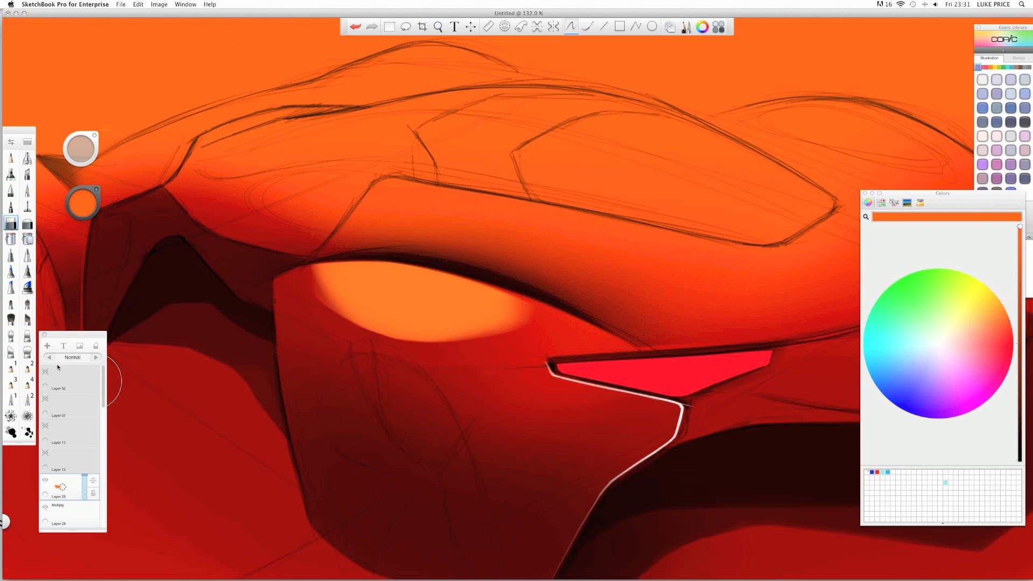
- Fade the highlight's lower edge into the red with the soft eraser
{"action": "left_click", "coordinate": [27, 225]}
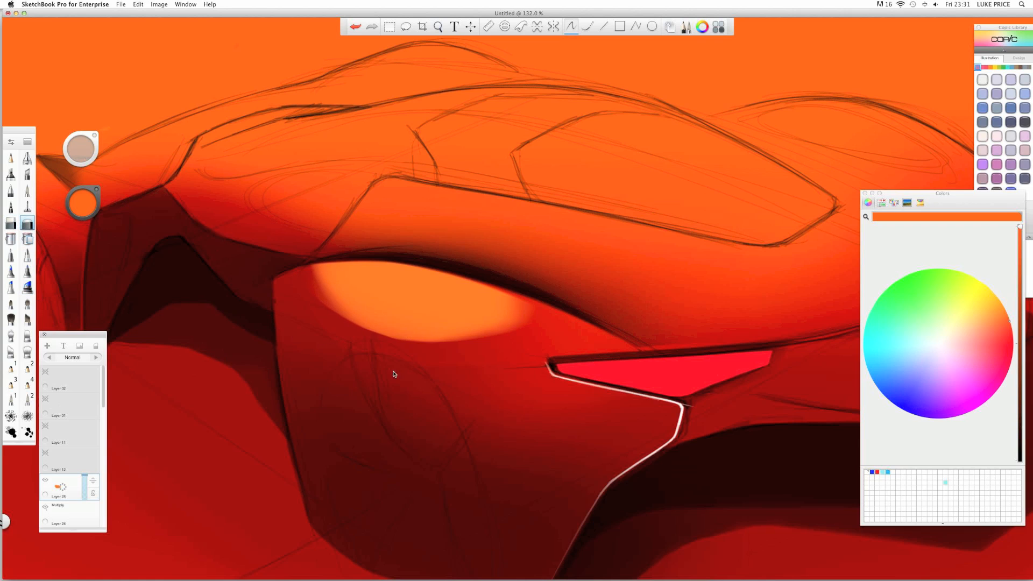
{"action": "left_click_drag", "start_coordinate": [291, 317], "coordinate": [517, 377]}
{"action": "mouse_move", "coordinate": [241, 276]}
{"action": "left_mouse_down"}
{"action": "mouse_move", "coordinate": [334, 343]}
{"action": "mouse_move", "coordinate": [511, 379]}
{"action": "left_mouse_up"}
{"action": "left_click_drag", "start_coordinate": [243, 293], "coordinate": [592, 397]}
{"action": "left_click_drag", "start_coordinate": [334, 299], "coordinate": [495, 321]}
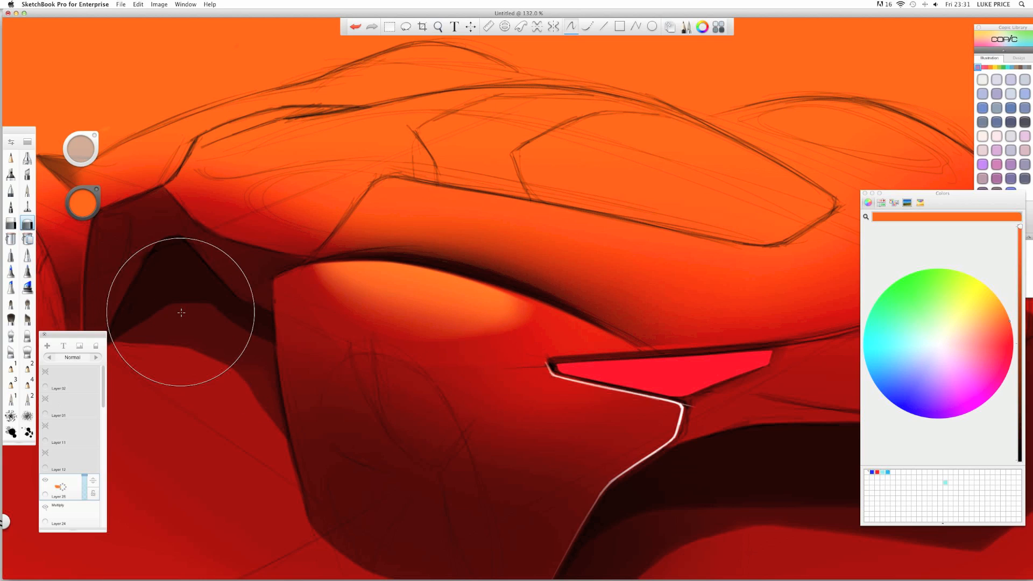
- Add a new layer above Layer 28 and enlarge the airbrush for the glow
{"action": "left_click_drag", "start_coordinate": [64, 490], "coordinate": [76, 473]}
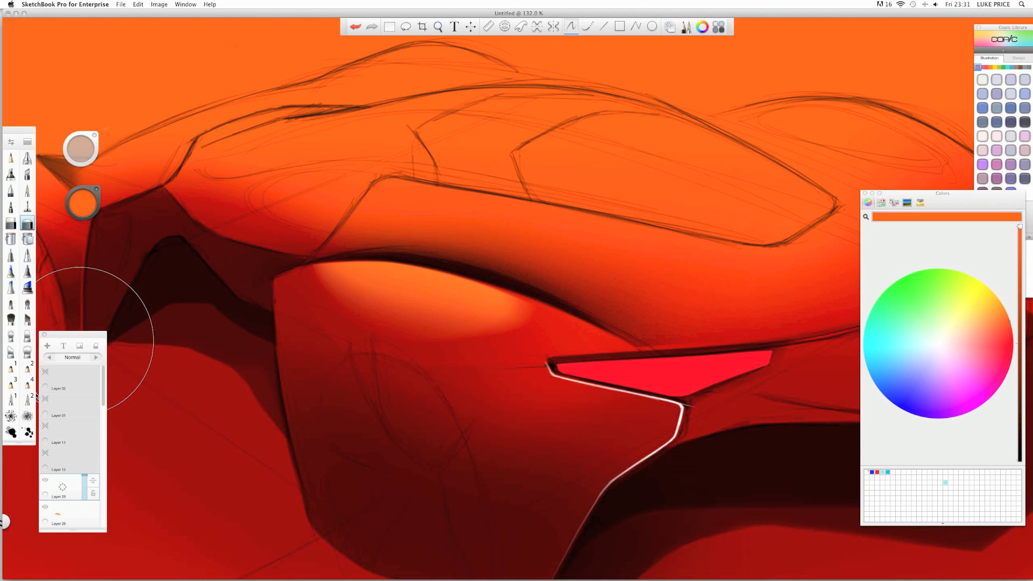
{"action": "left_click", "coordinate": [27, 158]}
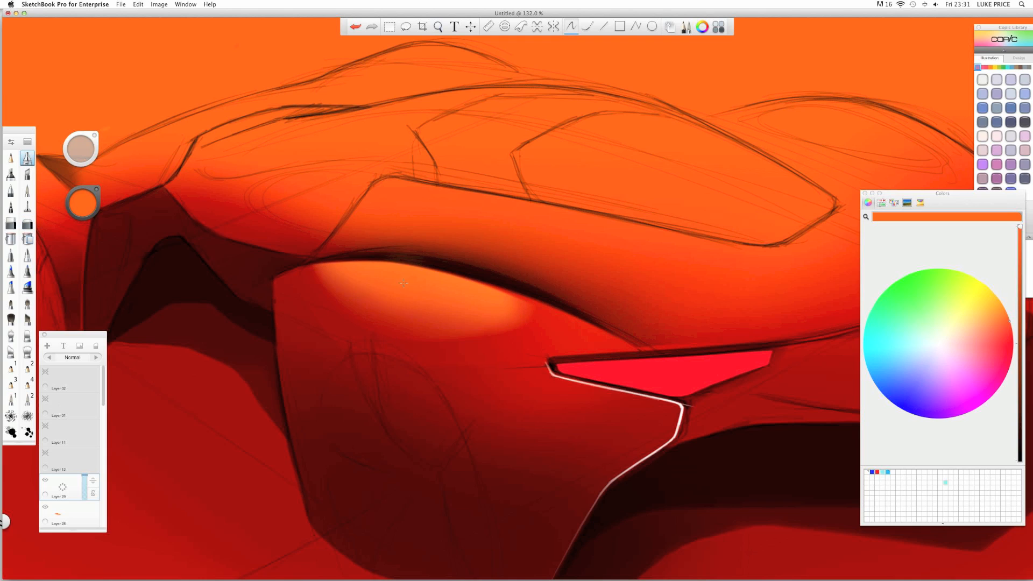
{"action": "key", "text": "b"}
{"action": "mouse_move", "coordinate": [401, 282]}
{"action": "left_mouse_down"}
{"action": "mouse_move", "coordinate": [423, 276]}
{"action": "mouse_move", "coordinate": [355, 256]}
{"action": "mouse_move", "coordinate": [377, 307]}
{"action": "mouse_move", "coordinate": [313, 252]}
{"action": "mouse_move", "coordinate": [484, 280]}
{"action": "mouse_move", "coordinate": [323, 290]}
{"action": "mouse_move", "coordinate": [495, 269]}
{"action": "mouse_move", "coordinate": [490, 302]}
{"action": "mouse_move", "coordinate": [256, 295]}
{"action": "mouse_move", "coordinate": [279, 264]}
{"action": "mouse_move", "coordinate": [151, 276]}
{"action": "left_mouse_up"}
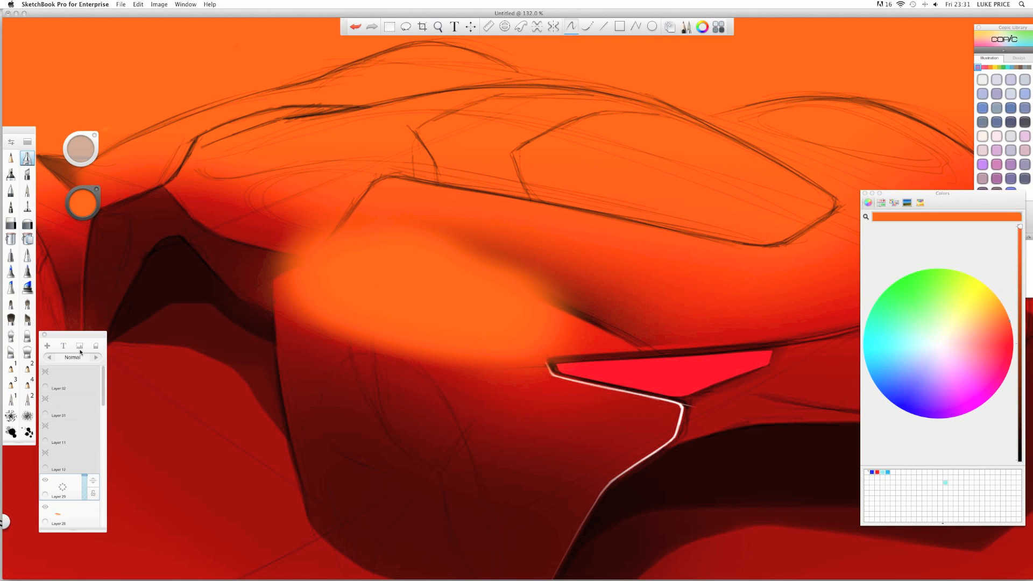
- Set the glow layer's blend mode to Multiply and move it below Layer 28
{"action": "left_click", "coordinate": [96, 357]}
{"action": "left_click", "coordinate": [96, 357]}
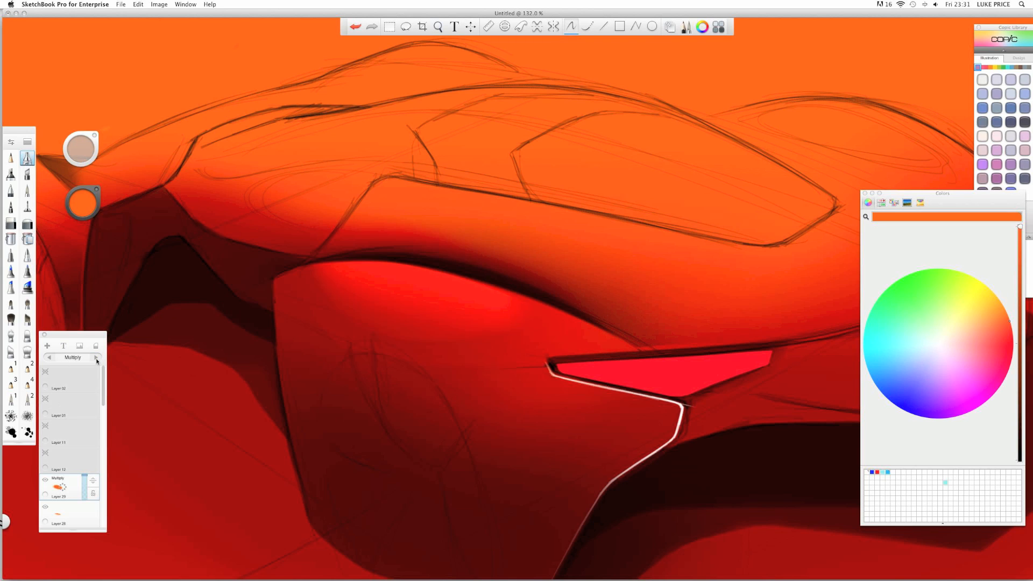
{"action": "left_click_drag", "start_coordinate": [419, 293], "coordinate": [386, 289]}
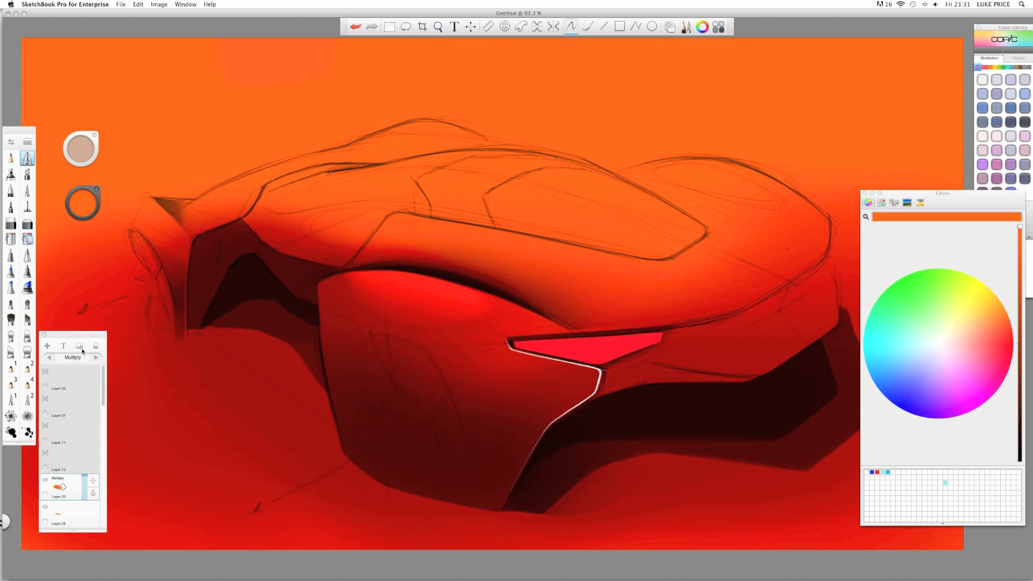
{"action": "left_click", "coordinate": [96, 358]}
{"action": "left_click", "coordinate": [96, 357]}
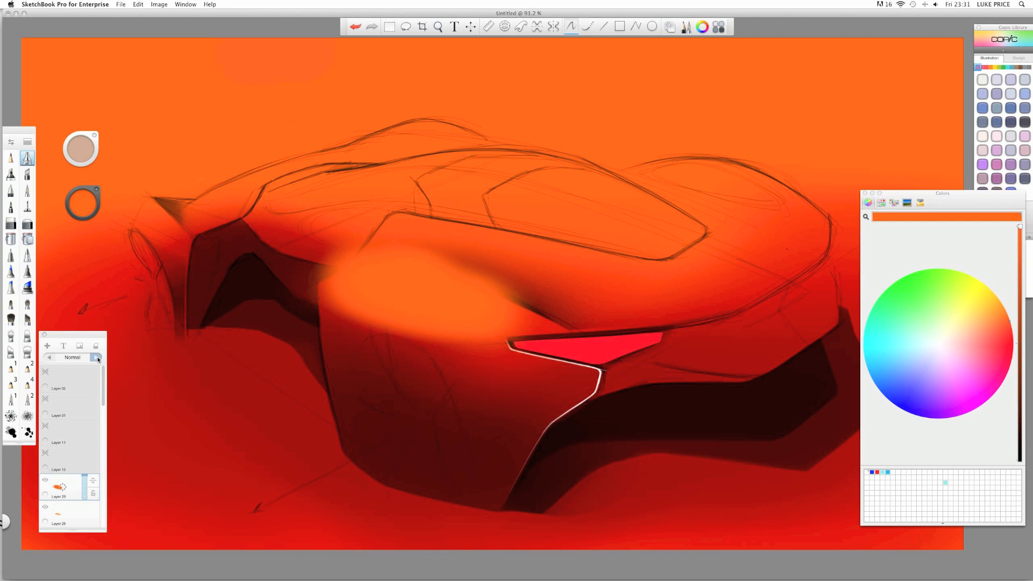
{"action": "left_click", "coordinate": [96, 357]}
{"action": "left_click", "coordinate": [96, 357]}
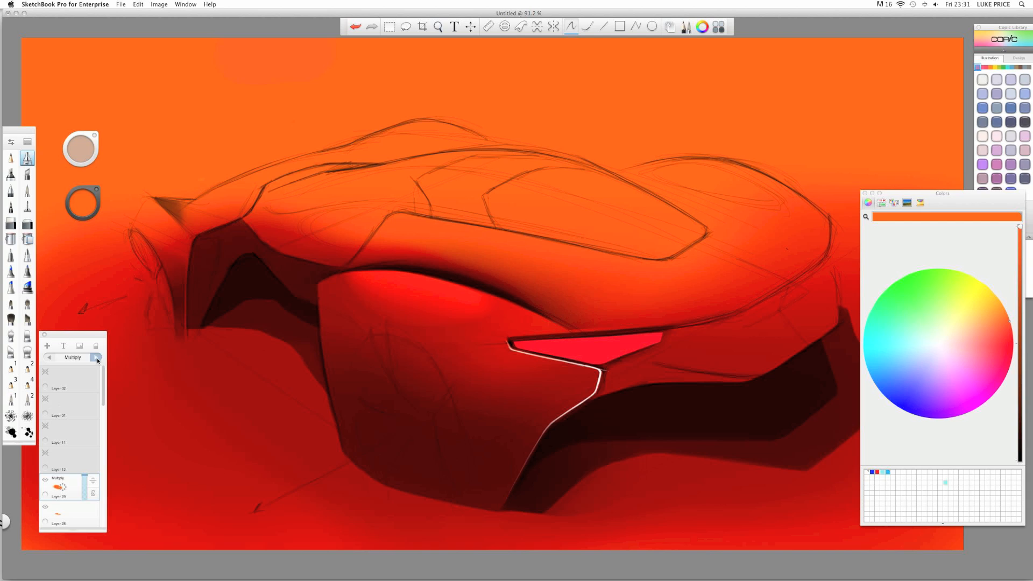
{"action": "left_click", "coordinate": [97, 358]}
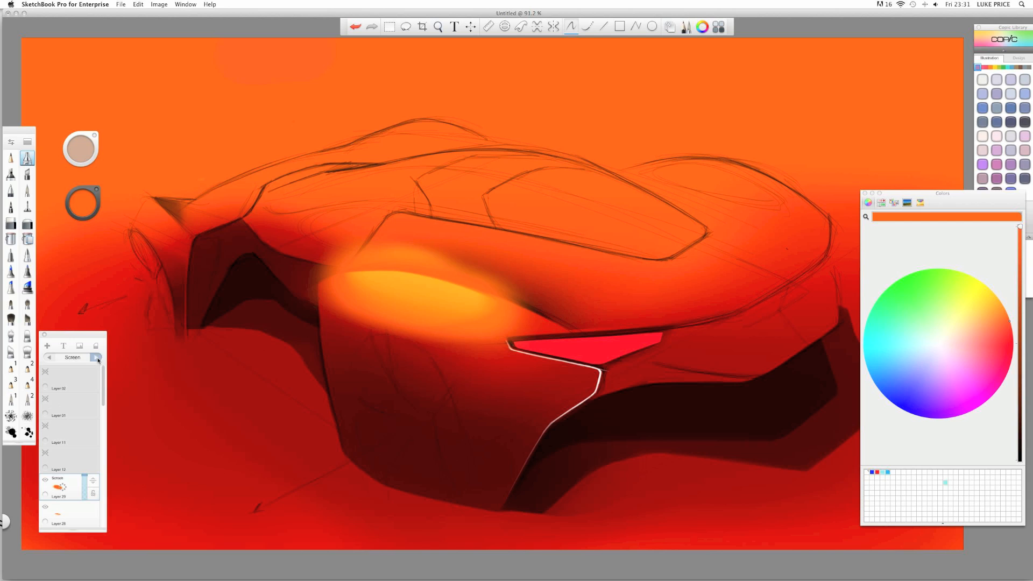
{"action": "left_click", "coordinate": [97, 357]}
{"action": "left_click", "coordinate": [97, 358]}
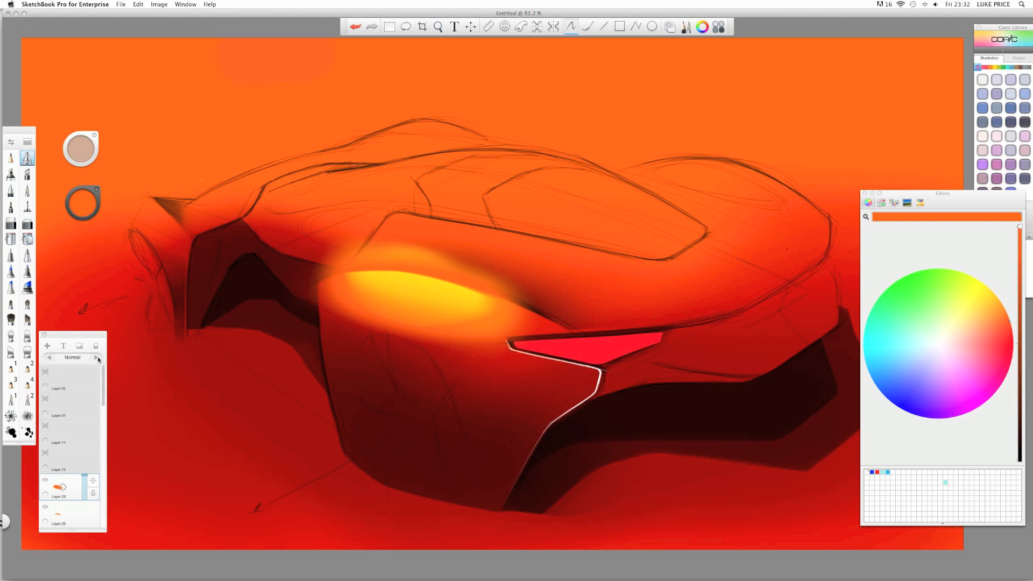
{"action": "left_click", "coordinate": [97, 358]}
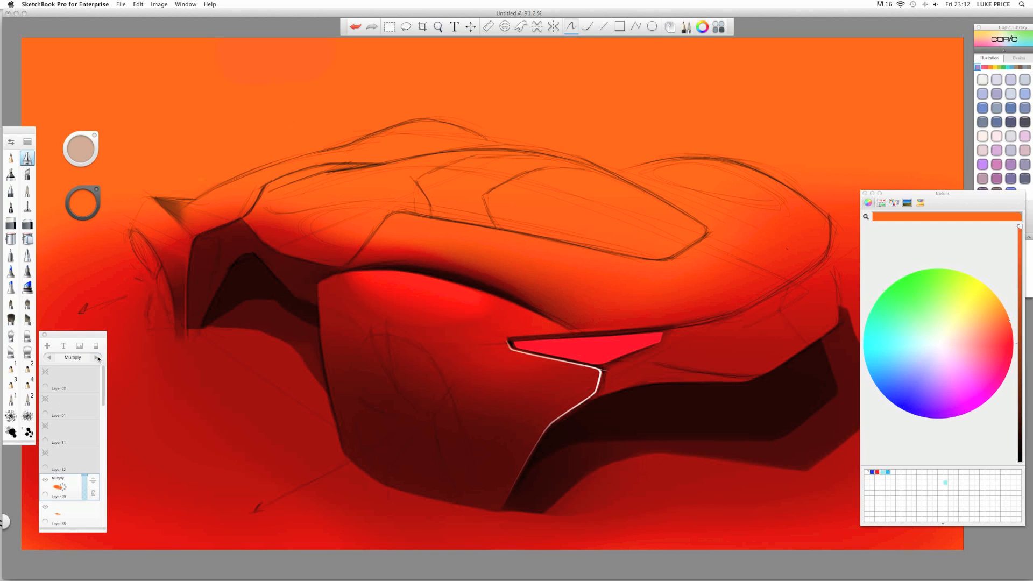
{"action": "left_click_drag", "start_coordinate": [91, 475], "coordinate": [96, 524]}
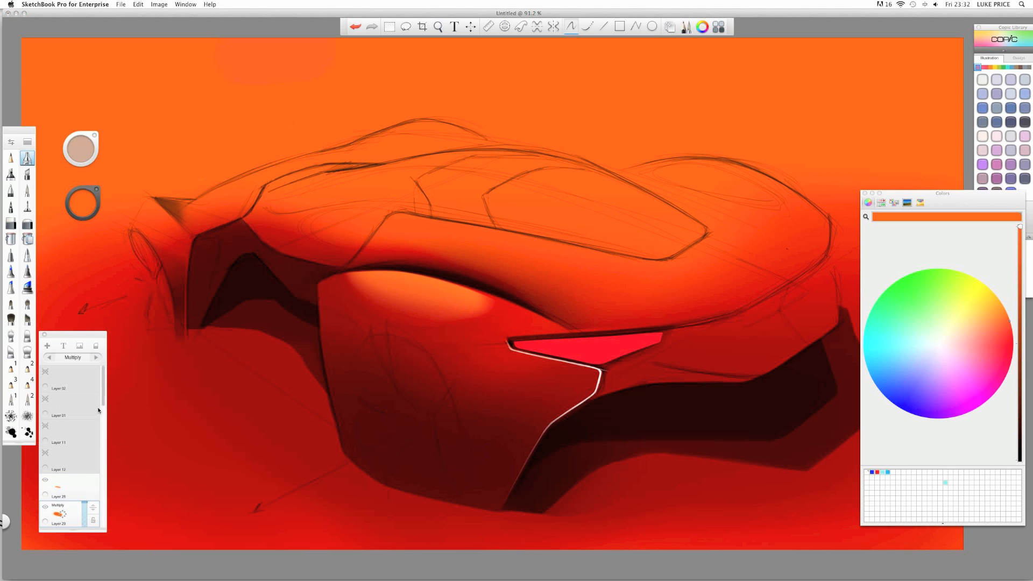
- Set Layer 28's blend mode to Add
{"action": "left_click", "coordinate": [67, 486]}
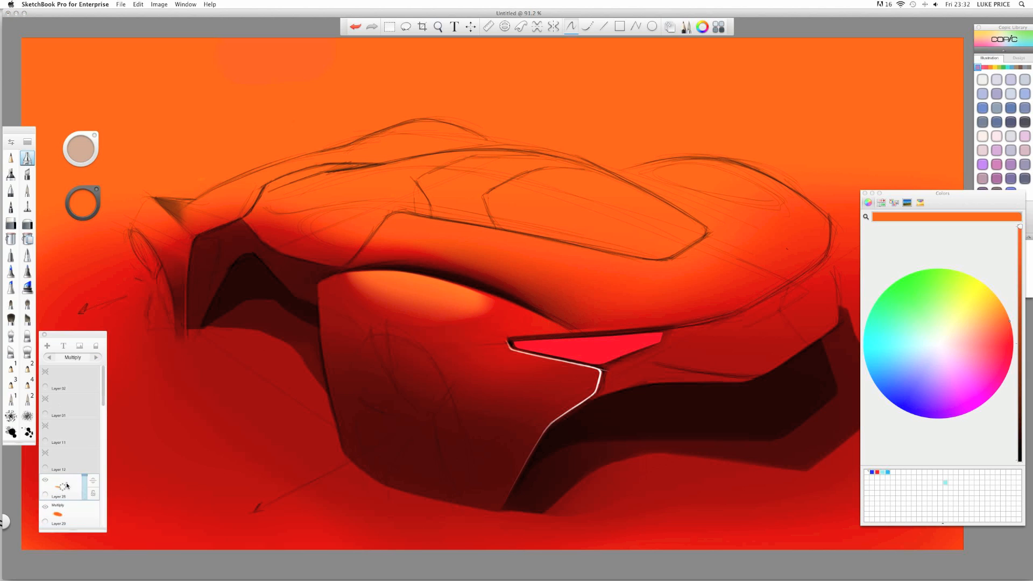
{"action": "left_click", "coordinate": [96, 358]}
{"action": "left_click", "coordinate": [96, 358]}
{"action": "left_click", "coordinate": [62, 494]}
- Set Layer 29 to Screen for a yellow glow and shade along its top edge
{"action": "left_click", "coordinate": [68, 518]}
{"action": "left_click", "coordinate": [97, 357]}
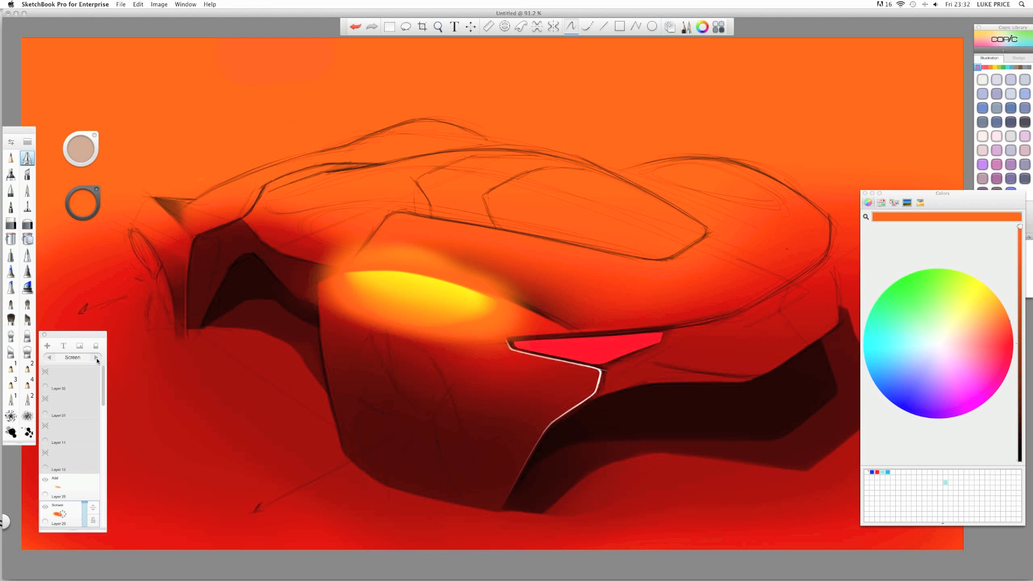
{"action": "left_click", "coordinate": [28, 224]}
{"action": "left_click", "coordinate": [12, 225]}
{"action": "mouse_move", "coordinate": [325, 249]}
{"action": "left_mouse_down"}
{"action": "mouse_move", "coordinate": [405, 257]}
{"action": "mouse_move", "coordinate": [492, 283]}
{"action": "left_mouse_up"}
- Darken and clean the yellow glow's upper edge, undoing stray strokes, and soften the left wheel arch
{"action": "key", "text": "super+z"}
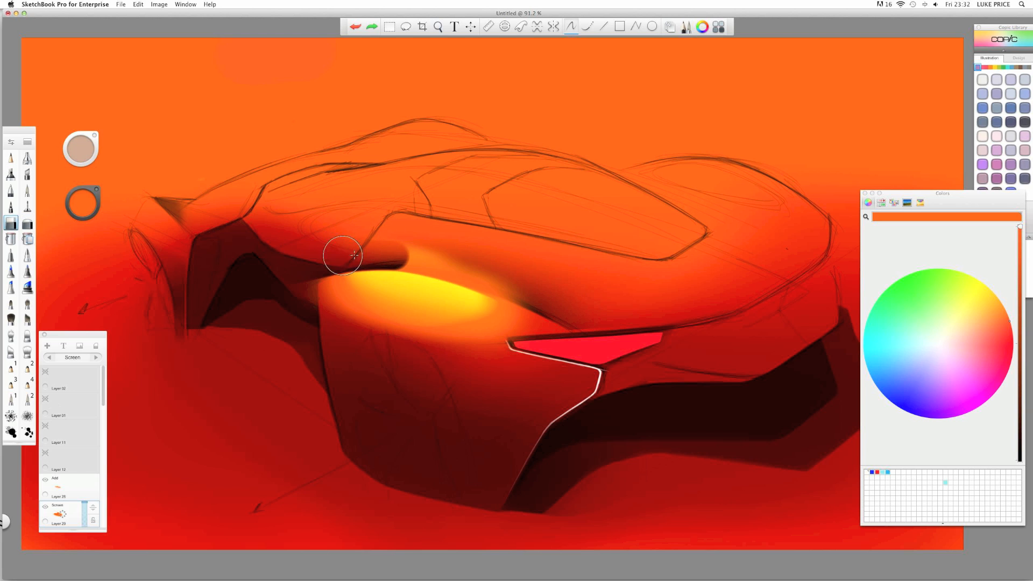
{"action": "mouse_move", "coordinate": [343, 256]}
{"action": "left_mouse_down"}
{"action": "mouse_move", "coordinate": [542, 295]}
{"action": "mouse_move", "coordinate": [563, 317]}
{"action": "left_mouse_up"}
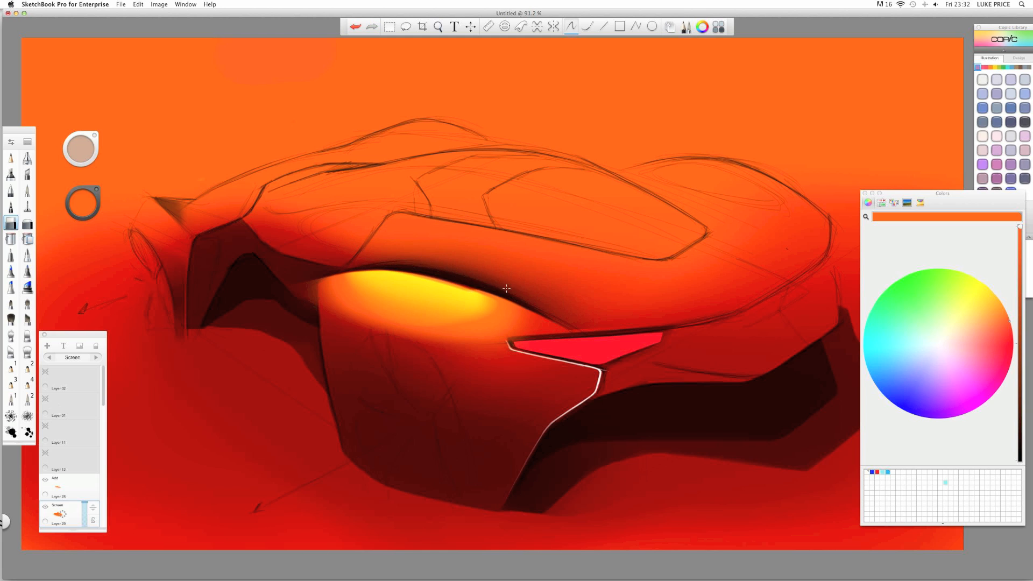
{"action": "left_click_drag", "start_coordinate": [507, 288], "coordinate": [542, 293]}
{"action": "mouse_move", "coordinate": [368, 249]}
{"action": "left_mouse_down"}
{"action": "mouse_move", "coordinate": [528, 286]}
{"action": "mouse_move", "coordinate": [606, 337]}
{"action": "left_mouse_up"}
{"action": "key", "text": "super+z"}
{"action": "left_click_drag", "start_coordinate": [379, 247], "coordinate": [515, 280]}
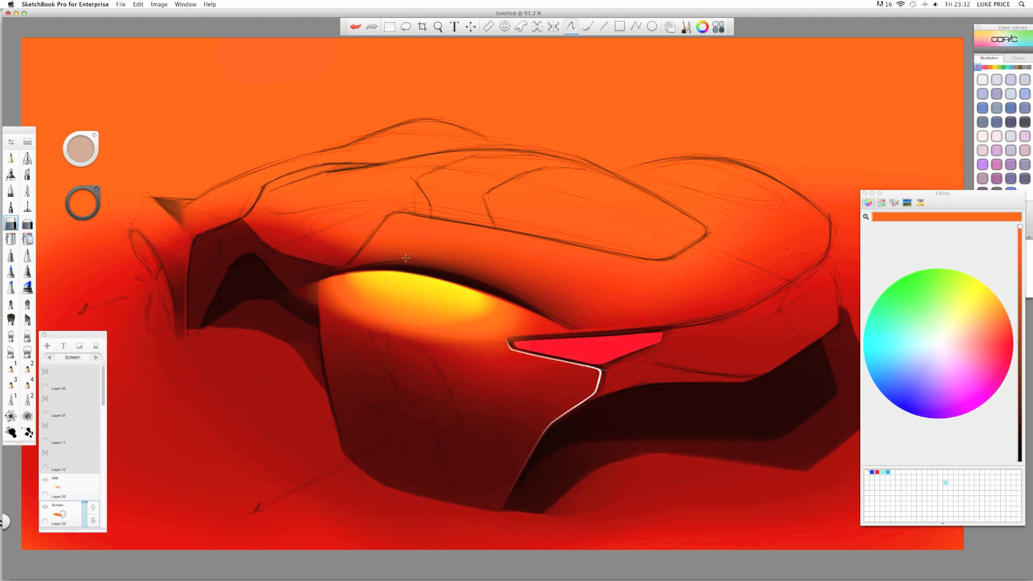
{"action": "mouse_move", "coordinate": [349, 256]}
{"action": "left_mouse_down"}
{"action": "mouse_move", "coordinate": [272, 271]}
{"action": "mouse_move", "coordinate": [292, 297]}
{"action": "mouse_move", "coordinate": [305, 283]}
{"action": "mouse_move", "coordinate": [302, 355]}
{"action": "mouse_move", "coordinate": [281, 259]}
{"action": "mouse_move", "coordinate": [297, 240]}
{"action": "mouse_move", "coordinate": [307, 263]}
{"action": "left_mouse_up"}
{"action": "key", "text": "ctrl+z"}
{"action": "mouse_move", "coordinate": [229, 241]}
{"action": "left_mouse_down"}
{"action": "mouse_move", "coordinate": [288, 332]}
{"action": "mouse_move", "coordinate": [362, 349]}
{"action": "left_mouse_up"}
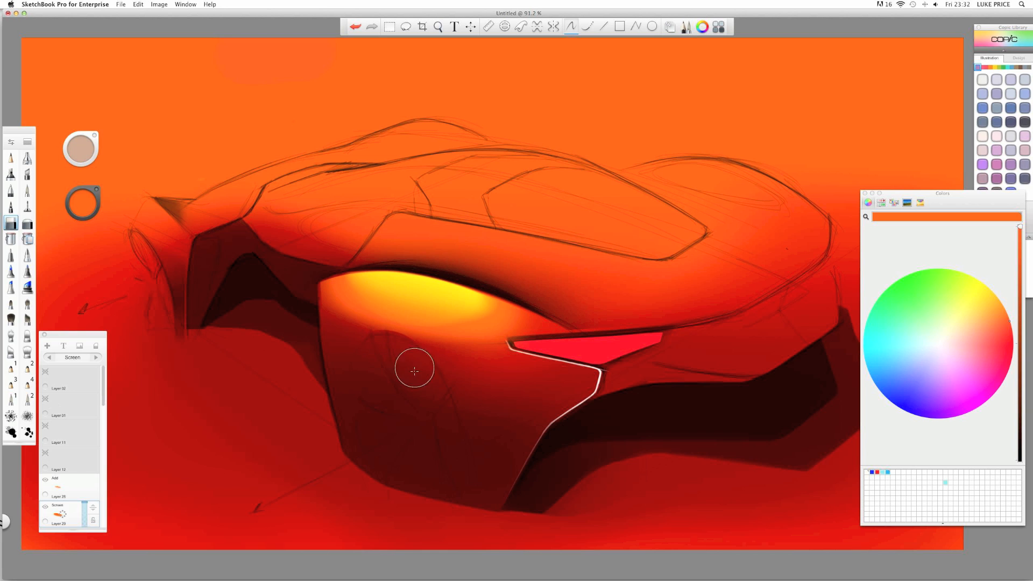
- On Layer 29, darken below the headlight and soften the smudge below the rear wheel at 78.8% zoom
{"action": "left_click", "coordinate": [62, 487]}
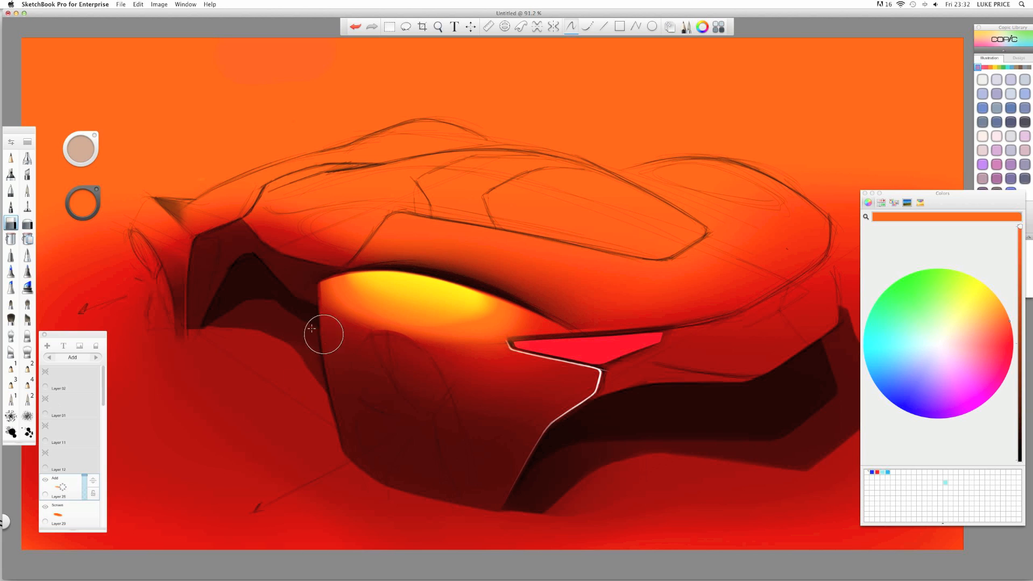
{"action": "left_click", "coordinate": [60, 510]}
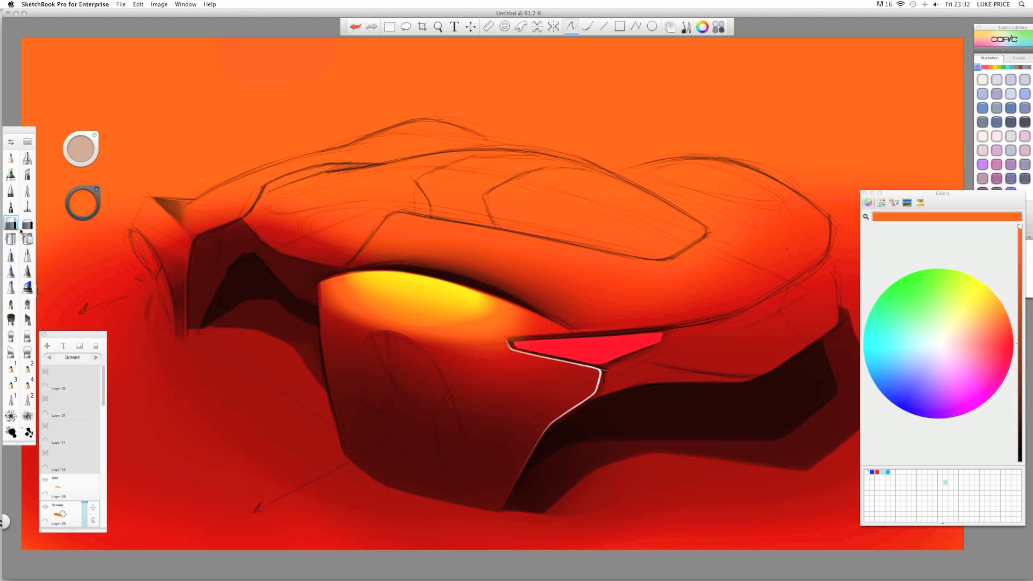
{"action": "left_click", "coordinate": [27, 224]}
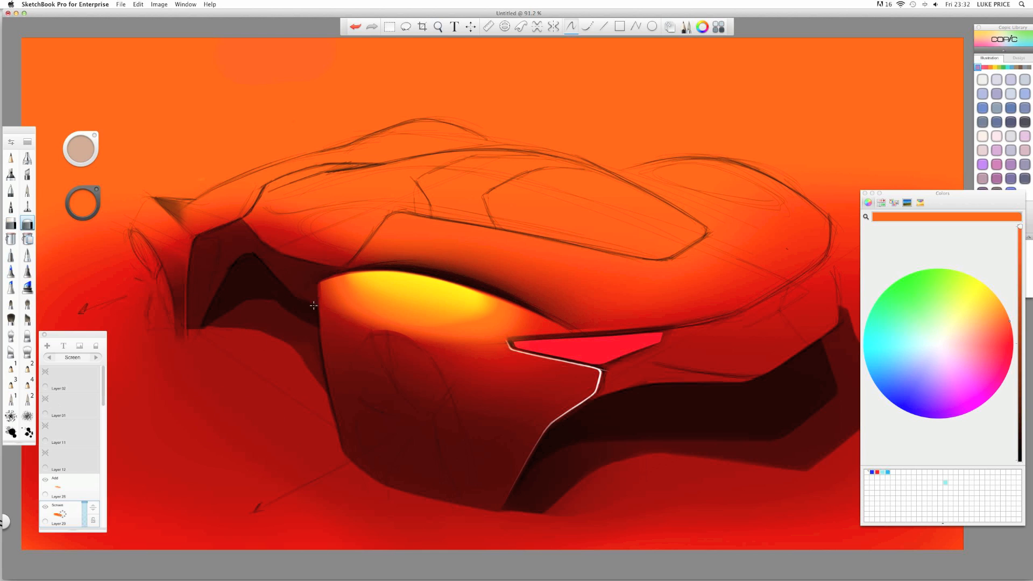
{"action": "mouse_move", "coordinate": [314, 305]}
{"action": "left_mouse_down"}
{"action": "mouse_move", "coordinate": [339, 301]}
{"action": "mouse_move", "coordinate": [422, 351]}
{"action": "left_mouse_up"}
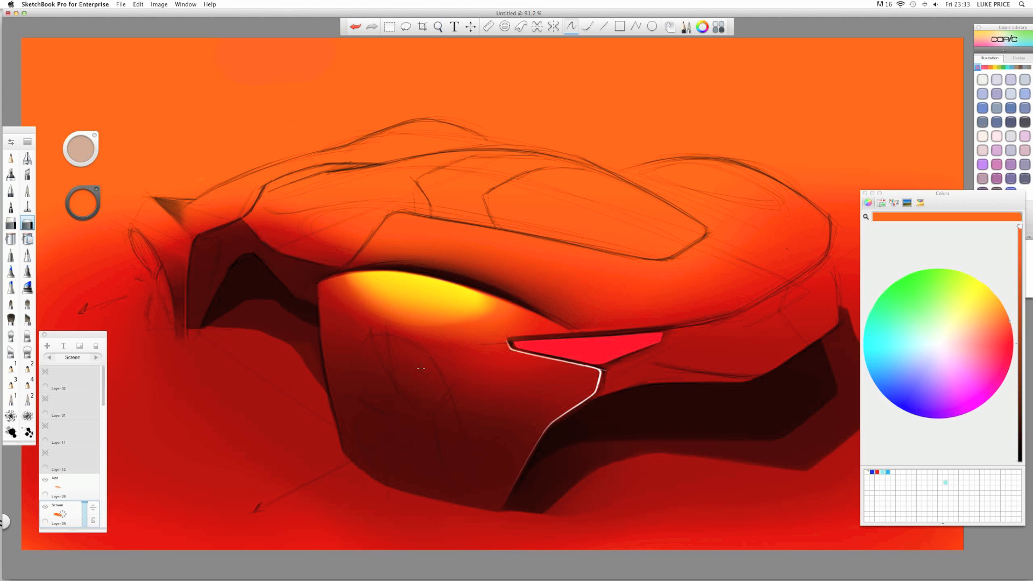
{"action": "key", "text": "space"}
{"action": "mouse_move", "coordinate": [400, 254]}
{"action": "left_mouse_down"}
{"action": "mouse_move", "coordinate": [362, 251]}
{"action": "mouse_move", "coordinate": [393, 251]}
{"action": "left_mouse_up"}
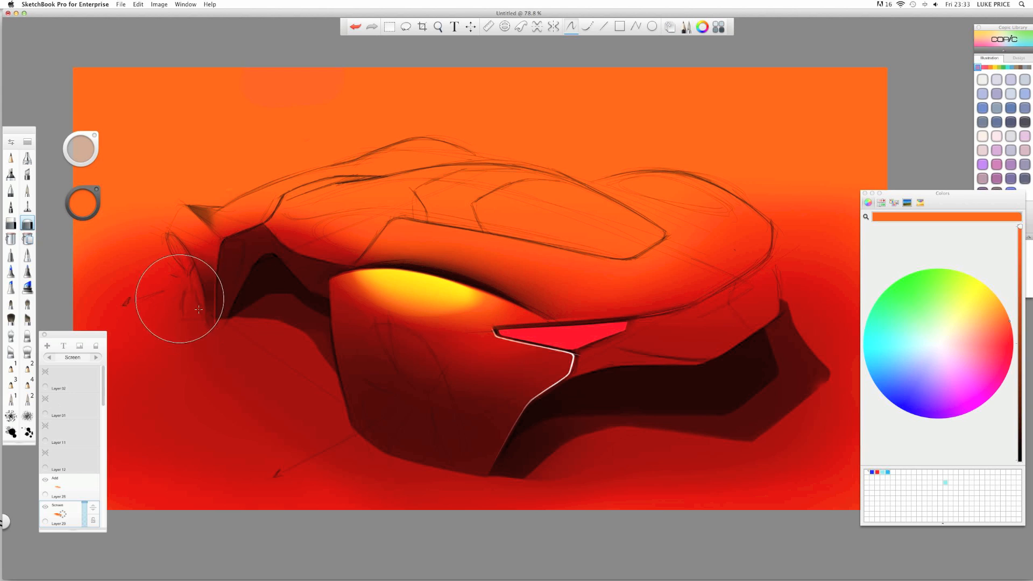
{"action": "mouse_move", "coordinate": [178, 300]}
{"action": "left_mouse_down"}
{"action": "mouse_move", "coordinate": [212, 309]}
{"action": "mouse_move", "coordinate": [242, 359]}
{"action": "mouse_move", "coordinate": [247, 334]}
{"action": "mouse_move", "coordinate": [236, 379]}
{"action": "mouse_move", "coordinate": [209, 318]}
{"action": "mouse_move", "coordinate": [244, 324]}
{"action": "left_mouse_up"}
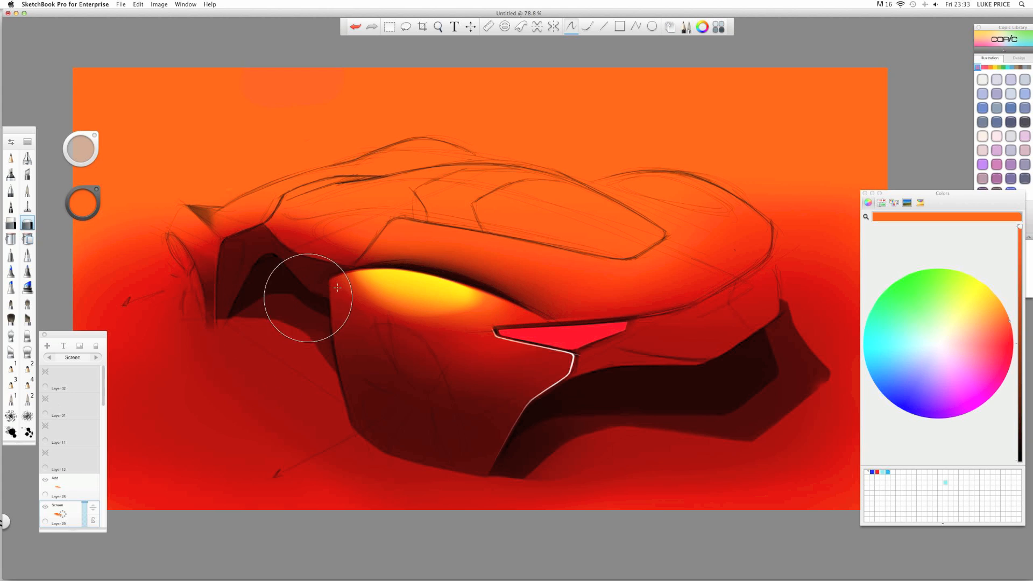
{"action": "mouse_move", "coordinate": [405, 300]}
{"action": "left_mouse_down"}
{"action": "mouse_move", "coordinate": [424, 303]}
{"action": "mouse_move", "coordinate": [362, 276]}
{"action": "left_mouse_up"}
- On Layer 30, airbrush an orange-yellow glow onto the hood
{"action": "left_click", "coordinate": [67, 498]}
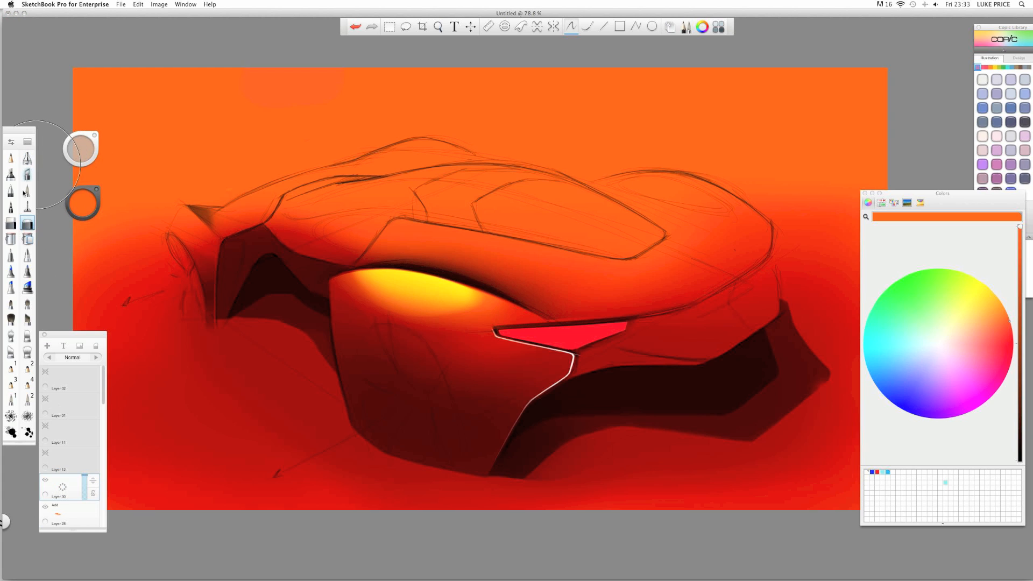
{"action": "left_click", "coordinate": [25, 158]}
{"action": "mouse_move", "coordinate": [451, 233]}
{"action": "left_mouse_down"}
{"action": "mouse_move", "coordinate": [381, 231]}
{"action": "mouse_move", "coordinate": [447, 238]}
{"action": "left_mouse_up"}
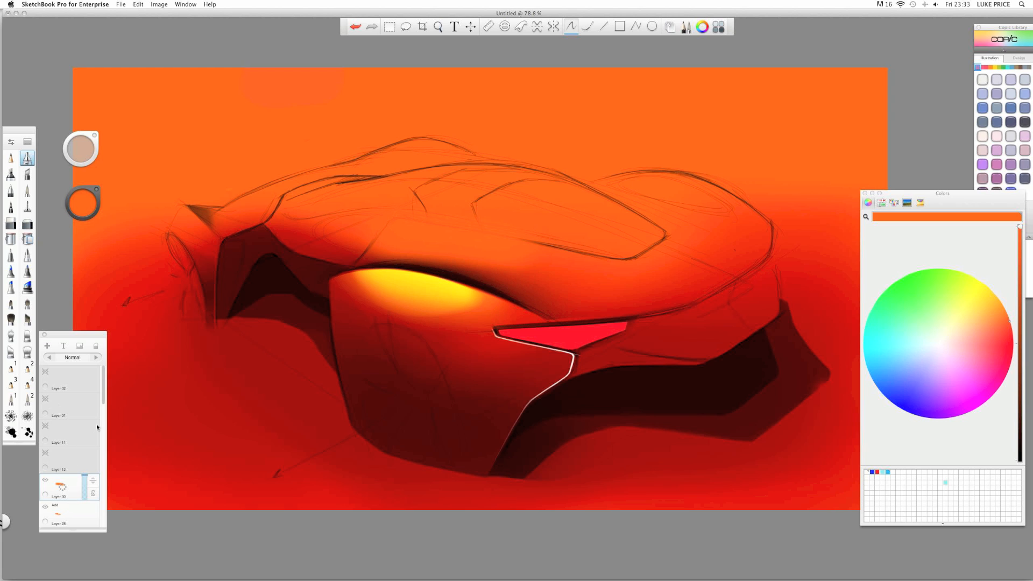
{"action": "left_click_drag", "start_coordinate": [102, 400], "coordinate": [104, 415]}
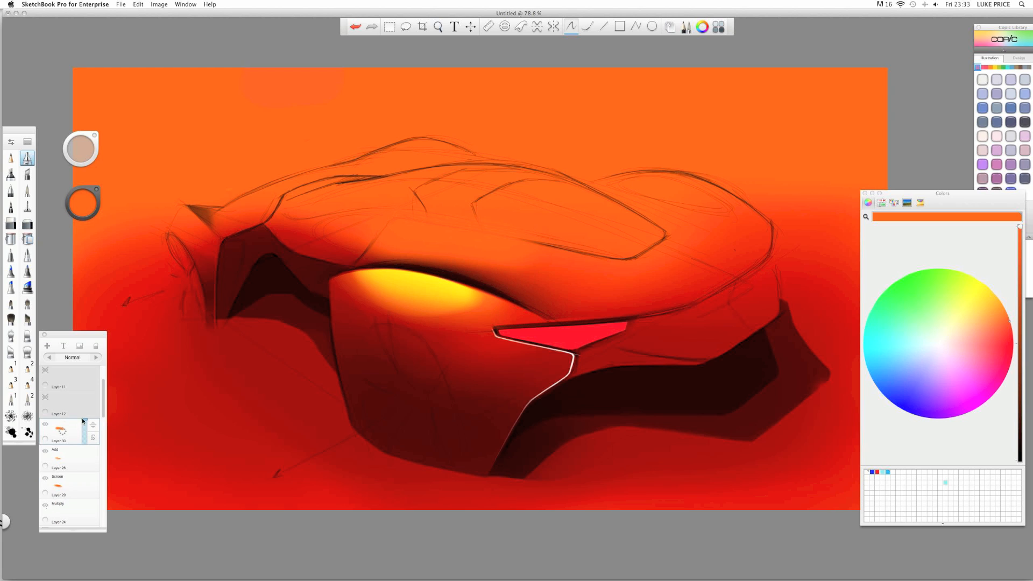
- Set Layer 30's blend mode to Screen
{"action": "left_click", "coordinate": [97, 357]}
{"action": "left_click", "coordinate": [97, 359]}
{"action": "left_click", "coordinate": [98, 360]}
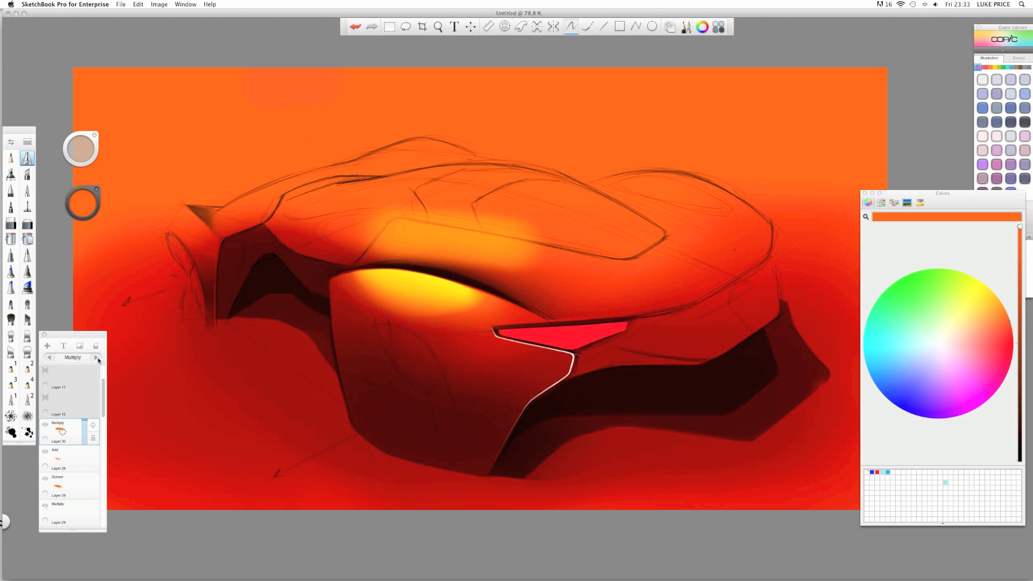
- Darken the hood glow's edge and soften its lighter orange patch, rotating the canvas as needed
{"action": "left_click", "coordinate": [10, 223]}
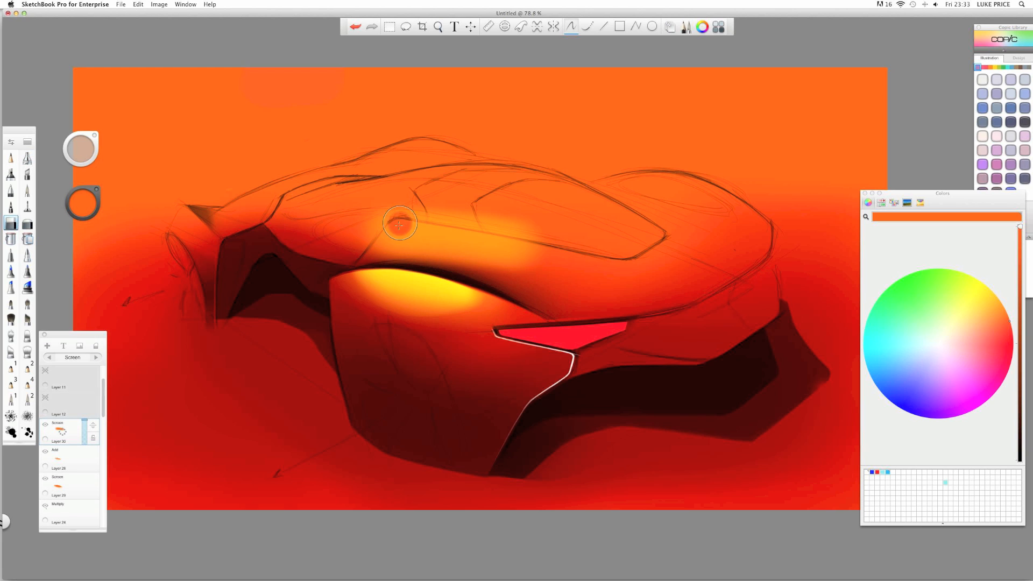
{"action": "left_click", "coordinate": [28, 158]}
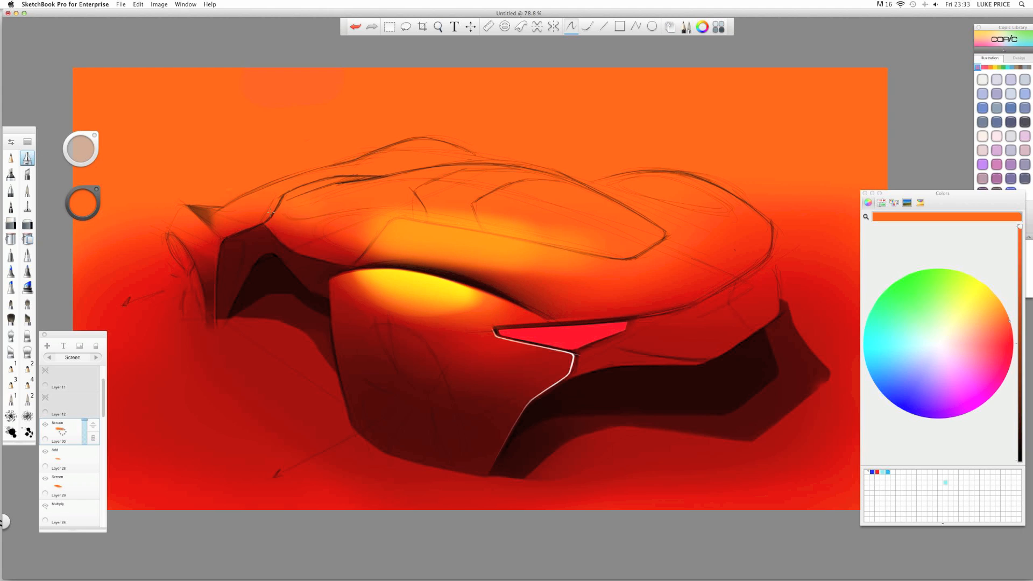
{"action": "left_click", "coordinate": [10, 223]}
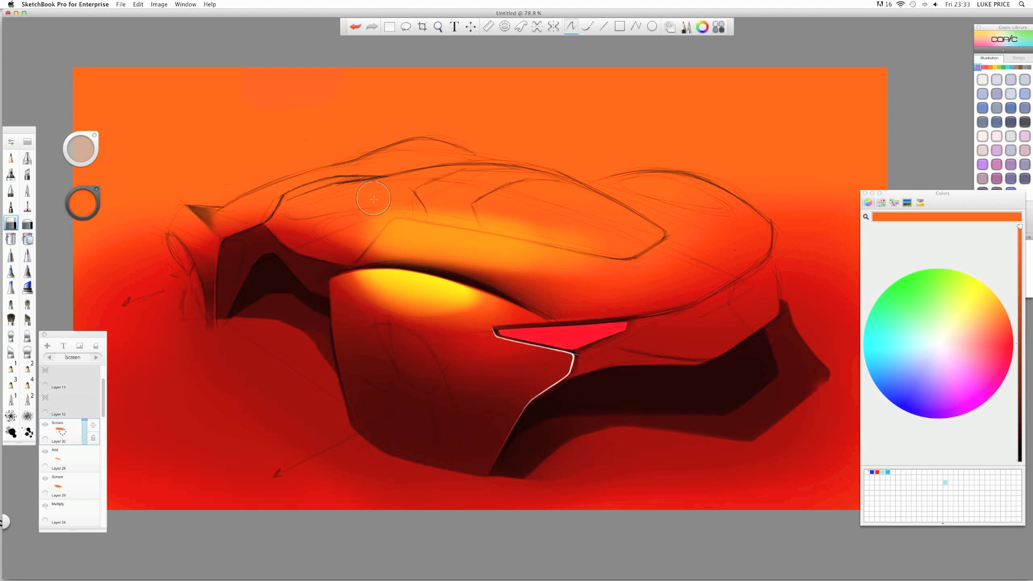
{"action": "left_click_drag", "start_coordinate": [382, 218], "coordinate": [630, 243]}
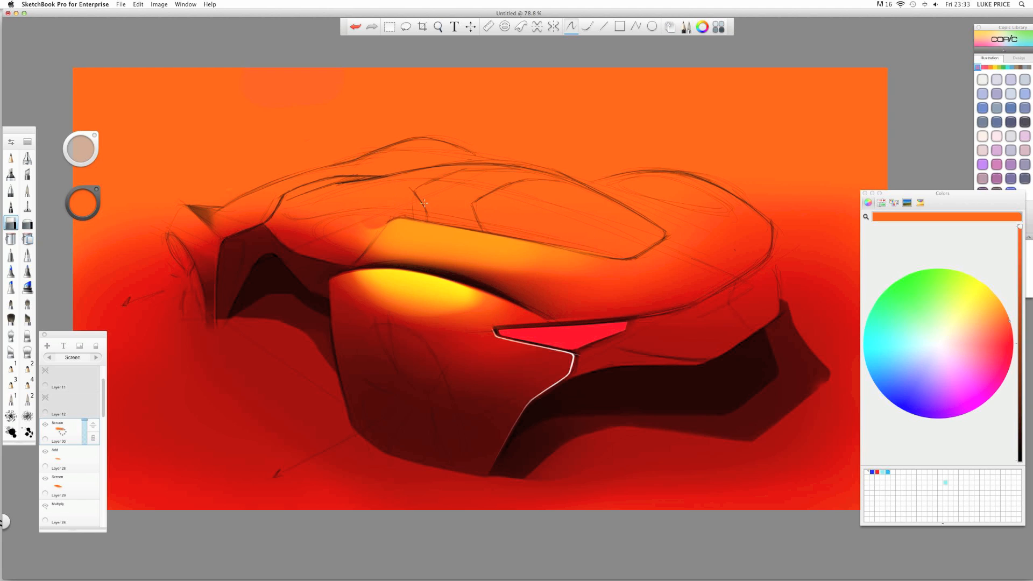
{"action": "key", "text": "space"}
{"action": "mouse_move", "coordinate": [376, 197]}
{"action": "left_mouse_down"}
{"action": "mouse_move", "coordinate": [508, 180]}
{"action": "mouse_move", "coordinate": [446, 204]}
{"action": "mouse_move", "coordinate": [434, 223]}
{"action": "left_mouse_up"}
{"action": "left_click_drag", "start_coordinate": [434, 167], "coordinate": [446, 167]}
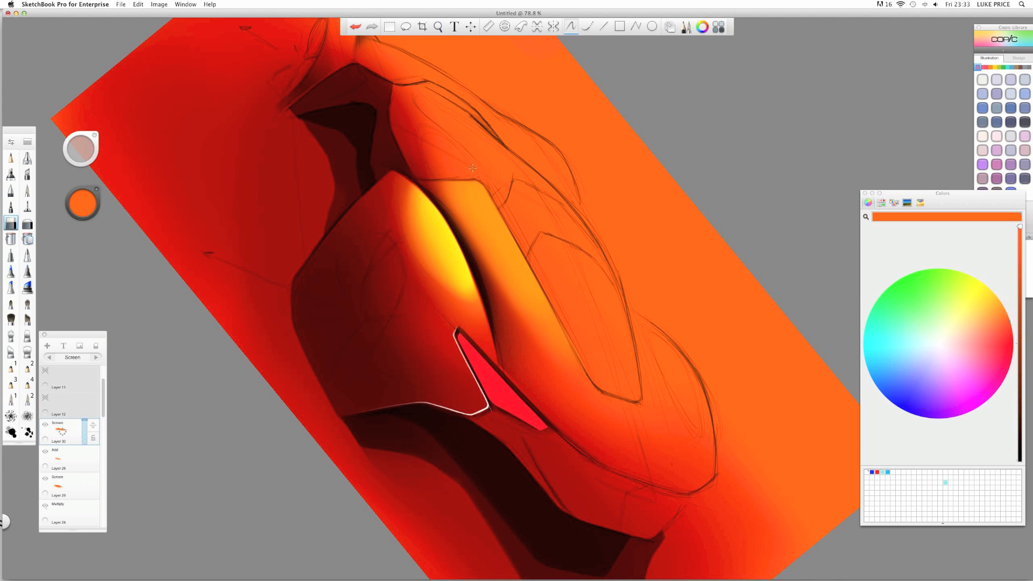
{"action": "key", "text": "space"}
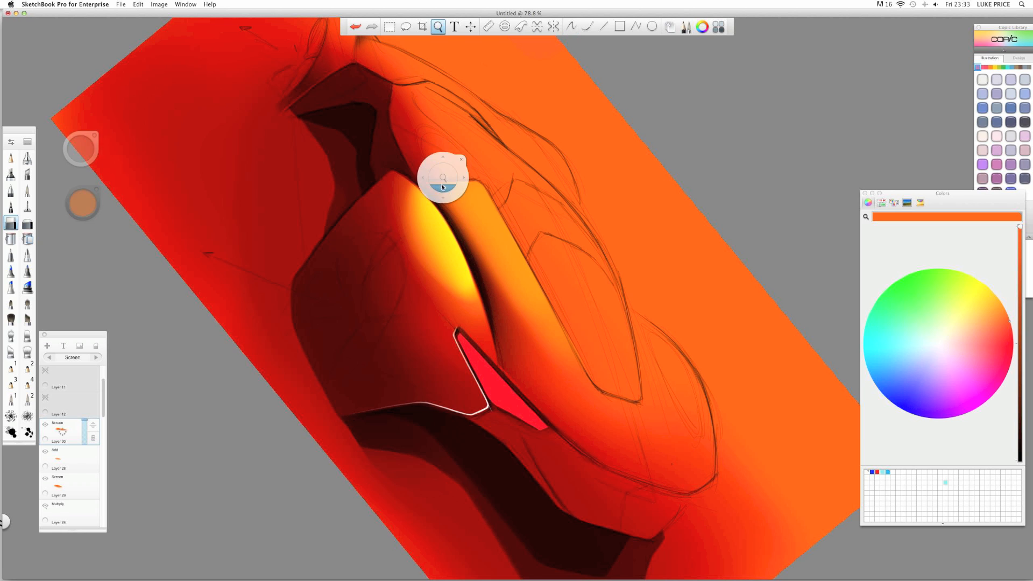
{"action": "left_click_drag", "start_coordinate": [438, 177], "coordinate": [288, 269]}
{"action": "left_click_drag", "start_coordinate": [285, 314], "coordinate": [215, 247]}
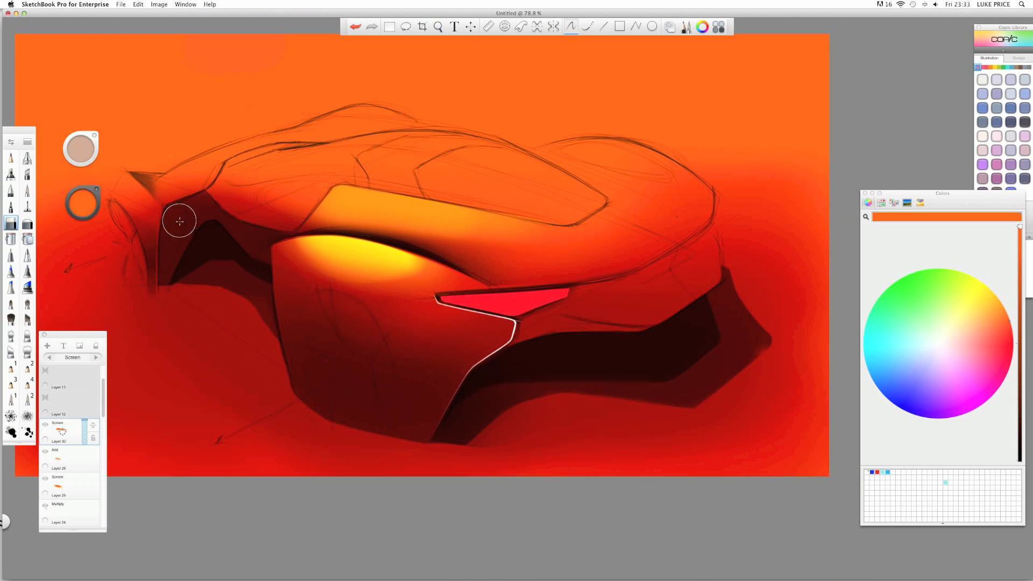
- Tone down the hood glow above the headlight arch with the soft eraser
{"action": "left_click", "coordinate": [28, 222]}
{"action": "left_click_drag", "start_coordinate": [354, 250], "coordinate": [381, 249]}
{"action": "key", "text": "space"}
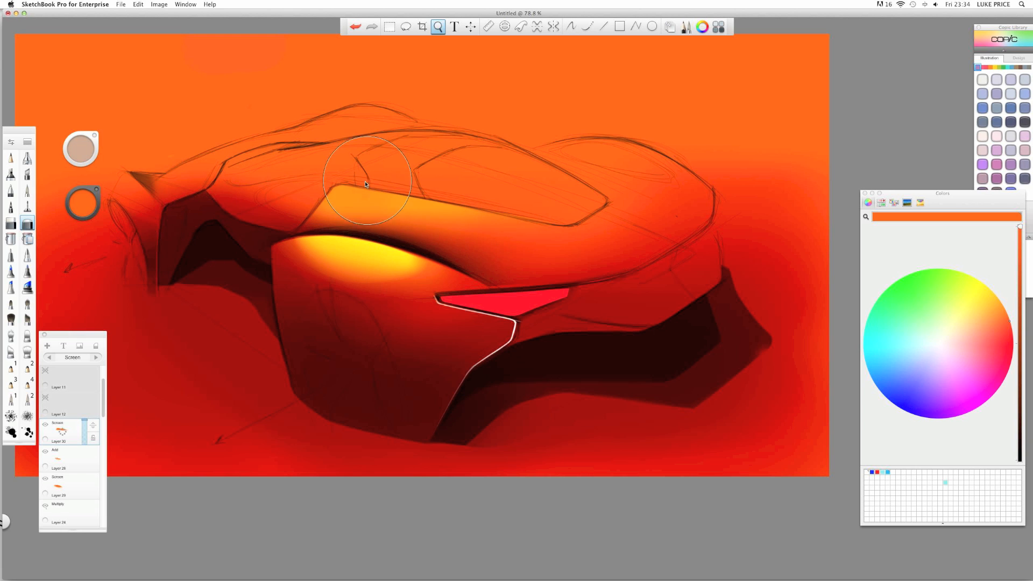
{"action": "mouse_move", "coordinate": [366, 182]}
{"action": "left_mouse_down"}
{"action": "mouse_move", "coordinate": [348, 182]}
{"action": "mouse_move", "coordinate": [367, 182]}
{"action": "left_mouse_up"}
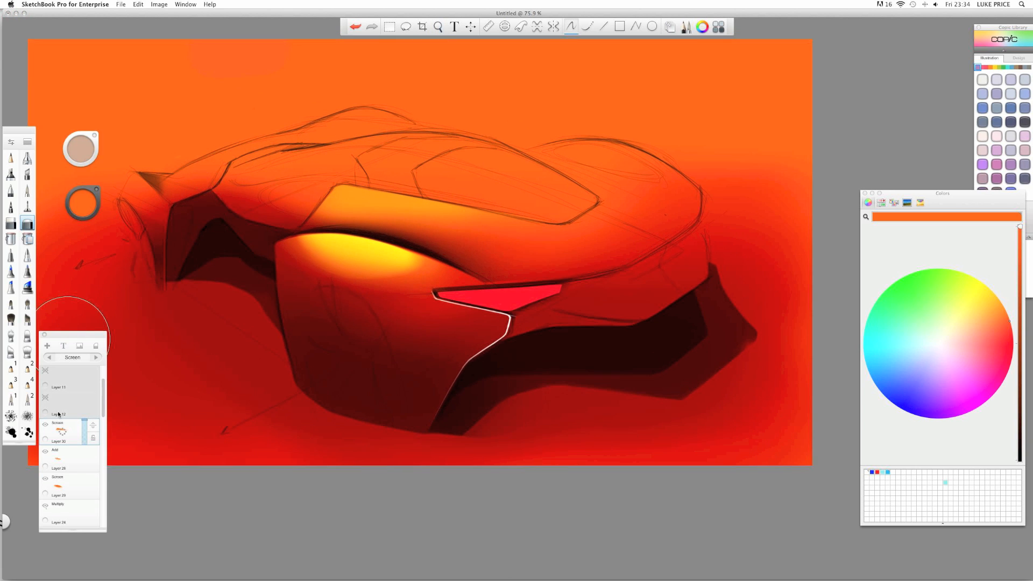
{"action": "left_click", "coordinate": [63, 433]}
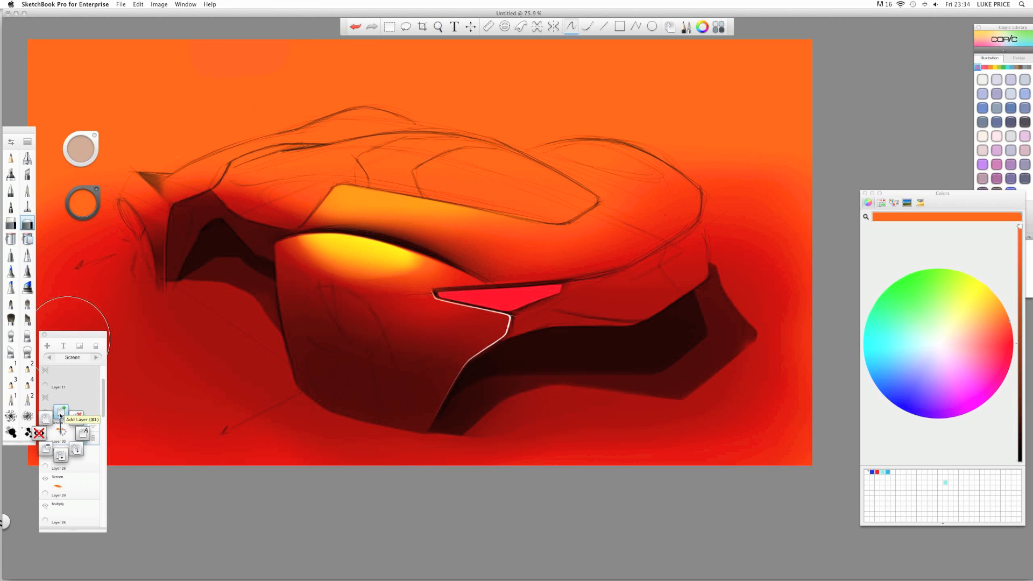
- Add Layer 31 above Layer 30 with Add blending, zoomed to 92.6%
{"action": "left_click", "coordinate": [60, 416]}
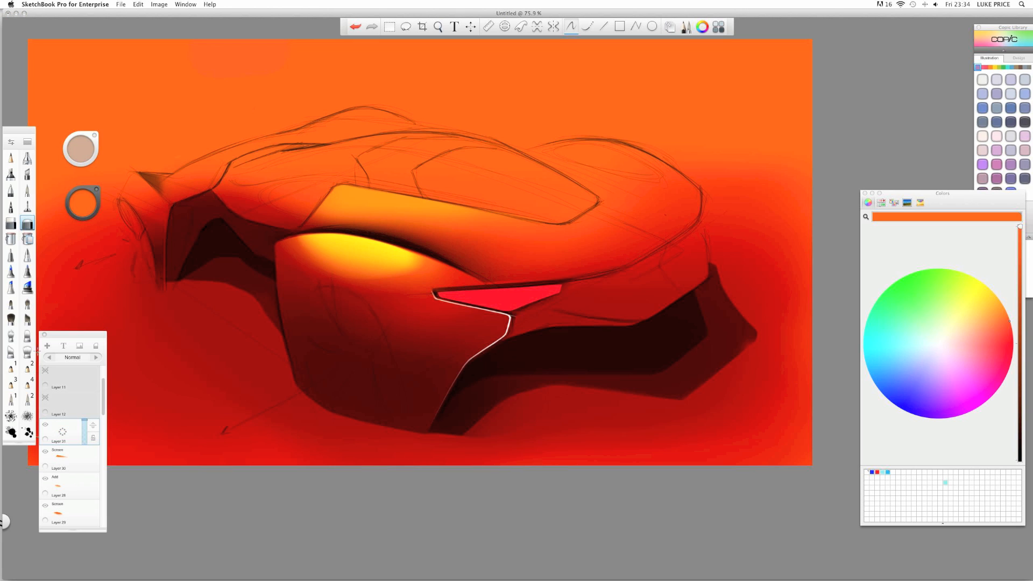
{"action": "left_click", "coordinate": [27, 160]}
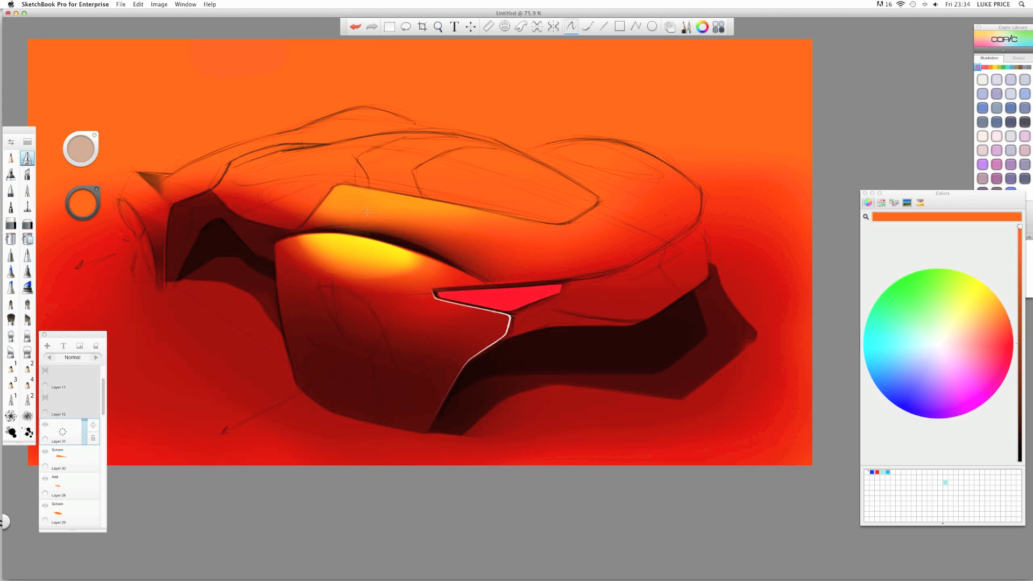
{"action": "key", "text": "space"}
{"action": "left_click_drag", "start_coordinate": [383, 197], "coordinate": [396, 196]}
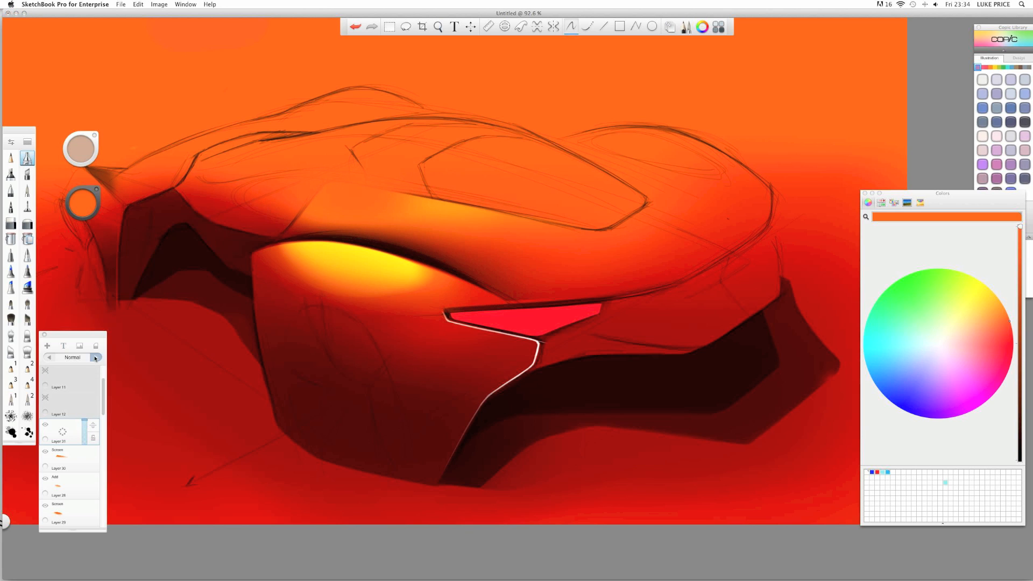
{"action": "left_click", "coordinate": [96, 358]}
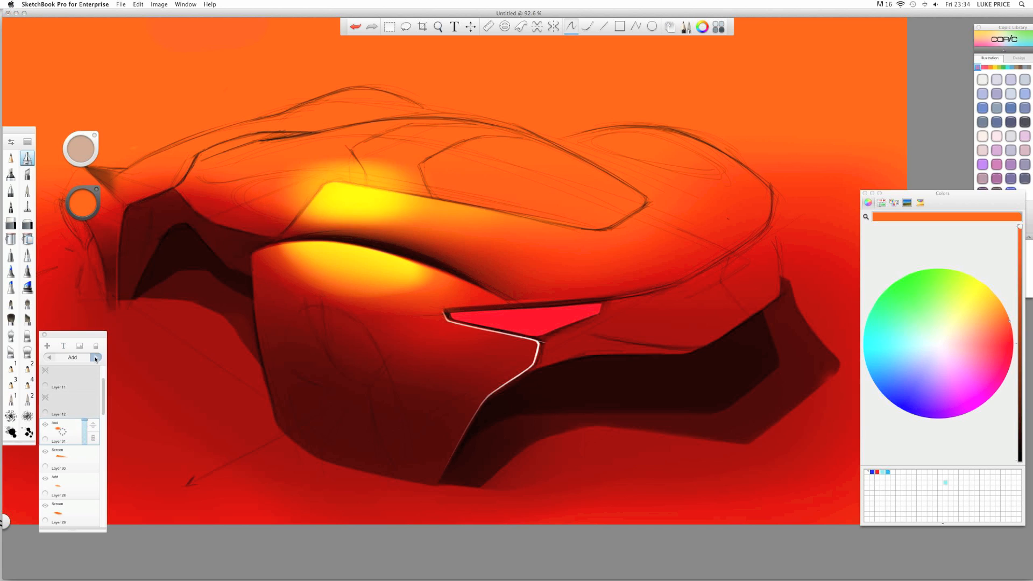
- Erase the yellow glow above the hood line and seam line with the hard eraser
{"action": "left_click", "coordinate": [27, 224]}
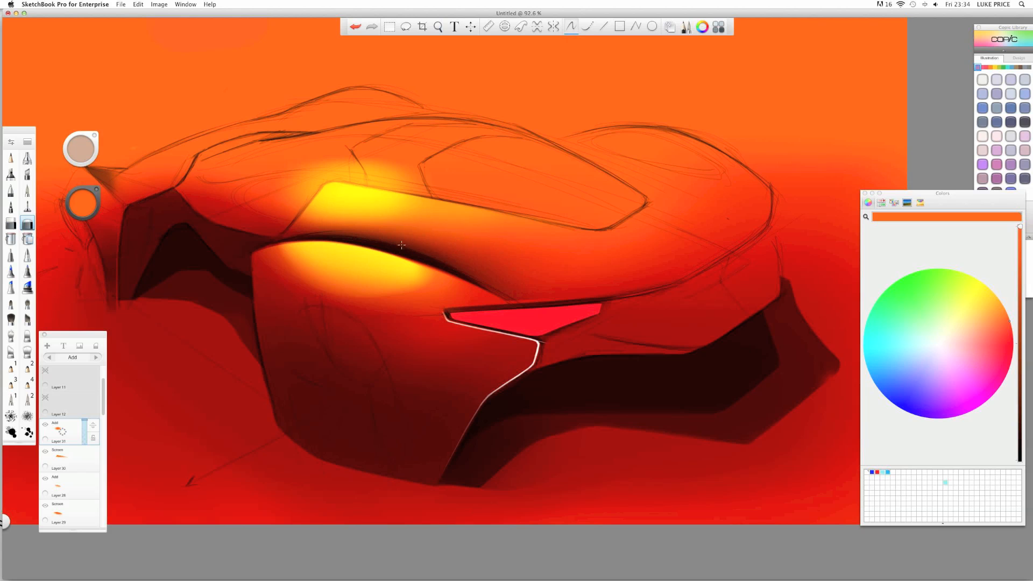
{"action": "left_click", "coordinate": [11, 225]}
{"action": "mouse_move", "coordinate": [341, 161]}
{"action": "left_mouse_down"}
{"action": "mouse_move", "coordinate": [309, 161]}
{"action": "mouse_move", "coordinate": [487, 189]}
{"action": "left_mouse_up"}
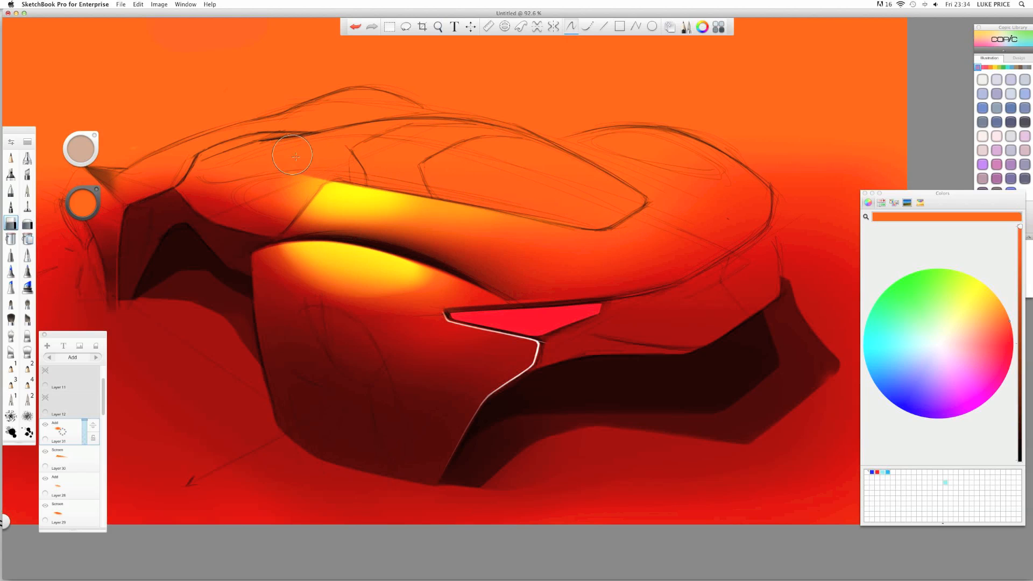
{"action": "key", "text": "space"}
{"action": "left_click_drag", "start_coordinate": [297, 163], "coordinate": [407, 127]}
{"action": "left_click_drag", "start_coordinate": [330, 230], "coordinate": [270, 271]}
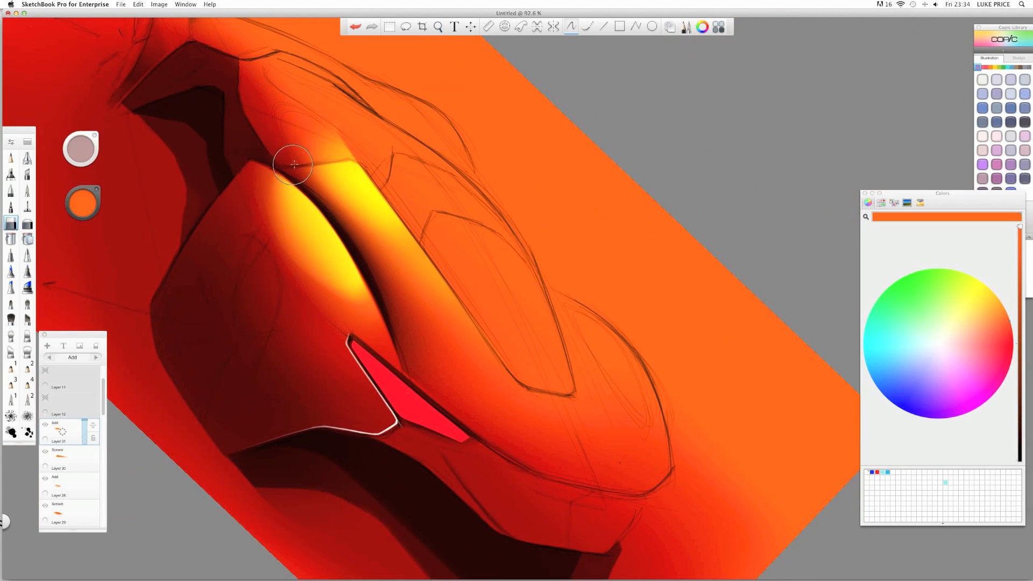
{"action": "left_click_drag", "start_coordinate": [288, 161], "coordinate": [335, 145]}
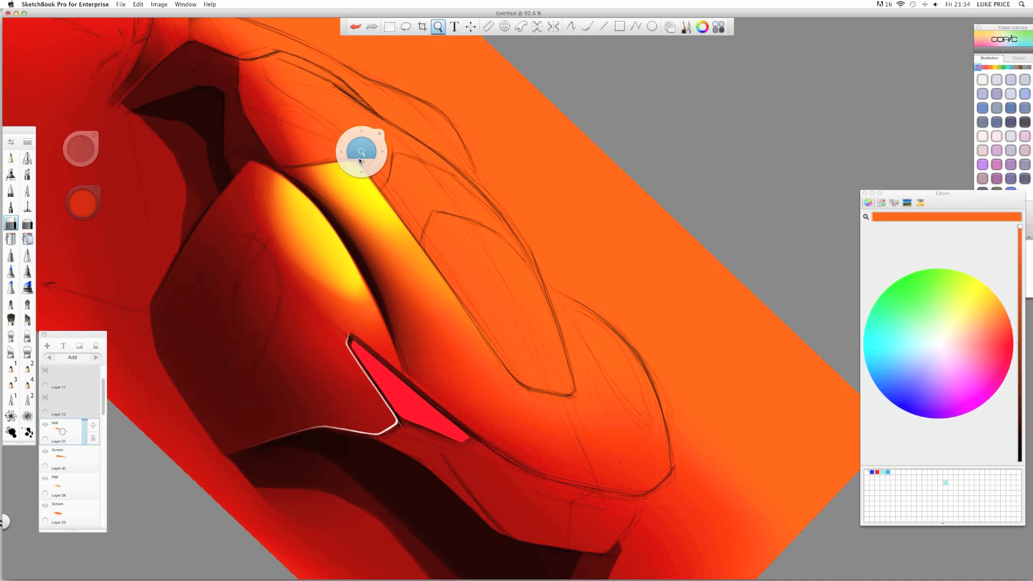
{"action": "mouse_move", "coordinate": [362, 152]}
{"action": "left_mouse_down"}
{"action": "mouse_move", "coordinate": [250, 192]}
{"action": "mouse_move", "coordinate": [247, 247]}
{"action": "left_mouse_up"}
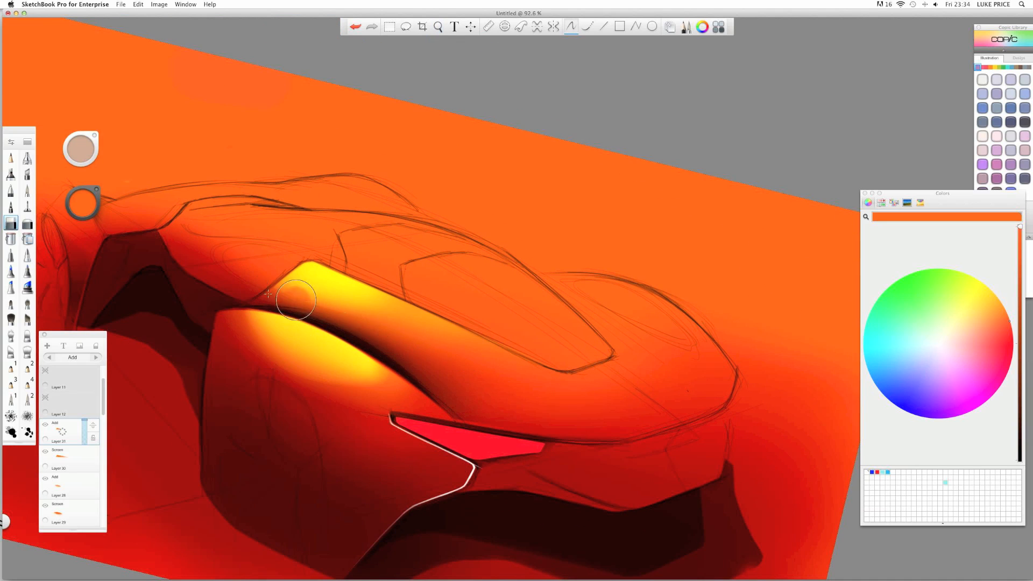
{"action": "key", "text": "space"}
- Zoom in on the yellow hood highlight and undo the stray erase on its tip
{"action": "mouse_move", "coordinate": [238, 283]}
{"action": "left_mouse_down"}
{"action": "mouse_move", "coordinate": [283, 277]}
{"action": "mouse_move", "coordinate": [285, 321]}
{"action": "mouse_move", "coordinate": [273, 338]}
{"action": "mouse_move", "coordinate": [281, 303]}
{"action": "mouse_move", "coordinate": [293, 302]}
{"action": "mouse_move", "coordinate": [281, 316]}
{"action": "left_mouse_up"}
{"action": "mouse_move", "coordinate": [341, 302]}
{"action": "left_mouse_down"}
{"action": "mouse_move", "coordinate": [346, 295]}
{"action": "mouse_move", "coordinate": [341, 302]}
{"action": "mouse_move", "coordinate": [271, 282]}
{"action": "left_mouse_up"}
{"action": "key", "text": "super+z"}
{"action": "key", "text": "b"}
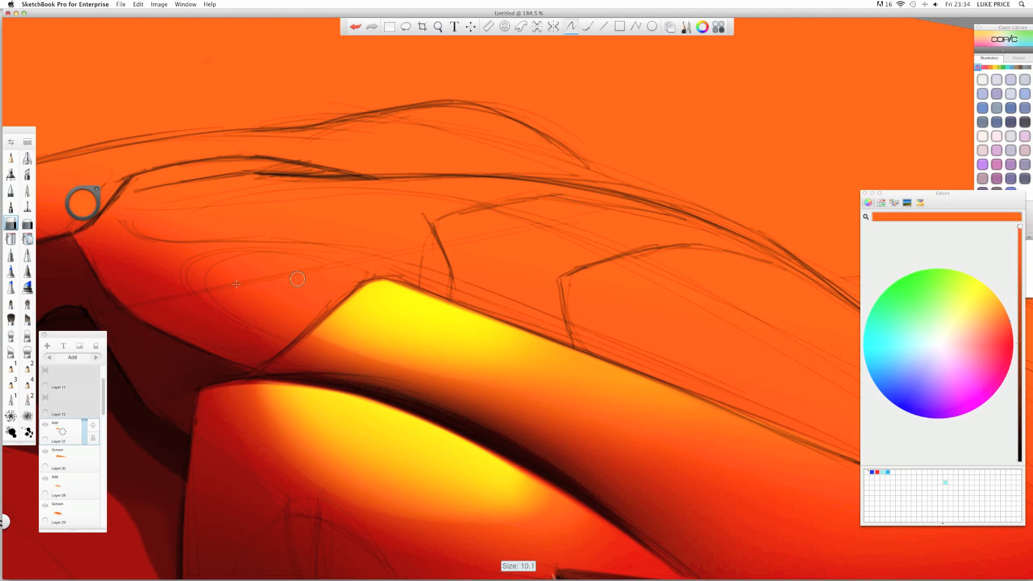
- Zoom closely into the highlight's edge, then level the canvas and zoom back out to the whole car
{"action": "key", "text": "space"}
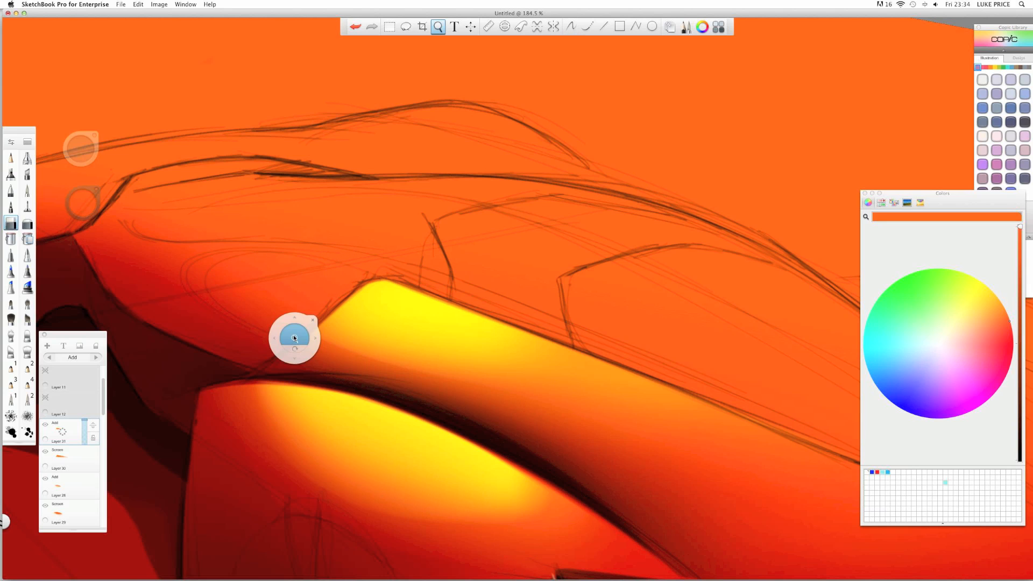
{"action": "left_click_drag", "start_coordinate": [296, 339], "coordinate": [292, 330]}
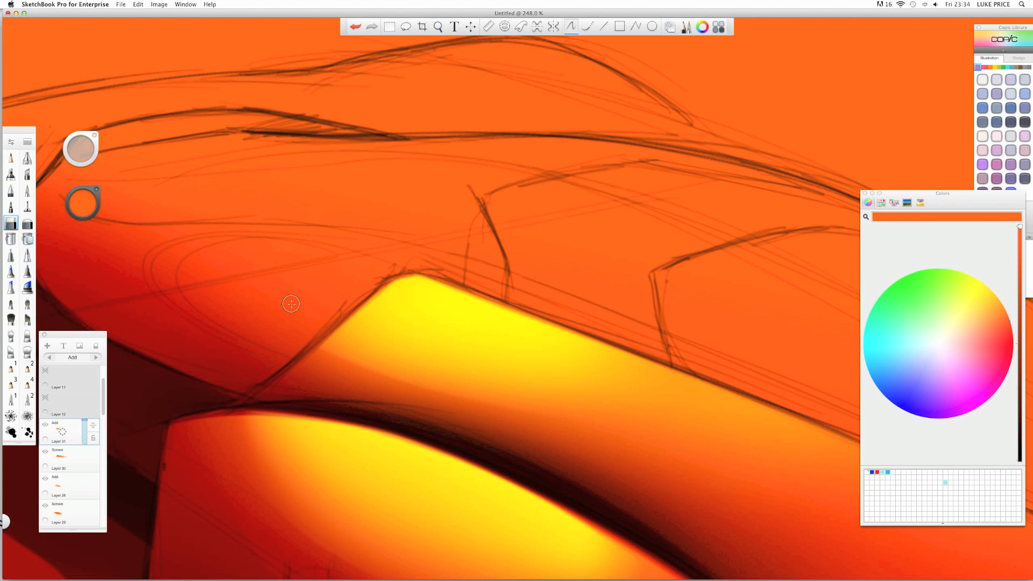
{"action": "key", "text": "space"}
{"action": "left_click_drag", "start_coordinate": [277, 356], "coordinate": [340, 371]}
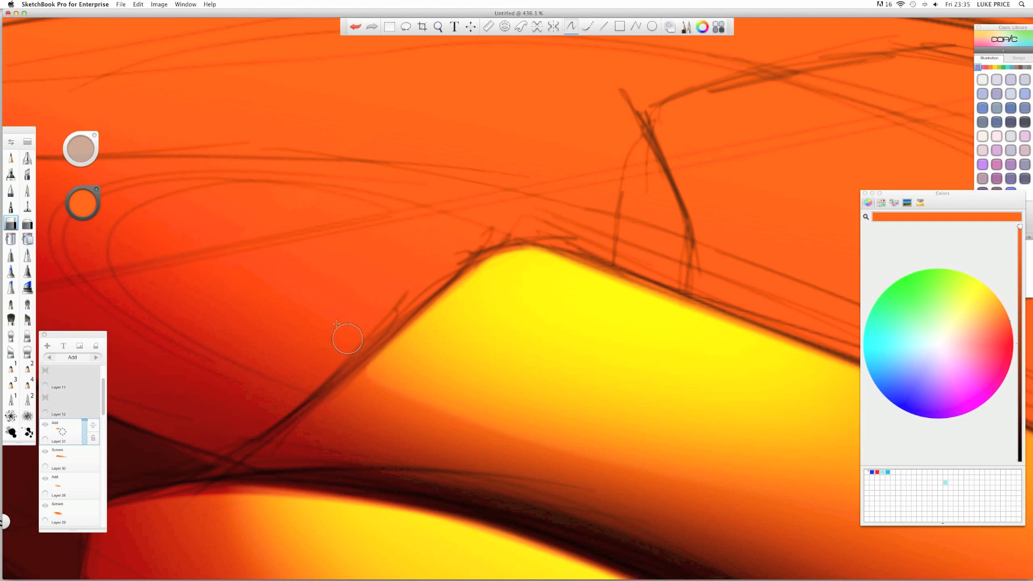
{"action": "key", "text": "space"}
{"action": "mouse_move", "coordinate": [422, 289]}
{"action": "left_mouse_down"}
{"action": "mouse_move", "coordinate": [338, 266]}
{"action": "mouse_move", "coordinate": [340, 294]}
{"action": "mouse_move", "coordinate": [323, 293]}
{"action": "left_mouse_up"}
{"action": "key", "text": "space"}
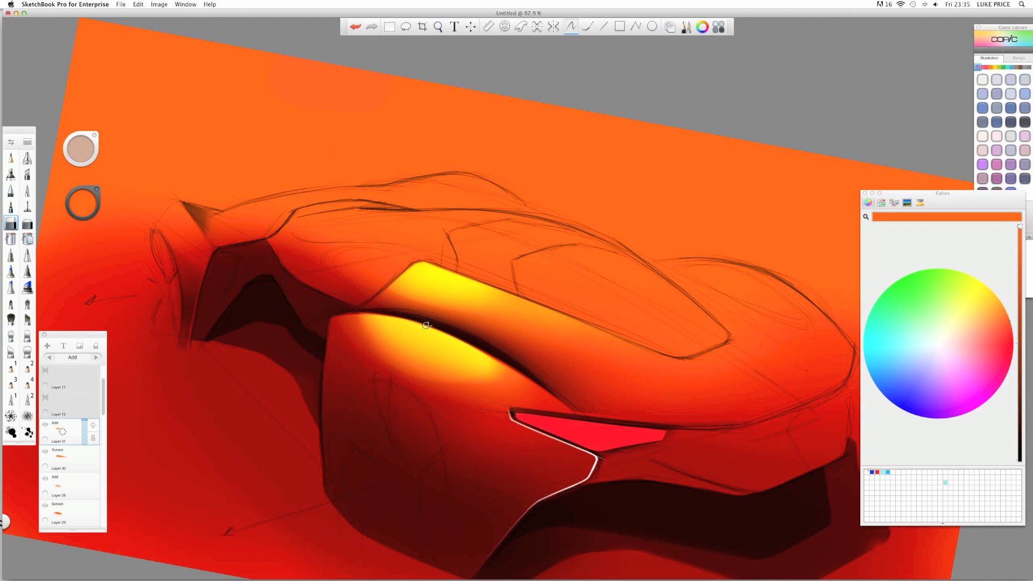
{"action": "key", "text": "space"}
{"action": "left_click_drag", "start_coordinate": [429, 325], "coordinate": [522, 353]}
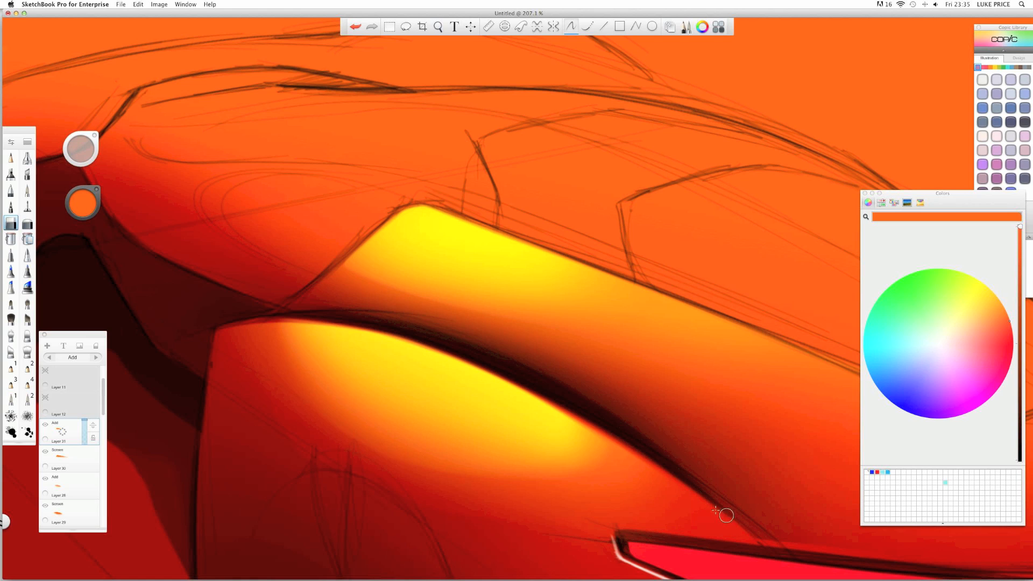
{"action": "key", "text": "space"}
{"action": "mouse_move", "coordinate": [459, 249]}
{"action": "left_mouse_down"}
{"action": "mouse_move", "coordinate": [421, 244]}
{"action": "mouse_move", "coordinate": [415, 274]}
{"action": "mouse_move", "coordinate": [351, 245]}
{"action": "mouse_move", "coordinate": [311, 266]}
{"action": "mouse_move", "coordinate": [476, 282]}
{"action": "mouse_move", "coordinate": [345, 248]}
{"action": "left_mouse_up"}
{"action": "key", "text": "space"}
{"action": "key", "text": "space"}
{"action": "key", "text": "space"}
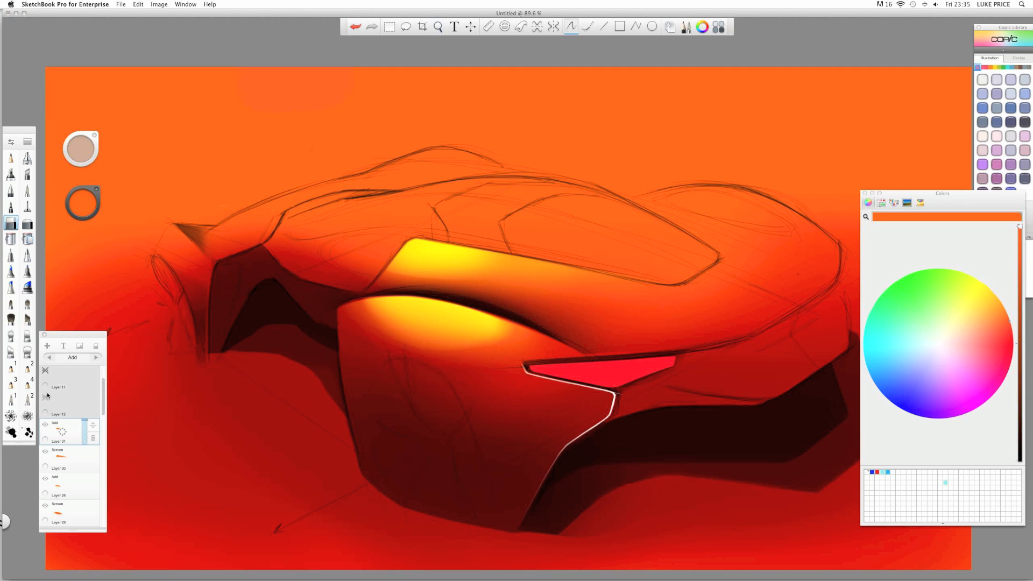
- Pick the pencil and place an Ellipse guide over the car's side panel
{"action": "left_click", "coordinate": [28, 224]}
{"action": "key", "text": "space"}
{"action": "mouse_move", "coordinate": [318, 244]}
{"action": "left_mouse_down"}
{"action": "mouse_move", "coordinate": [297, 246]}
{"action": "mouse_move", "coordinate": [317, 239]}
{"action": "left_mouse_up"}
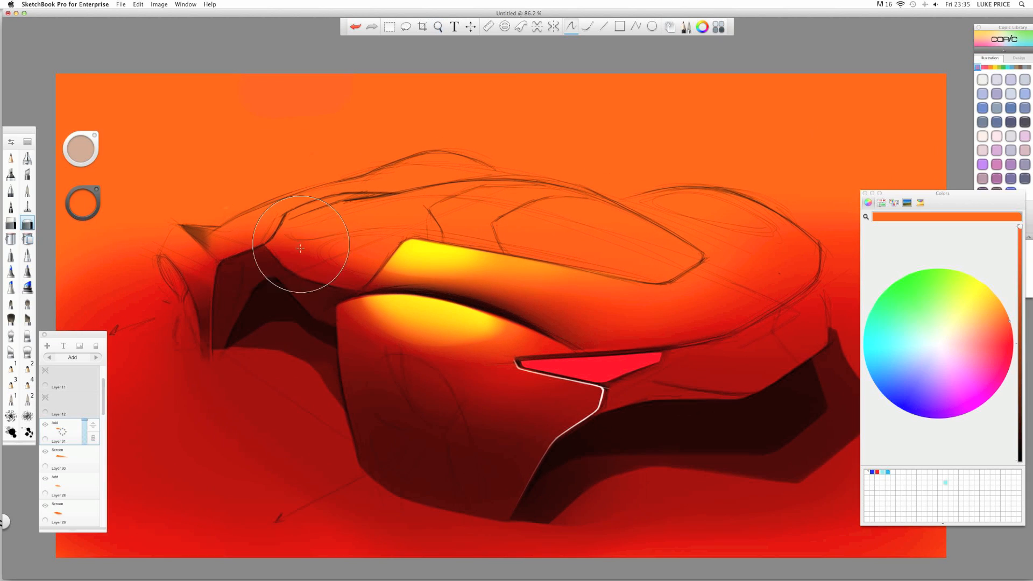
{"action": "left_click", "coordinate": [12, 158]}
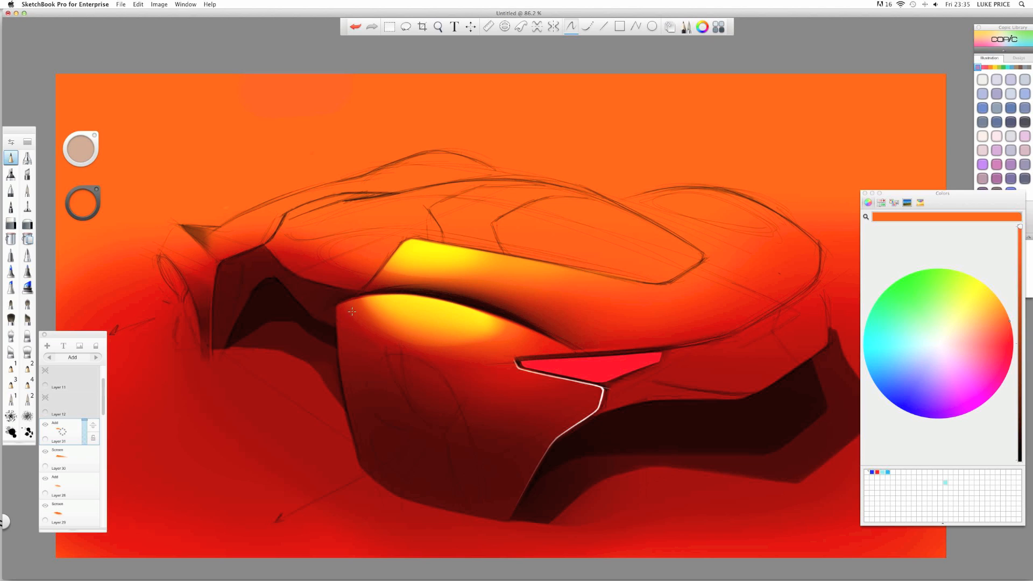
{"action": "key", "text": "e"}
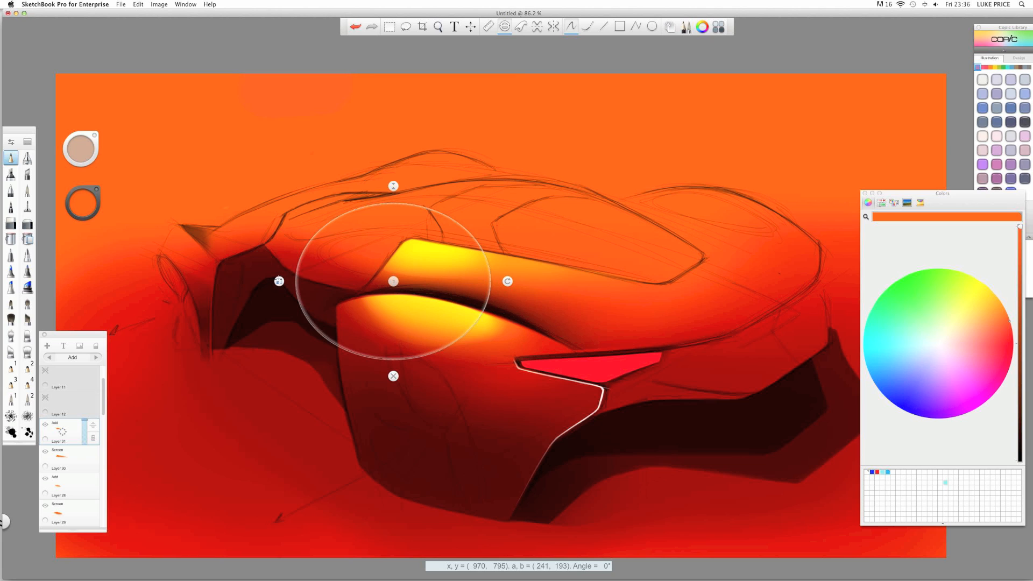
- Resize and tilt the ellipse guide into a taller oval, then move it down over the wheel area
{"action": "left_click_drag", "start_coordinate": [279, 281], "coordinate": [316, 282]}
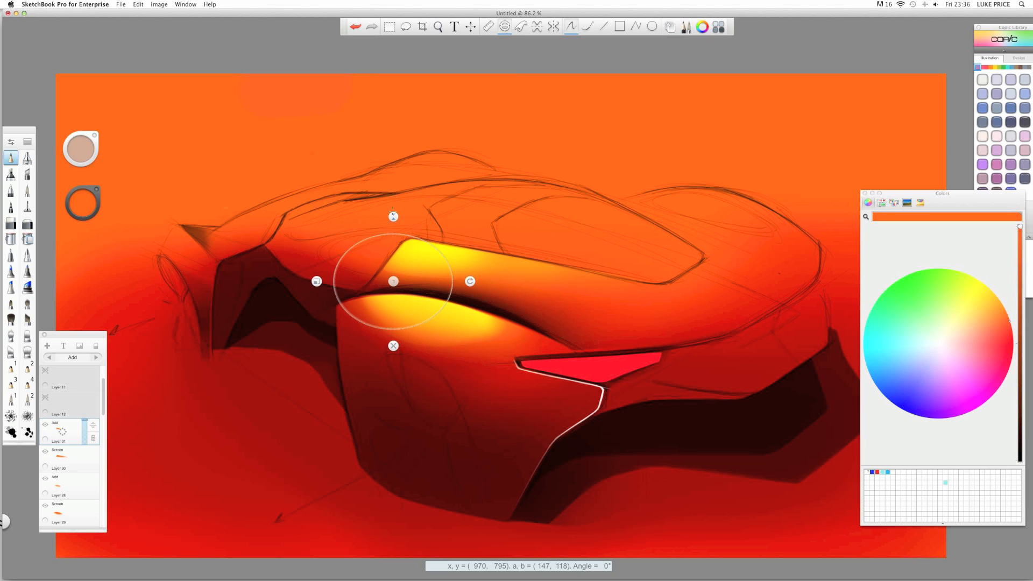
{"action": "left_click_drag", "start_coordinate": [394, 217], "coordinate": [394, 176]}
{"action": "left_click_drag", "start_coordinate": [470, 281], "coordinate": [464, 252]}
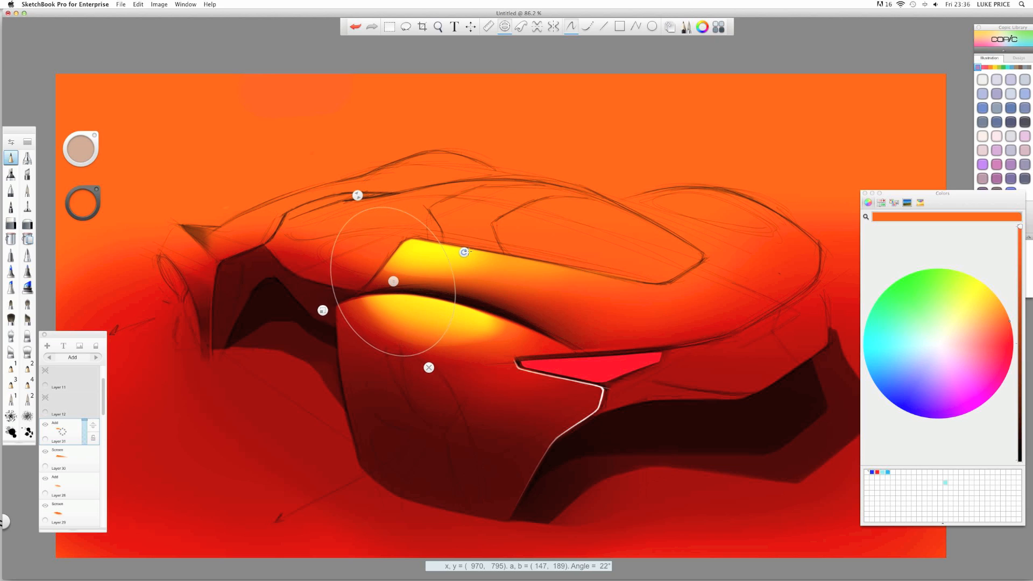
{"action": "left_click_drag", "start_coordinate": [394, 282], "coordinate": [416, 434]}
{"action": "left_click_drag", "start_coordinate": [486, 405], "coordinate": [488, 409]}
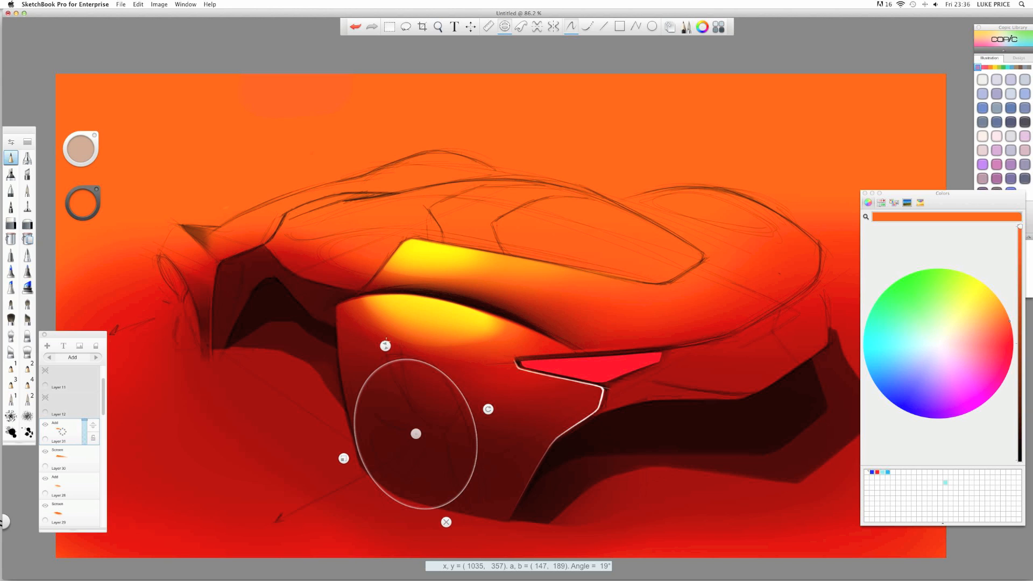
{"action": "left_click_drag", "start_coordinate": [385, 344], "coordinate": [380, 330]}
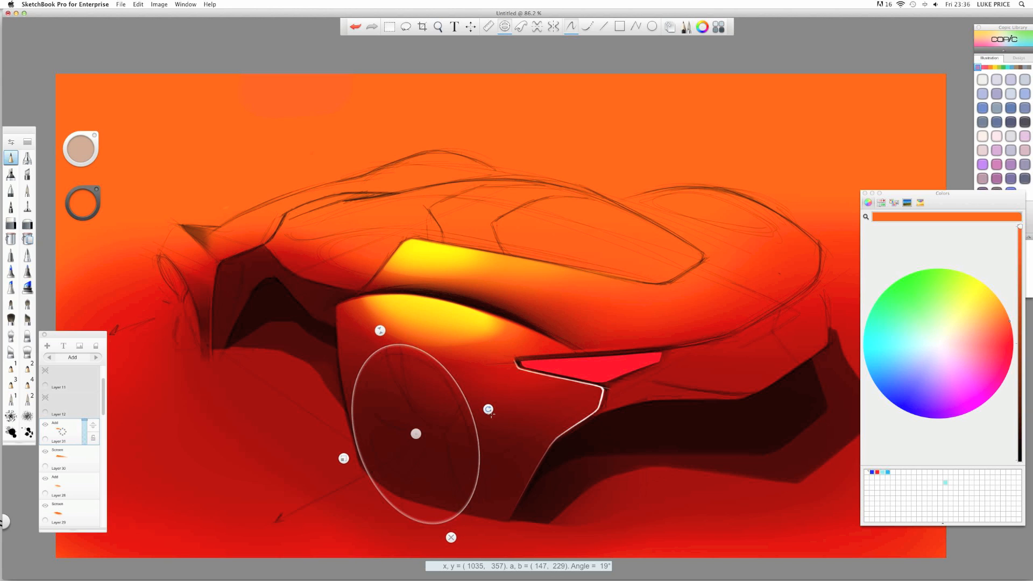
{"action": "left_click_drag", "start_coordinate": [488, 409], "coordinate": [484, 398]}
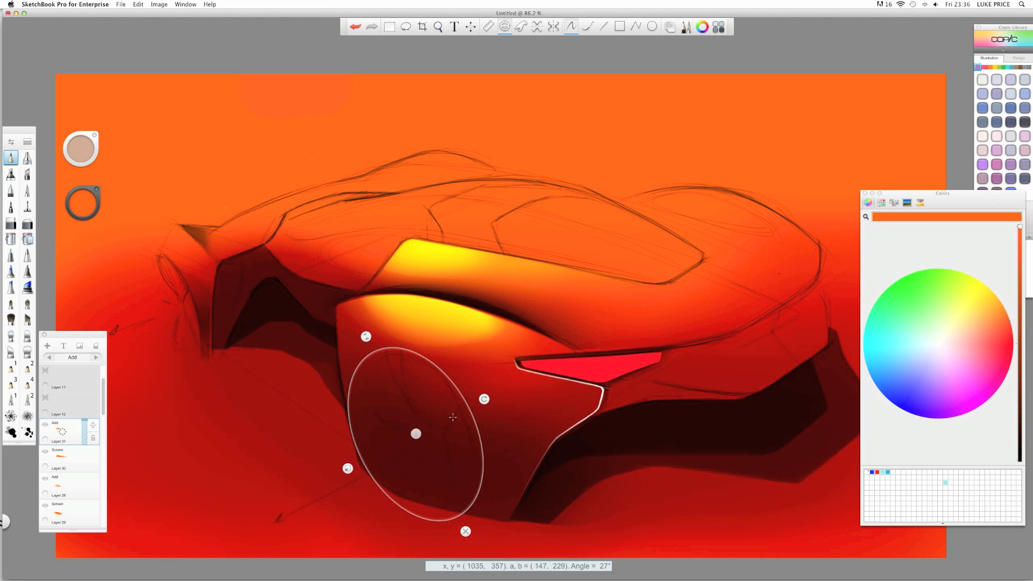
{"action": "left_click_drag", "start_coordinate": [484, 399], "coordinate": [483, 398]}
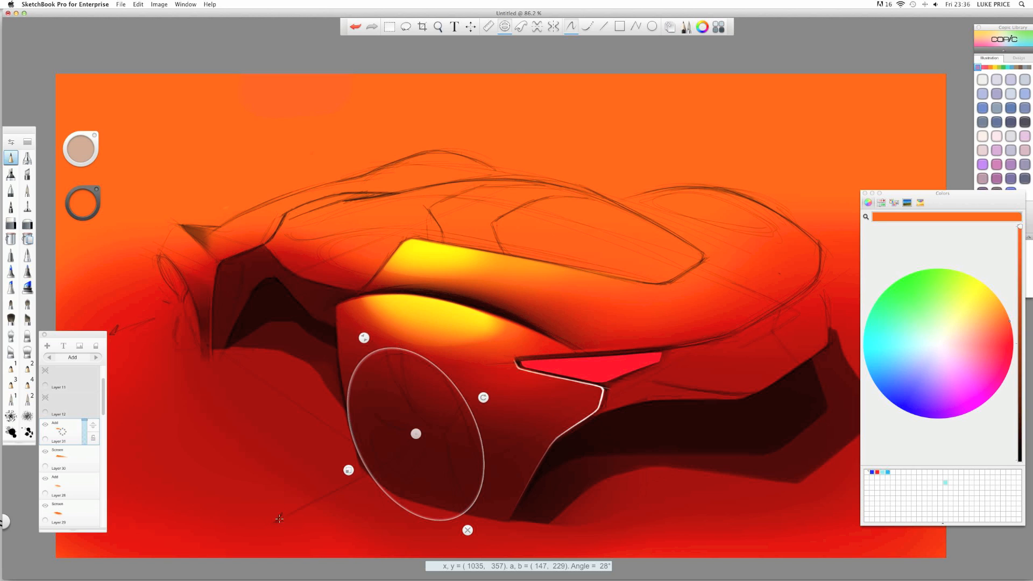
- Rescale, rotate and lower the ellipse guide to better frame the rear wheel
{"action": "left_click_drag", "start_coordinate": [416, 433], "coordinate": [421, 435]}
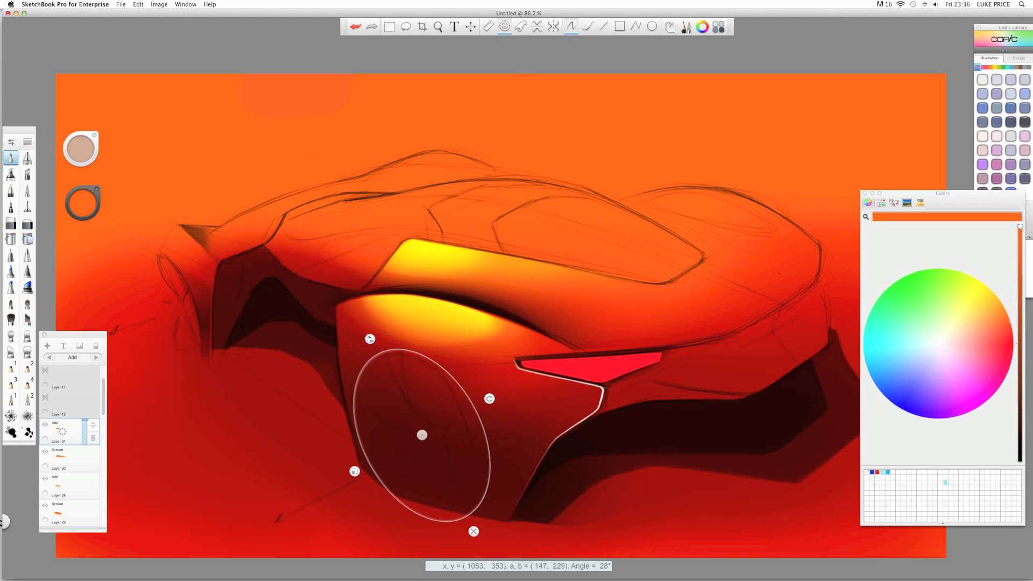
{"action": "left_click_drag", "start_coordinate": [370, 339], "coordinate": [361, 324]}
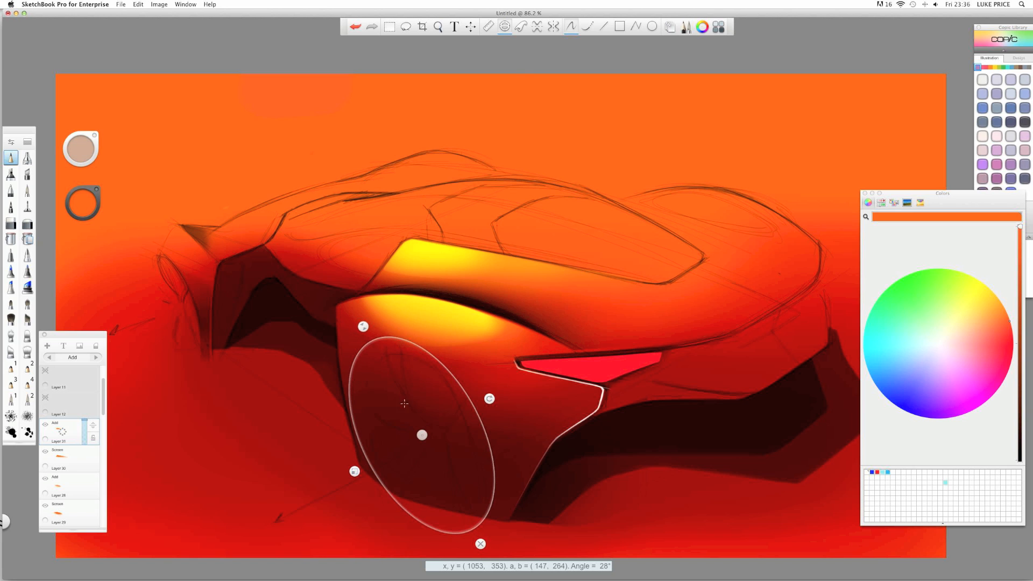
{"action": "left_click_drag", "start_coordinate": [355, 471], "coordinate": [360, 468]}
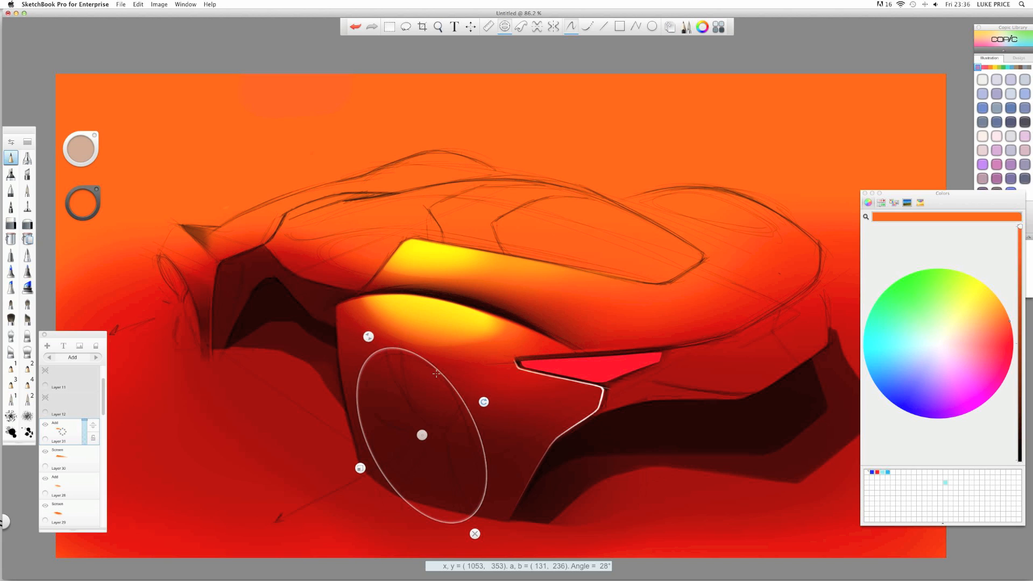
{"action": "left_click_drag", "start_coordinate": [368, 336], "coordinate": [376, 351]}
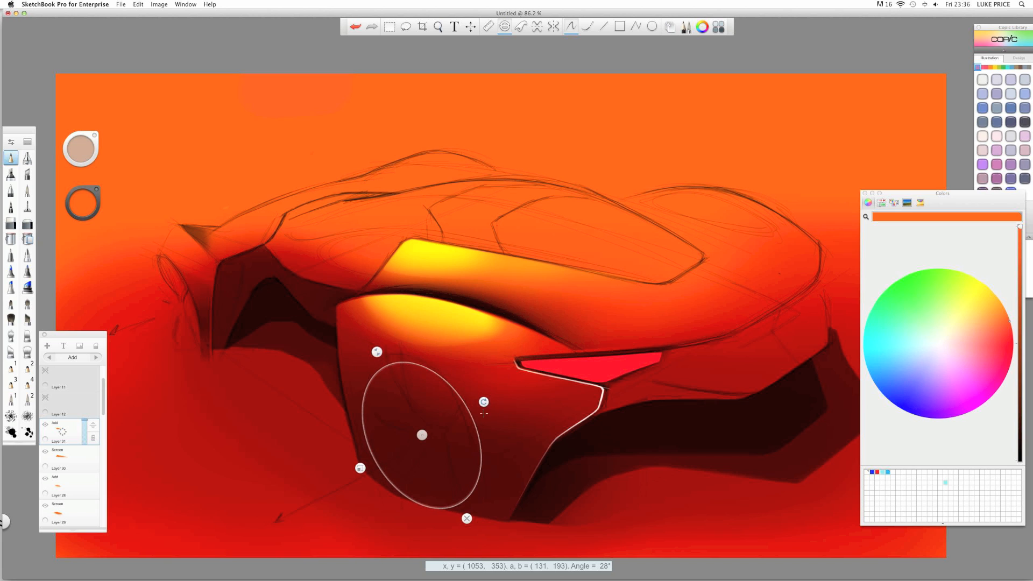
{"action": "left_click_drag", "start_coordinate": [484, 412], "coordinate": [457, 496]}
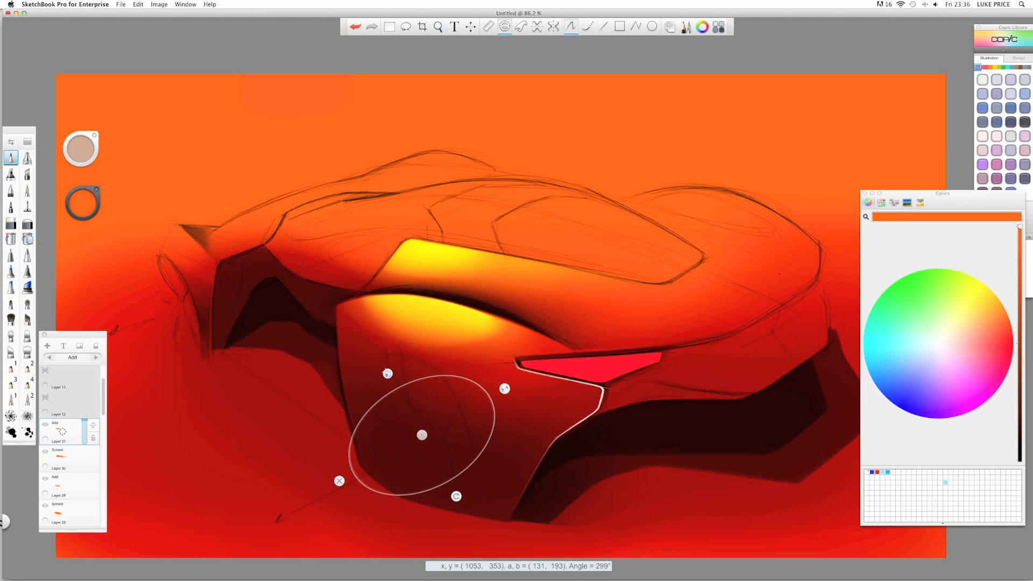
{"action": "left_click_drag", "start_coordinate": [386, 372], "coordinate": [357, 329]}
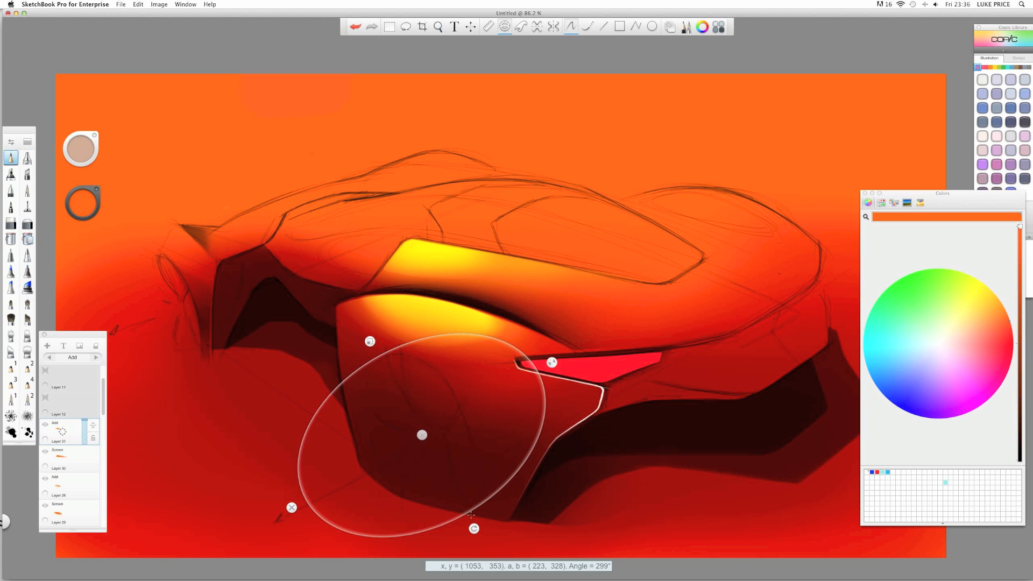
{"action": "left_click_drag", "start_coordinate": [368, 341], "coordinate": [366, 337]}
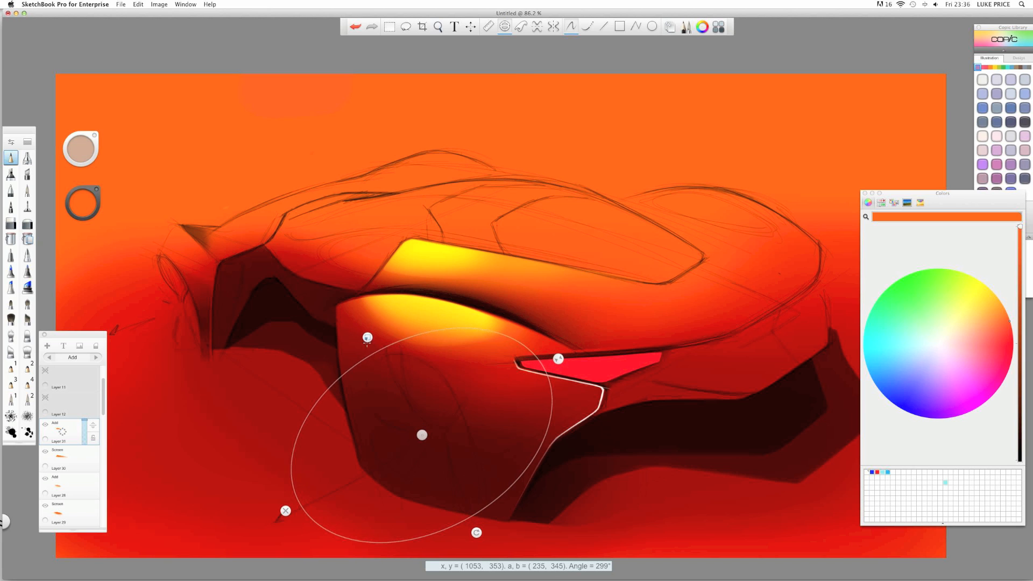
{"action": "left_click_drag", "start_coordinate": [422, 435], "coordinate": [424, 439]}
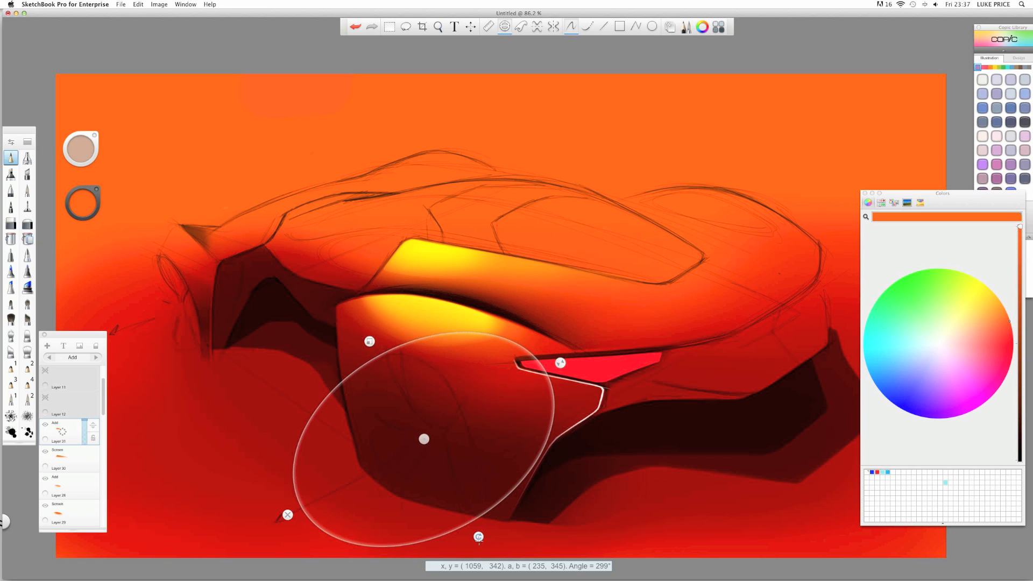
{"action": "left_click_drag", "start_coordinate": [478, 537], "coordinate": [476, 538]}
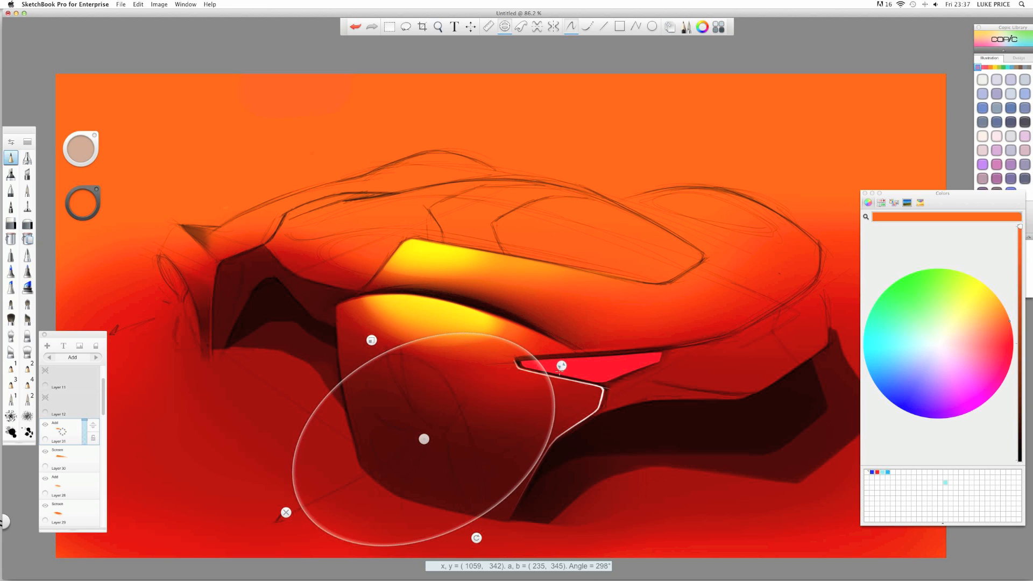
- Narrow the guide into a slim oval and fine-tune its size, angle and position
{"action": "left_click_drag", "start_coordinate": [559, 372], "coordinate": [486, 415]}
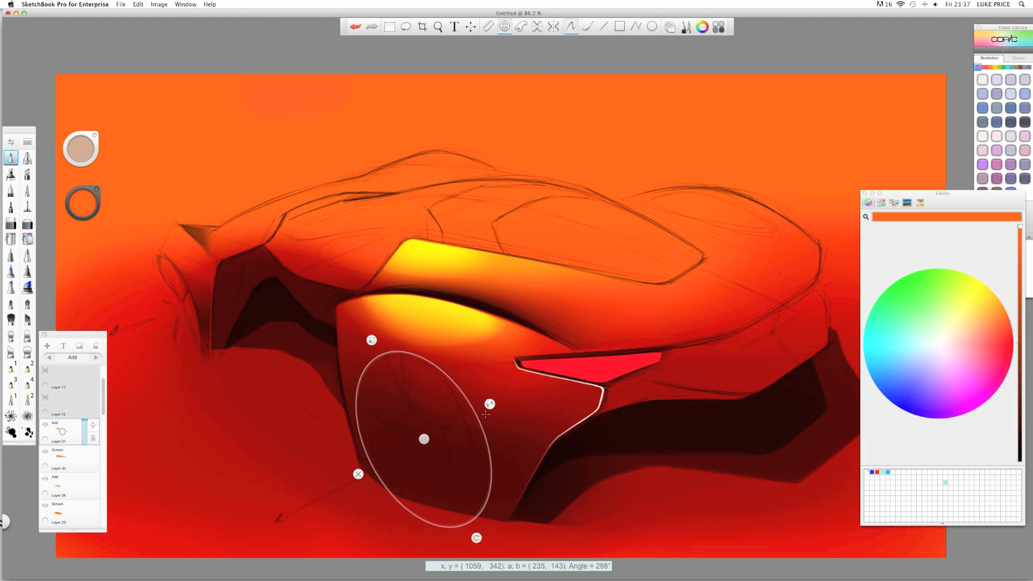
{"action": "left_click_drag", "start_coordinate": [477, 538], "coordinate": [471, 541]}
{"action": "left_click_drag", "start_coordinate": [376, 333], "coordinate": [377, 335]}
{"action": "left_click_drag", "start_coordinate": [470, 538], "coordinate": [473, 536]}
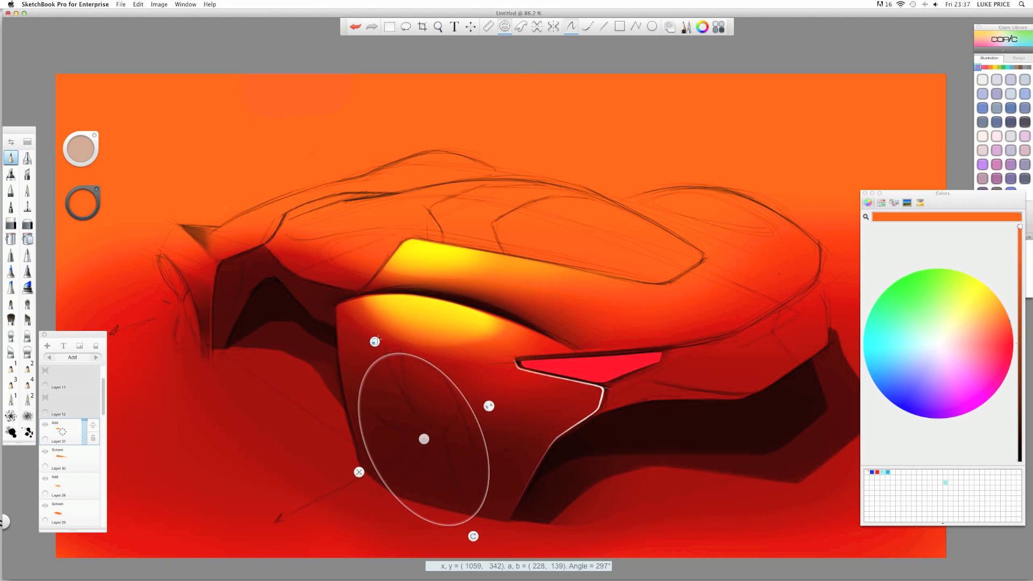
{"action": "left_click_drag", "start_coordinate": [489, 406], "coordinate": [487, 405]}
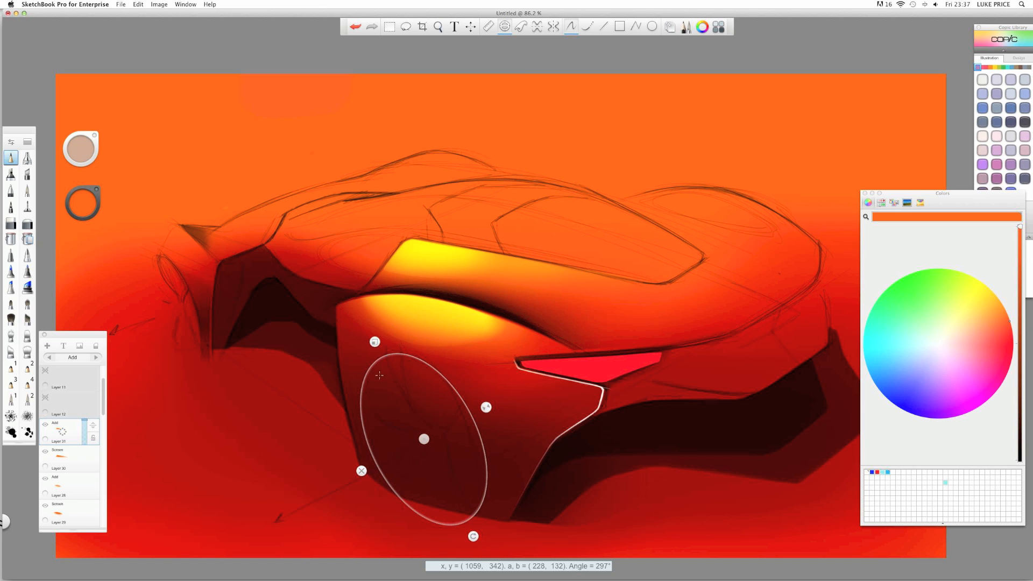
{"action": "left_click_drag", "start_coordinate": [375, 342], "coordinate": [376, 343]}
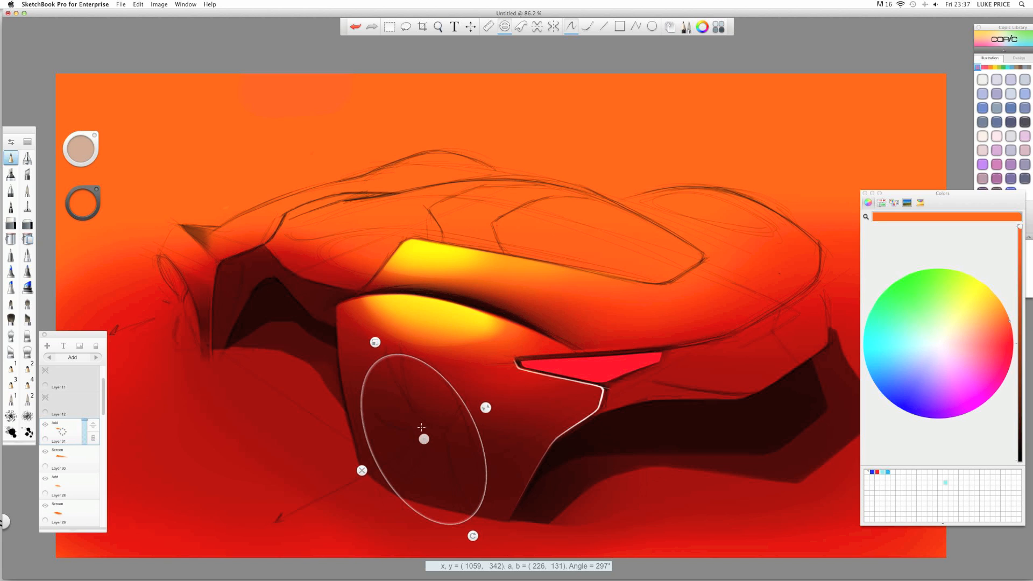
{"action": "left_click_drag", "start_coordinate": [424, 438], "coordinate": [422, 434]}
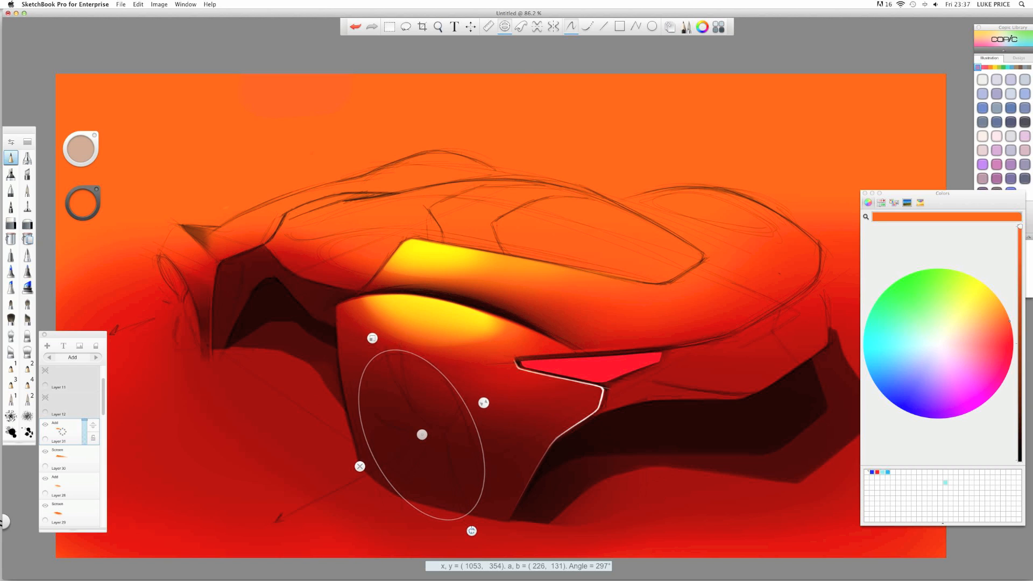
{"action": "left_click_drag", "start_coordinate": [471, 531], "coordinate": [471, 522]}
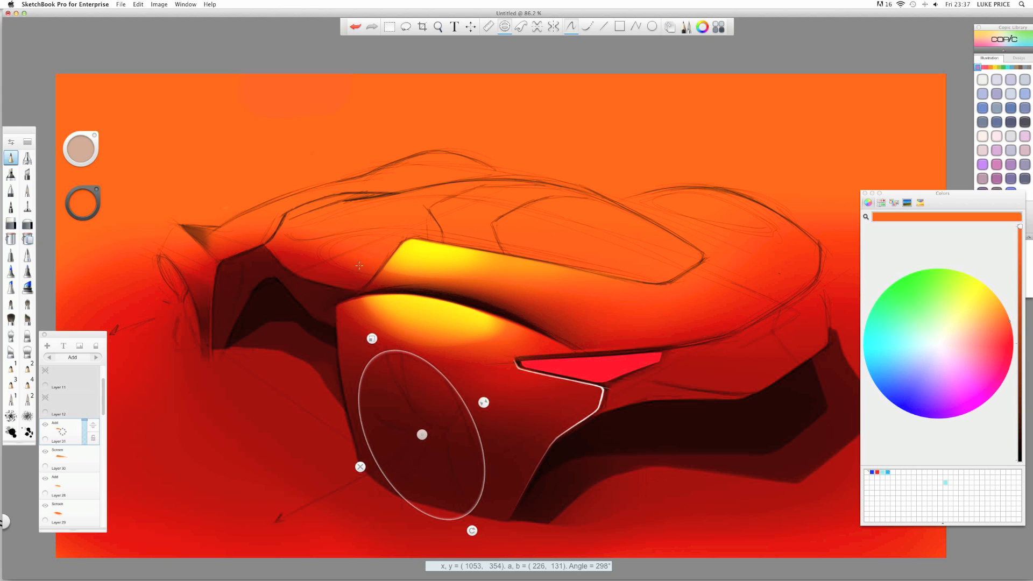
- Reselect the pencil and settle the guide at 226 by 131, angled about 296°
{"action": "left_click", "coordinate": [11, 159]}
{"action": "key", "text": "space"}
{"action": "mouse_move", "coordinate": [361, 301]}
{"action": "left_mouse_down"}
{"action": "mouse_move", "coordinate": [330, 296]}
{"action": "mouse_move", "coordinate": [363, 297]}
{"action": "left_mouse_up"}
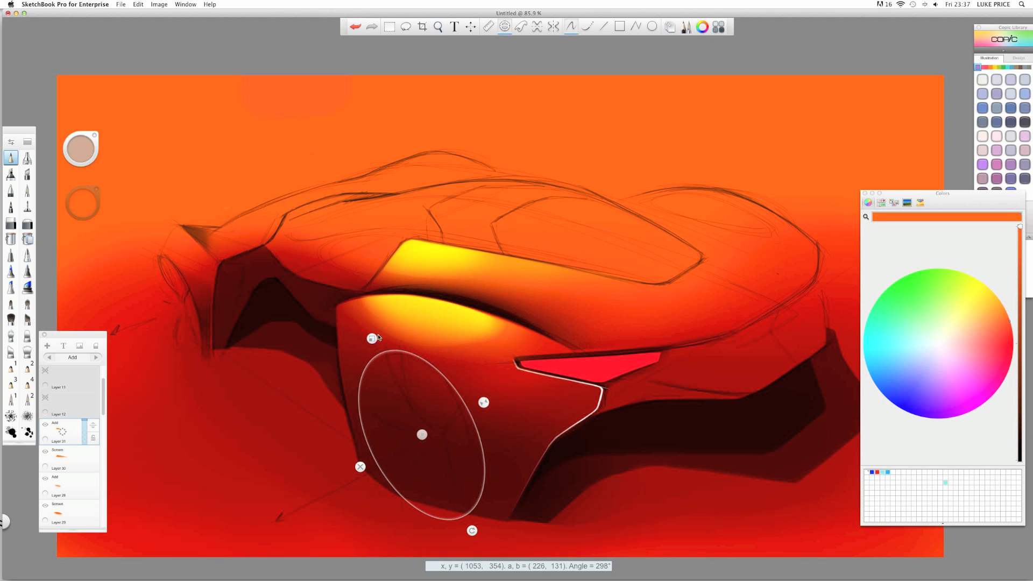
{"action": "left_click_drag", "start_coordinate": [472, 531], "coordinate": [460, 528]}
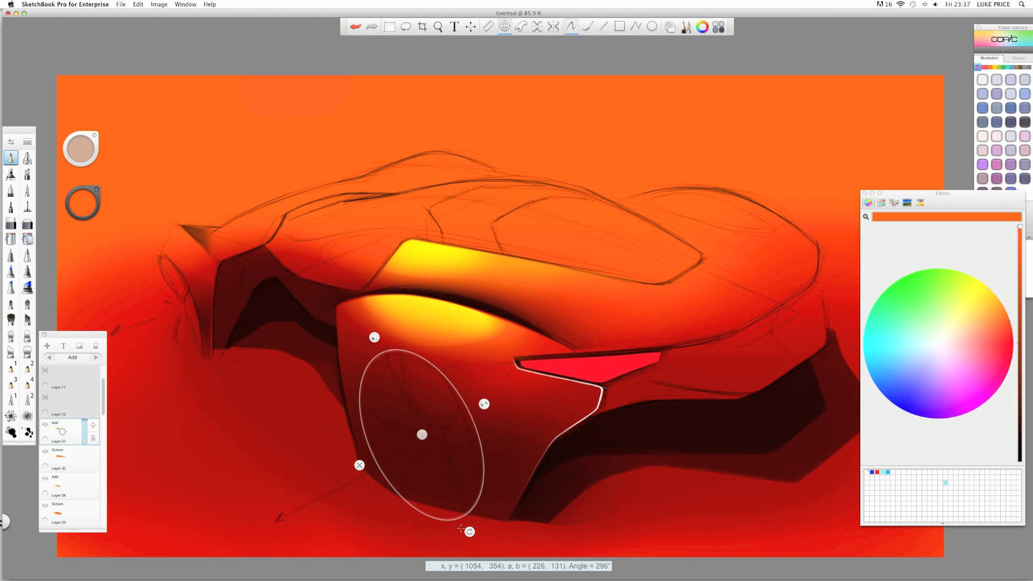
- Set the current colour to black and add a new layer for the wheel outline
{"action": "left_click", "coordinate": [83, 207]}
{"action": "left_click_drag", "start_coordinate": [81, 228], "coordinate": [83, 231]}
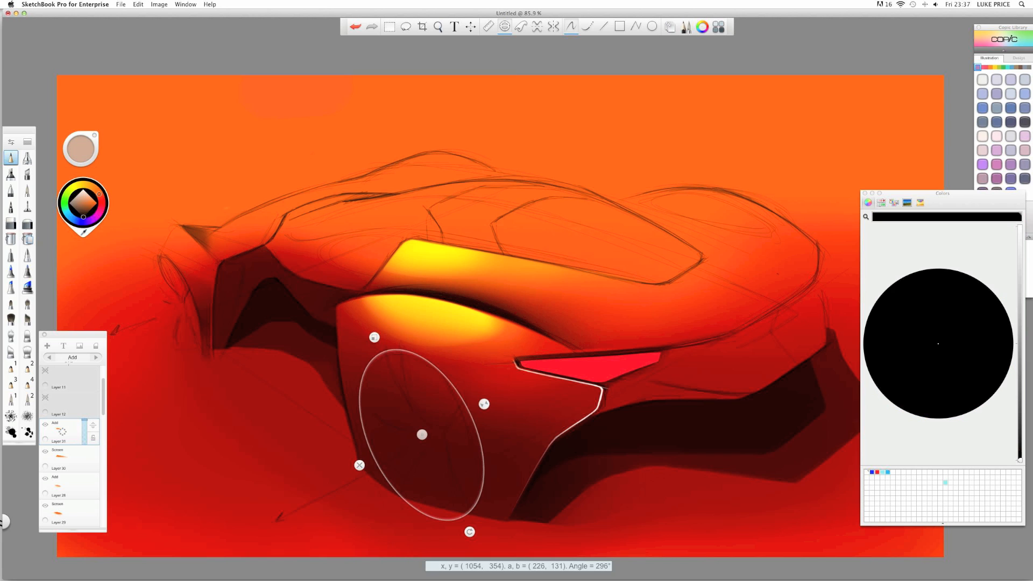
{"action": "left_click_drag", "start_coordinate": [64, 435], "coordinate": [64, 396]}
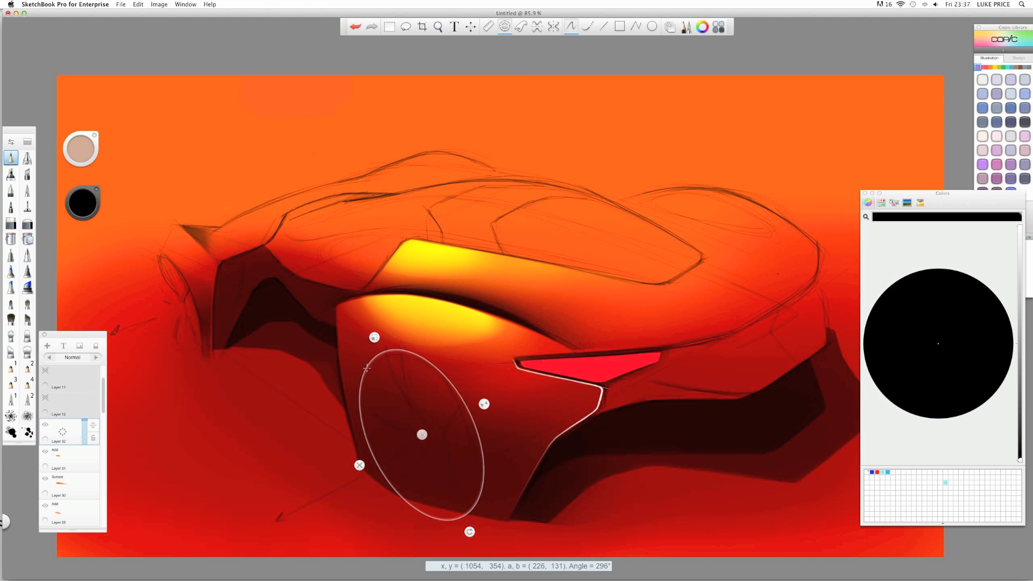
- Trace both sides of the ellipse guide in black to outline the rear wheel
{"action": "left_click_drag", "start_coordinate": [381, 370], "coordinate": [380, 356]}
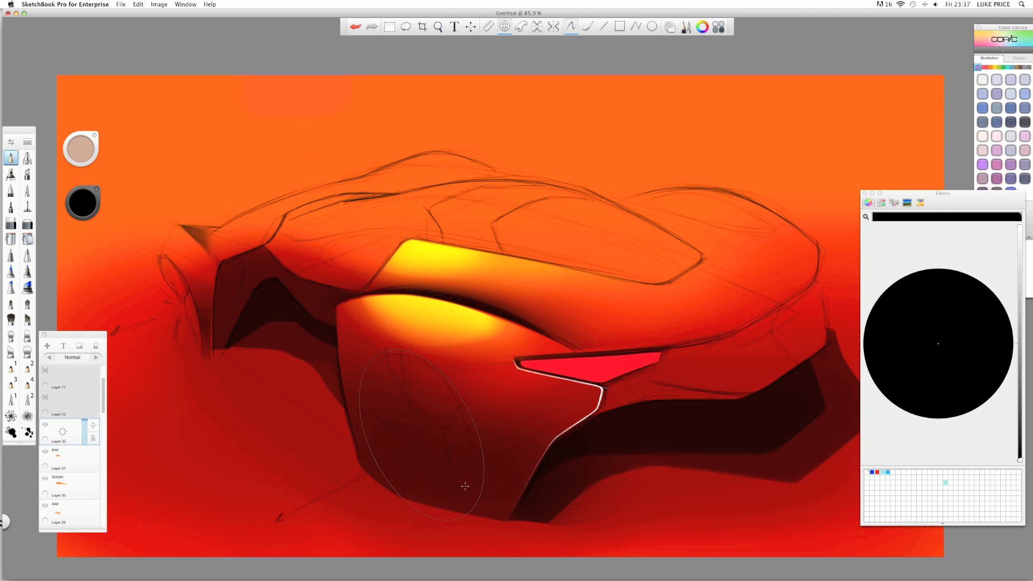
{"action": "left_click_drag", "start_coordinate": [465, 485], "coordinate": [471, 503]}
{"action": "mouse_move", "coordinate": [392, 353]}
{"action": "left_mouse_down"}
{"action": "mouse_move", "coordinate": [367, 380]}
{"action": "mouse_move", "coordinate": [431, 517]}
{"action": "left_mouse_up"}
{"action": "left_click_drag", "start_coordinate": [471, 396], "coordinate": [409, 354]}
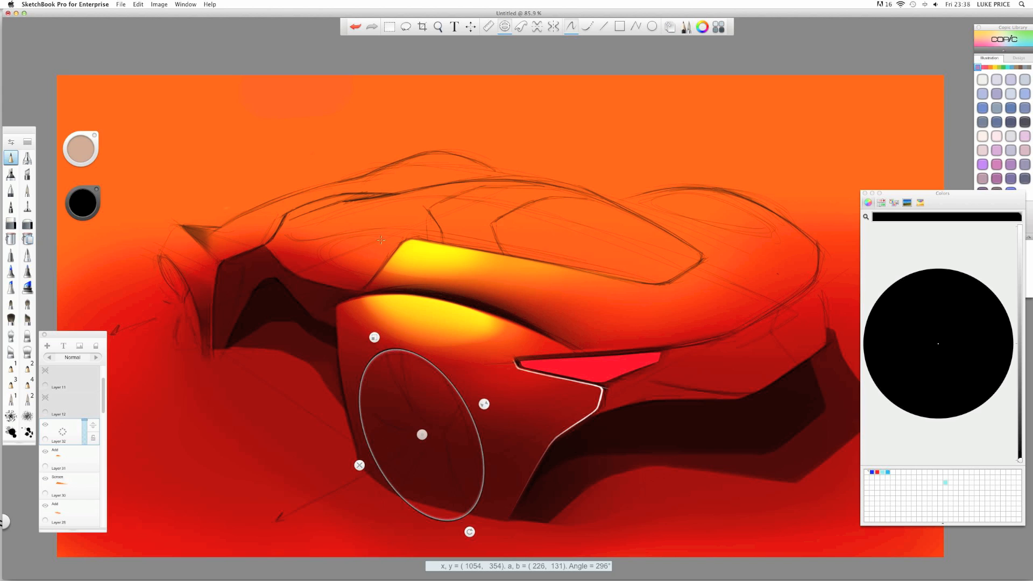
- Hide the ellipse guide and zoom to review the wheel outline on the car
{"action": "key", "text": "space"}
{"action": "left_click_drag", "start_coordinate": [376, 247], "coordinate": [284, 223]}
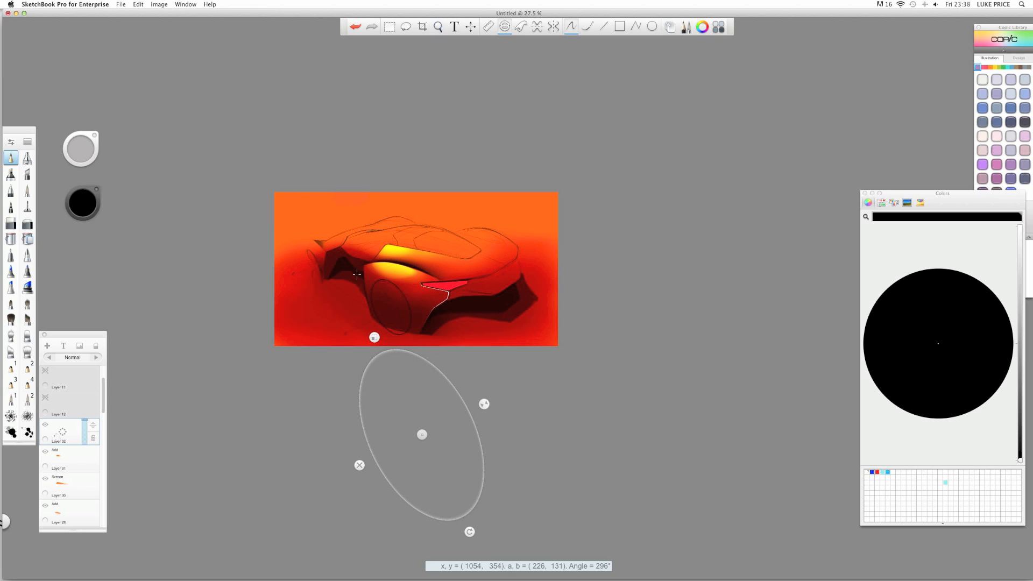
{"action": "key", "text": "e"}
{"action": "key", "text": "space"}
{"action": "mouse_move", "coordinate": [364, 292]}
{"action": "left_mouse_down"}
{"action": "mouse_move", "coordinate": [415, 298]}
{"action": "mouse_move", "coordinate": [353, 332]}
{"action": "mouse_move", "coordinate": [355, 342]}
{"action": "left_mouse_up"}
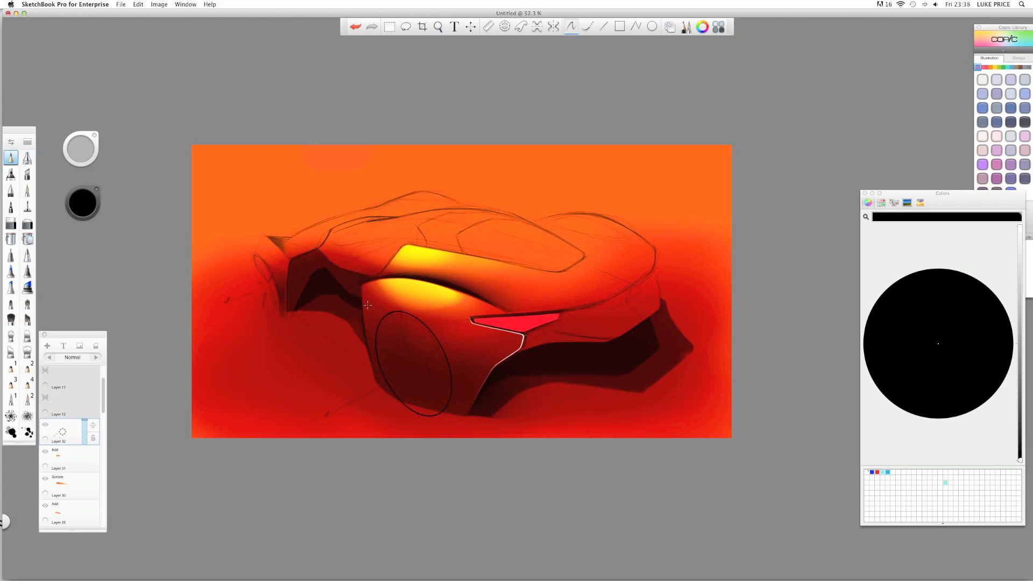
{"action": "key", "text": "space"}
{"action": "left_click_drag", "start_coordinate": [398, 312], "coordinate": [428, 315]}
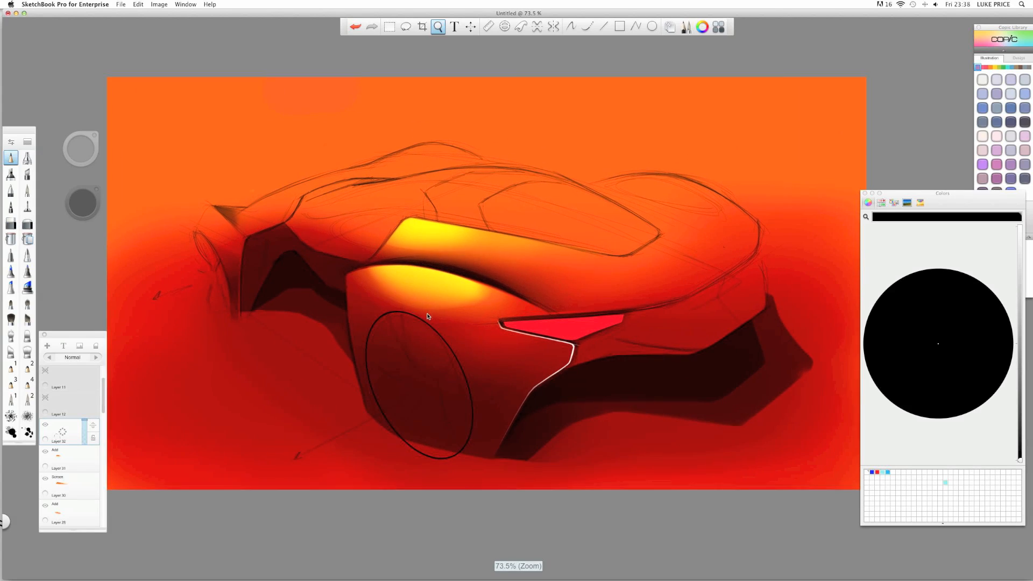
- Add Layer 33 above Layer 32 and show the ellipse guide again
{"action": "left_click", "coordinate": [67, 432]}
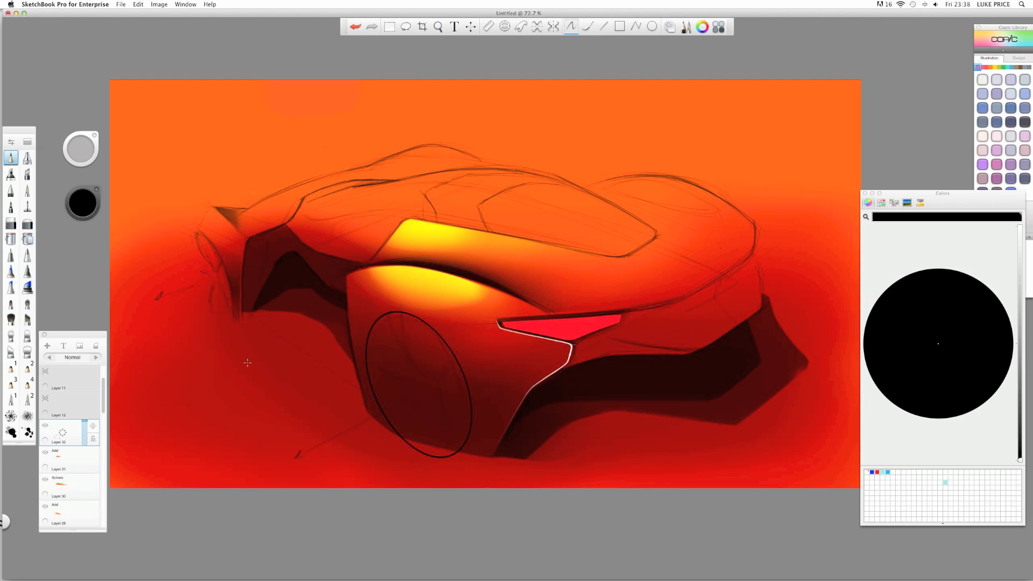
{"action": "left_click_drag", "start_coordinate": [67, 435], "coordinate": [68, 398]}
{"action": "key", "text": "e"}
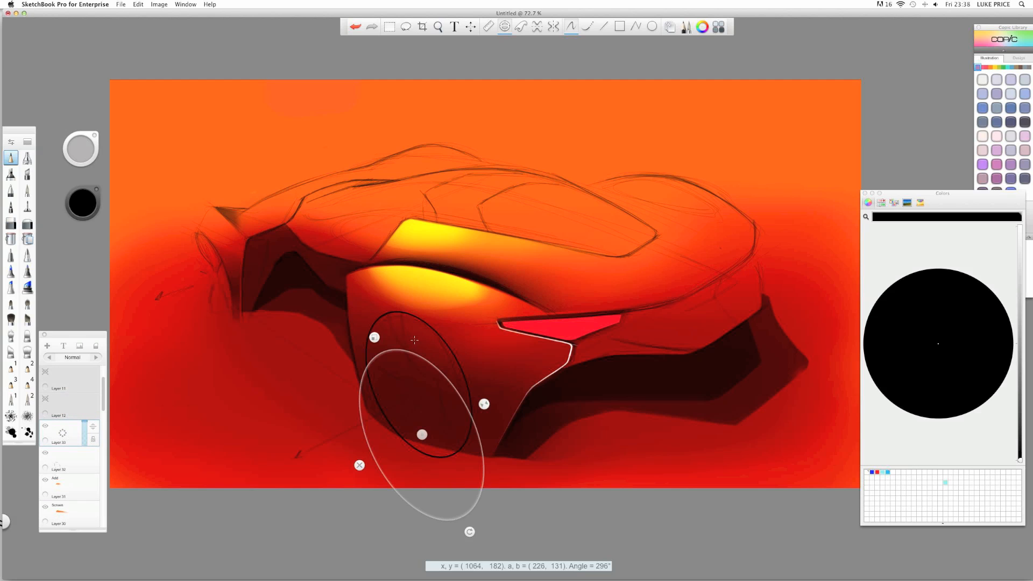
- Shrink and reposition the ellipse guide to 192 by 118 over the rear wheel
{"action": "mouse_move", "coordinate": [423, 435]}
{"action": "left_mouse_down"}
{"action": "mouse_move", "coordinate": [423, 354]}
{"action": "mouse_move", "coordinate": [427, 375]}
{"action": "left_mouse_up"}
{"action": "left_click_drag", "start_coordinate": [373, 292], "coordinate": [378, 300]}
{"action": "left_click_drag", "start_coordinate": [422, 390], "coordinate": [417, 385]}
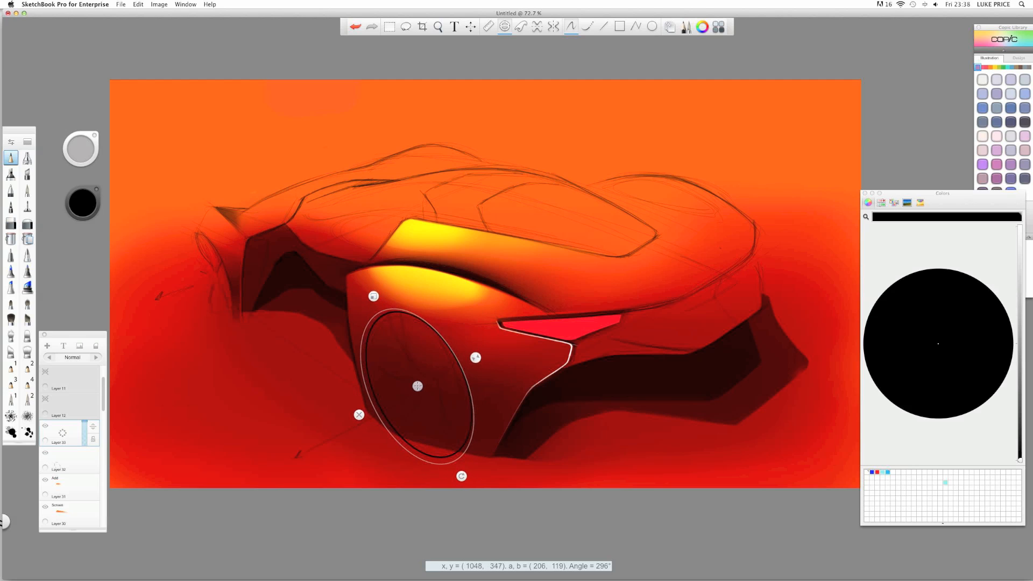
{"action": "left_click_drag", "start_coordinate": [378, 300], "coordinate": [380, 308]}
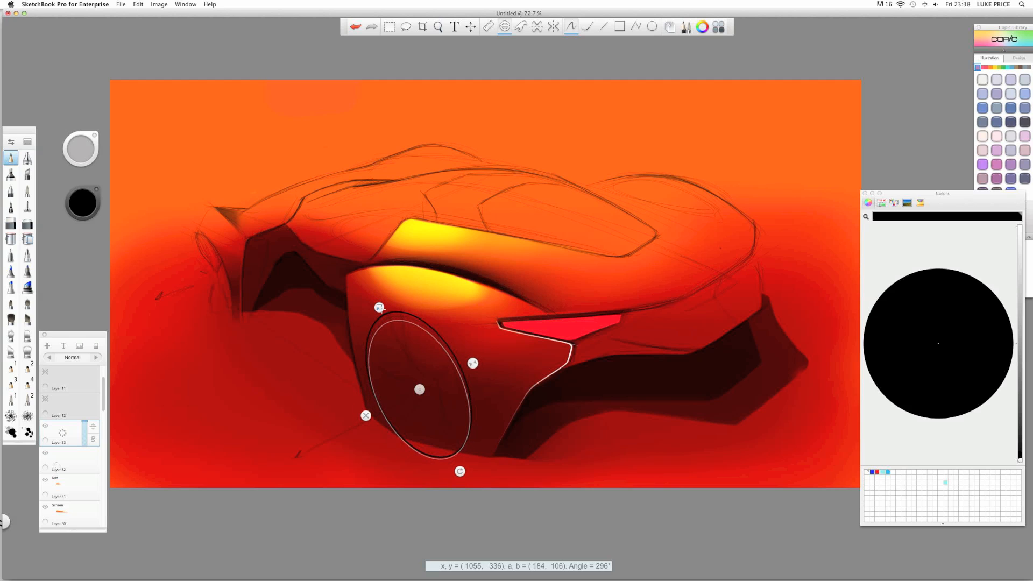
{"action": "left_click_drag", "start_coordinate": [420, 390], "coordinate": [419, 386]}
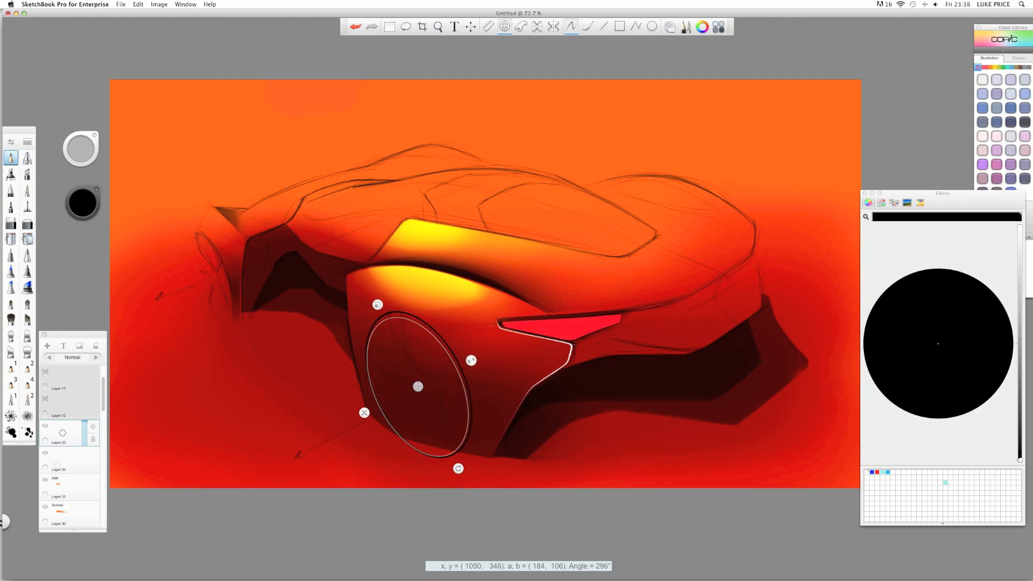
{"action": "left_click_drag", "start_coordinate": [378, 304], "coordinate": [376, 301]}
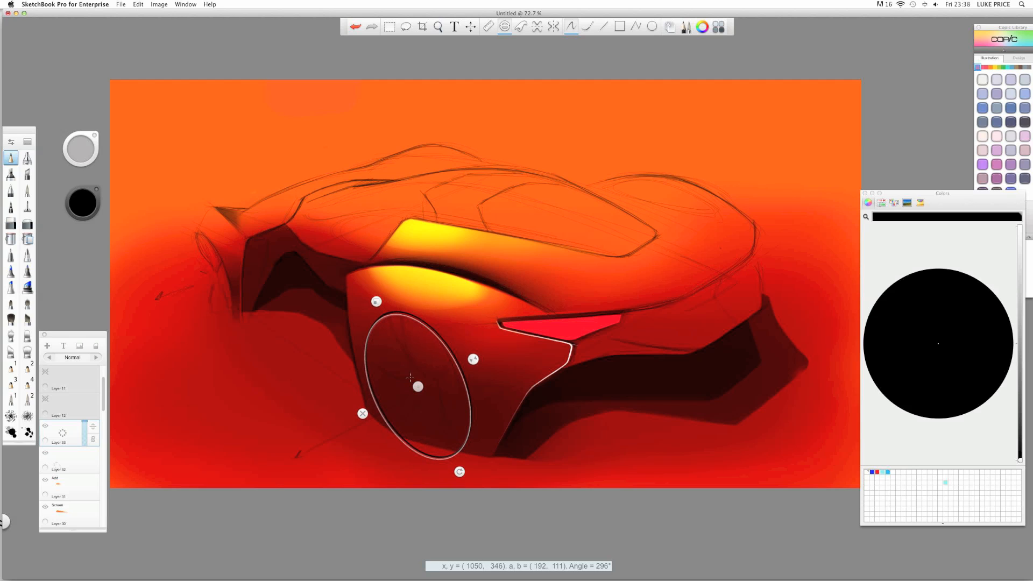
{"action": "left_click_drag", "start_coordinate": [418, 386], "coordinate": [419, 384]}
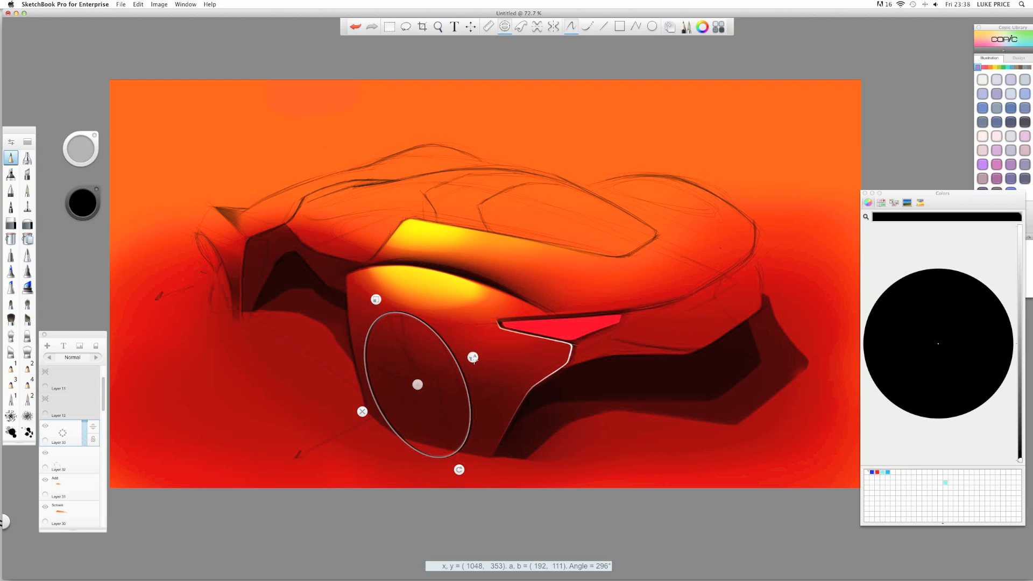
{"action": "left_click_drag", "start_coordinate": [473, 357], "coordinate": [475, 356]}
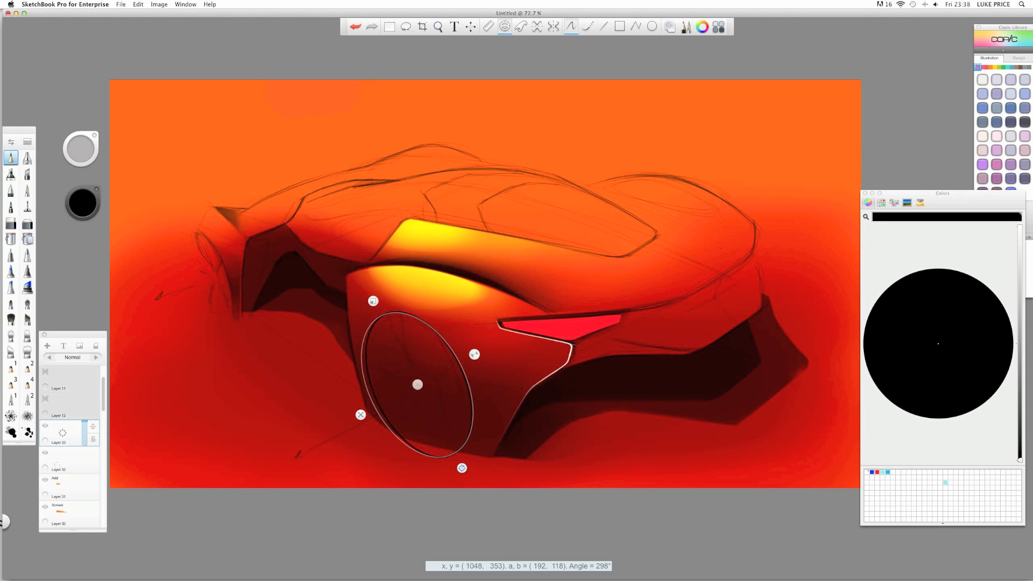
{"action": "left_click_drag", "start_coordinate": [418, 384], "coordinate": [419, 384]}
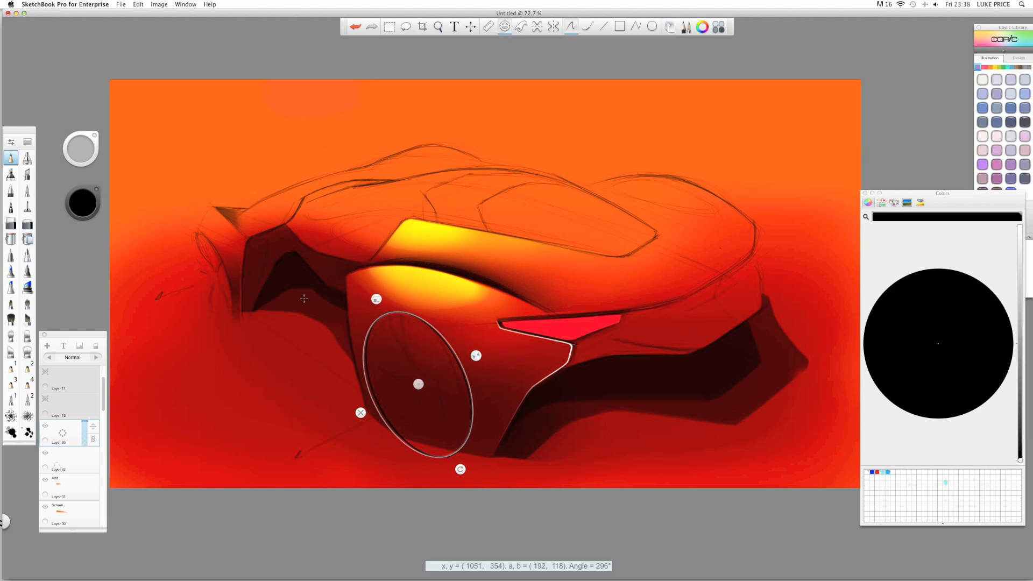
- Retrace the ellipse's left side in black, then select Layer 32
{"action": "mouse_move", "coordinate": [373, 334]}
{"action": "left_mouse_down"}
{"action": "mouse_move", "coordinate": [363, 354]}
{"action": "mouse_move", "coordinate": [409, 448]}
{"action": "left_mouse_up"}
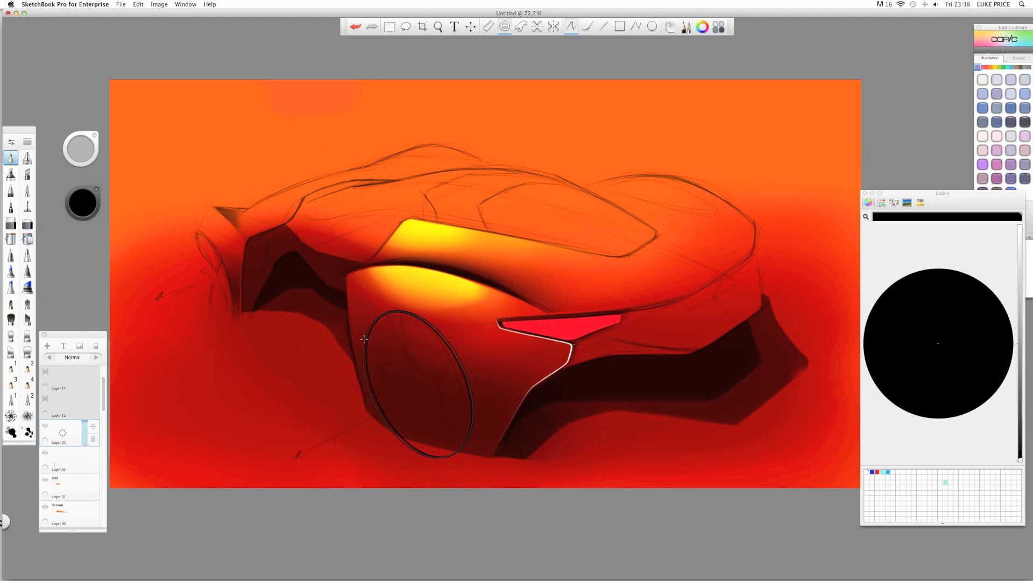
{"action": "mouse_move", "coordinate": [393, 308]}
{"action": "left_mouse_down"}
{"action": "mouse_move", "coordinate": [375, 328]}
{"action": "mouse_move", "coordinate": [369, 387]}
{"action": "left_mouse_up"}
{"action": "left_click_drag", "start_coordinate": [365, 330], "coordinate": [363, 362]}
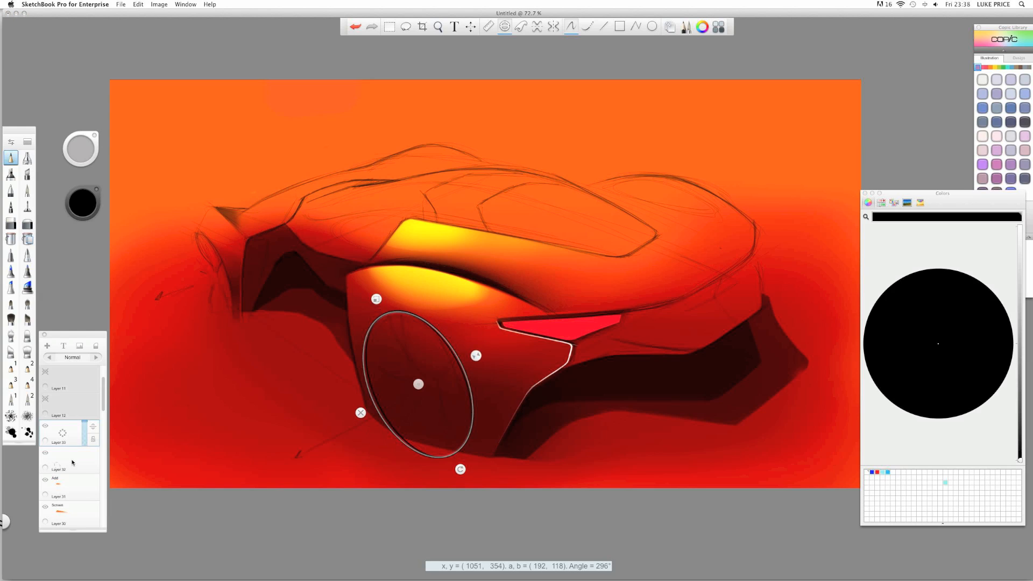
{"action": "left_click", "coordinate": [73, 461]}
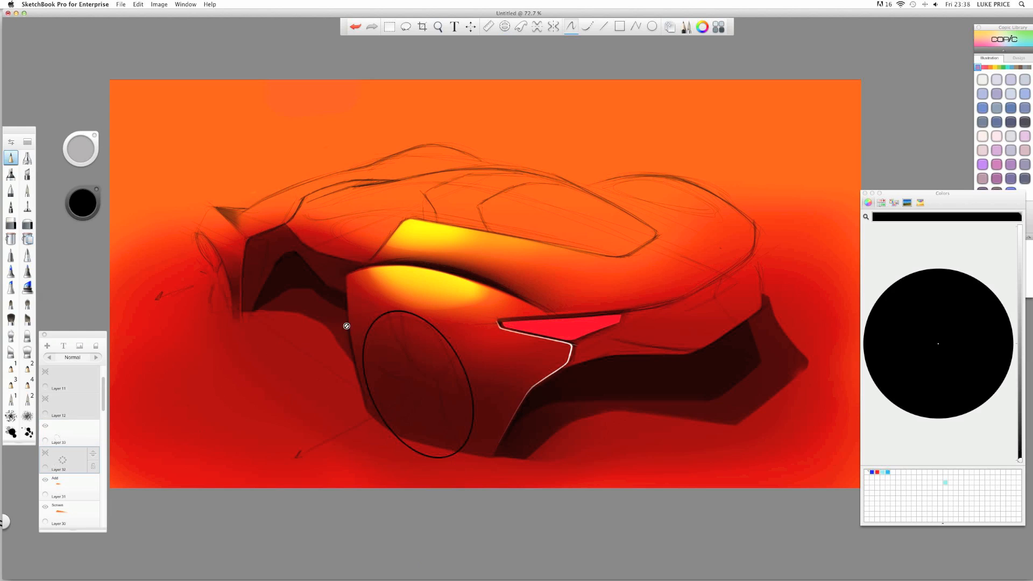
- Select Layer 33 and slightly scale down and rotate the second black ellipse stroke
{"action": "key", "text": "space"}
{"action": "mouse_move", "coordinate": [421, 320]}
{"action": "left_mouse_down"}
{"action": "mouse_move", "coordinate": [363, 313]}
{"action": "mouse_move", "coordinate": [429, 335]}
{"action": "left_mouse_up"}
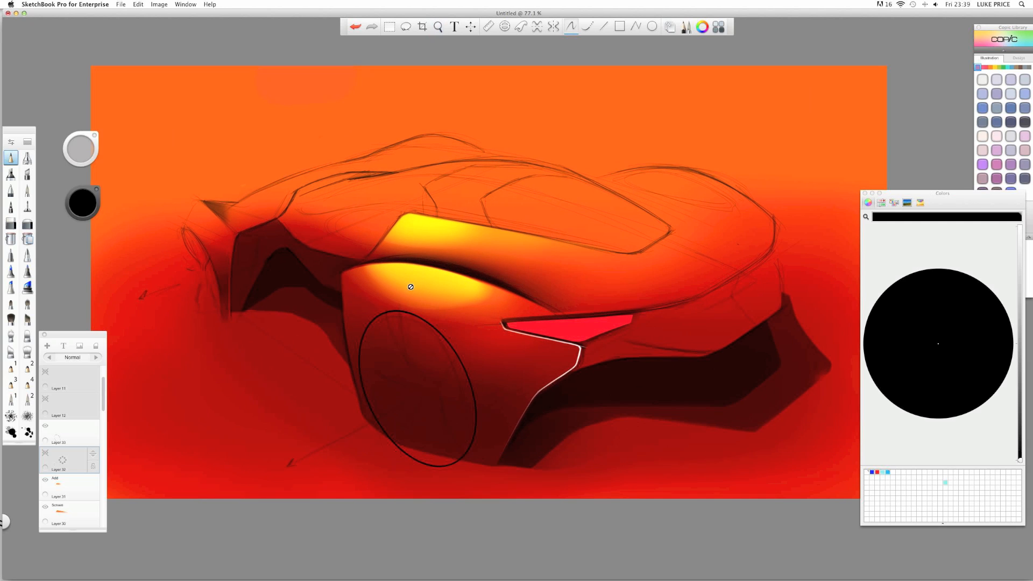
{"action": "left_click", "coordinate": [68, 436]}
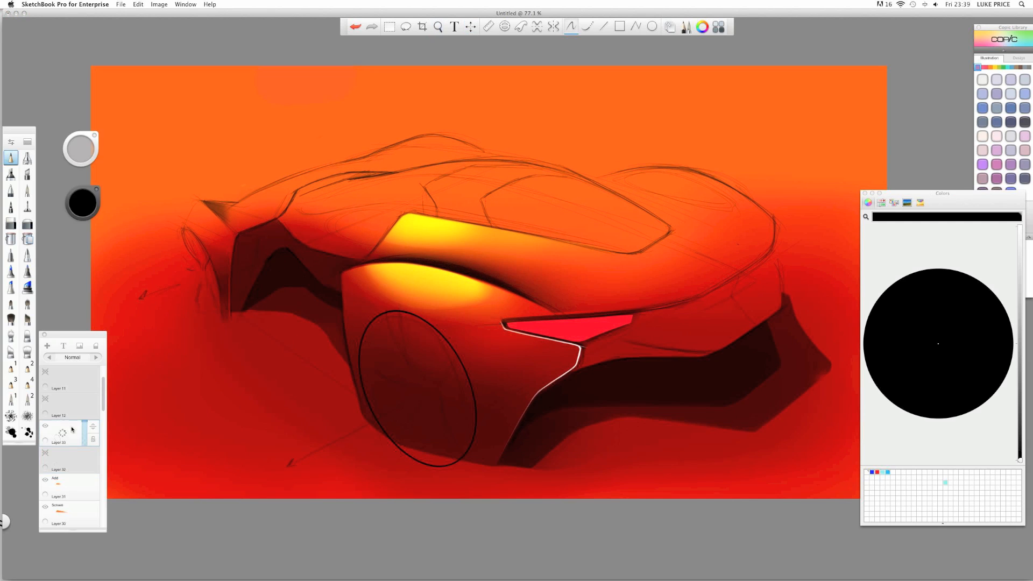
{"action": "left_click_drag", "start_coordinate": [428, 277], "coordinate": [425, 278]}
{"action": "left_click_drag", "start_coordinate": [397, 313], "coordinate": [399, 314]}
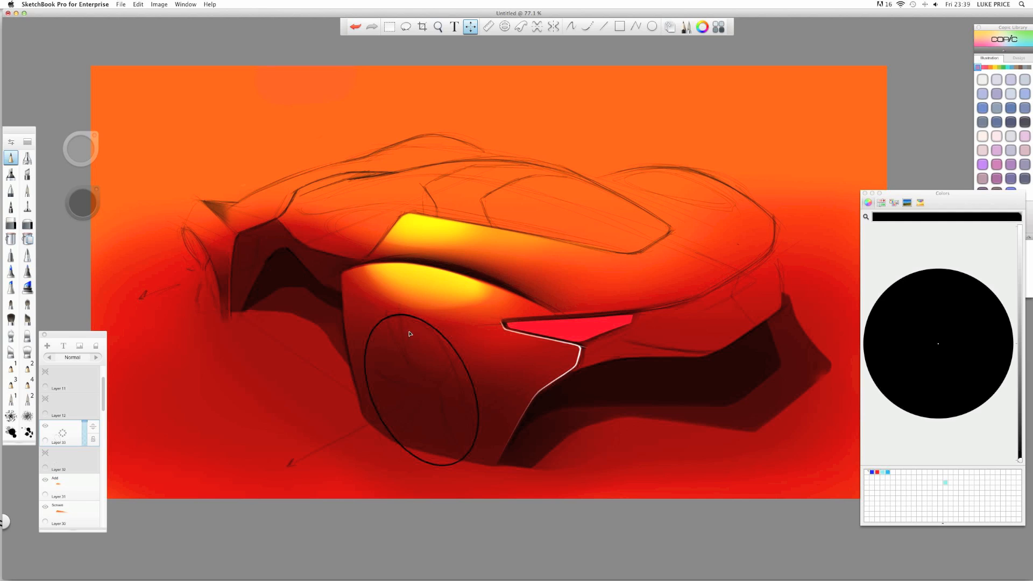
{"action": "key", "text": "Escape"}
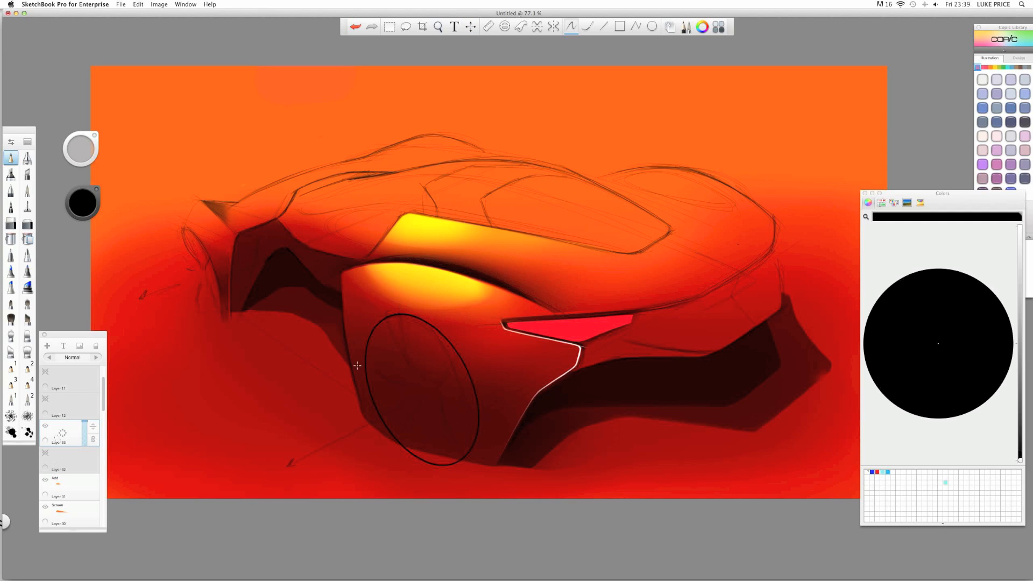
- Rescale the stroke and shift it slightly left and up, then choose the eraser brush
{"action": "key", "text": "v"}
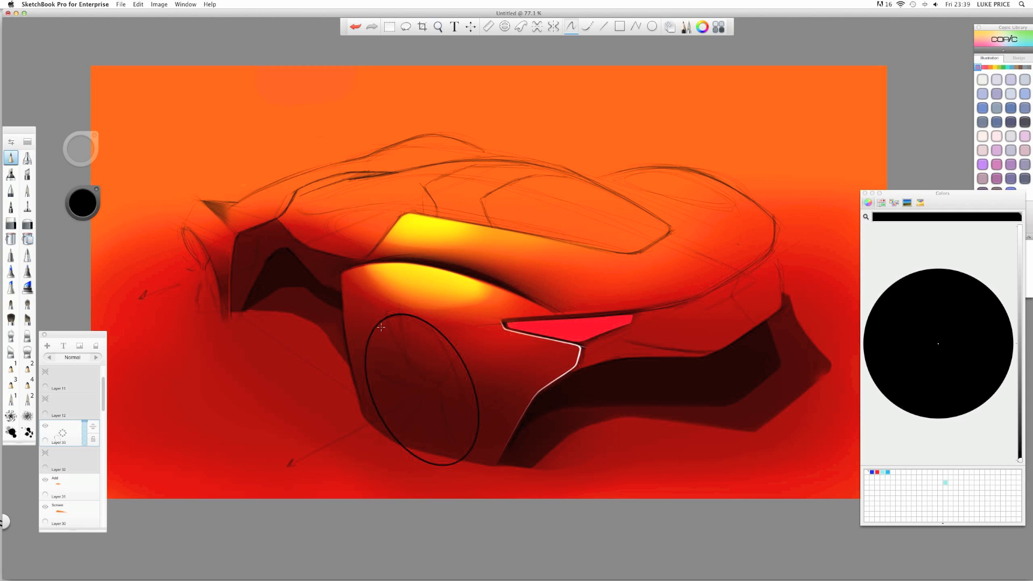
{"action": "mouse_move", "coordinate": [382, 305]}
{"action": "left_mouse_down"}
{"action": "mouse_move", "coordinate": [379, 297]}
{"action": "mouse_move", "coordinate": [363, 308]}
{"action": "mouse_move", "coordinate": [368, 321]}
{"action": "left_mouse_up"}
{"action": "key", "text": "Escape"}
{"action": "key", "text": "v"}
{"action": "key", "text": "Escape"}
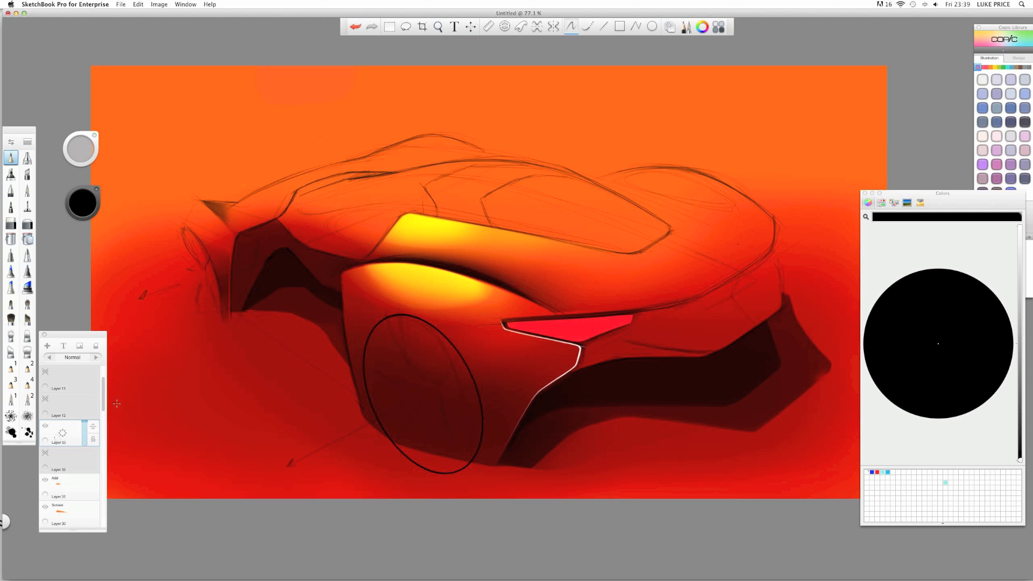
{"action": "key", "text": "v"}
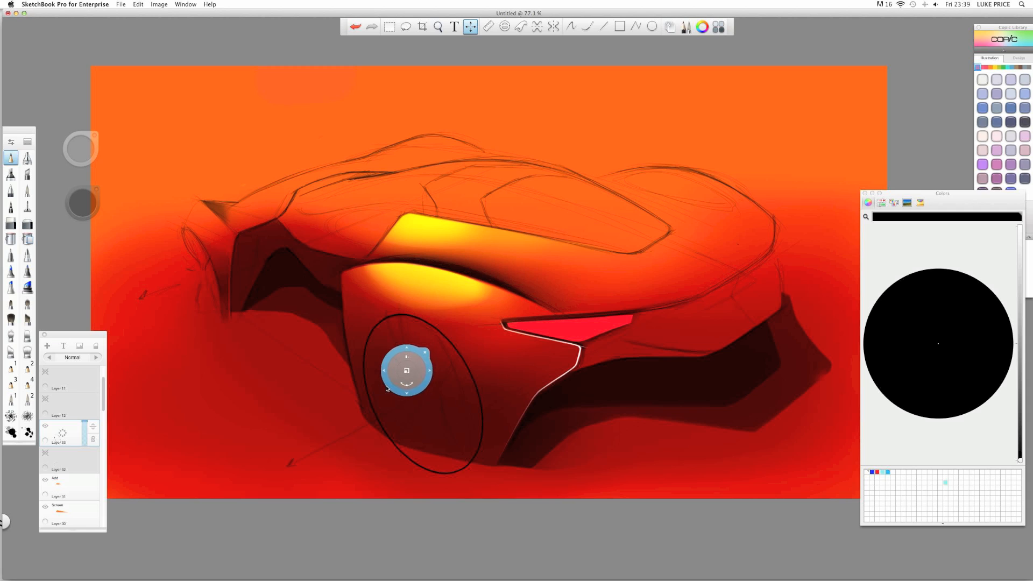
{"action": "left_click_drag", "start_coordinate": [387, 389], "coordinate": [386, 388]}
{"action": "key", "text": "Escape"}
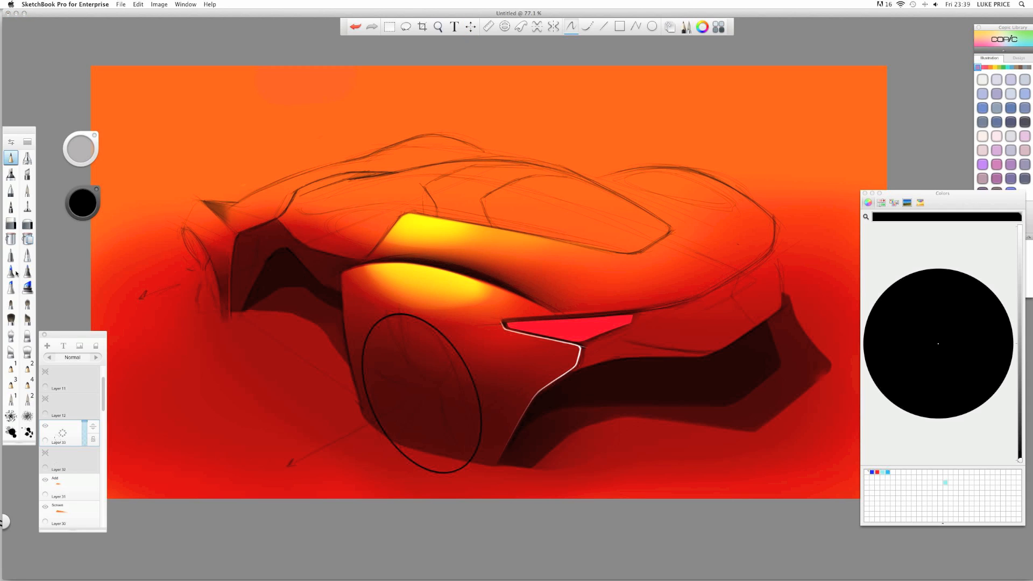
{"action": "left_click", "coordinate": [11, 223]}
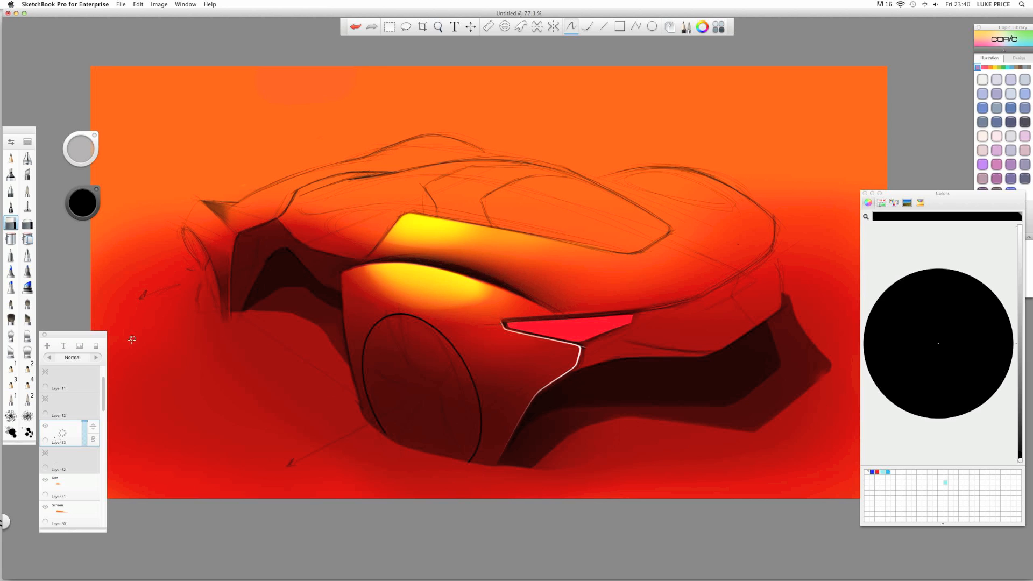
- Add a new layer and pick the soft airbrush, undoing a stray stroke
{"action": "left_click_drag", "start_coordinate": [65, 435], "coordinate": [63, 414]}
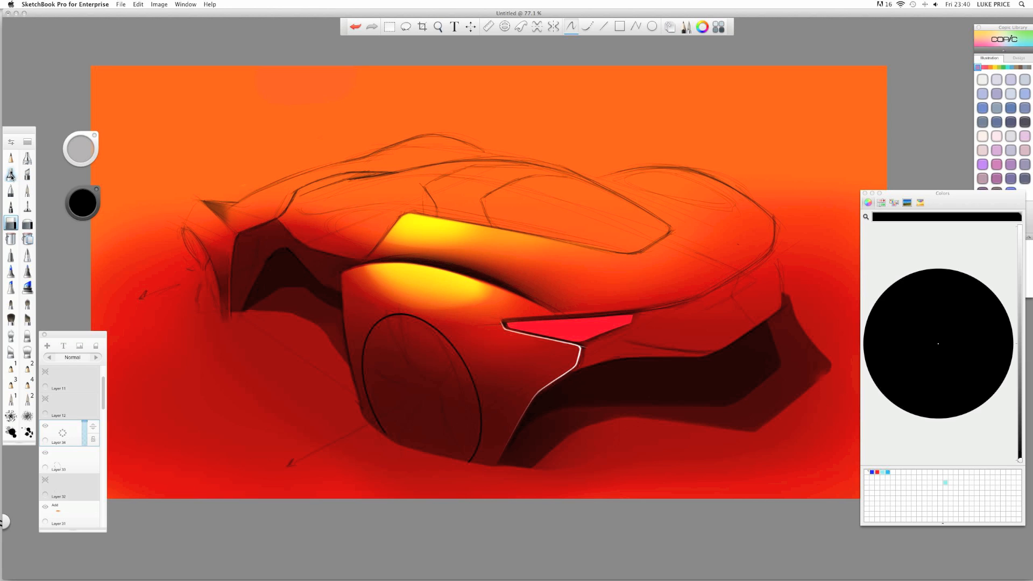
{"action": "left_click", "coordinate": [11, 175]}
{"action": "left_click_drag", "start_coordinate": [139, 218], "coordinate": [162, 238]}
{"action": "key", "text": "ctrl+z"}
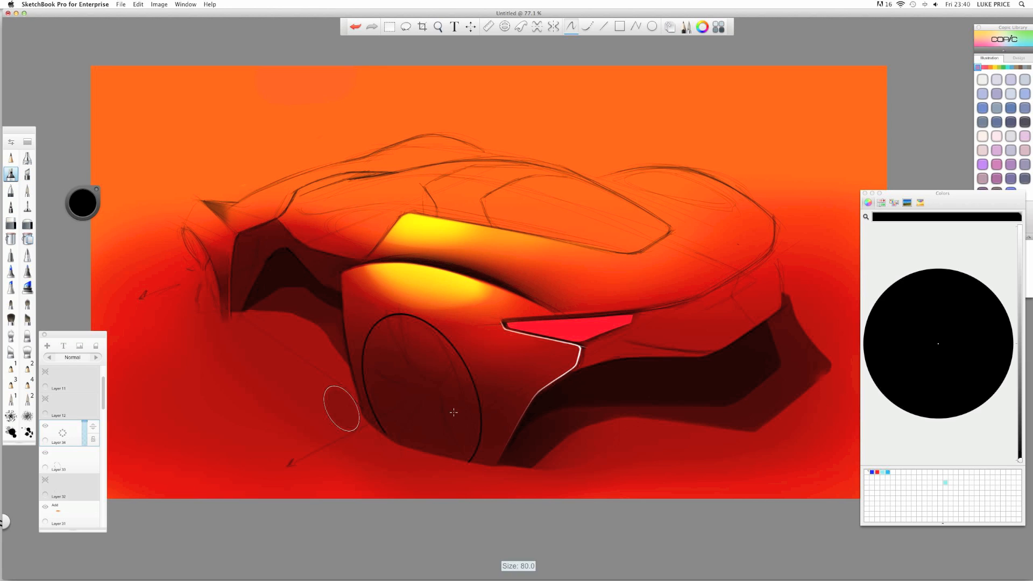
- Airbrush the rear wheel and arch black, then fade the layer to 50% opacity
{"action": "mouse_move", "coordinate": [415, 388]}
{"action": "left_mouse_down"}
{"action": "mouse_move", "coordinate": [403, 326]}
{"action": "mouse_move", "coordinate": [446, 343]}
{"action": "mouse_move", "coordinate": [365, 357]}
{"action": "mouse_move", "coordinate": [449, 355]}
{"action": "mouse_move", "coordinate": [459, 410]}
{"action": "mouse_move", "coordinate": [450, 441]}
{"action": "mouse_move", "coordinate": [375, 407]}
{"action": "mouse_move", "coordinate": [398, 345]}
{"action": "mouse_move", "coordinate": [441, 369]}
{"action": "left_mouse_up"}
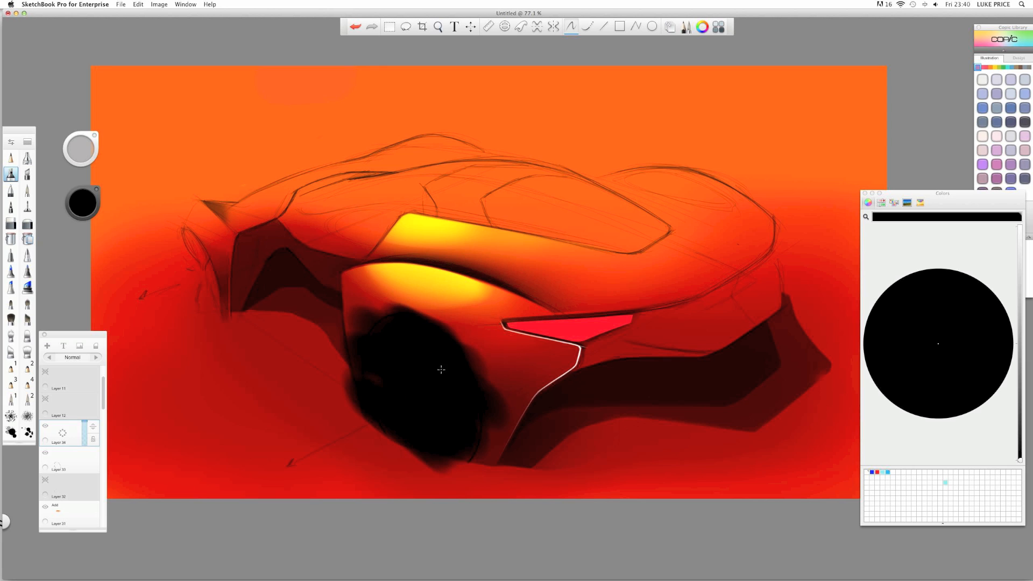
{"action": "mouse_move", "coordinate": [432, 446]}
{"action": "left_mouse_down"}
{"action": "mouse_move", "coordinate": [462, 451]}
{"action": "mouse_move", "coordinate": [382, 326]}
{"action": "mouse_move", "coordinate": [453, 451]}
{"action": "left_mouse_up"}
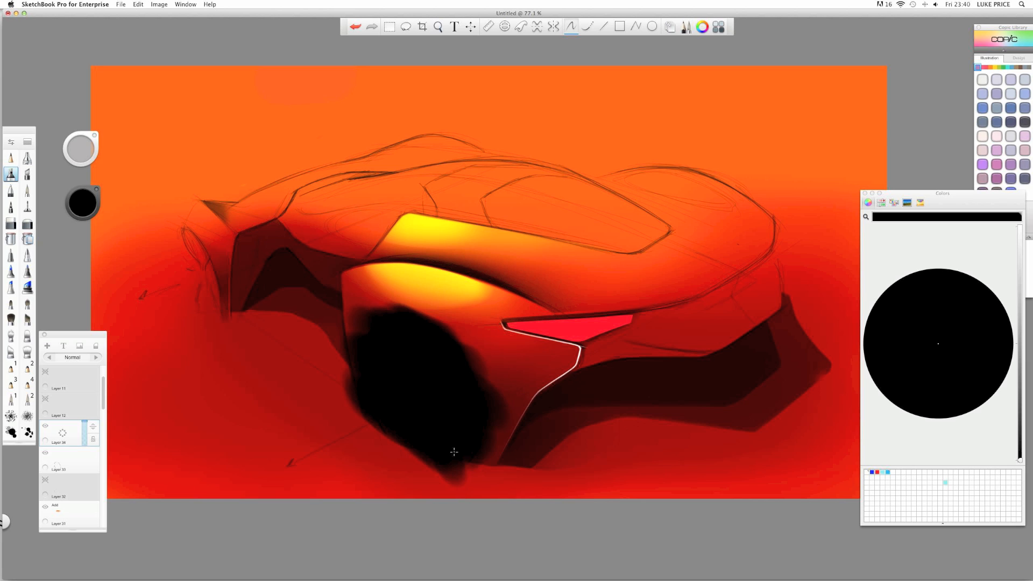
{"action": "left_click_drag", "start_coordinate": [137, 358], "coordinate": [130, 351]}
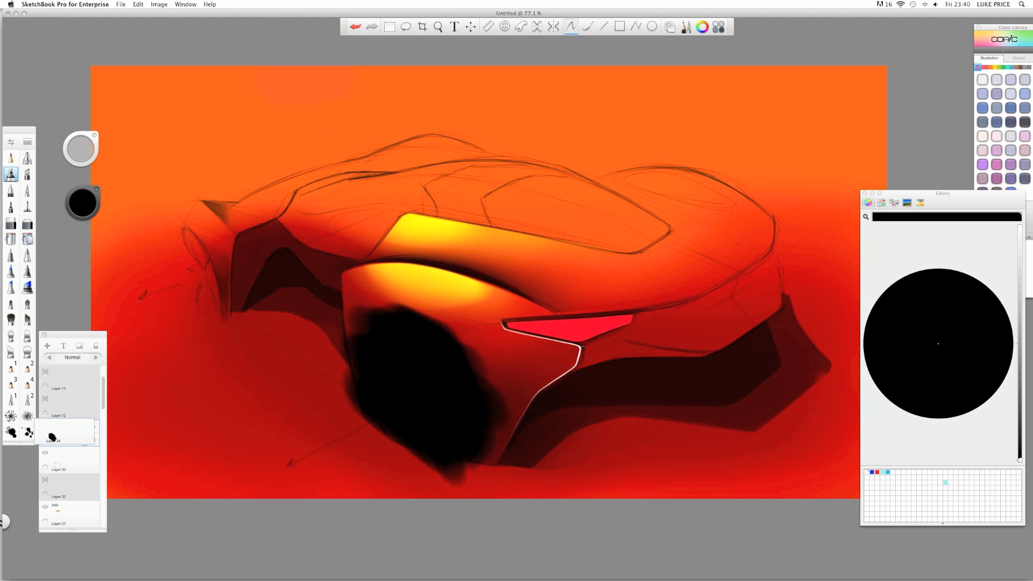
{"action": "left_click_drag", "start_coordinate": [86, 430], "coordinate": [86, 434]}
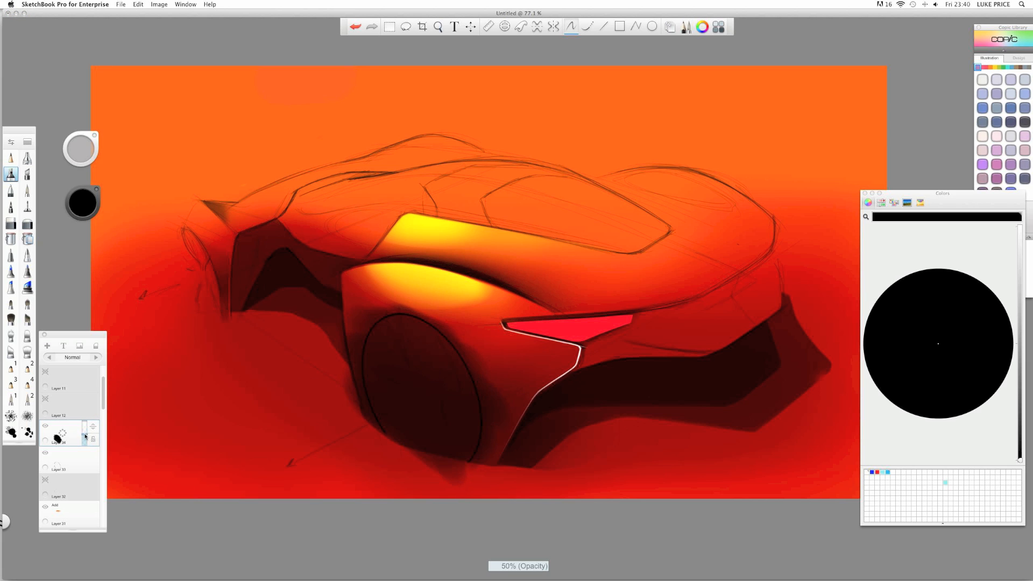
- Turn on the ellipse guide, then scale, rotate and move it to fit the rear wheel
{"action": "key", "text": "e"}
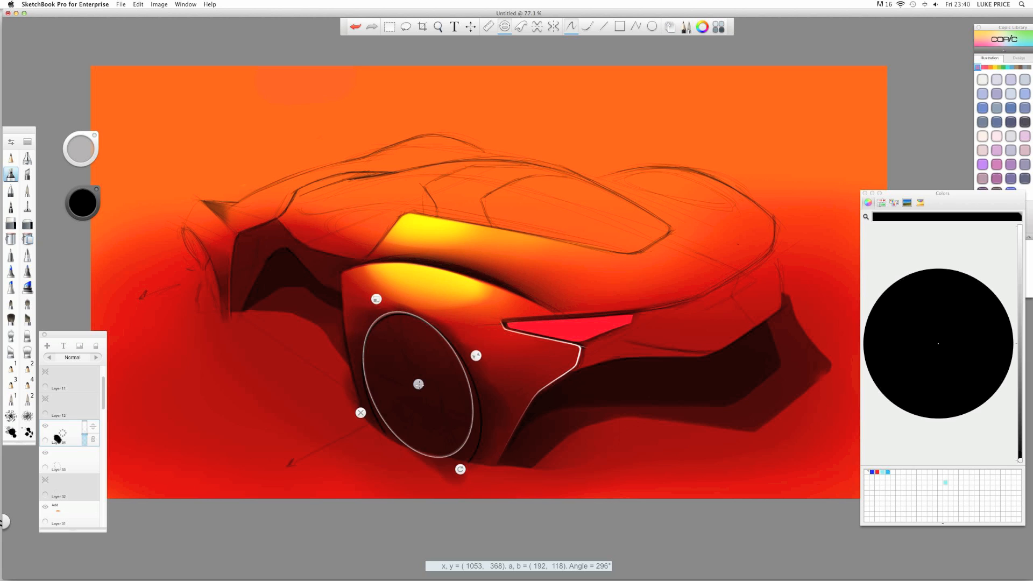
{"action": "left_click_drag", "start_coordinate": [404, 382], "coordinate": [406, 388]}
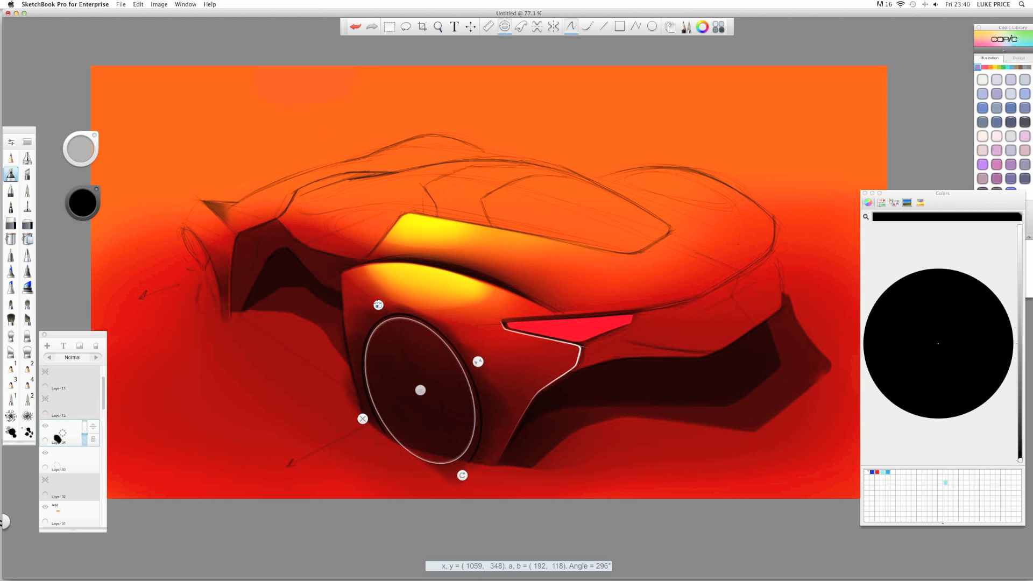
{"action": "left_click_drag", "start_coordinate": [373, 304], "coordinate": [369, 294]}
{"action": "left_click_drag", "start_coordinate": [483, 359], "coordinate": [486, 358]}
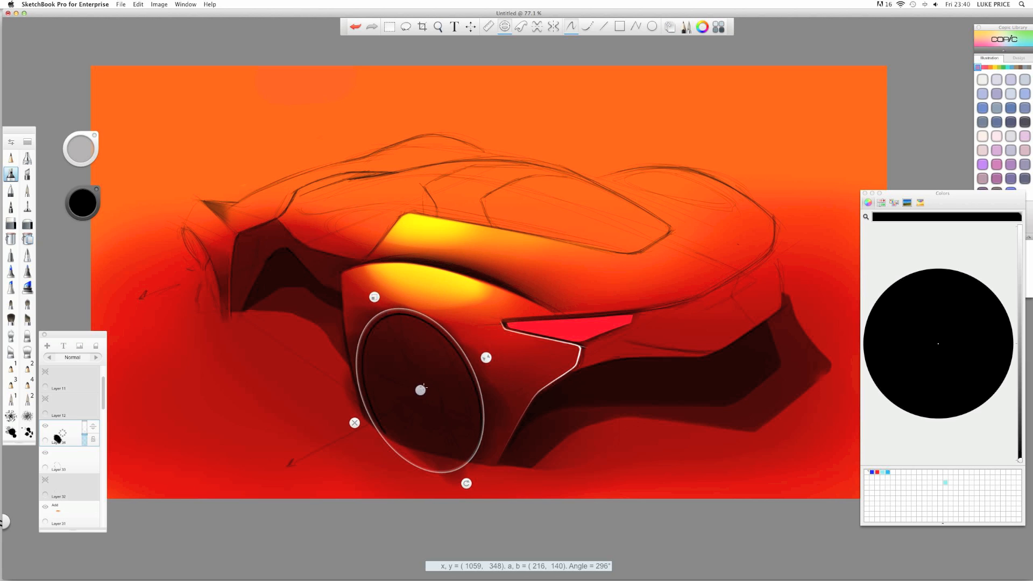
{"action": "left_click_drag", "start_coordinate": [420, 389], "coordinate": [421, 392]}
{"action": "left_click_drag", "start_coordinate": [375, 299], "coordinate": [373, 296]}
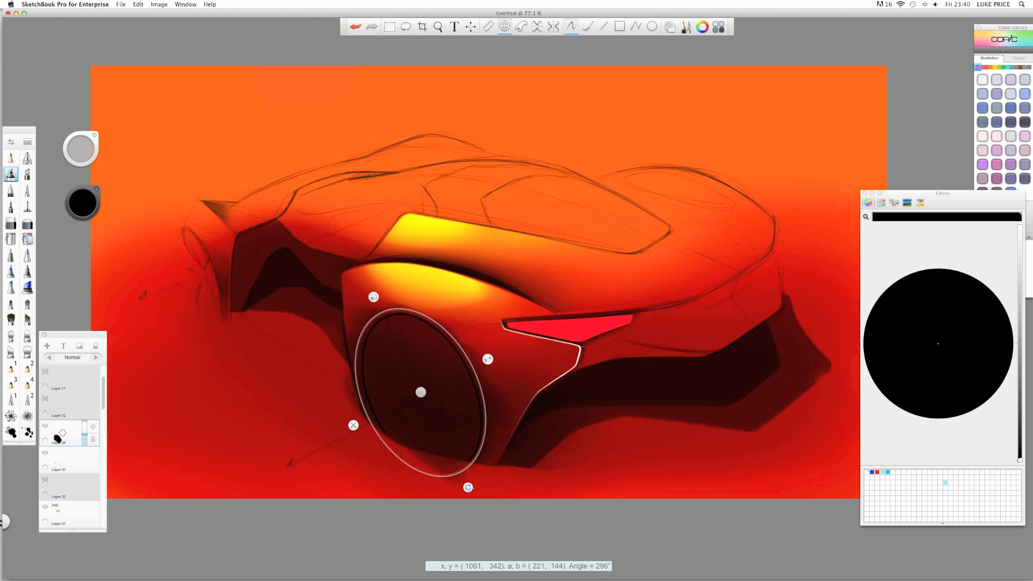
{"action": "left_click_drag", "start_coordinate": [468, 487], "coordinate": [471, 483]}
{"action": "left_click_drag", "start_coordinate": [421, 392], "coordinate": [422, 391]}
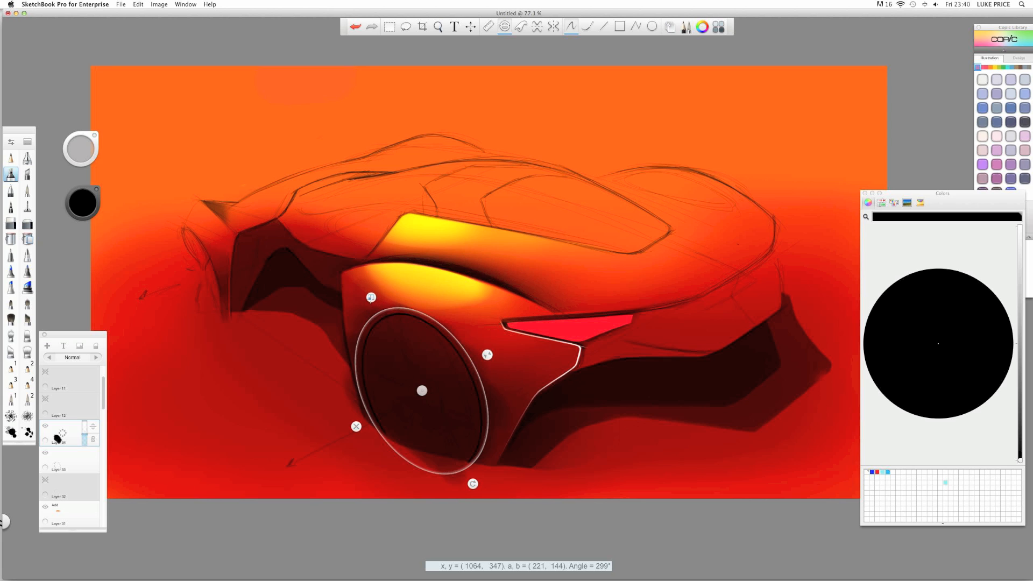
{"action": "left_click_drag", "start_coordinate": [389, 312], "coordinate": [386, 309]}
{"action": "left_click_drag", "start_coordinate": [419, 393], "coordinate": [423, 393]}
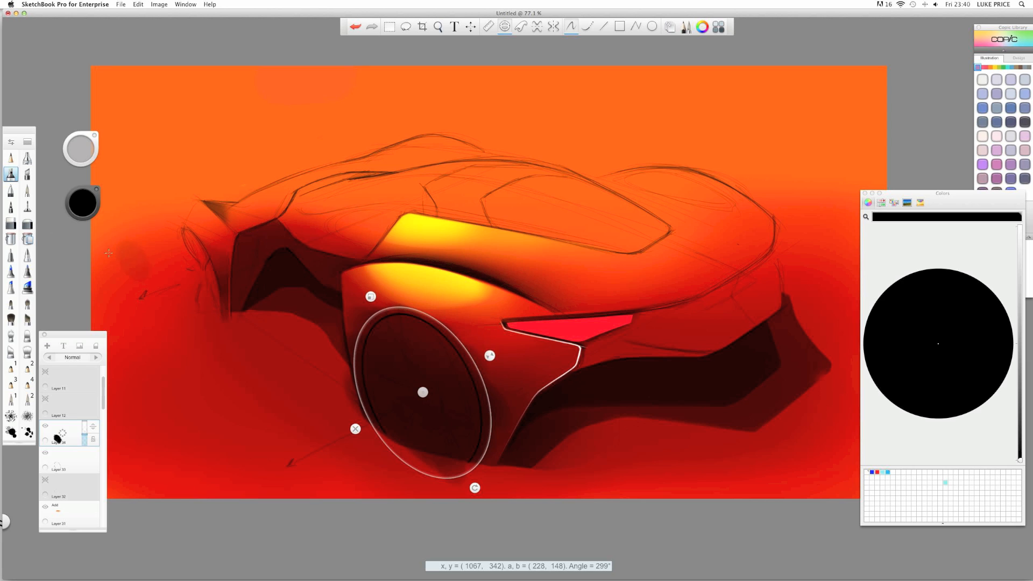
- Switch to the eraser and set its size to 11.5, then 21.6
{"action": "left_click", "coordinate": [11, 222]}
{"action": "key", "text": "b"}
{"action": "left_click_drag", "start_coordinate": [312, 356], "coordinate": [325, 359]}
{"action": "key", "text": "b"}
{"action": "left_click_drag", "start_coordinate": [300, 380], "coordinate": [323, 379]}
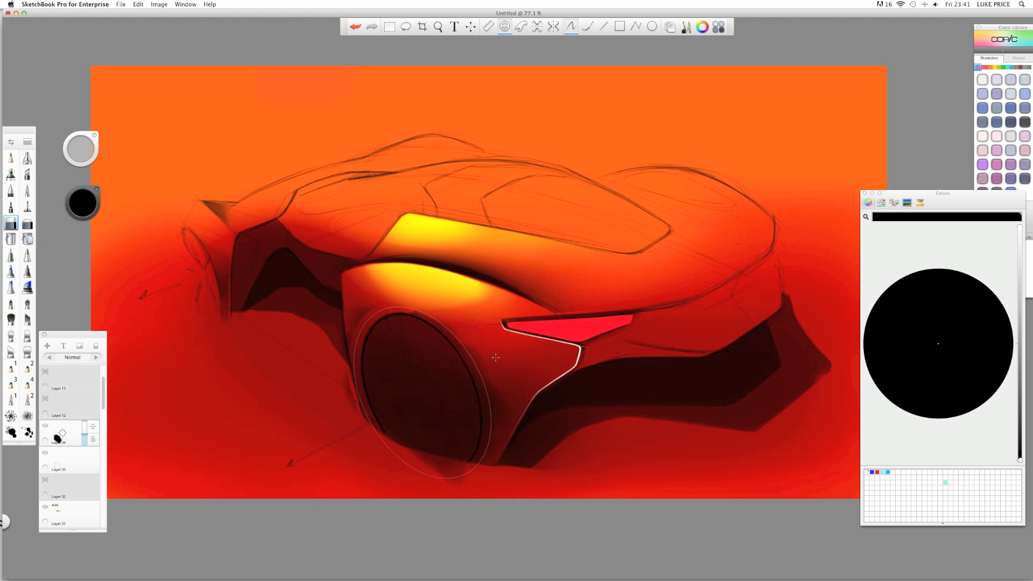
- Erase the dark shading along the wheel's elliptical edge using the guide
{"action": "left_click_drag", "start_coordinate": [496, 357], "coordinate": [492, 468]}
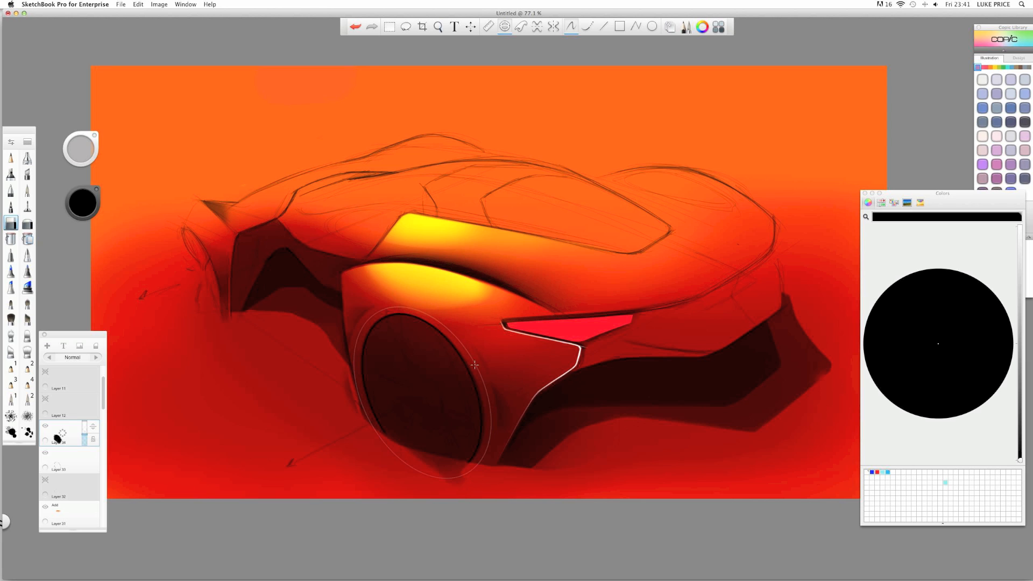
{"action": "mouse_move", "coordinate": [490, 462]}
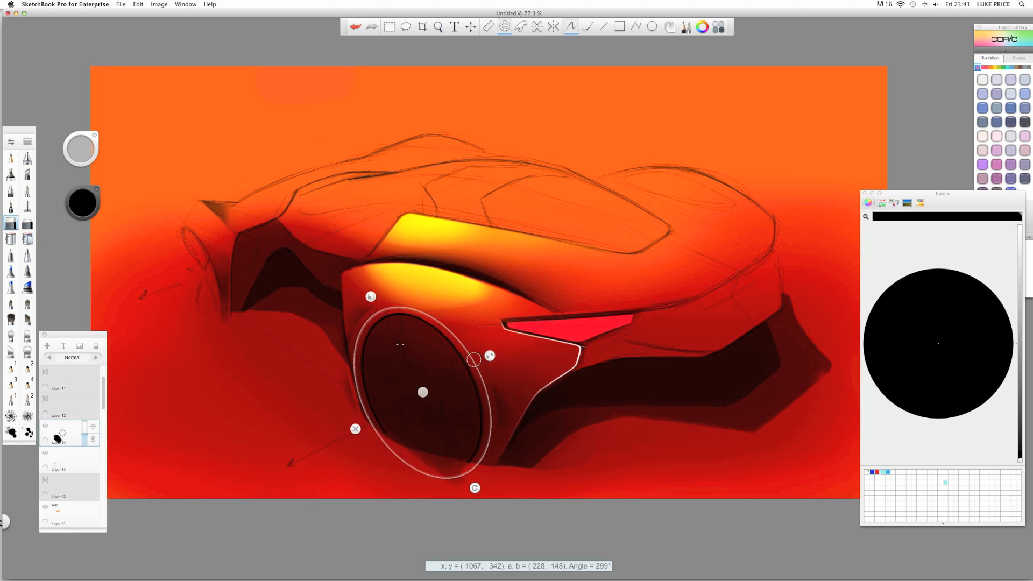
{"action": "left_click_drag", "start_coordinate": [477, 488], "coordinate": [478, 488]}
{"action": "left_click_drag", "start_coordinate": [480, 466], "coordinate": [474, 489]}
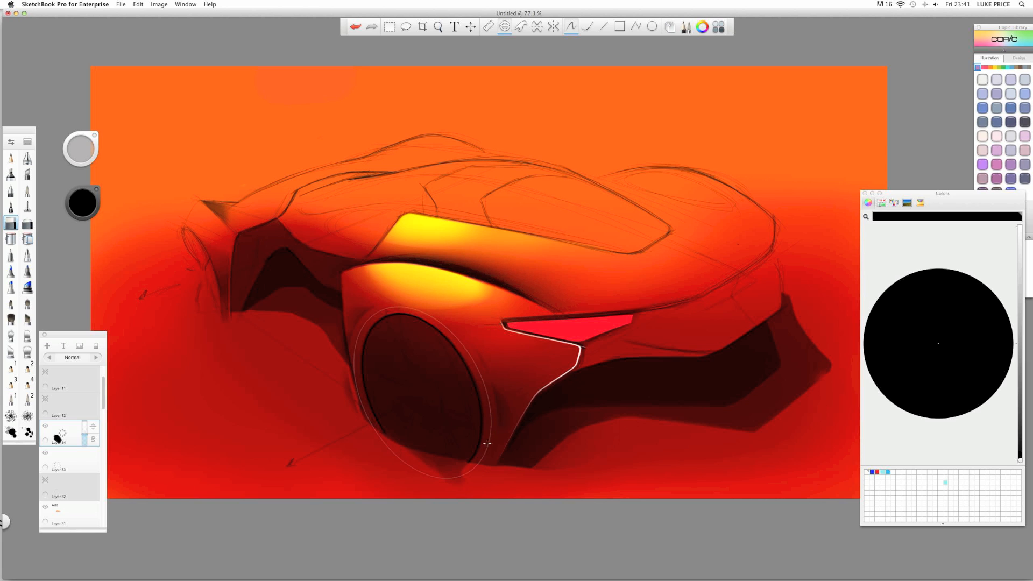
- Resize the eraser to 29.5 then 24.1, re-trim the lower-right edge, and turn the guide off
{"action": "key", "text": "b"}
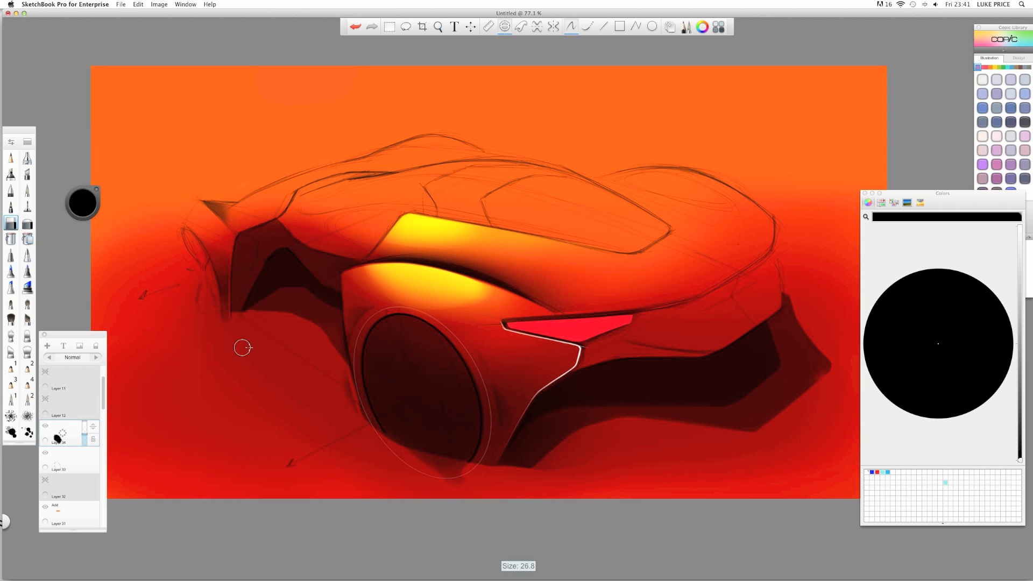
{"action": "left_click_drag", "start_coordinate": [242, 347], "coordinate": [257, 347]}
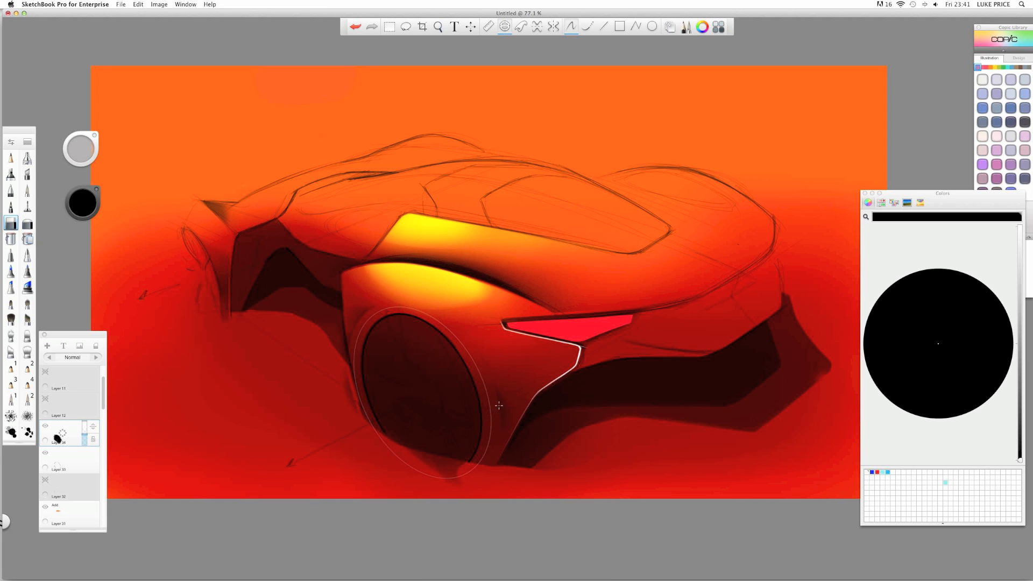
{"action": "key", "text": "super+z"}
{"action": "left_click_drag", "start_coordinate": [477, 501], "coordinate": [475, 447]}
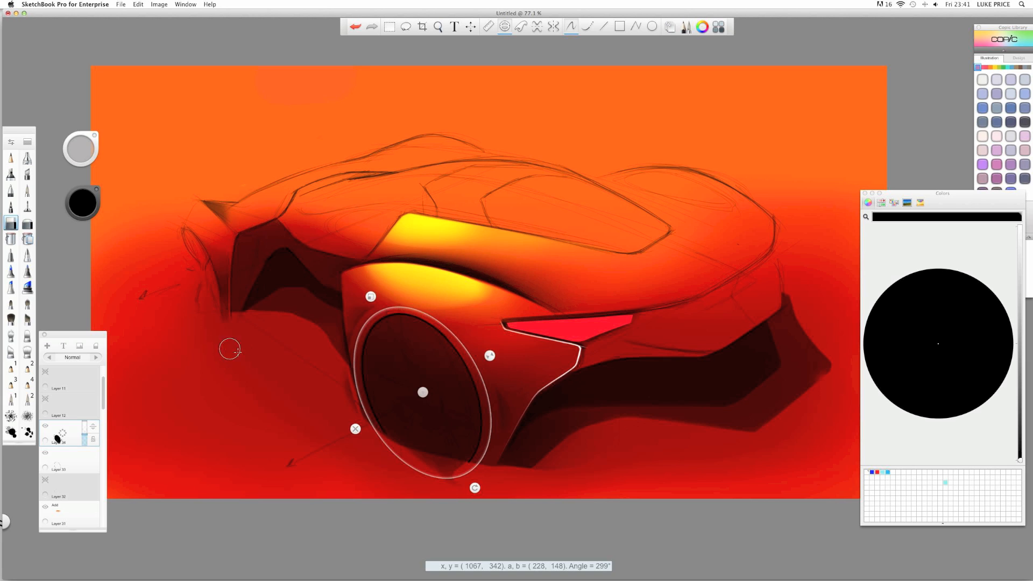
{"action": "left_click_drag", "start_coordinate": [238, 358], "coordinate": [225, 358]}
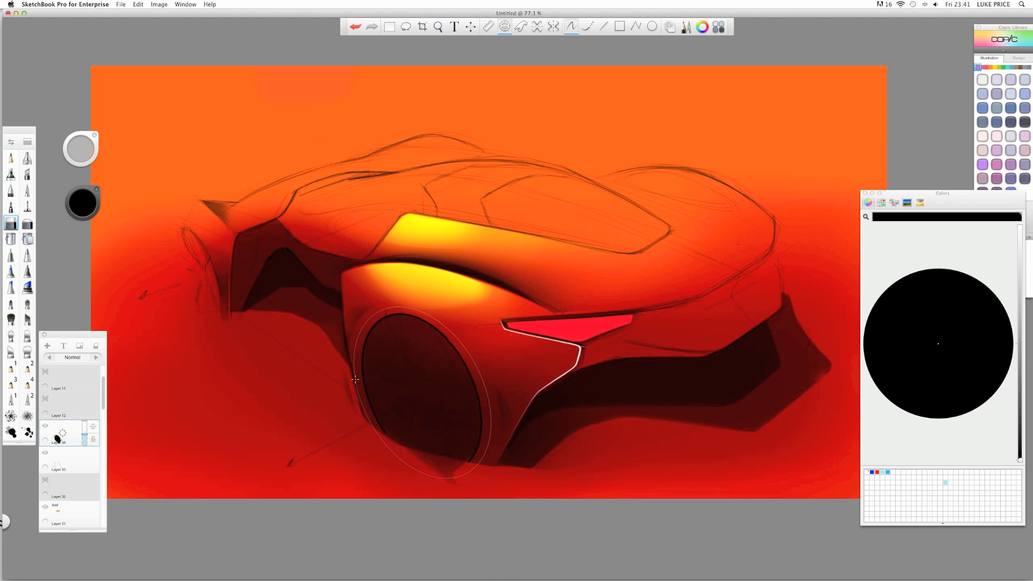
{"action": "key", "text": "e"}
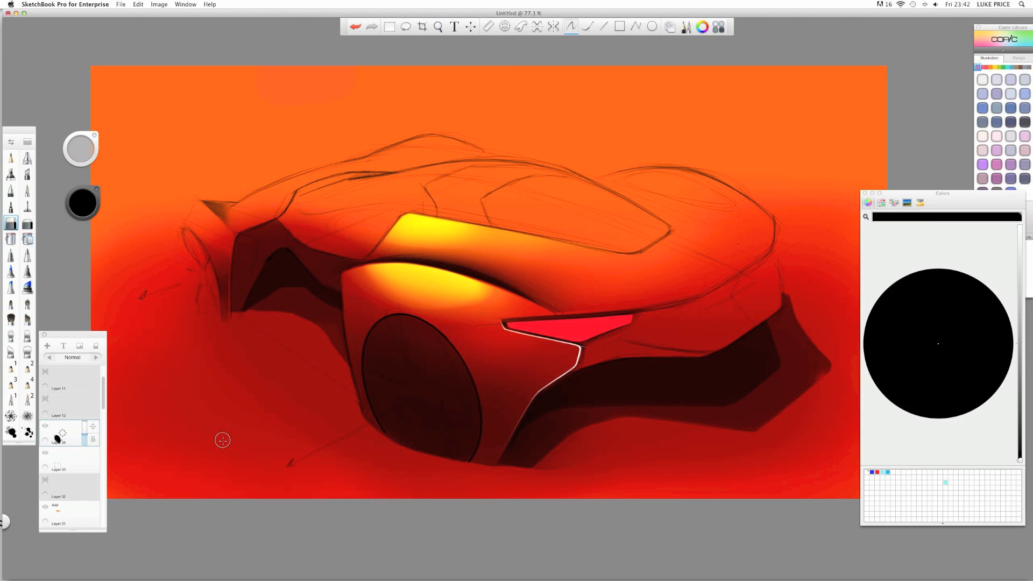
- Raise Layer 34's opacity to 95% so the wheel reads near-solid black
{"action": "left_click", "coordinate": [85, 435]}
{"action": "left_click_drag", "start_coordinate": [85, 431], "coordinate": [57, 401]}
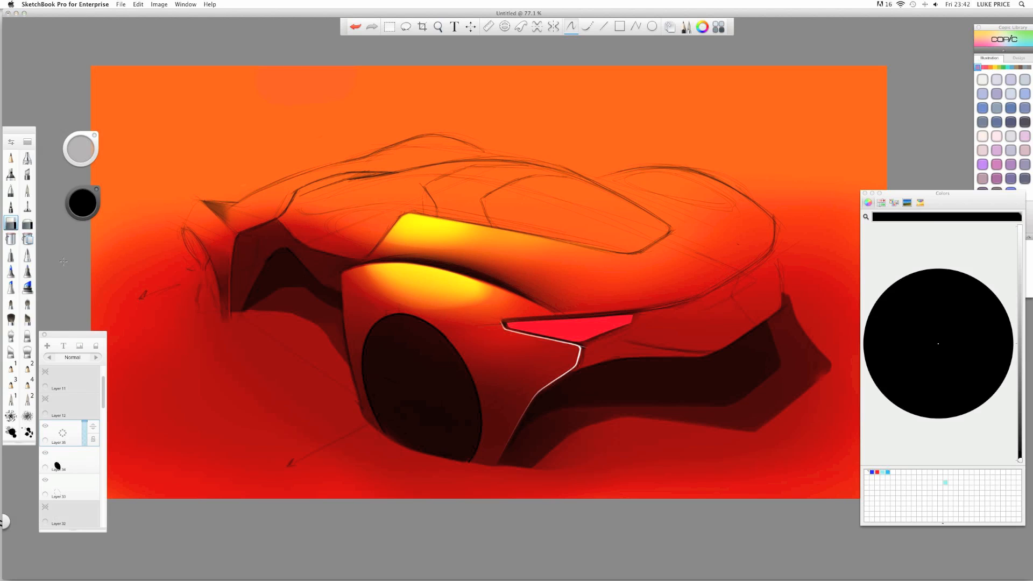
{"action": "left_click", "coordinate": [74, 460]}
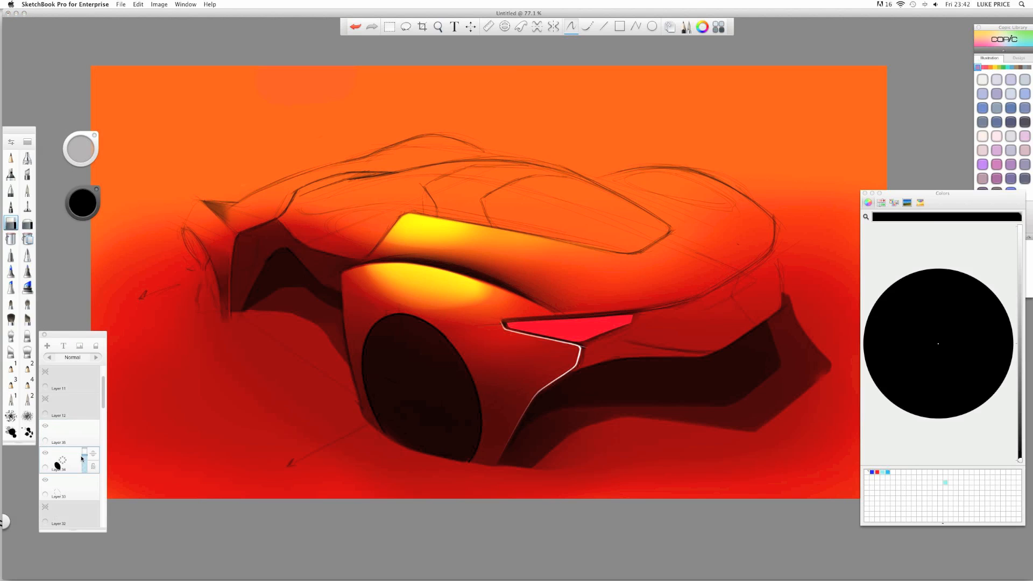
{"action": "left_click_drag", "start_coordinate": [84, 461], "coordinate": [64, 385]}
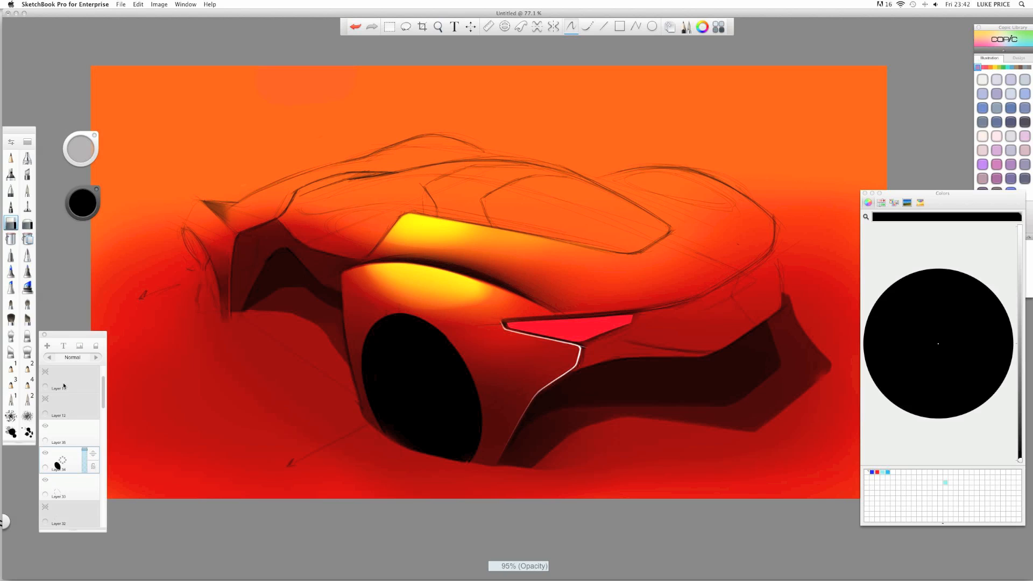
{"action": "left_click", "coordinate": [68, 436]}
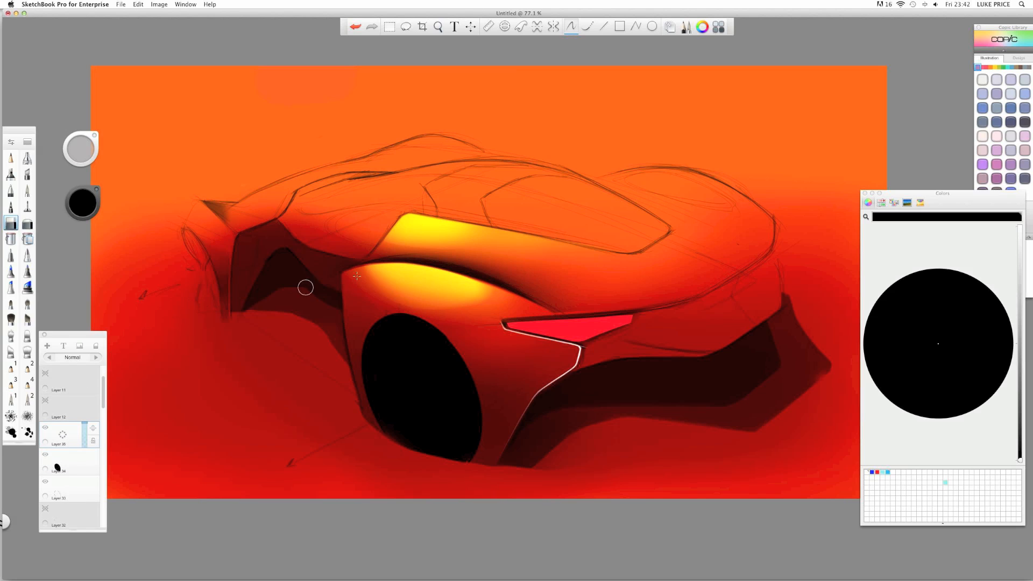
- Refit the ellipse guide over the black rear wheel at 175 × 111, angled 295°
{"action": "key", "text": "e"}
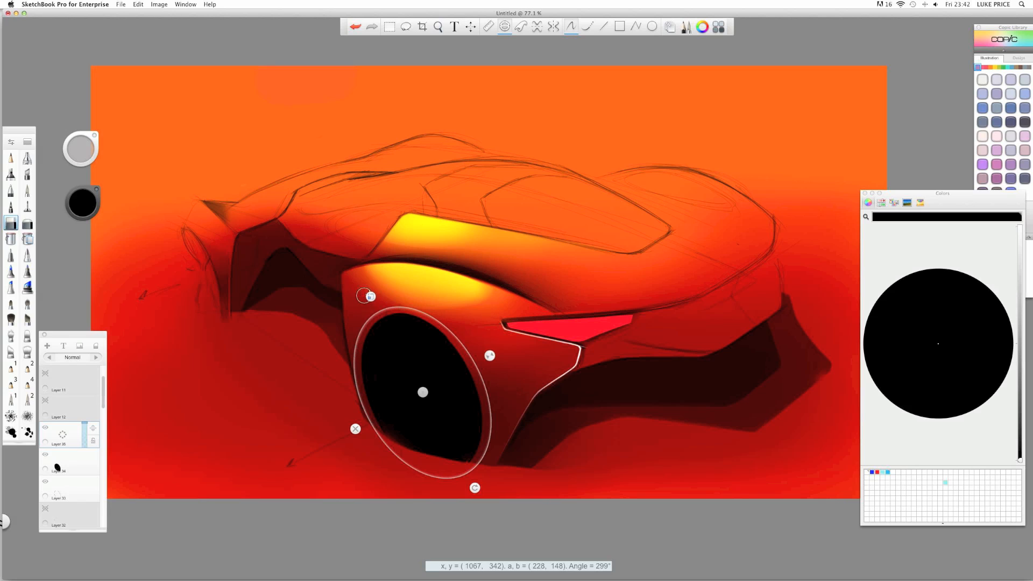
{"action": "left_click_drag", "start_coordinate": [370, 297], "coordinate": [376, 308]}
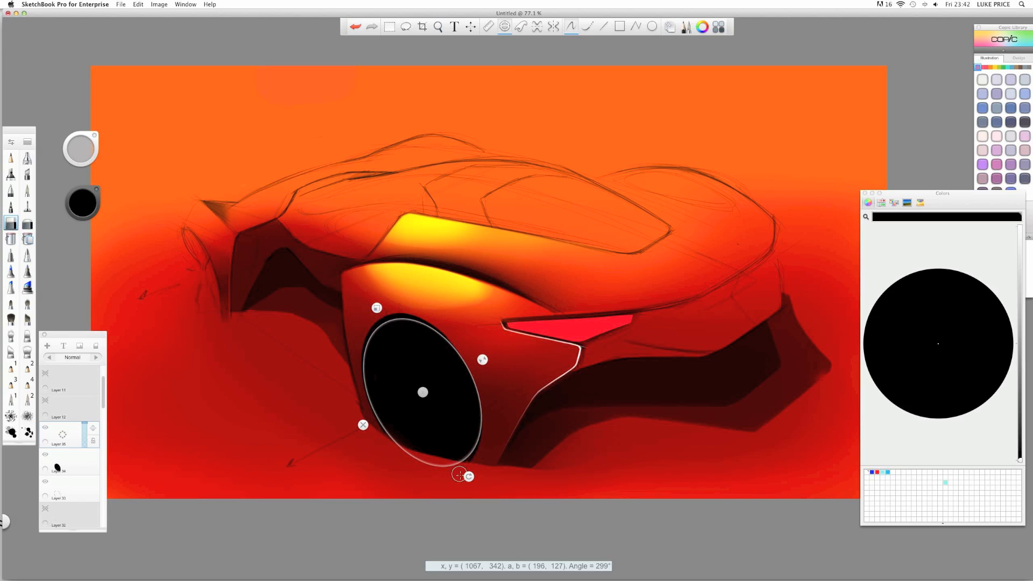
{"action": "left_click_drag", "start_coordinate": [469, 476], "coordinate": [468, 476]}
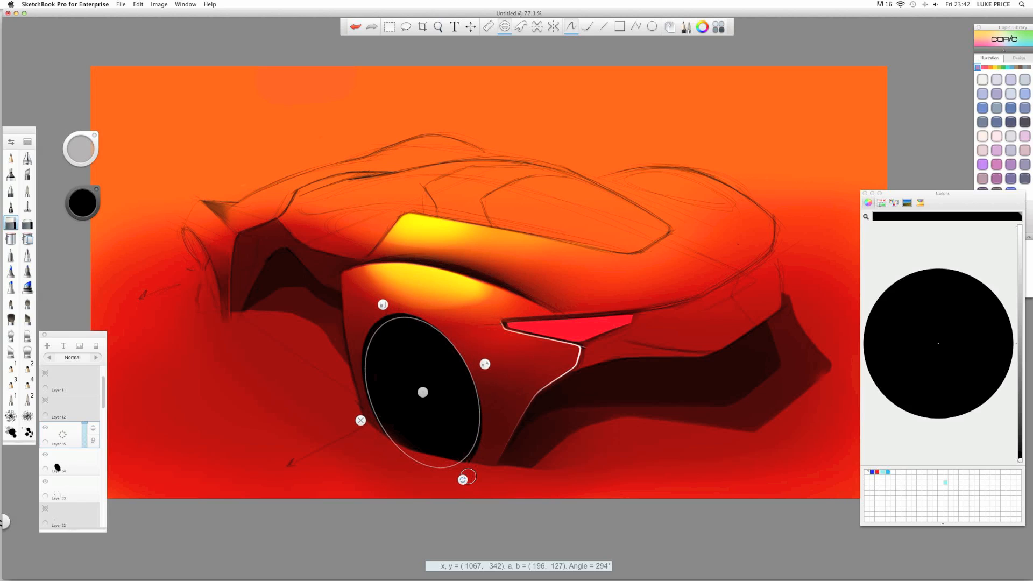
{"action": "left_click_drag", "start_coordinate": [426, 388], "coordinate": [419, 395]}
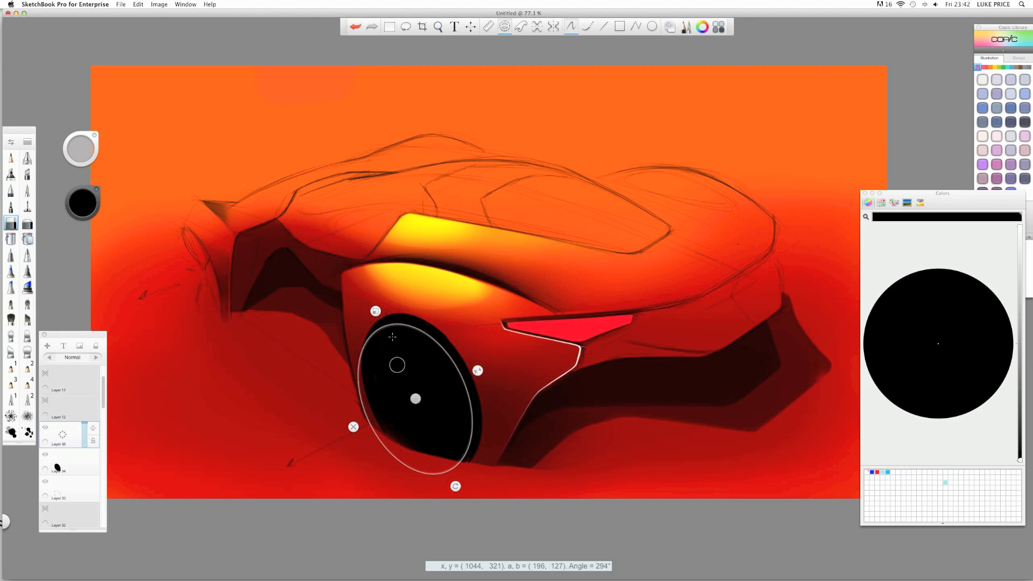
{"action": "left_click_drag", "start_coordinate": [373, 302], "coordinate": [379, 317]}
{"action": "left_click_drag", "start_coordinate": [450, 480], "coordinate": [453, 480]}
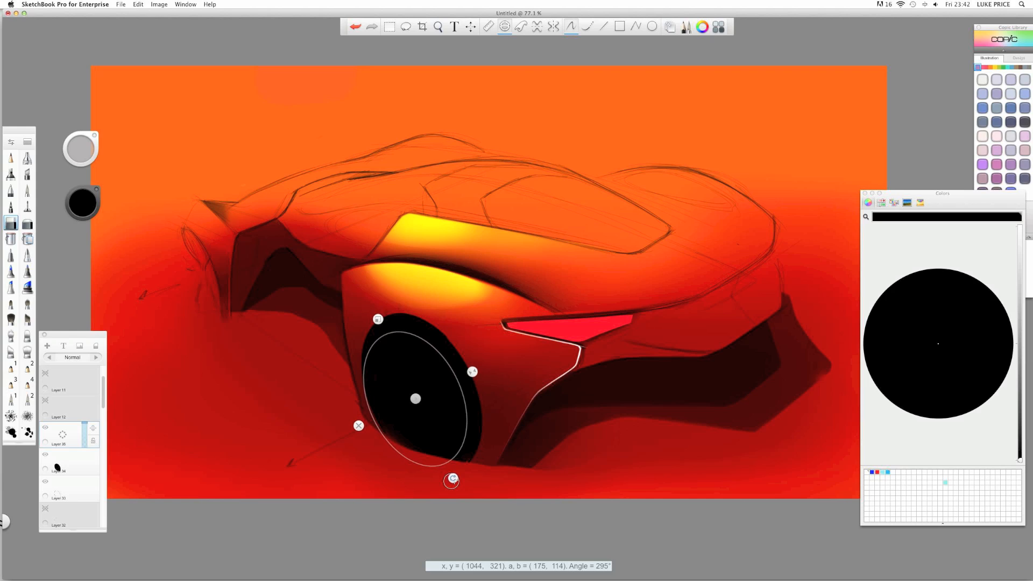
{"action": "left_click_drag", "start_coordinate": [415, 397], "coordinate": [417, 398]}
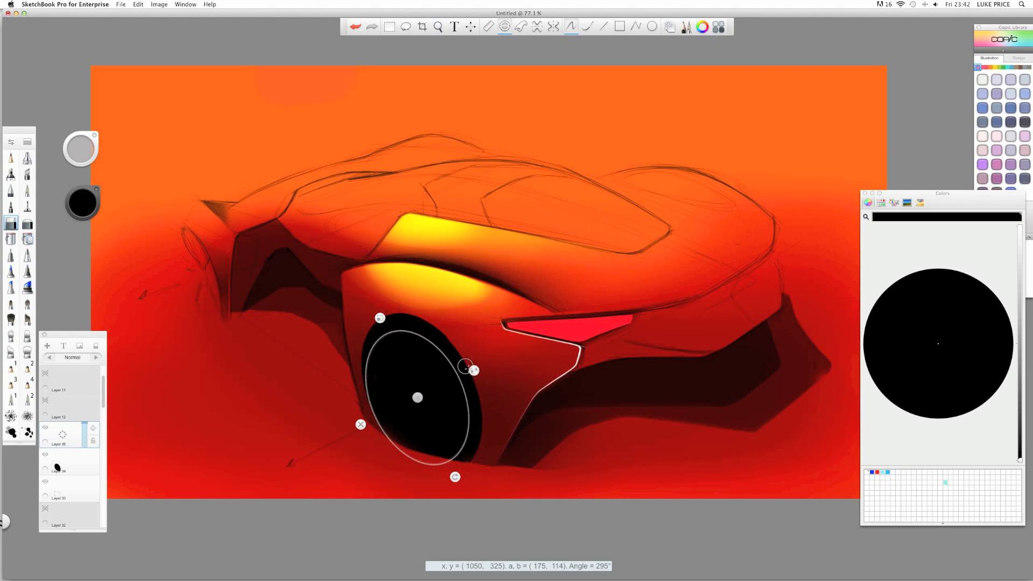
{"action": "left_click_drag", "start_coordinate": [475, 370], "coordinate": [473, 370]}
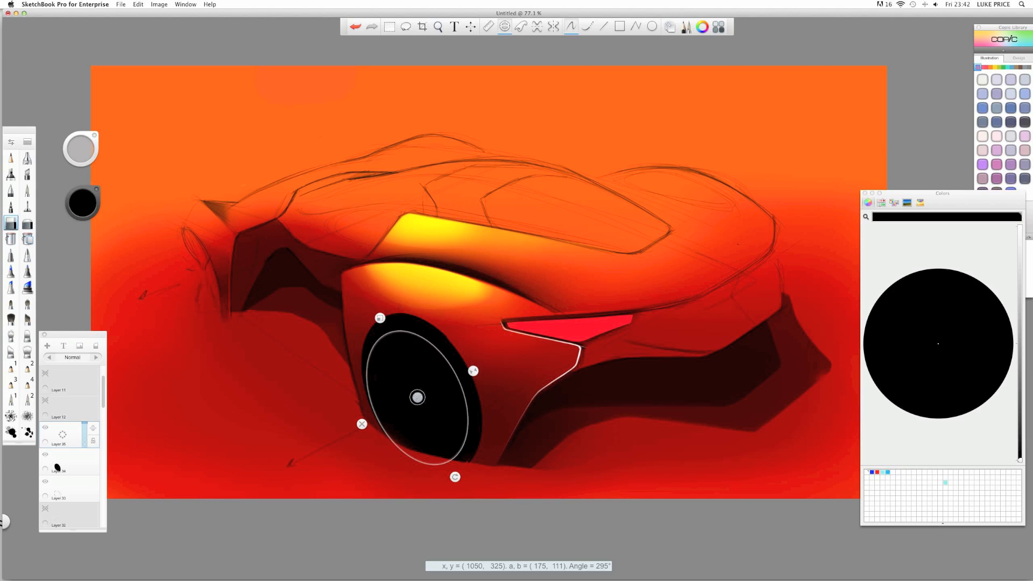
{"action": "left_click_drag", "start_coordinate": [417, 398], "coordinate": [417, 397]}
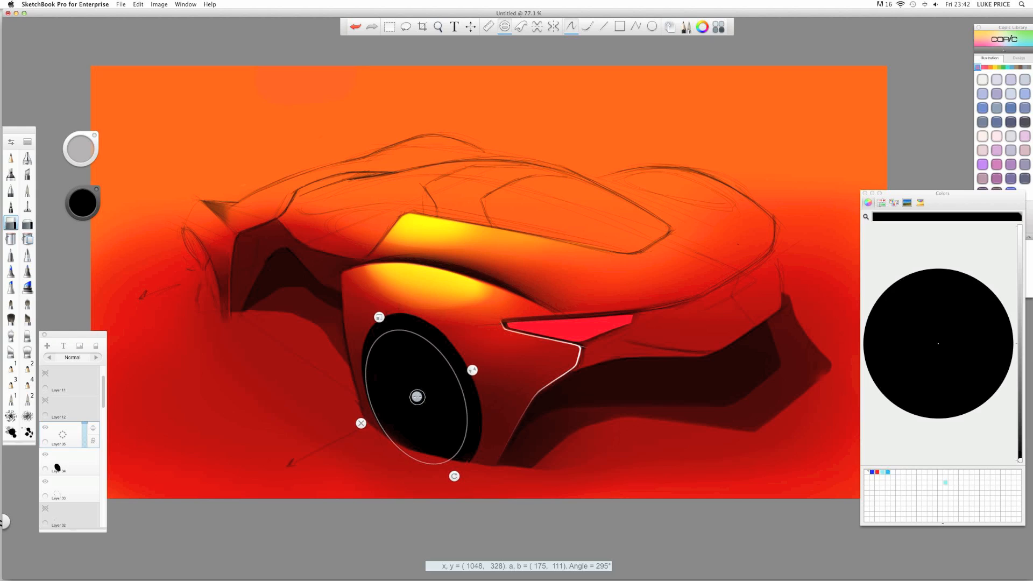
- Set the pencil colour to white, trying and undoing test strokes near the top-left
{"action": "left_click", "coordinate": [10, 157]}
{"action": "left_click", "coordinate": [78, 211]}
{"action": "left_click_drag", "start_coordinate": [80, 209], "coordinate": [84, 178]}
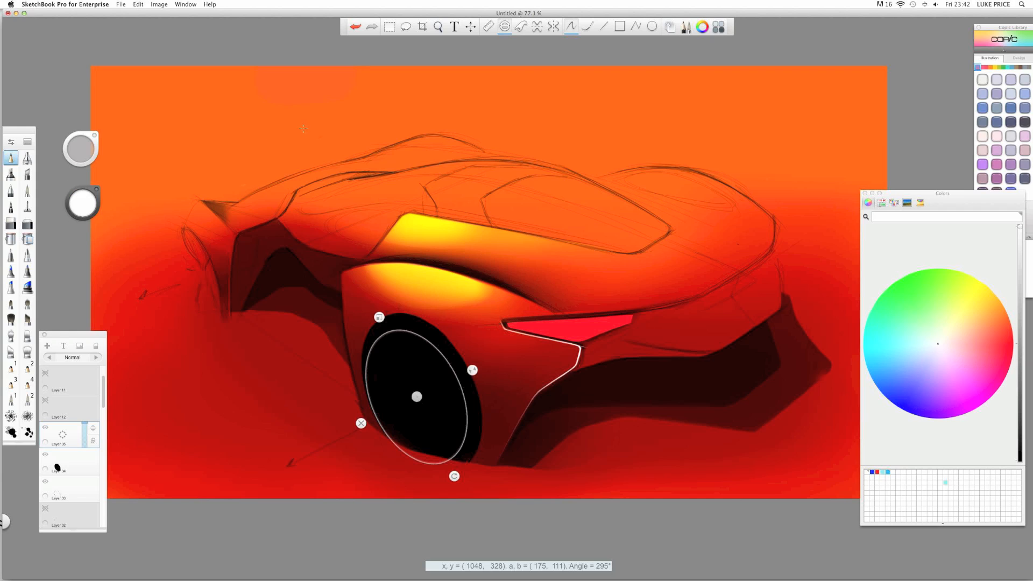
{"action": "left_click_drag", "start_coordinate": [316, 128], "coordinate": [190, 117]}
{"action": "key", "text": "super+z"}
{"action": "key", "text": "super+shift+z"}
{"action": "key", "text": "e"}
{"action": "left_click_drag", "start_coordinate": [303, 131], "coordinate": [242, 130]}
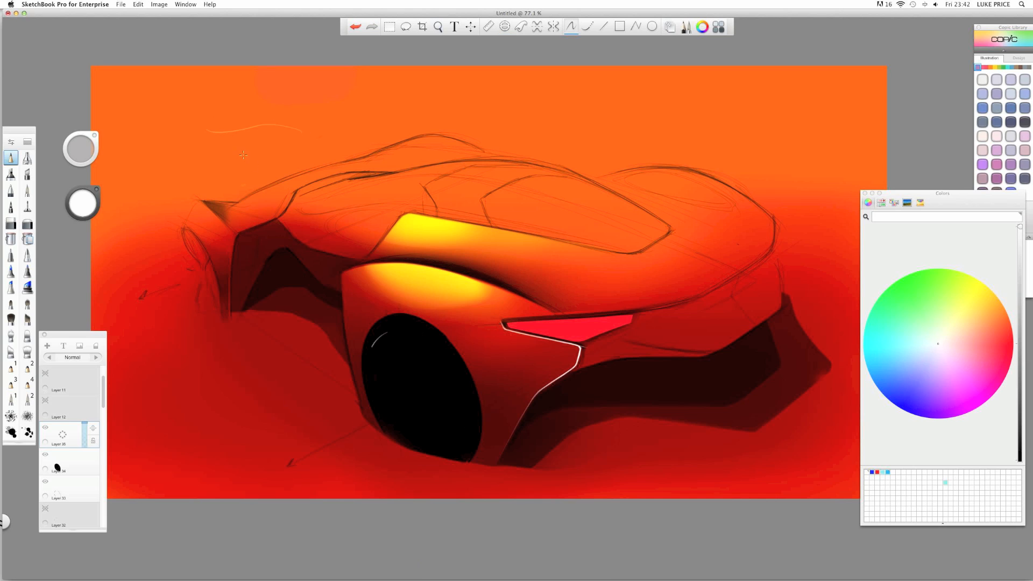
{"action": "key", "text": "super+z"}
{"action": "key", "text": "e"}
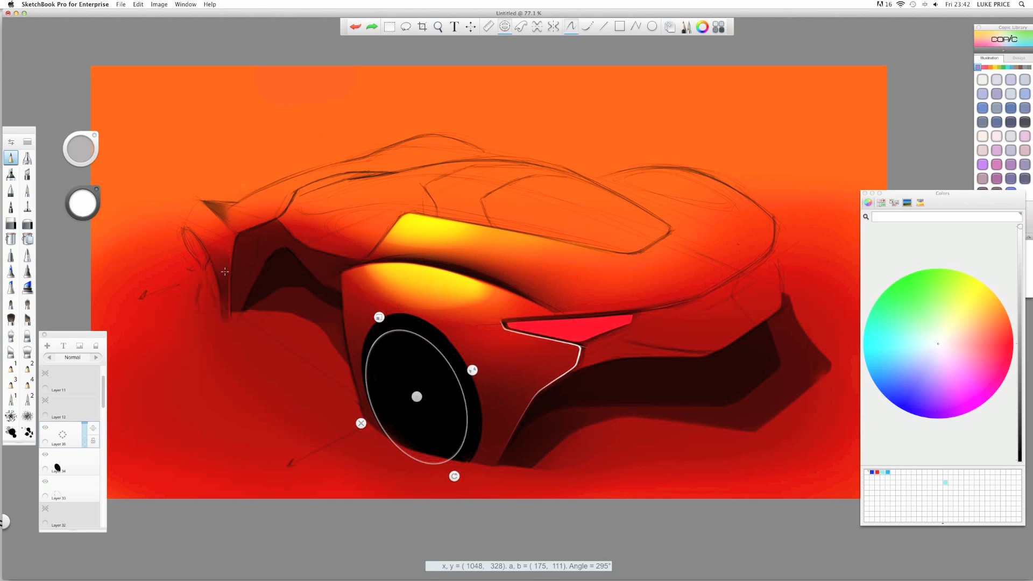
{"action": "key", "text": "e"}
{"action": "key", "text": "e"}
{"action": "key", "text": "e"}
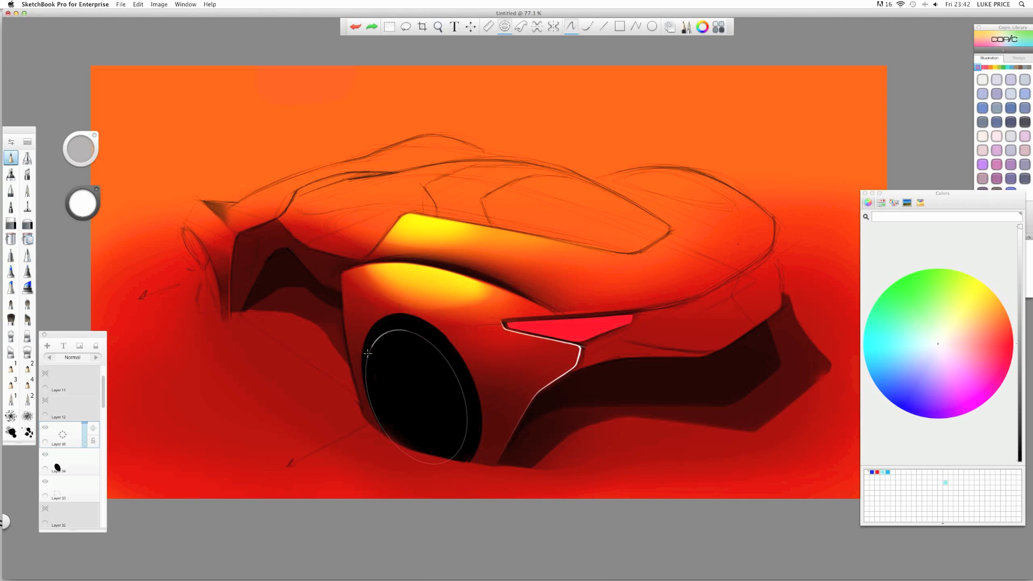
- Trace a white highlight along the wheel ellipse's upper-left edge
{"action": "mouse_move", "coordinate": [368, 353]}
{"action": "left_mouse_down"}
{"action": "mouse_move", "coordinate": [419, 335]}
{"action": "mouse_move", "coordinate": [452, 367]}
{"action": "mouse_move", "coordinate": [461, 443]}
{"action": "mouse_move", "coordinate": [459, 410]}
{"action": "left_mouse_up"}
{"action": "left_click_drag", "start_coordinate": [366, 371], "coordinate": [381, 427]}
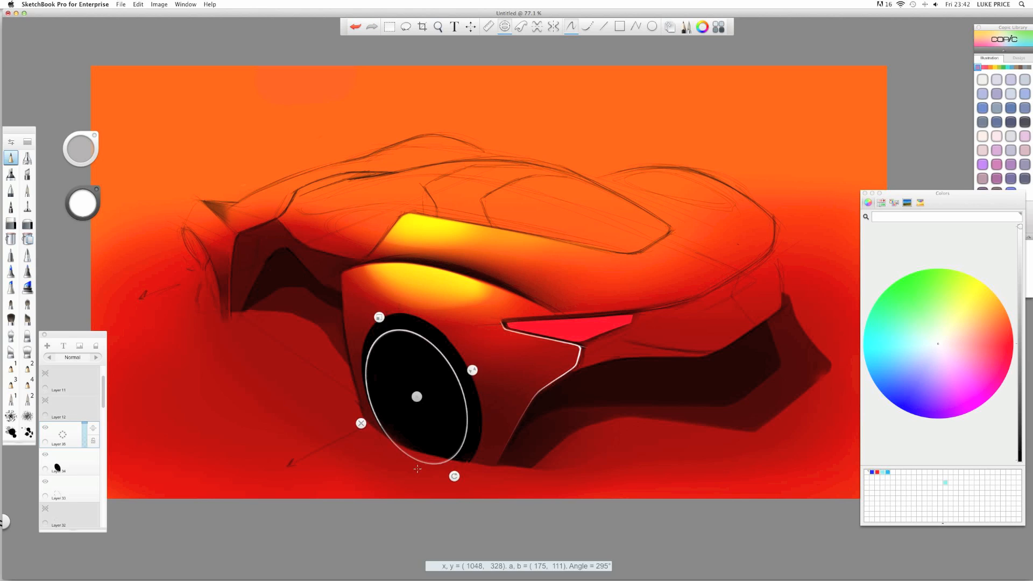
{"action": "key", "text": "e"}
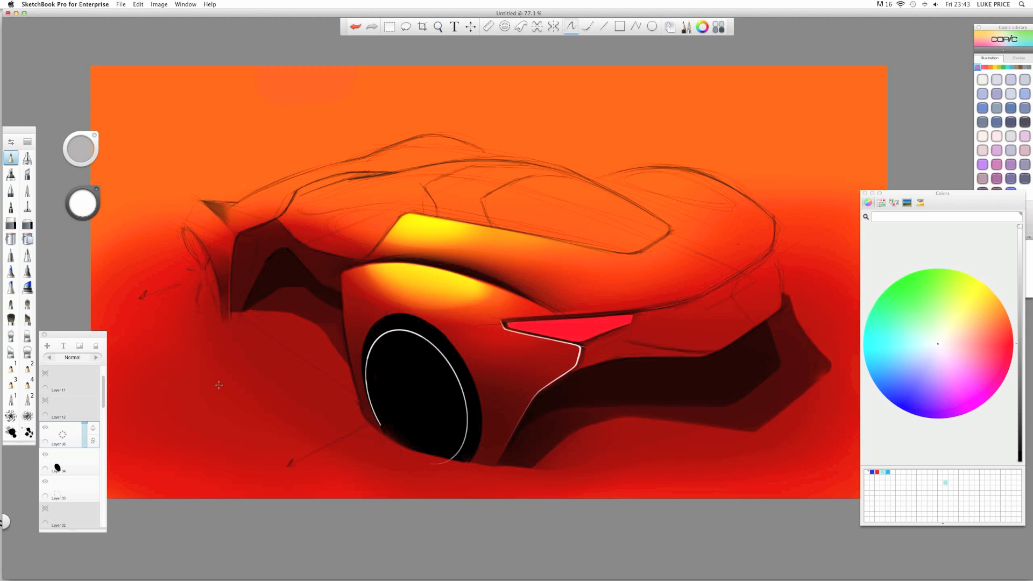
{"action": "left_click", "coordinate": [27, 224]}
- Add white pencil strokes along the wheel's lower edge and top with the ellipse guide
{"action": "key", "text": "e"}
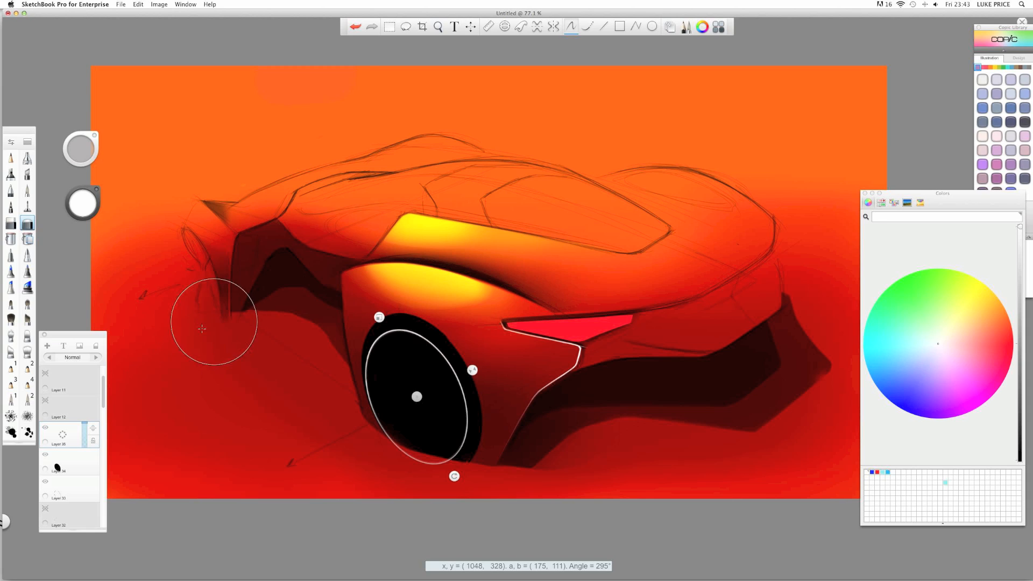
{"action": "left_click", "coordinate": [11, 158]}
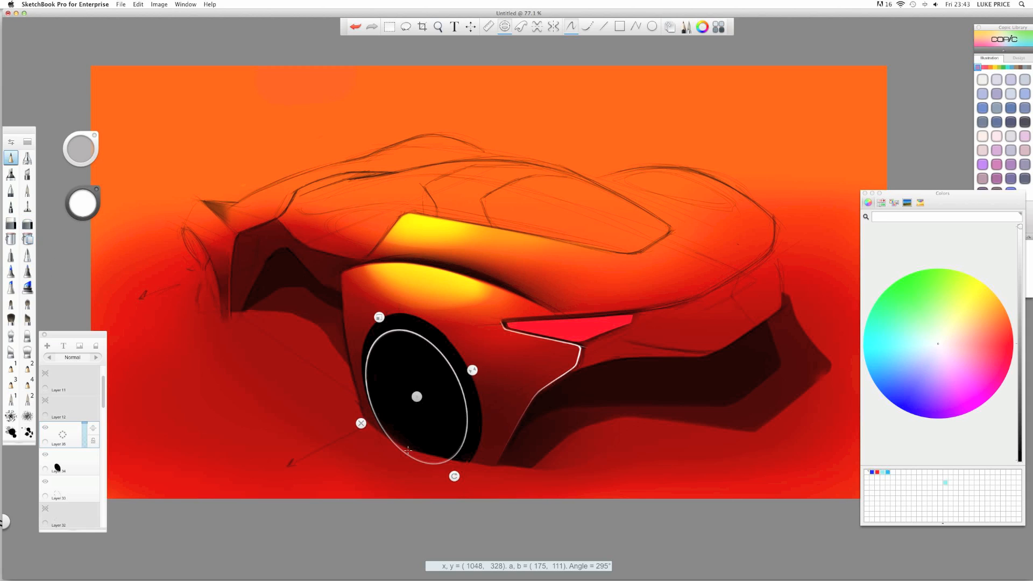
{"action": "left_click_drag", "start_coordinate": [421, 463], "coordinate": [427, 463]}
{"action": "left_click_drag", "start_coordinate": [398, 330], "coordinate": [413, 335]}
{"action": "left_click", "coordinate": [360, 424]}
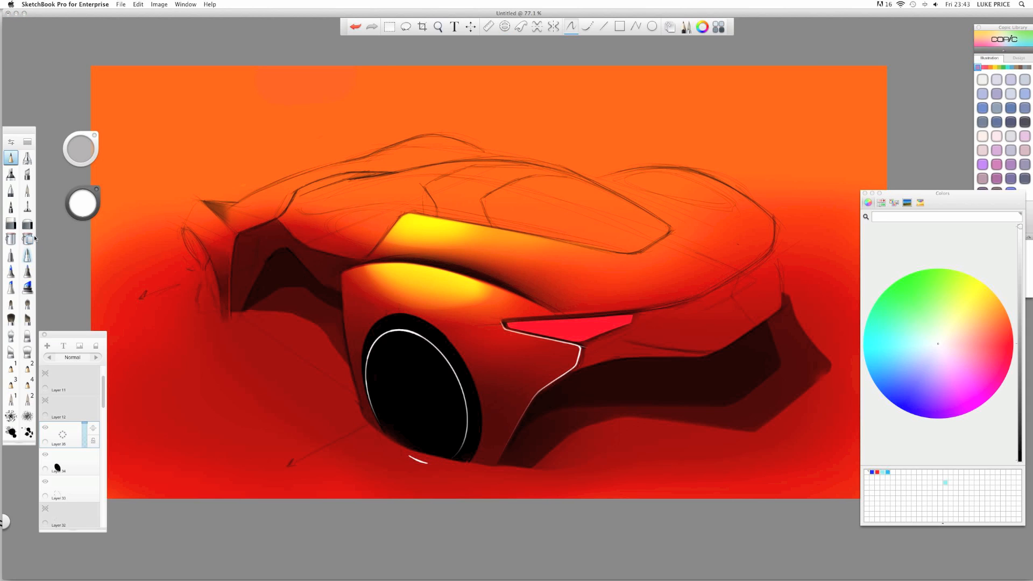
{"action": "left_click", "coordinate": [26, 223]}
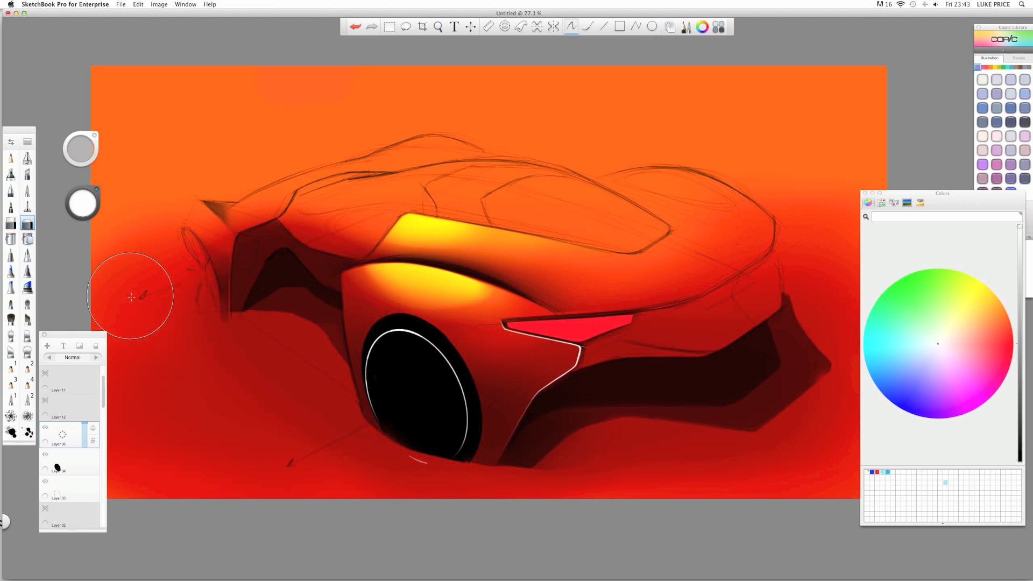
{"action": "left_click", "coordinate": [11, 159]}
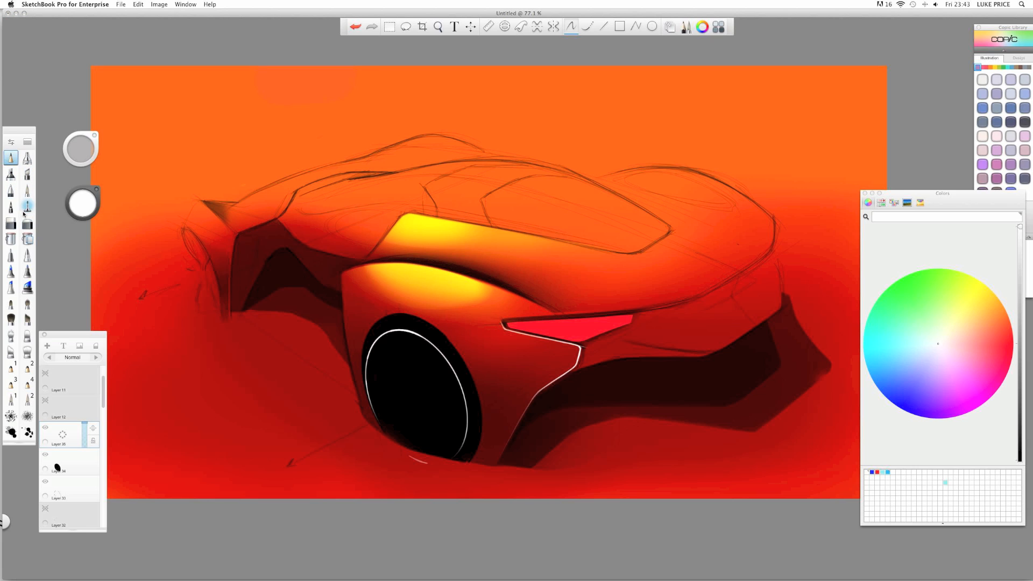
- Try the Traditional Pencil 1 and Pencil 3 brushes with undone test strokes across the car
{"action": "left_click", "coordinate": [15, 134]}
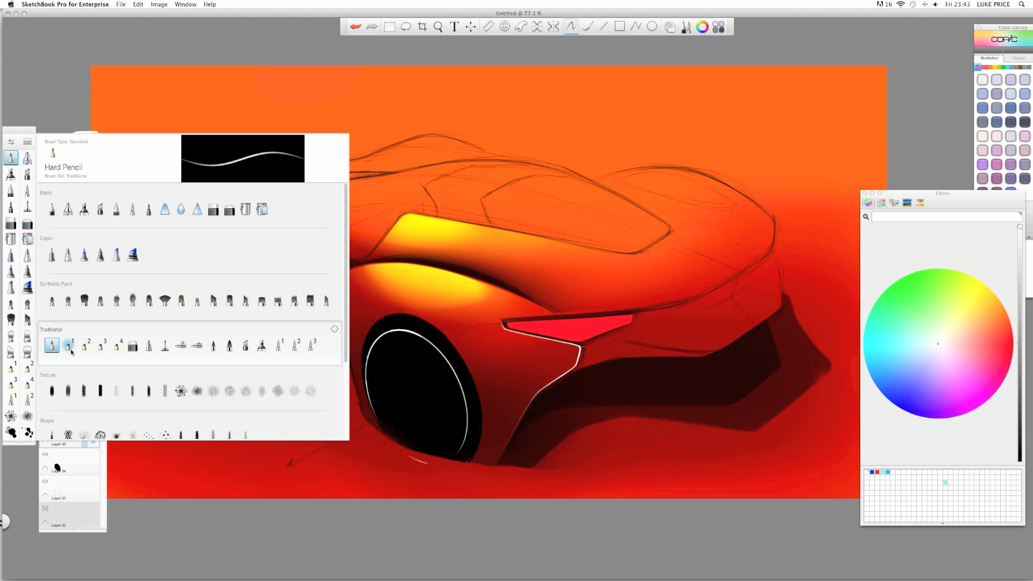
{"action": "left_click", "coordinate": [69, 348]}
{"action": "left_click_drag", "start_coordinate": [756, 298], "coordinate": [539, 239]}
{"action": "key", "text": "ctrl+z"}
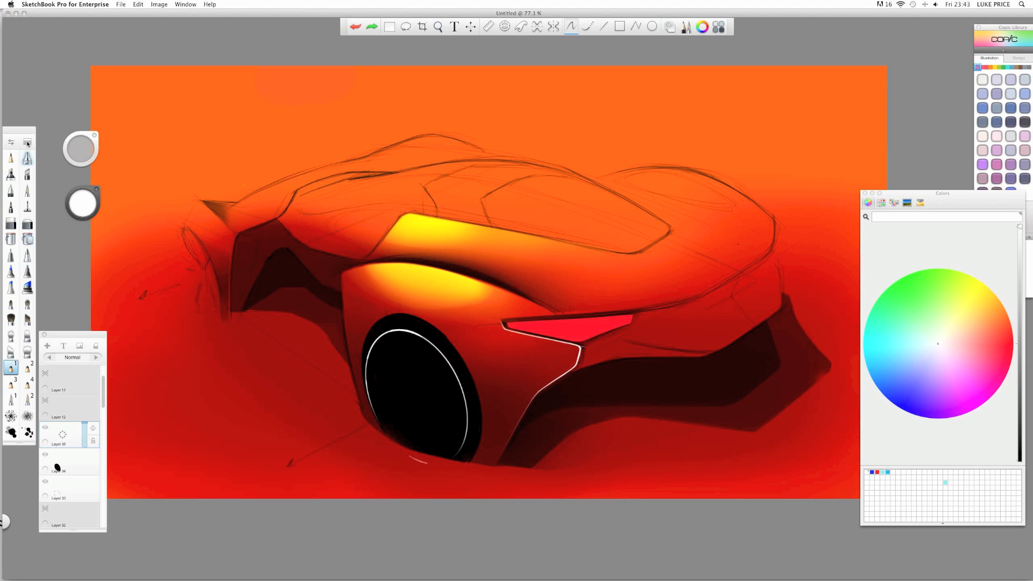
{"action": "left_click", "coordinate": [27, 141]}
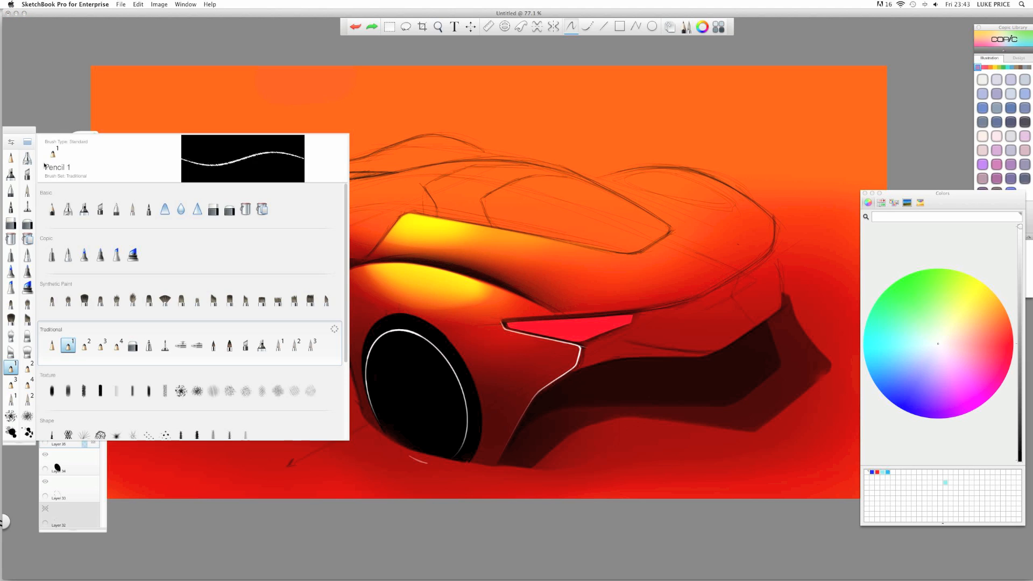
{"action": "left_click", "coordinate": [101, 345]}
{"action": "left_click_drag", "start_coordinate": [709, 295], "coordinate": [488, 266]}
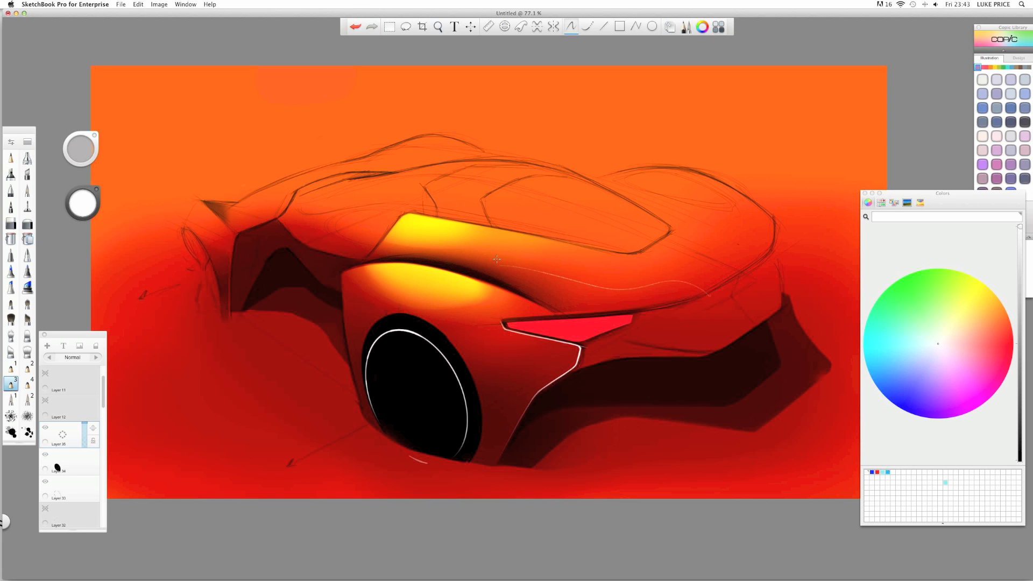
{"action": "key", "text": "ctrl+z"}
{"action": "left_click_drag", "start_coordinate": [646, 289], "coordinate": [436, 251]}
{"action": "key", "text": "ctrl+z"}
- Set Pencil 3's heavy-pressure size to 29.6 in Brush Properties and save it
{"action": "left_click", "coordinate": [11, 142]}
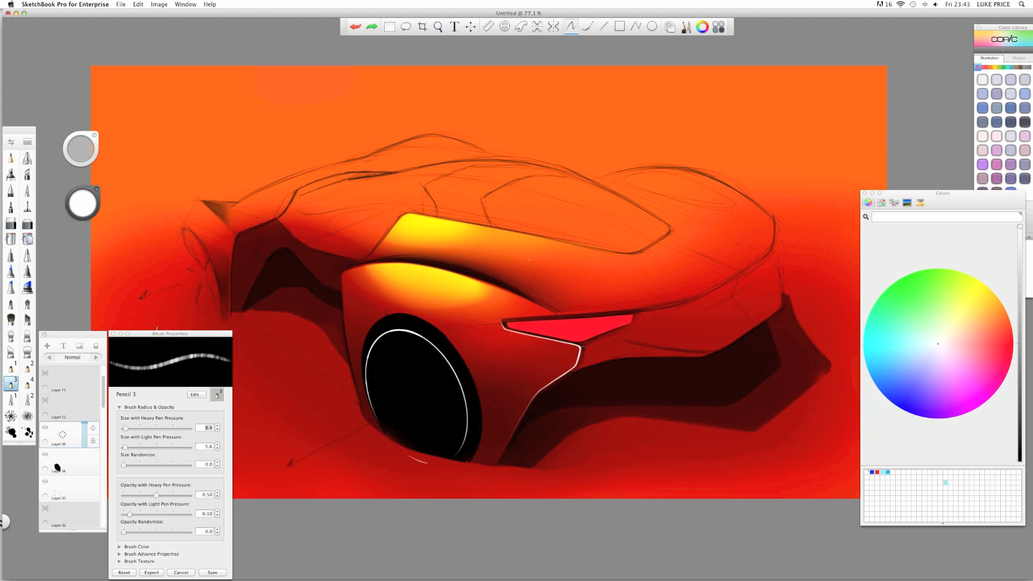
{"action": "left_click_drag", "start_coordinate": [155, 336], "coordinate": [205, 221]}
{"action": "mouse_move", "coordinate": [177, 306]}
{"action": "left_mouse_down"}
{"action": "mouse_move", "coordinate": [197, 304]}
{"action": "mouse_move", "coordinate": [167, 304]}
{"action": "mouse_move", "coordinate": [179, 324]}
{"action": "mouse_move", "coordinate": [167, 323]}
{"action": "left_mouse_up"}
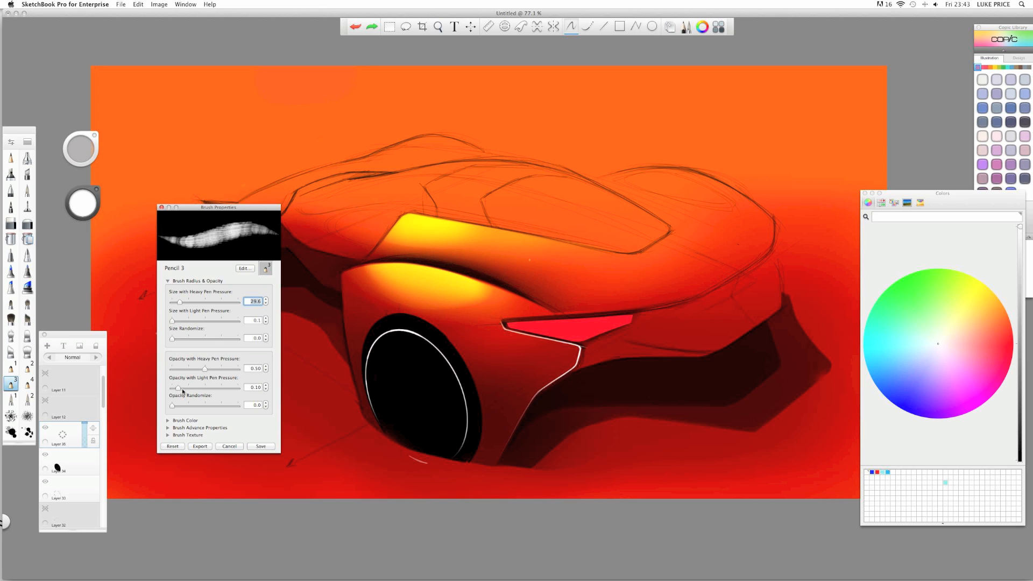
{"action": "left_click", "coordinate": [260, 446]}
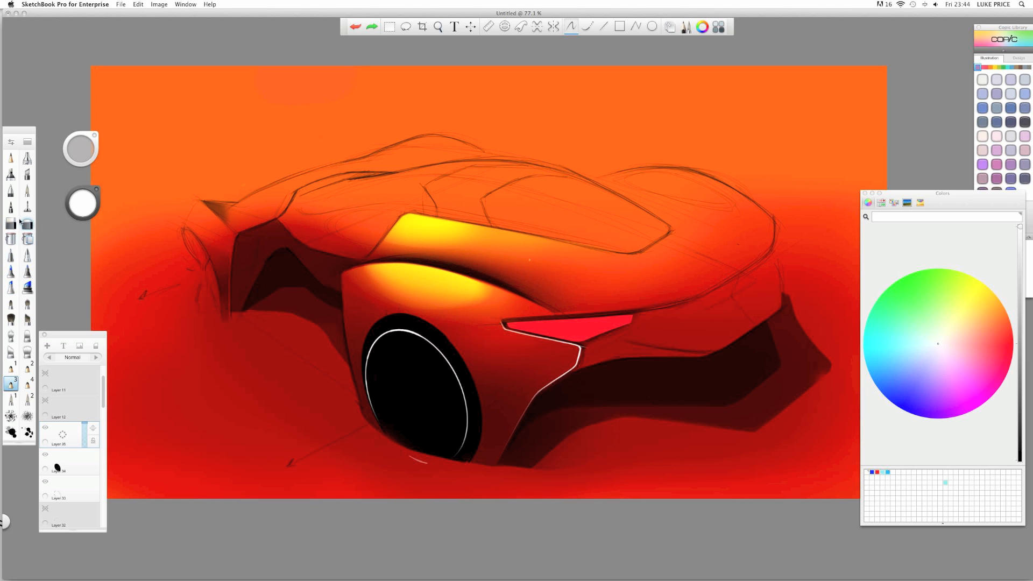
{"action": "left_click", "coordinate": [11, 157]}
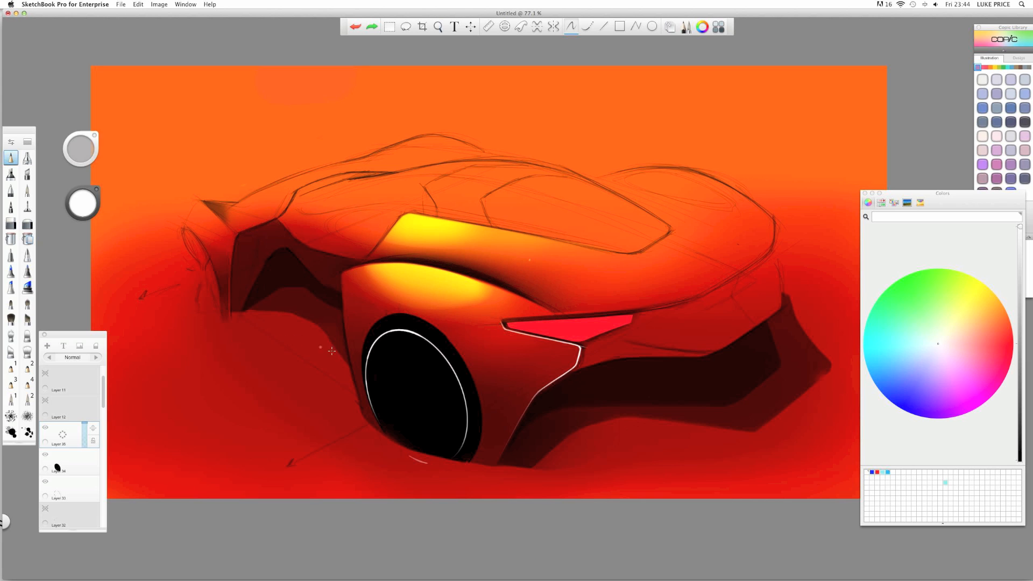
- Undo a test stroke and enlarge and reposition the ellipse guide around the wheel
{"action": "mouse_move", "coordinate": [450, 381]}
{"action": "left_mouse_down"}
{"action": "mouse_move", "coordinate": [404, 361]}
{"action": "mouse_move", "coordinate": [273, 348]}
{"action": "left_mouse_up"}
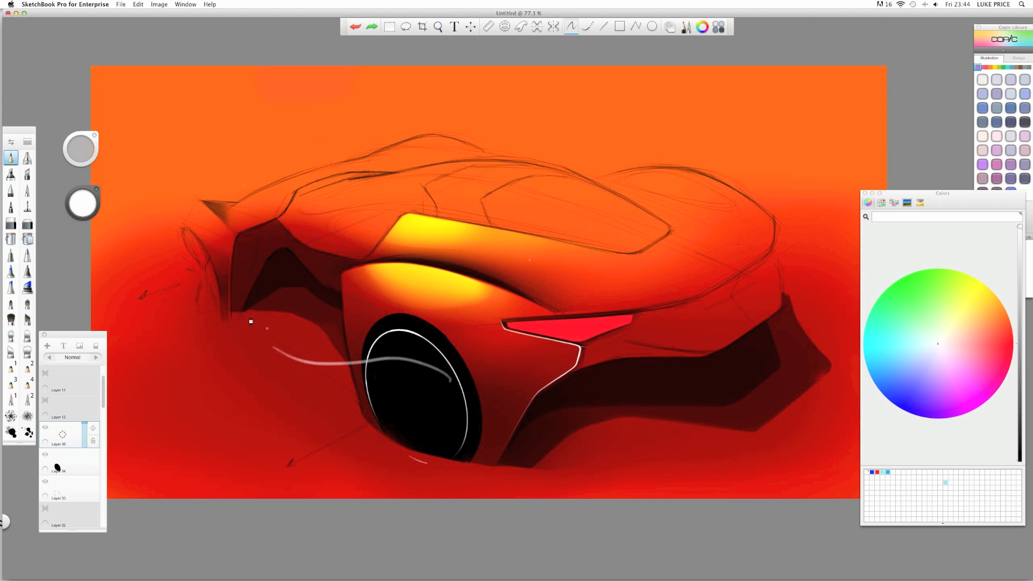
{"action": "key", "text": "super+z"}
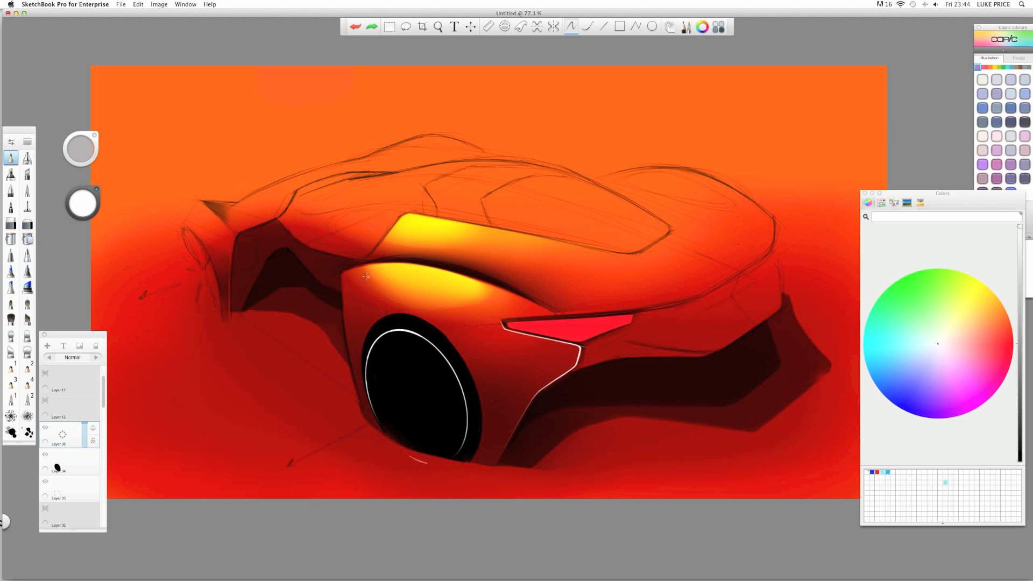
{"action": "key", "text": "e"}
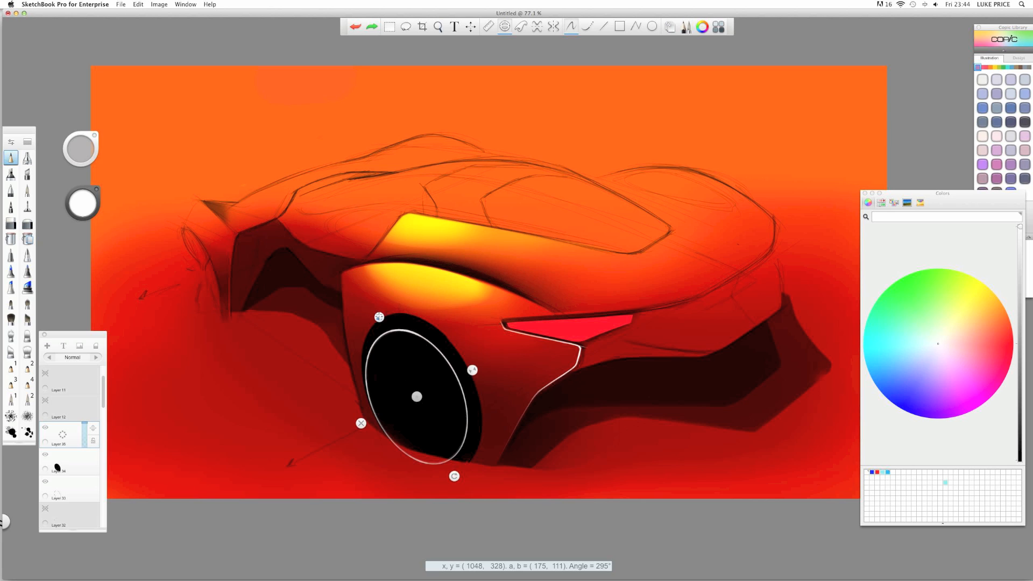
{"action": "left_click_drag", "start_coordinate": [380, 317], "coordinate": [375, 311]}
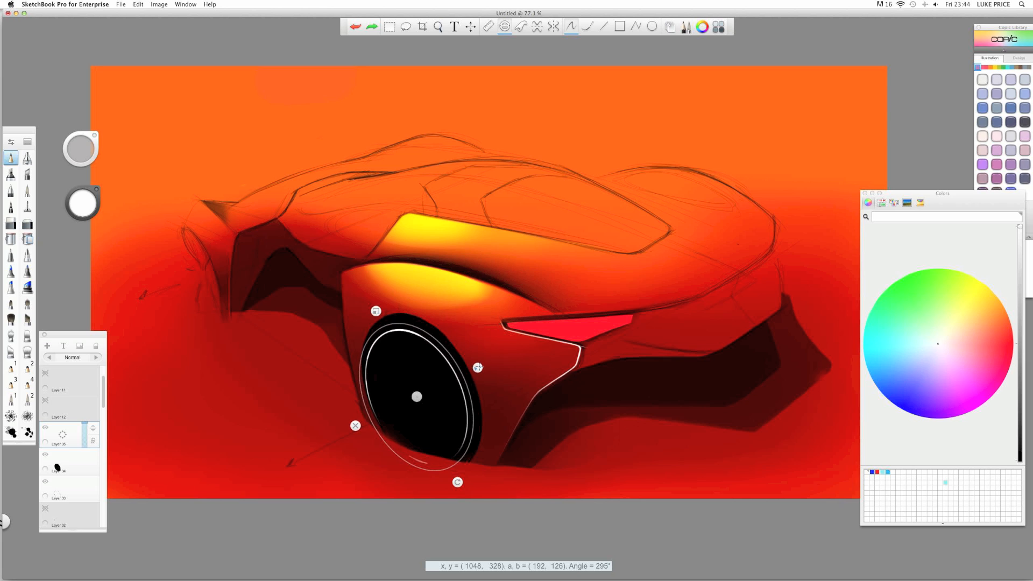
{"action": "left_click_drag", "start_coordinate": [417, 396], "coordinate": [419, 395]}
{"action": "left_click_drag", "start_coordinate": [377, 309], "coordinate": [378, 309]}
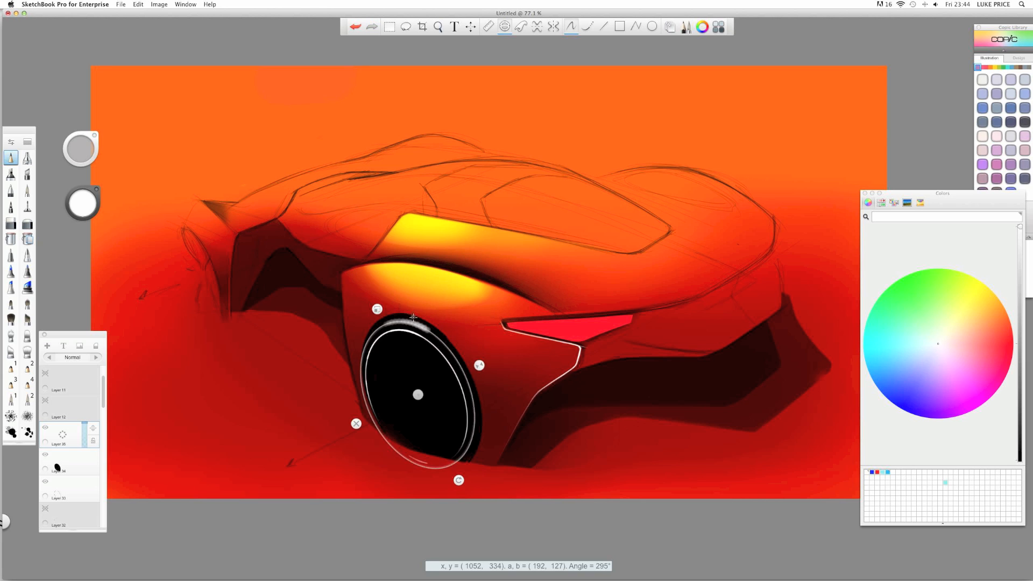
- Paint a white rim highlight on the wheel arch, soften it with the eraser, and fade the layer to 28%
{"action": "mouse_move", "coordinate": [414, 317]}
{"action": "left_mouse_down"}
{"action": "mouse_move", "coordinate": [392, 329]}
{"action": "mouse_move", "coordinate": [427, 339]}
{"action": "mouse_move", "coordinate": [392, 332]}
{"action": "mouse_move", "coordinate": [441, 365]}
{"action": "left_mouse_up"}
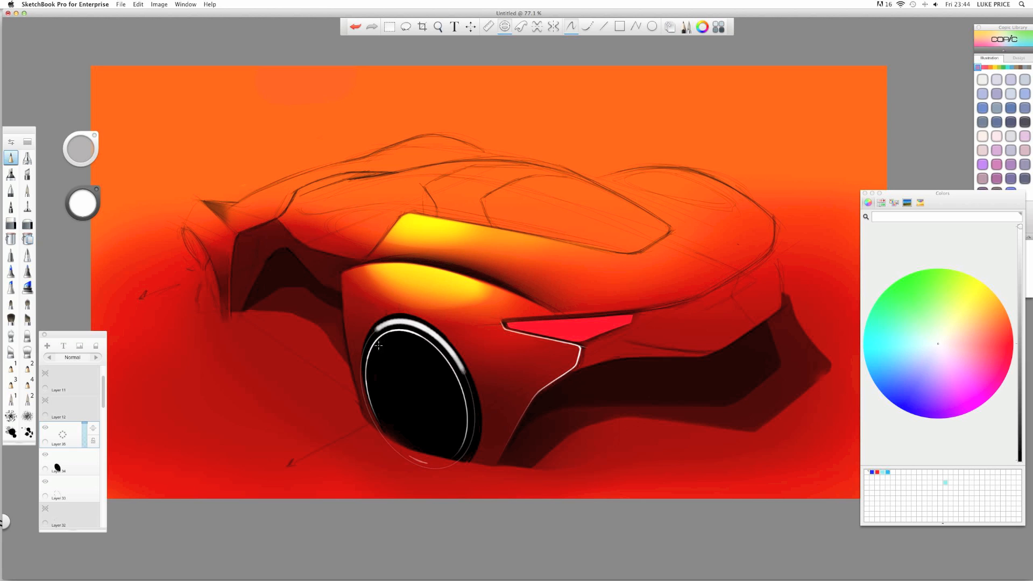
{"action": "mouse_move", "coordinate": [378, 345]}
{"action": "left_mouse_down"}
{"action": "mouse_move", "coordinate": [374, 353]}
{"action": "mouse_move", "coordinate": [437, 370]}
{"action": "mouse_move", "coordinate": [453, 359]}
{"action": "mouse_move", "coordinate": [465, 401]}
{"action": "left_mouse_up"}
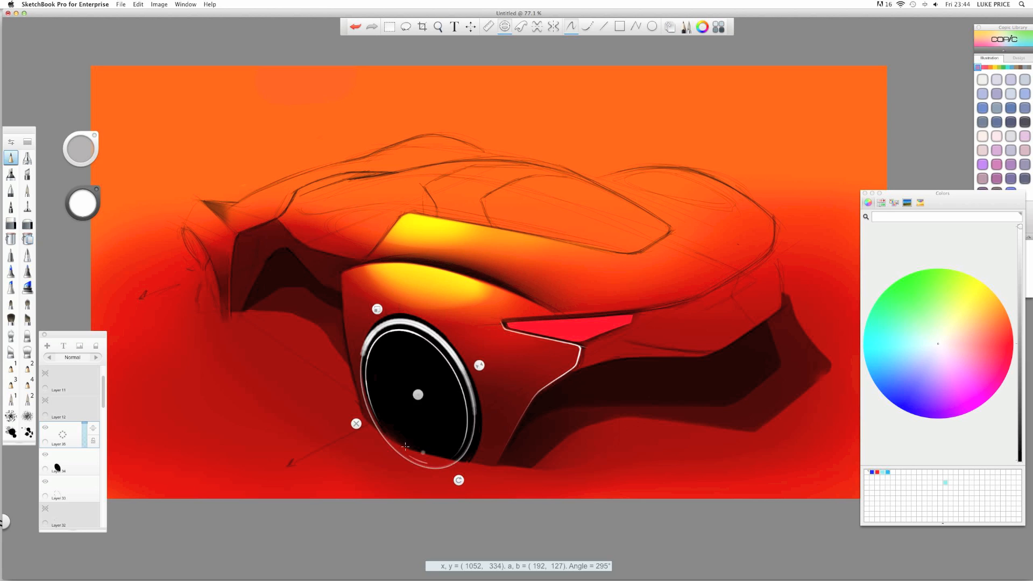
{"action": "left_click", "coordinate": [356, 424]}
{"action": "left_click", "coordinate": [27, 224]}
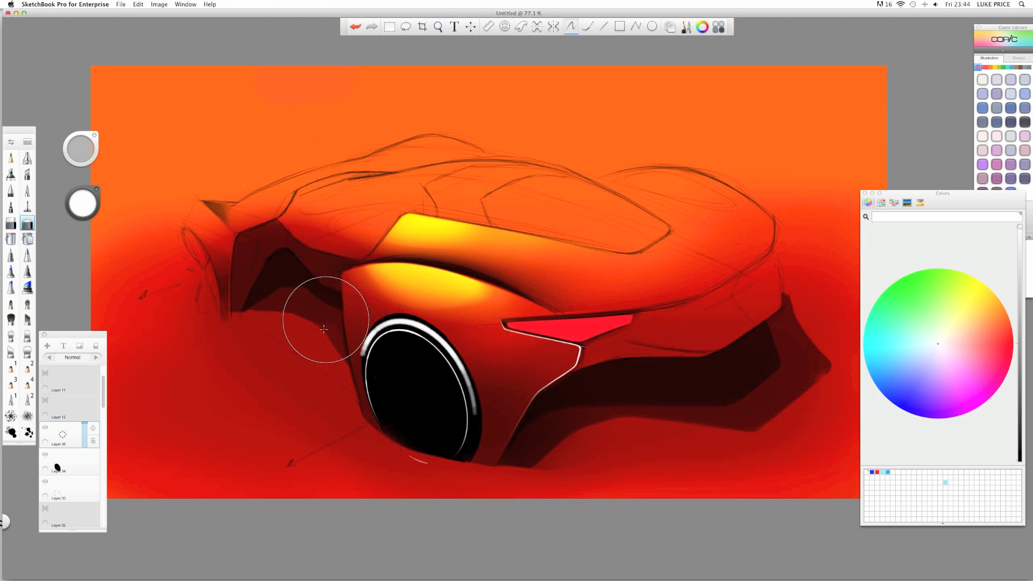
{"action": "mouse_move", "coordinate": [320, 328]}
{"action": "left_mouse_down"}
{"action": "mouse_move", "coordinate": [341, 376]}
{"action": "mouse_move", "coordinate": [356, 315]}
{"action": "mouse_move", "coordinate": [367, 311]}
{"action": "mouse_move", "coordinate": [384, 326]}
{"action": "left_mouse_up"}
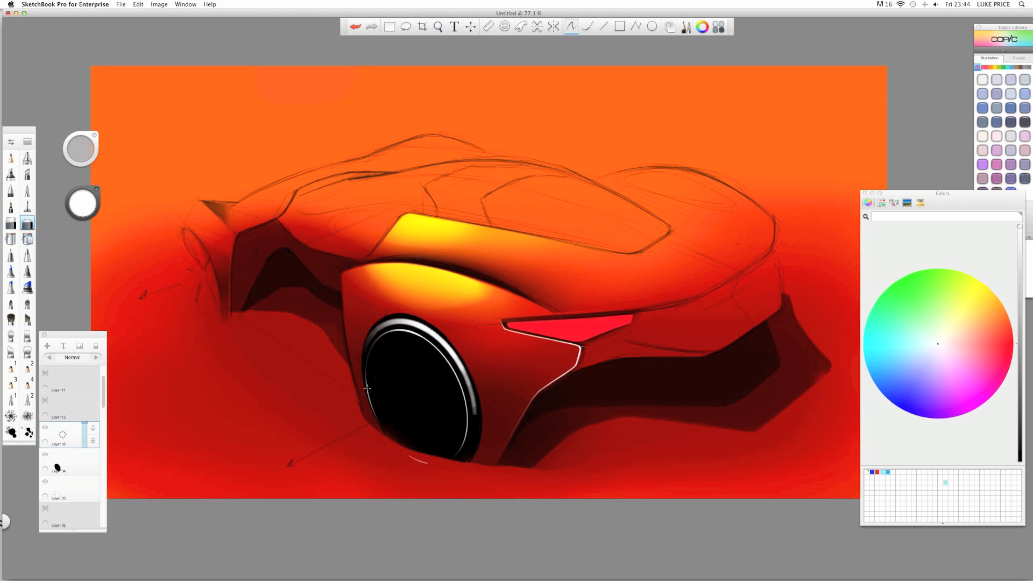
{"action": "mouse_move", "coordinate": [469, 450]}
{"action": "left_mouse_down"}
{"action": "mouse_move", "coordinate": [438, 399]}
{"action": "mouse_move", "coordinate": [458, 386]}
{"action": "mouse_move", "coordinate": [426, 344]}
{"action": "left_mouse_up"}
{"action": "left_click_drag", "start_coordinate": [453, 413], "coordinate": [428, 344]}
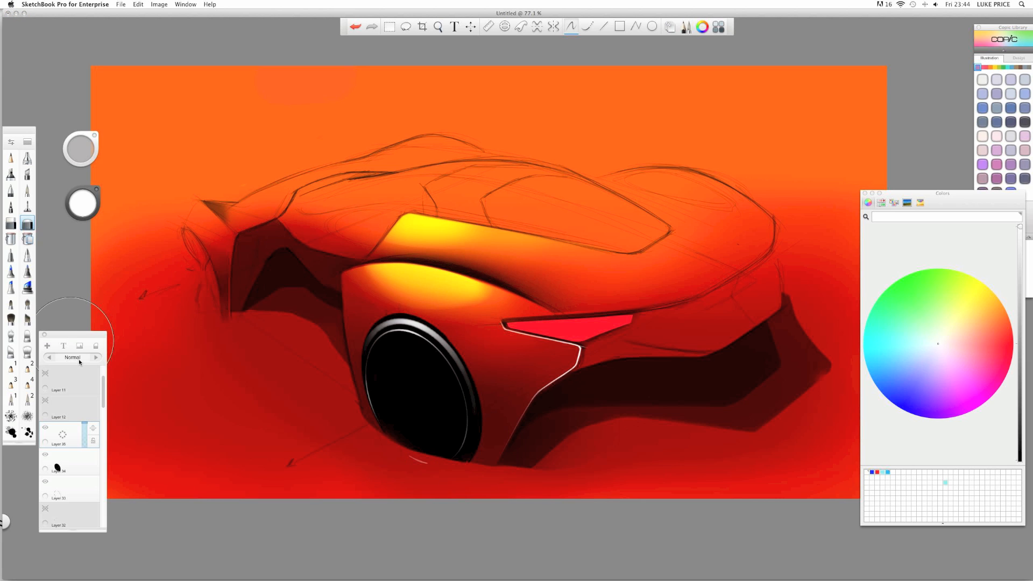
{"action": "left_click_drag", "start_coordinate": [85, 423], "coordinate": [88, 442]}
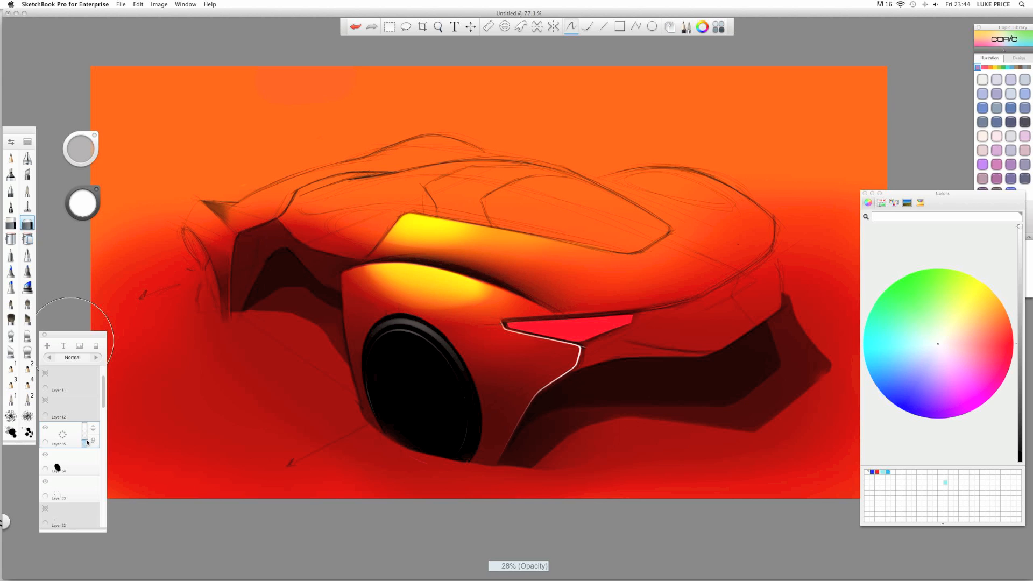
- Undo a highlight resize and remove the thick highlight arc from the rim
{"action": "key", "text": "v"}
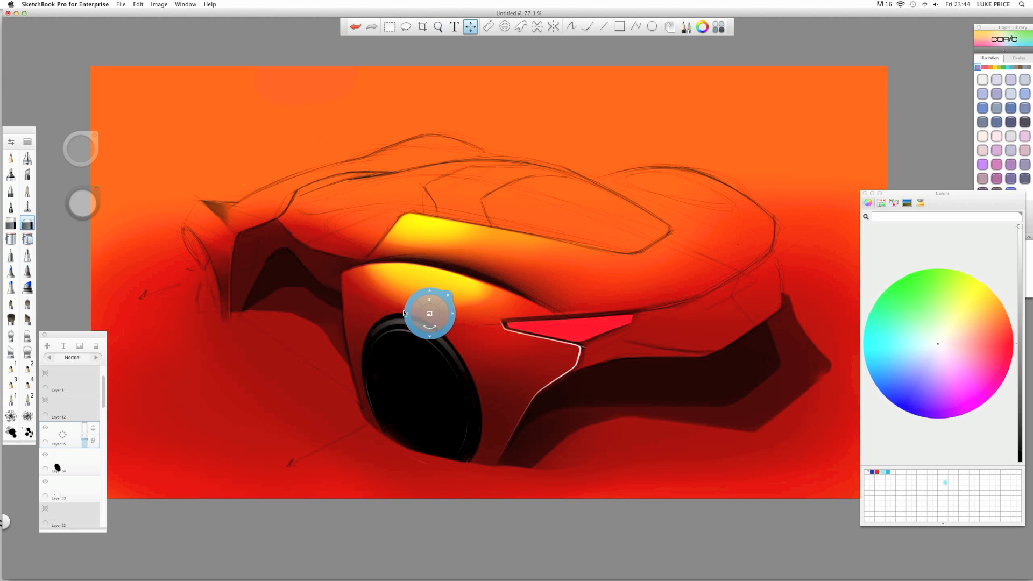
{"action": "left_click_drag", "start_coordinate": [429, 311], "coordinate": [426, 299]}
{"action": "key", "text": "Escape"}
{"action": "key", "text": "super+z"}
{"action": "key", "text": "v"}
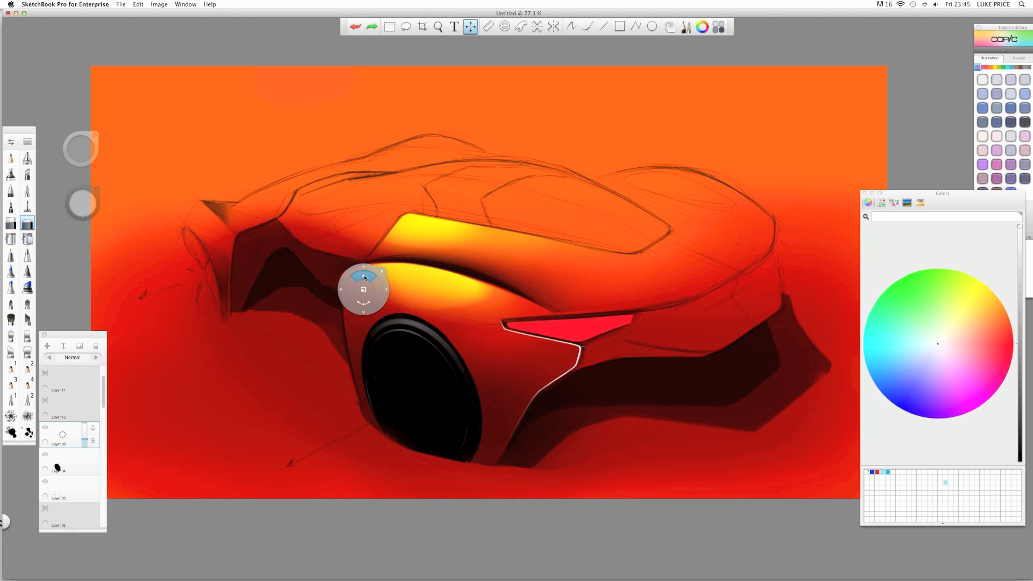
{"action": "key", "text": "Escape"}
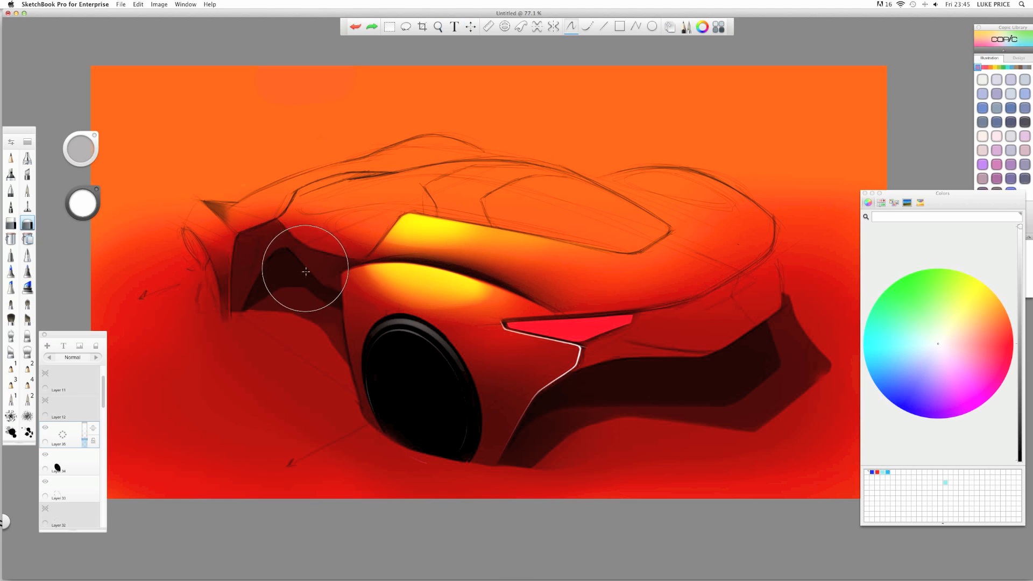
{"action": "key", "text": "super+z"}
{"action": "key", "text": "super+z"}
{"action": "key", "text": "super+z"}
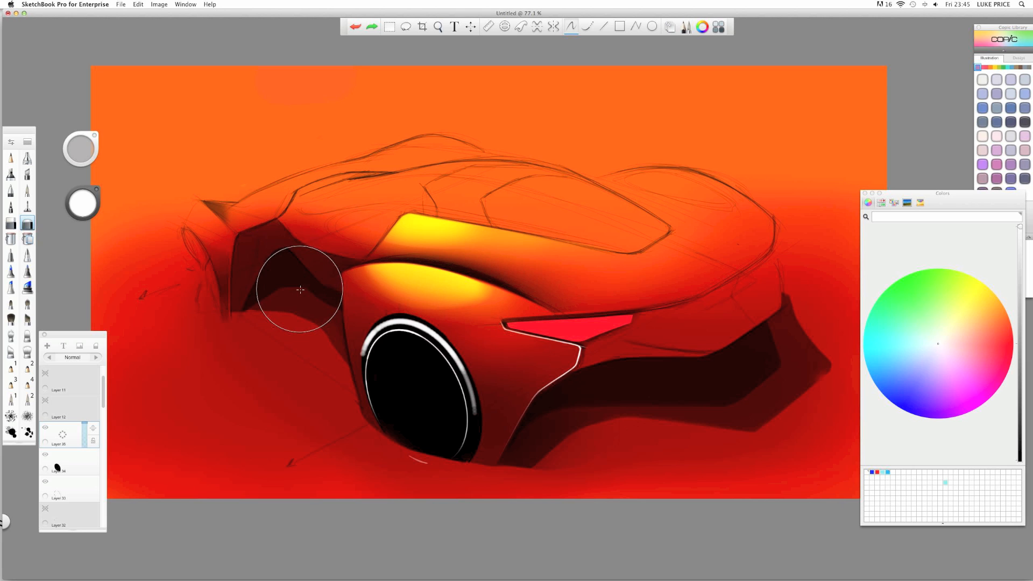
{"action": "key", "text": "super+z"}
{"action": "key", "text": "super+z"}
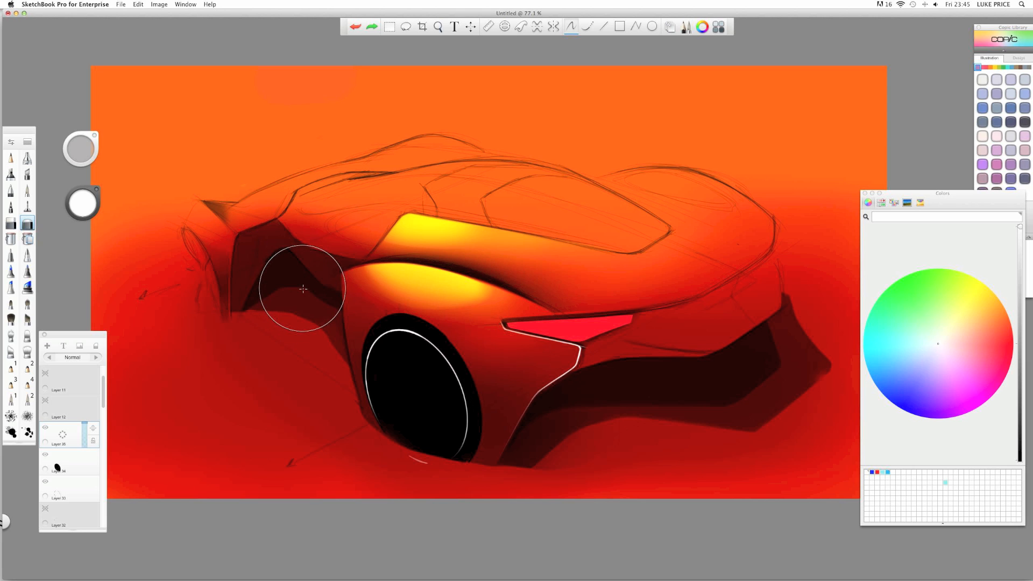
- On a new layer, pencil a white highlight along the upper rim using the ellipse guide
{"action": "key", "text": "e"}
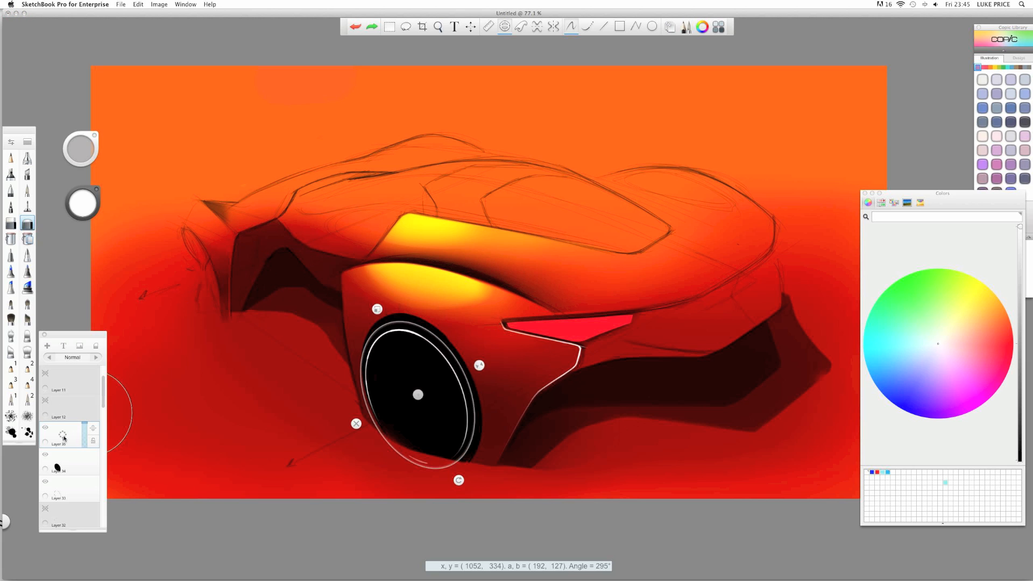
{"action": "left_click_drag", "start_coordinate": [63, 437], "coordinate": [73, 374]}
{"action": "left_click", "coordinate": [11, 159]}
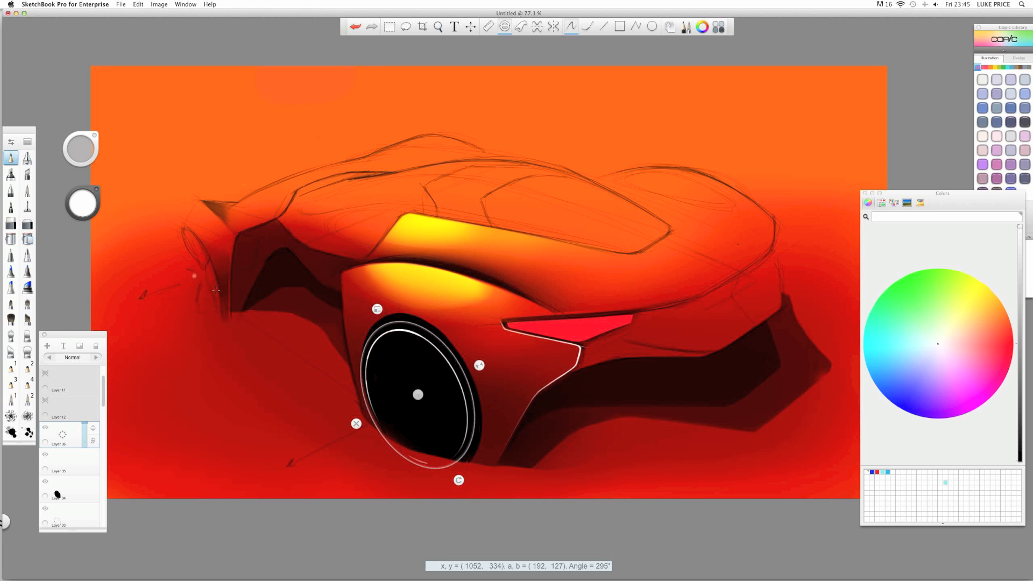
{"action": "mouse_move", "coordinate": [395, 321]}
{"action": "left_mouse_down"}
{"action": "mouse_move", "coordinate": [373, 339]}
{"action": "mouse_move", "coordinate": [411, 325]}
{"action": "mouse_move", "coordinate": [440, 341]}
{"action": "mouse_move", "coordinate": [385, 330]}
{"action": "mouse_move", "coordinate": [458, 377]}
{"action": "mouse_move", "coordinate": [412, 330]}
{"action": "mouse_move", "coordinate": [359, 374]}
{"action": "left_mouse_up"}
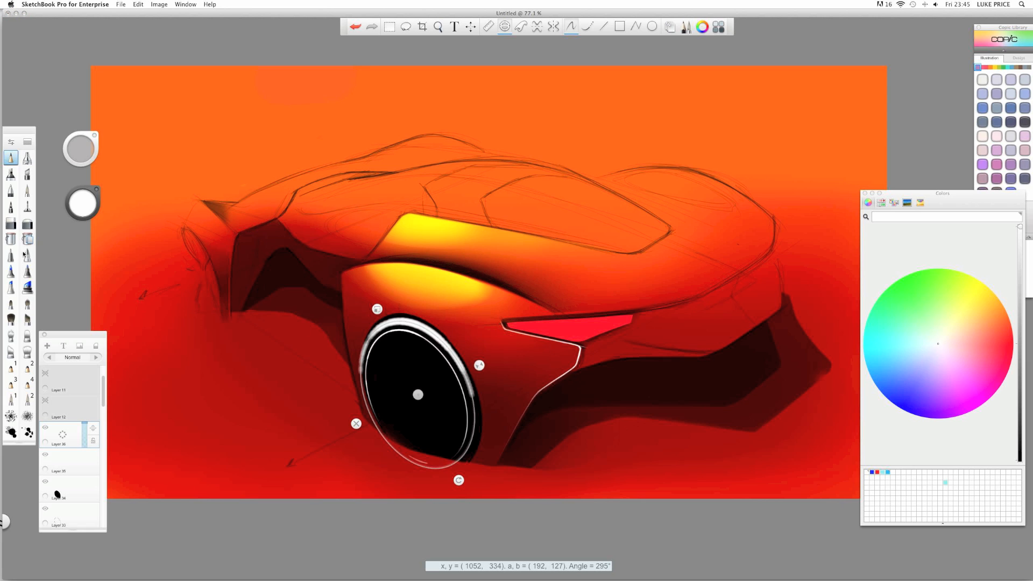
- Erase the rim highlight's ends and upper arc, then lower its layer opacity to 68%
{"action": "left_click", "coordinate": [27, 224]}
{"action": "key", "text": "e"}
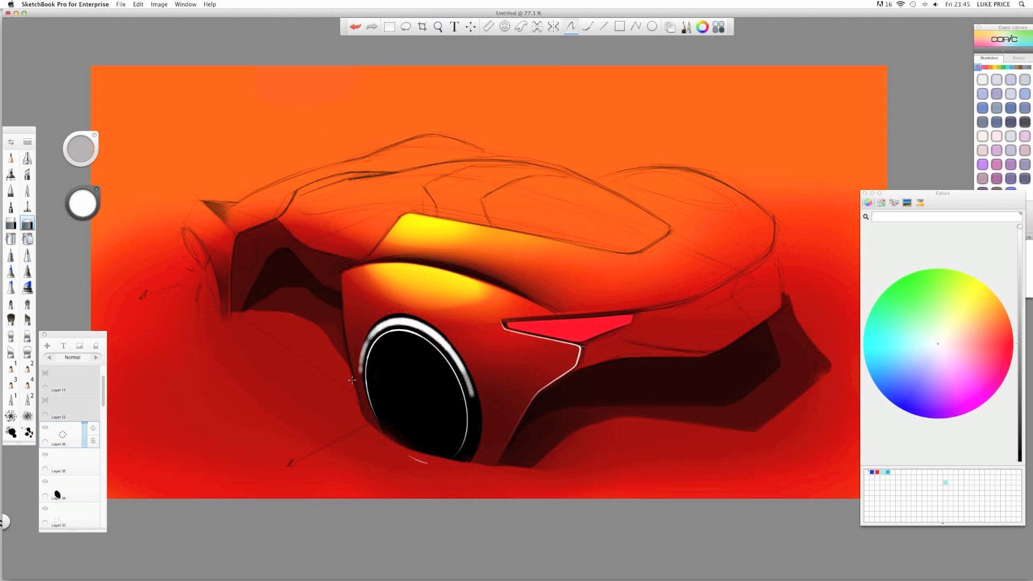
{"action": "mouse_move", "coordinate": [345, 360]}
{"action": "left_mouse_down"}
{"action": "mouse_move", "coordinate": [350, 383]}
{"action": "mouse_move", "coordinate": [372, 332]}
{"action": "mouse_move", "coordinate": [359, 371]}
{"action": "left_mouse_up"}
{"action": "mouse_move", "coordinate": [474, 397]}
{"action": "left_mouse_down"}
{"action": "mouse_move", "coordinate": [431, 334]}
{"action": "mouse_move", "coordinate": [472, 395]}
{"action": "left_mouse_up"}
{"action": "mouse_move", "coordinate": [361, 359]}
{"action": "left_mouse_down"}
{"action": "mouse_move", "coordinate": [388, 324]}
{"action": "mouse_move", "coordinate": [452, 350]}
{"action": "mouse_move", "coordinate": [388, 322]}
{"action": "mouse_move", "coordinate": [380, 336]}
{"action": "mouse_move", "coordinate": [404, 323]}
{"action": "left_mouse_up"}
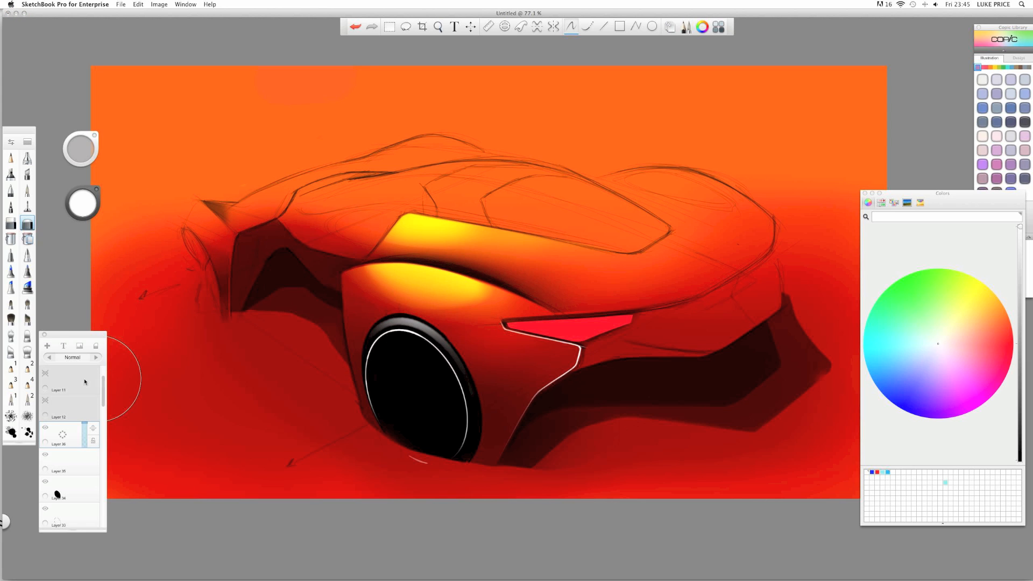
{"action": "left_click_drag", "start_coordinate": [85, 427], "coordinate": [87, 433]}
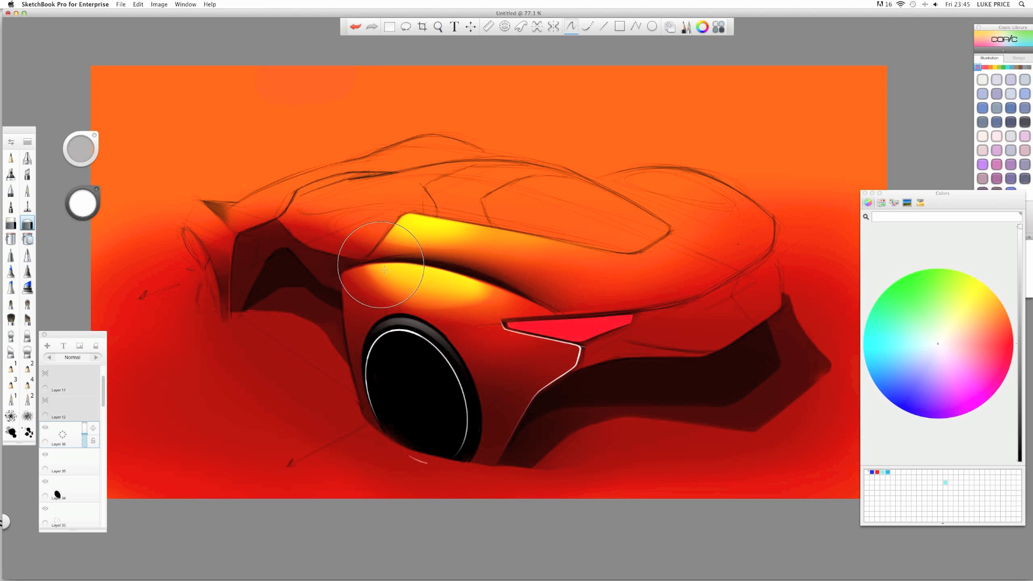
- Zoom out to the whole car and add empty Layer 37 on top
{"action": "key", "text": "space"}
{"action": "mouse_move", "coordinate": [401, 290]}
{"action": "left_mouse_down"}
{"action": "mouse_move", "coordinate": [347, 286]}
{"action": "mouse_move", "coordinate": [415, 289]}
{"action": "mouse_move", "coordinate": [402, 282]}
{"action": "left_mouse_up"}
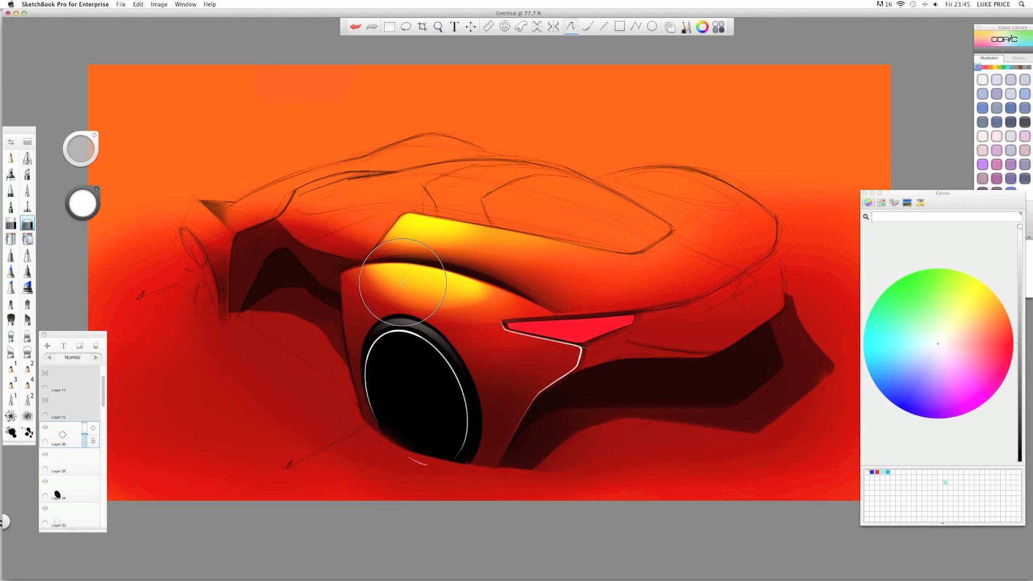
{"action": "left_click_drag", "start_coordinate": [62, 437], "coordinate": [62, 419]}
- Switch to a very thin Pencil brush and sketch about seven white spokes inside the black rear wheel
{"action": "left_click", "coordinate": [11, 157]}
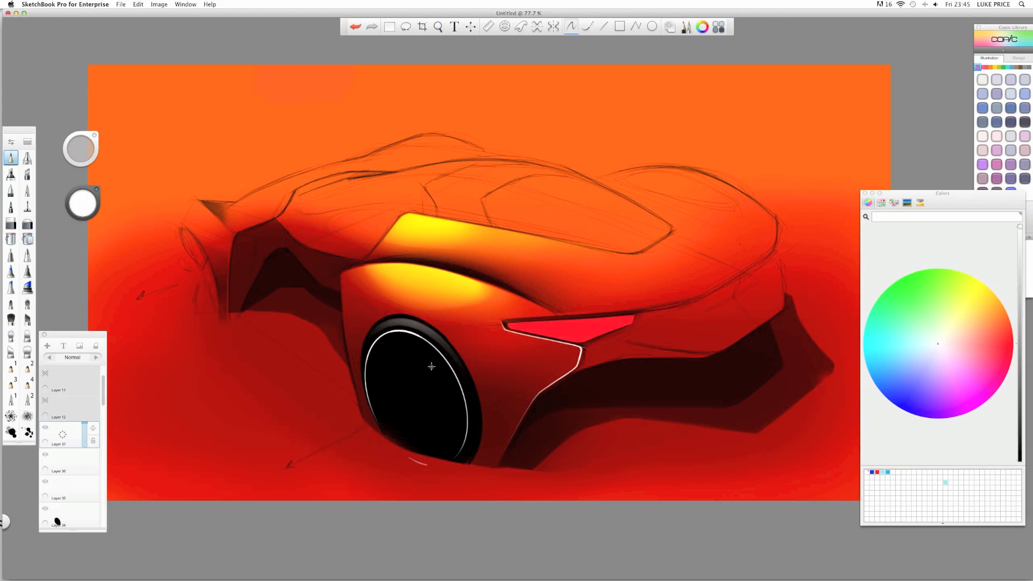
{"action": "key", "text": "b"}
{"action": "left_click_drag", "start_coordinate": [325, 319], "coordinate": [276, 314]}
{"action": "left_click_drag", "start_coordinate": [396, 326], "coordinate": [416, 373]}
{"action": "mouse_move", "coordinate": [395, 326]}
{"action": "left_mouse_down"}
{"action": "mouse_move", "coordinate": [412, 366]}
{"action": "mouse_move", "coordinate": [447, 393]}
{"action": "left_mouse_up"}
{"action": "mouse_move", "coordinate": [416, 334]}
{"action": "left_mouse_down"}
{"action": "mouse_move", "coordinate": [423, 370]}
{"action": "mouse_move", "coordinate": [440, 384]}
{"action": "left_mouse_up"}
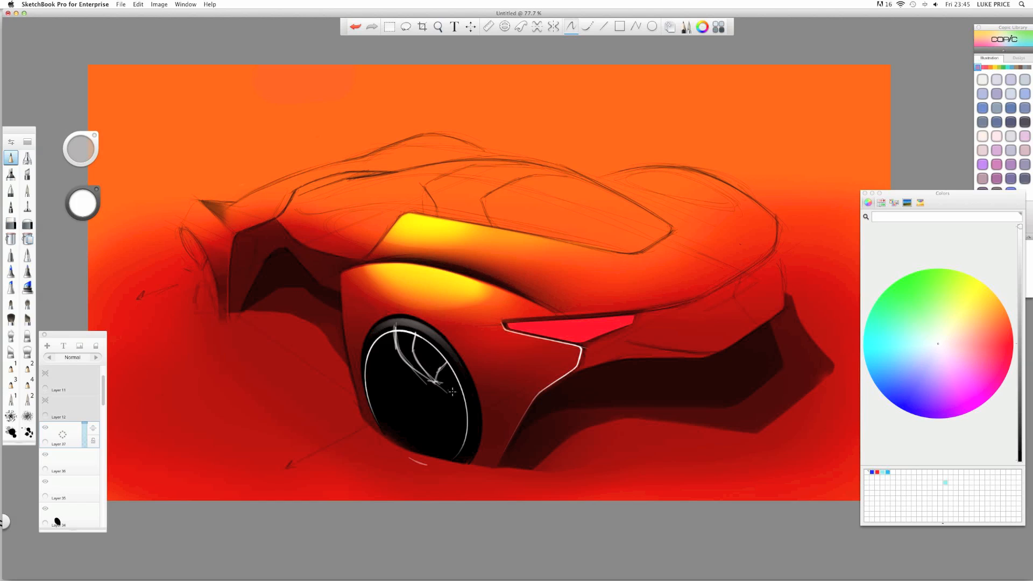
{"action": "mouse_move", "coordinate": [448, 386]}
{"action": "left_mouse_down"}
{"action": "mouse_move", "coordinate": [462, 433]}
{"action": "mouse_move", "coordinate": [443, 421]}
{"action": "mouse_move", "coordinate": [464, 433]}
{"action": "left_mouse_up"}
{"action": "left_click_drag", "start_coordinate": [422, 382], "coordinate": [363, 363]}
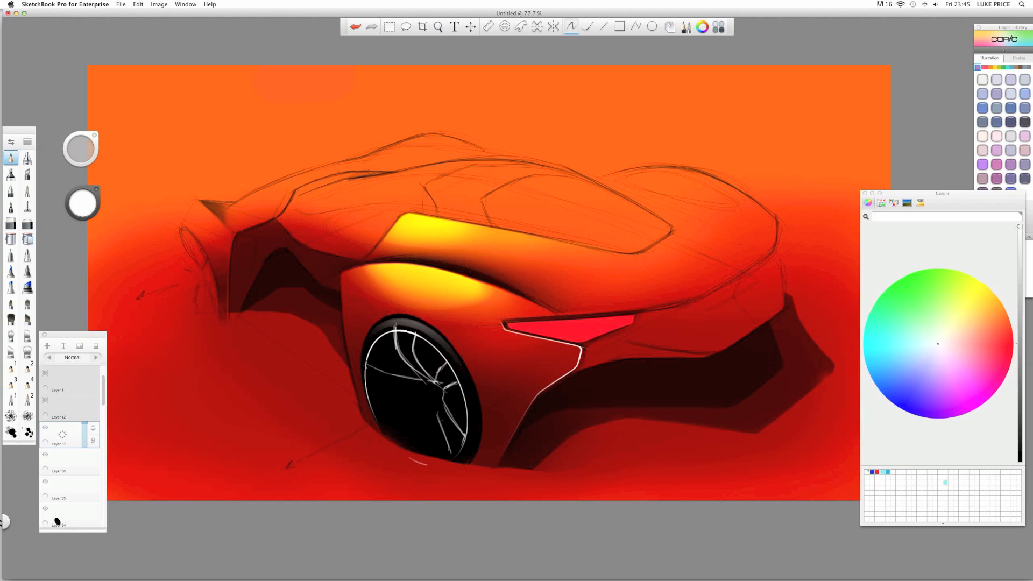
{"action": "mouse_move", "coordinate": [424, 384]}
{"action": "left_mouse_down"}
{"action": "mouse_move", "coordinate": [378, 393]}
{"action": "mouse_move", "coordinate": [424, 395]}
{"action": "mouse_move", "coordinate": [397, 447]}
{"action": "left_mouse_up"}
{"action": "mouse_move", "coordinate": [425, 415]}
{"action": "left_mouse_down"}
{"action": "mouse_move", "coordinate": [415, 444]}
{"action": "mouse_move", "coordinate": [413, 404]}
{"action": "mouse_move", "coordinate": [390, 444]}
{"action": "mouse_move", "coordinate": [433, 401]}
{"action": "left_mouse_up"}
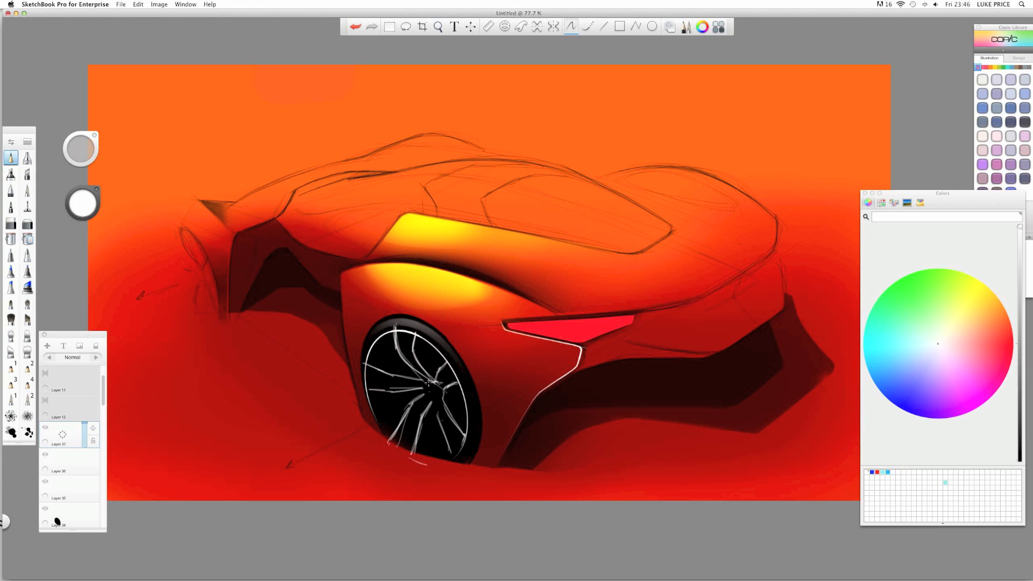
- Zoom in and retrace the left, upper, right and lower spokes with bolder white strokes
{"action": "key", "text": "space"}
{"action": "mouse_move", "coordinate": [390, 337]}
{"action": "left_mouse_down"}
{"action": "mouse_move", "coordinate": [332, 338]}
{"action": "mouse_move", "coordinate": [414, 357]}
{"action": "mouse_move", "coordinate": [393, 381]}
{"action": "left_mouse_up"}
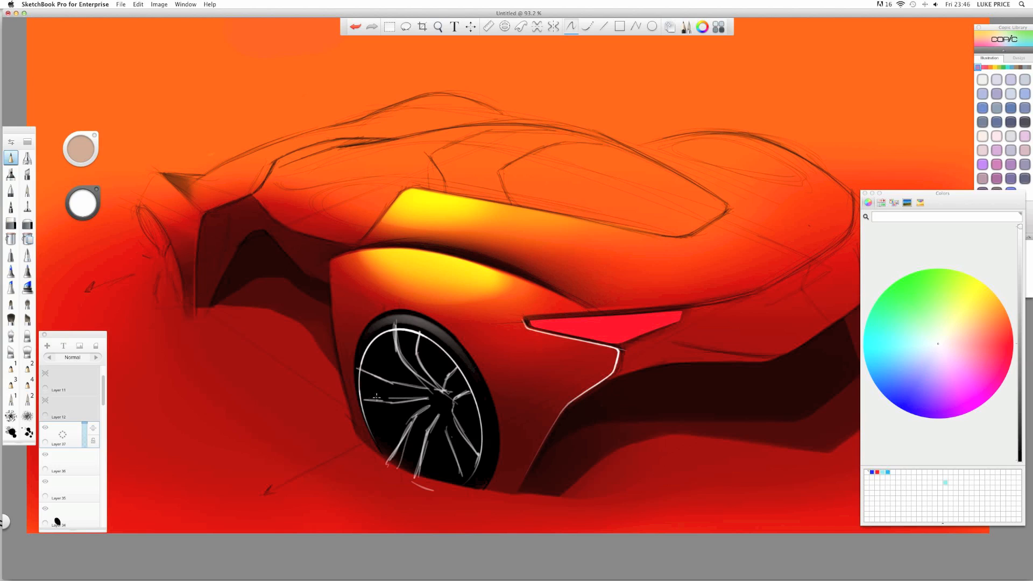
{"action": "mouse_move", "coordinate": [385, 402]}
{"action": "left_mouse_down"}
{"action": "mouse_move", "coordinate": [365, 401]}
{"action": "mouse_move", "coordinate": [397, 400]}
{"action": "mouse_move", "coordinate": [367, 373]}
{"action": "mouse_move", "coordinate": [407, 385]}
{"action": "left_mouse_up"}
{"action": "mouse_move", "coordinate": [397, 341]}
{"action": "left_mouse_down"}
{"action": "mouse_move", "coordinate": [396, 332]}
{"action": "mouse_move", "coordinate": [417, 352]}
{"action": "left_mouse_up"}
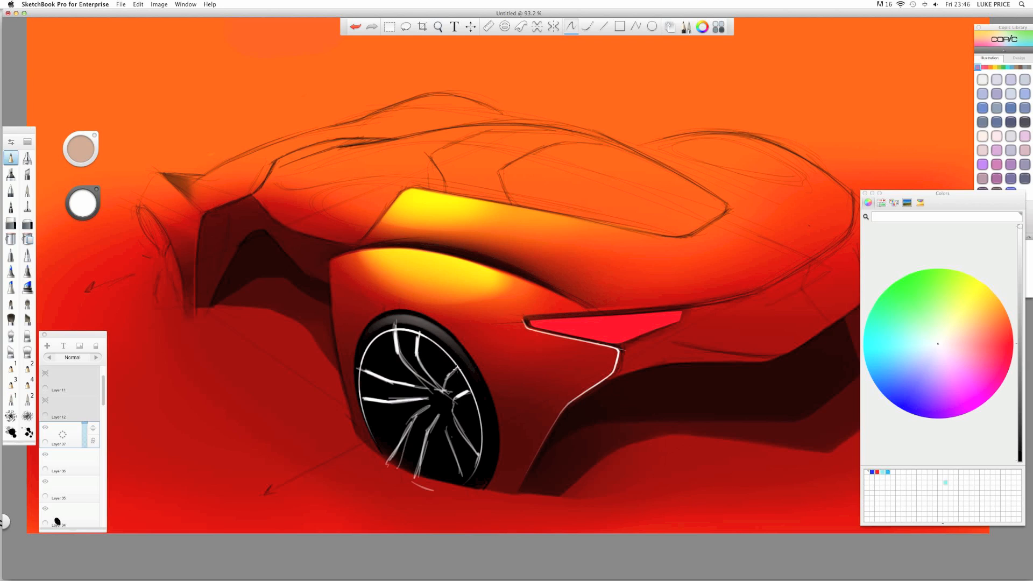
{"action": "mouse_move", "coordinate": [457, 369]}
{"action": "left_mouse_down"}
{"action": "mouse_move", "coordinate": [435, 394]}
{"action": "mouse_move", "coordinate": [476, 448]}
{"action": "left_mouse_up"}
{"action": "left_click_drag", "start_coordinate": [454, 405], "coordinate": [455, 417]}
{"action": "left_click_drag", "start_coordinate": [445, 430], "coordinate": [460, 469]}
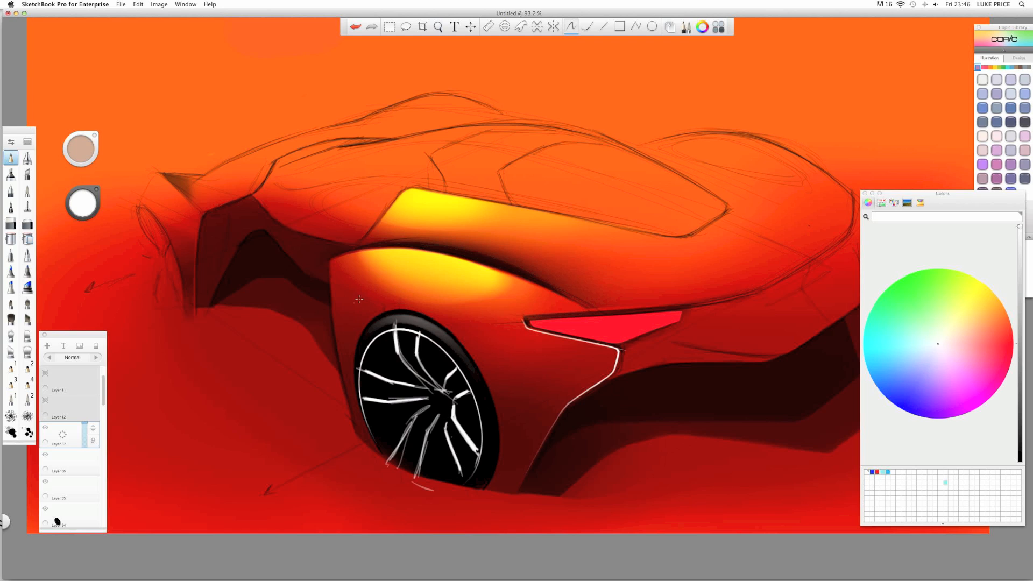
- Rotate the canvas to brighten the lower-left and upper-left spokes, then add a new layer above
{"action": "key", "text": "space"}
{"action": "left_click_drag", "start_coordinate": [378, 309], "coordinate": [463, 212]}
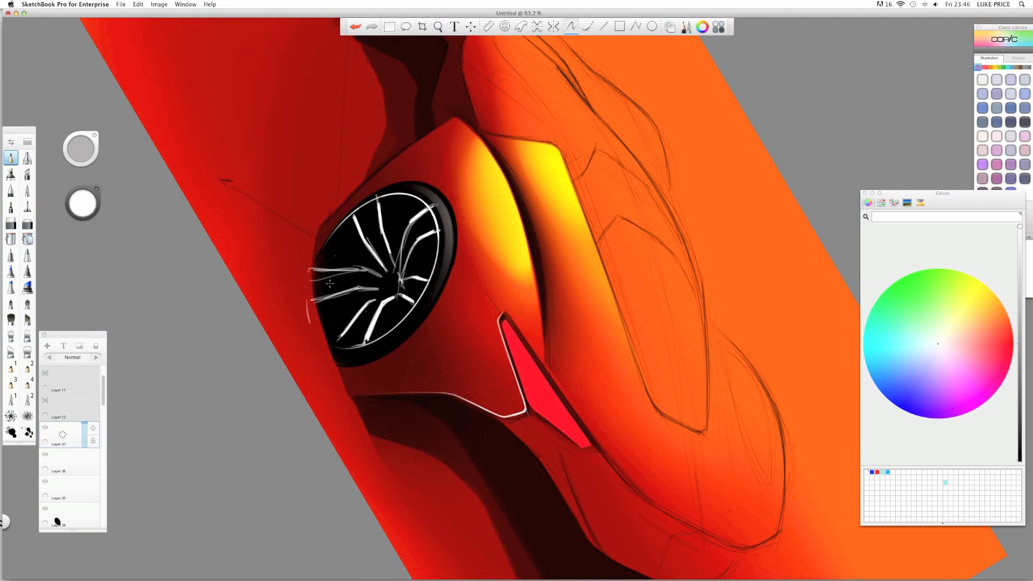
{"action": "left_click_drag", "start_coordinate": [376, 289], "coordinate": [316, 300]}
{"action": "mouse_move", "coordinate": [363, 271]}
{"action": "left_mouse_down"}
{"action": "mouse_move", "coordinate": [380, 277]}
{"action": "mouse_move", "coordinate": [330, 269]}
{"action": "mouse_move", "coordinate": [359, 268]}
{"action": "mouse_move", "coordinate": [333, 307]}
{"action": "mouse_move", "coordinate": [355, 439]}
{"action": "left_mouse_up"}
{"action": "key", "text": "space"}
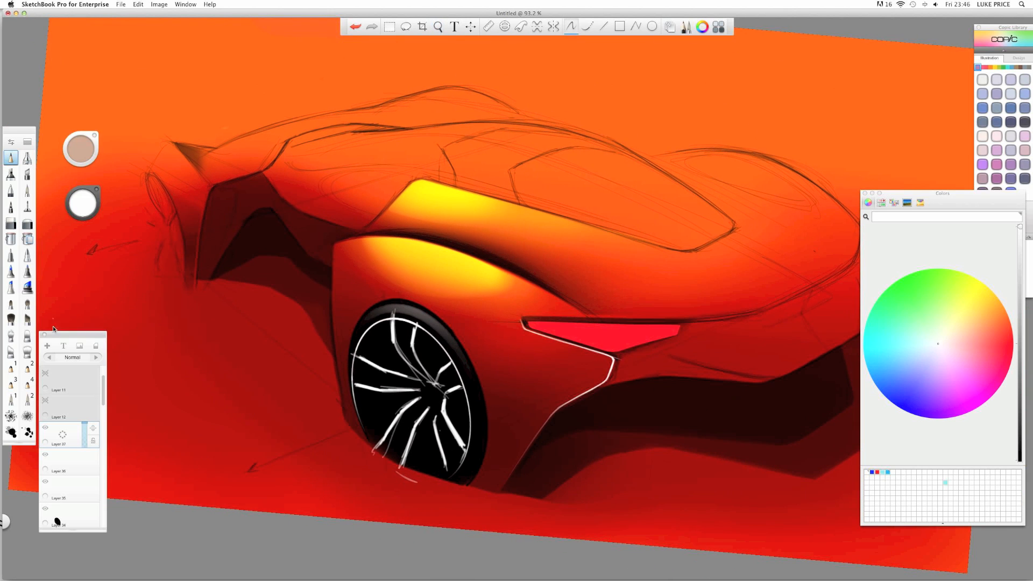
{"action": "left_click_drag", "start_coordinate": [63, 434], "coordinate": [57, 329]}
- On the new layer, hatch grey shading on the upper-left, upper and lower spokes
{"action": "left_click", "coordinate": [84, 200]}
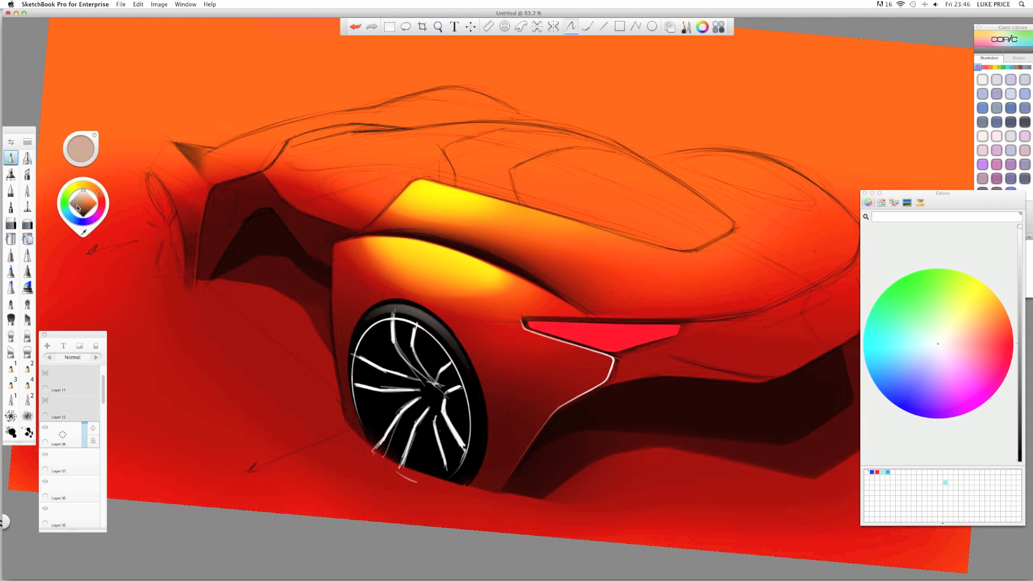
{"action": "left_click", "coordinate": [69, 204]}
{"action": "key", "text": "space"}
{"action": "mouse_move", "coordinate": [392, 404]}
{"action": "left_mouse_down"}
{"action": "mouse_move", "coordinate": [352, 377]}
{"action": "mouse_move", "coordinate": [388, 384]}
{"action": "left_mouse_up"}
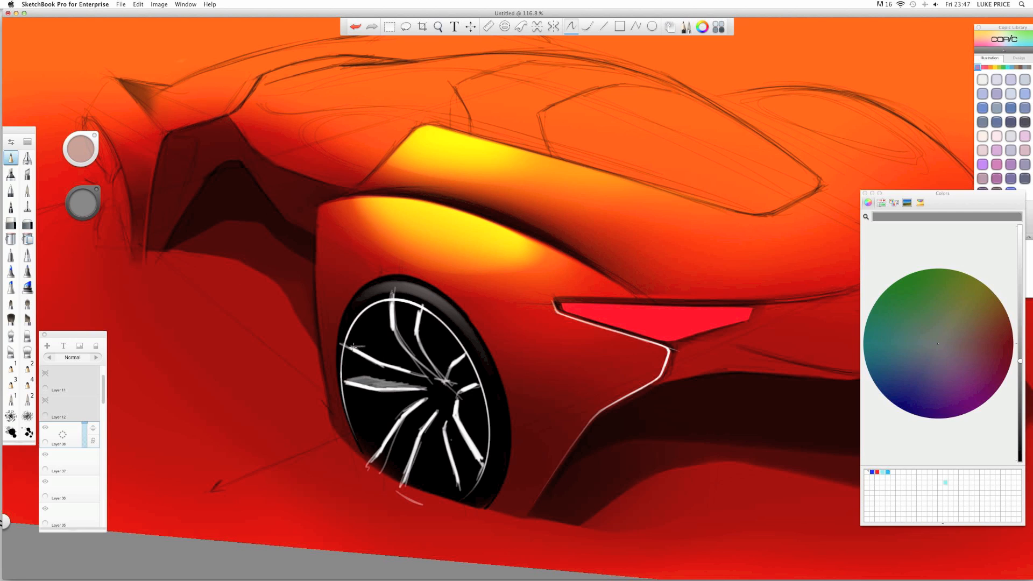
{"action": "left_click_drag", "start_coordinate": [353, 346], "coordinate": [381, 365]}
{"action": "mouse_move", "coordinate": [401, 307]}
{"action": "left_mouse_down"}
{"action": "mouse_move", "coordinate": [402, 330]}
{"action": "mouse_move", "coordinate": [405, 318]}
{"action": "left_mouse_up"}
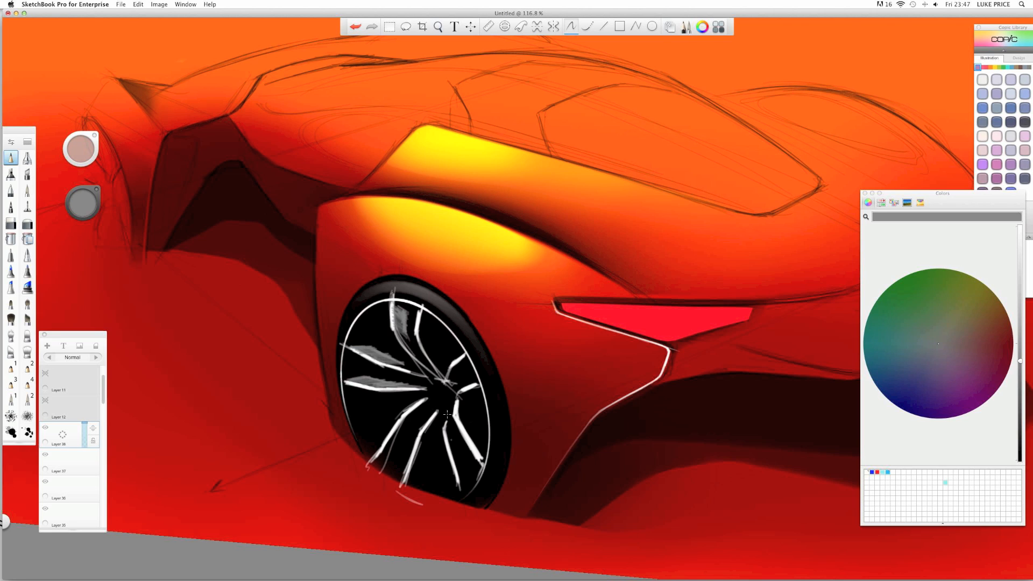
{"action": "mouse_move", "coordinate": [407, 486]}
{"action": "left_mouse_down"}
{"action": "mouse_move", "coordinate": [433, 440]}
{"action": "mouse_move", "coordinate": [427, 465]}
{"action": "mouse_move", "coordinate": [422, 439]}
{"action": "left_mouse_up"}
- Add more grey hatching along the right, upper, lower and lower-left spoke edges
{"action": "key", "text": "space"}
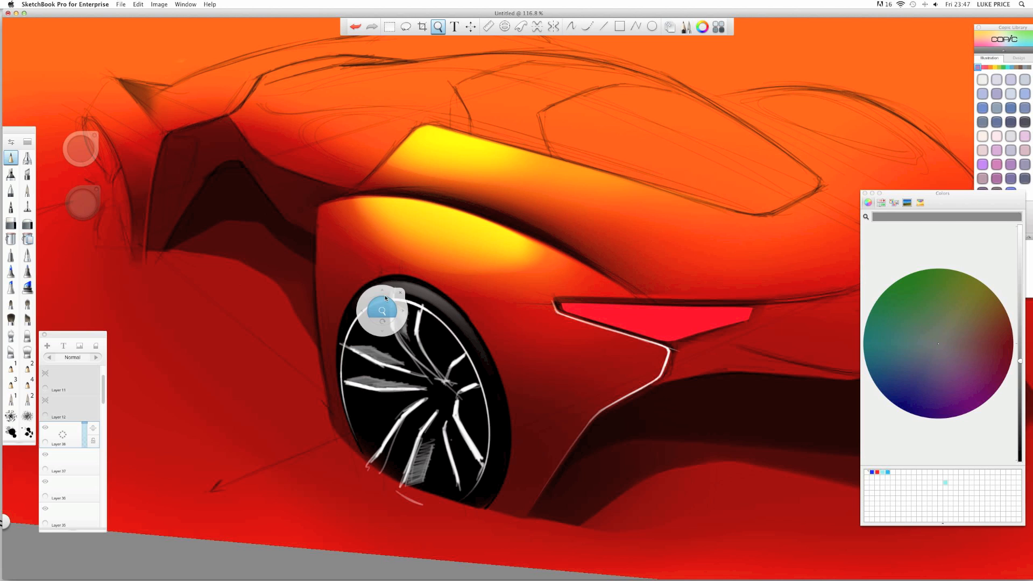
{"action": "mouse_move", "coordinate": [383, 311]}
{"action": "left_mouse_down"}
{"action": "mouse_move", "coordinate": [304, 317]}
{"action": "mouse_move", "coordinate": [397, 323]}
{"action": "left_mouse_up"}
{"action": "left_click_drag", "start_coordinate": [398, 398], "coordinate": [345, 302]}
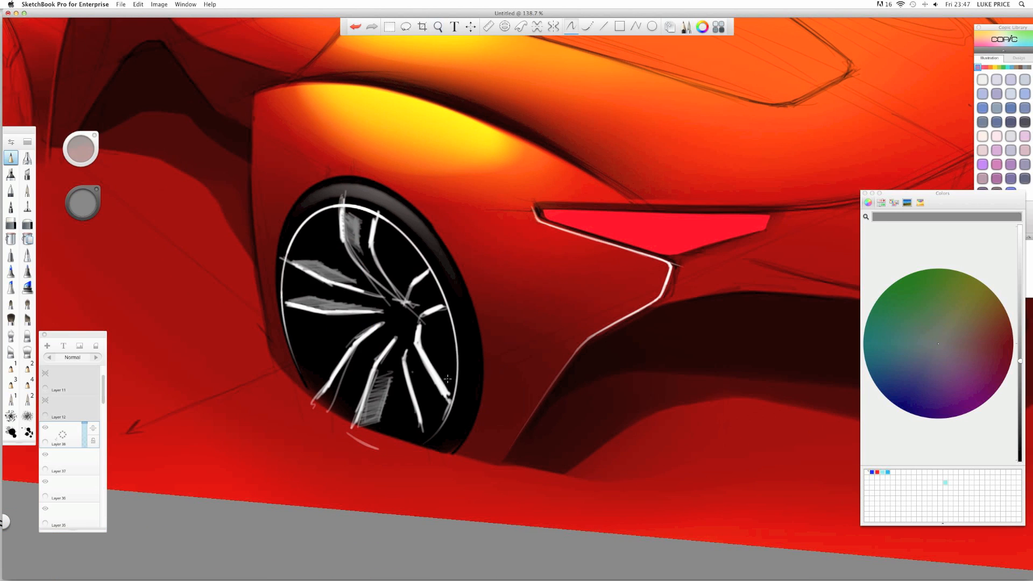
{"action": "mouse_move", "coordinate": [451, 383]}
{"action": "left_mouse_down"}
{"action": "mouse_move", "coordinate": [428, 356]}
{"action": "mouse_move", "coordinate": [456, 398]}
{"action": "left_mouse_up"}
{"action": "left_click_drag", "start_coordinate": [355, 429], "coordinate": [373, 419]}
{"action": "left_click_drag", "start_coordinate": [394, 235], "coordinate": [383, 280]}
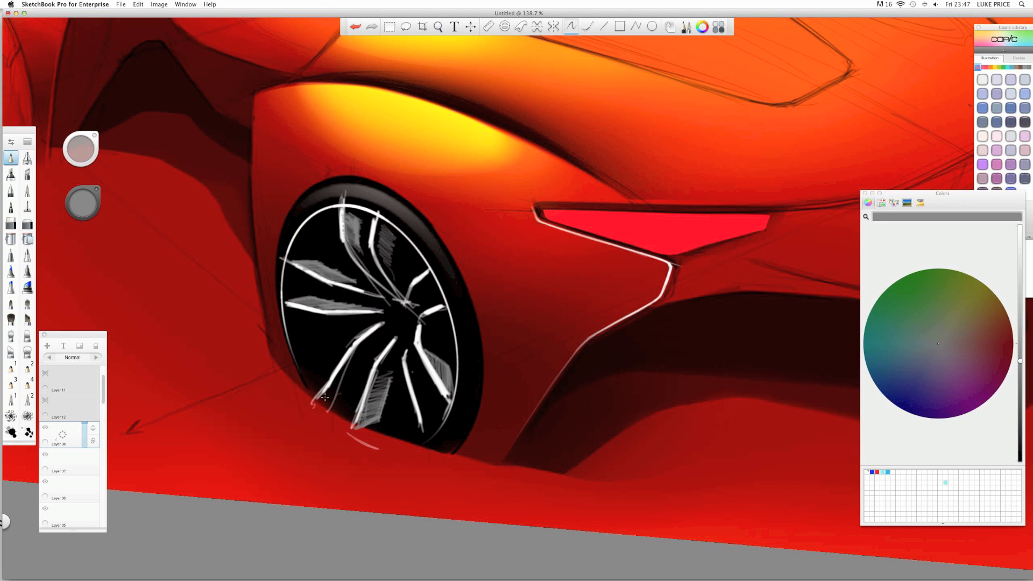
{"action": "mouse_move", "coordinate": [325, 397]}
{"action": "left_mouse_down"}
{"action": "mouse_move", "coordinate": [352, 392]}
{"action": "mouse_move", "coordinate": [328, 391]}
{"action": "left_mouse_up"}
{"action": "left_click_drag", "start_coordinate": [334, 381], "coordinate": [349, 362]}
{"action": "key", "text": "space"}
{"action": "mouse_move", "coordinate": [362, 337]}
{"action": "left_mouse_down"}
{"action": "mouse_move", "coordinate": [335, 350]}
{"action": "mouse_move", "coordinate": [366, 337]}
{"action": "left_mouse_up"}
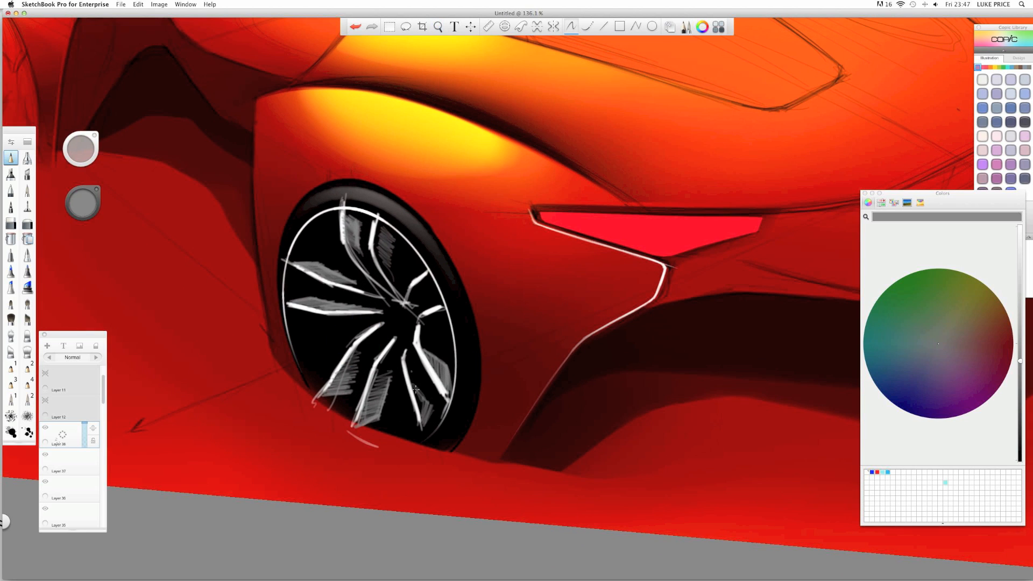
{"action": "left_click_drag", "start_coordinate": [416, 389], "coordinate": [427, 400]}
- Zoom out to review the drawing and pick a saturated red from the colour wheel
{"action": "key", "text": "space"}
{"action": "left_click_drag", "start_coordinate": [356, 273], "coordinate": [175, 305]}
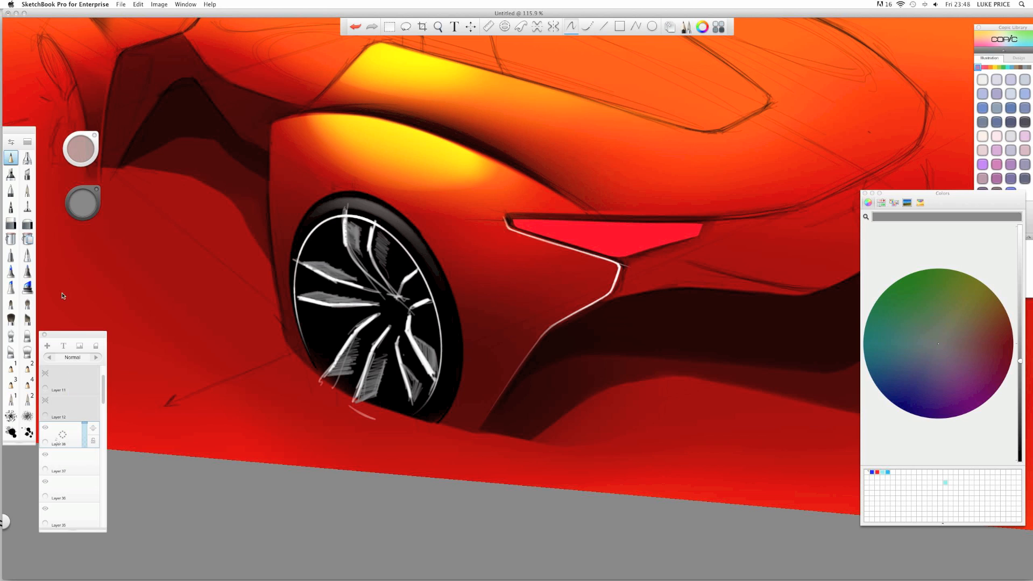
{"action": "left_click", "coordinate": [84, 208]}
{"action": "left_click_drag", "start_coordinate": [94, 203], "coordinate": [109, 204]}
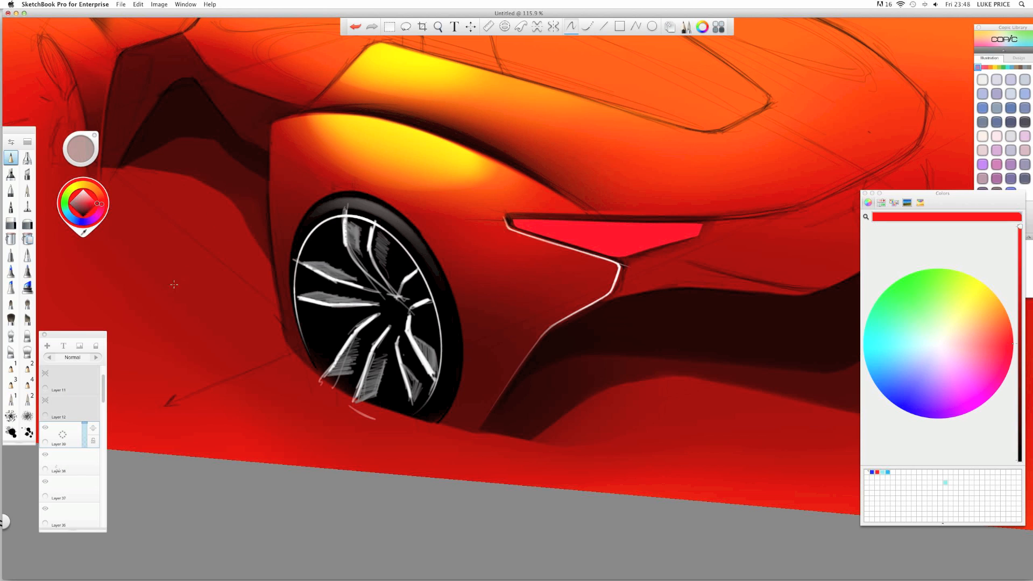
- Zoom in and scribble a red brake caliper between the rear wheel's spokes
{"action": "key", "text": "space"}
{"action": "left_click_drag", "start_coordinate": [400, 315], "coordinate": [426, 313]}
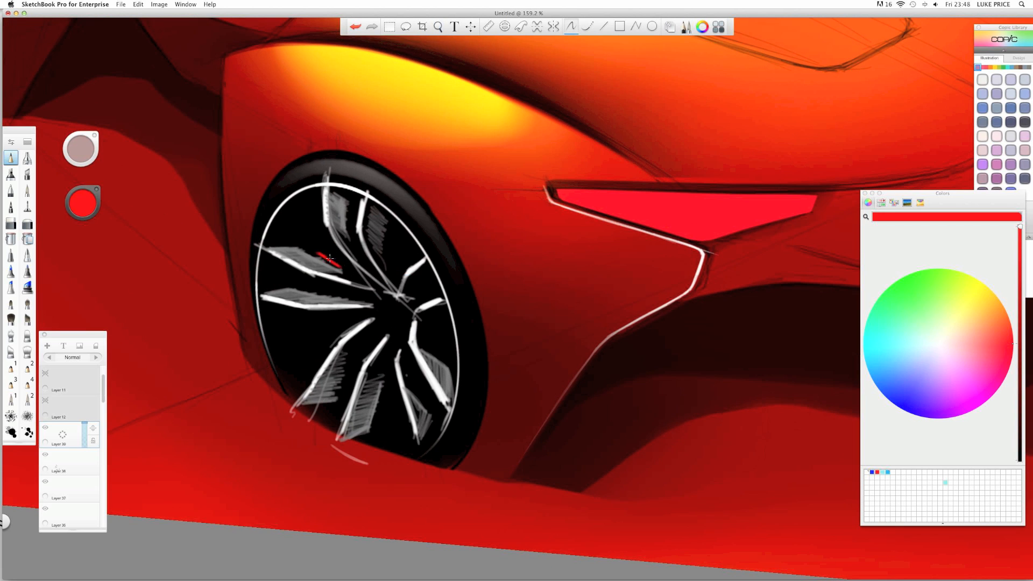
{"action": "left_click_drag", "start_coordinate": [330, 258], "coordinate": [324, 235]}
{"action": "left_click_drag", "start_coordinate": [321, 284], "coordinate": [334, 289]}
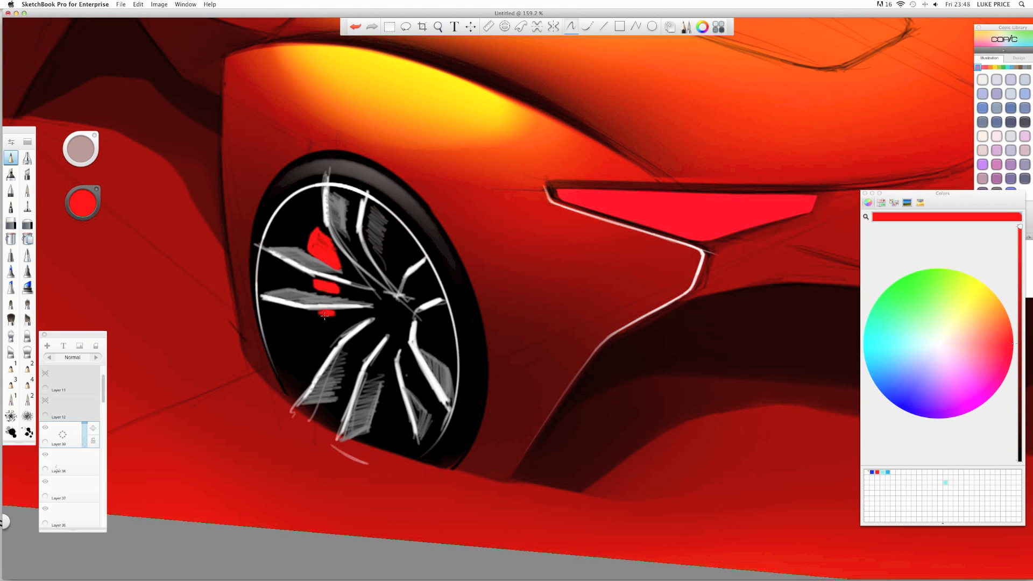
- Zoom back out, add a new empty layer and choose light grey as the paint colour
{"action": "key", "text": "space"}
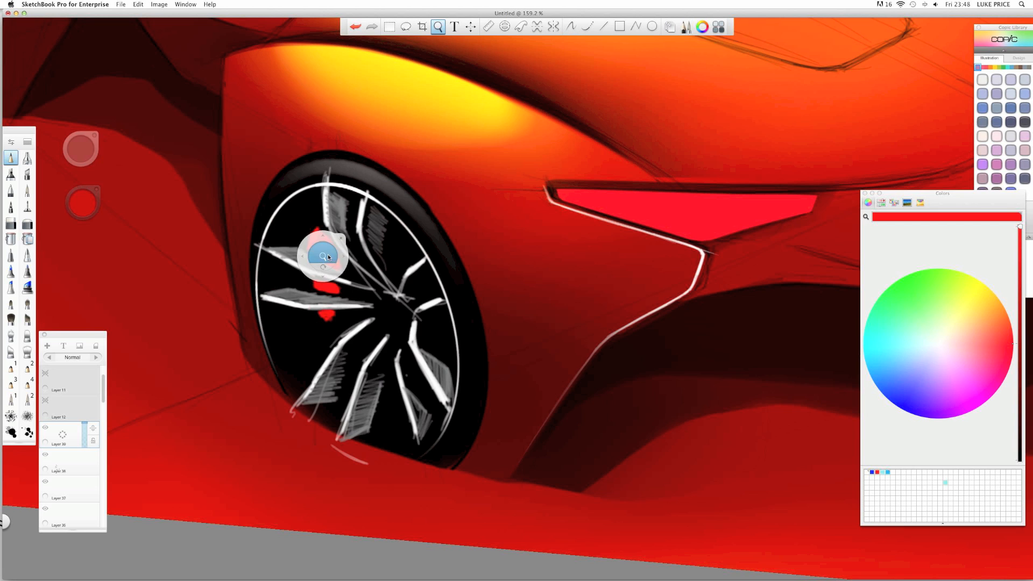
{"action": "left_click_drag", "start_coordinate": [326, 254], "coordinate": [267, 247]}
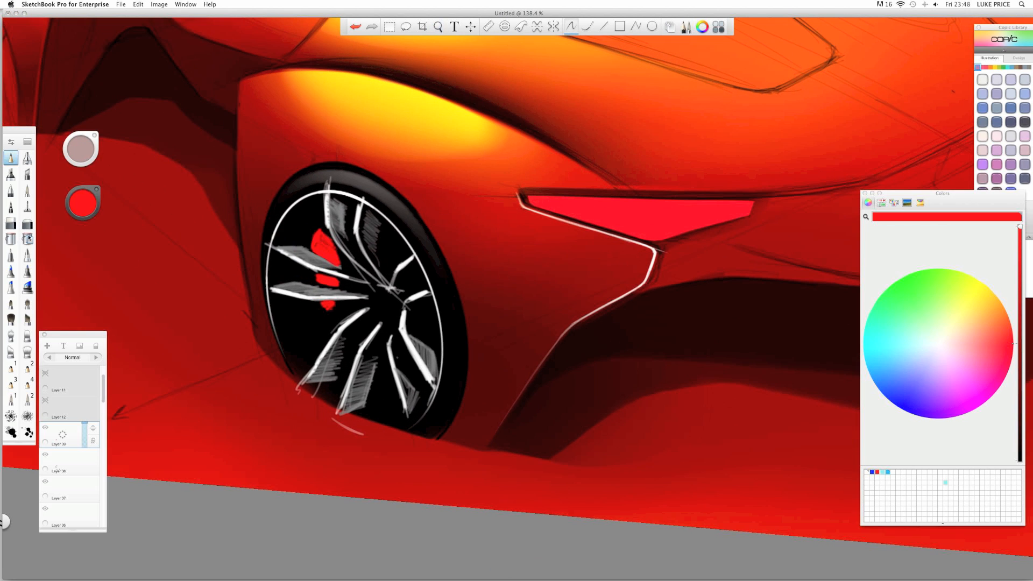
{"action": "left_click_drag", "start_coordinate": [66, 438], "coordinate": [68, 421]}
{"action": "left_click", "coordinate": [83, 211]}
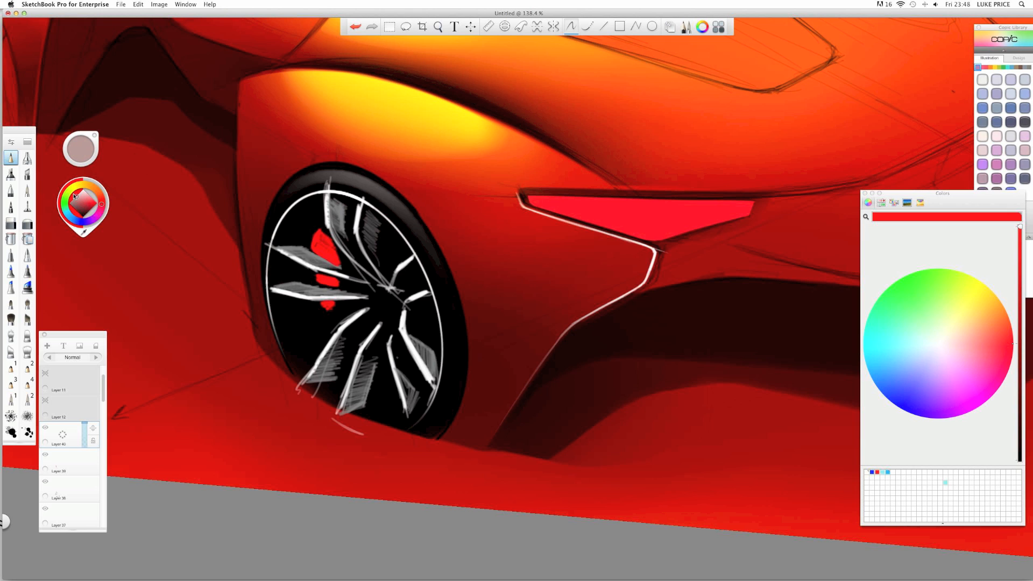
{"action": "left_click", "coordinate": [75, 196]}
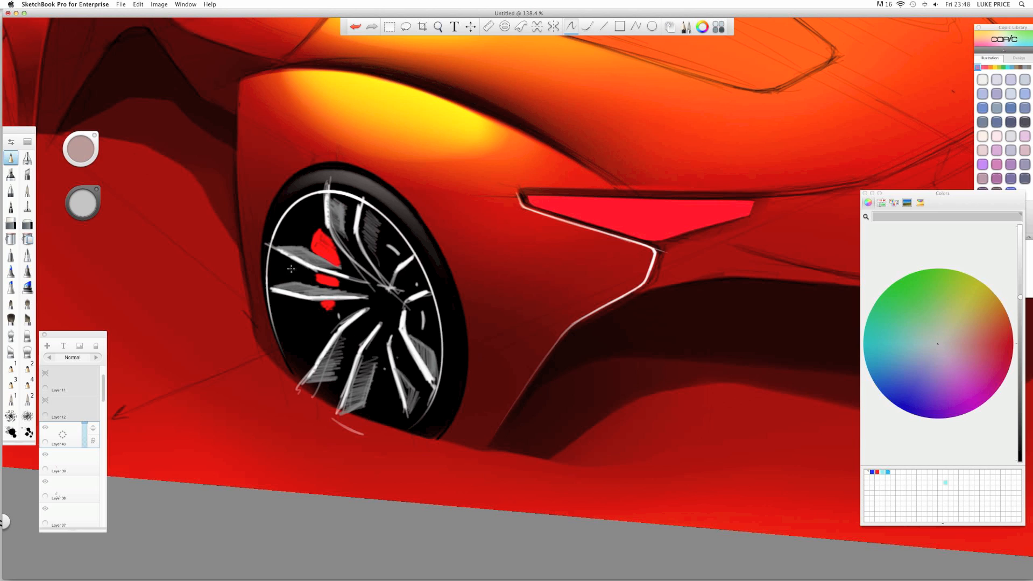
{"action": "scroll", "coordinate": [376, 286], "scroll_direction": "down", "scroll_amount": 4}
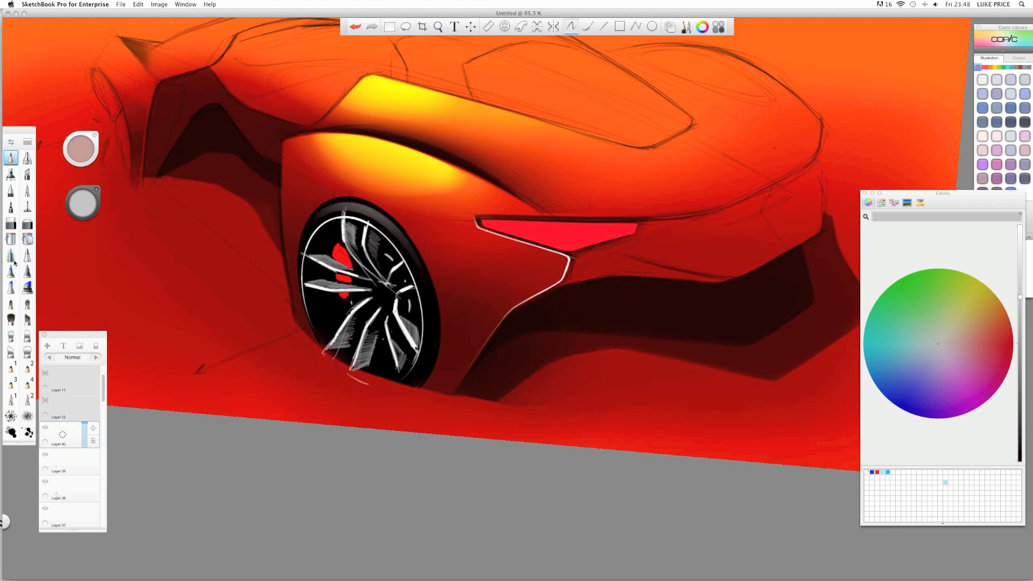
- Select the soft airbrush and zoom out to frame the whole car
{"action": "left_click", "coordinate": [27, 225]}
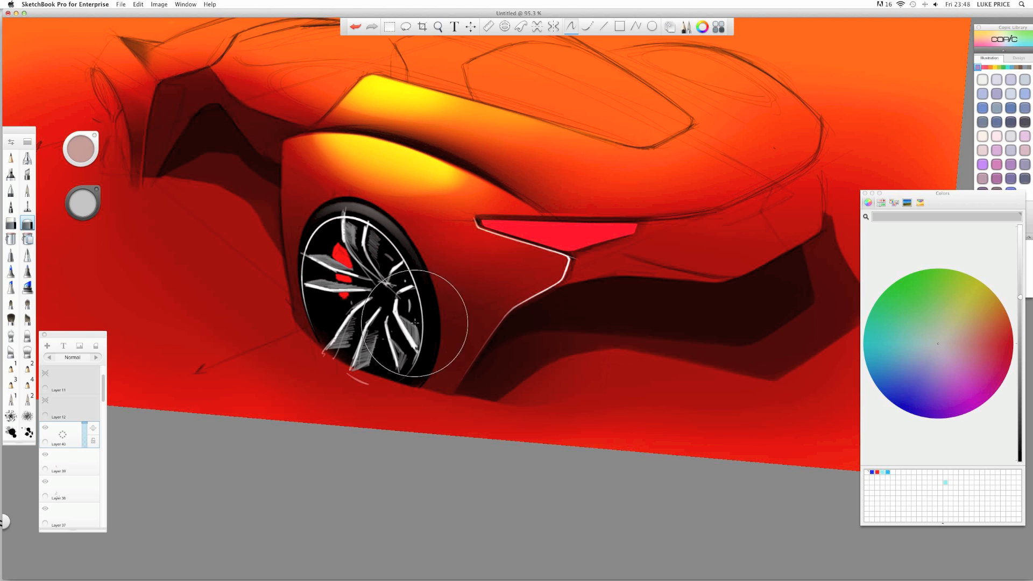
{"action": "key", "text": "space"}
{"action": "left_click_drag", "start_coordinate": [298, 268], "coordinate": [244, 270]}
{"action": "left_click_drag", "start_coordinate": [231, 289], "coordinate": [420, 345]}
{"action": "left_click_drag", "start_coordinate": [366, 366], "coordinate": [296, 401]}
{"action": "left_click", "coordinate": [59, 436]}
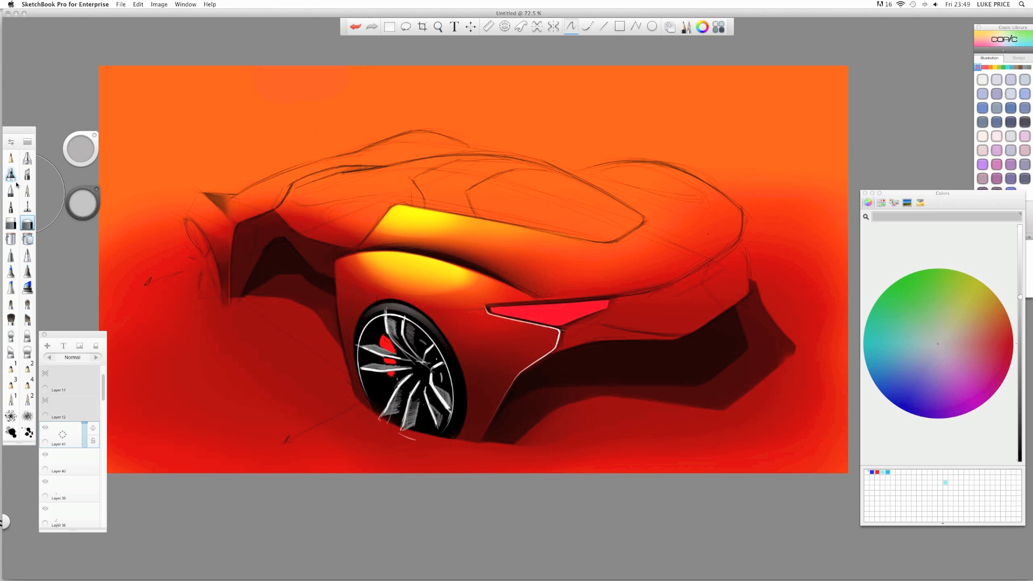
- Change the brush and set near-black as the painting colour
{"action": "left_click", "coordinate": [10, 176]}
{"action": "left_click", "coordinate": [27, 157]}
{"action": "left_click", "coordinate": [82, 205]}
{"action": "left_click_drag", "start_coordinate": [81, 209], "coordinate": [85, 224]}
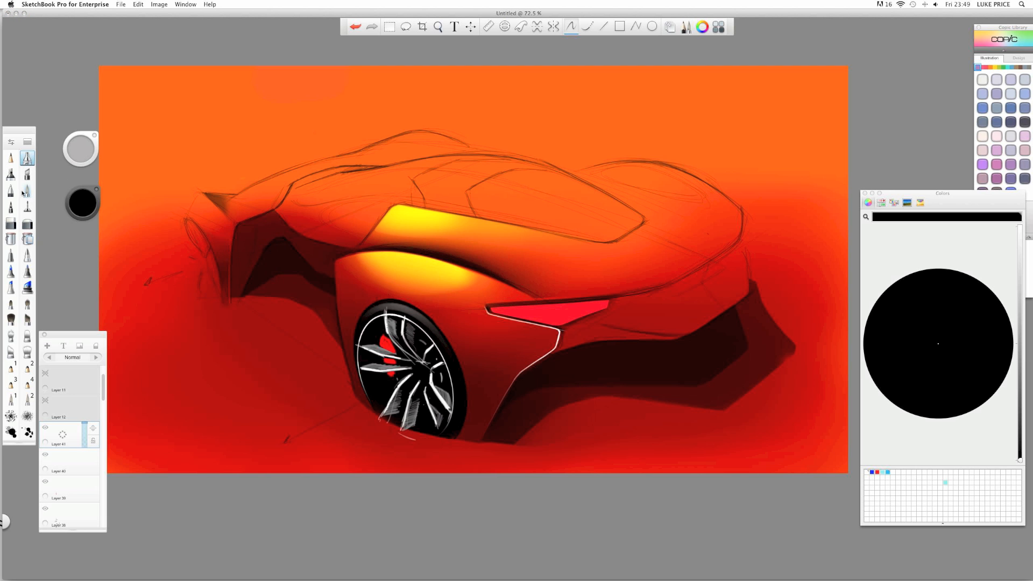
- Airbrush a soft black shadow near the tail lamp and lower that layer's opacity
{"action": "left_click", "coordinate": [10, 175]}
{"action": "key", "text": "space"}
{"action": "left_click_drag", "start_coordinate": [491, 284], "coordinate": [558, 284]}
{"action": "mouse_move", "coordinate": [597, 346]}
{"action": "left_mouse_down"}
{"action": "mouse_move", "coordinate": [465, 298]}
{"action": "mouse_move", "coordinate": [476, 294]}
{"action": "mouse_move", "coordinate": [461, 308]}
{"action": "mouse_move", "coordinate": [461, 336]}
{"action": "mouse_move", "coordinate": [532, 279]}
{"action": "left_mouse_up"}
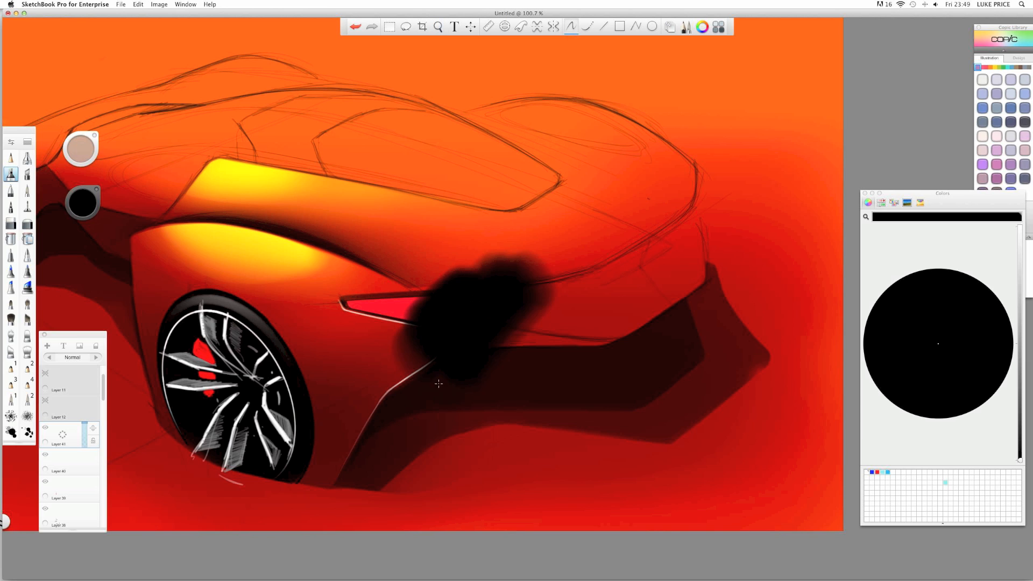
{"action": "left_click", "coordinate": [83, 435]}
- With the hard eraser, clear the smudge under the hood line and tidy the tail lamp's lower corner
{"action": "left_click", "coordinate": [10, 224]}
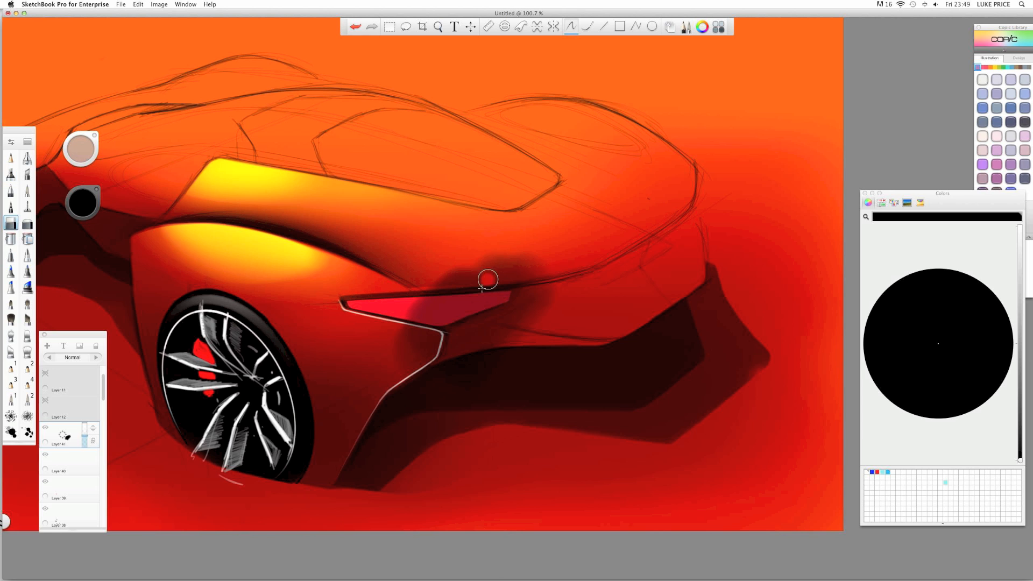
{"action": "key", "text": "space"}
{"action": "mouse_move", "coordinate": [444, 314]}
{"action": "left_mouse_down"}
{"action": "mouse_move", "coordinate": [448, 283]}
{"action": "mouse_move", "coordinate": [495, 240]}
{"action": "left_mouse_up"}
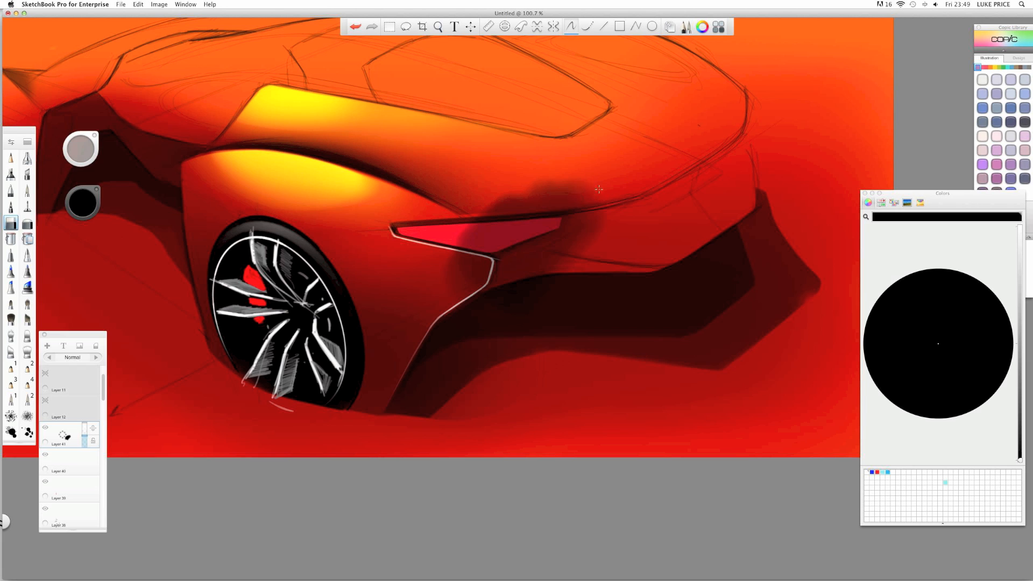
{"action": "left_click_drag", "start_coordinate": [599, 189], "coordinate": [601, 198]}
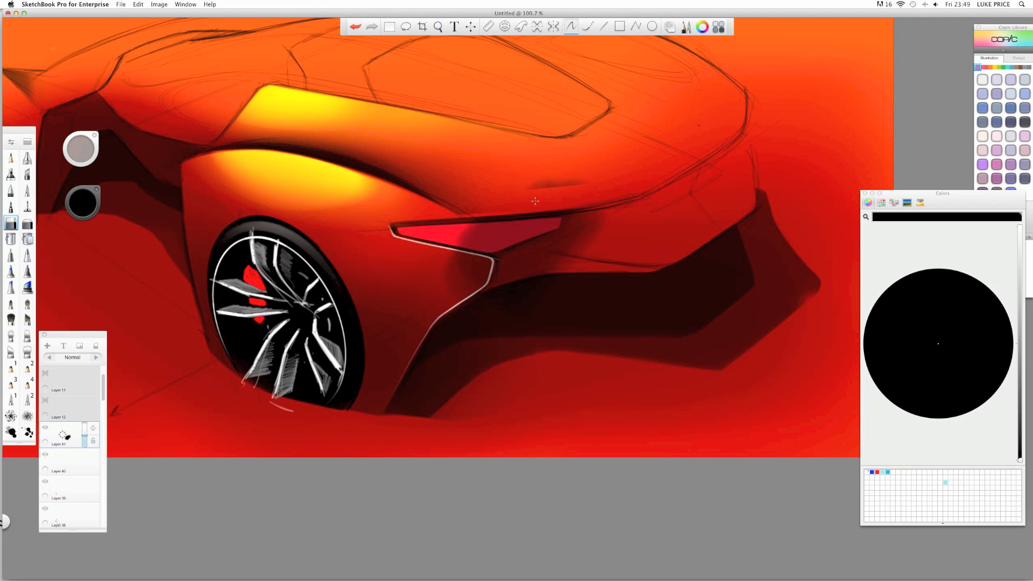
{"action": "left_click_drag", "start_coordinate": [535, 201], "coordinate": [616, 179]}
{"action": "mouse_move", "coordinate": [478, 259]}
{"action": "left_mouse_down"}
{"action": "mouse_move", "coordinate": [487, 266]}
{"action": "mouse_move", "coordinate": [461, 259]}
{"action": "mouse_move", "coordinate": [482, 276]}
{"action": "mouse_move", "coordinate": [452, 301]}
{"action": "mouse_move", "coordinate": [439, 286]}
{"action": "left_mouse_up"}
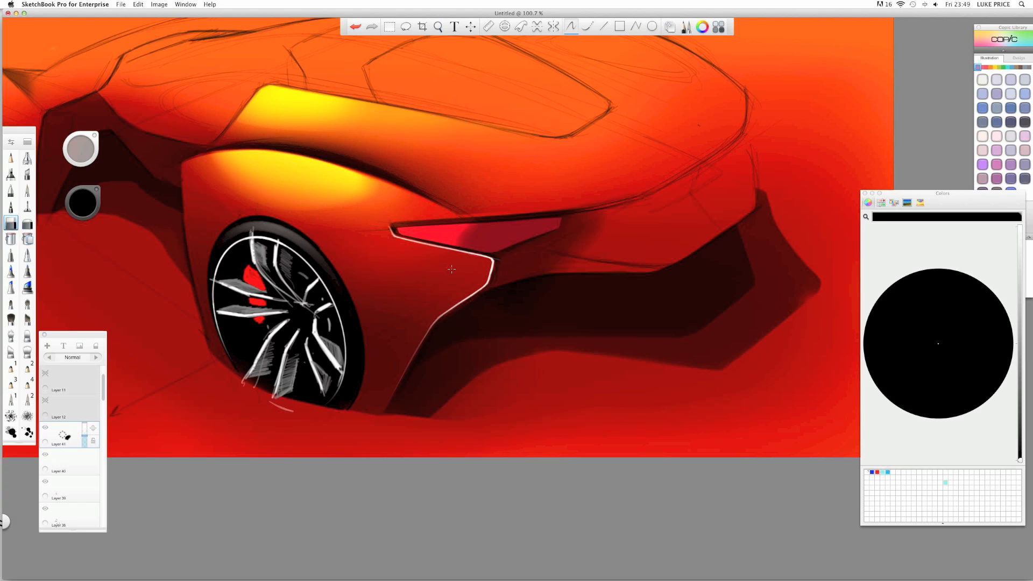
{"action": "scroll", "coordinate": [105, 398], "scroll_direction": "down", "scroll_amount": 3}
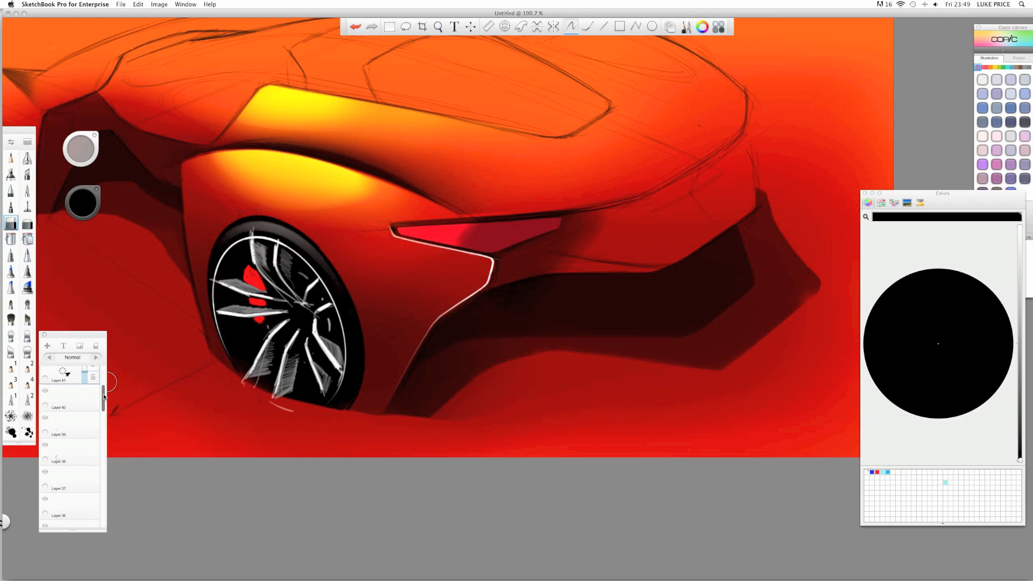
{"action": "scroll", "coordinate": [104, 398], "scroll_direction": "down", "scroll_amount": 5}
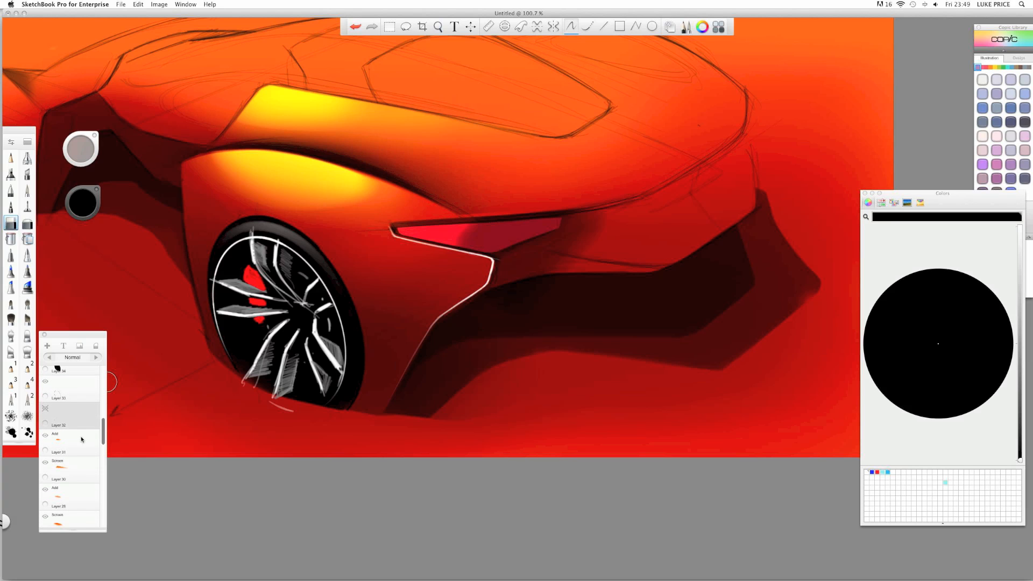
{"action": "scroll", "coordinate": [98, 441], "scroll_direction": "up", "scroll_amount": 5}
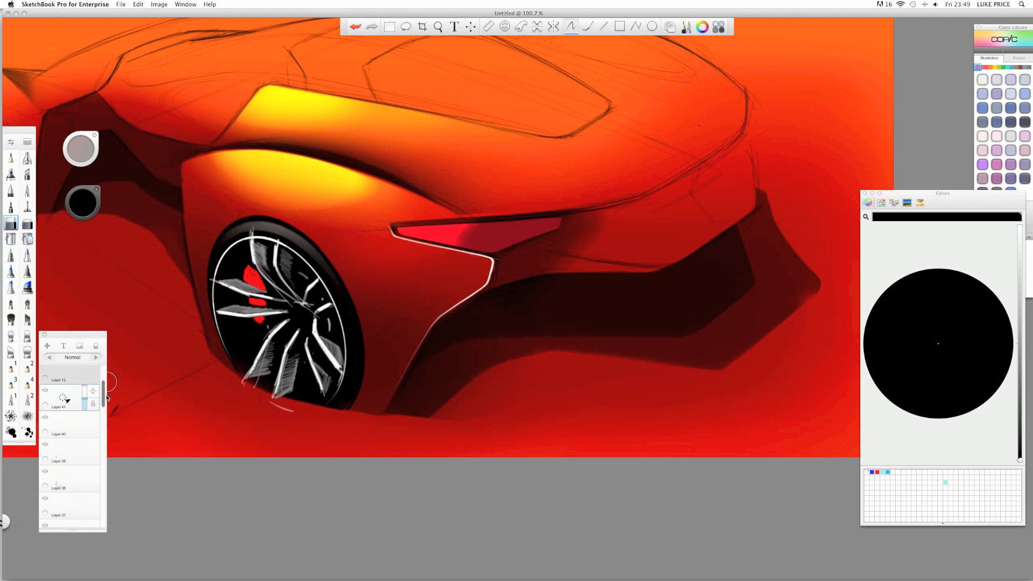
- Move Layer 41 down the stack, set its opacity to 40% and add Layer 42
{"action": "mouse_move", "coordinate": [99, 410]}
{"action": "left_mouse_down"}
{"action": "mouse_move", "coordinate": [87, 538]}
{"action": "mouse_move", "coordinate": [91, 468]}
{"action": "left_mouse_up"}
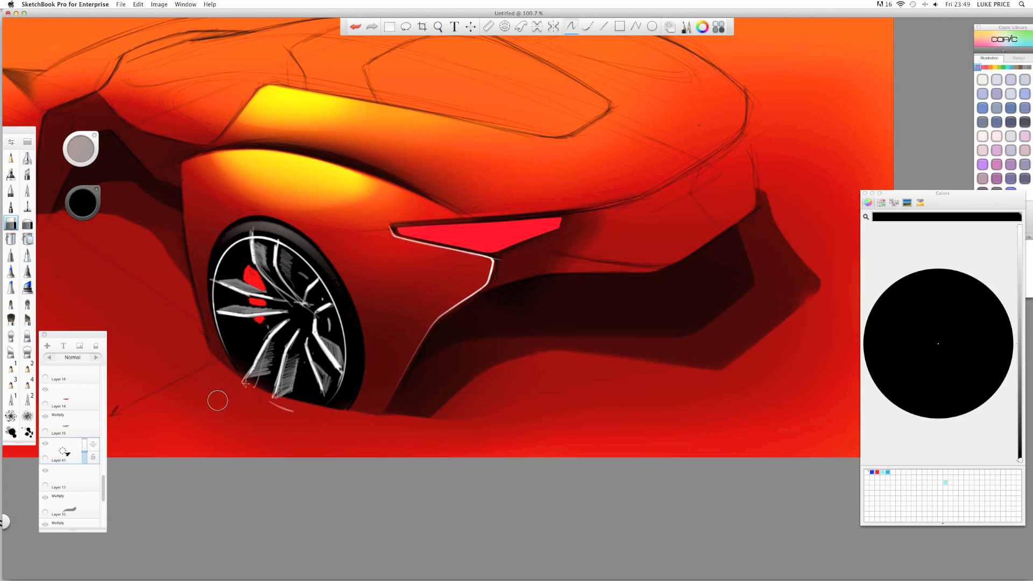
{"action": "left_click", "coordinate": [25, 224]}
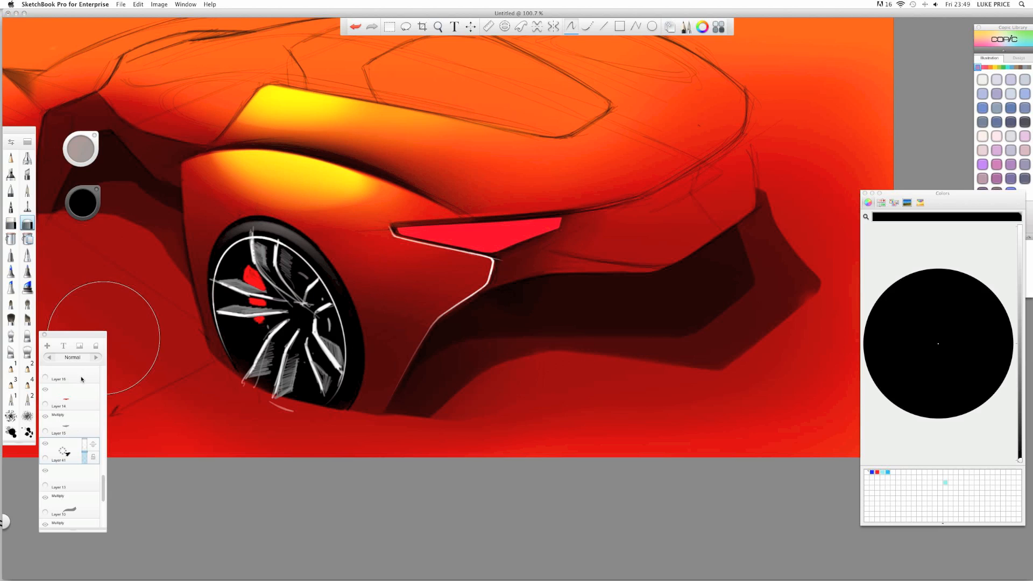
{"action": "left_click_drag", "start_coordinate": [84, 455], "coordinate": [85, 452]}
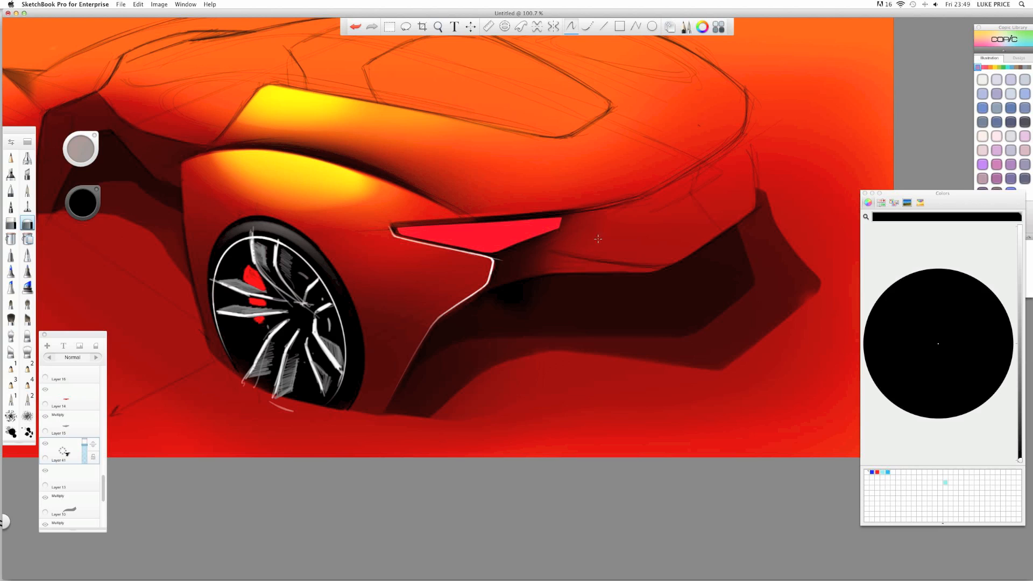
{"action": "key", "text": "space"}
{"action": "mouse_move", "coordinate": [432, 228]}
{"action": "left_mouse_down"}
{"action": "mouse_move", "coordinate": [394, 233]}
{"action": "mouse_move", "coordinate": [425, 230]}
{"action": "left_mouse_up"}
{"action": "left_click_drag", "start_coordinate": [68, 454], "coordinate": [65, 385]}
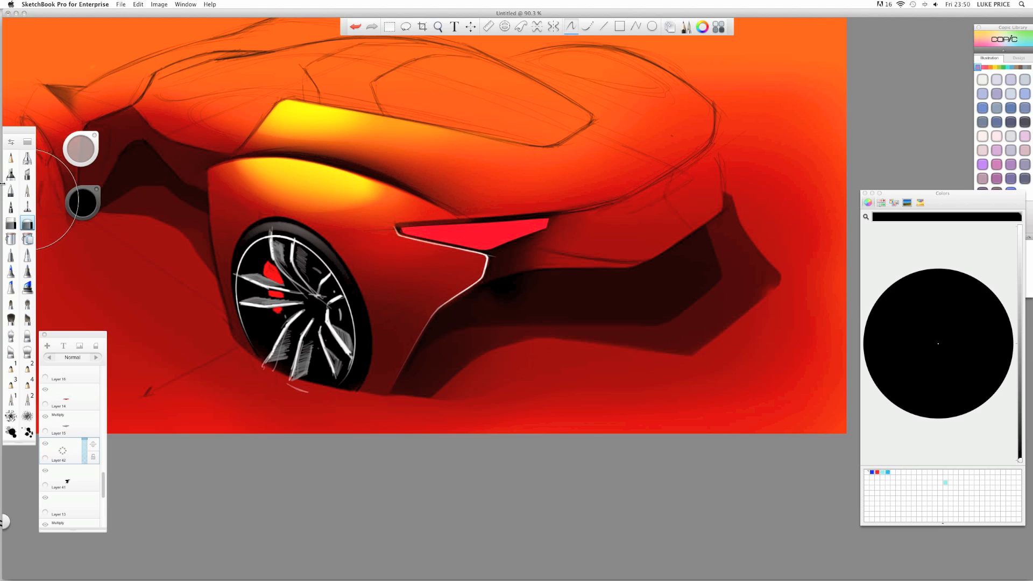
- Airbrush dark shading under the tail lamp's inner corner and erase the excess above and below
{"action": "left_click", "coordinate": [11, 174]}
{"action": "mouse_move", "coordinate": [490, 245]}
{"action": "left_mouse_down"}
{"action": "mouse_move", "coordinate": [473, 270]}
{"action": "mouse_move", "coordinate": [495, 209]}
{"action": "mouse_move", "coordinate": [448, 280]}
{"action": "left_mouse_up"}
{"action": "left_click", "coordinate": [10, 223]}
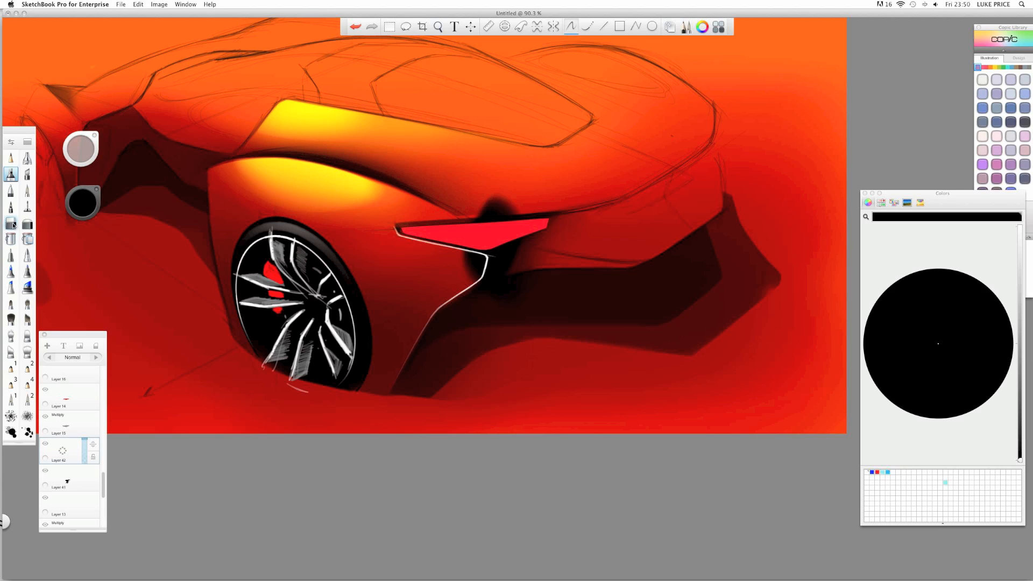
{"action": "mouse_move", "coordinate": [514, 202]}
{"action": "left_mouse_down"}
{"action": "mouse_move", "coordinate": [461, 202]}
{"action": "mouse_move", "coordinate": [521, 220]}
{"action": "left_mouse_up"}
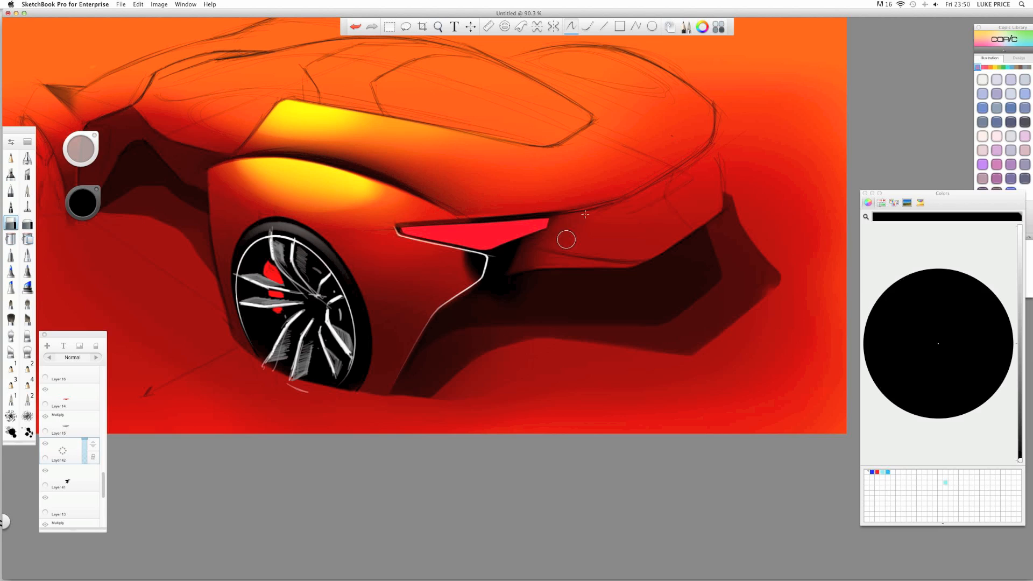
{"action": "left_click_drag", "start_coordinate": [475, 260], "coordinate": [478, 265]}
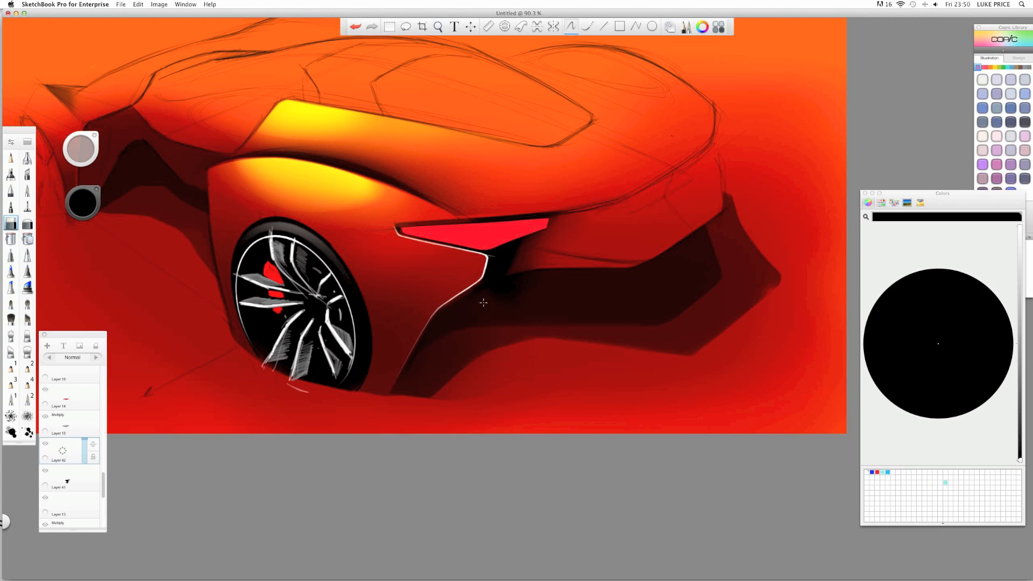
{"action": "key", "text": "space"}
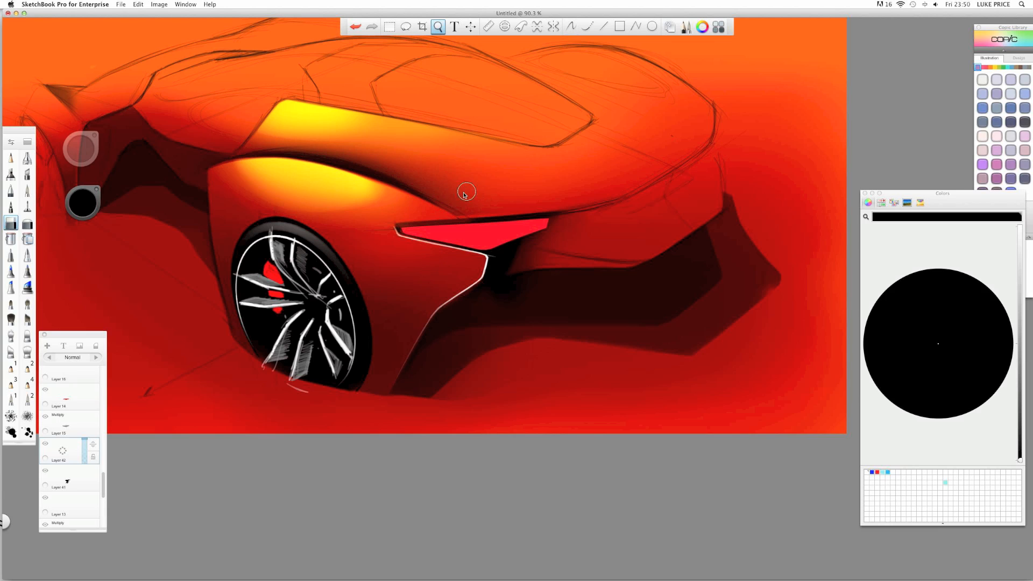
{"action": "left_click_drag", "start_coordinate": [466, 194], "coordinate": [397, 233]}
{"action": "left_click_drag", "start_coordinate": [397, 234], "coordinate": [410, 285]}
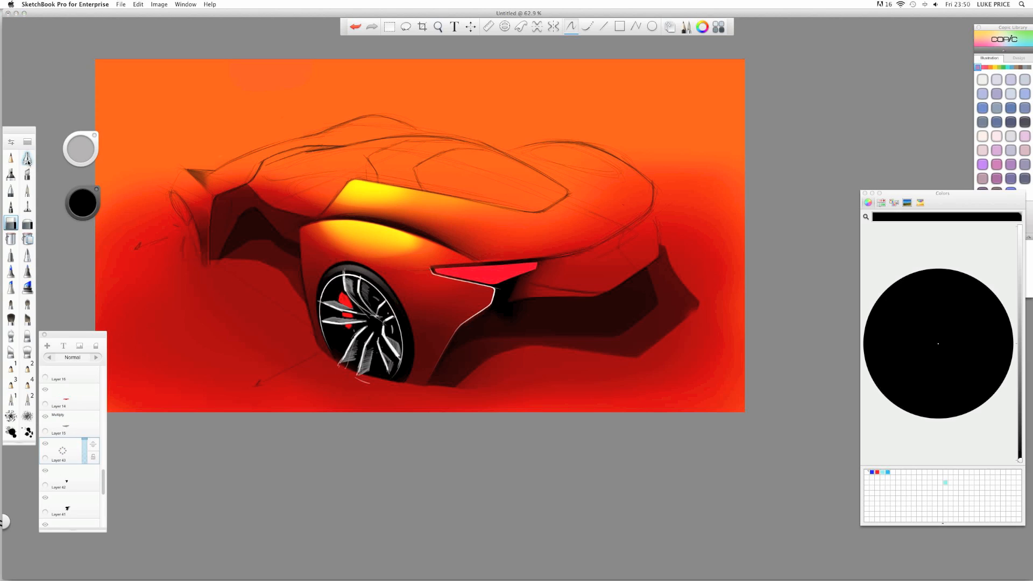
- Brush a dark shadow on the car's rear side, then erase lighter bands through it
{"action": "left_click", "coordinate": [11, 174]}
{"action": "mouse_move", "coordinate": [597, 295]}
{"action": "left_mouse_down"}
{"action": "mouse_move", "coordinate": [565, 287]}
{"action": "mouse_move", "coordinate": [576, 295]}
{"action": "mouse_move", "coordinate": [554, 302]}
{"action": "left_mouse_up"}
{"action": "left_click", "coordinate": [11, 223]}
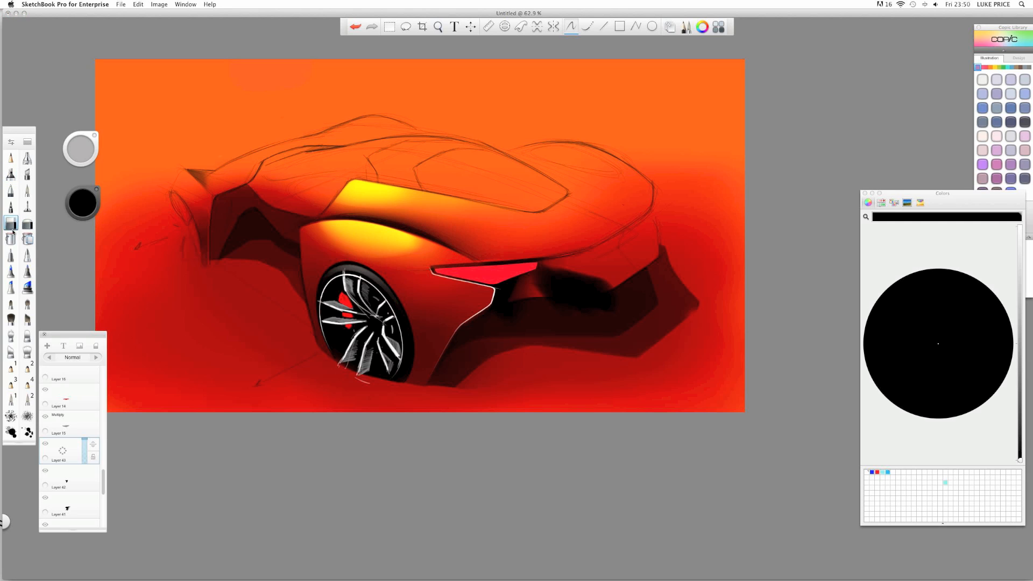
{"action": "key", "text": "space"}
{"action": "left_click_drag", "start_coordinate": [579, 258], "coordinate": [623, 263]}
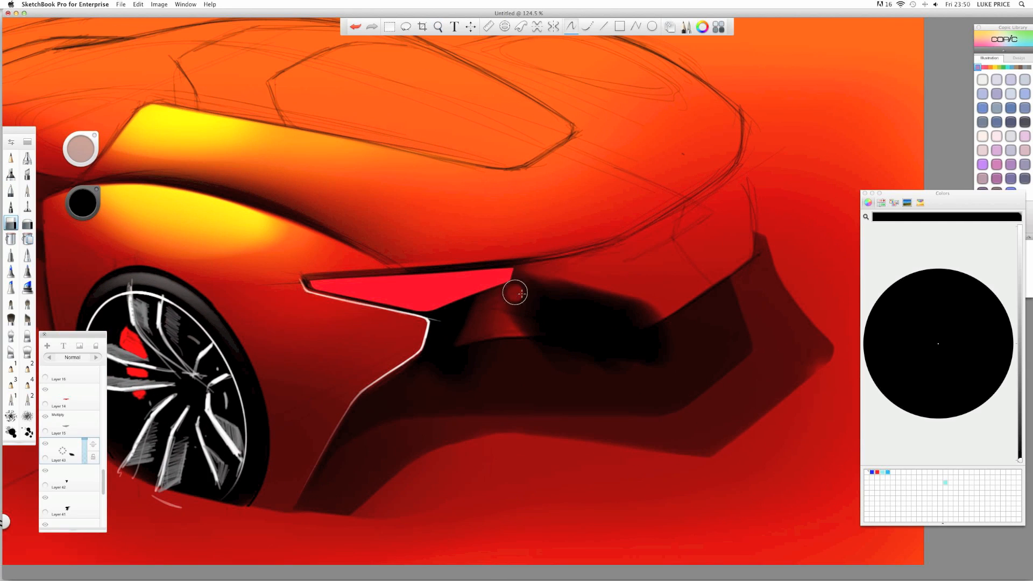
{"action": "left_click_drag", "start_coordinate": [509, 296], "coordinate": [623, 323]}
{"action": "left_click_drag", "start_coordinate": [545, 308], "coordinate": [652, 311]}
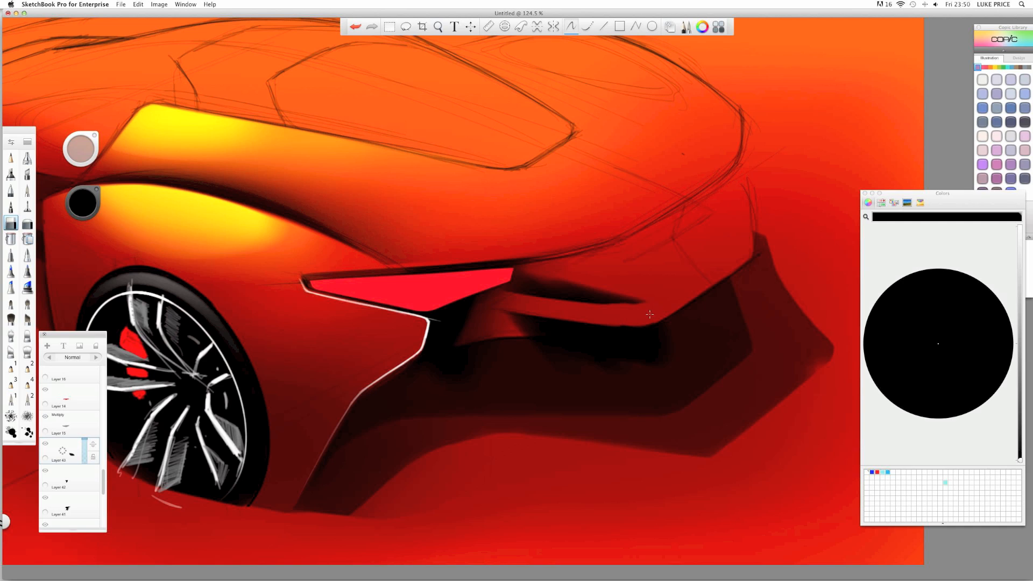
{"action": "mouse_move", "coordinate": [634, 317]}
{"action": "left_mouse_down"}
{"action": "mouse_move", "coordinate": [543, 300]}
{"action": "mouse_move", "coordinate": [640, 297]}
{"action": "left_mouse_up"}
{"action": "mouse_move", "coordinate": [495, 362]}
{"action": "left_mouse_down"}
{"action": "mouse_move", "coordinate": [622, 351]}
{"action": "mouse_move", "coordinate": [543, 344]}
{"action": "mouse_move", "coordinate": [592, 337]}
{"action": "left_mouse_up"}
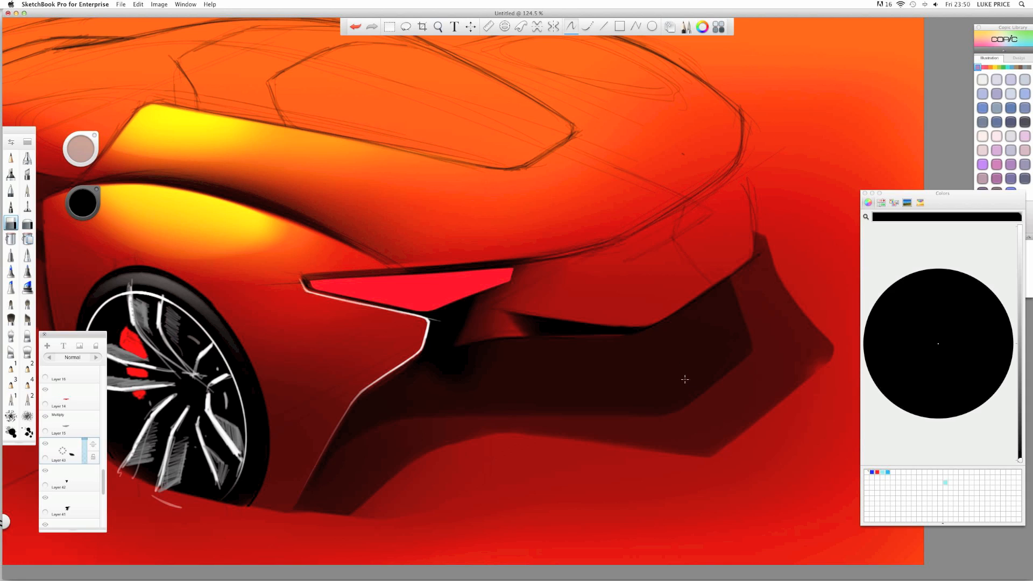
- Switch eraser brushes, zoom out to see more of the car and add a layer above Layer 43
{"action": "left_click", "coordinate": [27, 224]}
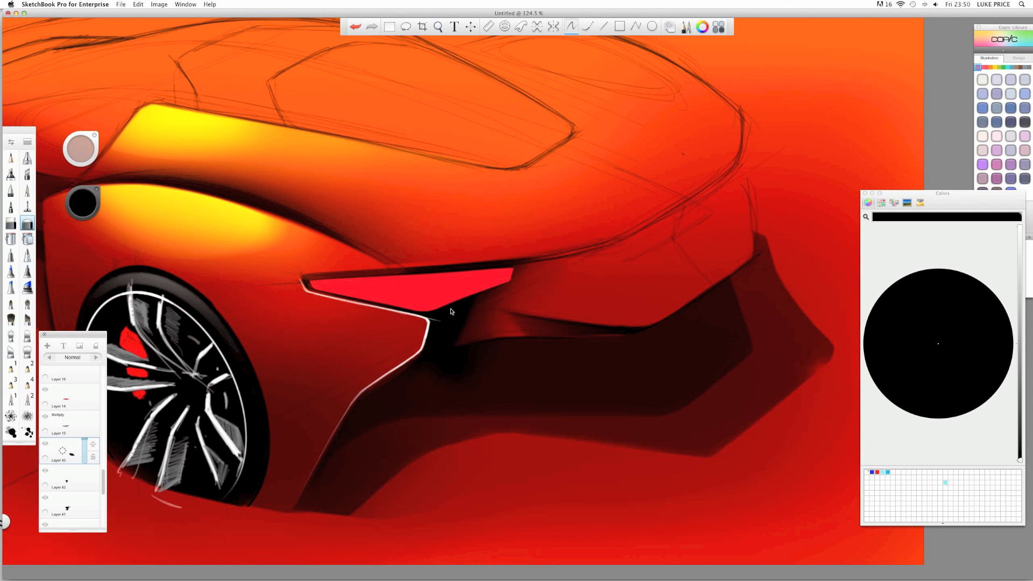
{"action": "key", "text": "space"}
{"action": "left_click_drag", "start_coordinate": [411, 274], "coordinate": [487, 260]}
{"action": "key", "text": "space"}
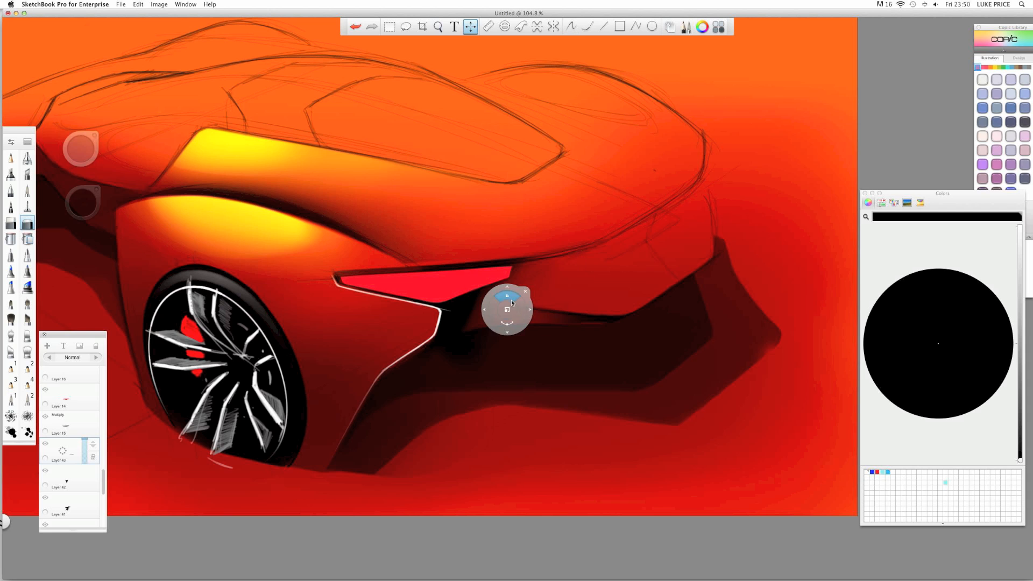
{"action": "key", "text": "space"}
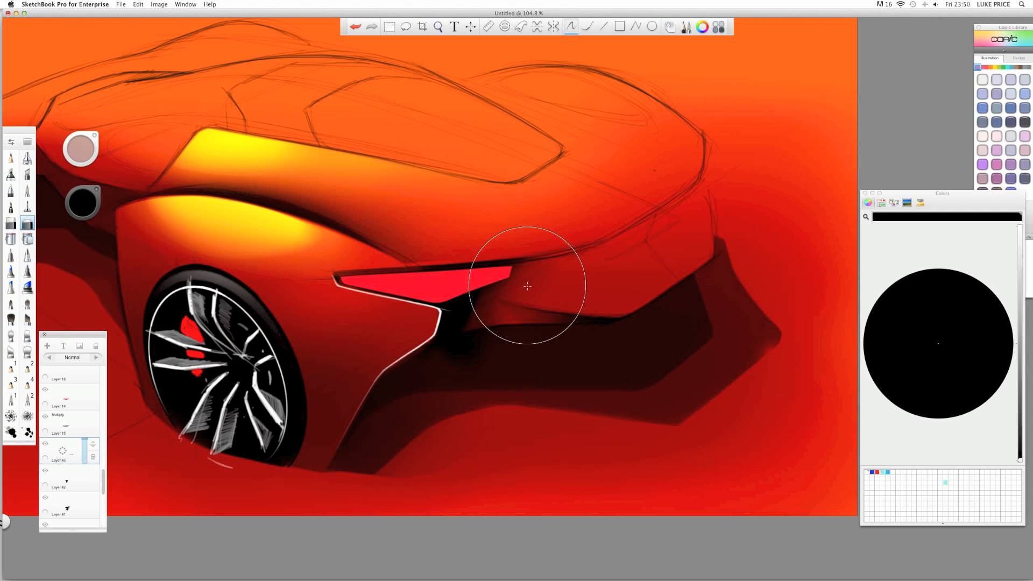
{"action": "left_click_drag", "start_coordinate": [527, 285], "coordinate": [439, 311]}
{"action": "left_click_drag", "start_coordinate": [63, 453], "coordinate": [50, 367]}
{"action": "left_click", "coordinate": [81, 207]}
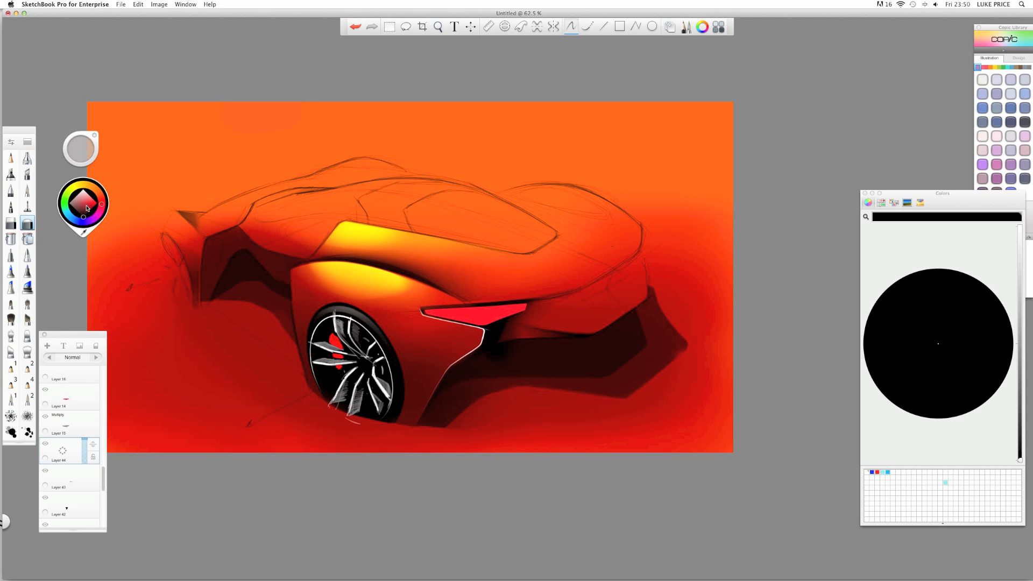
{"action": "left_click", "coordinate": [97, 203]}
{"action": "left_click", "coordinate": [100, 195]}
{"action": "left_click", "coordinate": [11, 174]}
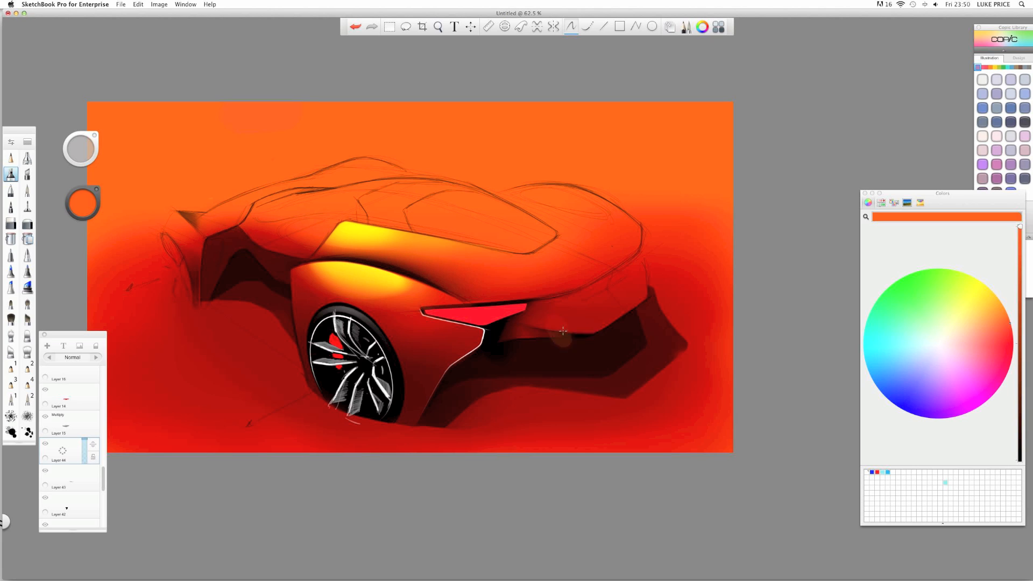
{"action": "mouse_move", "coordinate": [559, 337]}
{"action": "left_mouse_down"}
{"action": "mouse_move", "coordinate": [615, 329]}
{"action": "mouse_move", "coordinate": [556, 341]}
{"action": "mouse_move", "coordinate": [640, 309]}
{"action": "left_mouse_up"}
{"action": "left_click", "coordinate": [97, 358]}
{"action": "left_click", "coordinate": [96, 358]}
{"action": "left_click", "coordinate": [97, 359]}
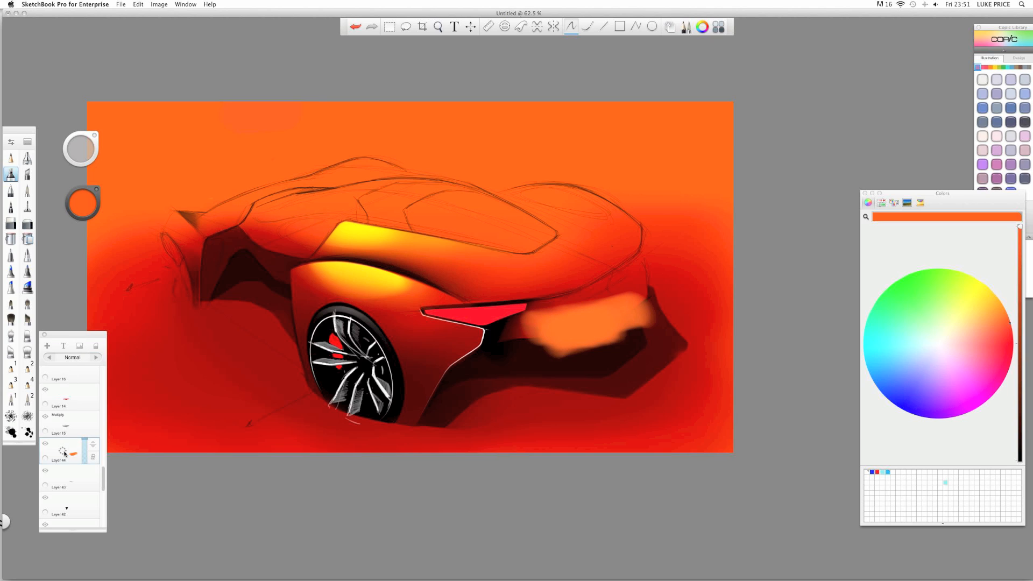
{"action": "left_click", "coordinate": [95, 345]}
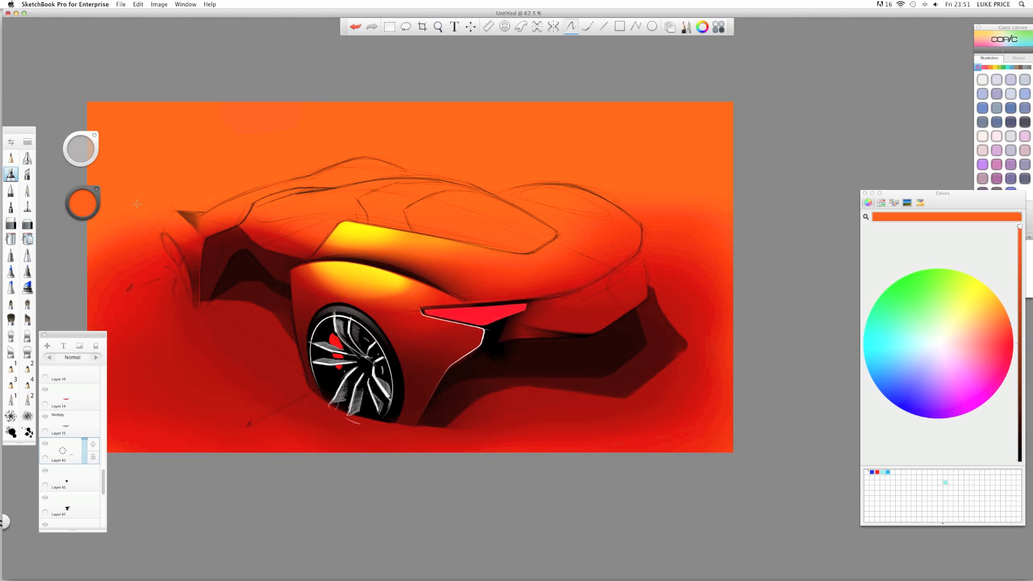
{"action": "left_click", "coordinate": [86, 207]}
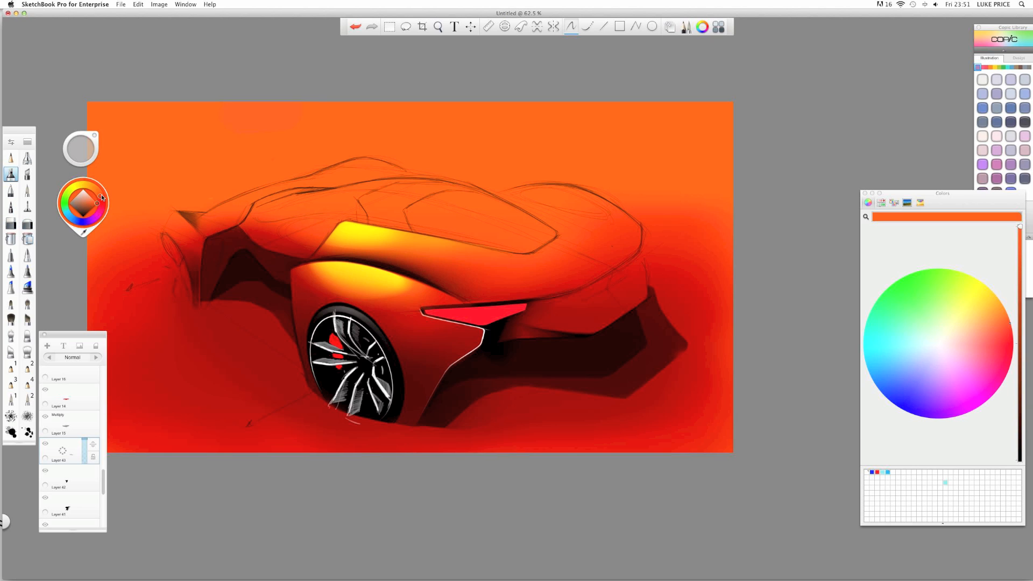
{"action": "left_click", "coordinate": [101, 199]}
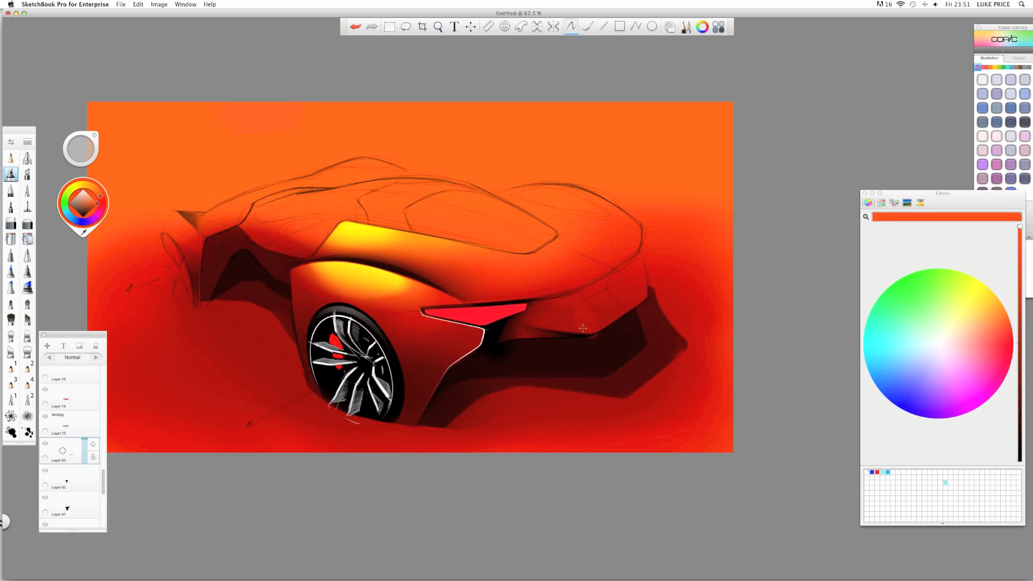
{"action": "left_click_drag", "start_coordinate": [593, 335], "coordinate": [557, 328]}
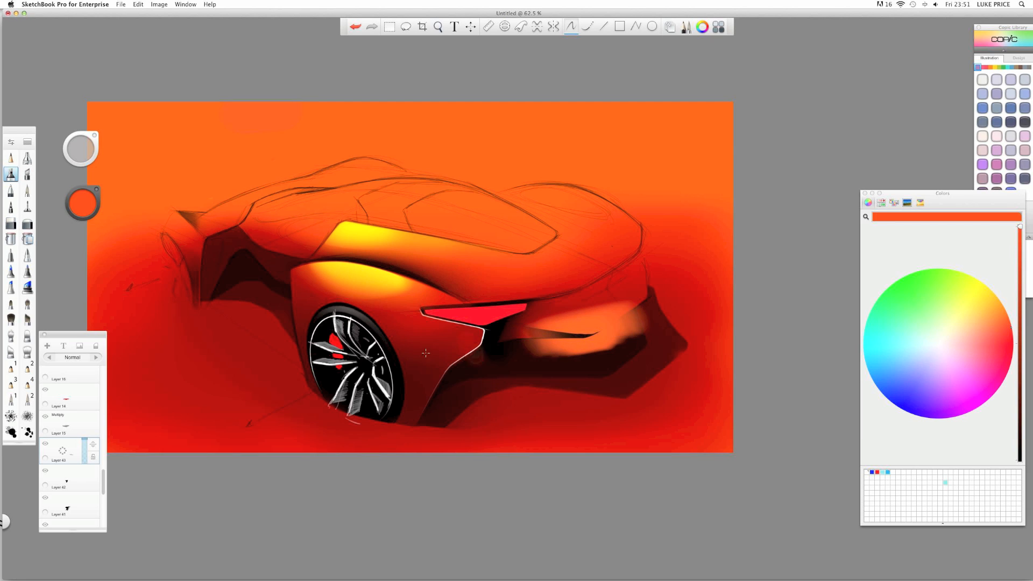
{"action": "double_click", "coordinate": [97, 358]}
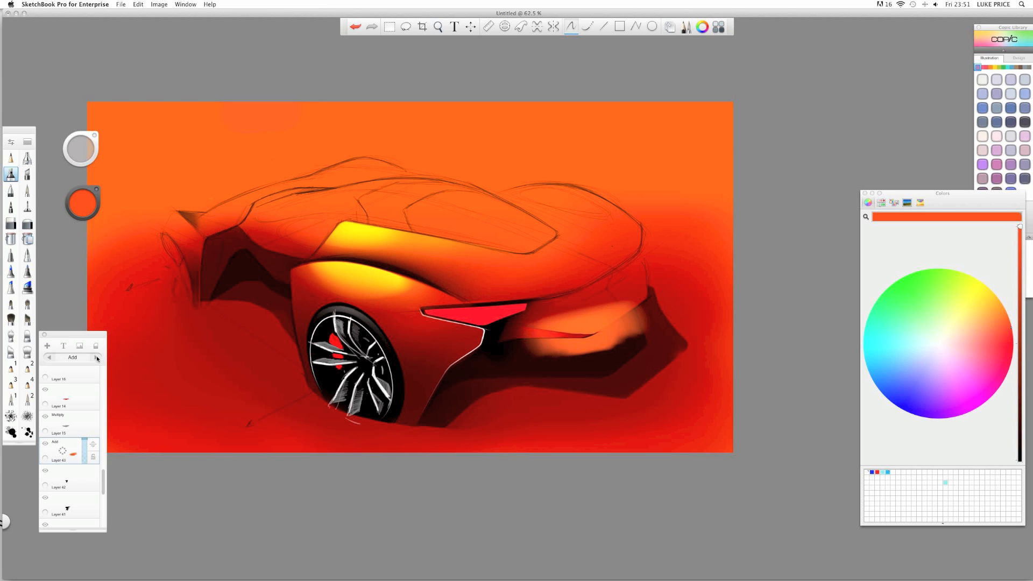
{"action": "left_click", "coordinate": [97, 357]}
{"action": "left_click", "coordinate": [97, 358]}
{"action": "left_click", "coordinate": [99, 359]}
{"action": "left_click", "coordinate": [97, 358]}
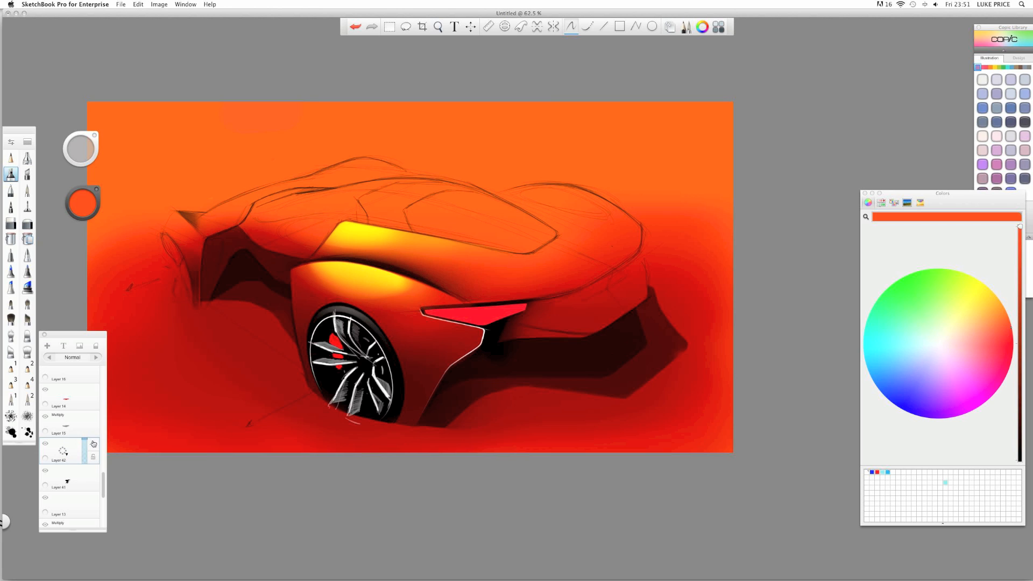
{"action": "left_click_drag", "start_coordinate": [104, 483], "coordinate": [112, 392]}
- Add a layer above Layer 40, airbrush a soft orange glow over the rear and set it to Screen
{"action": "left_click", "coordinate": [67, 417]}
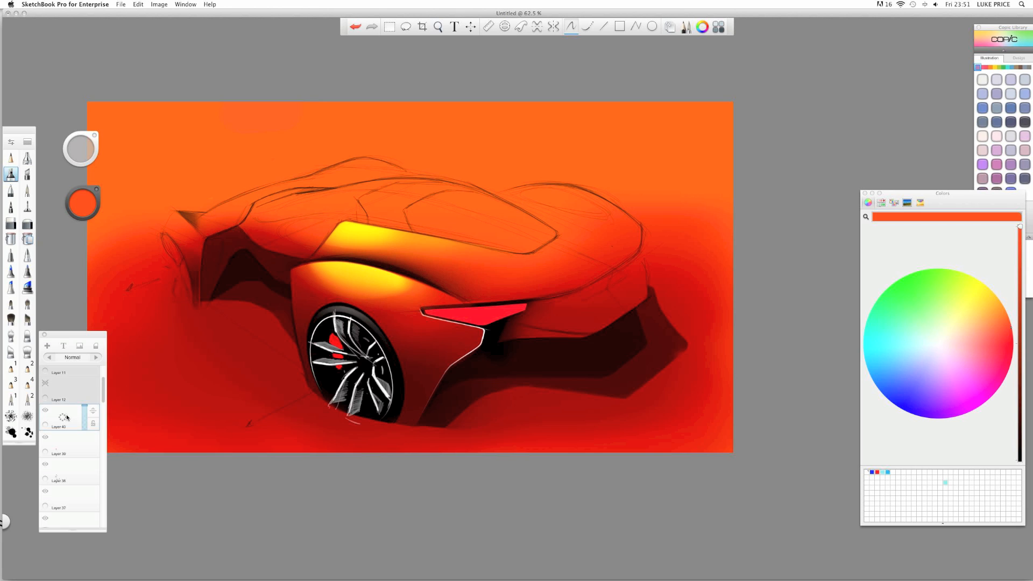
{"action": "left_click", "coordinate": [47, 346]}
{"action": "left_click_drag", "start_coordinate": [604, 334], "coordinate": [506, 338]}
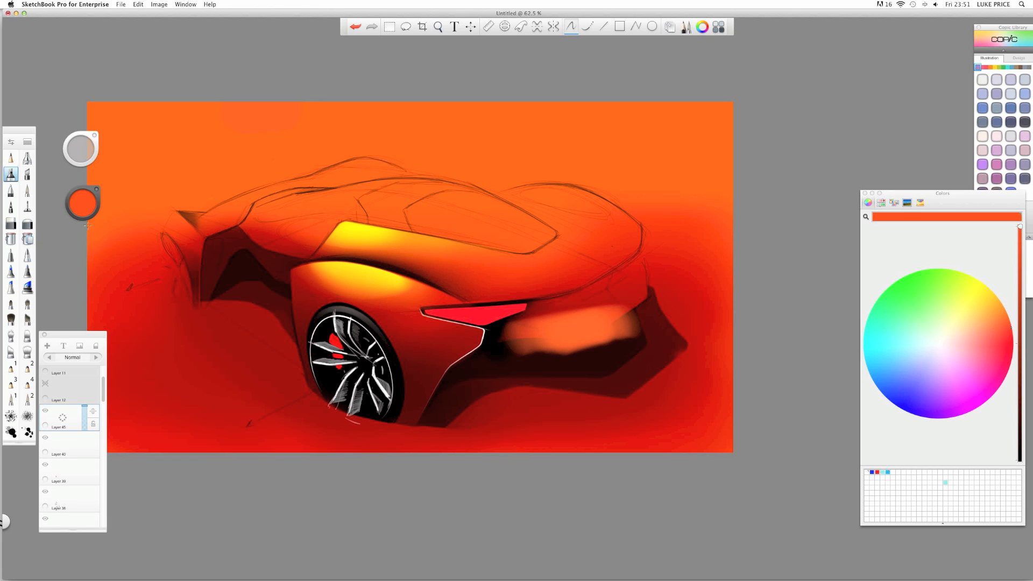
{"action": "left_click", "coordinate": [96, 357]}
{"action": "left_click", "coordinate": [96, 357]}
- Erase the upper part of the glow and paint a dark streak below the tail lamp
{"action": "left_click", "coordinate": [27, 223]}
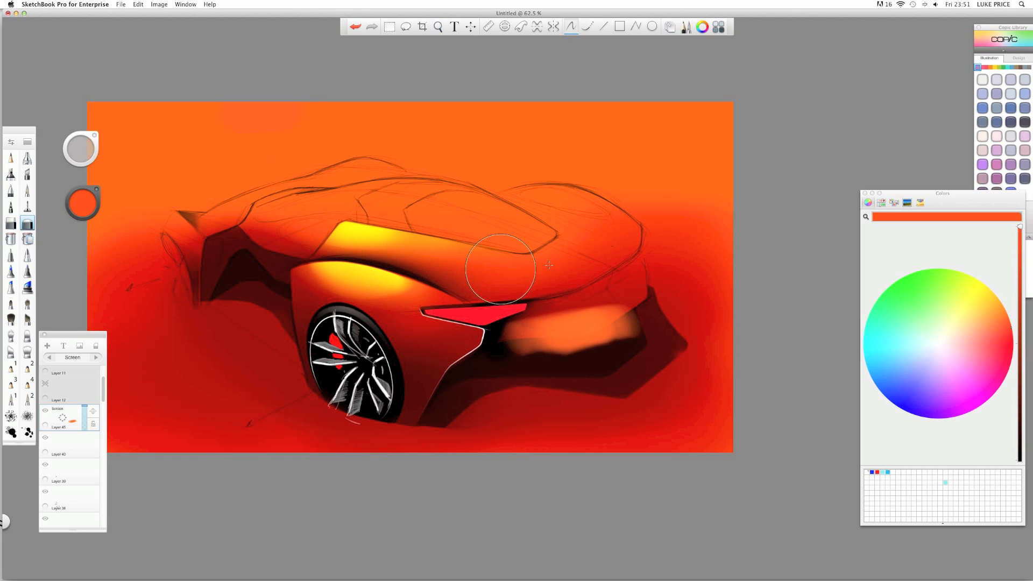
{"action": "left_click_drag", "start_coordinate": [641, 291], "coordinate": [538, 310]}
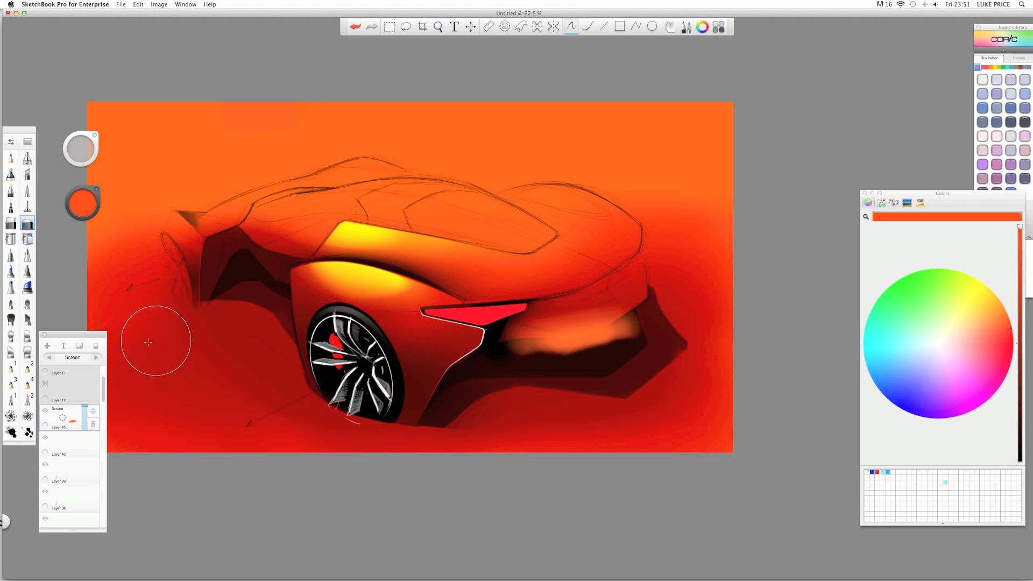
{"action": "left_click", "coordinate": [11, 223]}
{"action": "scroll", "coordinate": [605, 324], "scroll_direction": "up", "scroll_amount": 5}
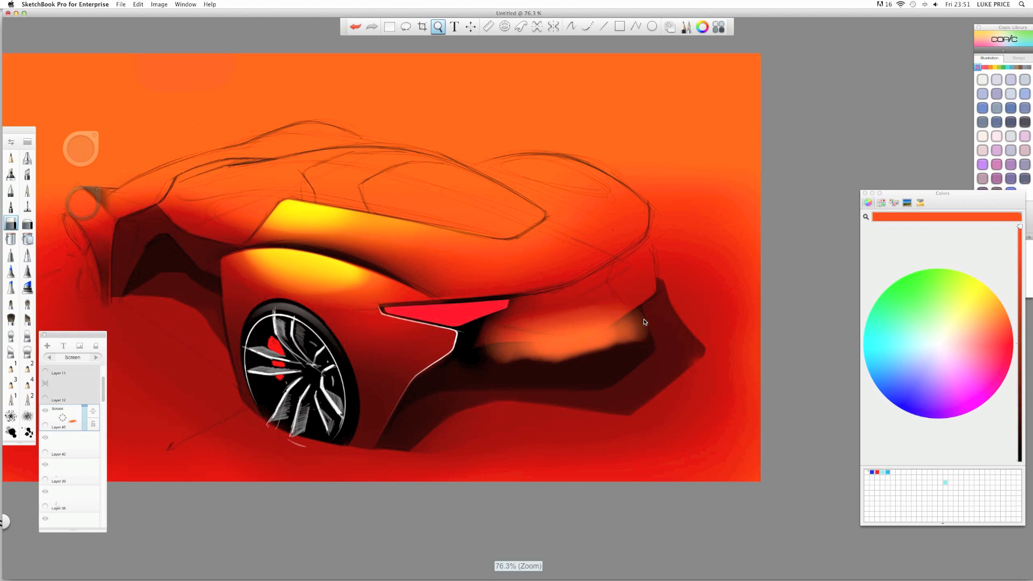
{"action": "mouse_move", "coordinate": [452, 339]}
{"action": "left_mouse_down"}
{"action": "mouse_move", "coordinate": [569, 356]}
{"action": "mouse_move", "coordinate": [559, 369]}
{"action": "mouse_move", "coordinate": [486, 380]}
{"action": "left_mouse_up"}
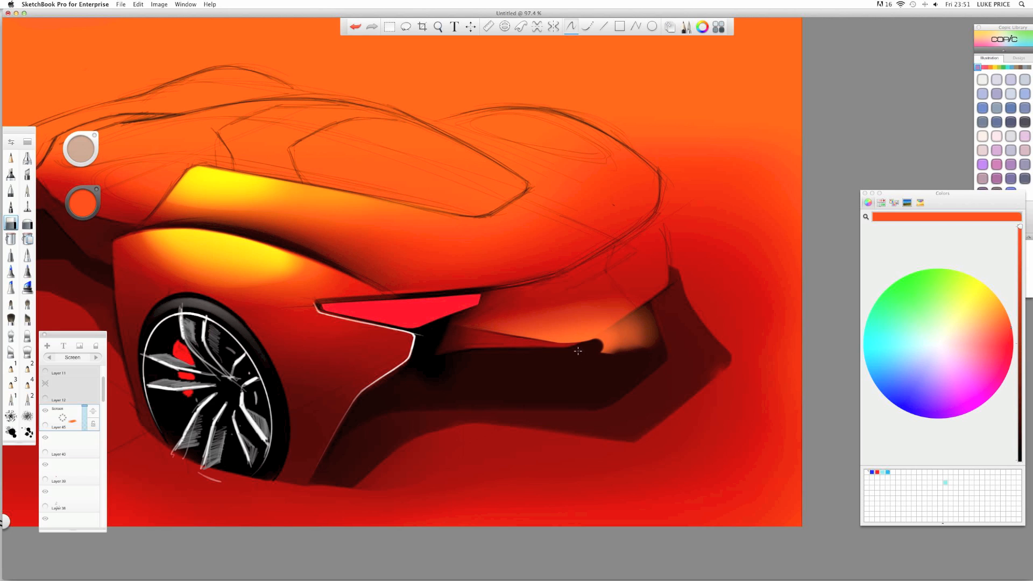
- Rotate the canvas steeply and back, then erase the orange glow along the left edge
{"action": "key", "text": "space"}
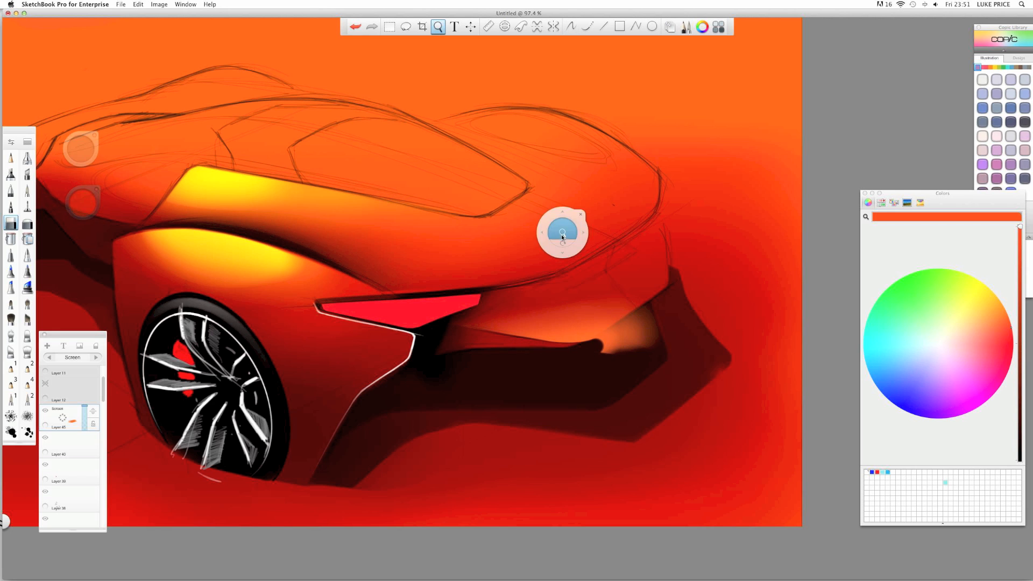
{"action": "left_click_drag", "start_coordinate": [567, 226], "coordinate": [249, 224]}
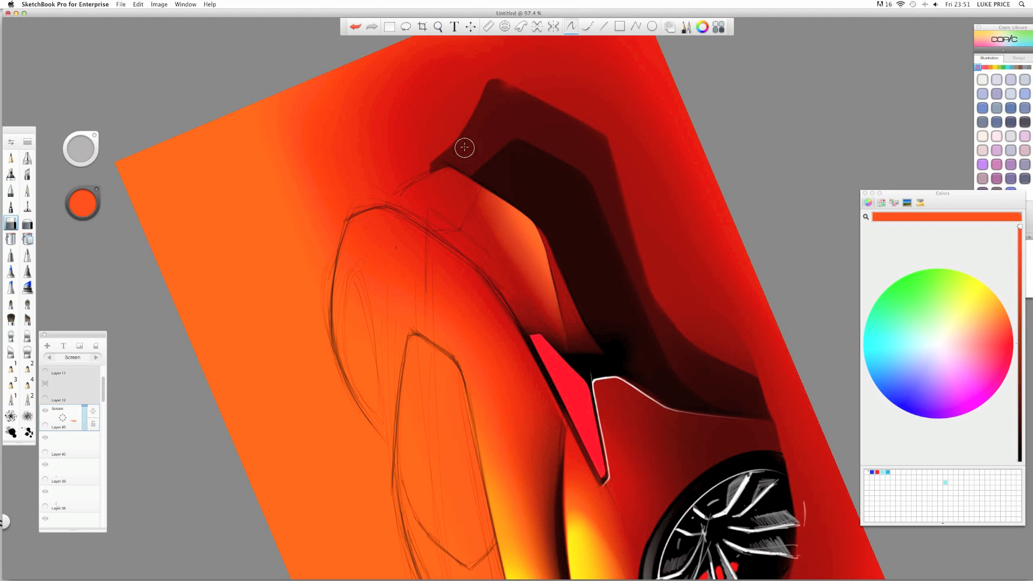
{"action": "key", "text": "space"}
{"action": "mouse_move", "coordinate": [438, 194]}
{"action": "left_mouse_down"}
{"action": "mouse_move", "coordinate": [595, 247]}
{"action": "mouse_move", "coordinate": [592, 303]}
{"action": "mouse_move", "coordinate": [592, 272]}
{"action": "left_mouse_up"}
{"action": "left_click", "coordinate": [24, 225]}
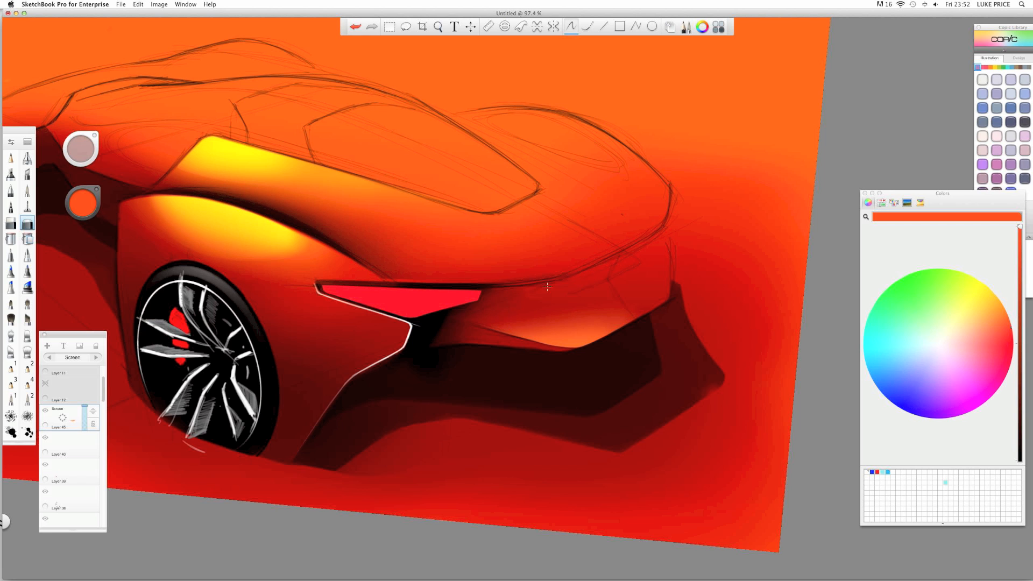
{"action": "key", "text": "space"}
{"action": "mouse_move", "coordinate": [528, 249]}
{"action": "left_mouse_down"}
{"action": "mouse_move", "coordinate": [507, 242]}
{"action": "mouse_move", "coordinate": [490, 262]}
{"action": "mouse_move", "coordinate": [494, 253]}
{"action": "mouse_move", "coordinate": [464, 243]}
{"action": "mouse_move", "coordinate": [512, 287]}
{"action": "mouse_move", "coordinate": [476, 271]}
{"action": "left_mouse_up"}
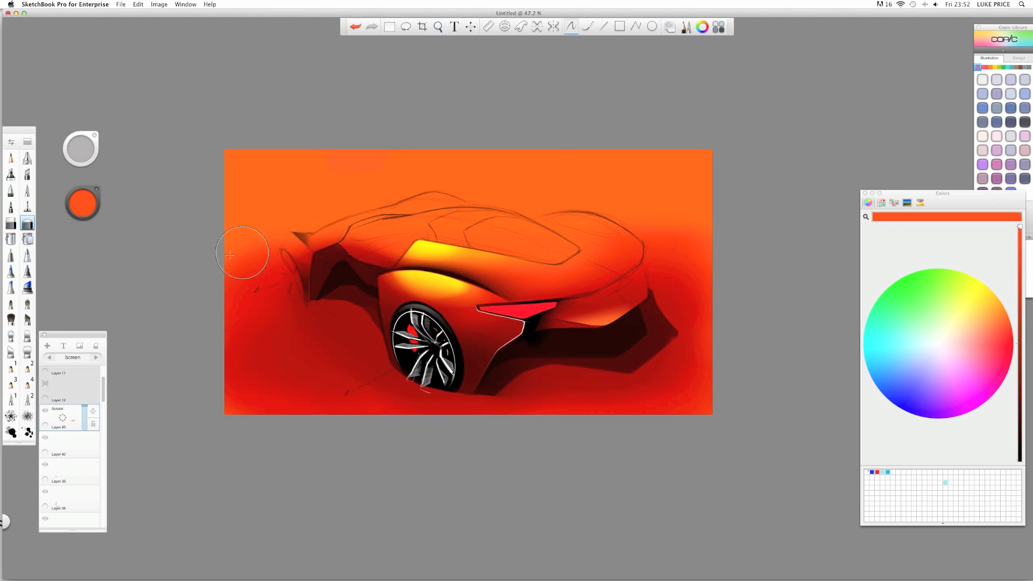
{"action": "mouse_move", "coordinate": [230, 255]}
{"action": "left_mouse_down"}
{"action": "mouse_move", "coordinate": [256, 314]}
{"action": "mouse_move", "coordinate": [270, 318]}
{"action": "mouse_move", "coordinate": [240, 308]}
{"action": "mouse_move", "coordinate": [179, 447]}
{"action": "left_mouse_up"}
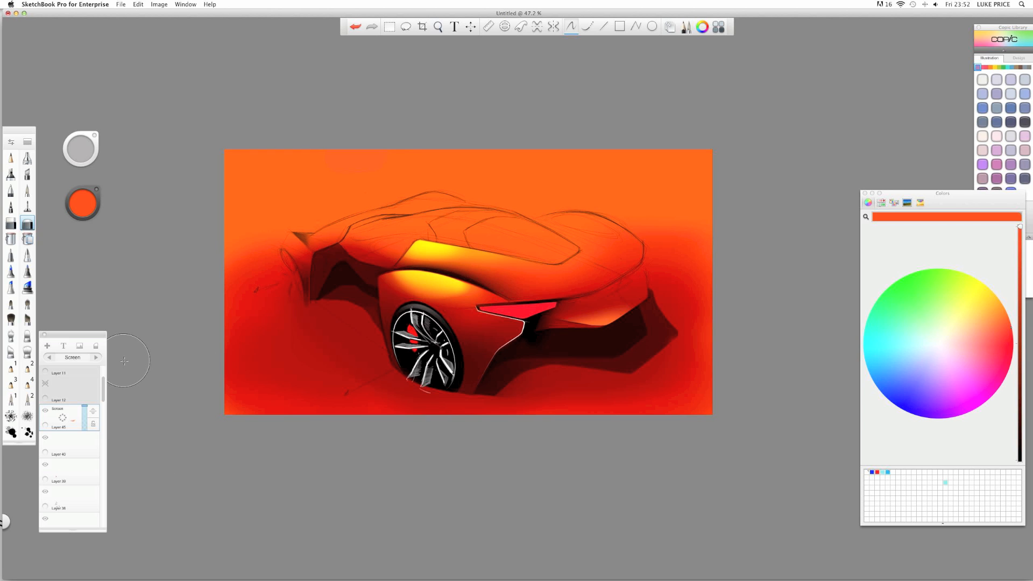